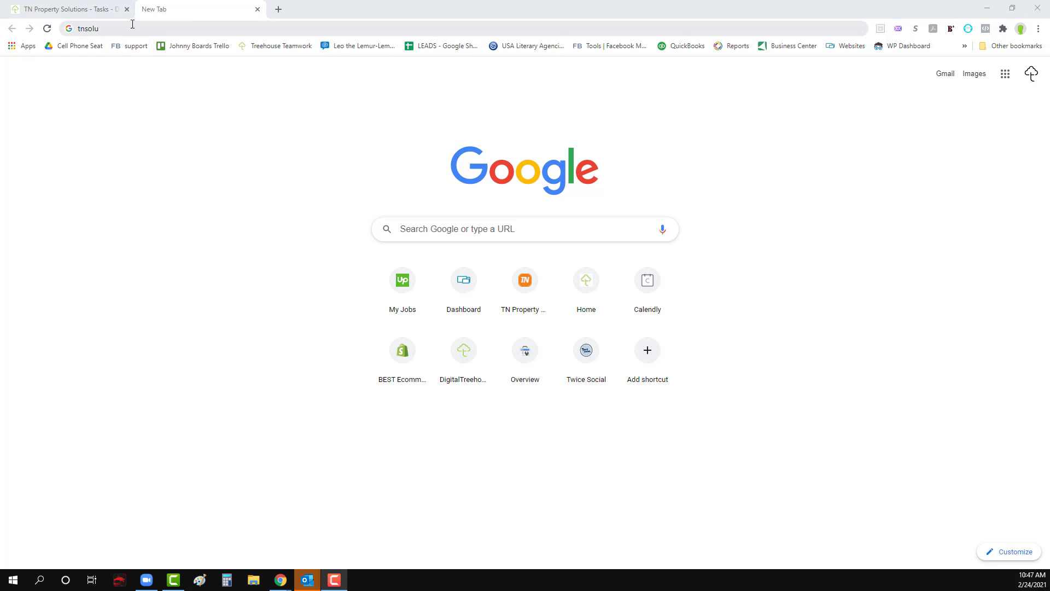
Step: Open the TN Property Solutions, LLC website at tnpropertysolutions.net
{"action": "left_click", "coordinate": [126, 30]}
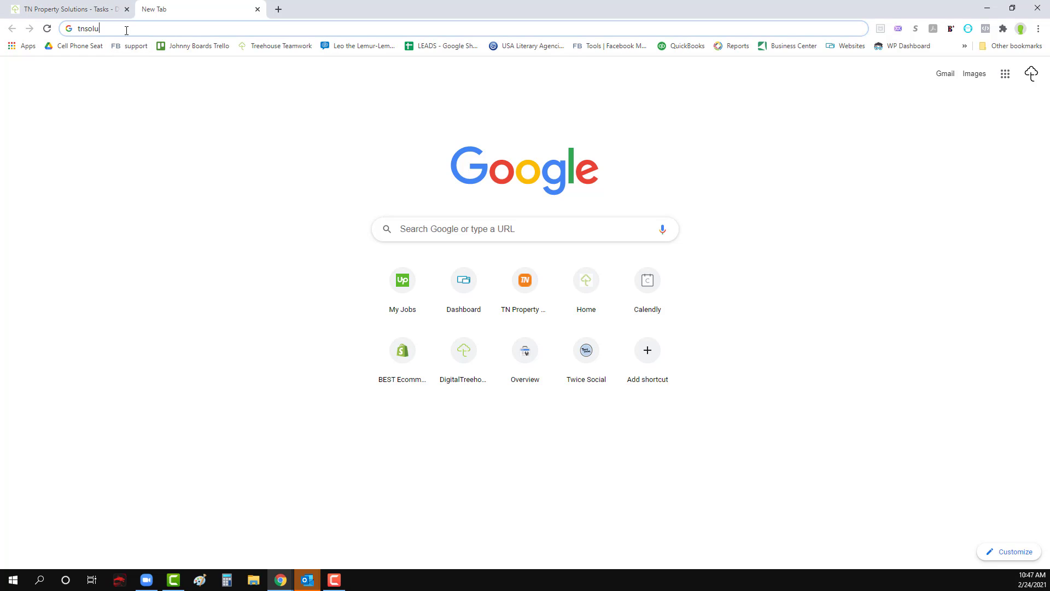
{"action": "type", "text": "tions"}
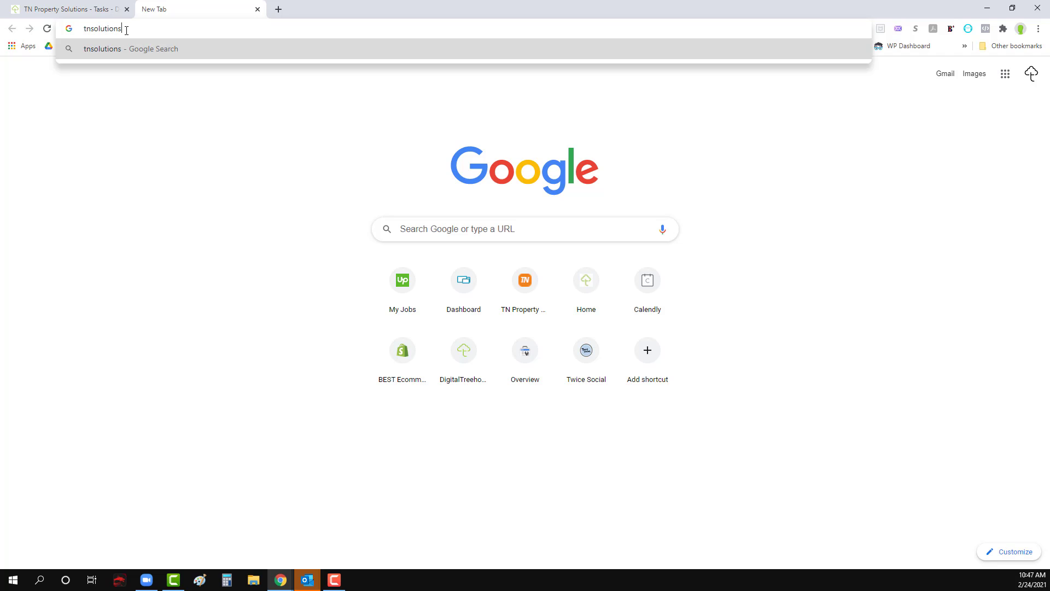
{"action": "key", "text": "BackSpace"}
{"action": "key", "text": "BackSpace"}
{"action": "key", "text": "BackSpace"}
{"action": "key", "text": "BackSpace"}
{"action": "key", "text": "BackSpace"}
{"action": "key", "text": "BackSpace"}
{"action": "key", "text": "BackSpace"}
{"action": "key", "text": "BackSpace"}
{"action": "key", "text": "BackSpace"}
{"action": "type", "text": "property"}
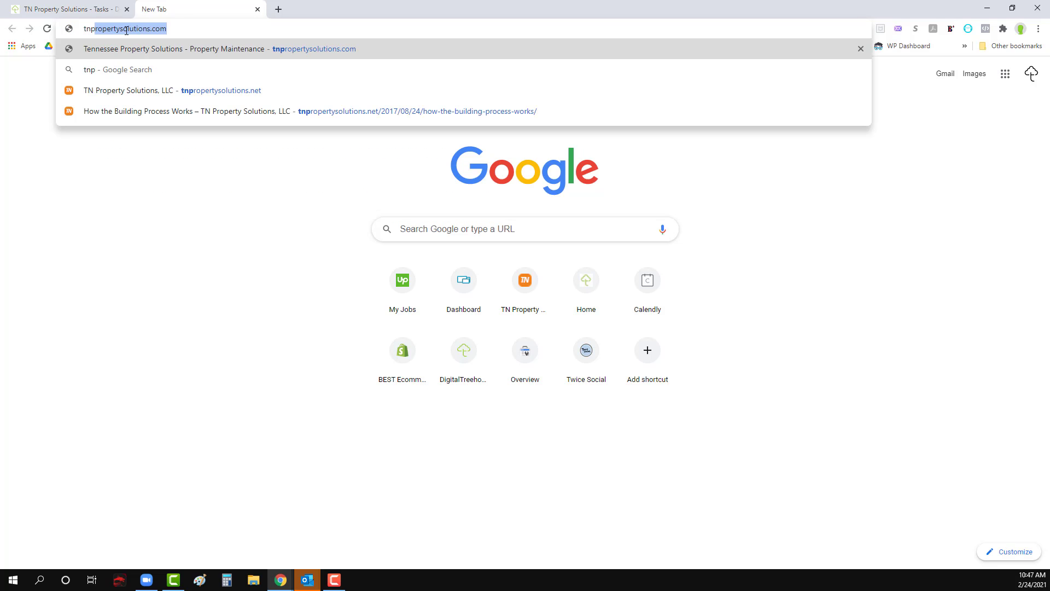
{"action": "left_click", "coordinate": [192, 90]}
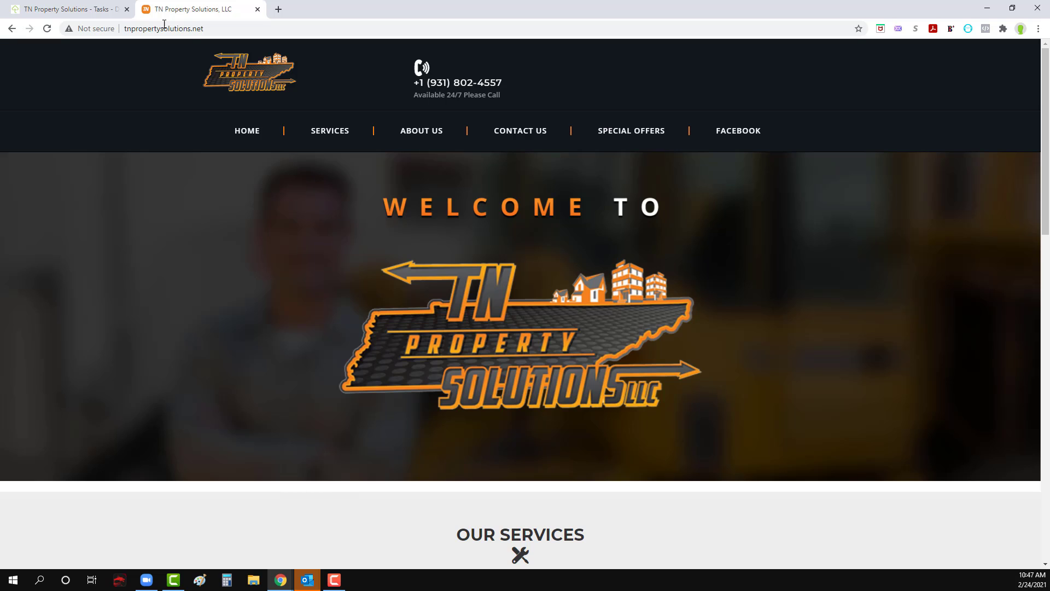
Step: Go to google.com/ads in a new tab and sign in to the account list of the DigitalTreehouse Advertising manager
{"action": "left_click", "coordinate": [278, 9]}
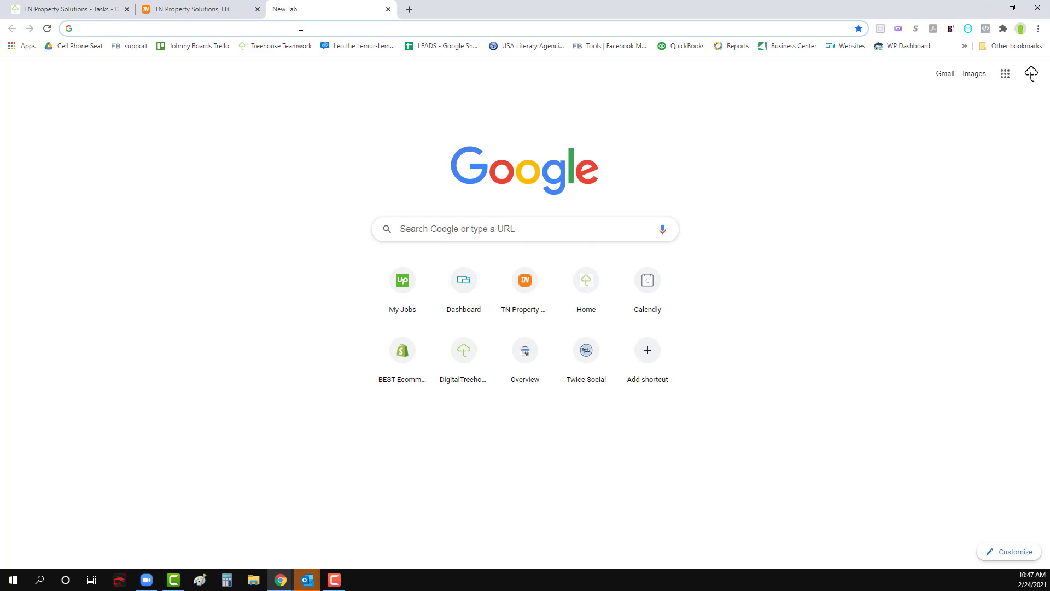
{"action": "type", "text": "google.com"}
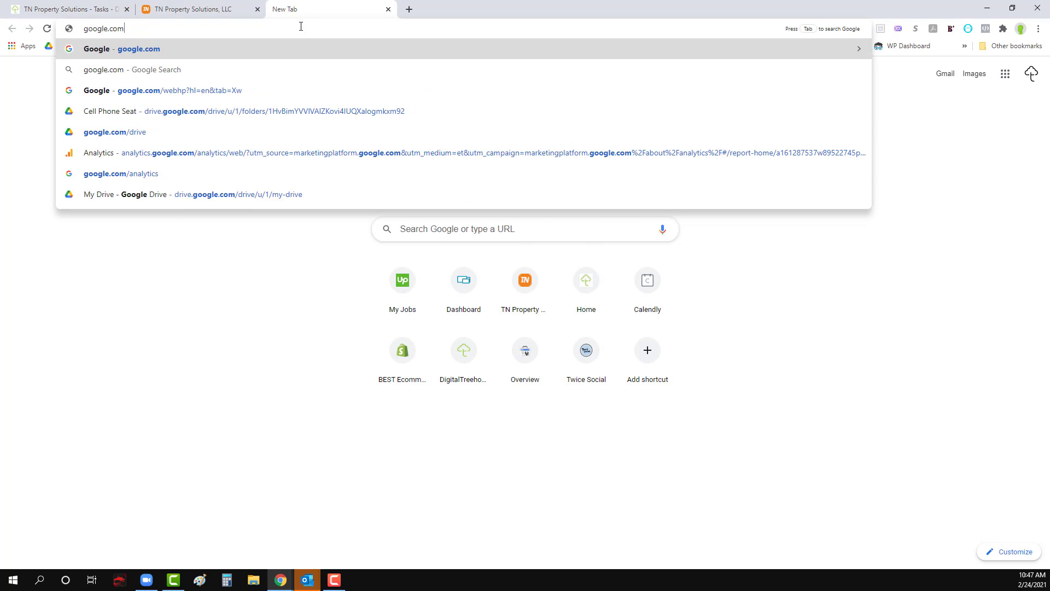
{"action": "type", "text": "/ads"}
{"action": "key", "text": "Return"}
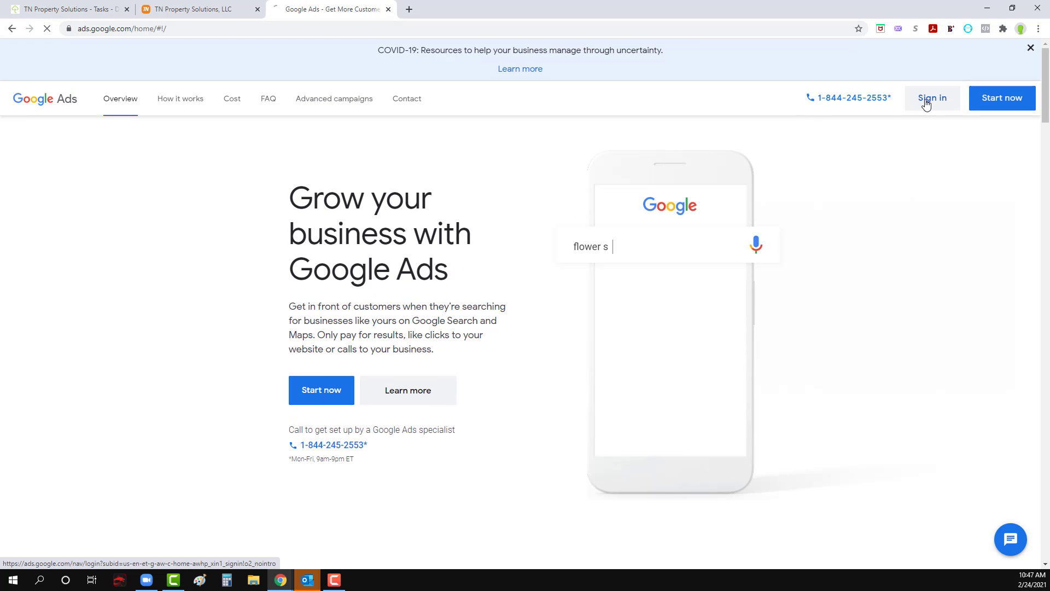
{"action": "left_click", "coordinate": [926, 102]}
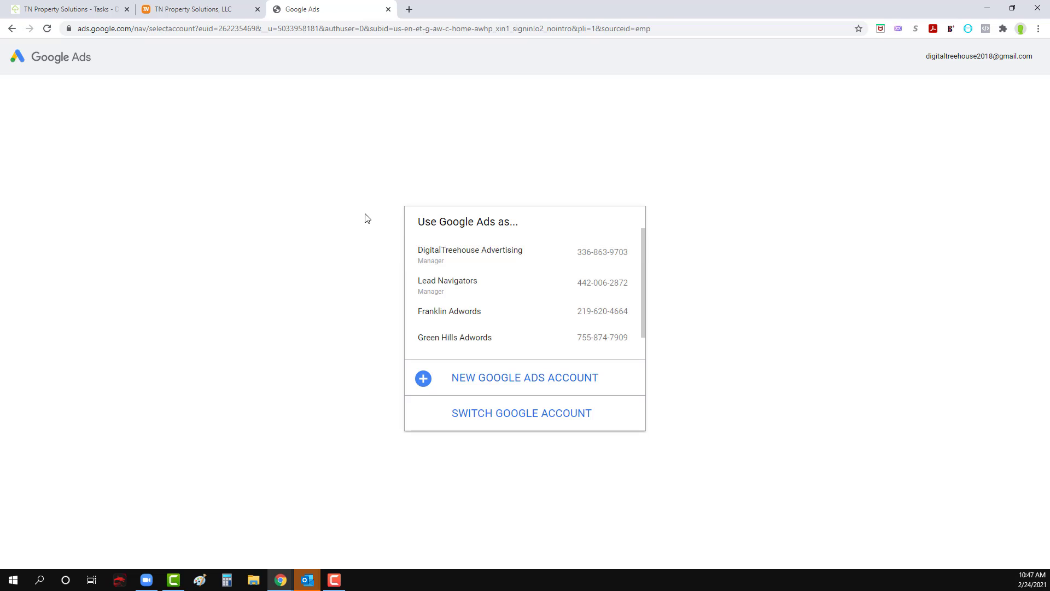
{"action": "left_click", "coordinate": [450, 265]}
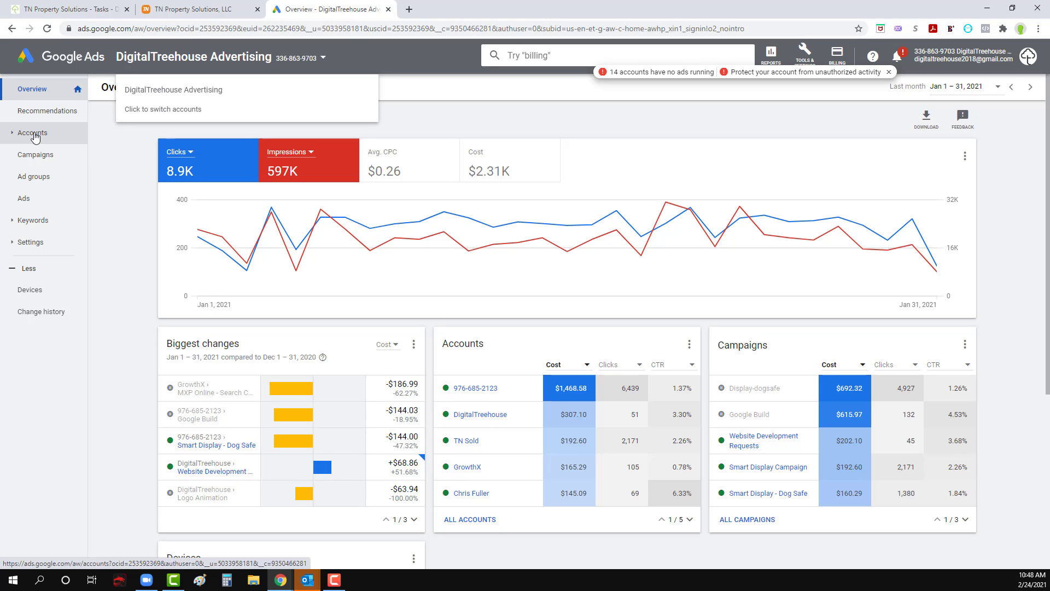
{"action": "left_click", "coordinate": [18, 137]}
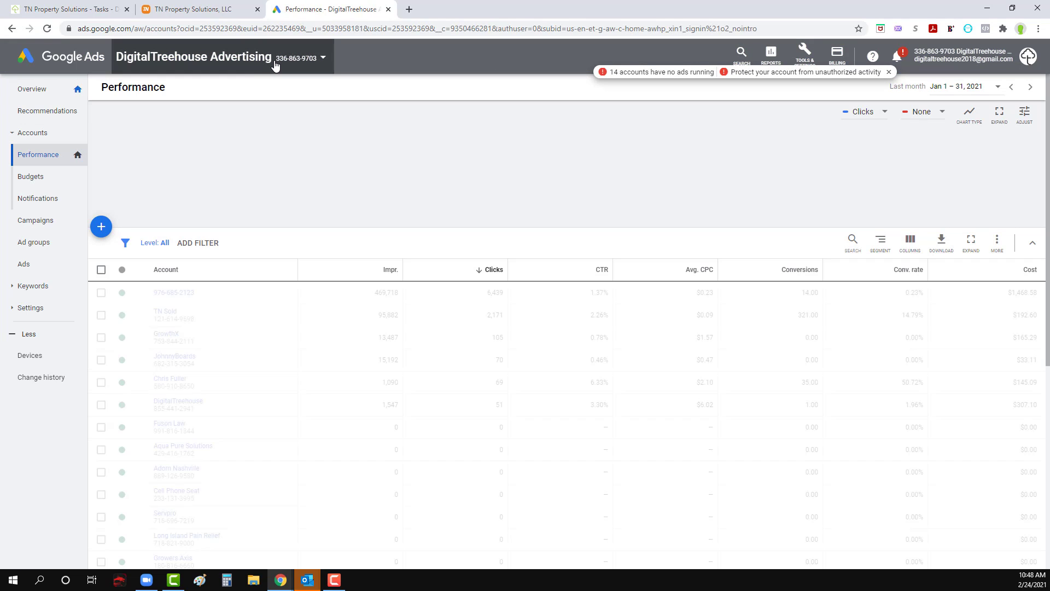
{"action": "left_click", "coordinate": [274, 61]}
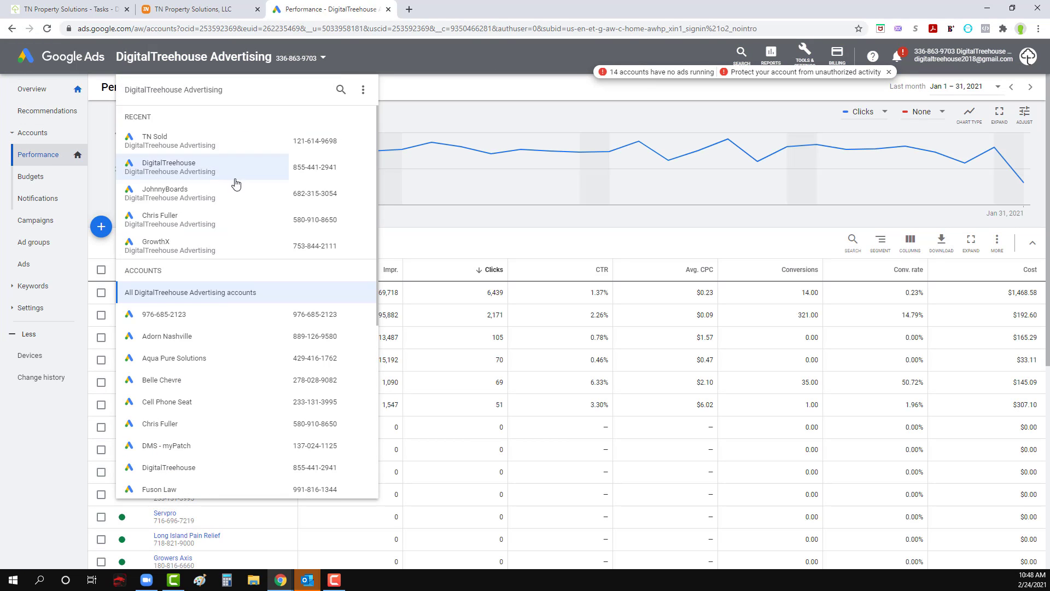
{"action": "scroll", "coordinate": [225, 295], "scroll_direction": "down", "scroll_amount": 6}
{"action": "scroll", "coordinate": [368, 246], "scroll_direction": "up", "scroll_amount": 5}
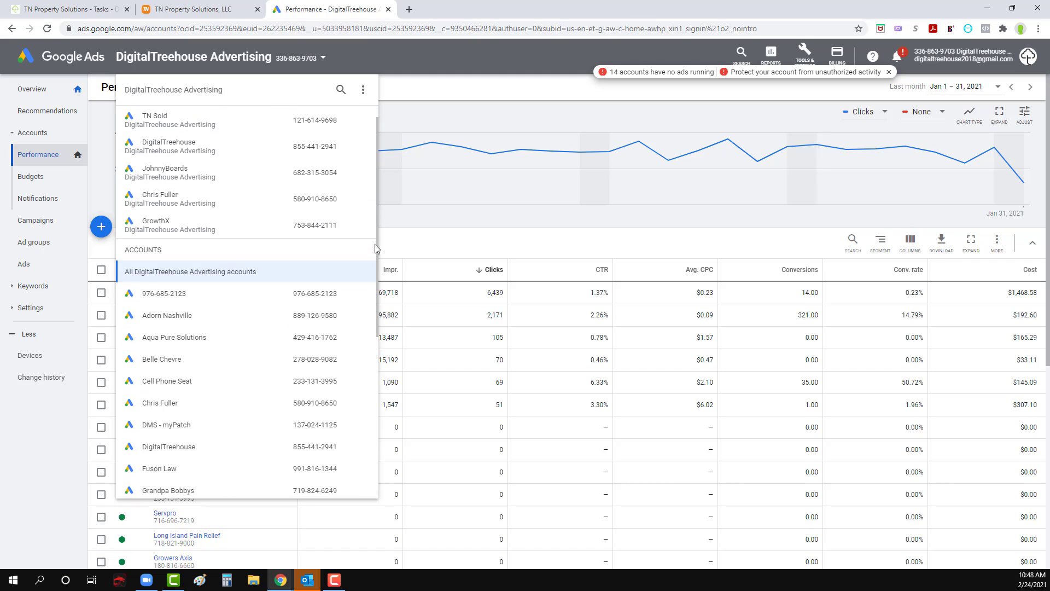
{"action": "left_click", "coordinate": [428, 93]}
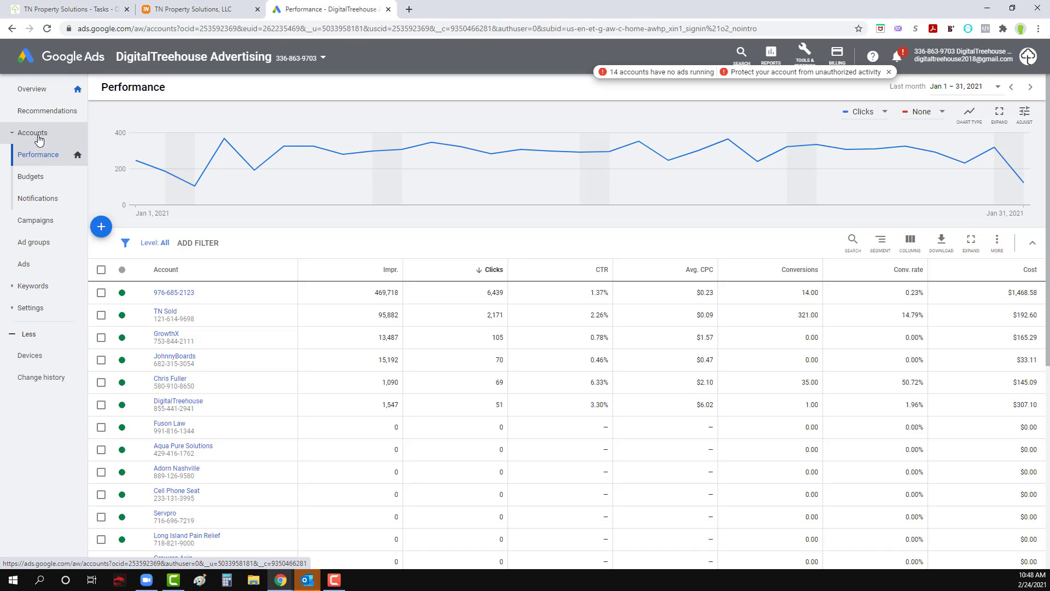
Step: Start creating a new account under the manager account and name it TN Property Solutions
{"action": "left_click", "coordinate": [100, 232]}
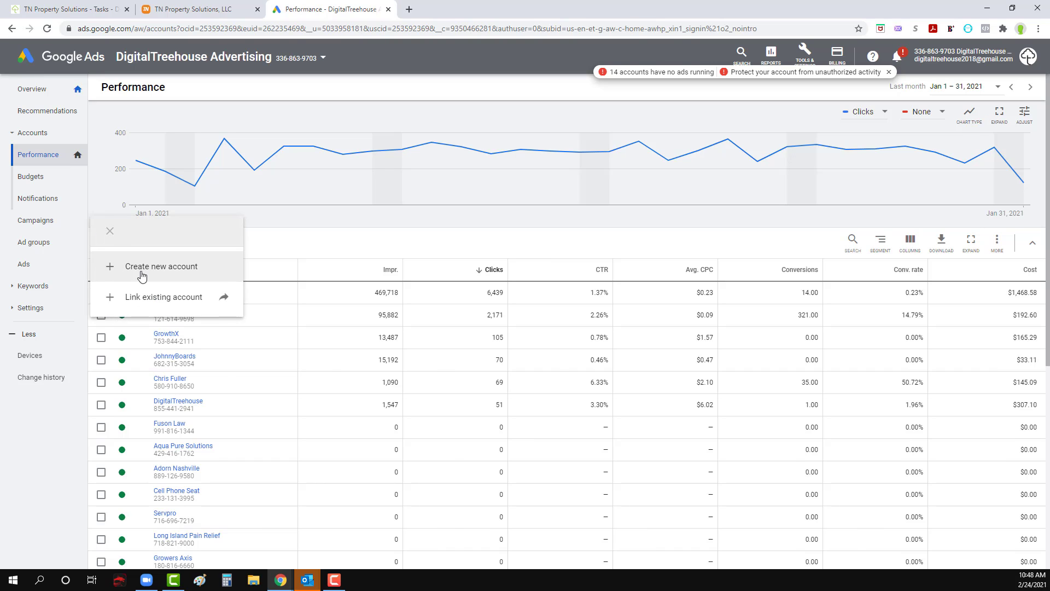
{"action": "left_click", "coordinate": [141, 276]}
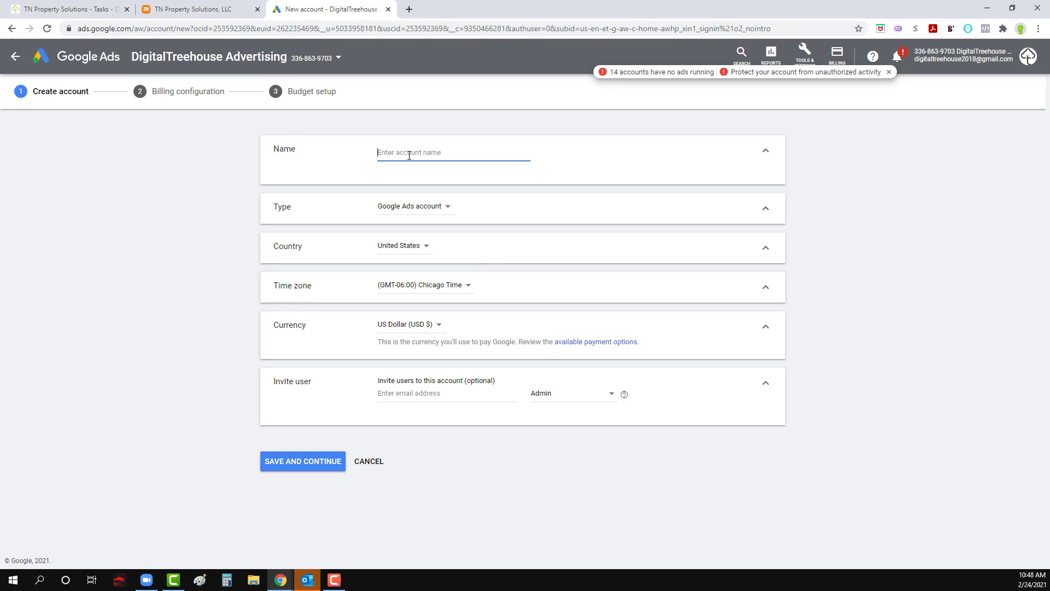
{"action": "type", "text": "TN Property Solutions"}
Step: Choose the Google Ads account type and the (GMT-06:00) Chicago time zone, then save the account details and continue
{"action": "left_click", "coordinate": [429, 210]}
{"action": "left_click", "coordinate": [428, 218]}
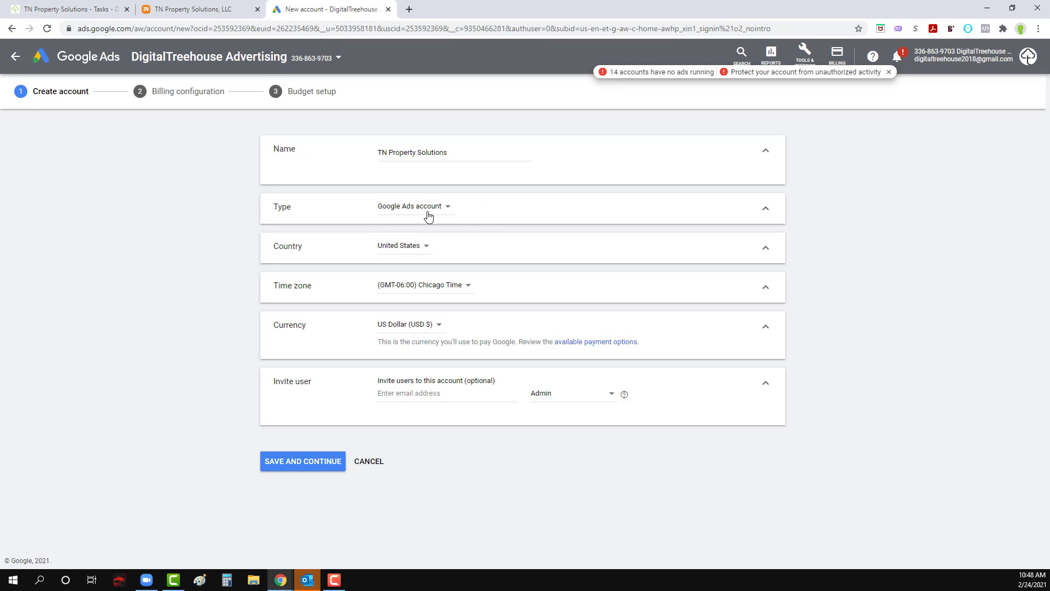
{"action": "left_click", "coordinate": [430, 211]}
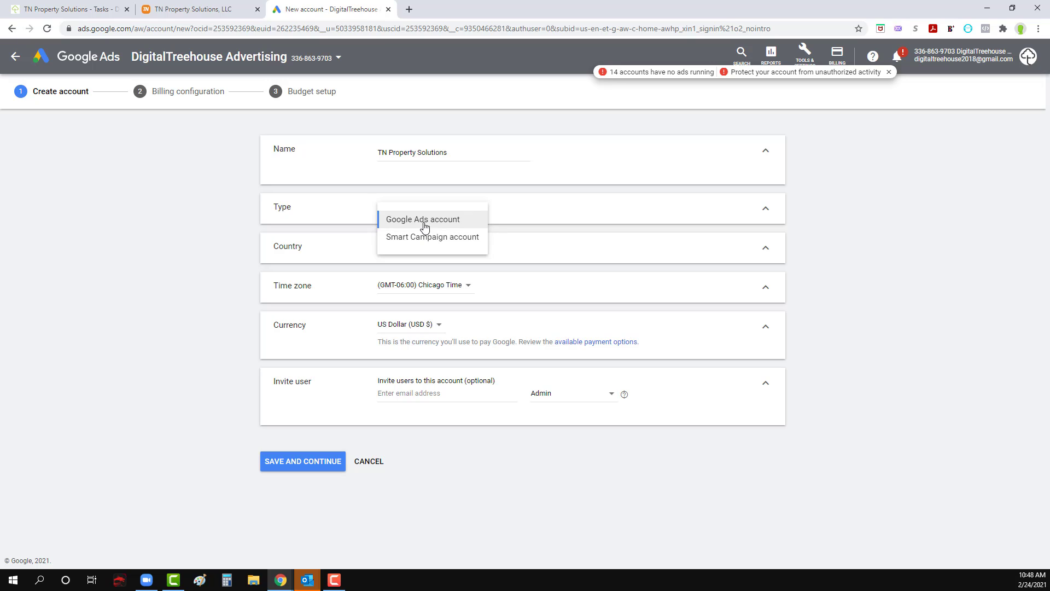
{"action": "left_click", "coordinate": [425, 223]}
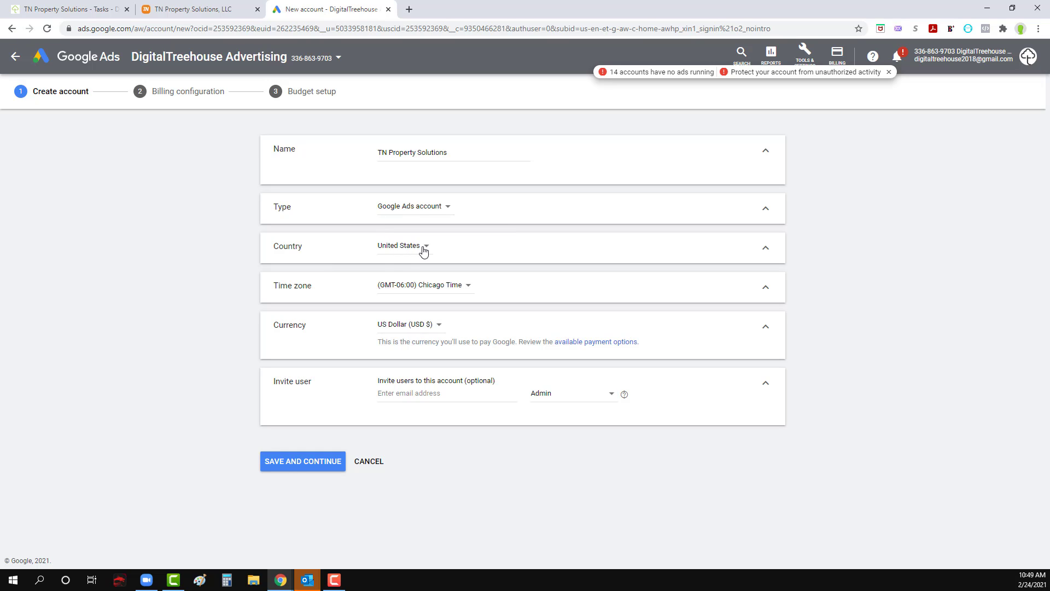
{"action": "left_click", "coordinate": [445, 289]}
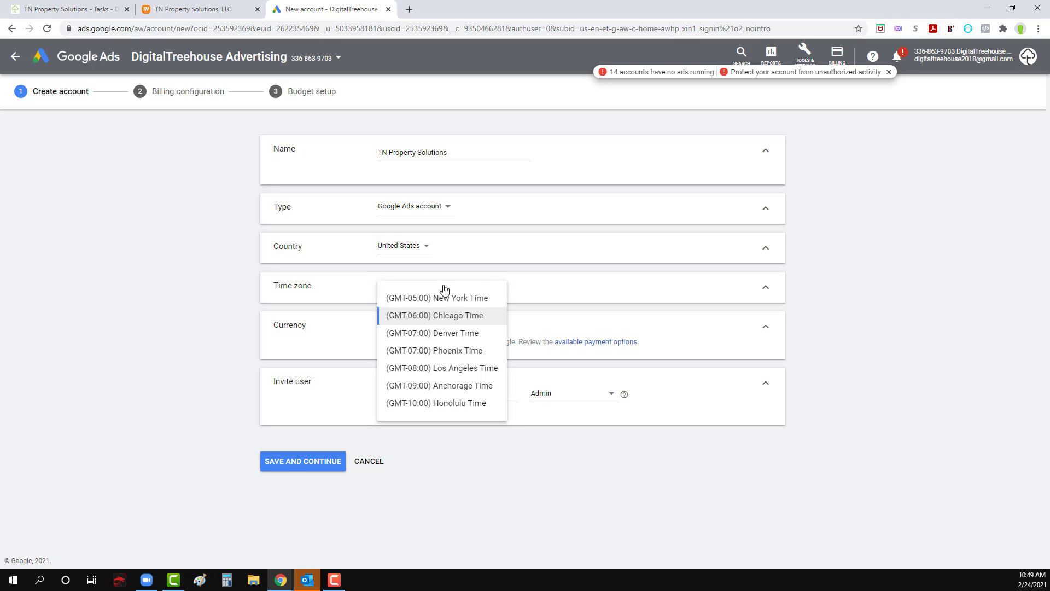
{"action": "left_click", "coordinate": [439, 319]}
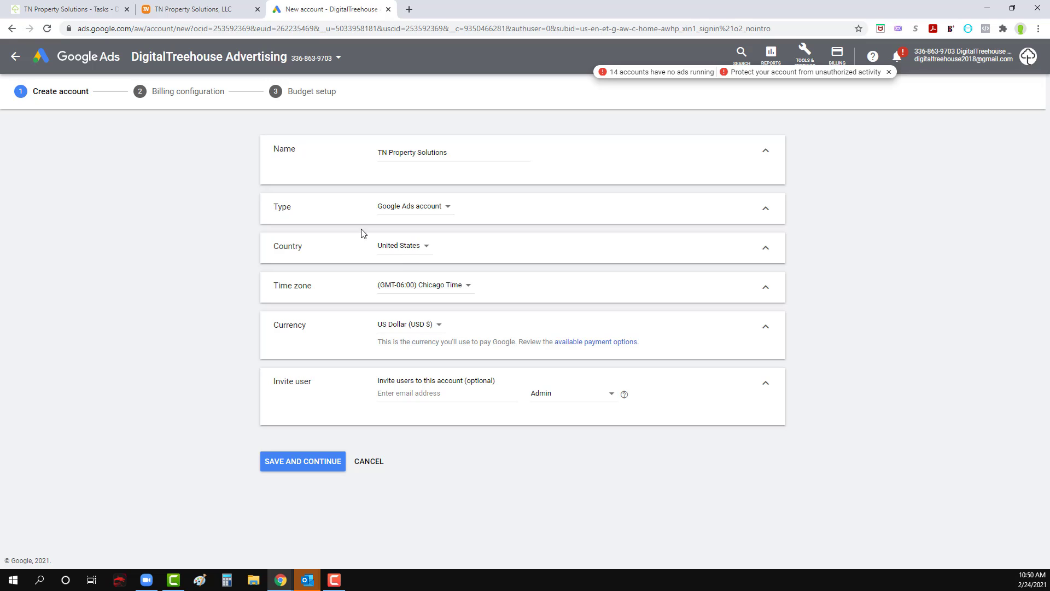
{"action": "left_click", "coordinate": [303, 462]}
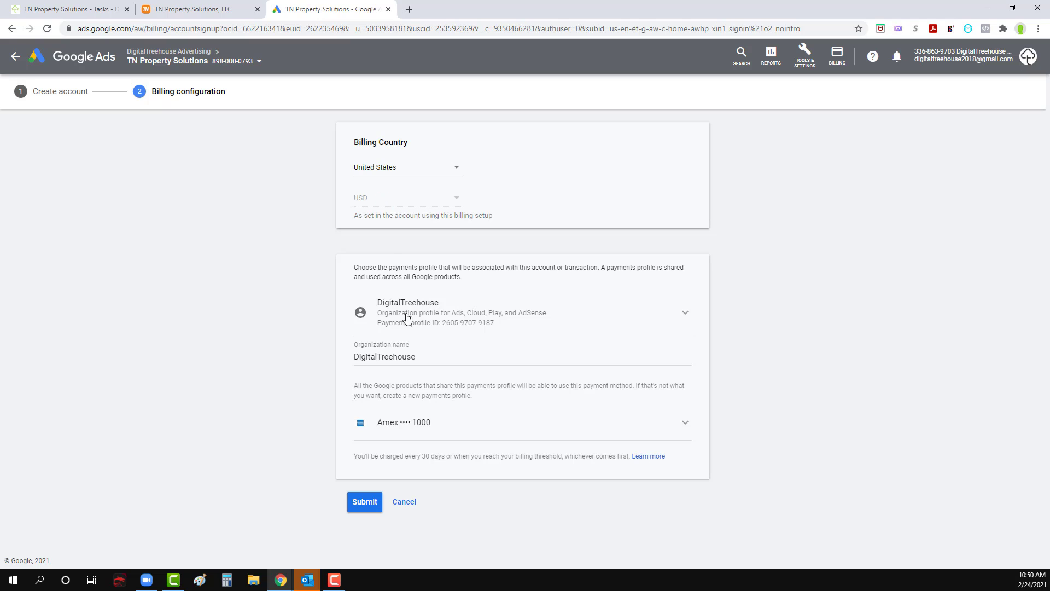
Step: Choose the stored Visa card as the payment method and submit the billing configuration
{"action": "left_click", "coordinate": [417, 428]}
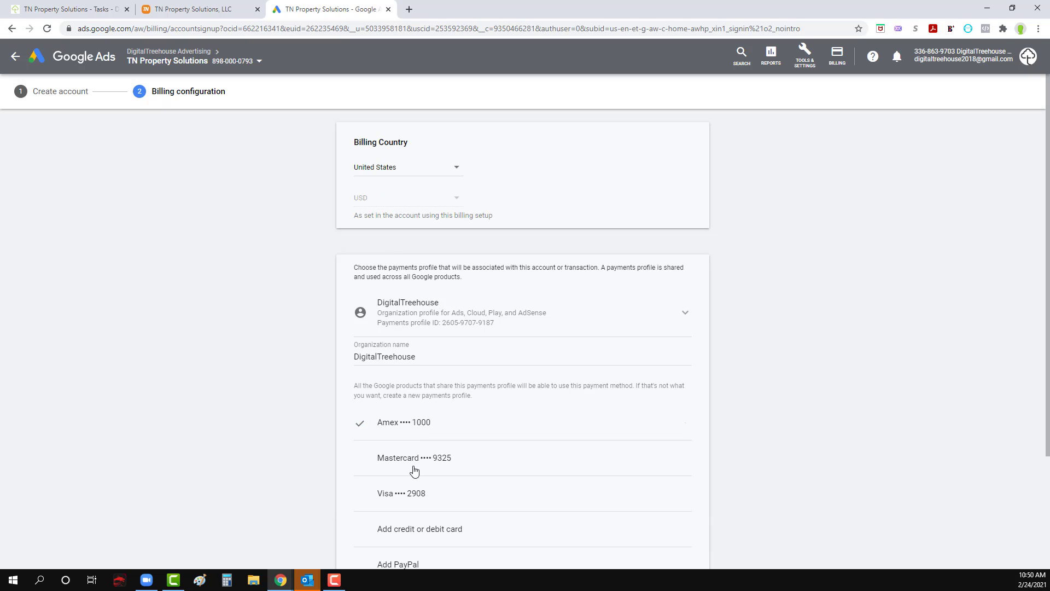
{"action": "left_click", "coordinate": [411, 494]}
{"action": "left_click", "coordinate": [364, 503]}
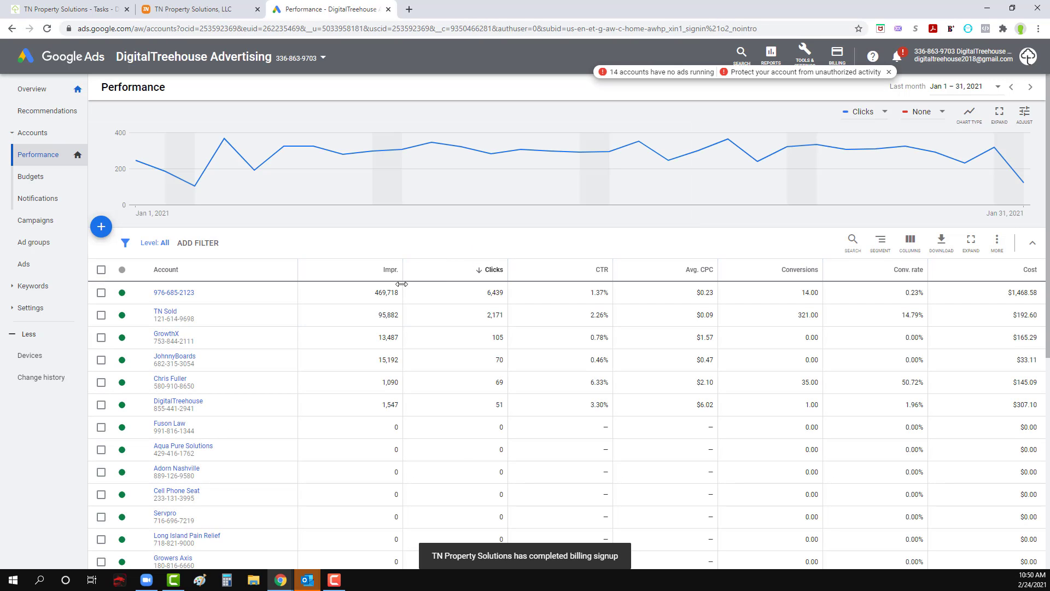
Step: Find the TN Property Solutions account at the end of the accounts table and open it
{"action": "scroll", "coordinate": [328, 268], "scroll_direction": "down", "scroll_amount": 3}
{"action": "scroll", "coordinate": [321, 398], "scroll_direction": "down", "scroll_amount": 3}
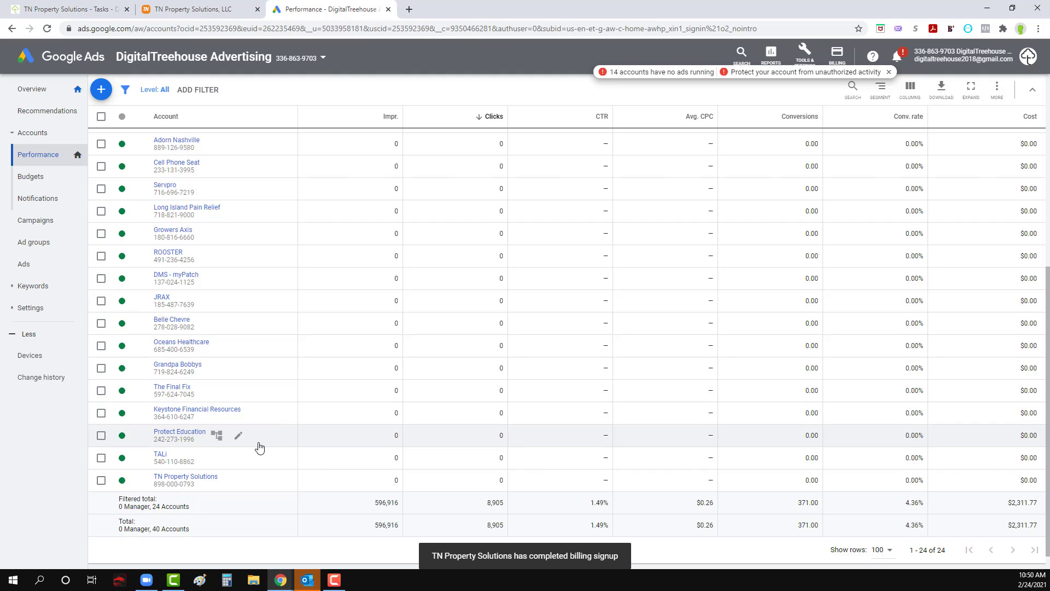
{"action": "scroll", "coordinate": [249, 394], "scroll_direction": "up", "scroll_amount": 4}
{"action": "scroll", "coordinate": [234, 432], "scroll_direction": "down", "scroll_amount": 3}
{"action": "scroll", "coordinate": [234, 432], "scroll_direction": "down", "scroll_amount": 2}
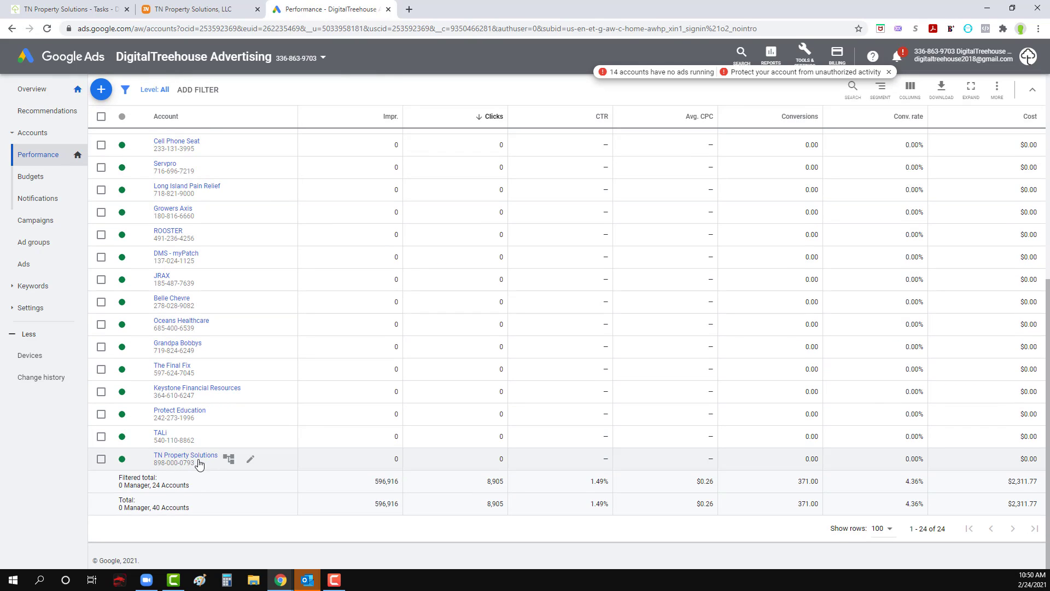
{"action": "left_click", "coordinate": [201, 458]}
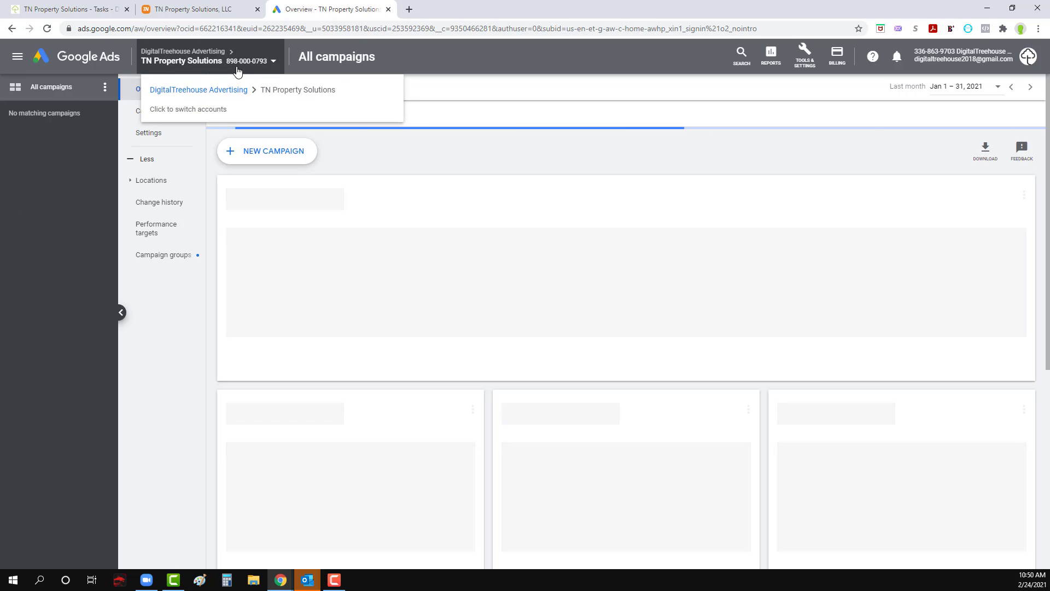
Step: Start a new campaign with the Leads goal and the Search campaign type
{"action": "left_click", "coordinate": [260, 157]}
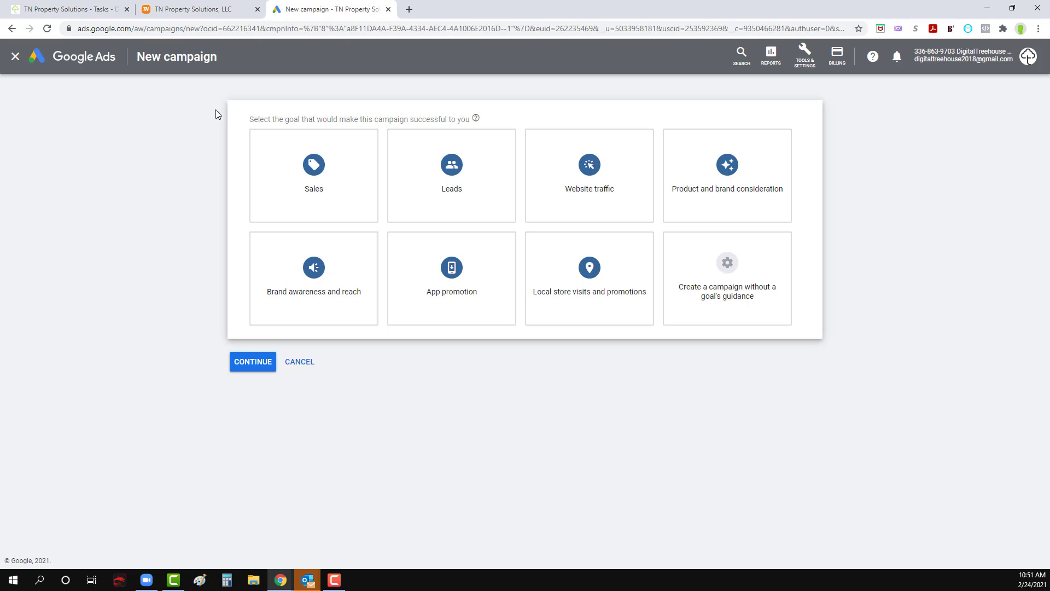
{"action": "left_click", "coordinate": [450, 177]}
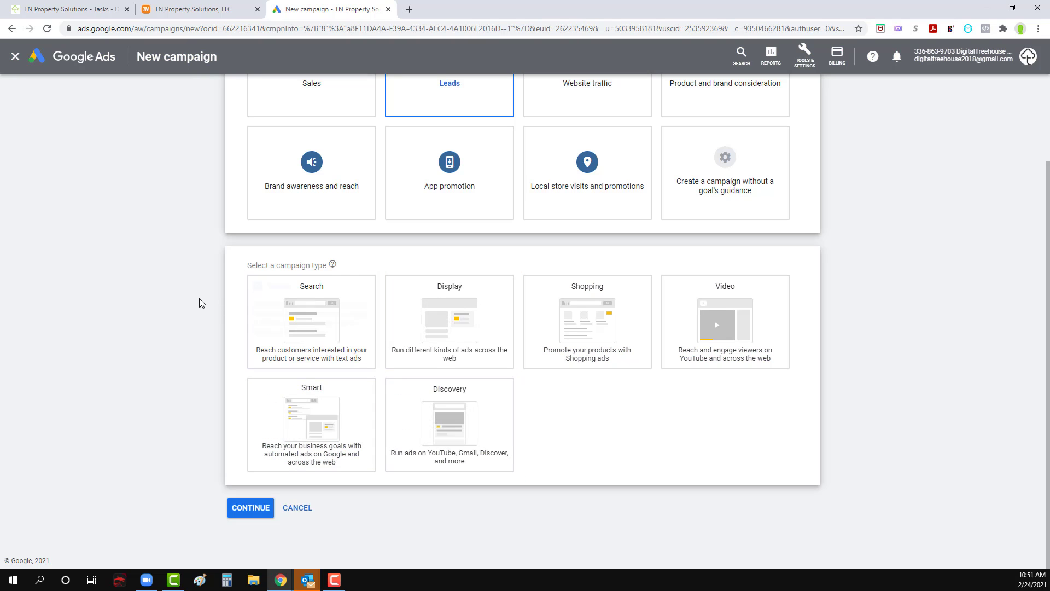
{"action": "left_click", "coordinate": [299, 315]}
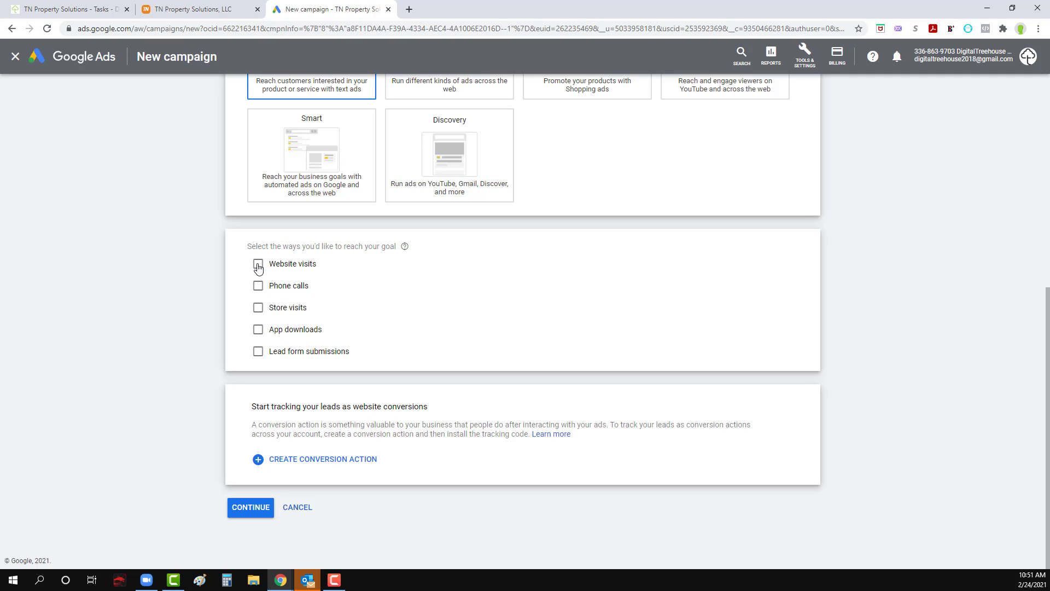
Step: Select phone calls, website visits and lead form submissions as the ways to reach the campaign goal
{"action": "left_click", "coordinate": [258, 285]}
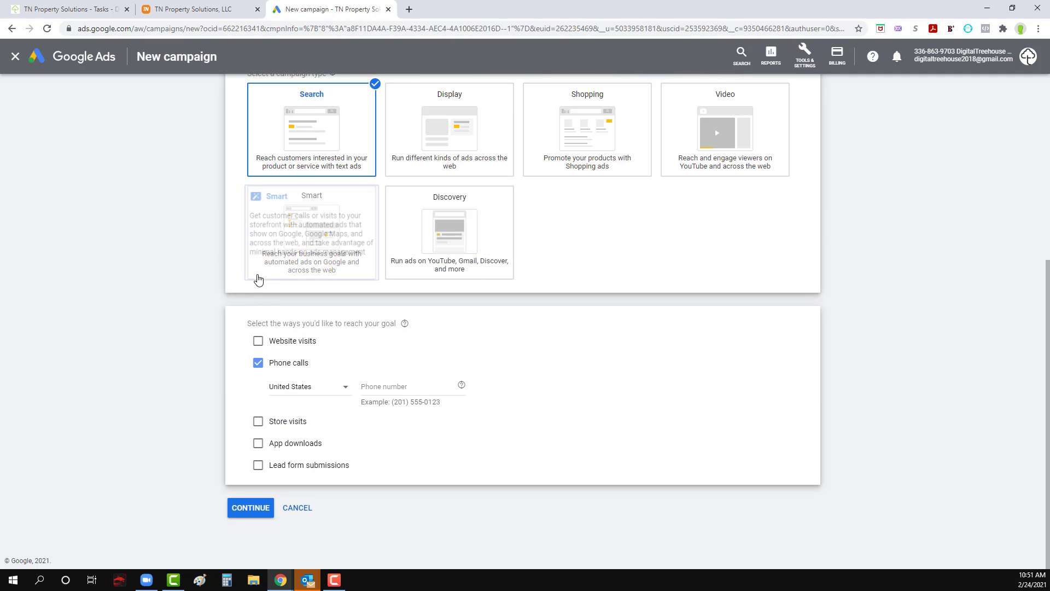
{"action": "left_click", "coordinate": [258, 341]}
{"action": "scroll", "coordinate": [200, 377], "scroll_direction": "down", "scroll_amount": 1}
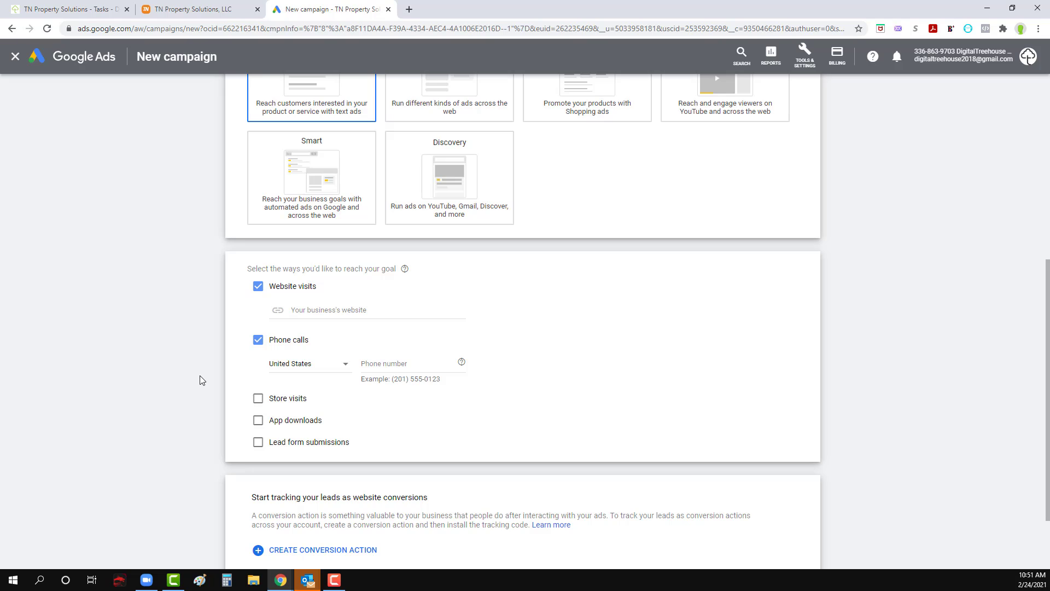
{"action": "left_click", "coordinate": [258, 446]}
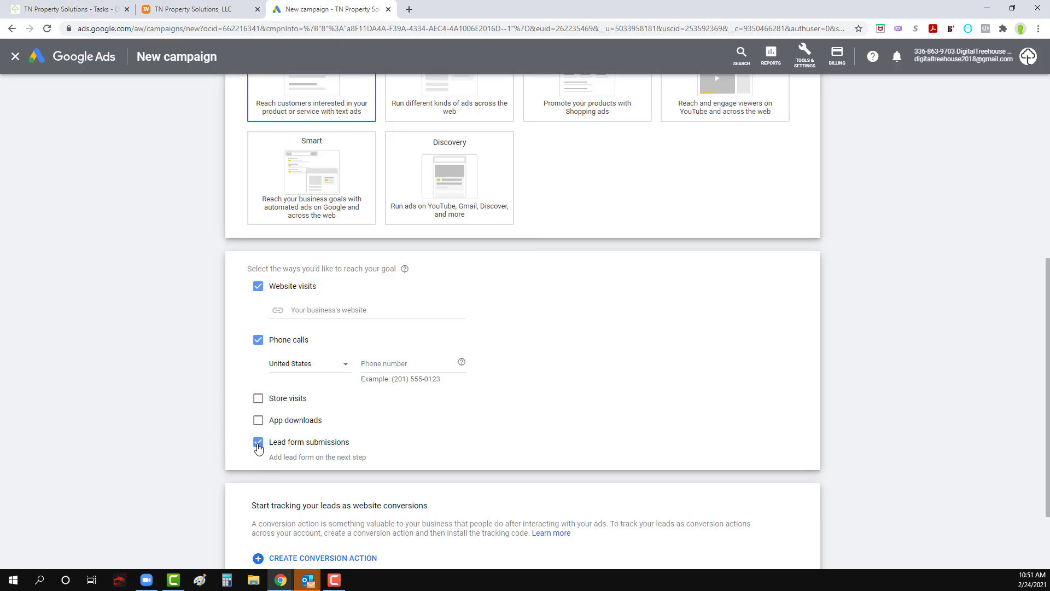
{"action": "scroll", "coordinate": [211, 430], "scroll_direction": "down", "scroll_amount": 2}
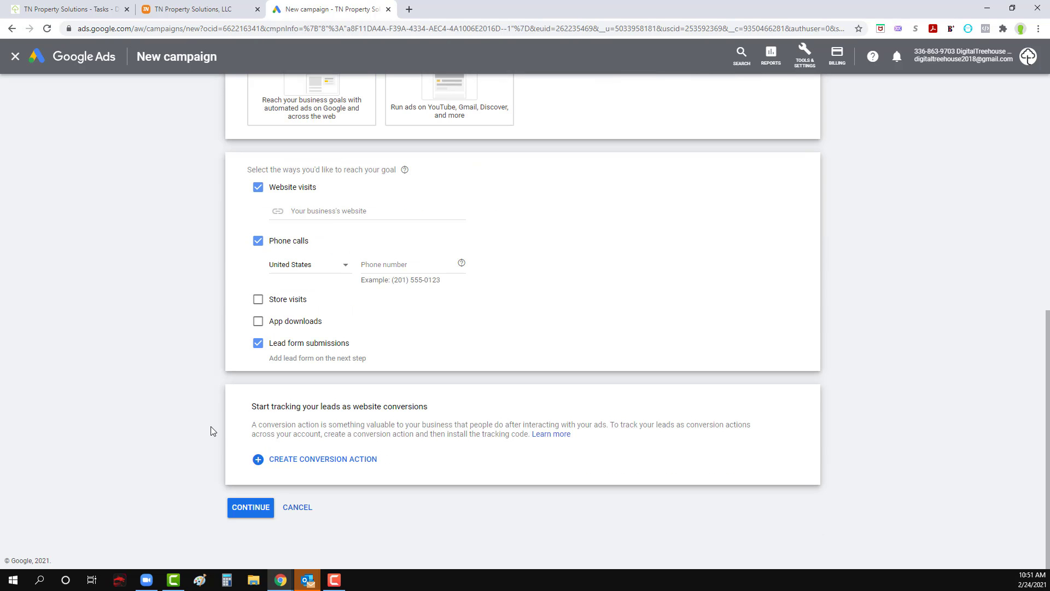
Step: Copy the company's phone number from the TN Property Solutions website and return to the campaign setup in Google Ads
{"action": "scroll", "coordinate": [92, 202], "scroll_direction": "up", "scroll_amount": 3}
{"action": "left_click", "coordinate": [167, 9]}
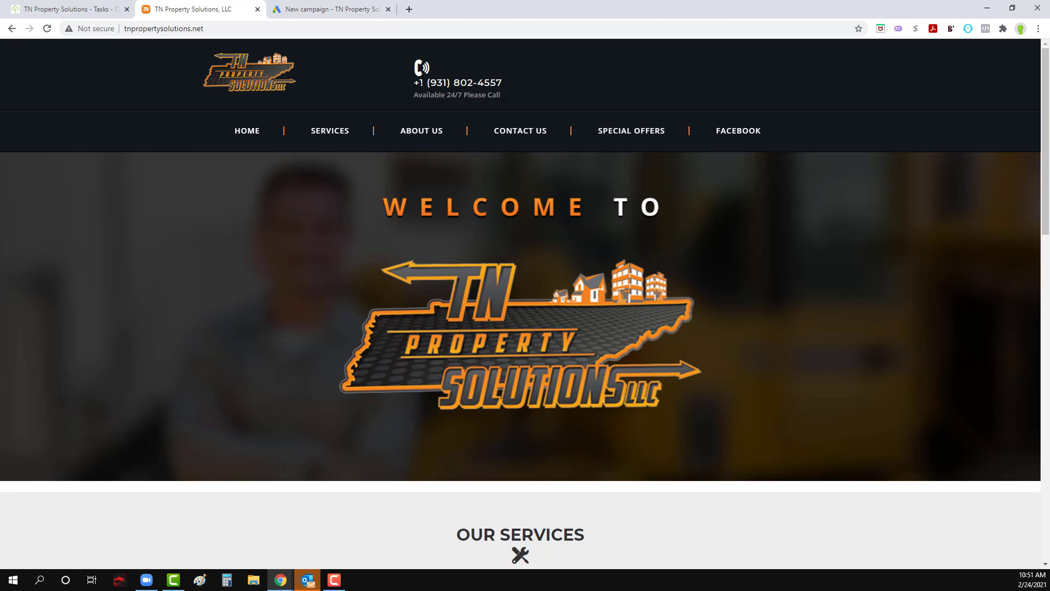
{"action": "left_click_drag", "start_coordinate": [503, 84], "coordinate": [428, 82]}
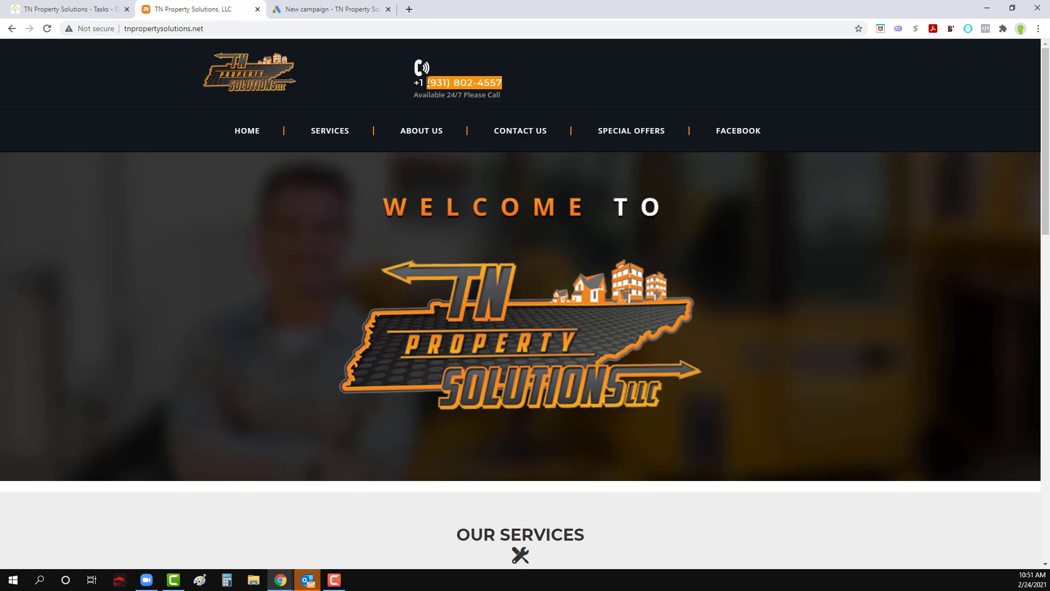
{"action": "left_click", "coordinate": [342, 9]}
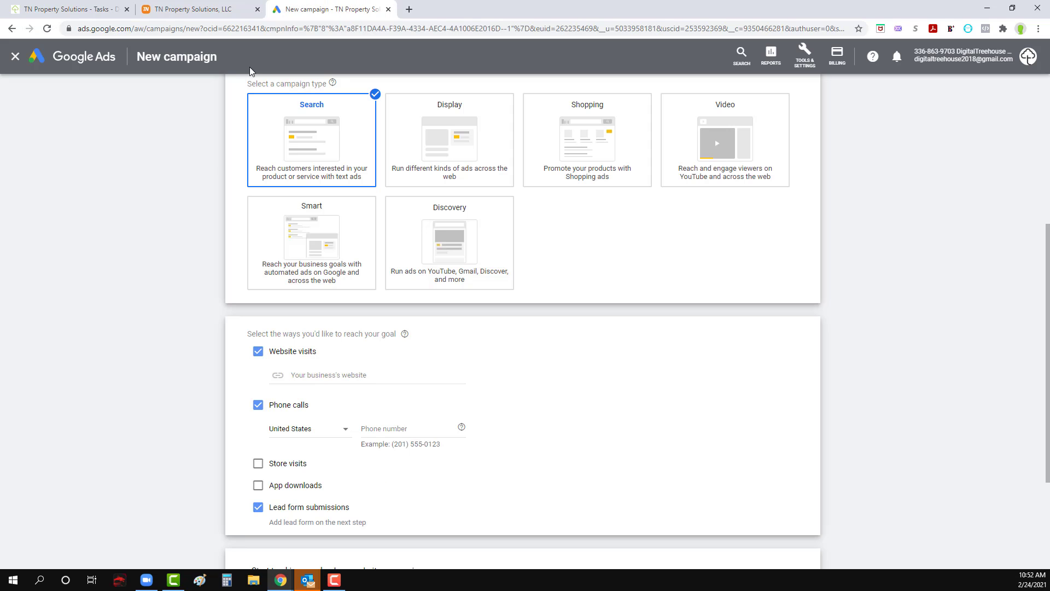
{"action": "left_click", "coordinate": [338, 377]}
{"action": "left_click", "coordinate": [388, 427]}
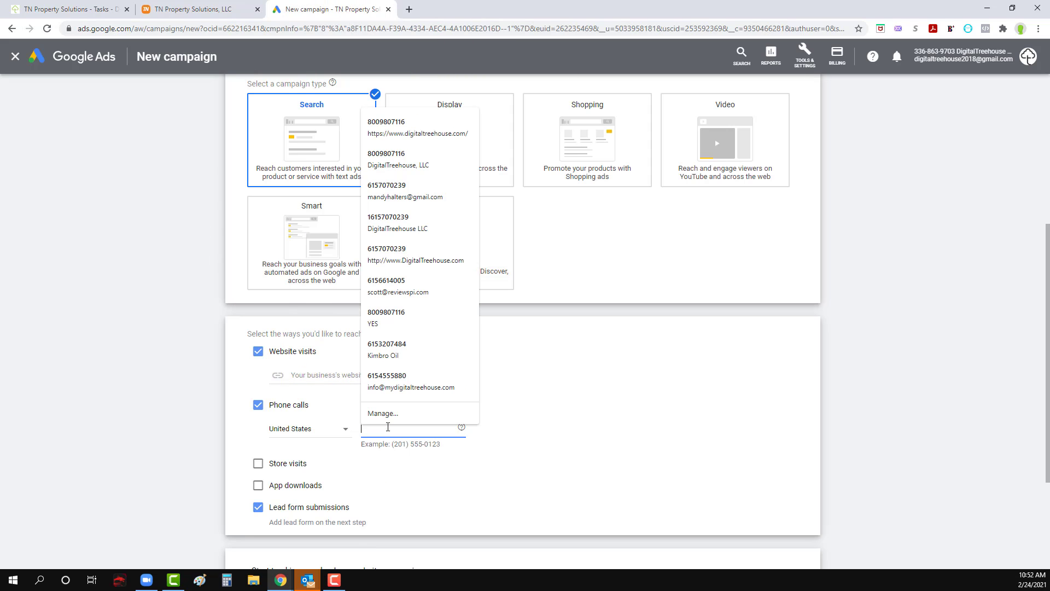
{"action": "left_click", "coordinate": [157, 390]}
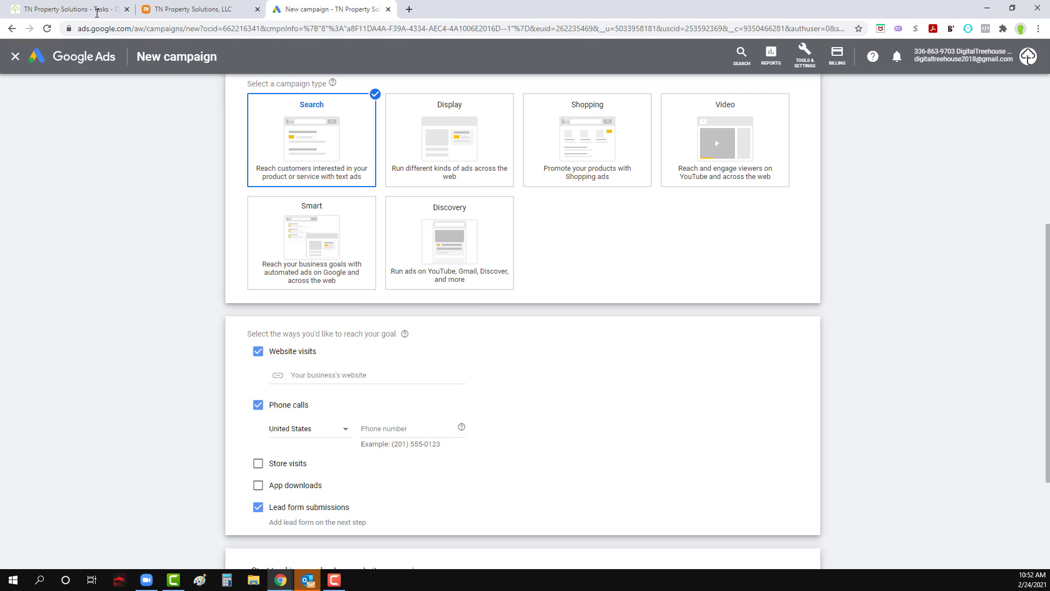
Step: Open callrail.com in a new browser tab and sign in to CallRail with the saved credentials
{"action": "left_click", "coordinate": [409, 10]}
{"action": "type", "text": "call"}
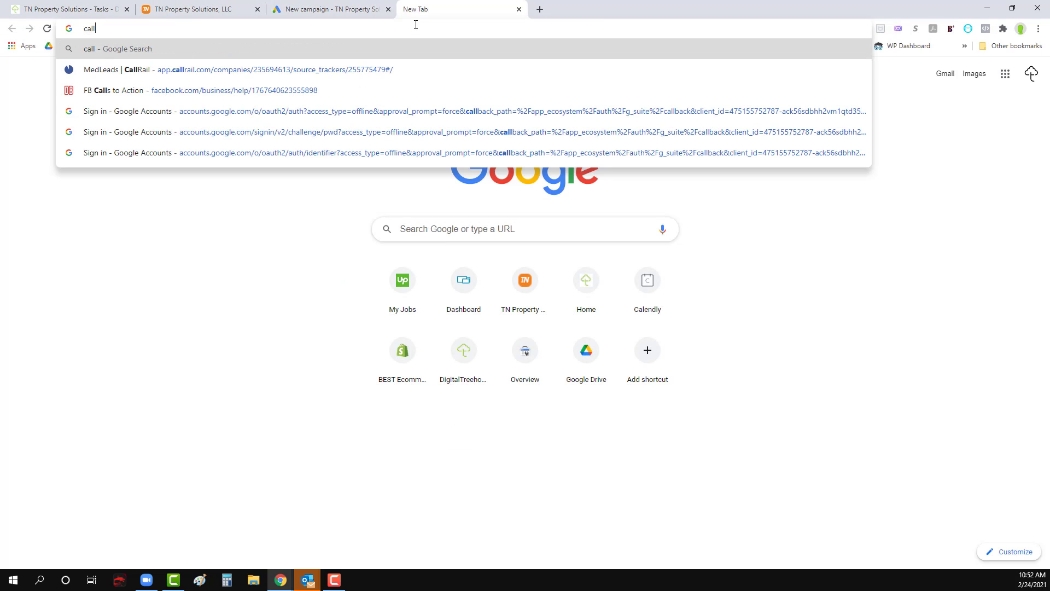
{"action": "type", "text": "rail.com"}
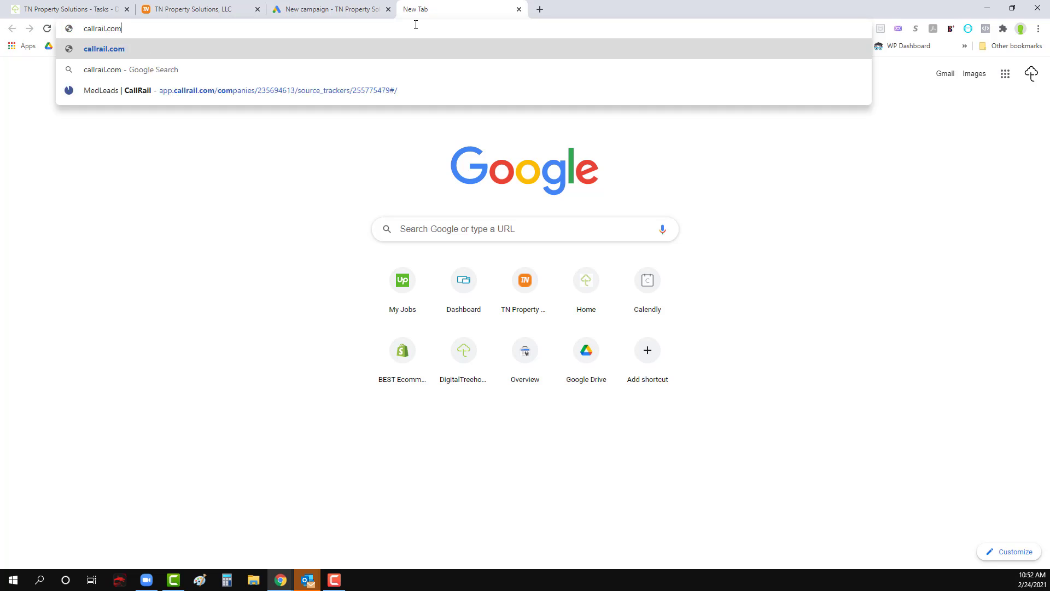
{"action": "key", "text": "Return"}
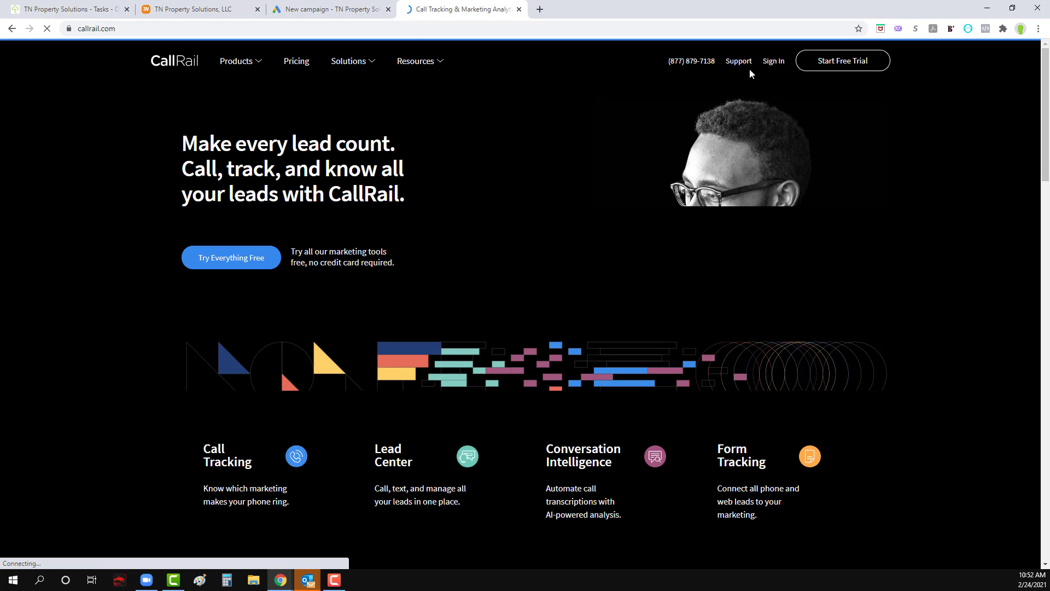
{"action": "left_click", "coordinate": [777, 65]}
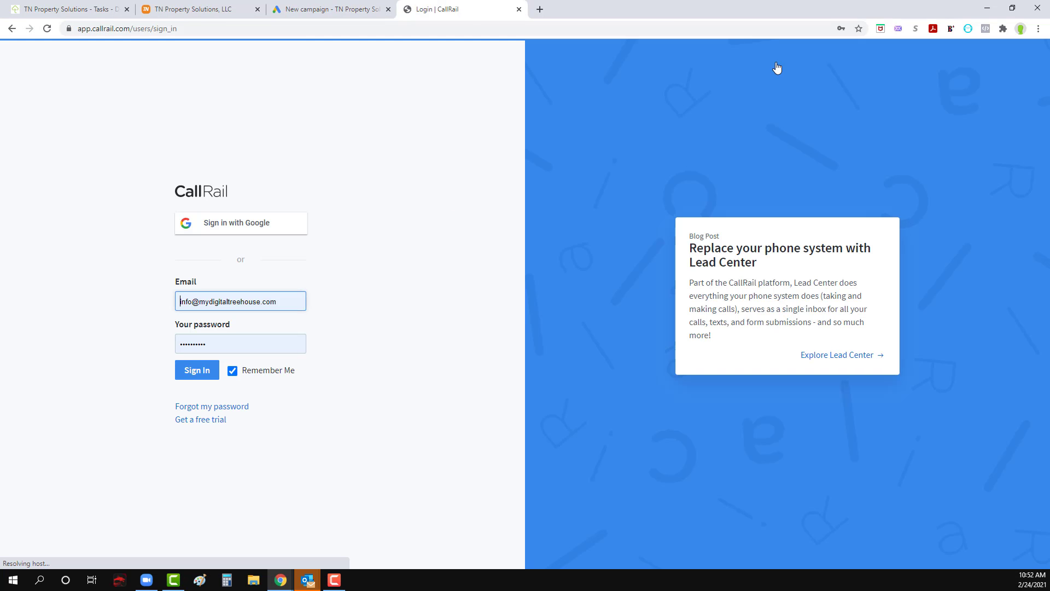
{"action": "left_click", "coordinate": [187, 371]}
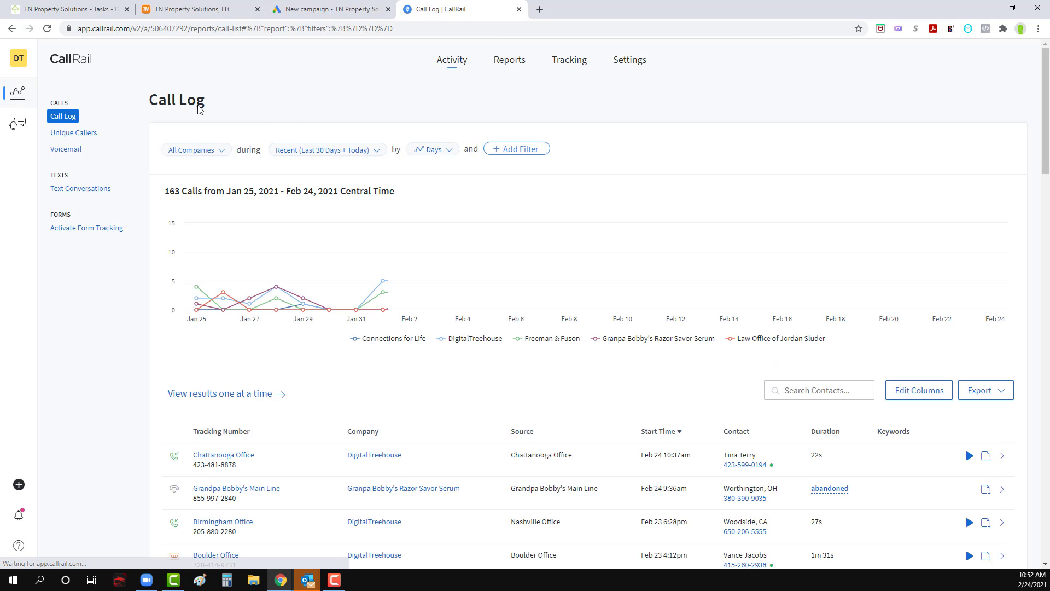
Step: Open the list of all companies in the CallRail account settings
{"action": "left_click", "coordinate": [22, 64]}
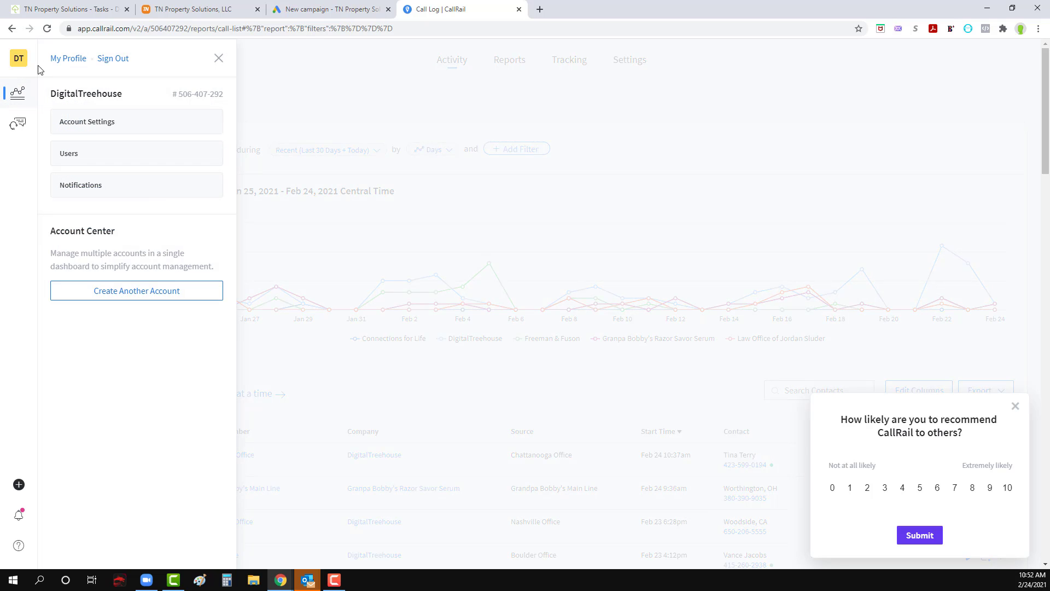
{"action": "left_click", "coordinate": [108, 125]}
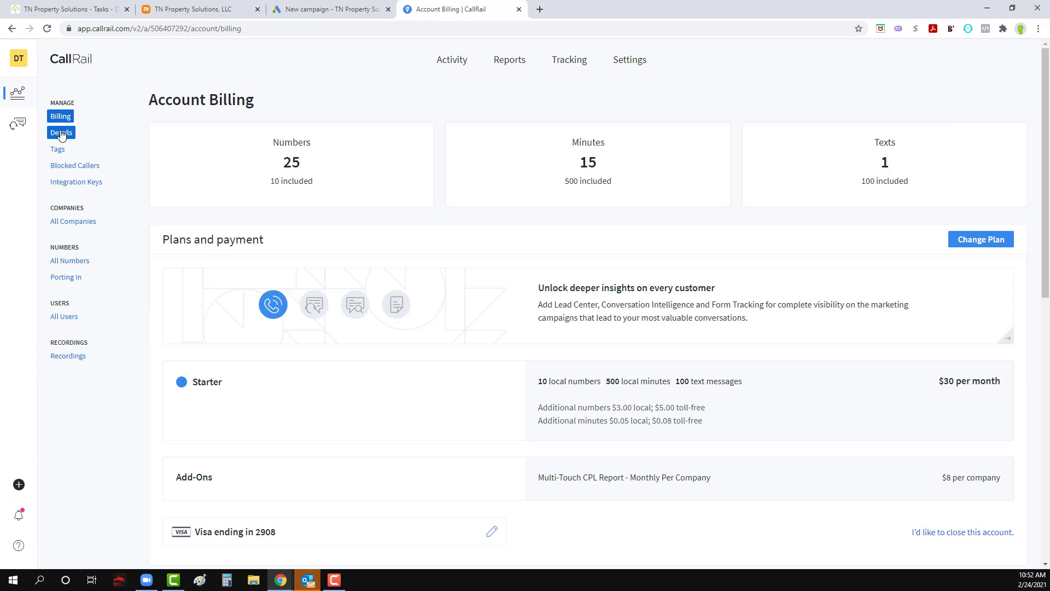
{"action": "left_click", "coordinate": [75, 223]}
Step: Create the company TN Property Solutions with Central Time (US & Canada) and the copied primary phone number, adding no optional users
{"action": "left_click", "coordinate": [186, 152]}
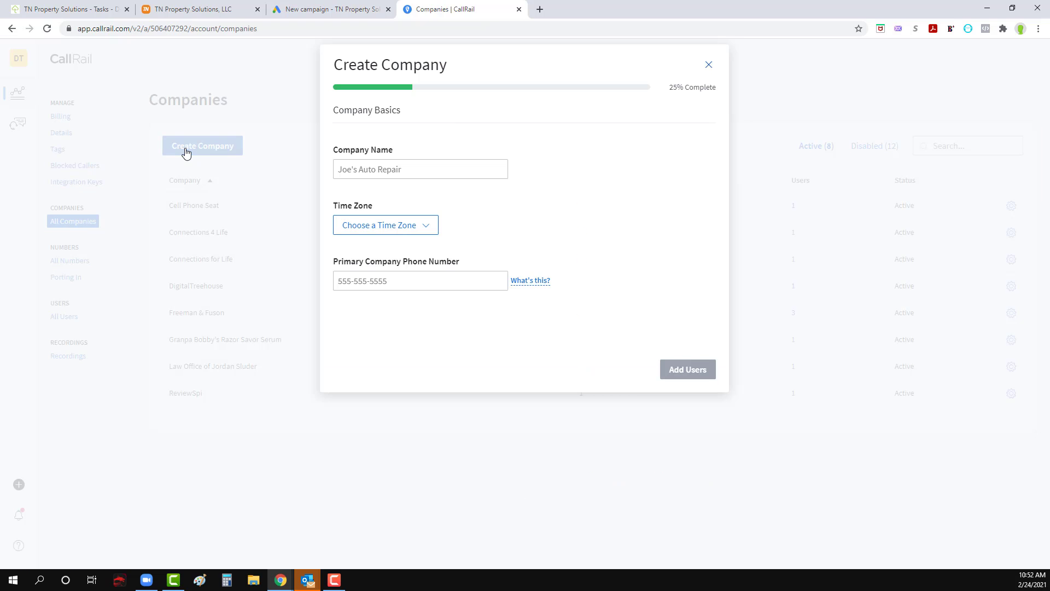
{"action": "left_click", "coordinate": [390, 170]}
{"action": "type", "text": "TN P"}
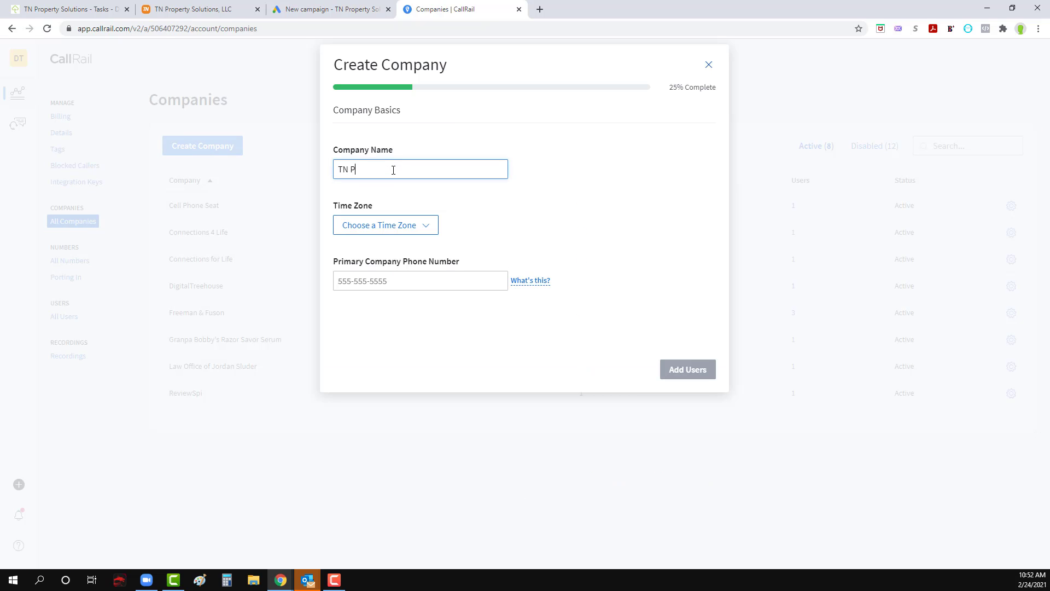
{"action": "type", "text": "roperty Solutions"}
{"action": "left_click", "coordinate": [412, 232]}
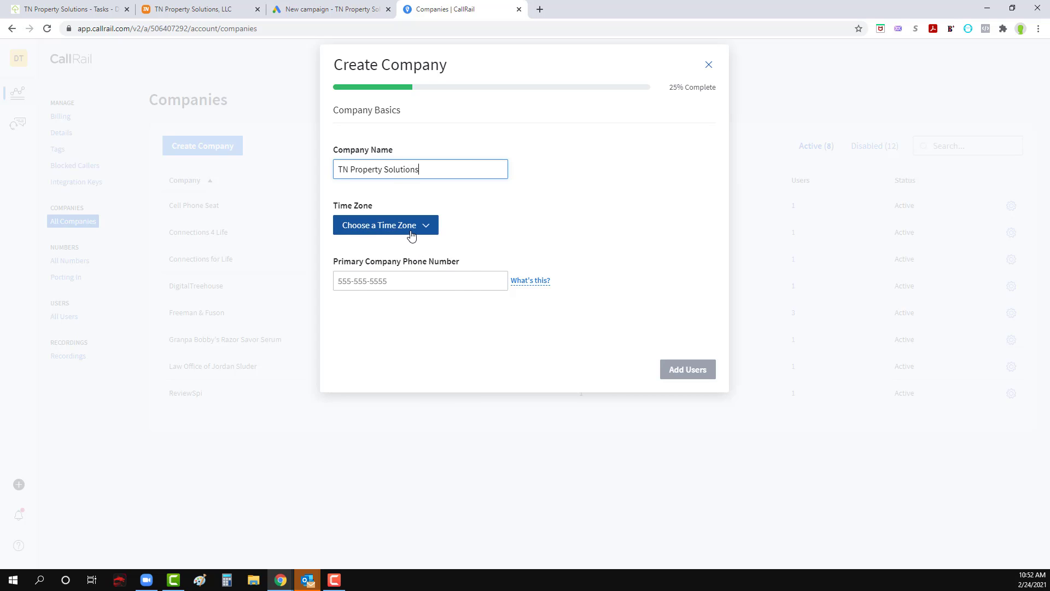
{"action": "left_click", "coordinate": [393, 281]}
{"action": "left_click", "coordinate": [393, 285]}
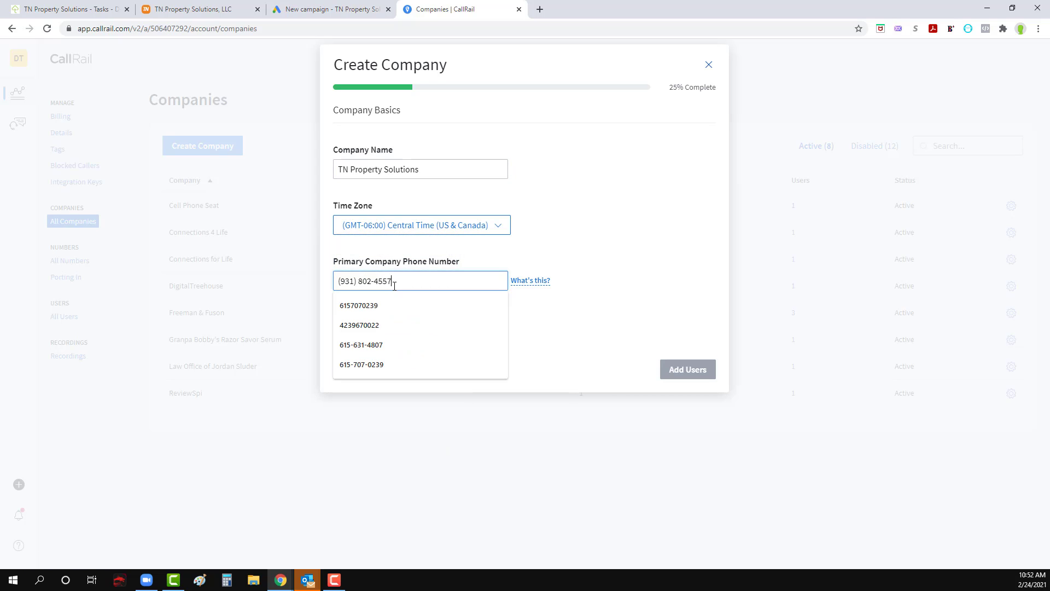
{"action": "left_click", "coordinate": [678, 369]}
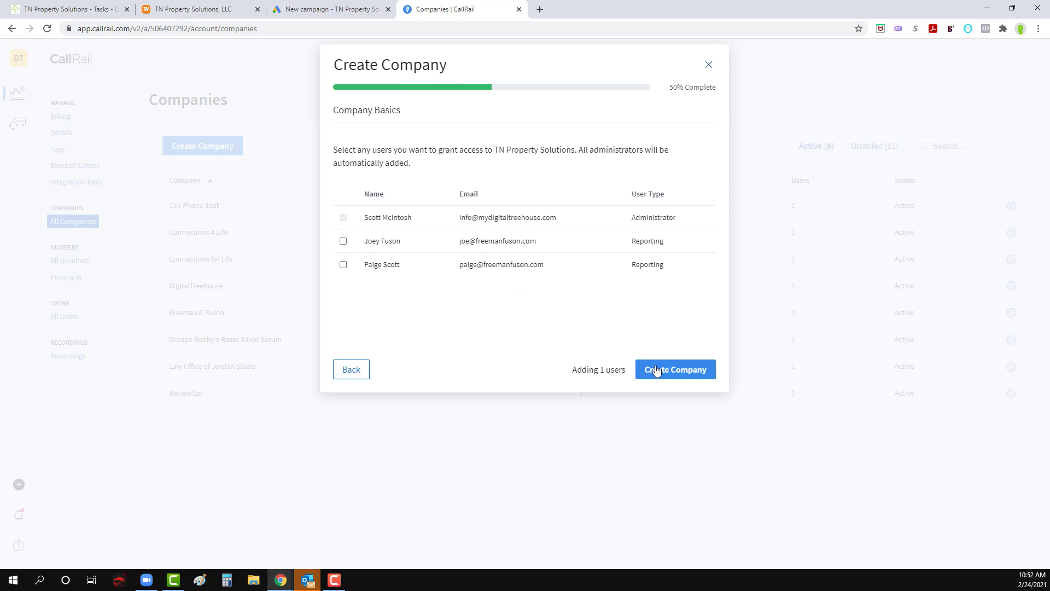
{"action": "left_click", "coordinate": [650, 378]}
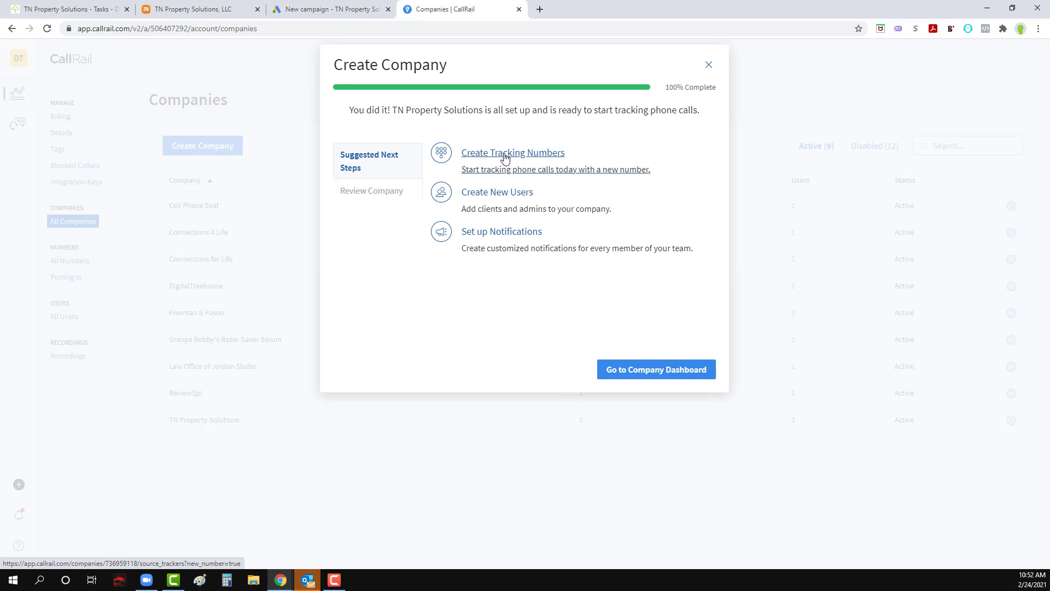
Step: Start a tracking number for the new company, used online in a Google Ads ad extension on desktop and mobile devices
{"action": "left_click", "coordinate": [505, 158]}
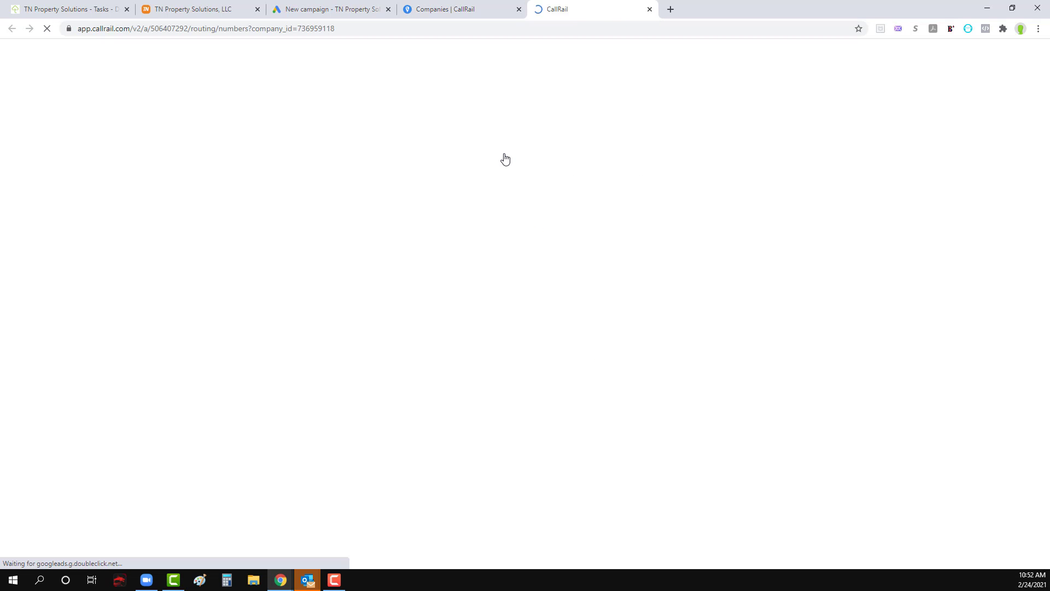
{"action": "left_click", "coordinate": [200, 146]}
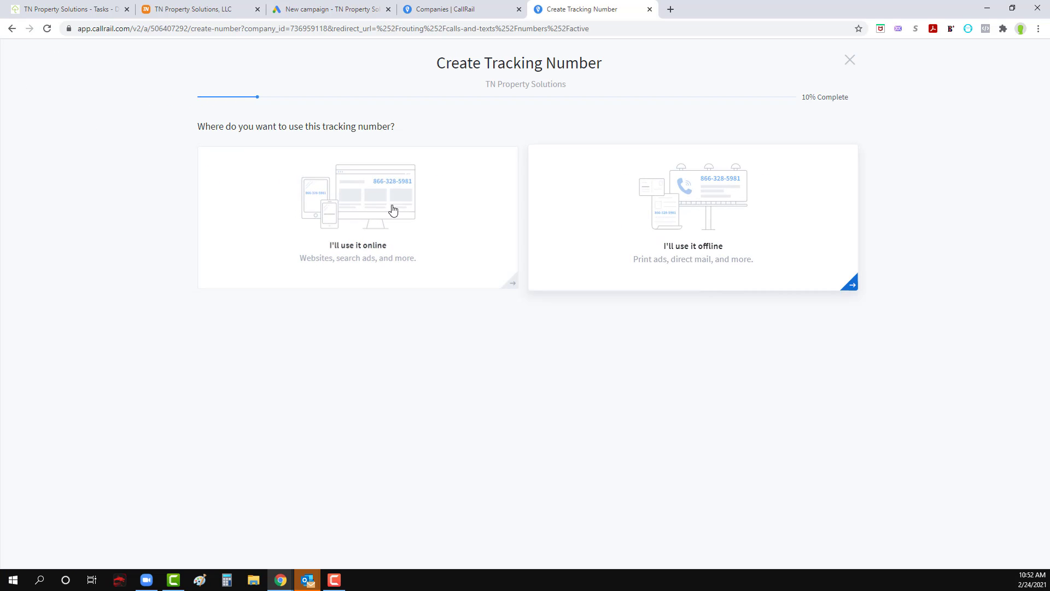
{"action": "left_click", "coordinate": [381, 209]}
{"action": "left_click", "coordinate": [708, 216]}
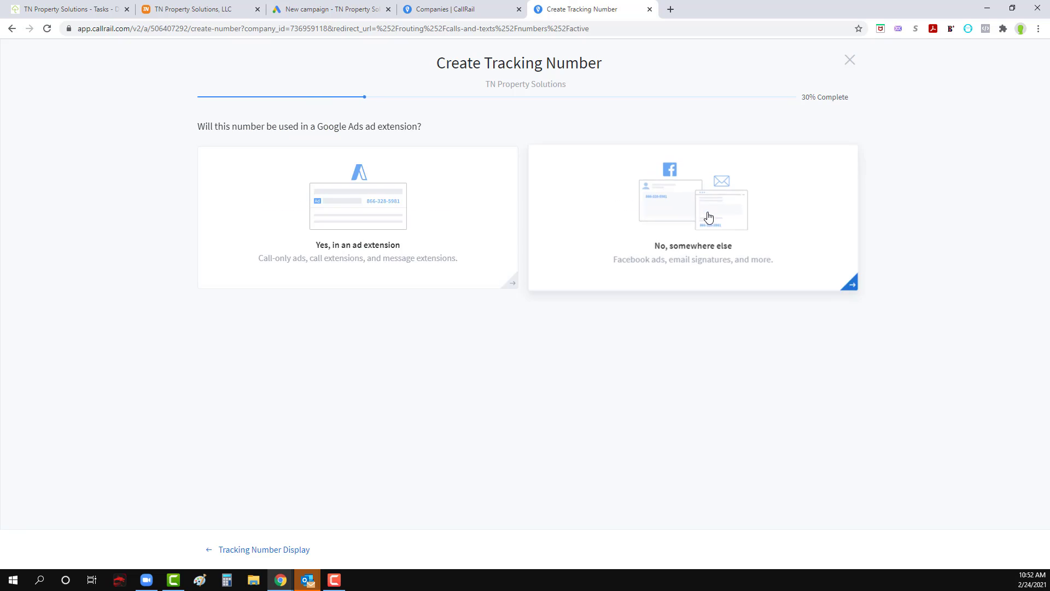
{"action": "left_click", "coordinate": [356, 204]}
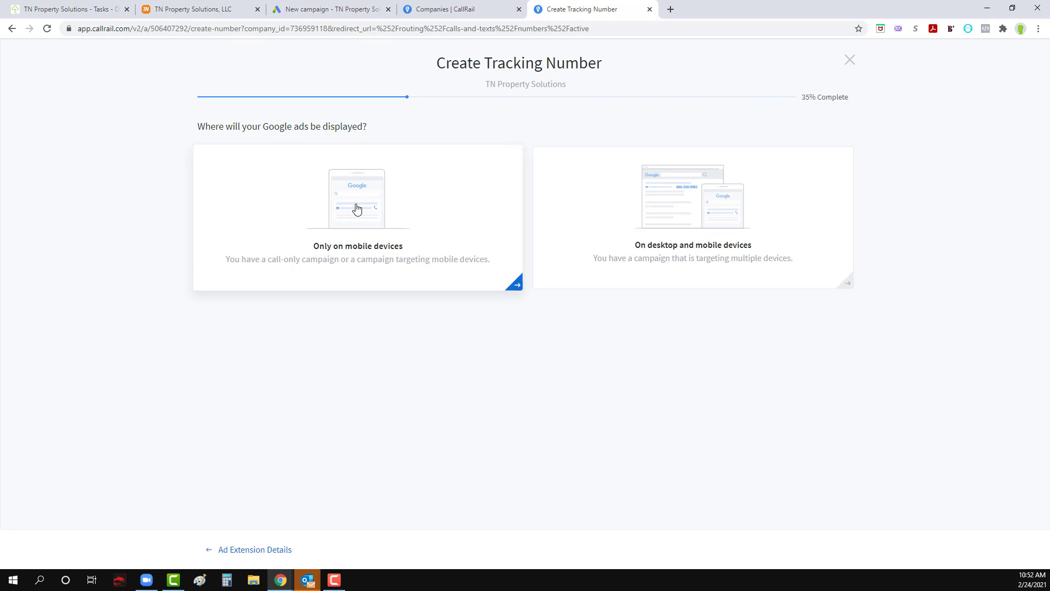
{"action": "left_click", "coordinate": [671, 213]}
Step: Name the tracking number Advertising Number, keep the company's forwarding number, and proceed to the phone number choice
{"action": "left_click", "coordinate": [324, 206]}
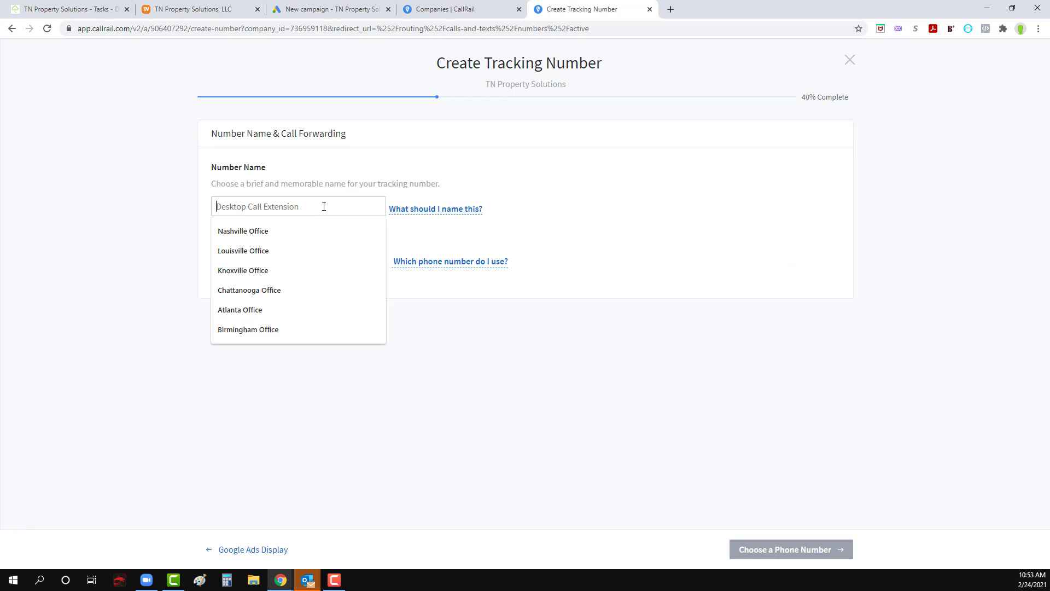
{"action": "type", "text": "Google"}
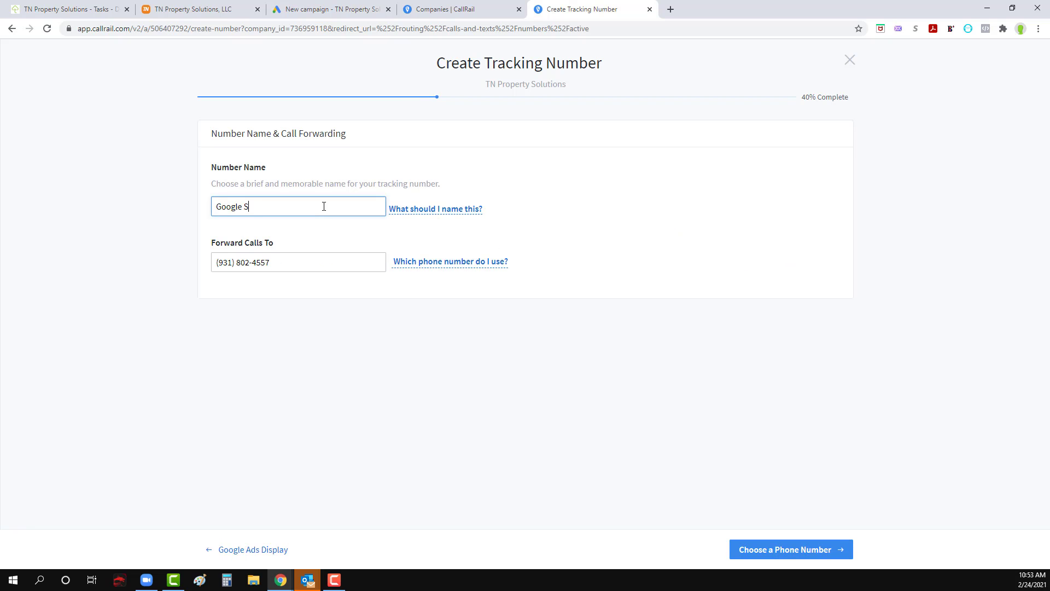
{"action": "key", "text": "ctrl+a"}
{"action": "key", "text": "BackSpace"}
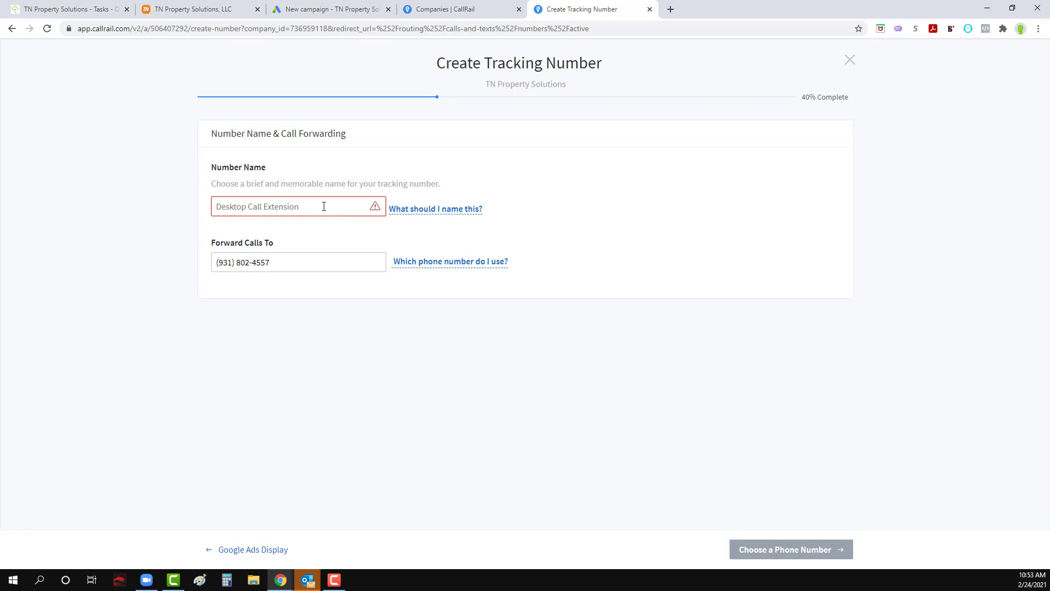
{"action": "type", "text": "Advertising Number"}
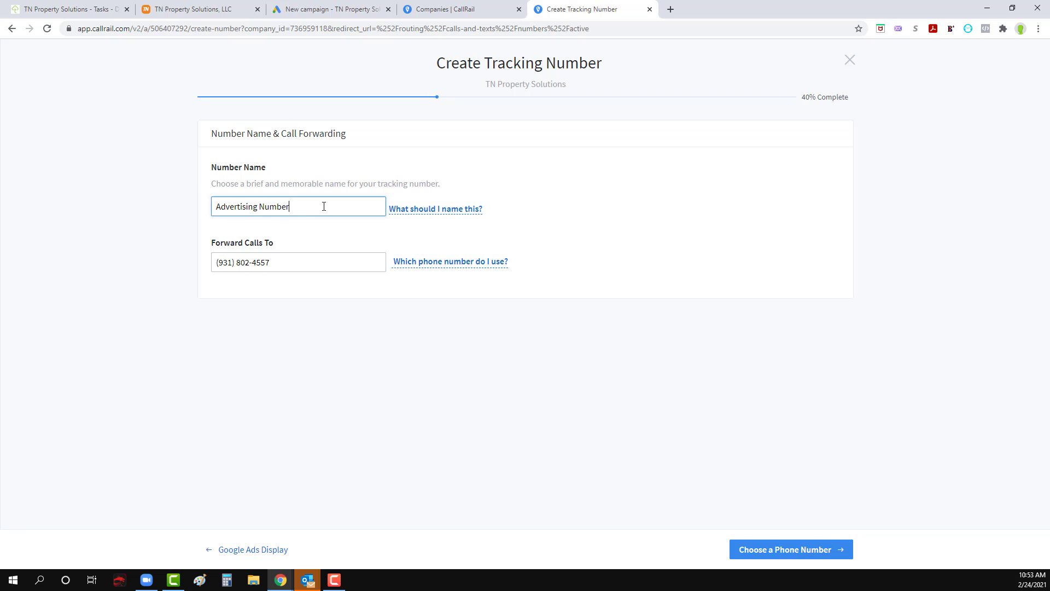
{"action": "left_click", "coordinate": [804, 551]}
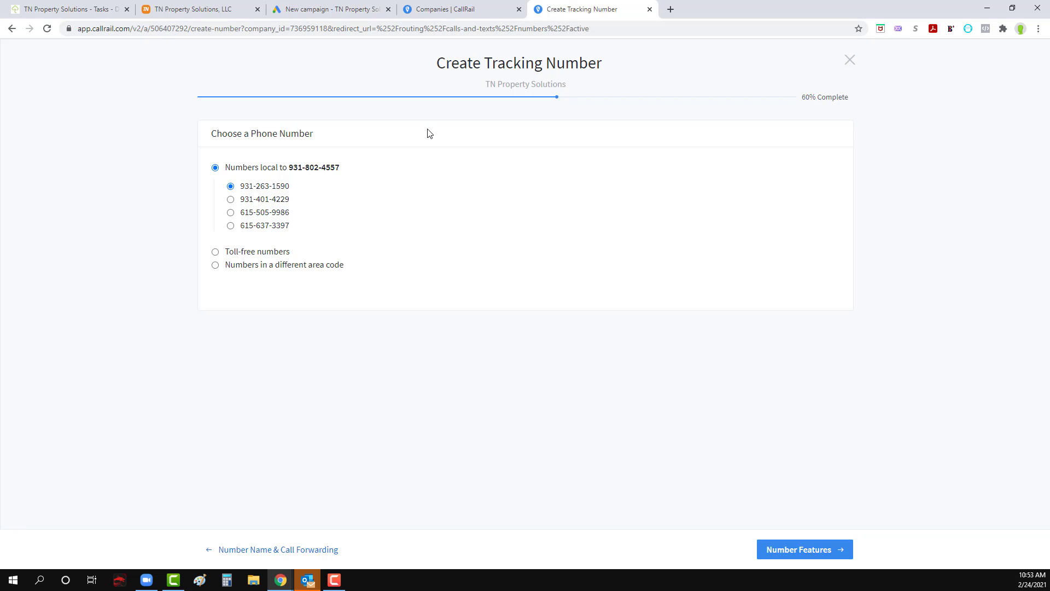
Step: Search Google for clarksville tn to check the city's area code
{"action": "left_click", "coordinate": [671, 9]}
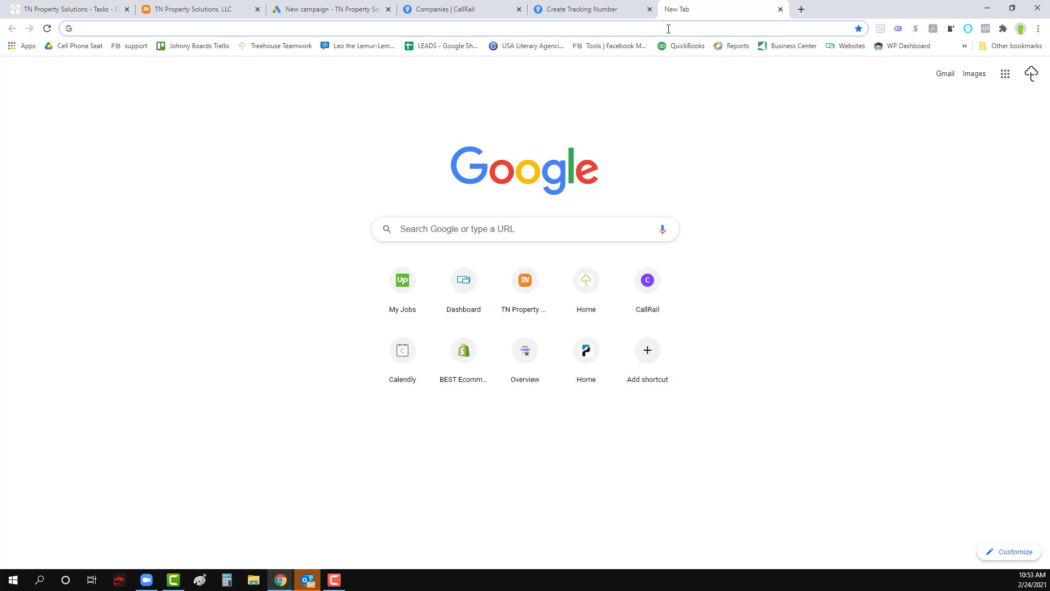
{"action": "type", "text": "clarksville tn"}
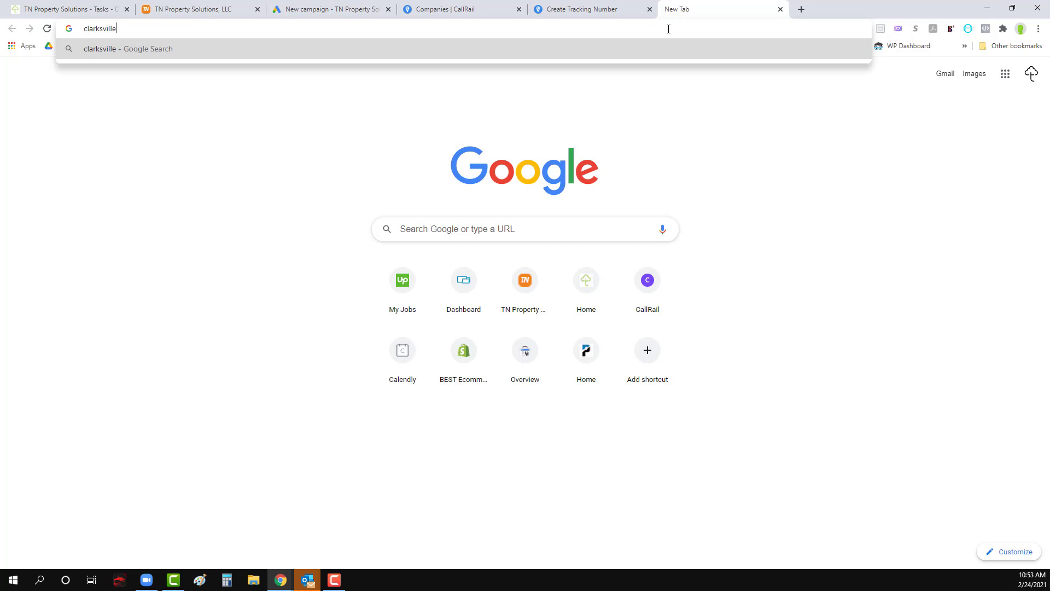
{"action": "key", "text": "Return"}
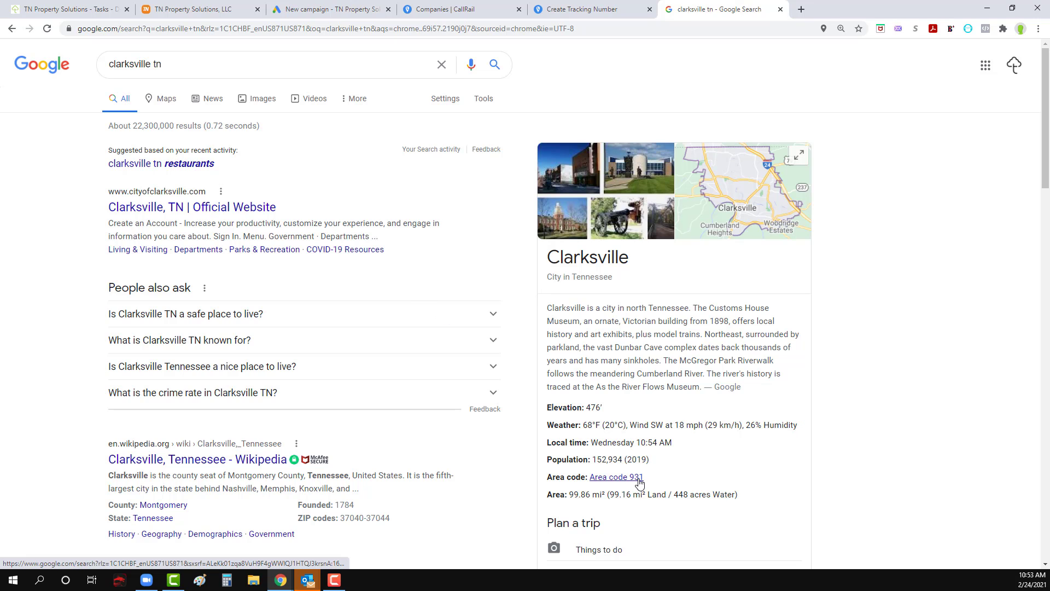
Step: Copy the first local phone number offered in CallRail, and start a new notebook in the TN Property Solutions project in Teamwork
{"action": "left_click", "coordinate": [593, 10]}
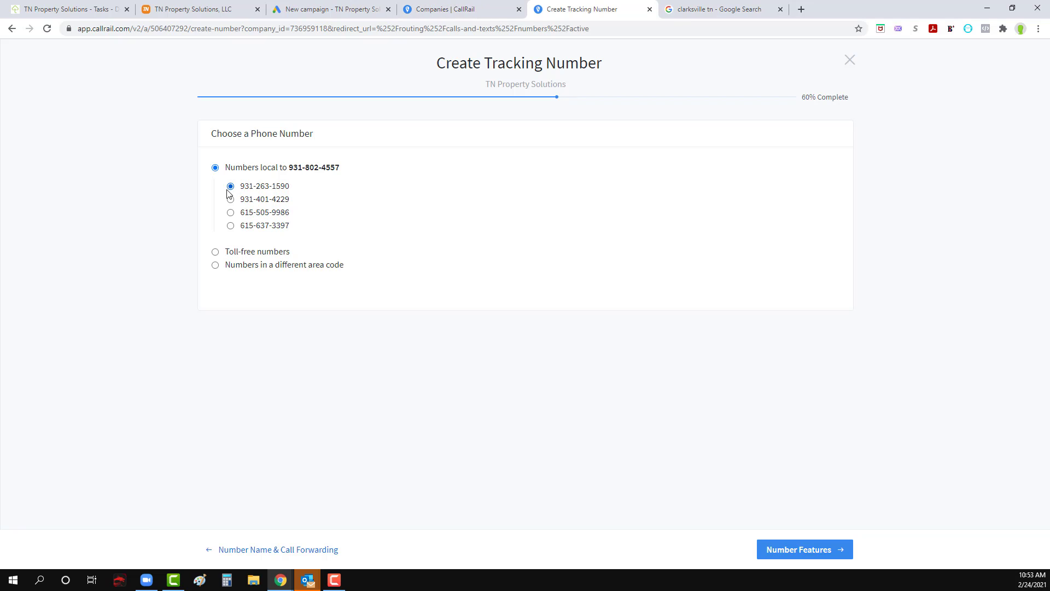
{"action": "left_click_drag", "start_coordinate": [289, 188], "coordinate": [239, 188]}
{"action": "key", "text": "ctrl+c"}
{"action": "left_click", "coordinate": [60, 9]}
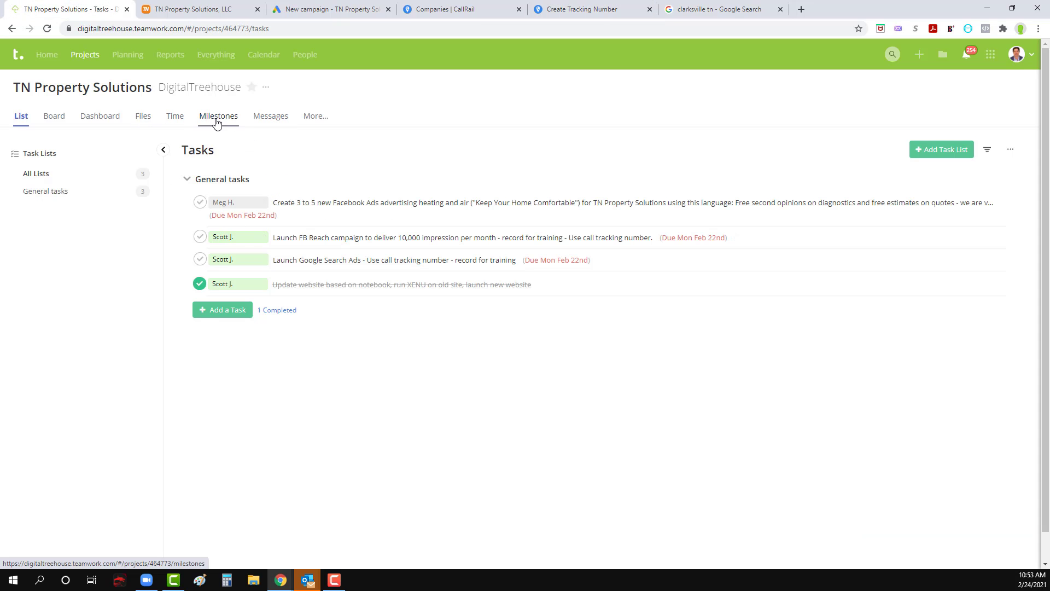
{"action": "mouse_move", "coordinate": [312, 121]}
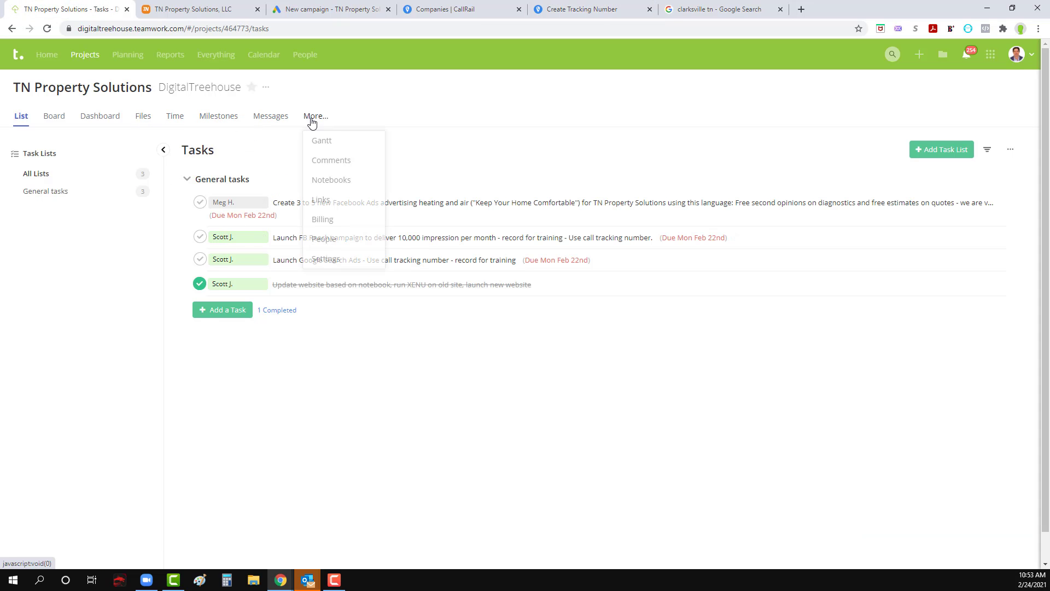
{"action": "left_click", "coordinate": [333, 184]}
{"action": "left_click", "coordinate": [819, 154]}
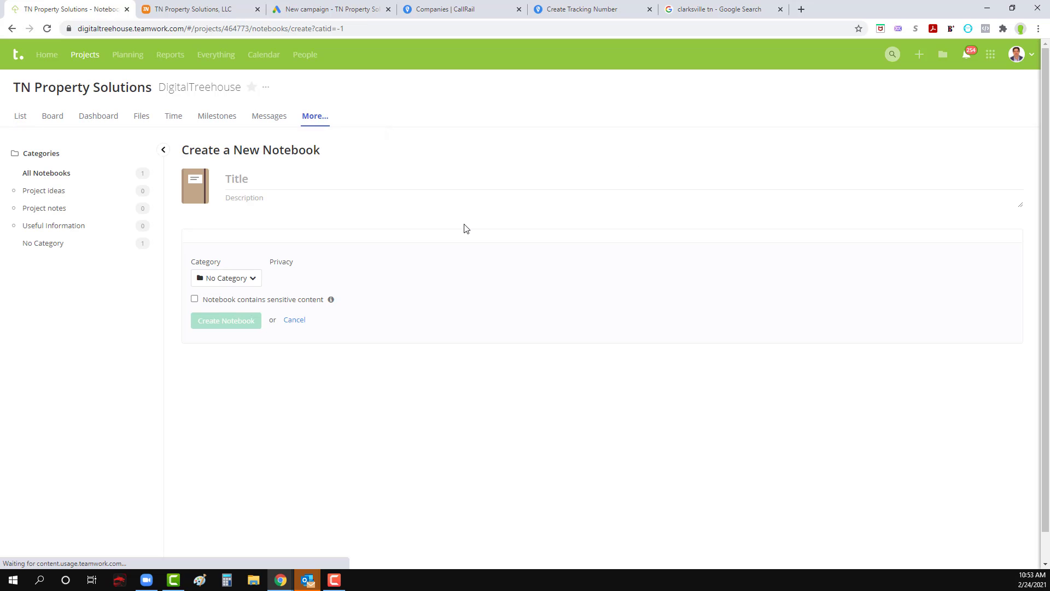
Step: Title the notebook Call Tracking Number, paste the copied phone number as its content, and create the notebook
{"action": "type", "text": "C"}
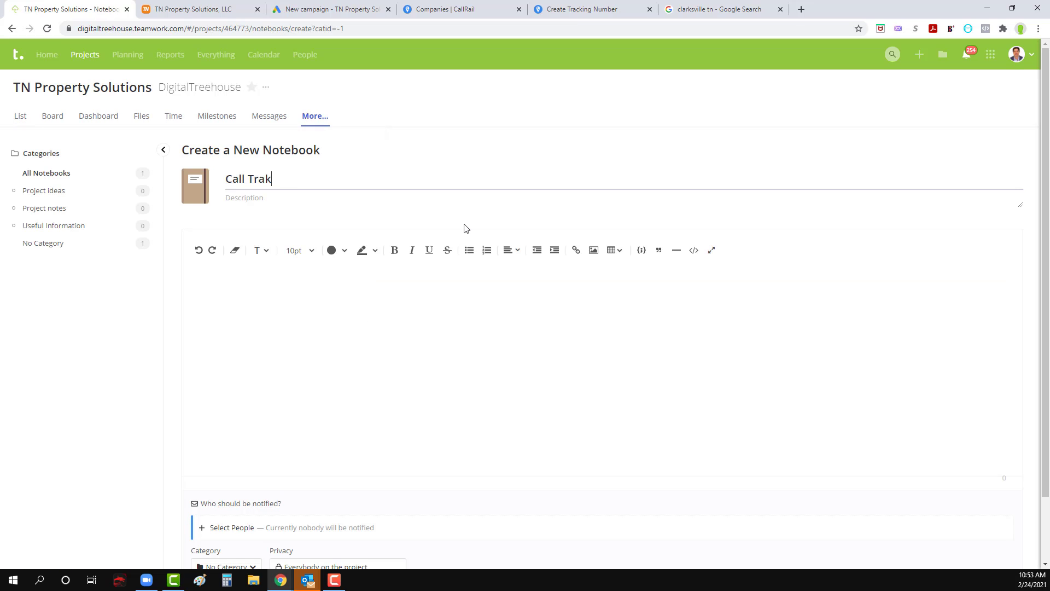
{"action": "type", "text": "all Tracking Number"}
{"action": "left_click", "coordinate": [468, 285]}
{"action": "key", "text": "ctrl+v"}
{"action": "scroll", "coordinate": [441, 333], "scroll_direction": "down", "scroll_amount": 3}
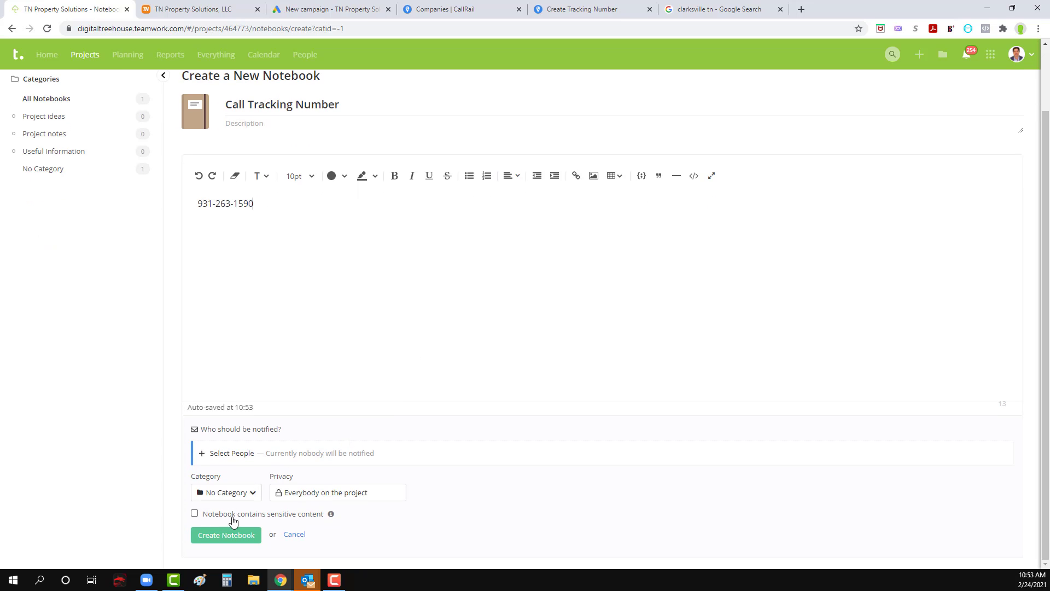
{"action": "left_click", "coordinate": [219, 536]}
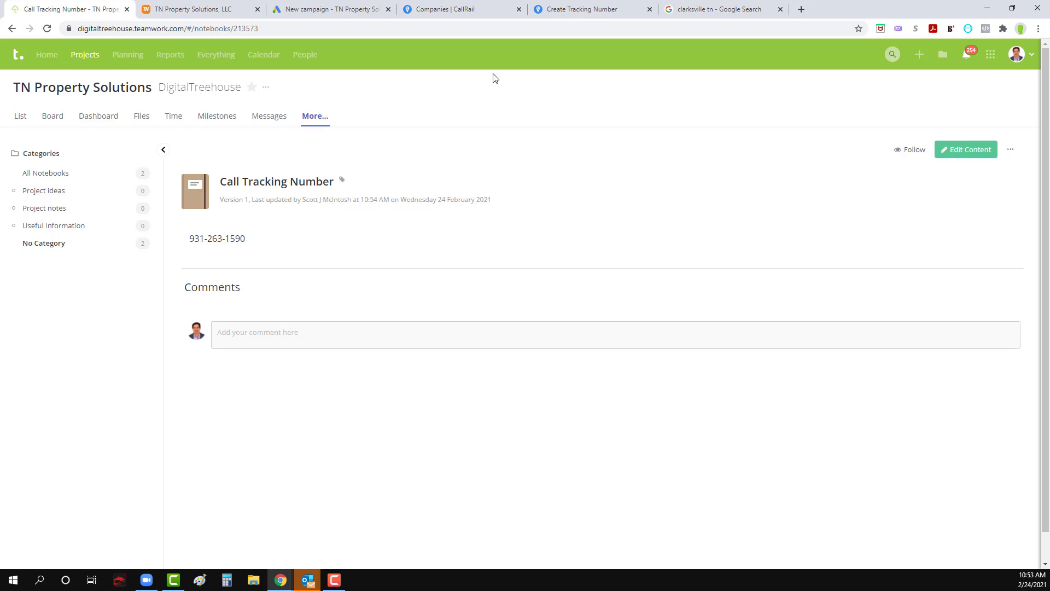
Step: Back in CallRail, activate the first local tracking number without a whisper message or call recording, and show the active numbers
{"action": "left_click", "coordinate": [711, 9]}
{"action": "left_click", "coordinate": [582, 9]}
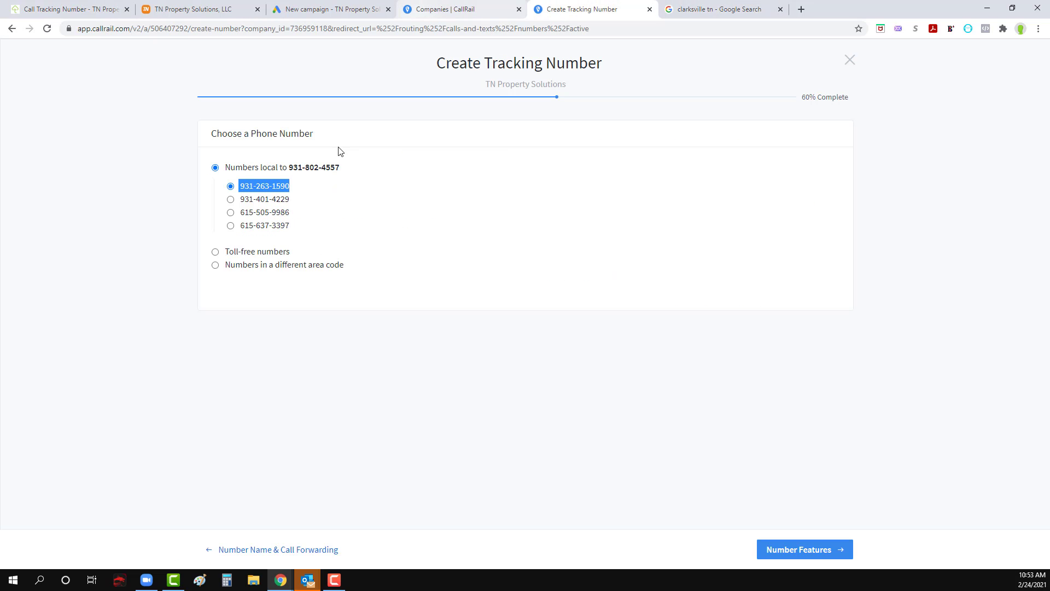
{"action": "left_click", "coordinate": [786, 551]}
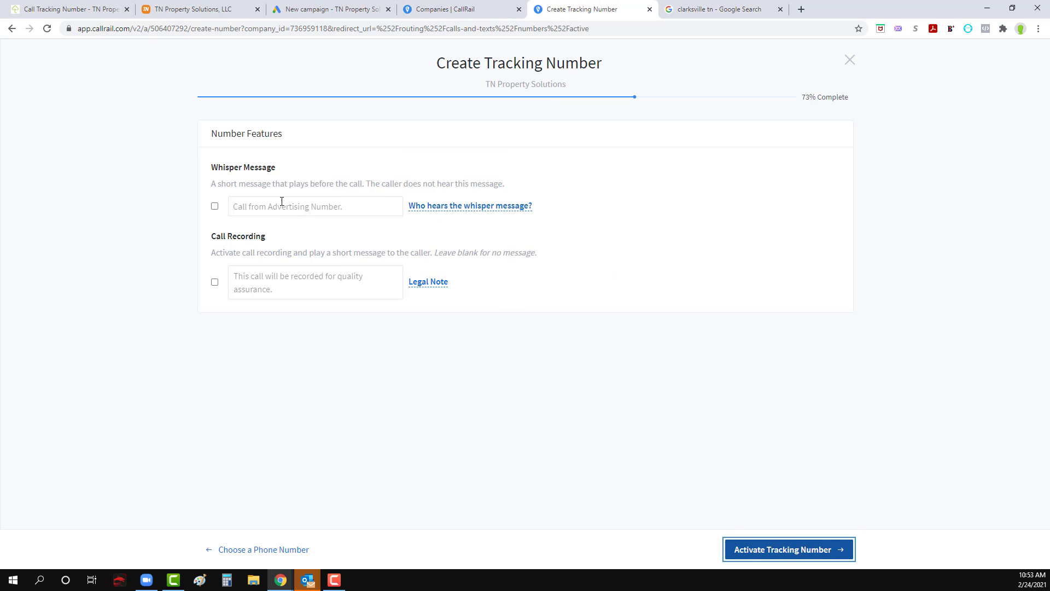
{"action": "left_click", "coordinate": [796, 540]}
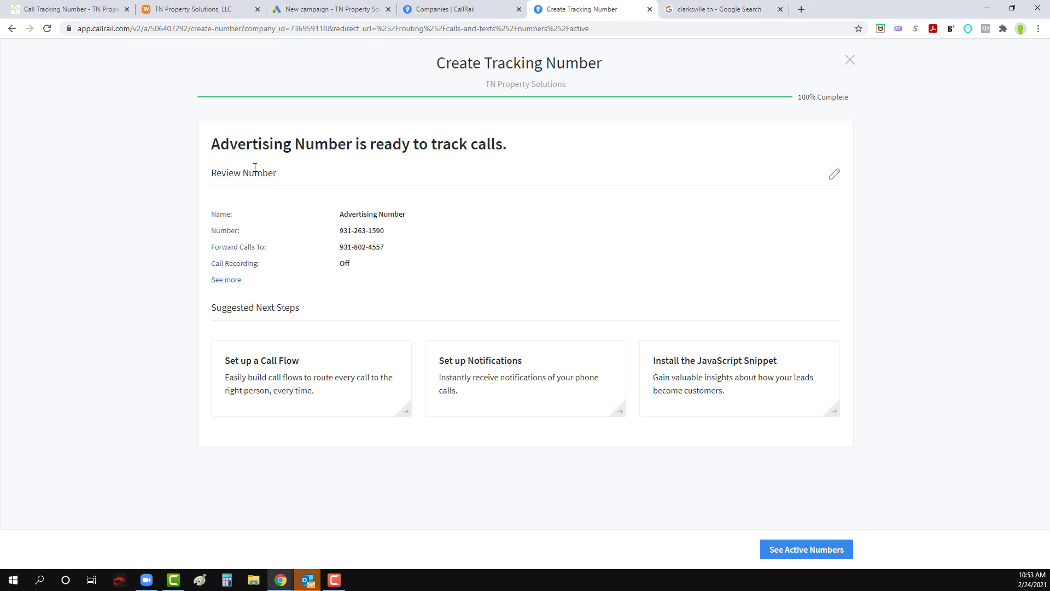
{"action": "left_click", "coordinate": [813, 556]}
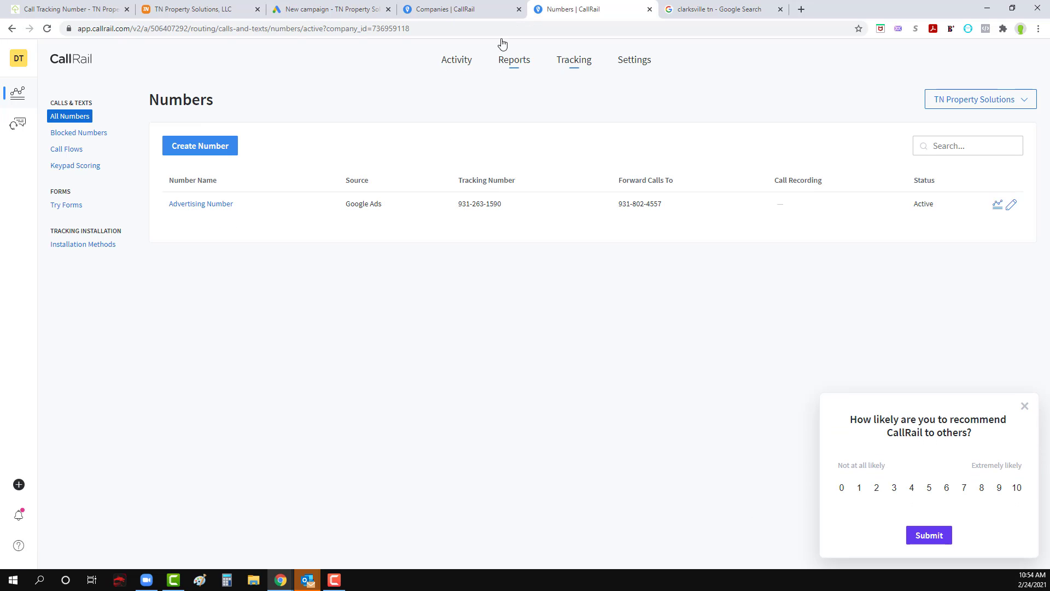
Step: Copy the Advertising Number's tracking number and paste it as the phone calls number in the Google Ads campaign
{"action": "left_click_drag", "start_coordinate": [502, 205], "coordinate": [464, 205]}
{"action": "key", "text": "ctrl+c"}
{"action": "left_click", "coordinate": [342, 9]}
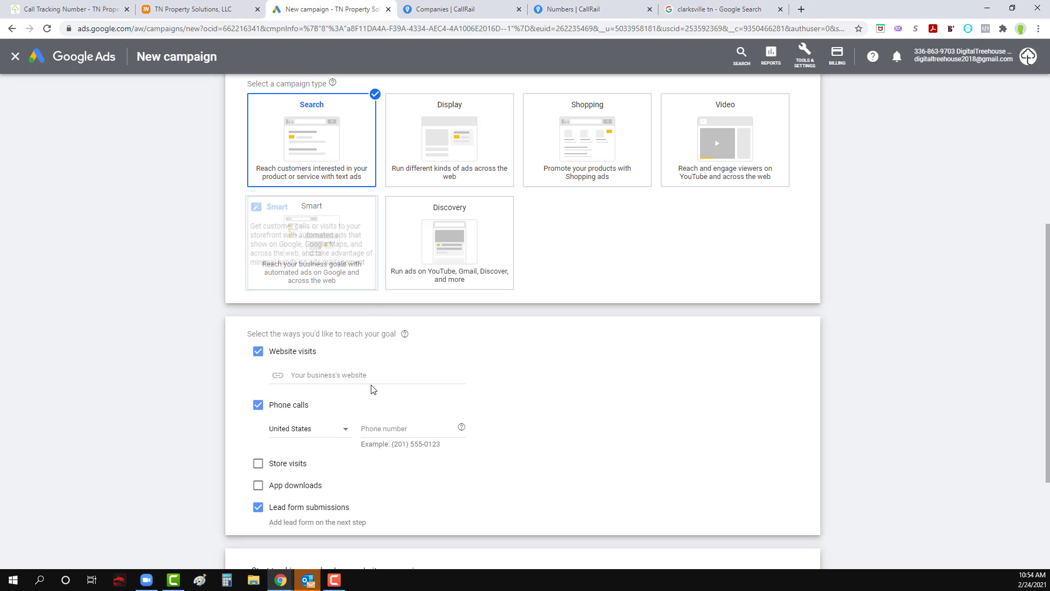
{"action": "left_click", "coordinate": [401, 430]}
{"action": "key", "text": "ctrl+v"}
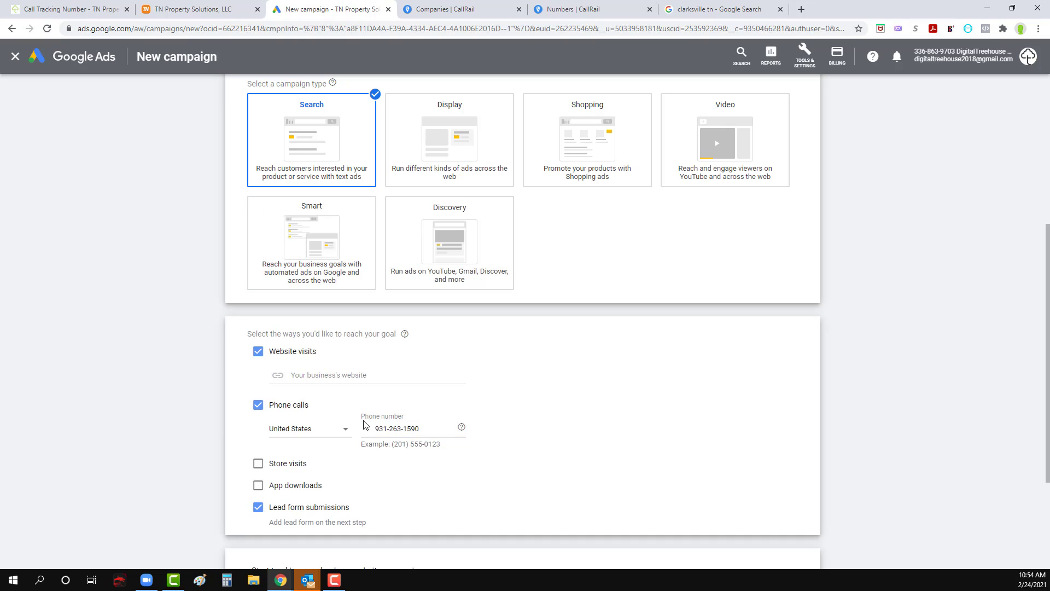
Step: Reformat the campaign's phone number so the area code is in parentheses, matching the example format
{"action": "left_click_drag", "start_coordinate": [378, 429], "coordinate": [355, 433]}
{"action": "key", "text": "BackSpace"}
{"action": "left_click", "coordinate": [361, 433]}
{"action": "left_click", "coordinate": [363, 428]}
{"action": "type", "text": "("}
{"action": "key", "text": "BackSpace"}
{"action": "type", "text": ")"}
{"action": "key", "text": "BackSpace"}
{"action": "key", "text": "BackSpace"}
{"action": "type", "text": "1"}
{"action": "key", "text": "Delete"}
{"action": "type", "text": ")"}
{"action": "left_click", "coordinate": [553, 439]}
{"action": "scroll", "coordinate": [130, 340], "scroll_direction": "up", "scroll_amount": 2}
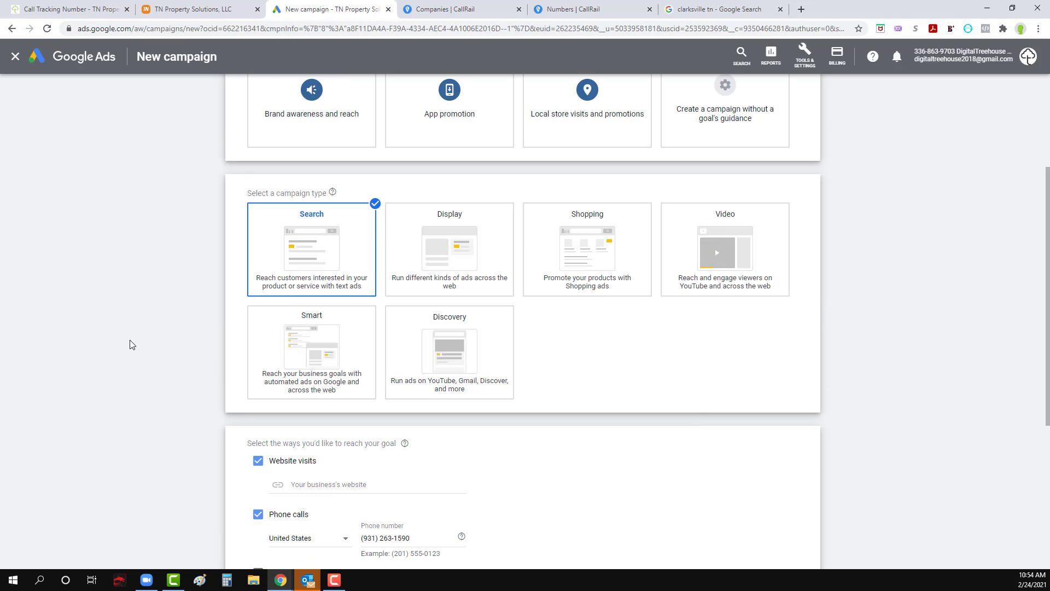
{"action": "scroll", "coordinate": [130, 339], "scroll_direction": "down", "scroll_amount": 3}
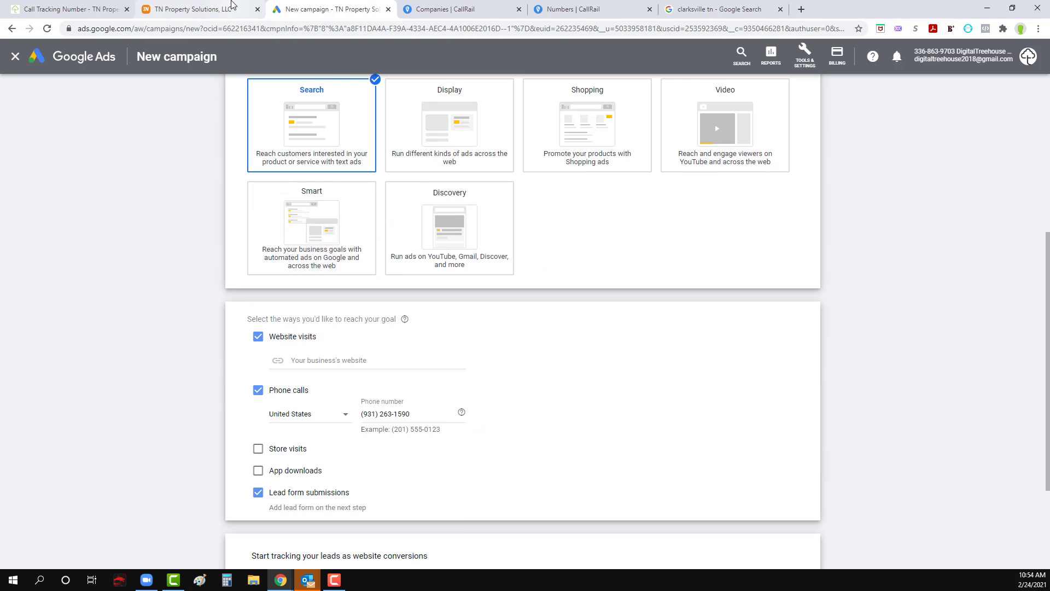
{"action": "left_click", "coordinate": [222, 9]}
{"action": "left_click", "coordinate": [219, 28]}
{"action": "key", "text": "ctrl+c"}
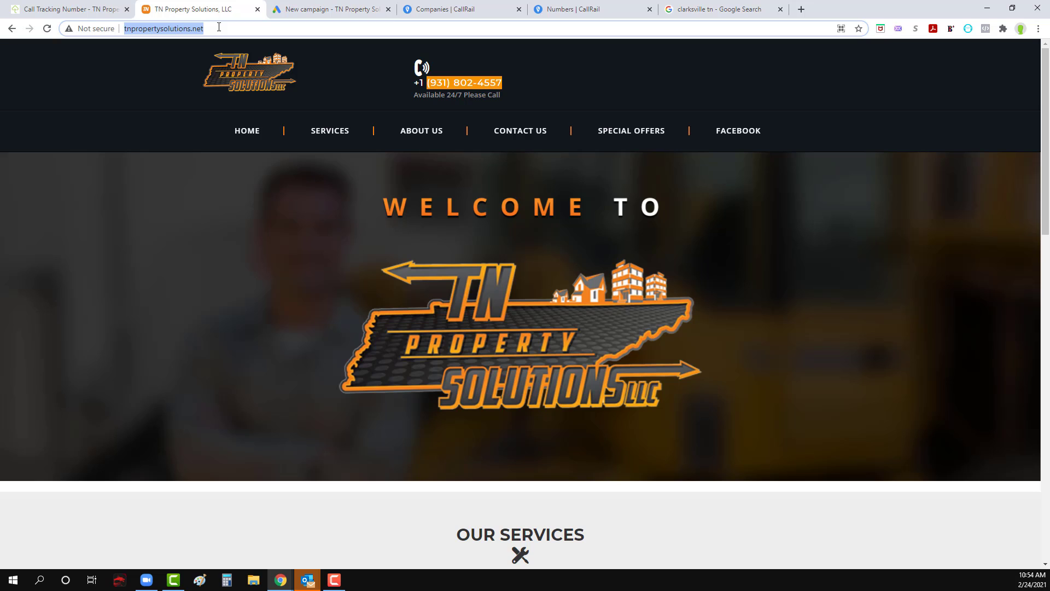
{"action": "left_click", "coordinate": [677, 15]}
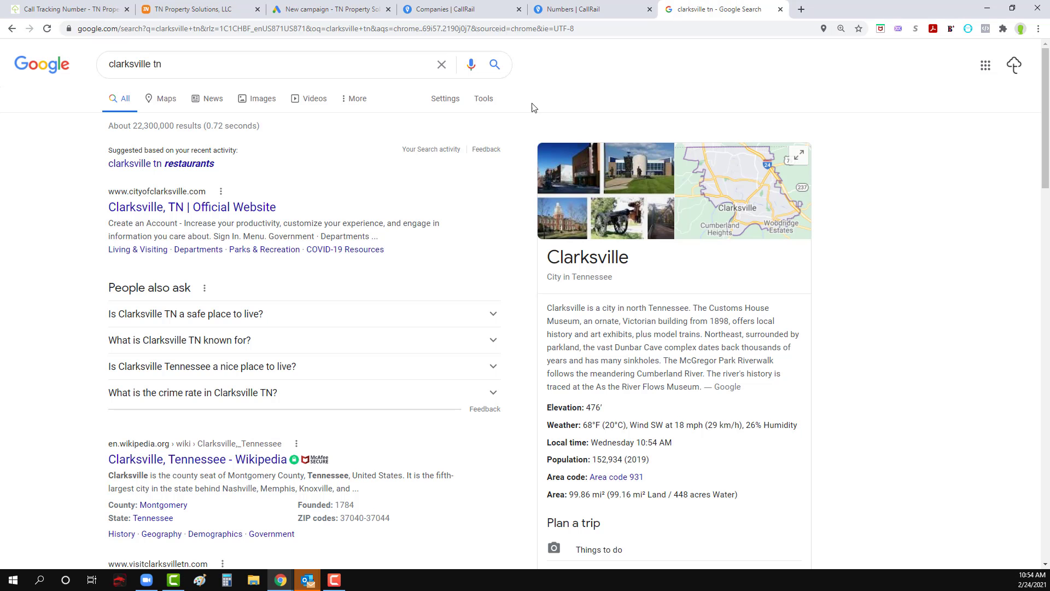
{"action": "left_click", "coordinate": [781, 10]}
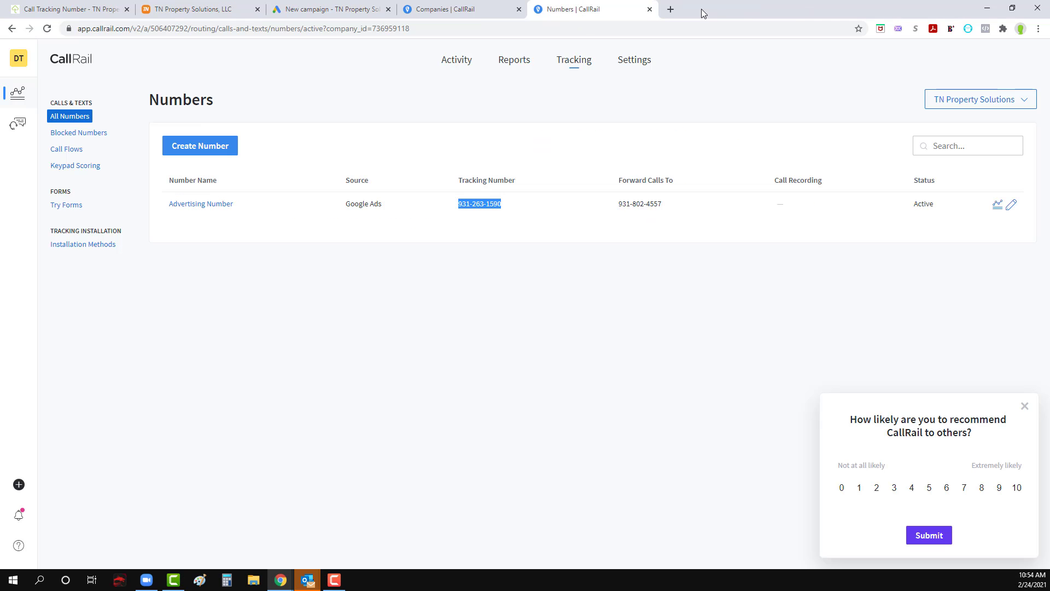
{"action": "left_click", "coordinate": [650, 9]}
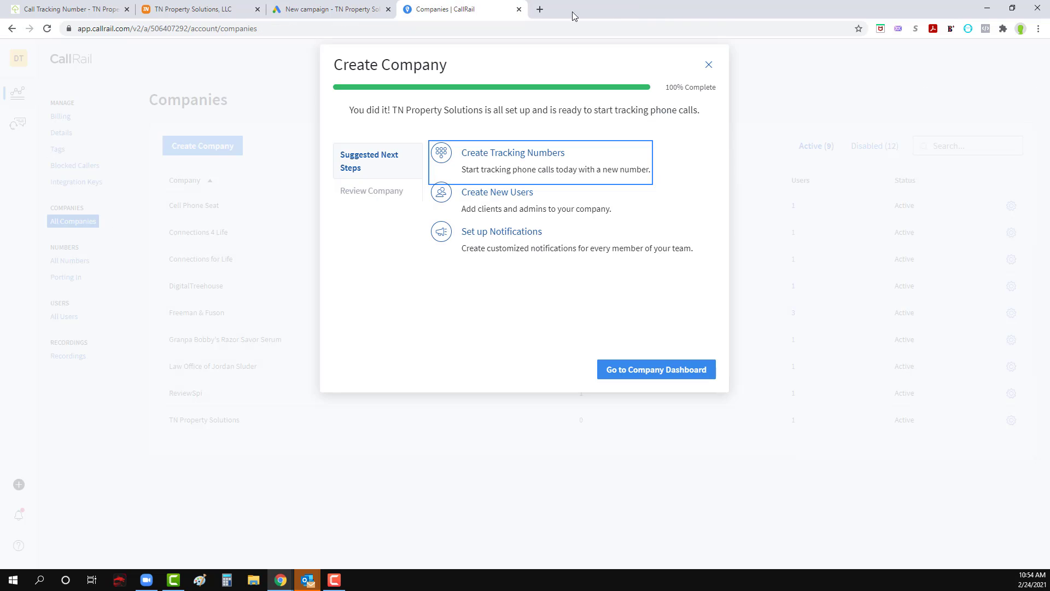
{"action": "left_click", "coordinate": [519, 9]}
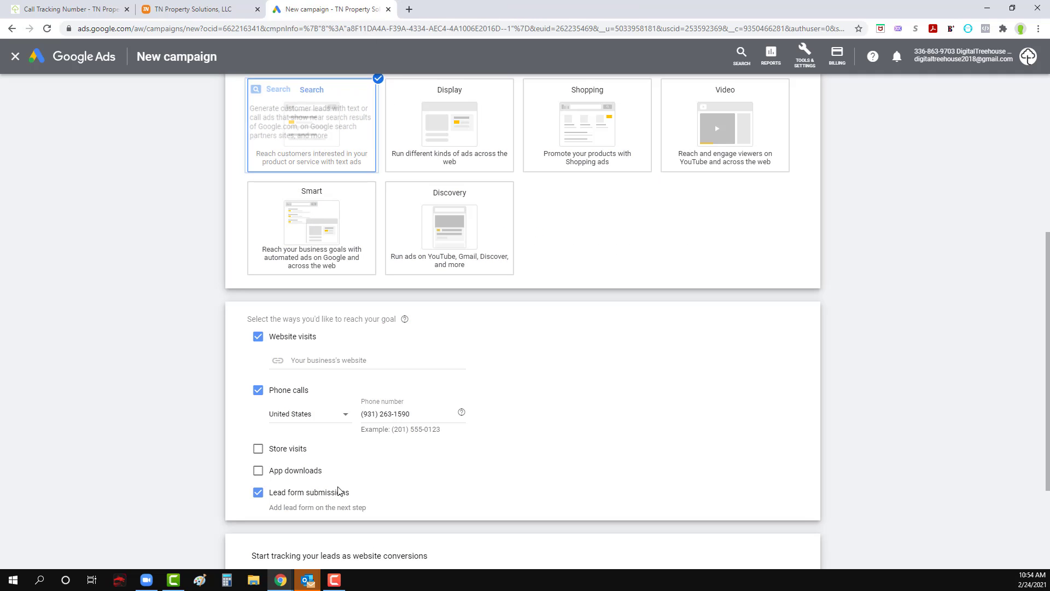
{"action": "left_click", "coordinate": [346, 360]}
{"action": "key", "text": "ctrl+v"}
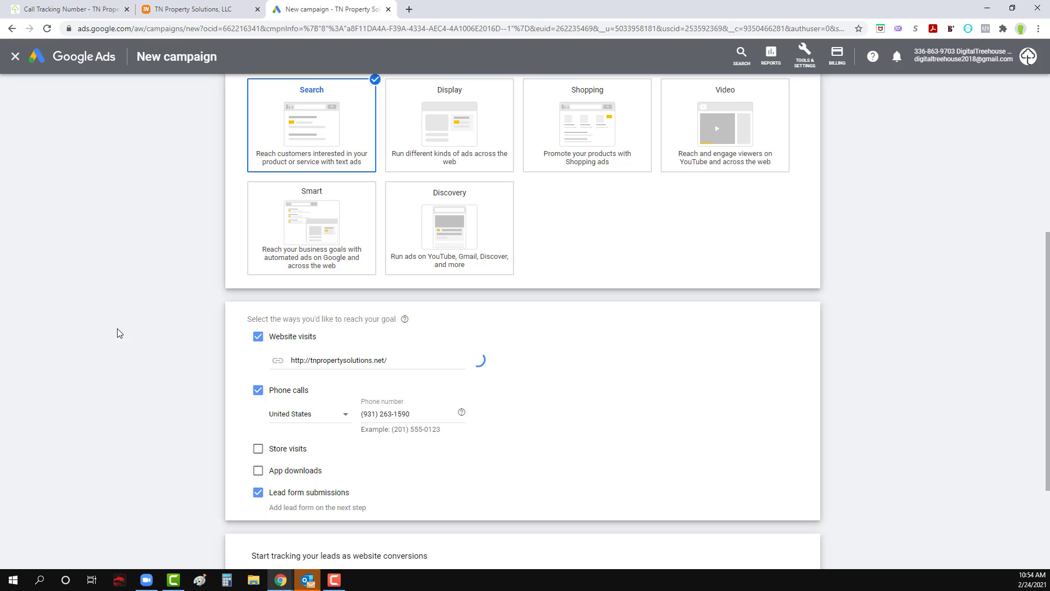
Step: Open the websites.digitaltreehouse.com site builder in a new tab and log in with the saved credentials
{"action": "left_click", "coordinate": [410, 10]}
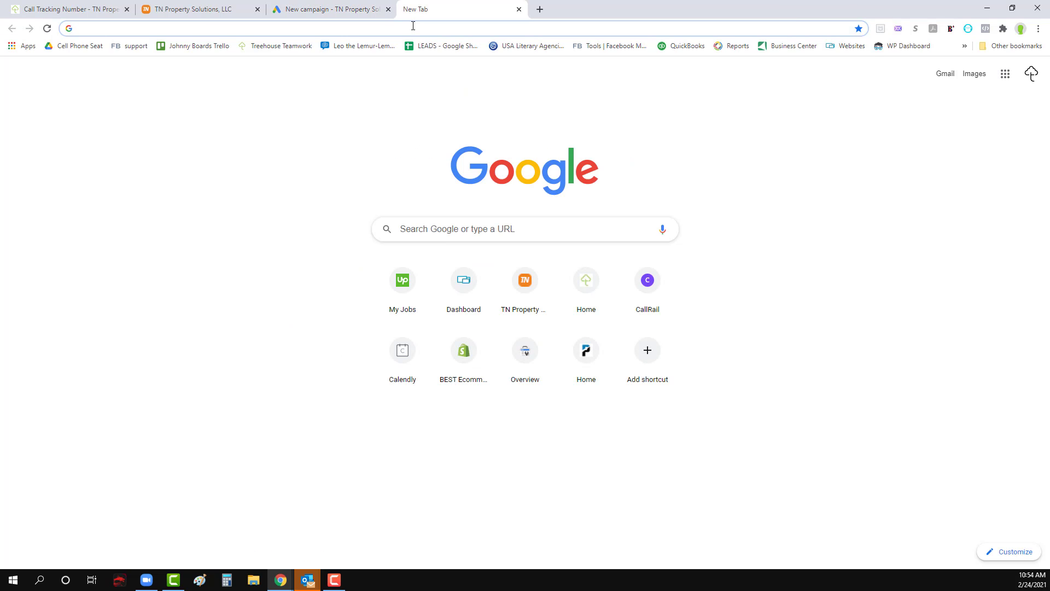
{"action": "type", "text": "web"}
{"action": "key", "text": "Return"}
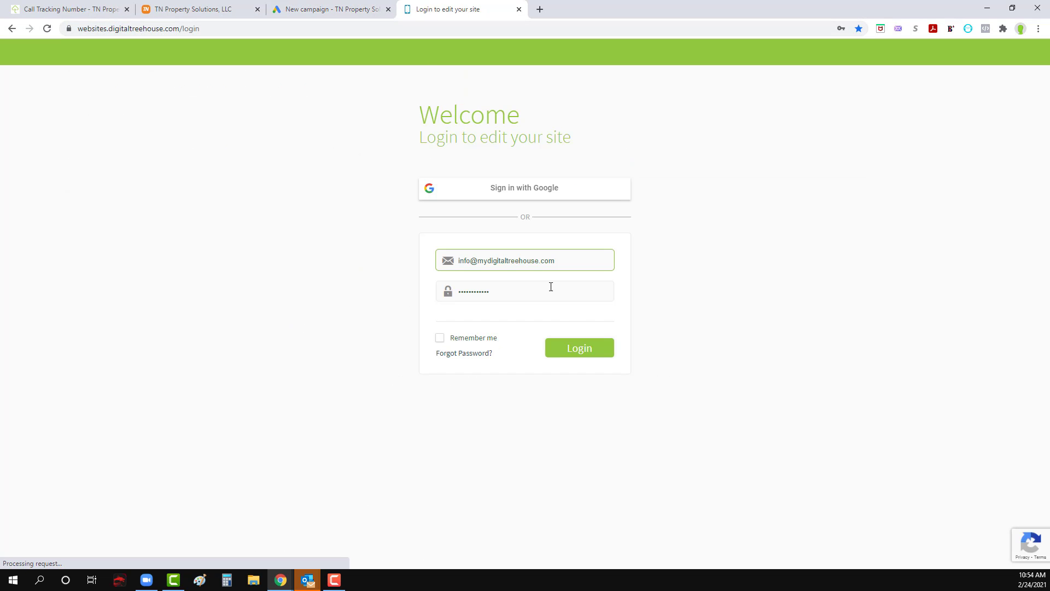
{"action": "left_click", "coordinate": [575, 348]}
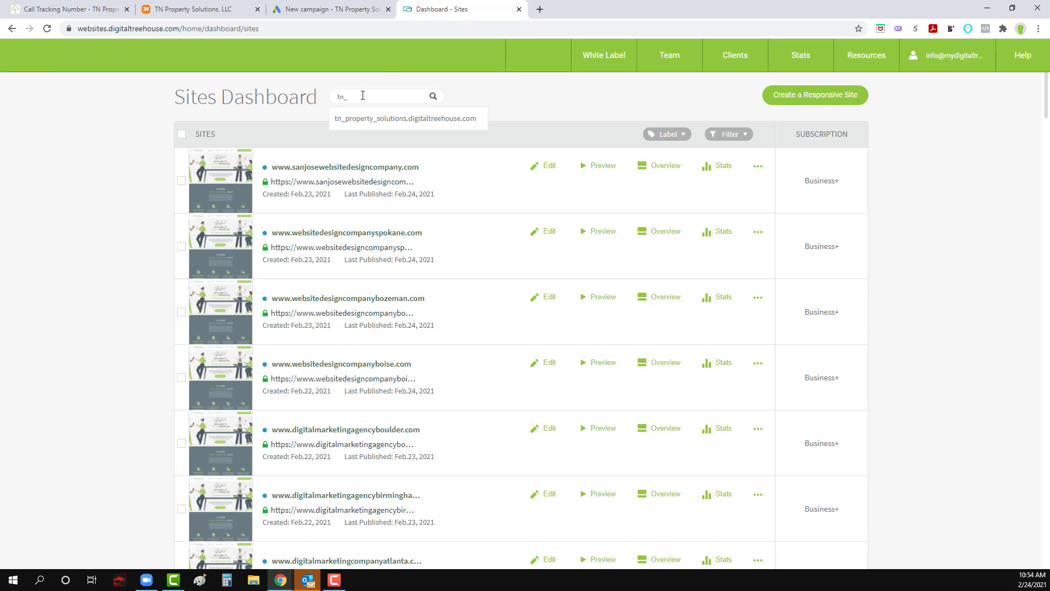
Step: Find the tn_property_solutions site in the dashboard and open its preview, closing the dashboard tab
{"action": "left_click", "coordinate": [359, 113]}
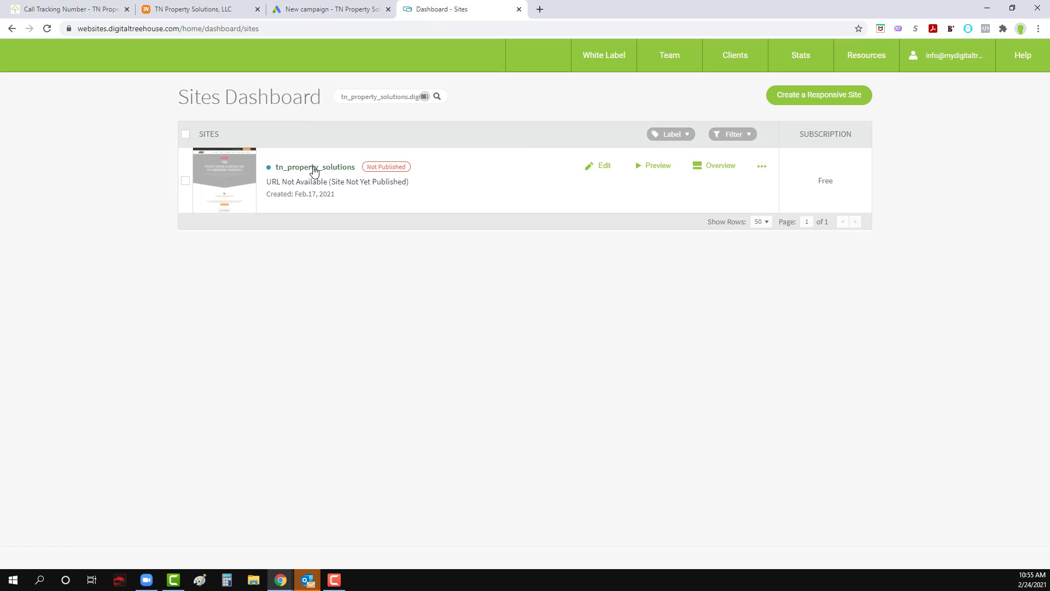
{"action": "left_click", "coordinate": [659, 166]}
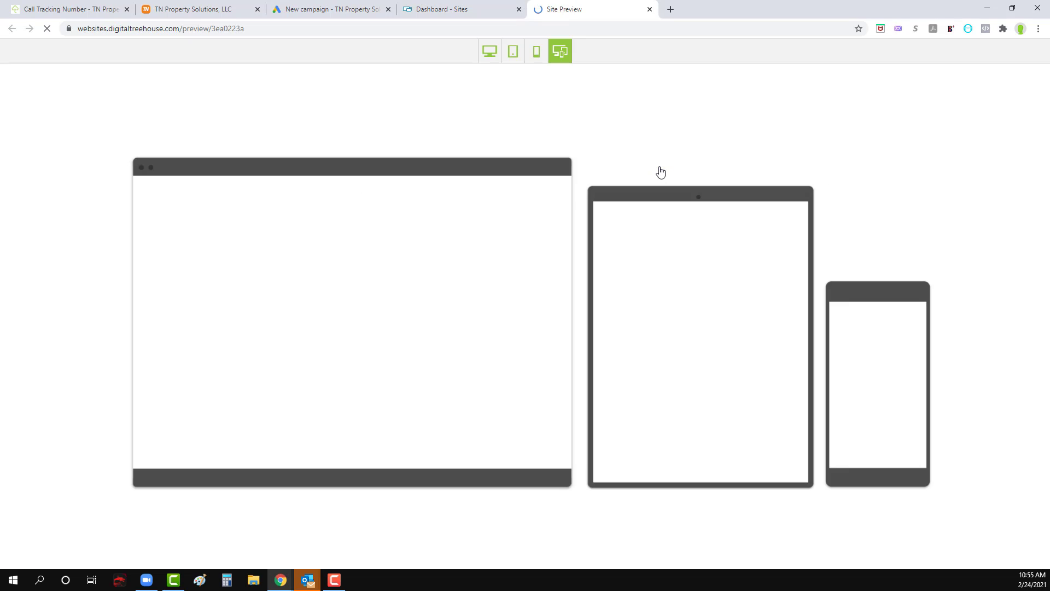
{"action": "left_click", "coordinate": [519, 9]}
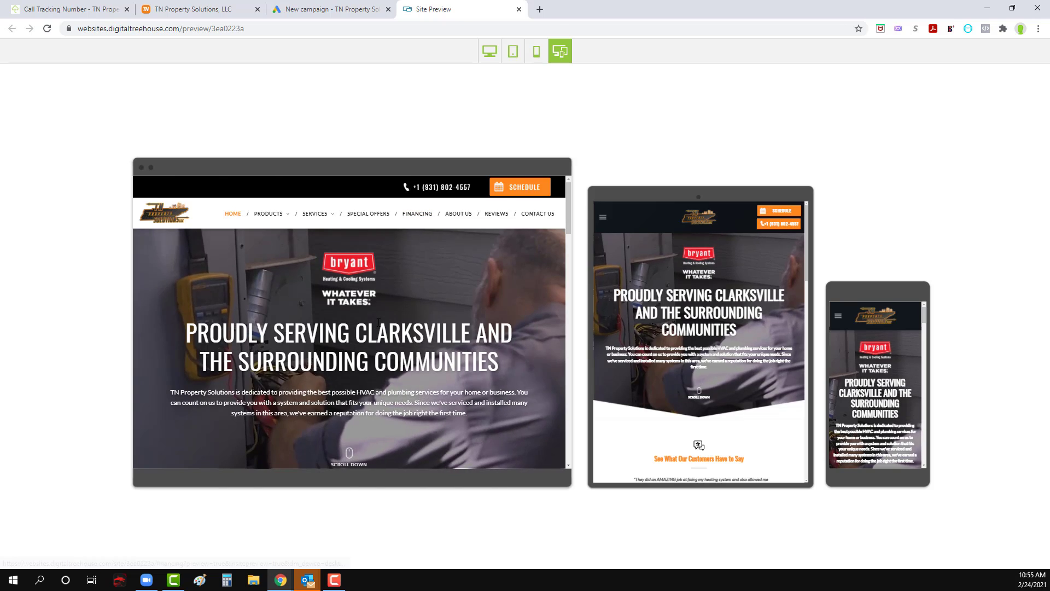
Step: Examine the previewed homepage and the fields of the Request Service form on its scheduling page
{"action": "scroll", "coordinate": [372, 317], "scroll_direction": "down", "scroll_amount": 3}
{"action": "scroll", "coordinate": [361, 306], "scroll_direction": "up", "scroll_amount": 3}
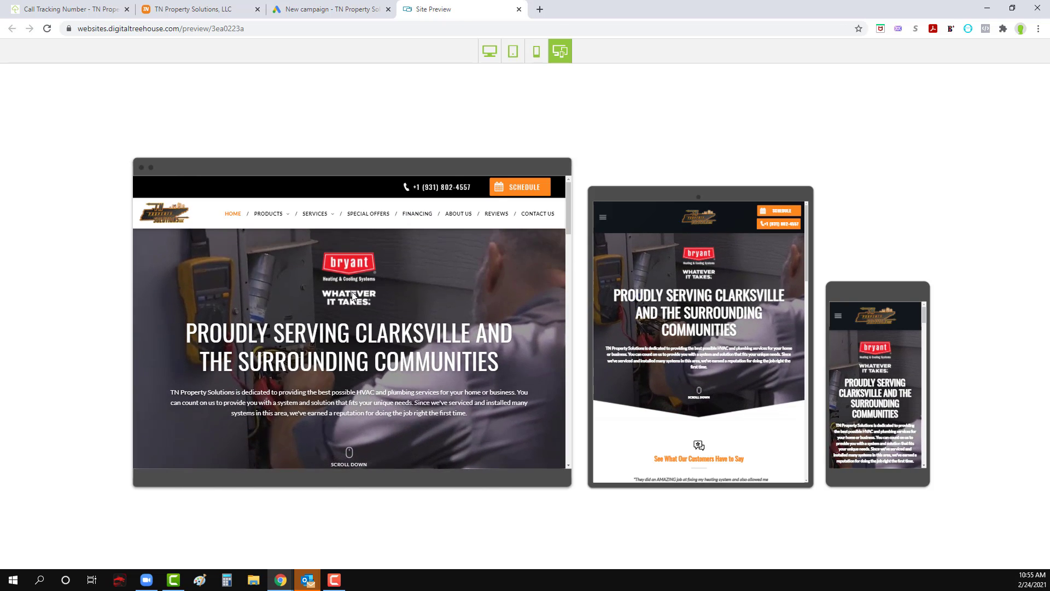
{"action": "left_click", "coordinate": [533, 186]}
{"action": "scroll", "coordinate": [404, 298], "scroll_direction": "down", "scroll_amount": 2}
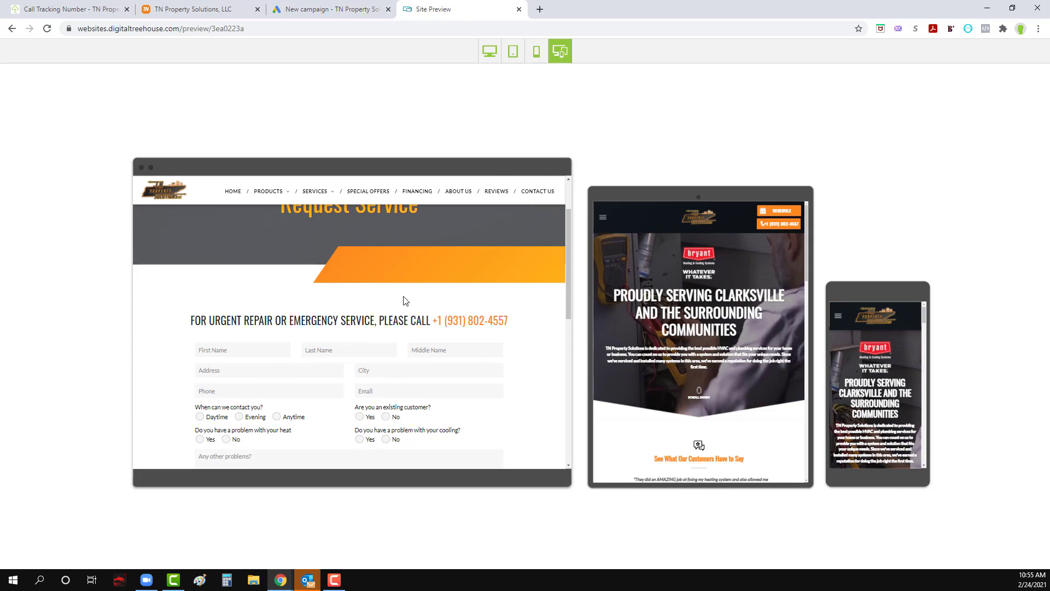
{"action": "scroll", "coordinate": [239, 316], "scroll_direction": "down", "scroll_amount": 1}
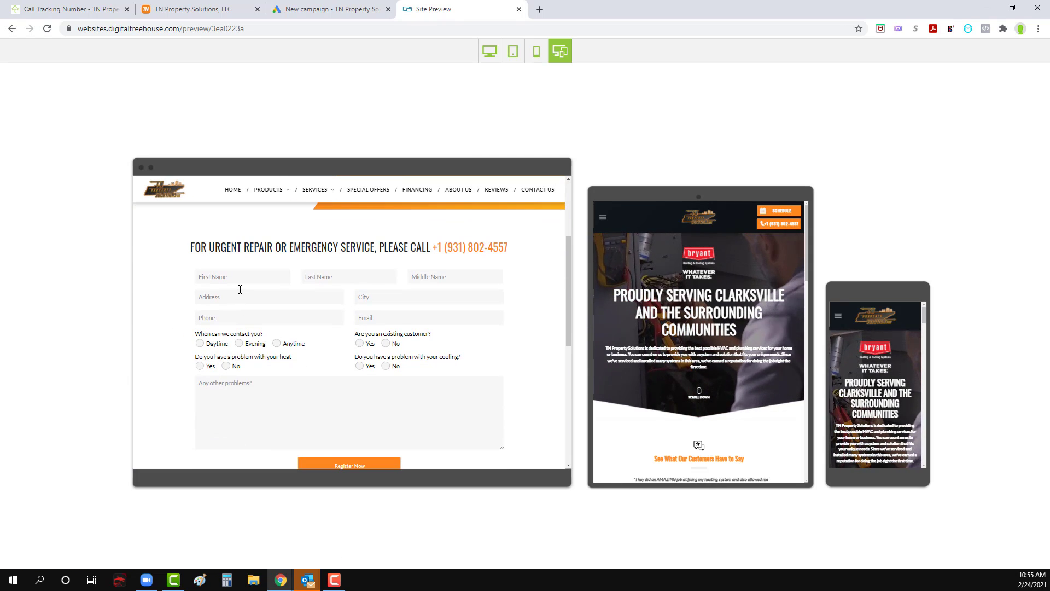
{"action": "scroll", "coordinate": [245, 290], "scroll_direction": "down", "scroll_amount": 1}
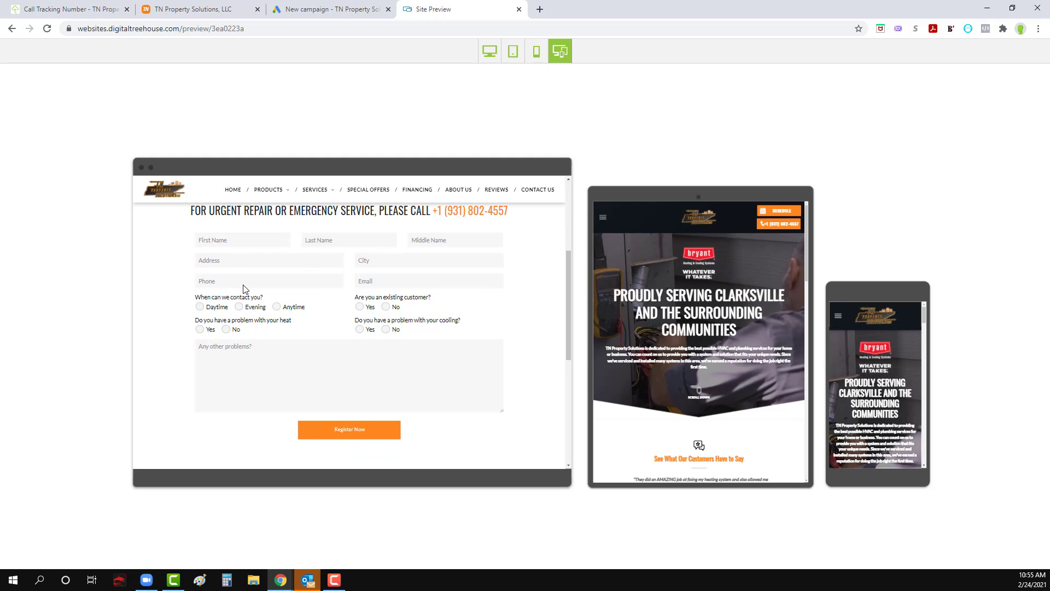
{"action": "scroll", "coordinate": [249, 289], "scroll_direction": "down", "scroll_amount": 1}
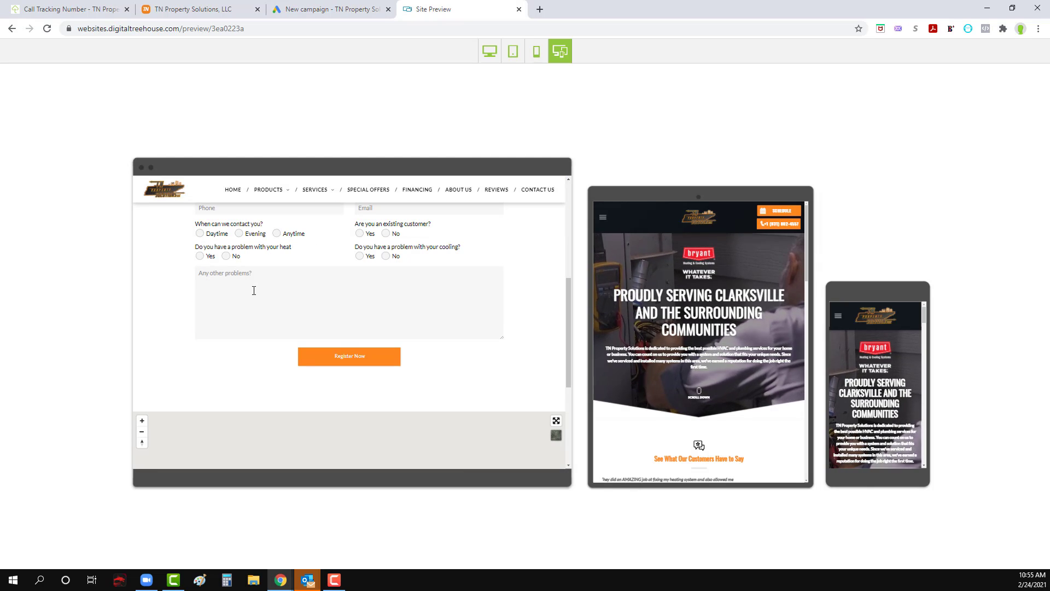
{"action": "scroll", "coordinate": [254, 290], "scroll_direction": "up", "scroll_amount": 5}
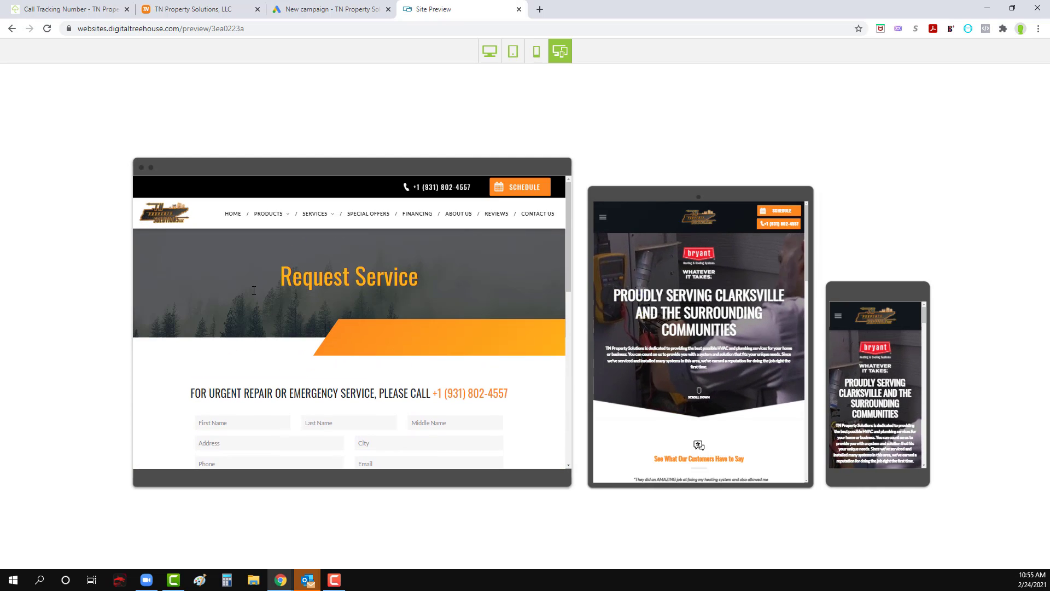
{"action": "scroll", "coordinate": [252, 294], "scroll_direction": "down", "scroll_amount": 2}
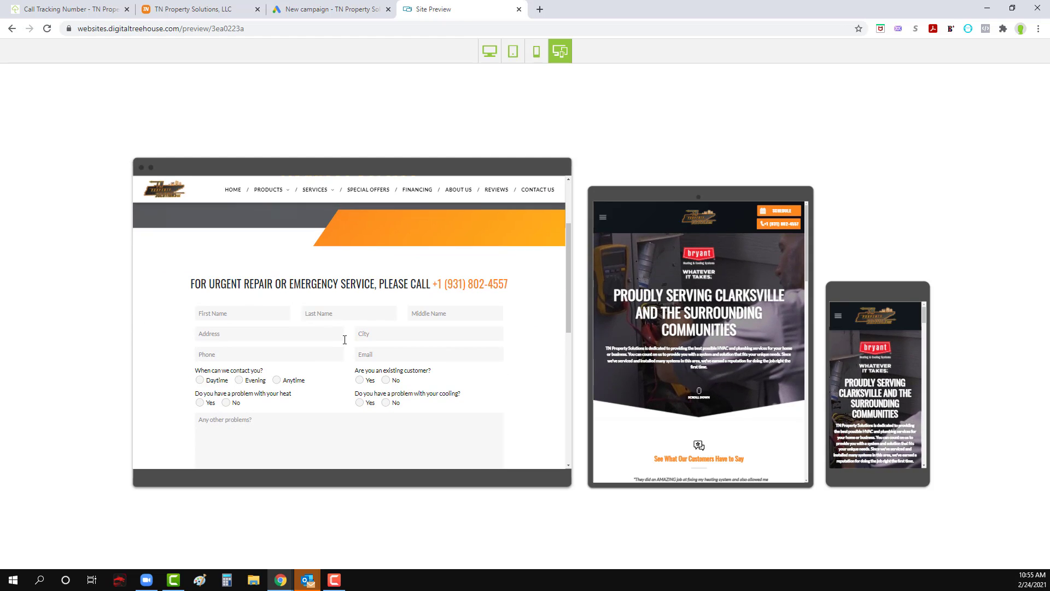
{"action": "scroll", "coordinate": [355, 372], "scroll_direction": "down", "scroll_amount": 2}
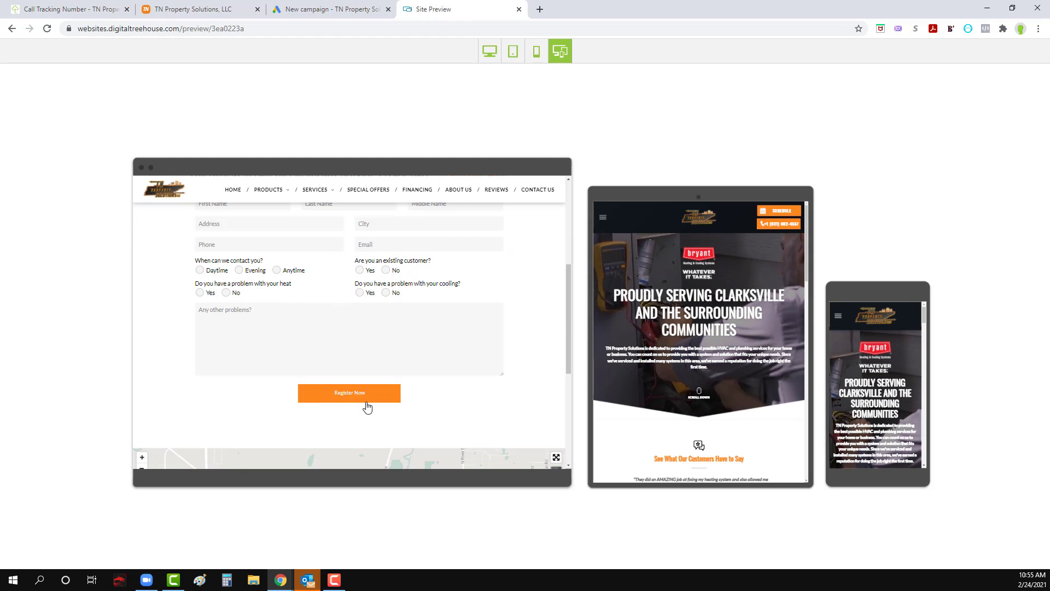
{"action": "left_click", "coordinate": [12, 28]}
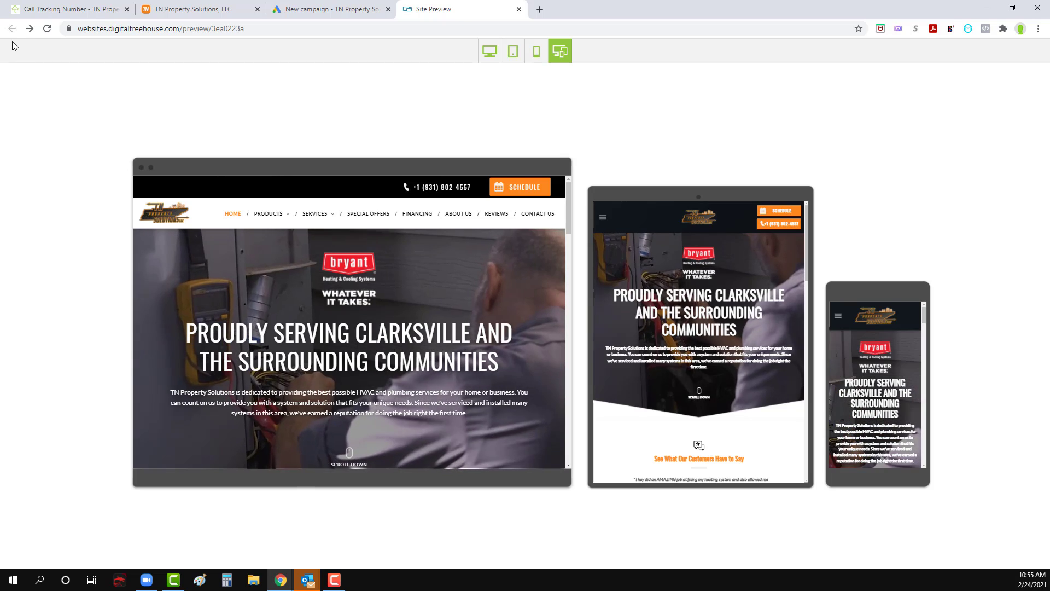
{"action": "left_click", "coordinate": [296, 28]}
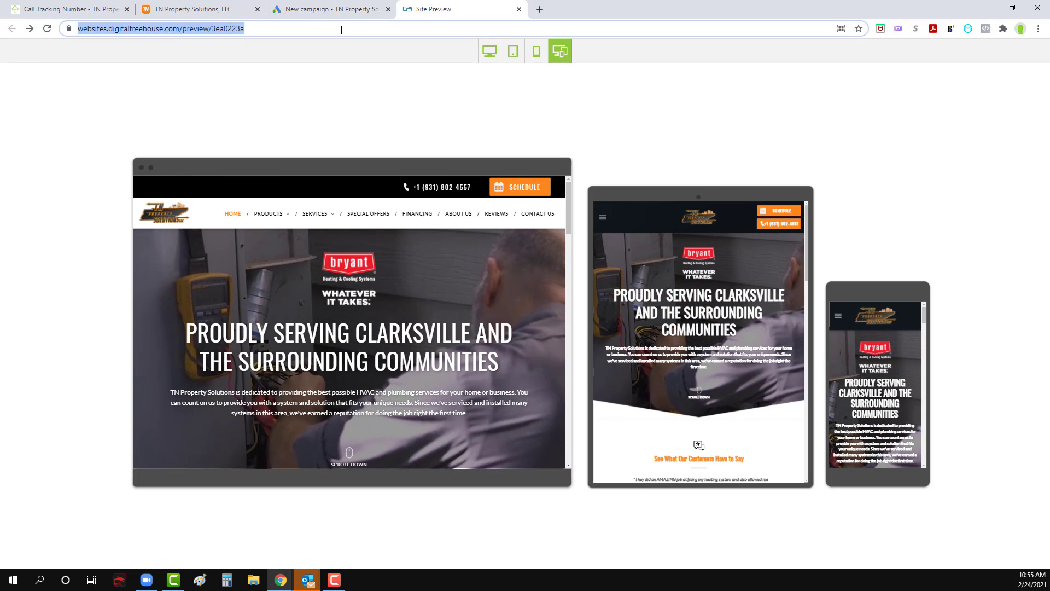
{"action": "left_click", "coordinate": [294, 28]}
{"action": "left_click_drag", "start_coordinate": [294, 29], "coordinate": [211, 29]}
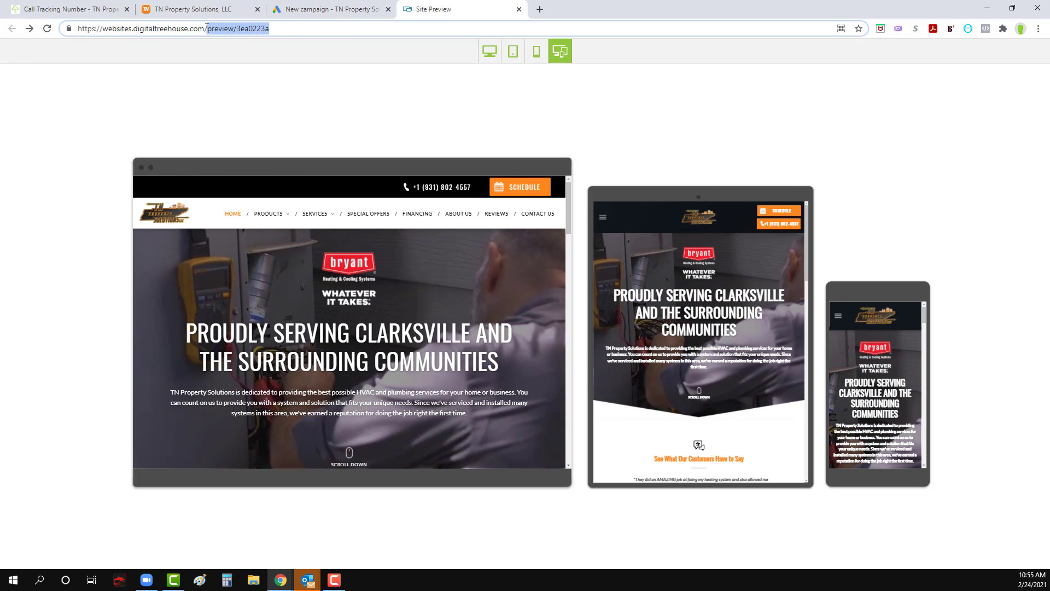
{"action": "key", "text": "BackSpace"}
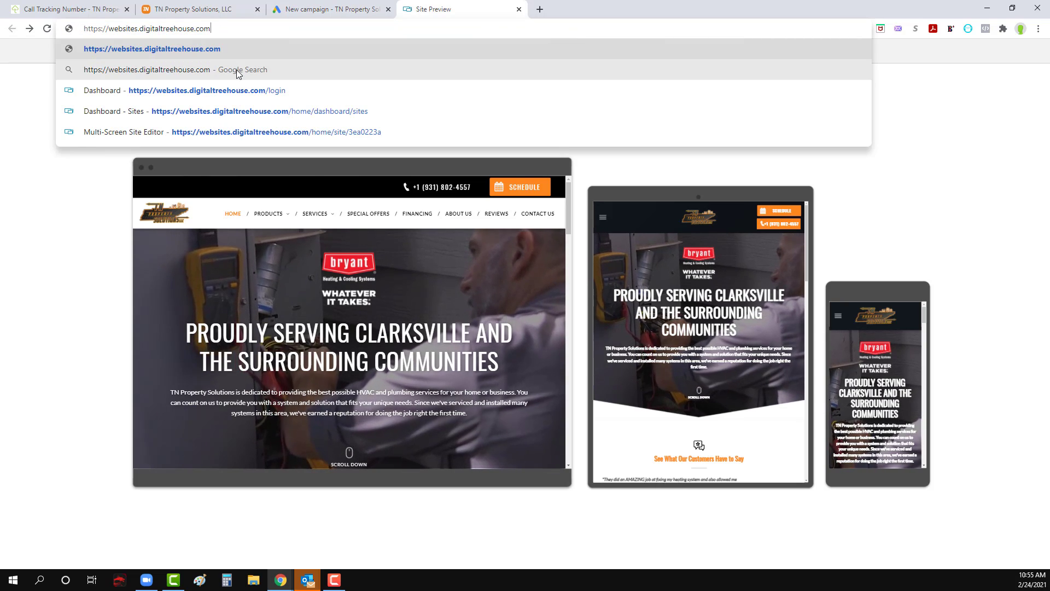
{"action": "left_click", "coordinate": [234, 70]}
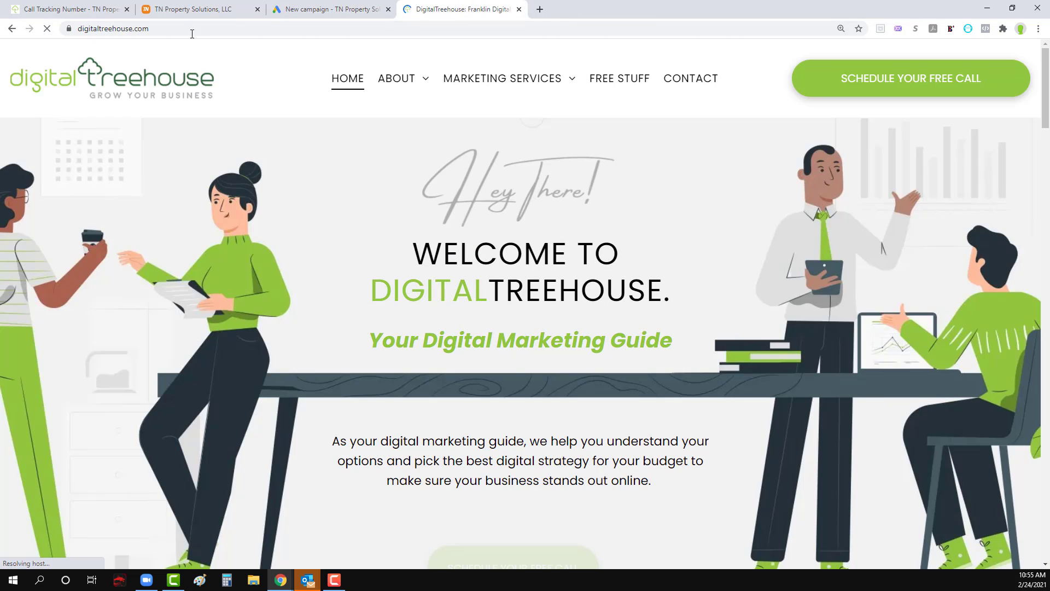
Step: Open the websites.digitaltreehouse.com/login page and log in with the saved credentials
{"action": "left_click", "coordinate": [193, 29]}
{"action": "type", "text": "we"}
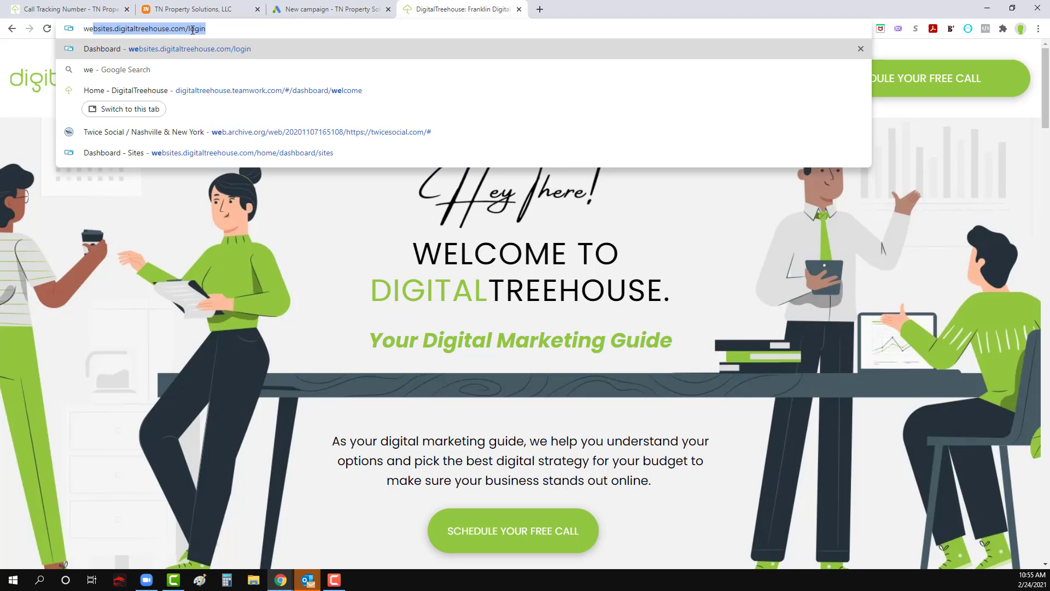
{"action": "key", "text": "Return"}
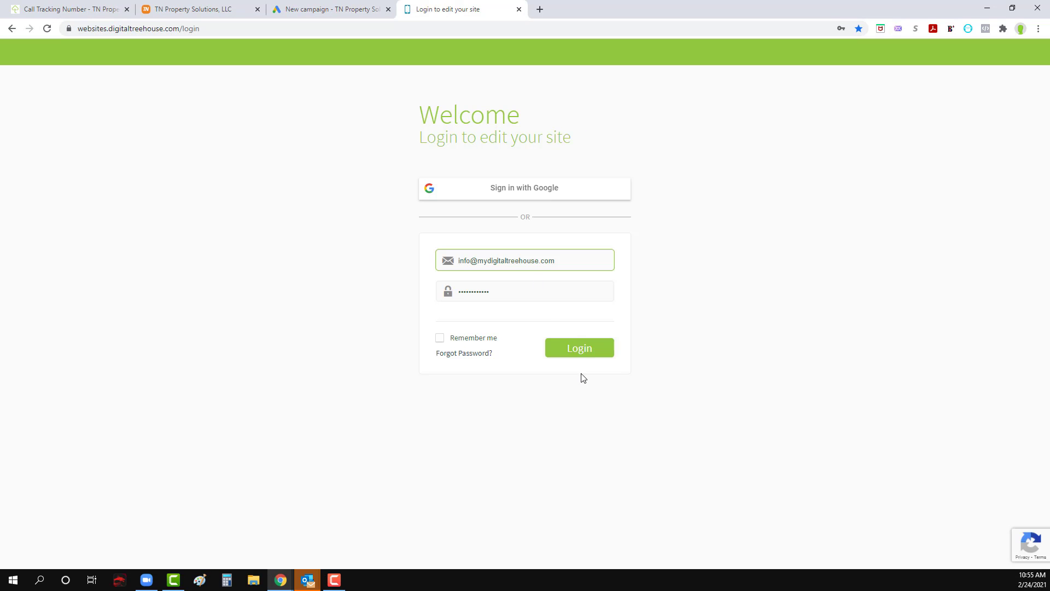
{"action": "left_click", "coordinate": [579, 355]}
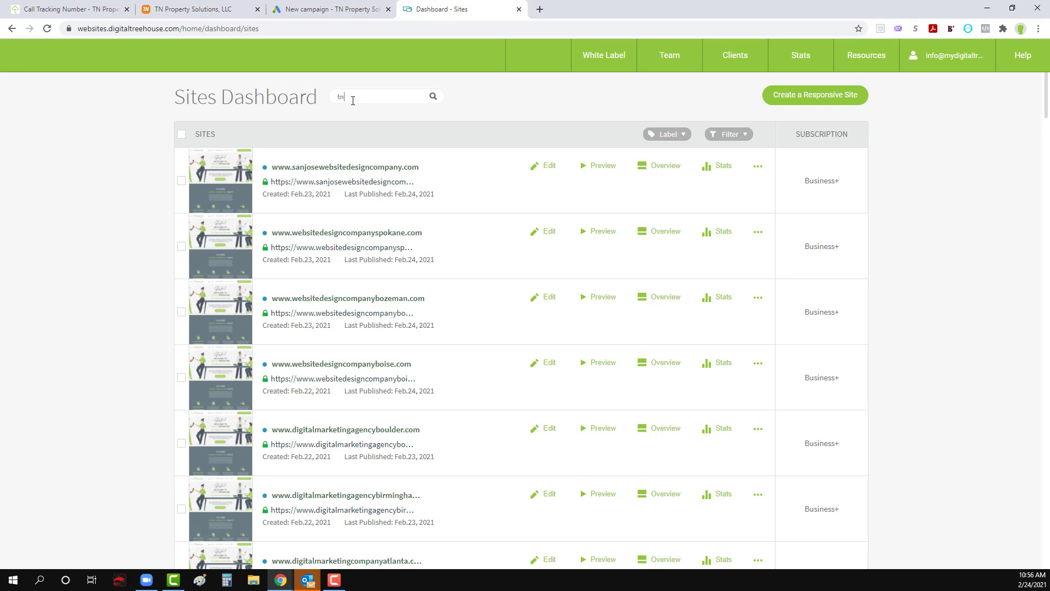
Step: Find the tn_property_solutions site in the sites dashboard and open it for editing
{"action": "type", "text": "_property_solutions.digital"}
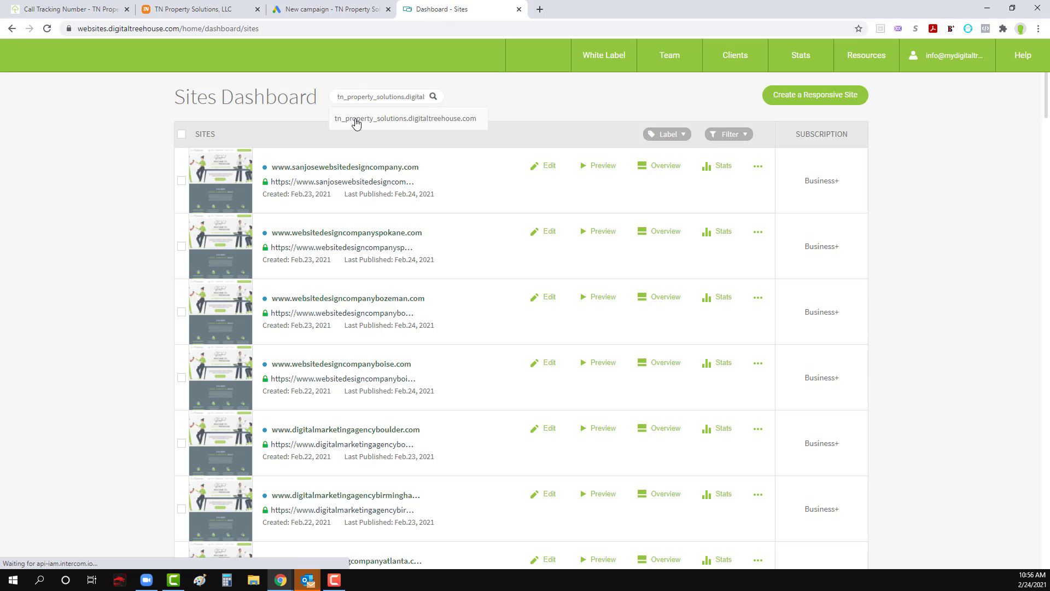
{"action": "left_click", "coordinate": [355, 119]}
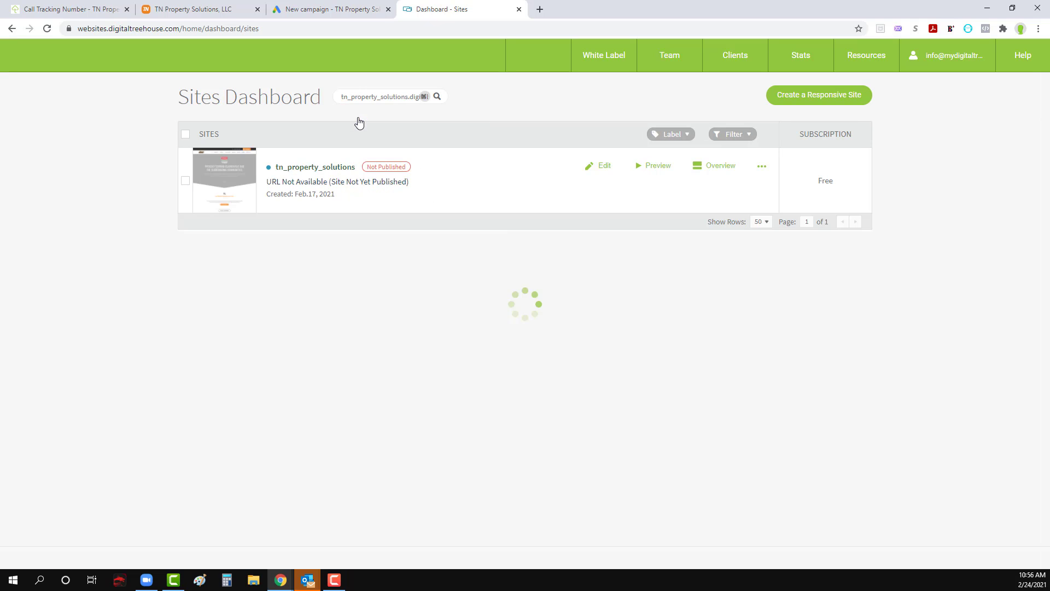
{"action": "left_click", "coordinate": [604, 171]}
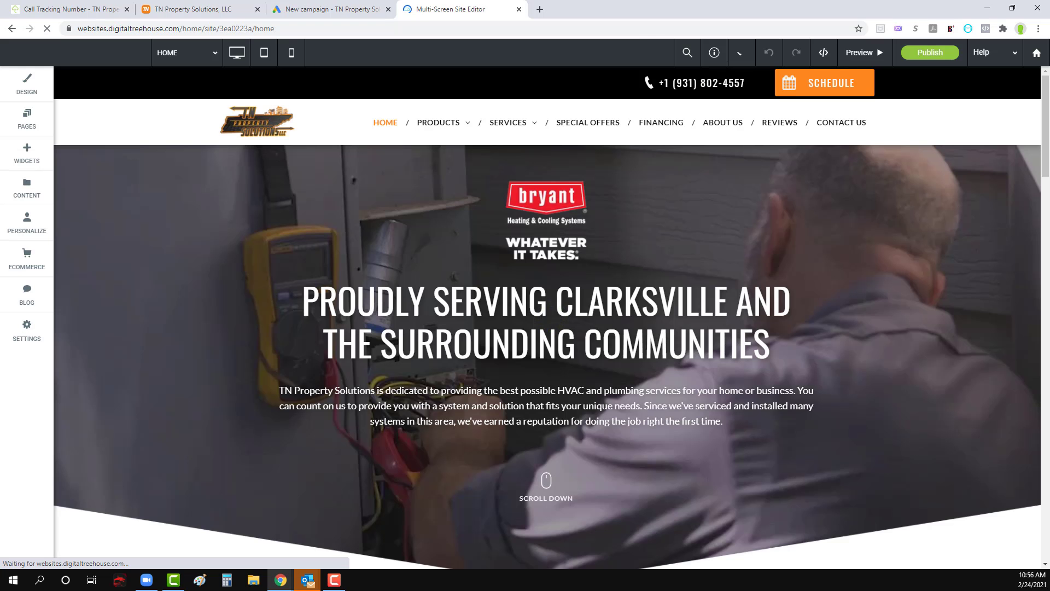
Step: Open the site's Contact Us page in the editor and look over its contents
{"action": "left_click", "coordinate": [15, 121]}
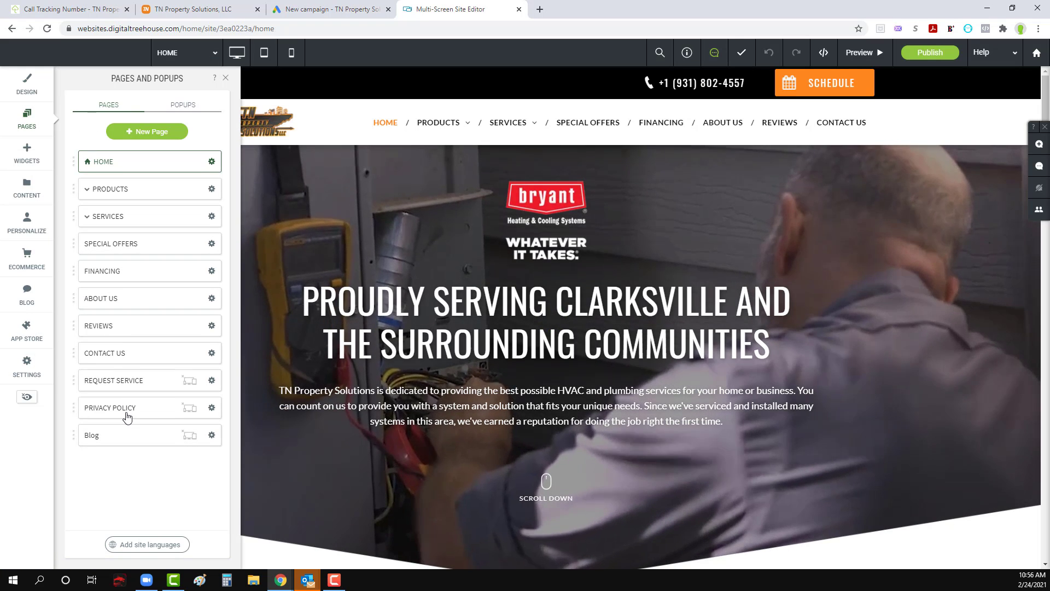
{"action": "left_click", "coordinate": [129, 352]}
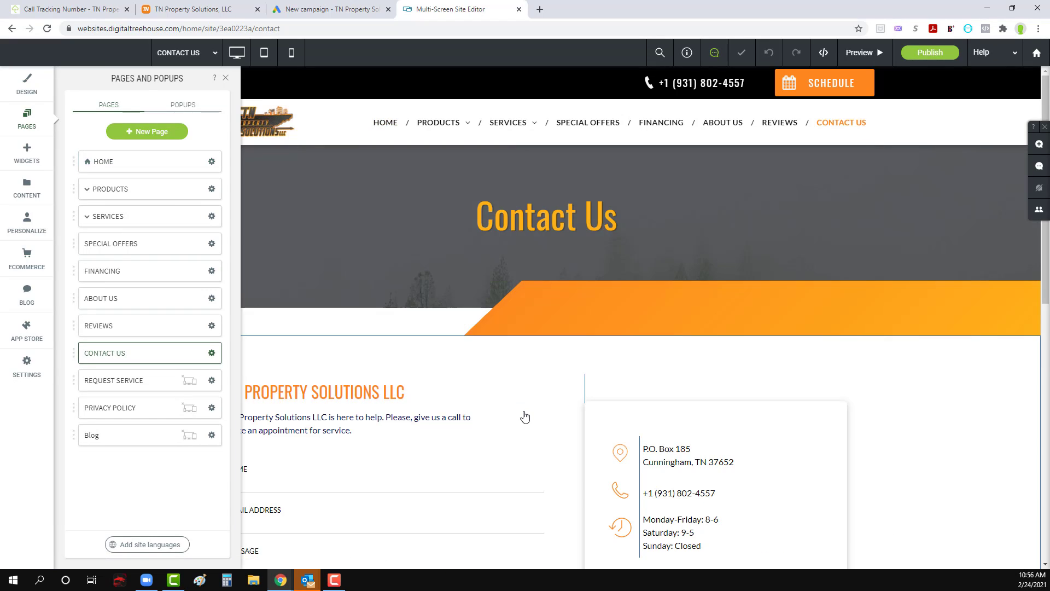
{"action": "scroll", "coordinate": [525, 415], "scroll_direction": "down", "scroll_amount": 4}
{"action": "scroll", "coordinate": [524, 416], "scroll_direction": "up", "scroll_amount": 3}
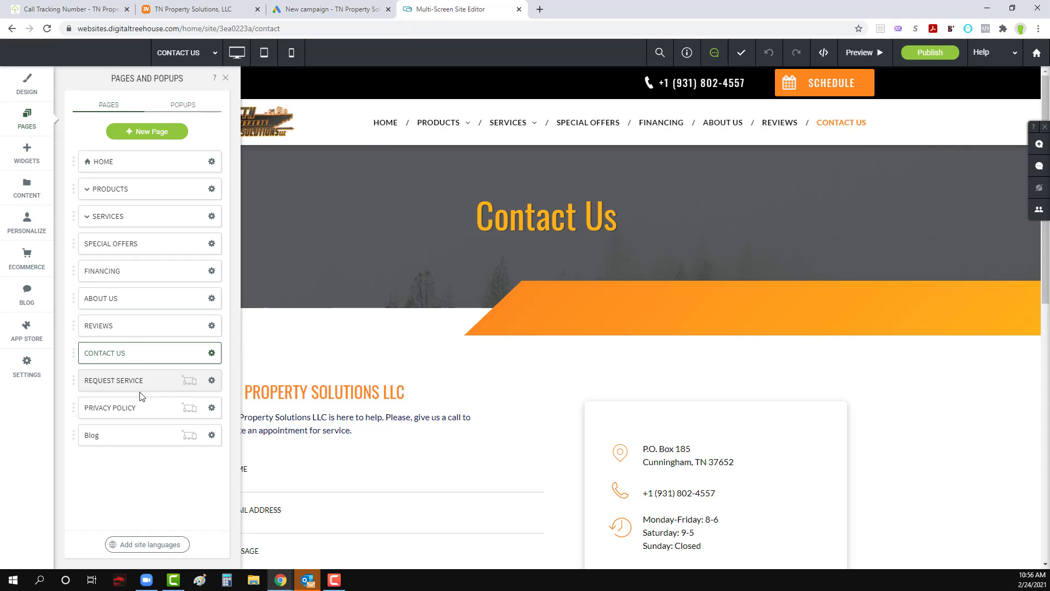
Step: On the Request Service page, change the contact form's submit button text to "Request Service"
{"action": "left_click", "coordinate": [126, 389]}
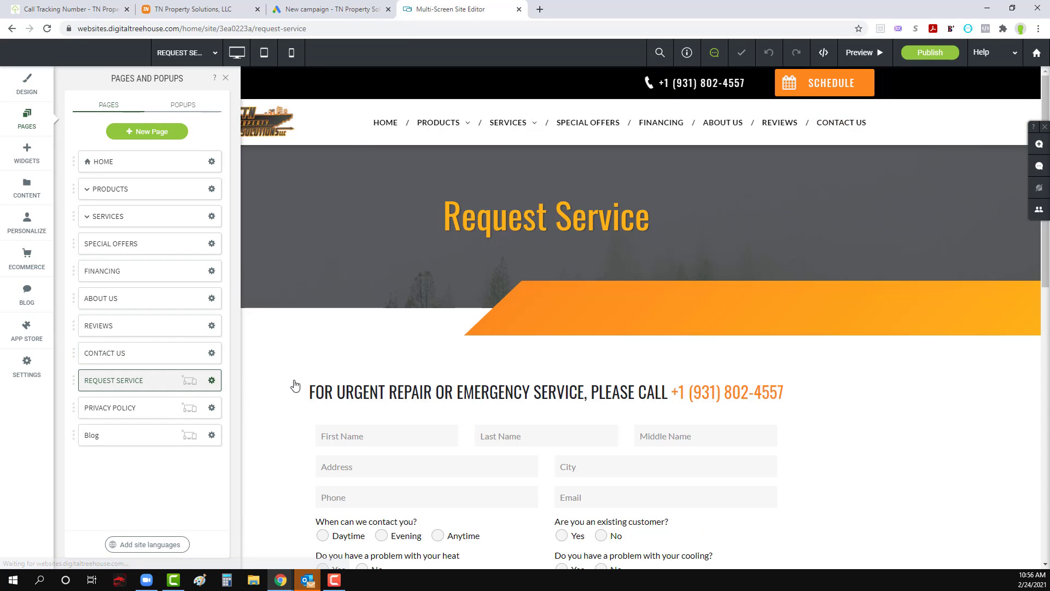
{"action": "scroll", "coordinate": [474, 417], "scroll_direction": "down", "scroll_amount": 6}
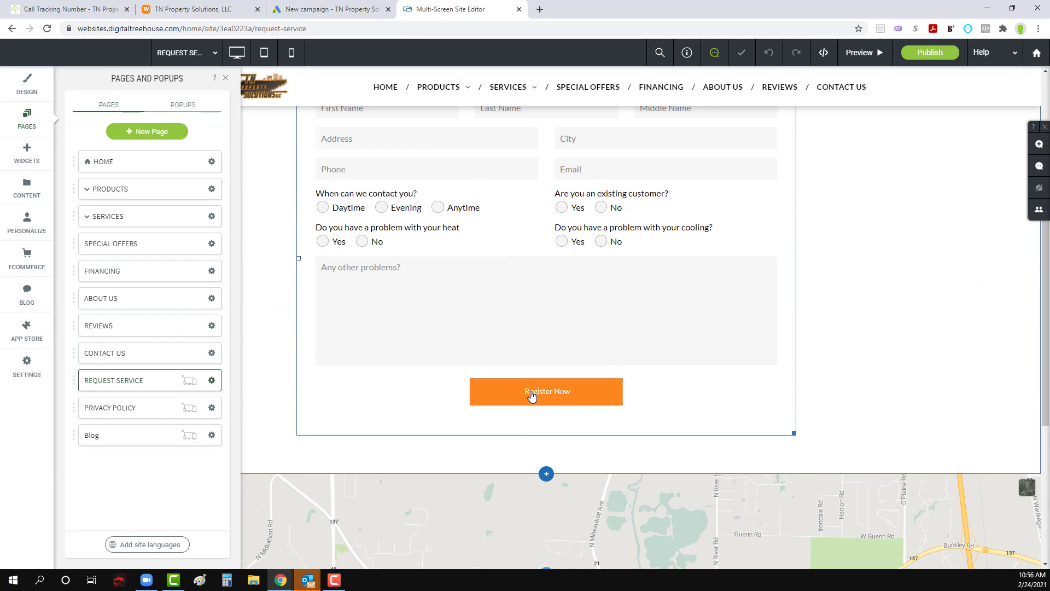
{"action": "left_click", "coordinate": [531, 395]}
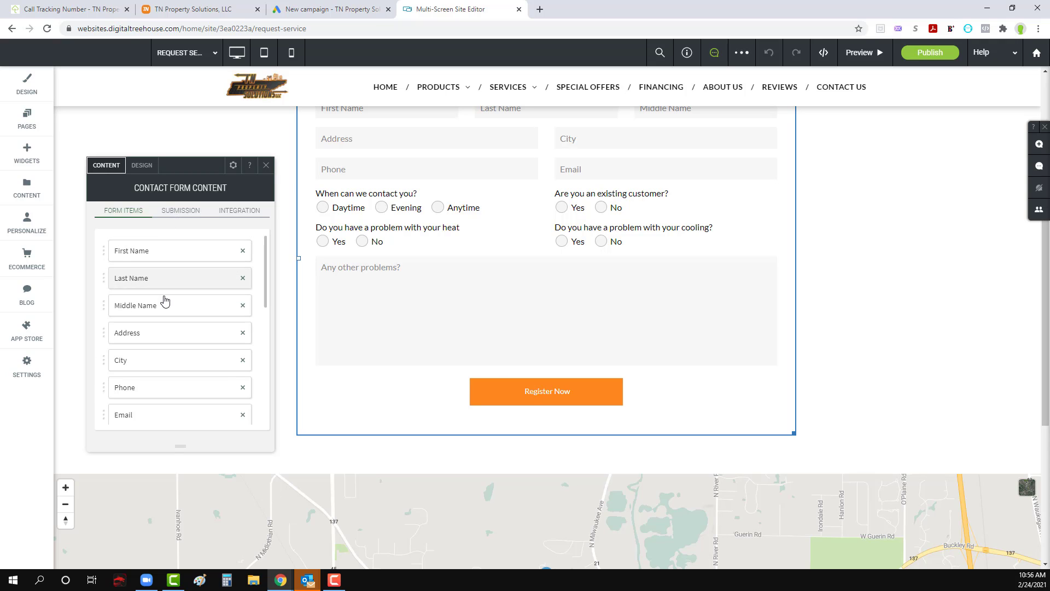
{"action": "scroll", "coordinate": [164, 306], "scroll_direction": "down", "scroll_amount": 8}
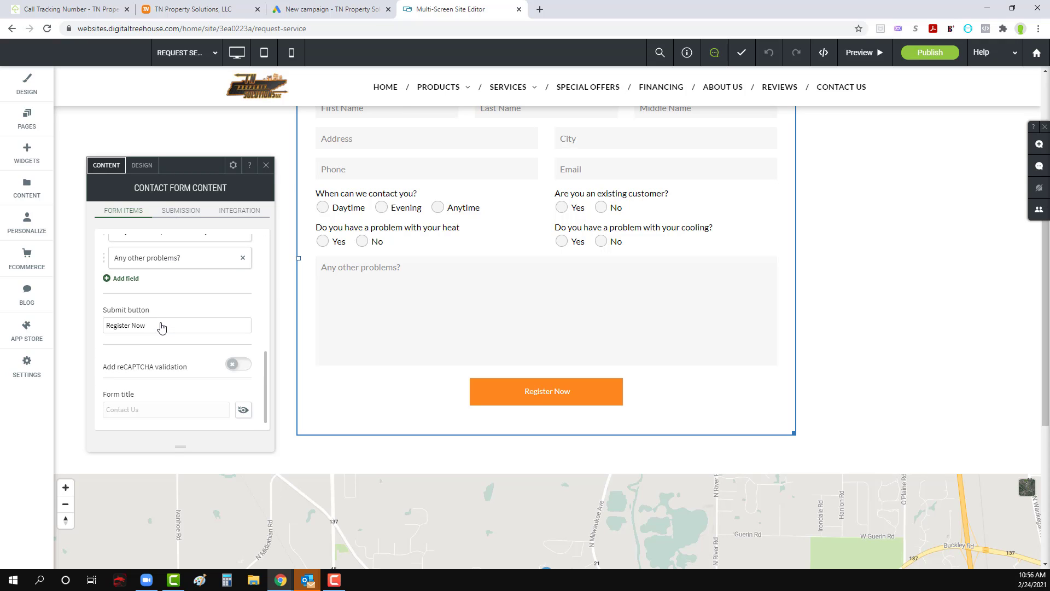
{"action": "triple_click", "coordinate": [161, 324]}
{"action": "type", "text": "Request Service"}
{"action": "left_click", "coordinate": [266, 165]}
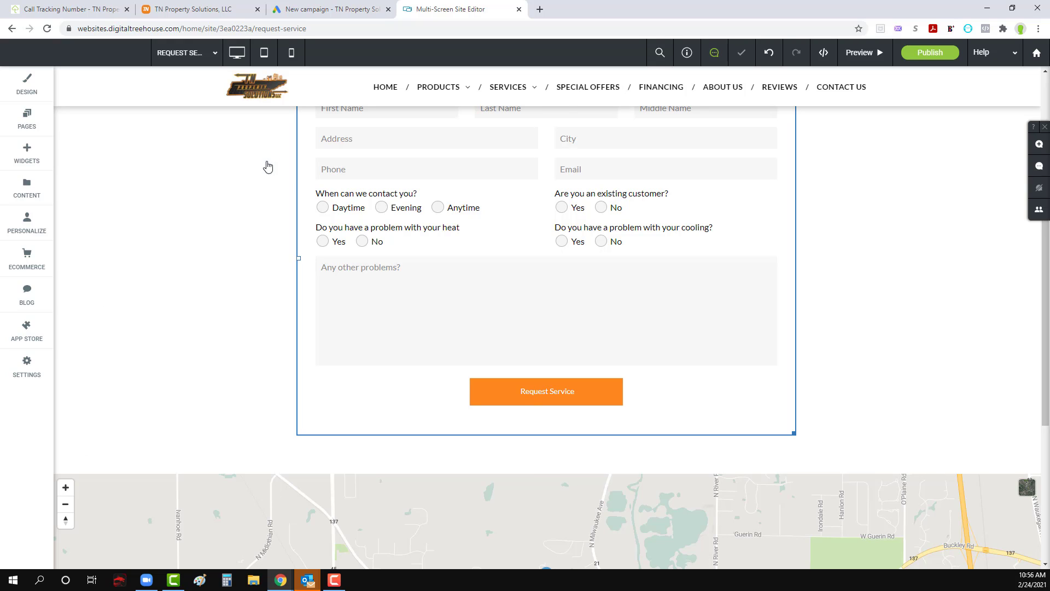
Step: Publish the site by purchasing the discounted annual plan with coupon Feb50 and the card on file
{"action": "scroll", "coordinate": [548, 470], "scroll_direction": "up", "scroll_amount": 5}
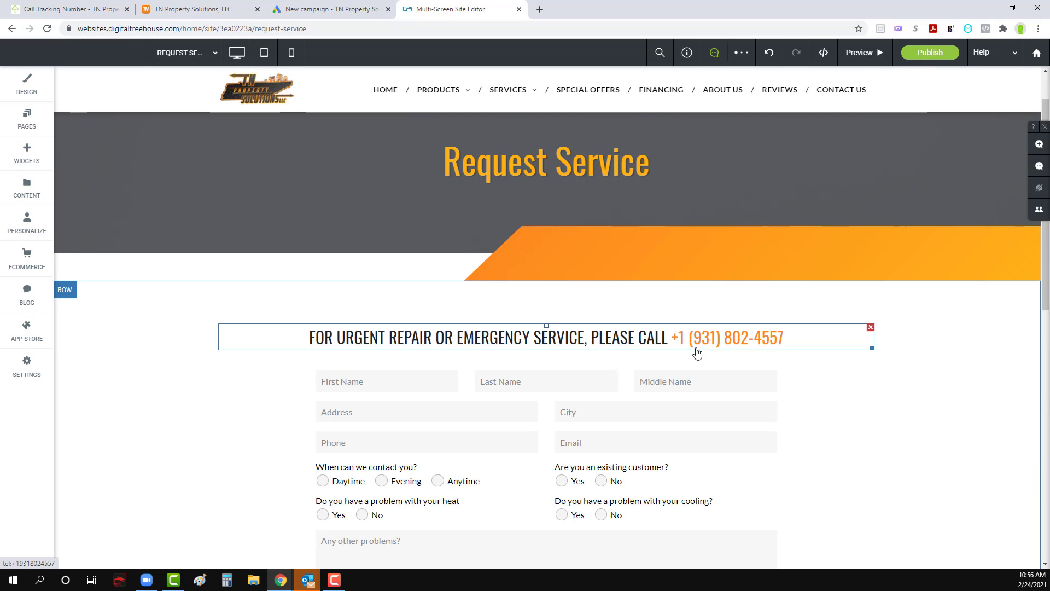
{"action": "scroll", "coordinate": [234, 342], "scroll_direction": "up", "scroll_amount": 1}
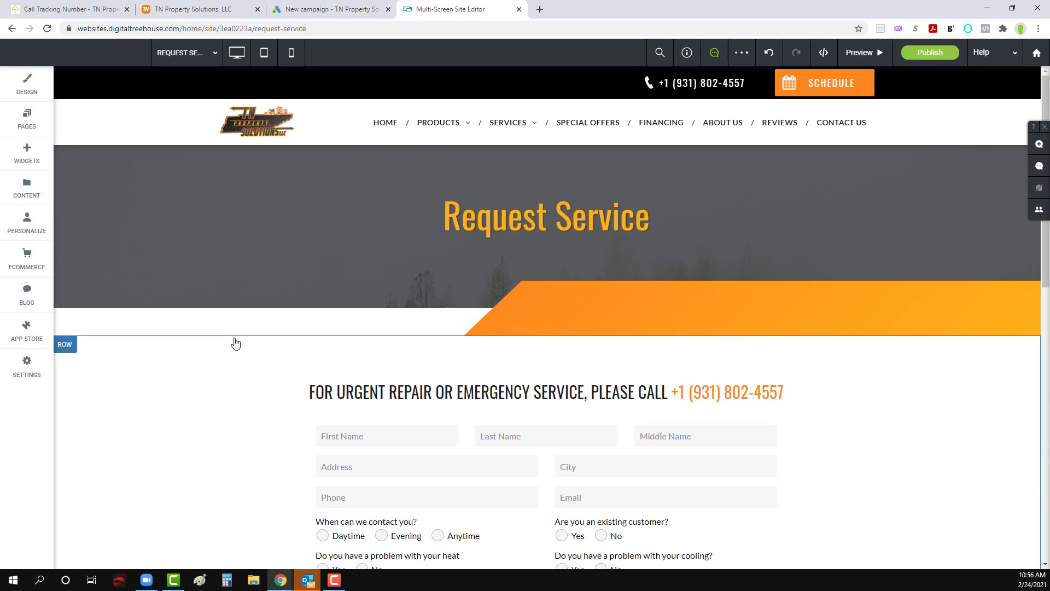
{"action": "left_click", "coordinate": [930, 52]}
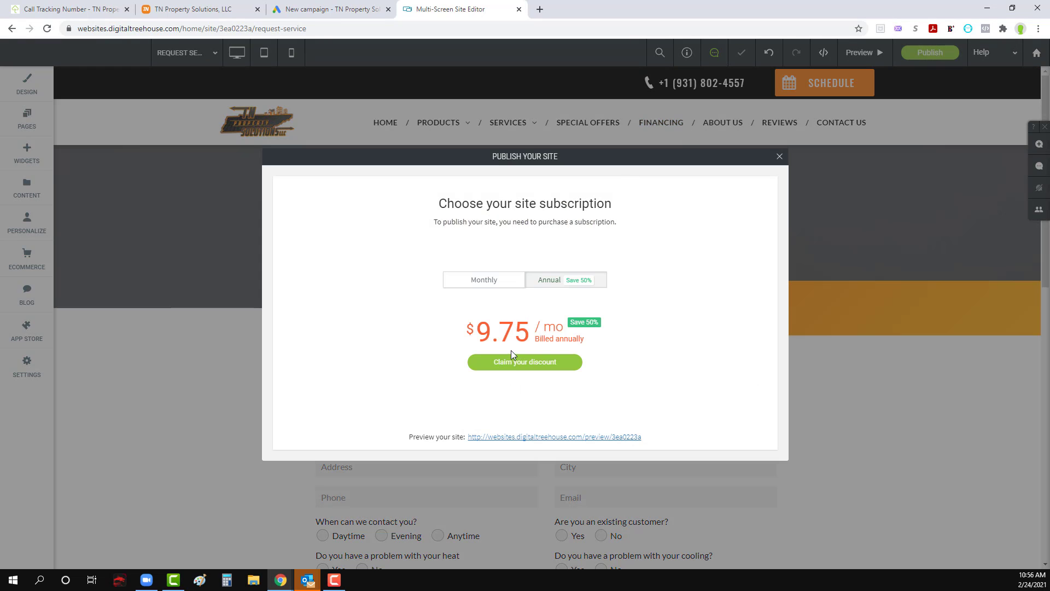
{"action": "left_click", "coordinate": [510, 364]}
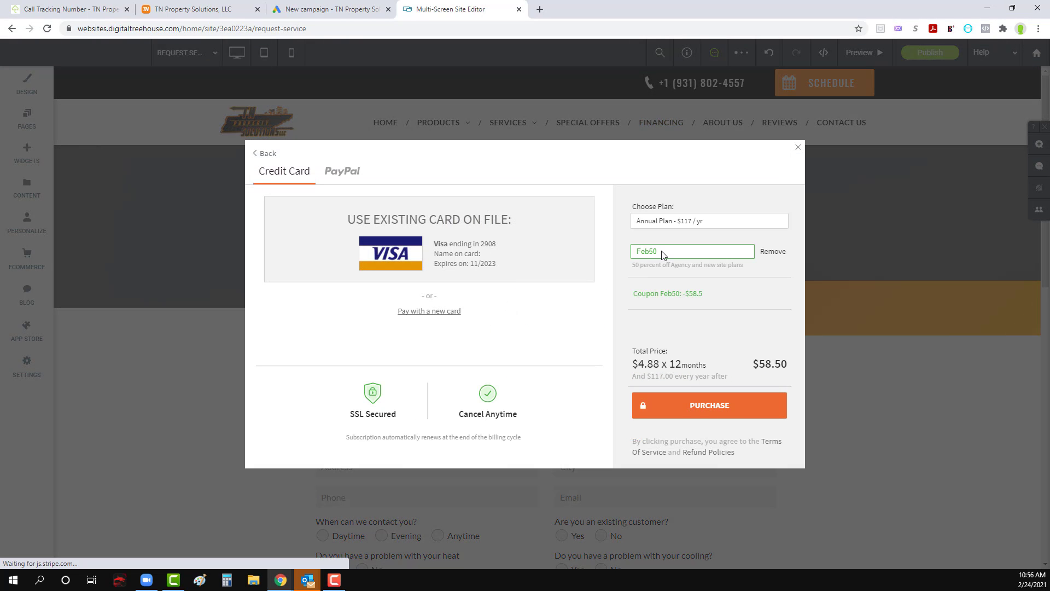
{"action": "left_click", "coordinate": [699, 415]}
{"action": "left_click", "coordinate": [208, 10]}
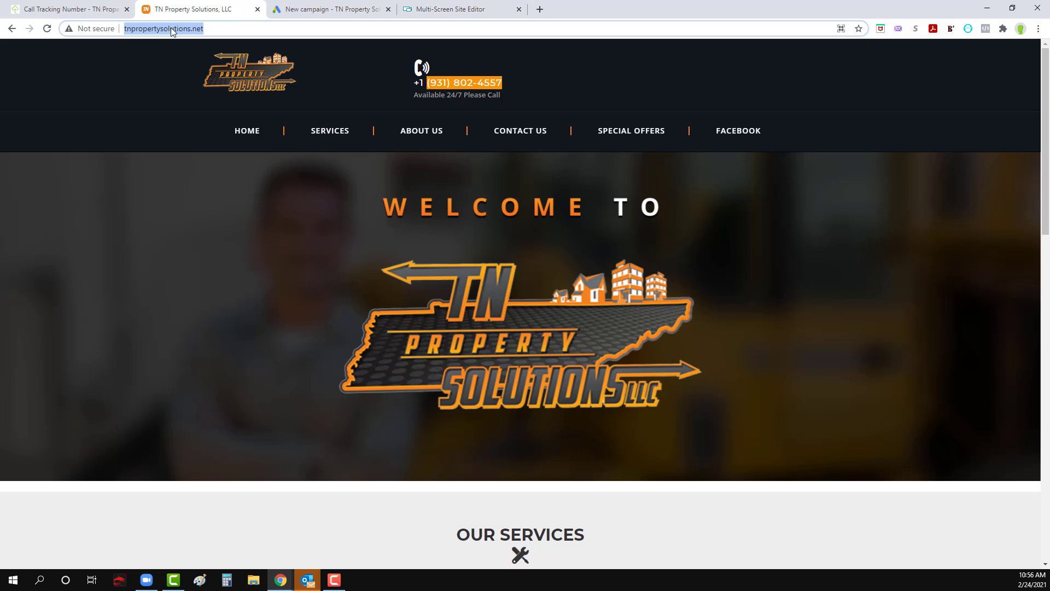
{"action": "left_click", "coordinate": [448, 9]}
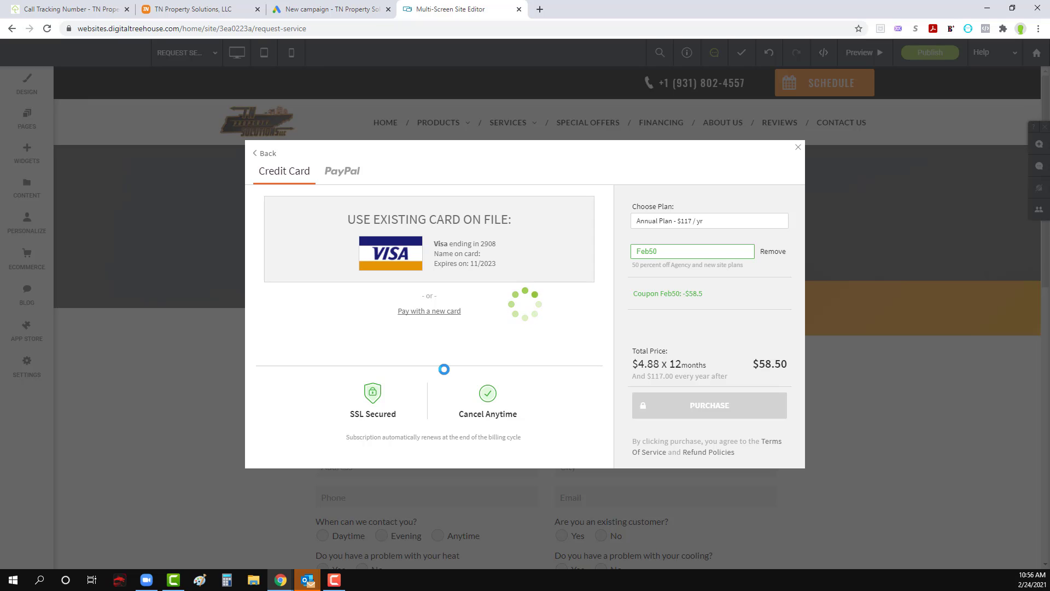
{"action": "left_click", "coordinate": [798, 151]}
{"action": "left_click", "coordinate": [389, 414]}
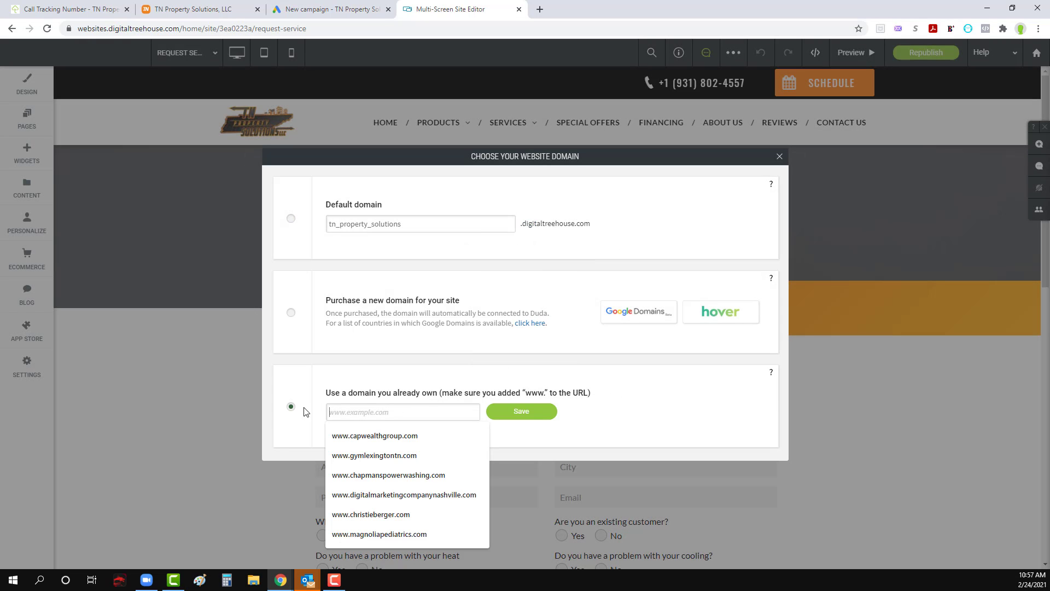
{"action": "type", "text": "http://tnpropertysolutions.net/"}
{"action": "left_click_drag", "start_coordinate": [349, 413], "coordinate": [329, 413]}
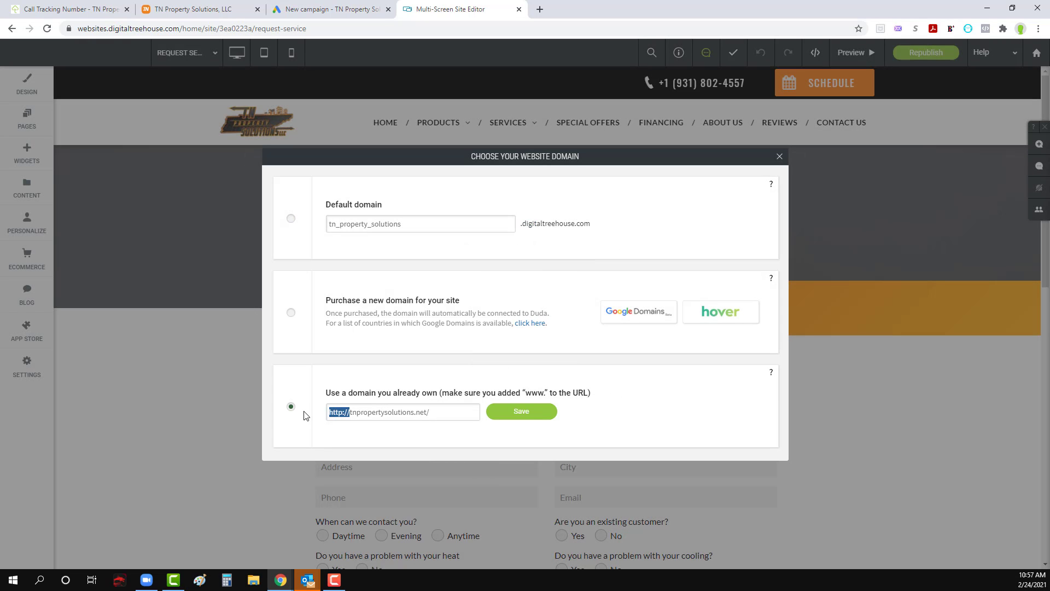
{"action": "key", "text": "BackSpace"}
{"action": "type", "text": "www."}
{"action": "left_click", "coordinate": [521, 413]}
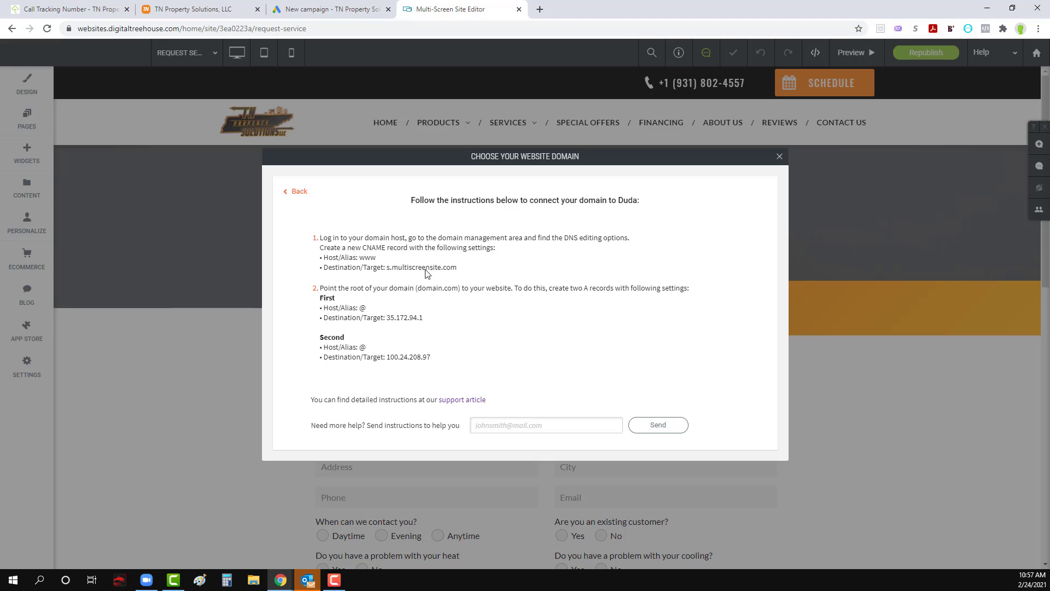
{"action": "left_click", "coordinate": [779, 156]}
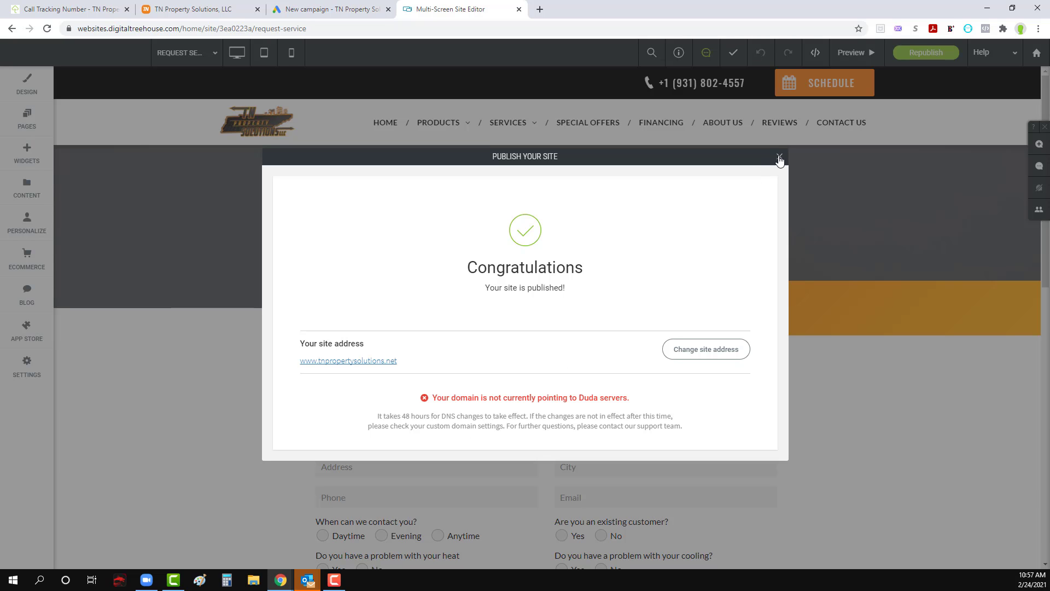
{"action": "left_click", "coordinate": [779, 157]}
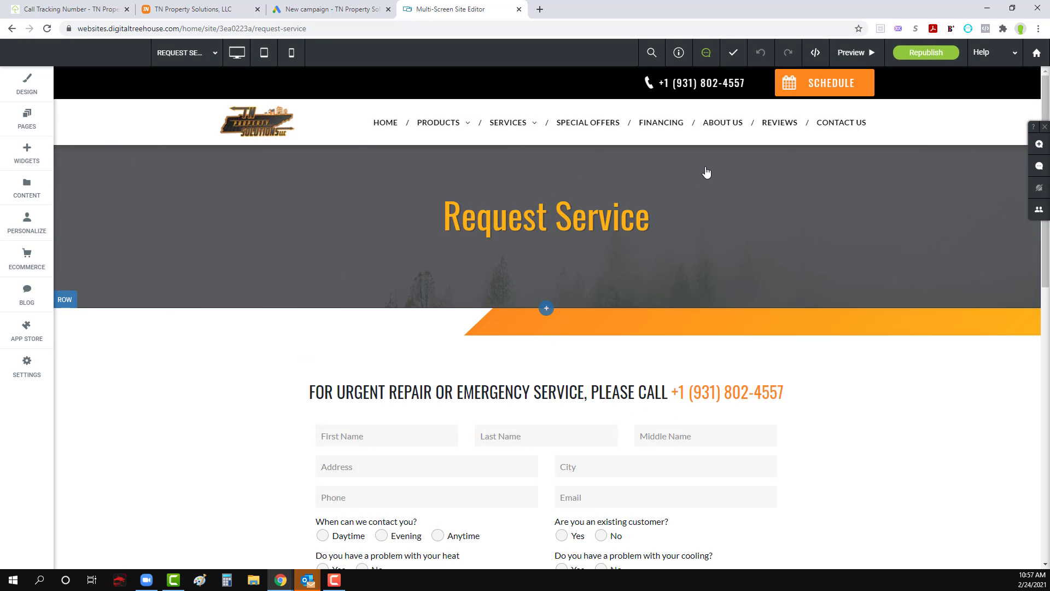
Step: Examine the Contact Us page's message form and its contact details in the editor
{"action": "left_click", "coordinate": [826, 125]}
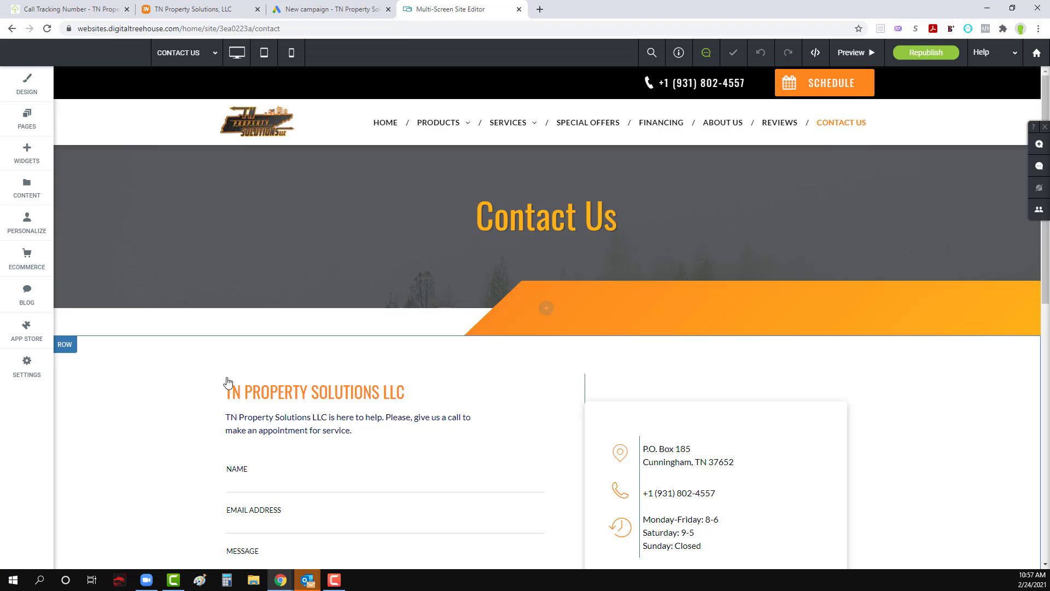
{"action": "scroll", "coordinate": [228, 382], "scroll_direction": "down", "scroll_amount": 2}
{"action": "scroll", "coordinate": [228, 382], "scroll_direction": "down", "scroll_amount": 2}
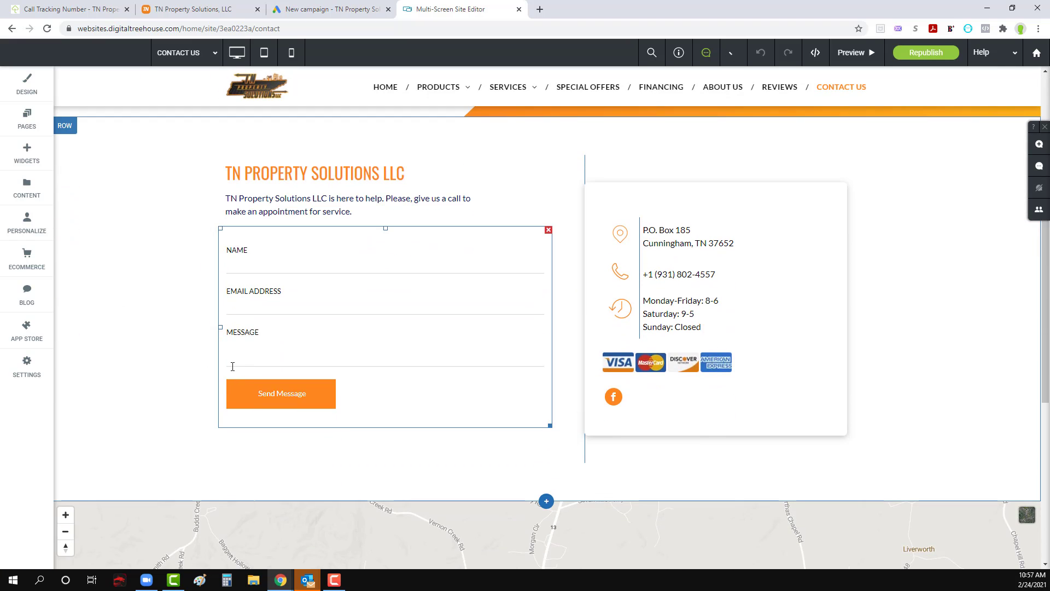
{"action": "scroll", "coordinate": [229, 366], "scroll_direction": "up", "scroll_amount": 3}
{"action": "scroll", "coordinate": [232, 372], "scroll_direction": "up", "scroll_amount": 1}
Step: Return to the new Google Ads campaign and create a conversion action to track leads as website conversions
{"action": "left_click", "coordinate": [352, 8]}
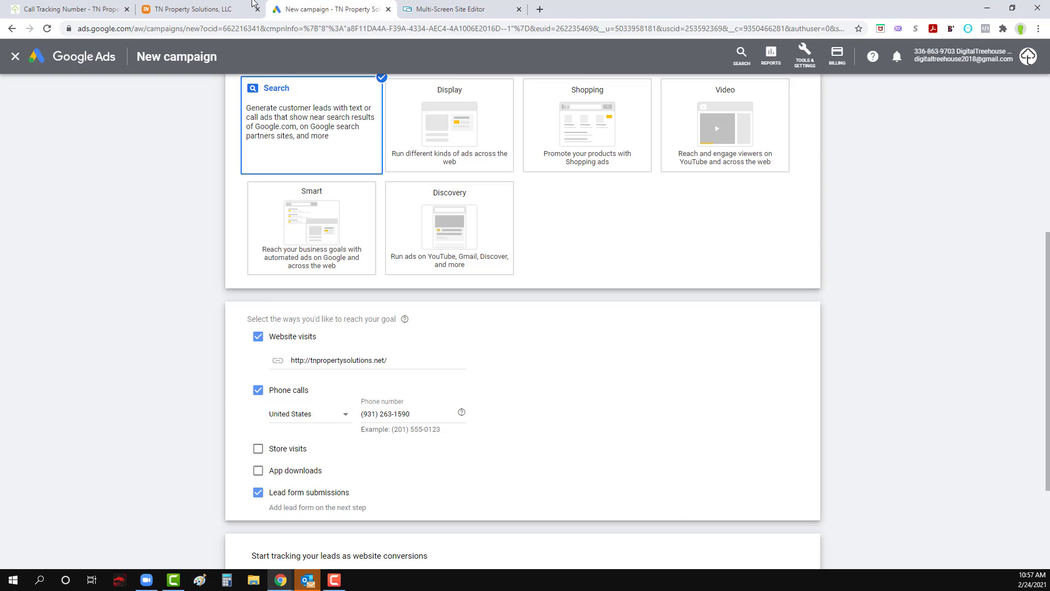
{"action": "scroll", "coordinate": [226, 320], "scroll_direction": "down", "scroll_amount": 3}
{"action": "scroll", "coordinate": [339, 371], "scroll_direction": "down", "scroll_amount": 1}
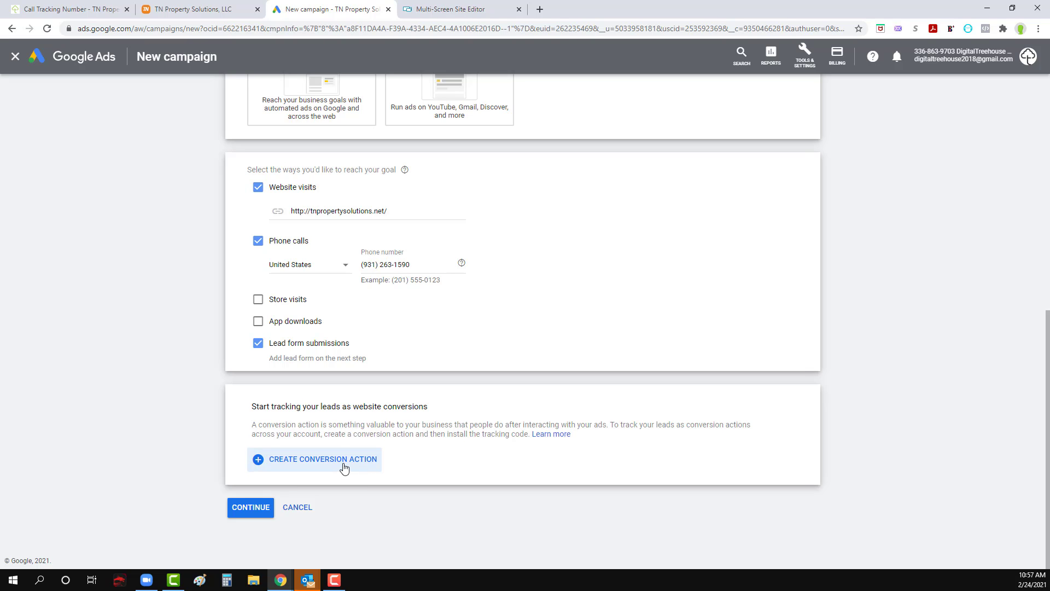
{"action": "left_click", "coordinate": [318, 465]}
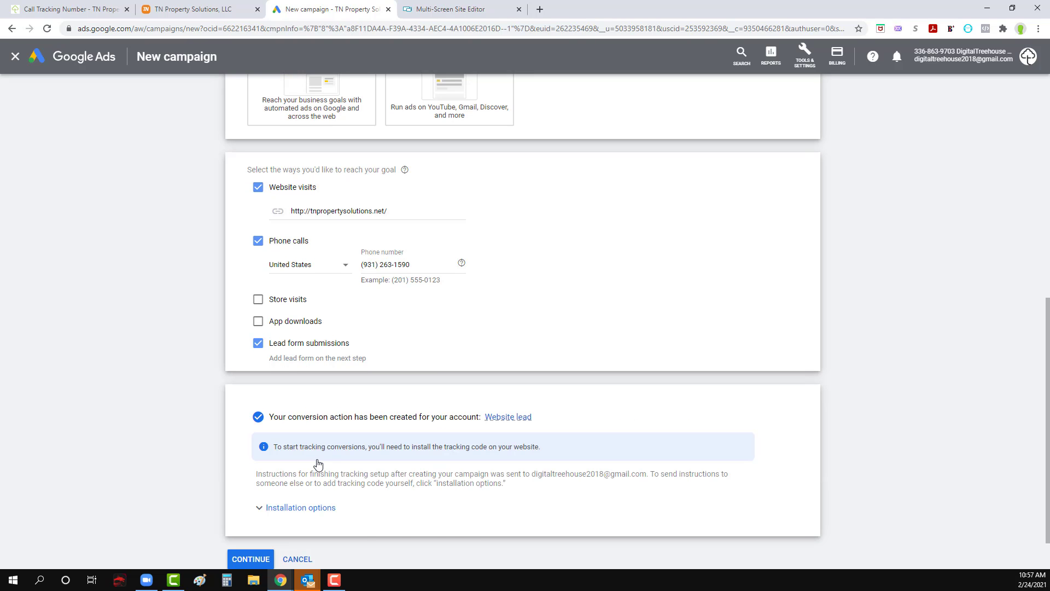
Step: Open the self-install tracking code for the Website lead conversion action and copy the complete global site tag
{"action": "scroll", "coordinate": [317, 462], "scroll_direction": "down", "scroll_amount": 1}
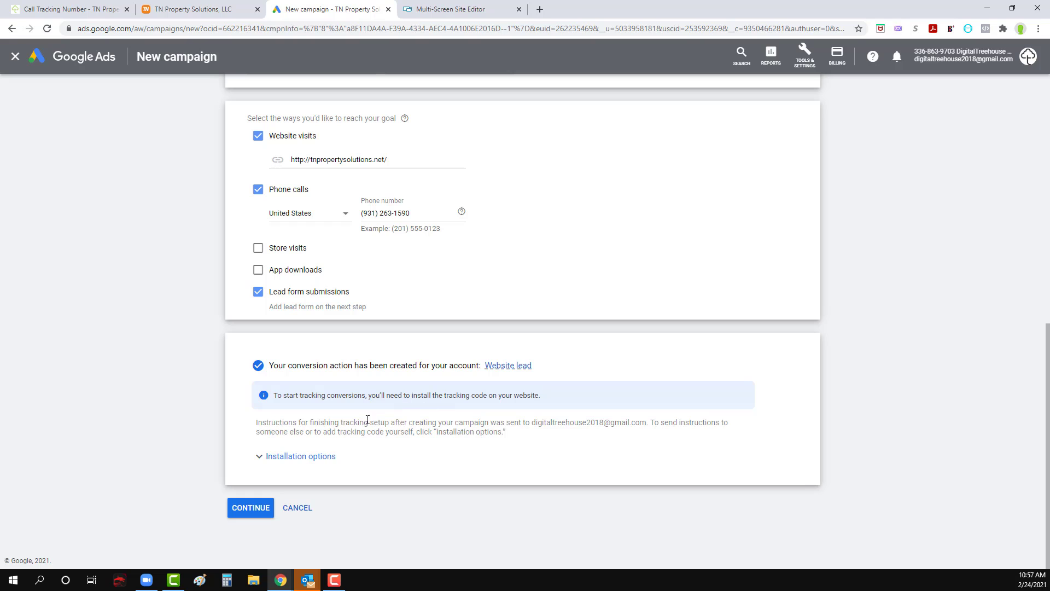
{"action": "left_click", "coordinate": [290, 456]}
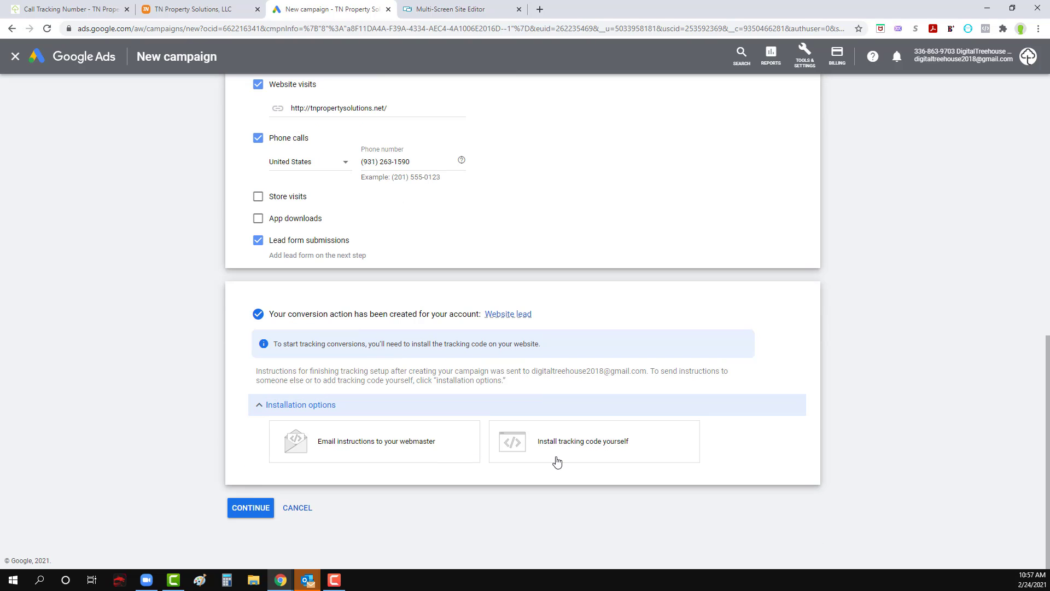
{"action": "left_click", "coordinate": [557, 461]}
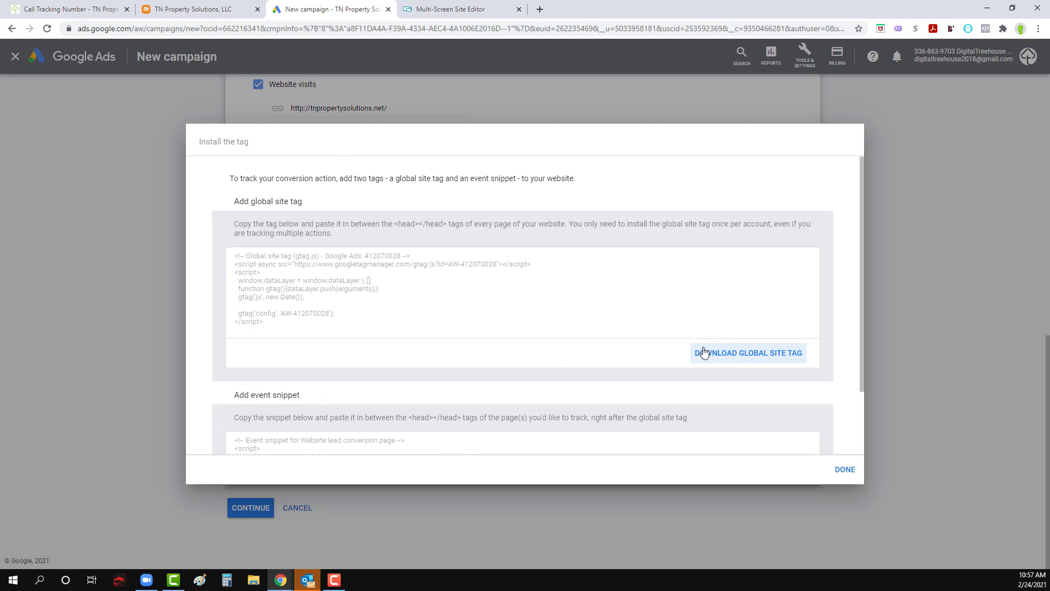
{"action": "left_click_drag", "start_coordinate": [279, 321], "coordinate": [229, 254]}
{"action": "key", "text": "ctrl+c"}
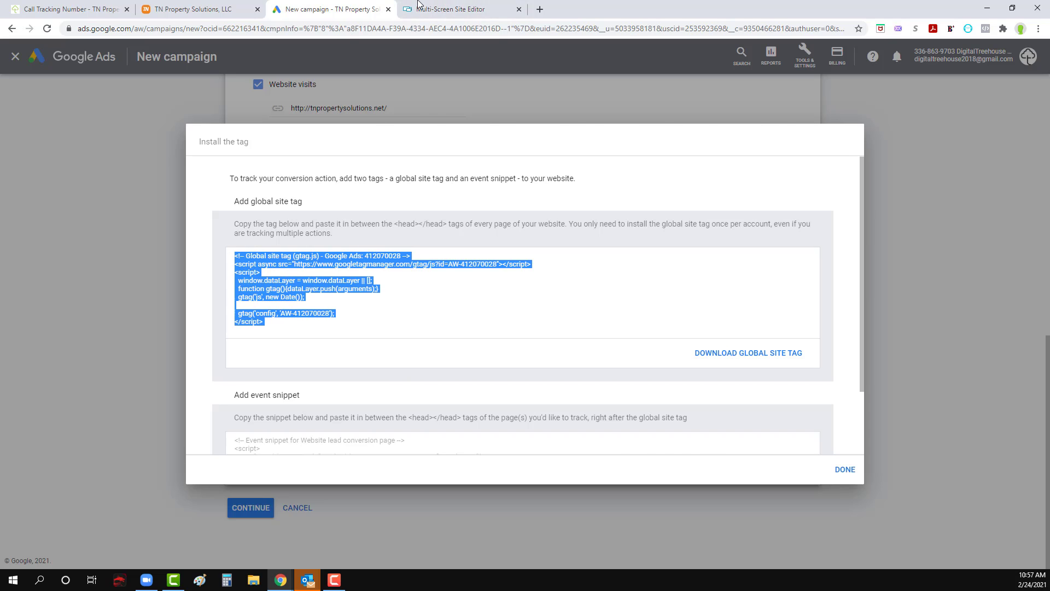
Step: Switch to the website editor, paste the global site tag above the style block in the site-wide Head HTML, save it and close the site settings
{"action": "left_click", "coordinate": [449, 10]}
{"action": "left_click", "coordinate": [26, 366]}
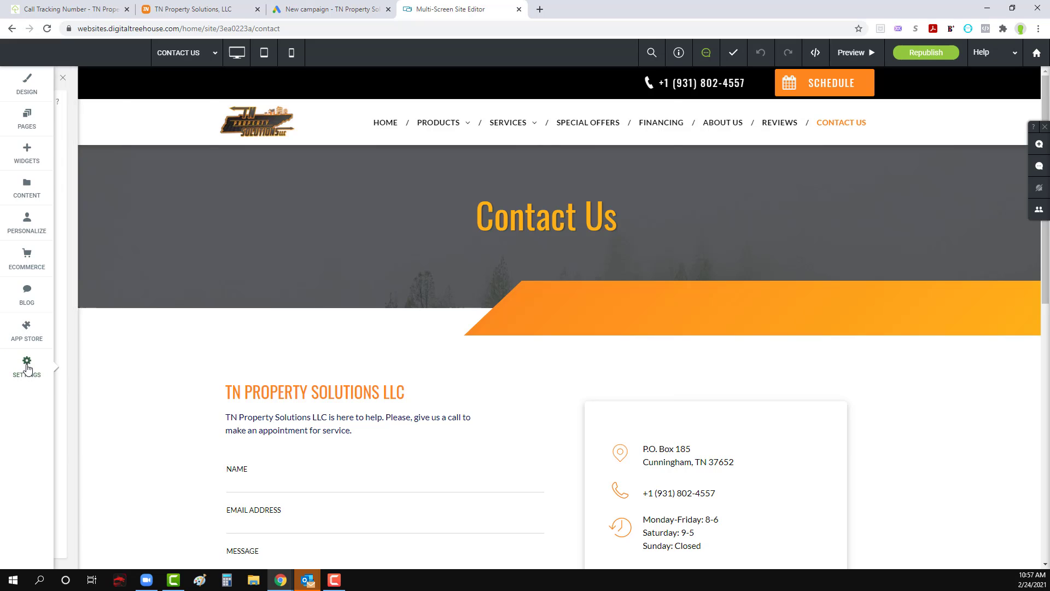
{"action": "left_click", "coordinate": [103, 273]}
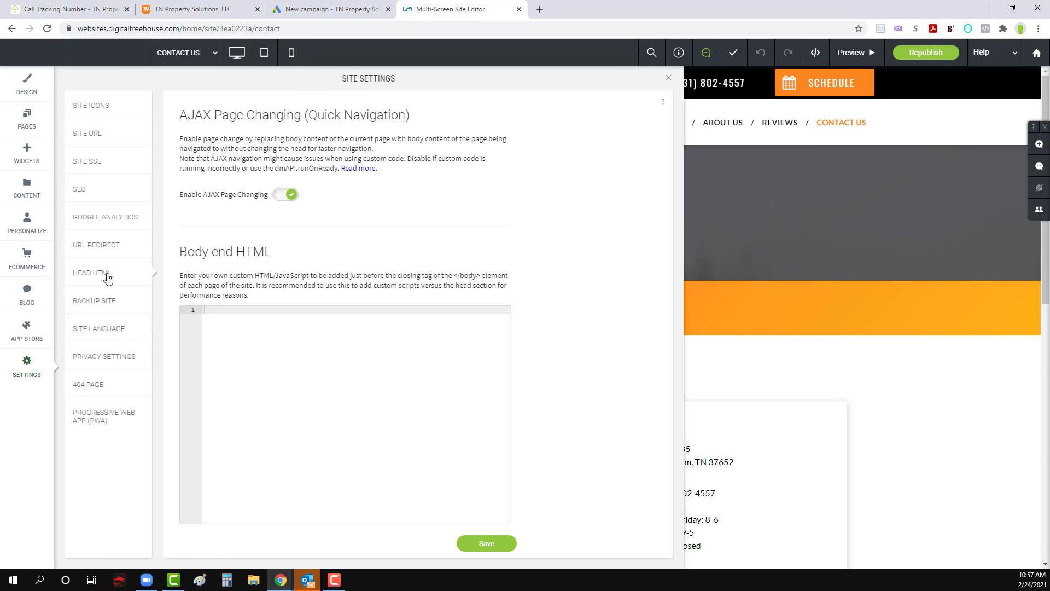
{"action": "scroll", "coordinate": [272, 352], "scroll_direction": "down", "scroll_amount": 5}
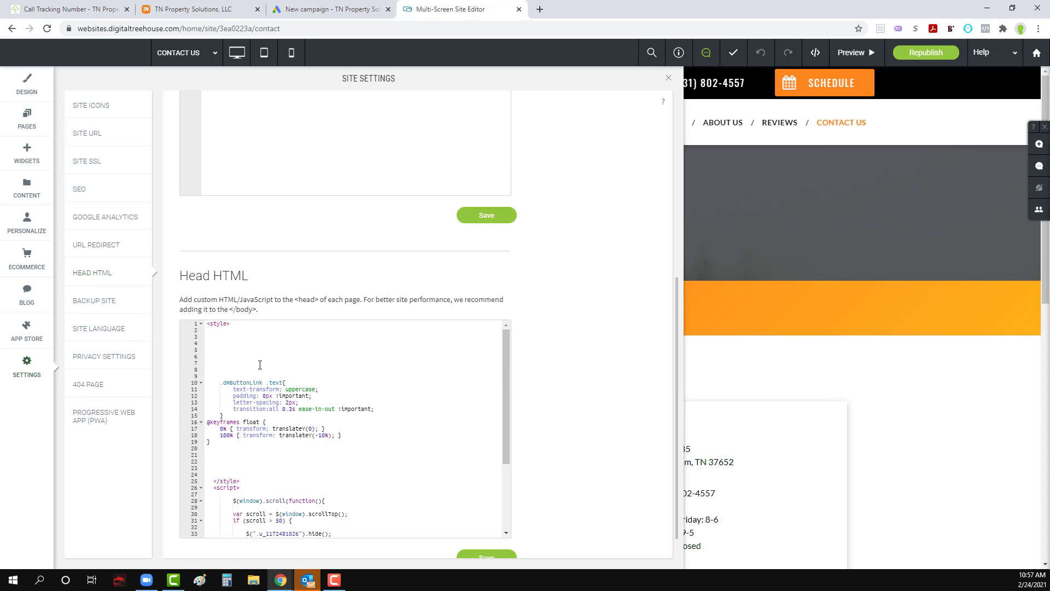
{"action": "scroll", "coordinate": [260, 365], "scroll_direction": "down", "scroll_amount": 2}
{"action": "scroll", "coordinate": [245, 425], "scroll_direction": "up", "scroll_amount": 4}
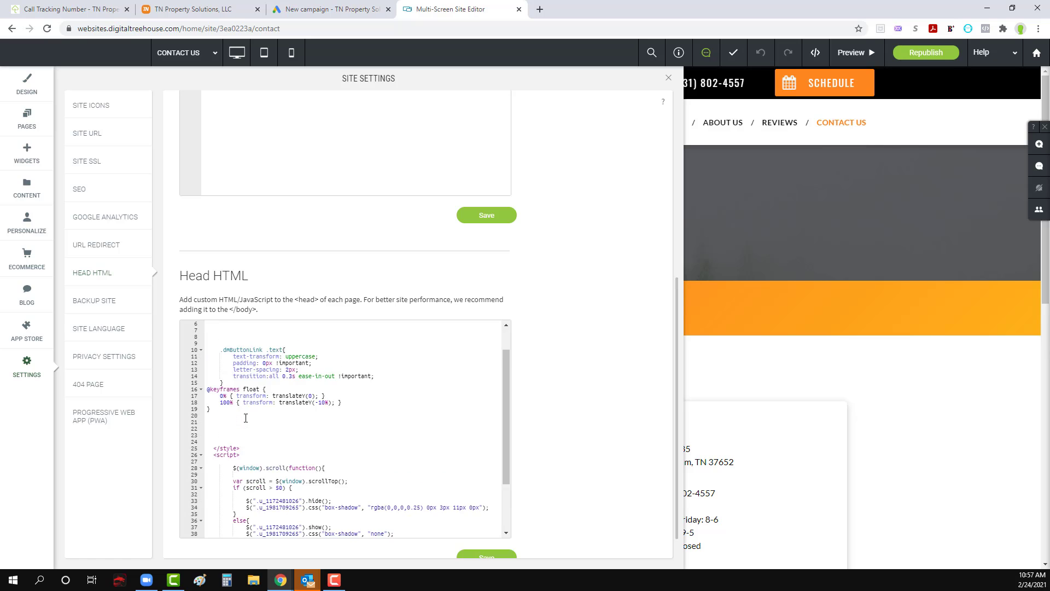
{"action": "left_click", "coordinate": [207, 435]}
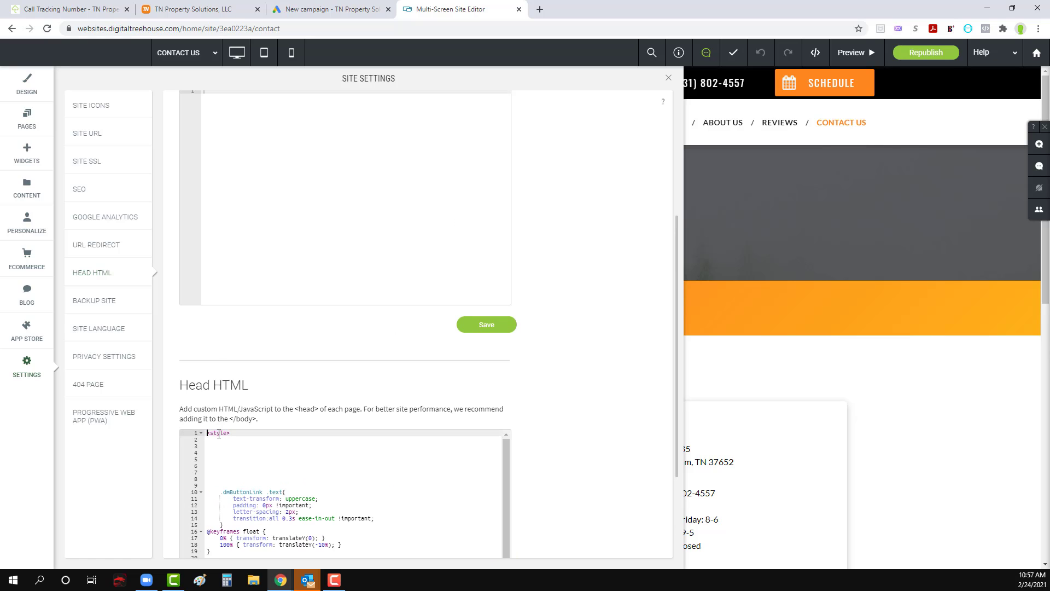
{"action": "key", "text": "ctrl+v"}
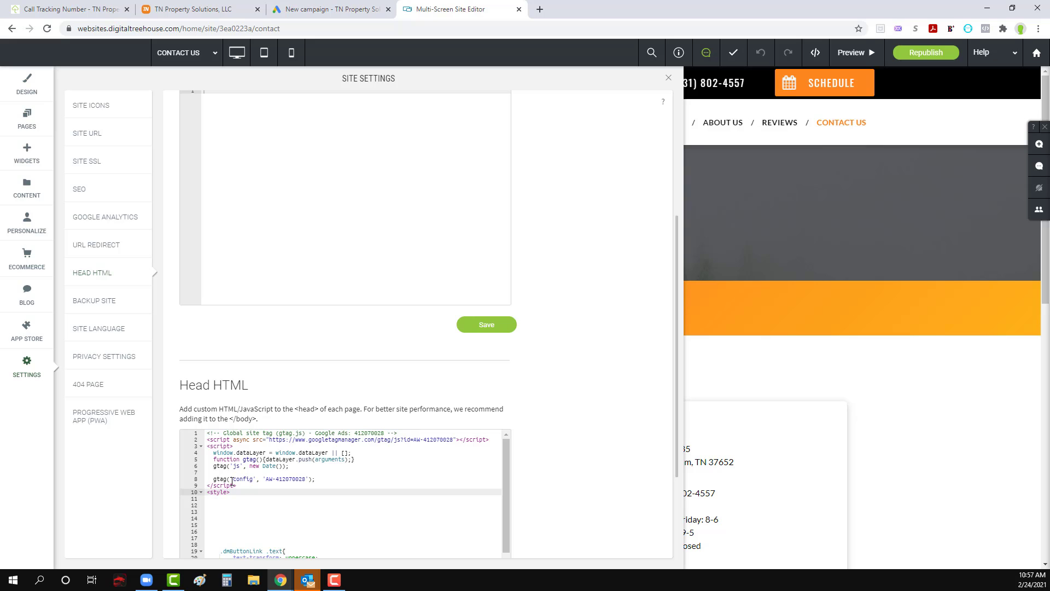
{"action": "scroll", "coordinate": [232, 482], "scroll_direction": "down", "scroll_amount": 2}
{"action": "scroll", "coordinate": [328, 481], "scroll_direction": "up", "scroll_amount": 5}
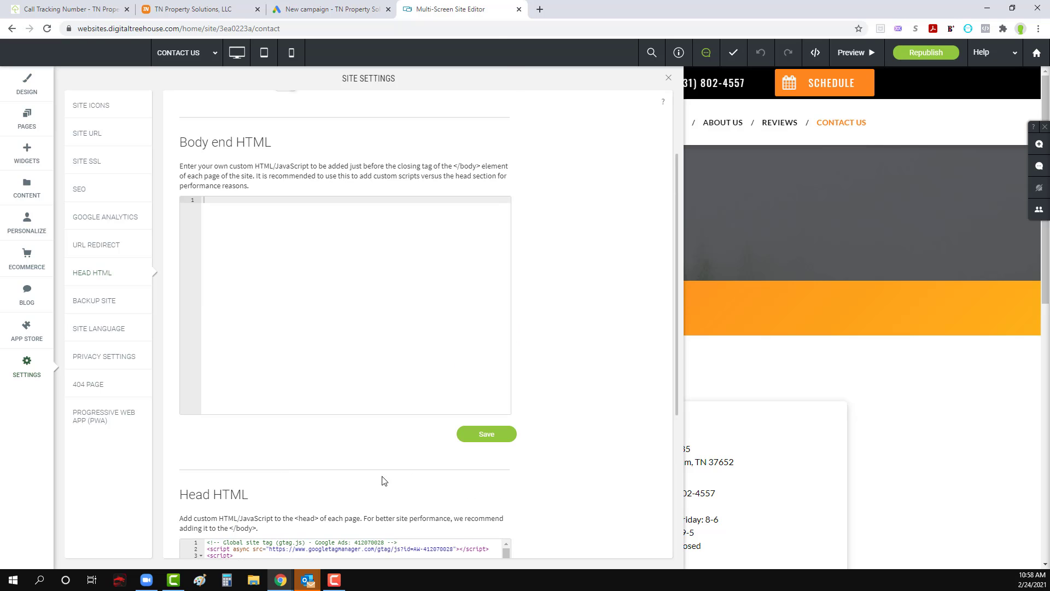
{"action": "scroll", "coordinate": [613, 461], "scroll_direction": "down", "scroll_amount": 5}
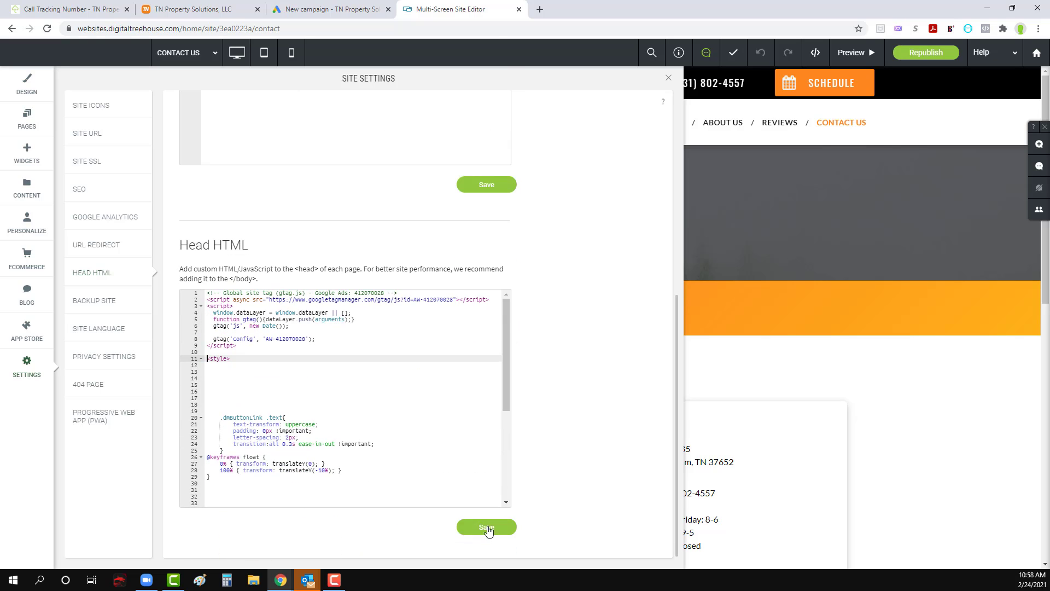
{"action": "left_click", "coordinate": [487, 528]}
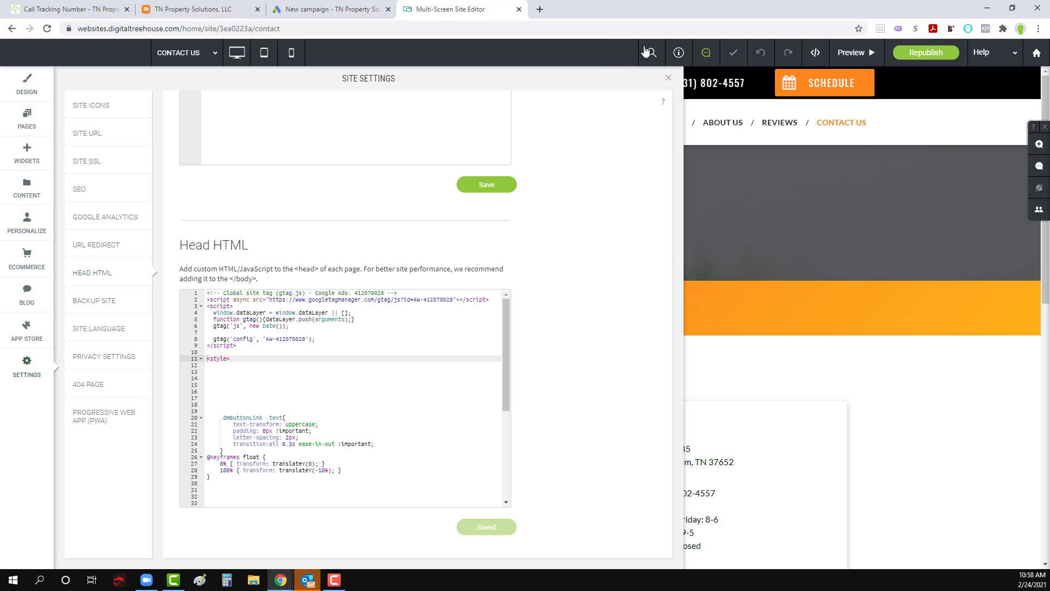
{"action": "left_click", "coordinate": [670, 80]}
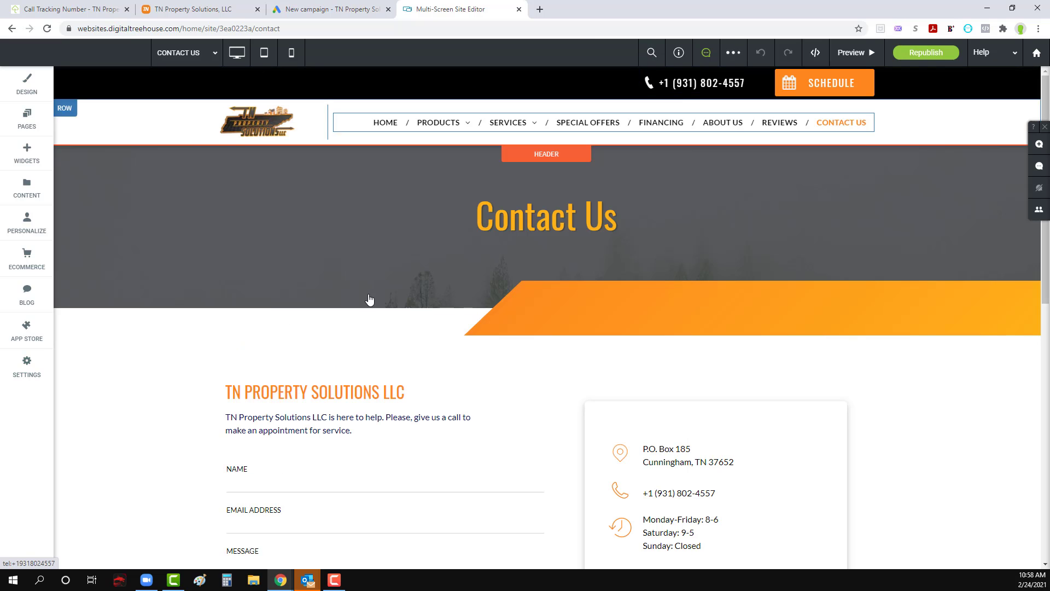
Step: Add a new blank page named Thank You to the site and dismiss the widget list
{"action": "scroll", "coordinate": [368, 314], "scroll_direction": "down", "scroll_amount": 3}
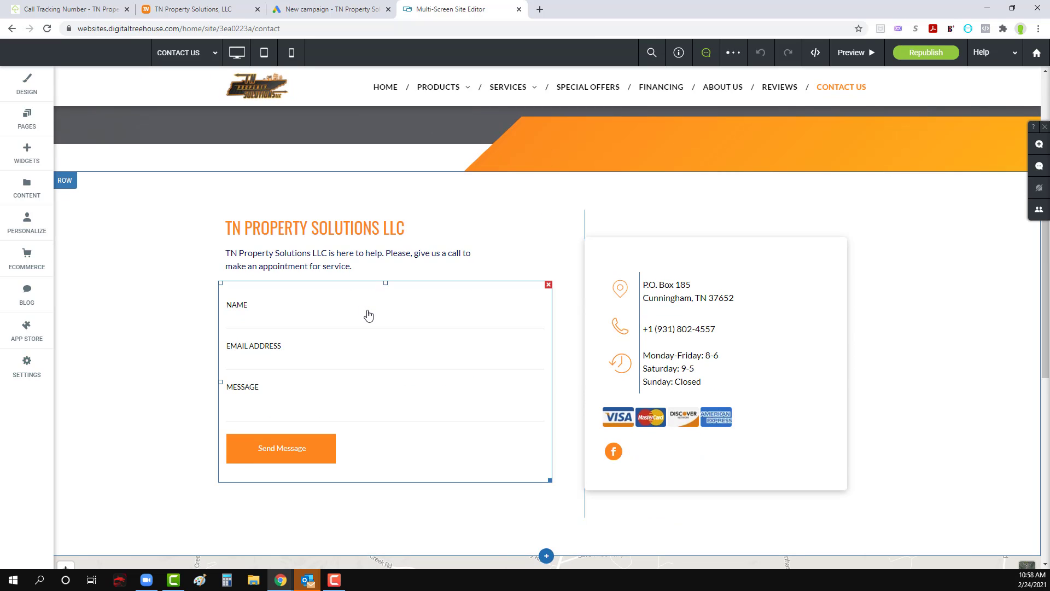
{"action": "left_click", "coordinate": [27, 118]}
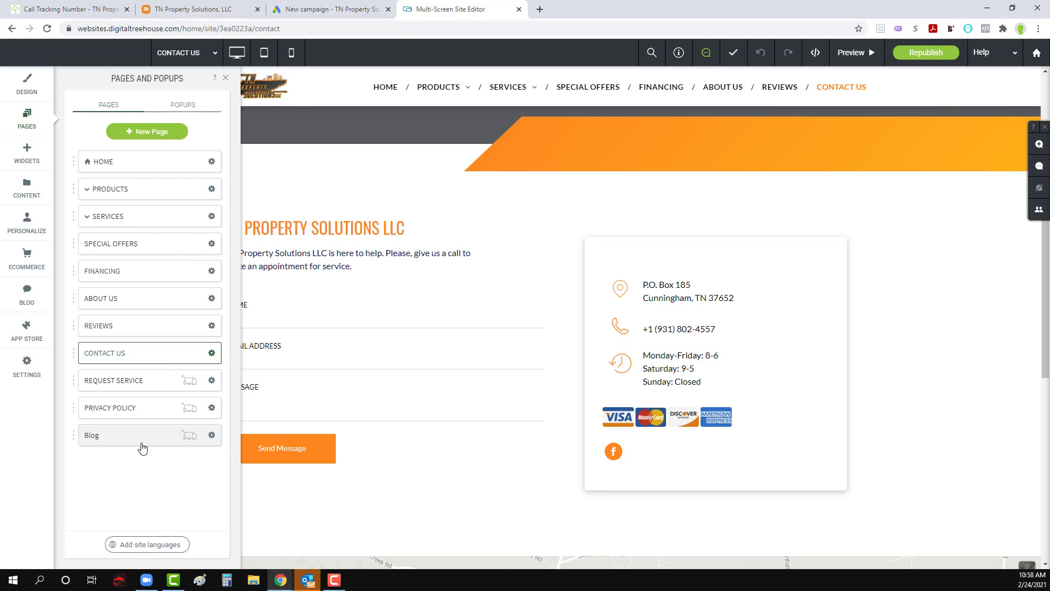
{"action": "left_click", "coordinate": [155, 132]}
{"action": "left_click", "coordinate": [299, 236]}
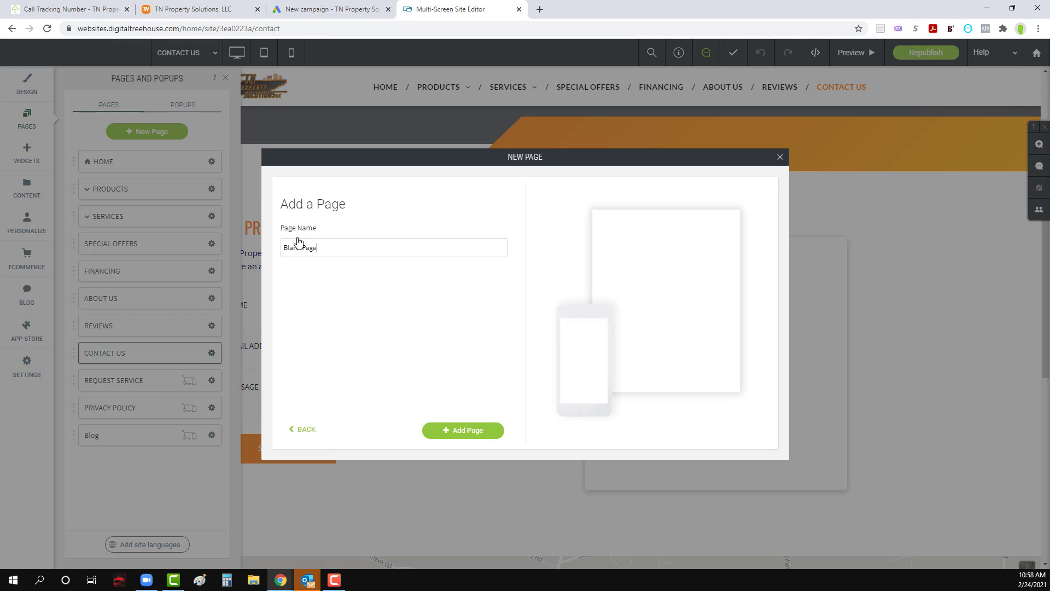
{"action": "triple_click", "coordinate": [318, 249]}
{"action": "type", "text": "Thank You"}
{"action": "left_click", "coordinate": [471, 437]}
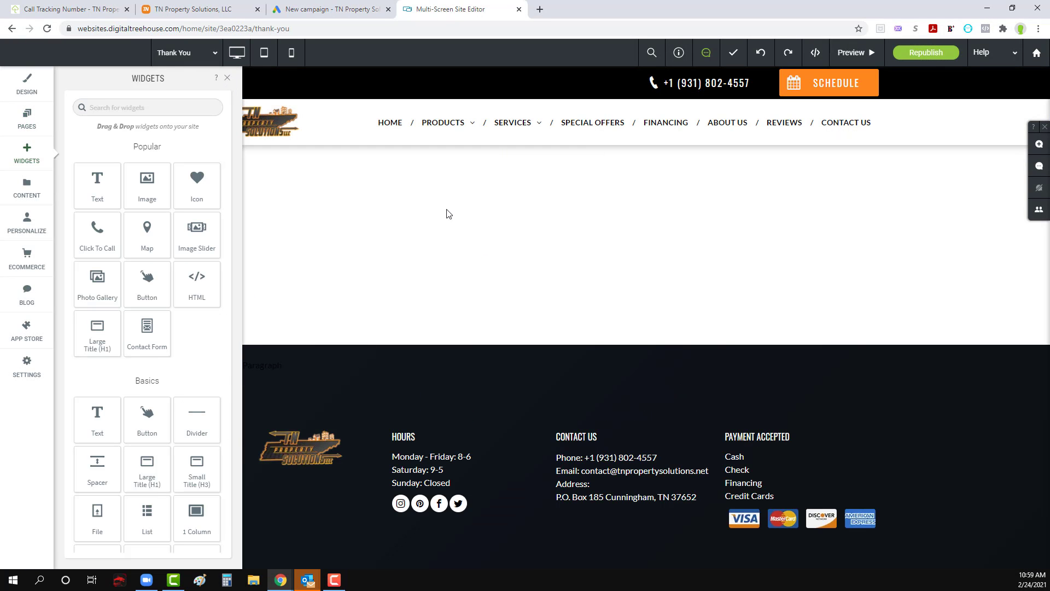
{"action": "left_click", "coordinate": [228, 80]}
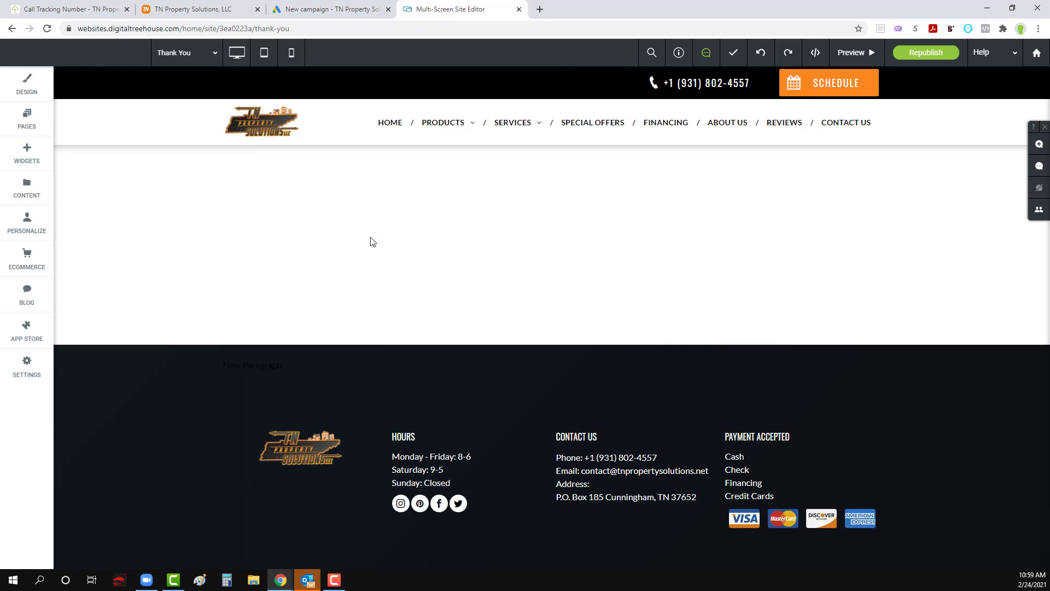
Step: Return to the Google Ads tag instructions and copy the event snippet for the Website lead conversion page
{"action": "left_click", "coordinate": [331, 9]}
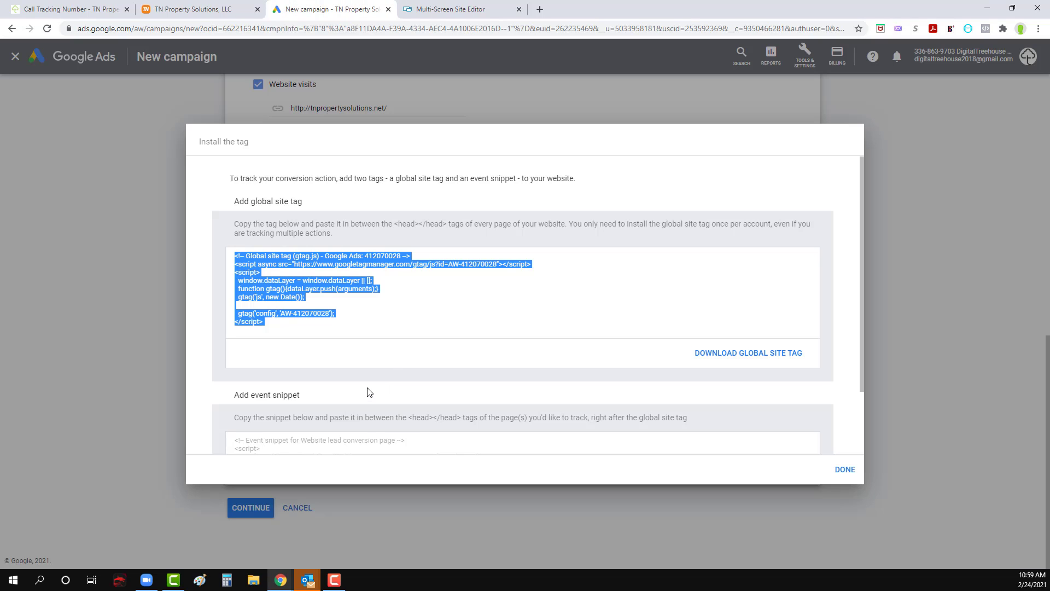
{"action": "scroll", "coordinate": [370, 392], "scroll_direction": "down", "scroll_amount": 2}
{"action": "left_click", "coordinate": [302, 383]}
{"action": "key", "text": "ctrl+c"}
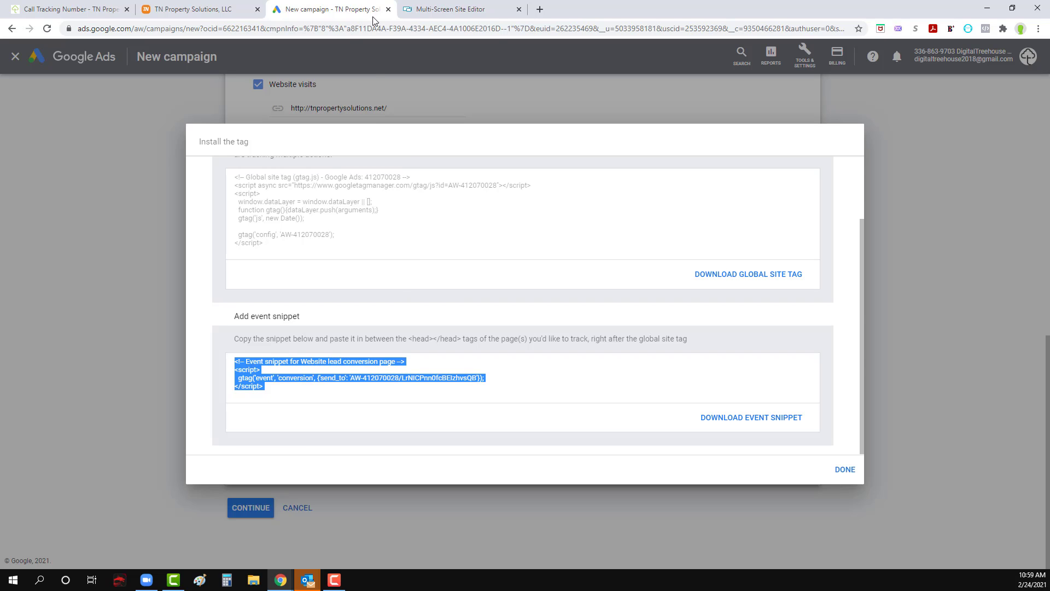
Step: Paste the event snippet into the Thank You page's Header HTML in the website editor, save it and close the page settings
{"action": "left_click", "coordinate": [424, 11]}
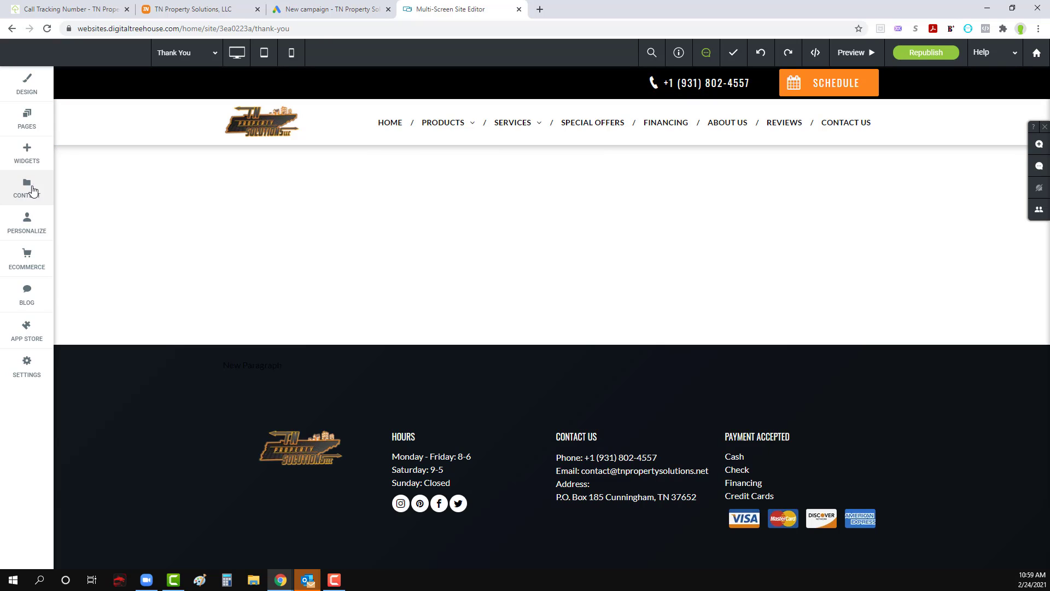
{"action": "left_click", "coordinate": [26, 118]}
{"action": "left_click", "coordinate": [212, 465]}
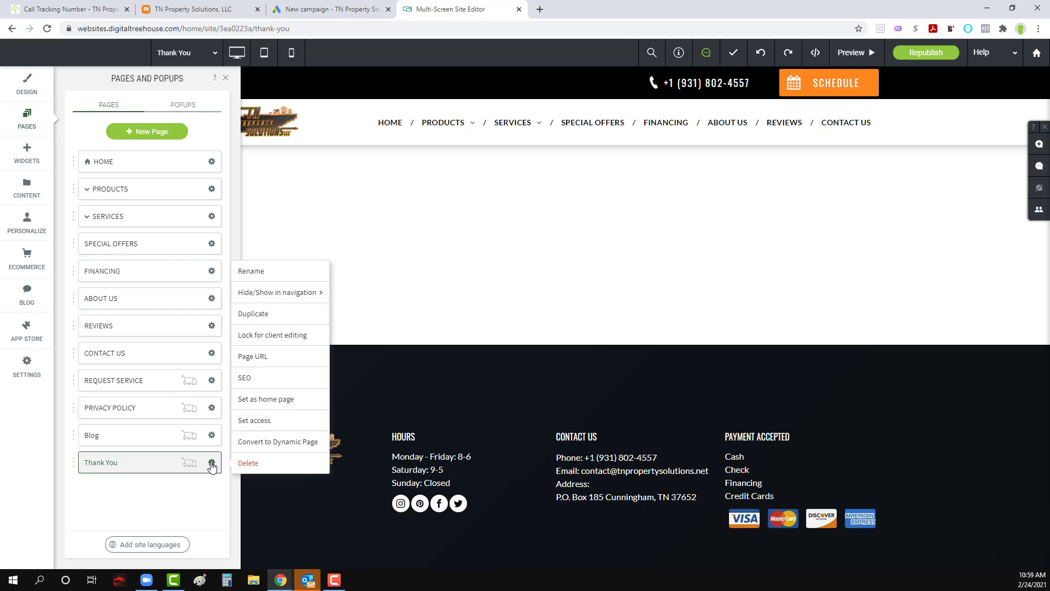
{"action": "left_click", "coordinate": [256, 382]}
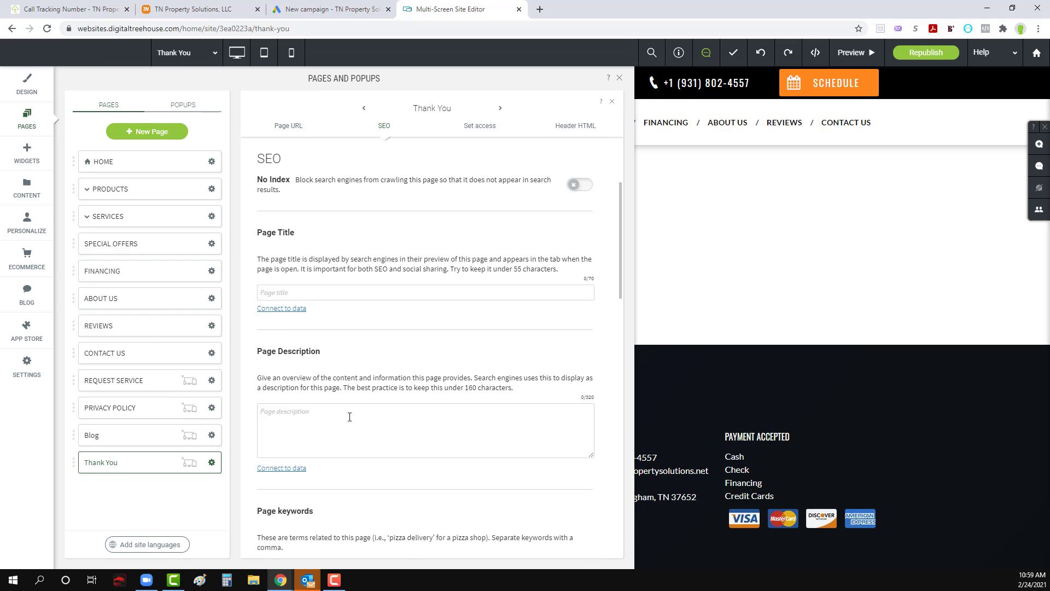
{"action": "scroll", "coordinate": [349, 417], "scroll_direction": "down", "scroll_amount": 12}
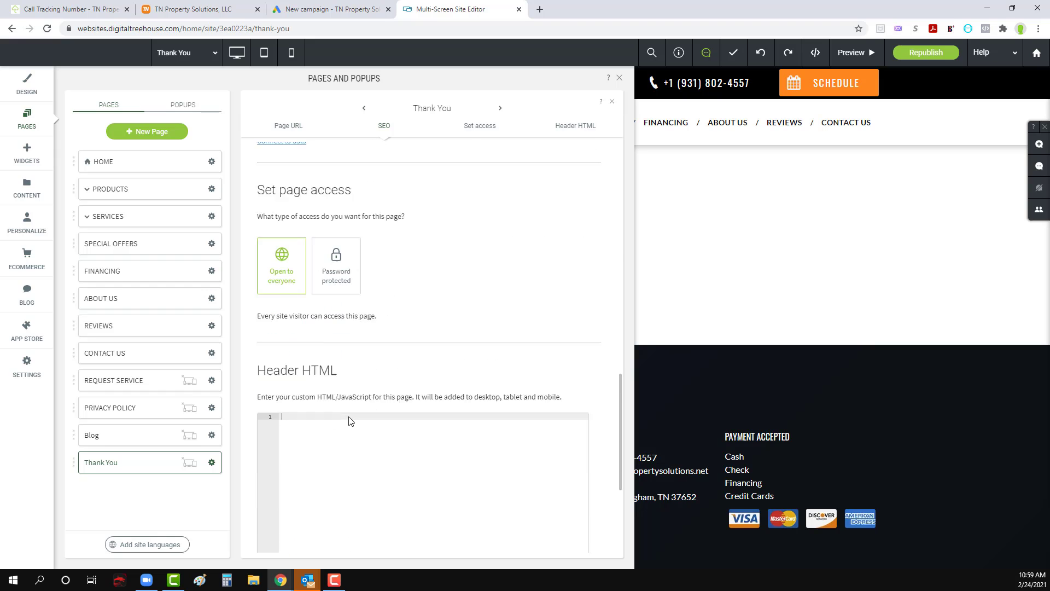
{"action": "scroll", "coordinate": [351, 420], "scroll_direction": "down", "scroll_amount": 2}
{"action": "key", "text": "ctrl+v"}
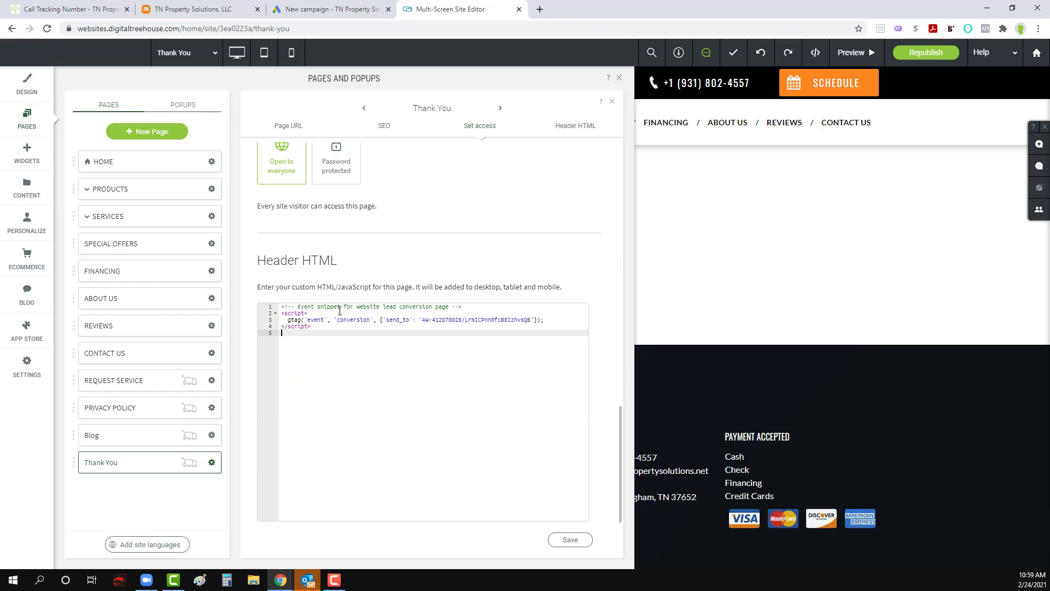
{"action": "left_click", "coordinate": [351, 10]}
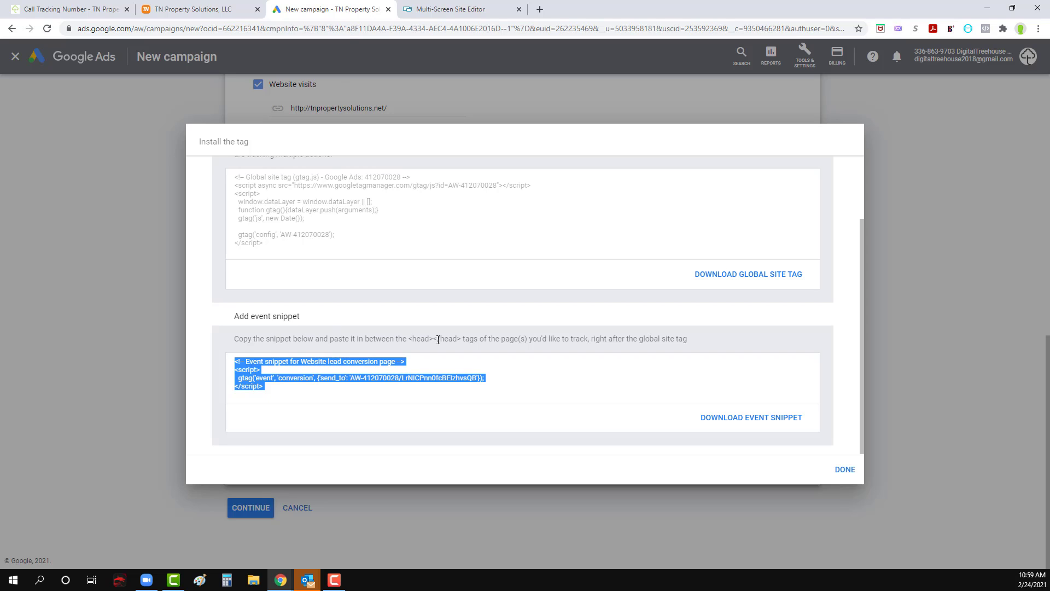
{"action": "left_click", "coordinate": [432, 9]}
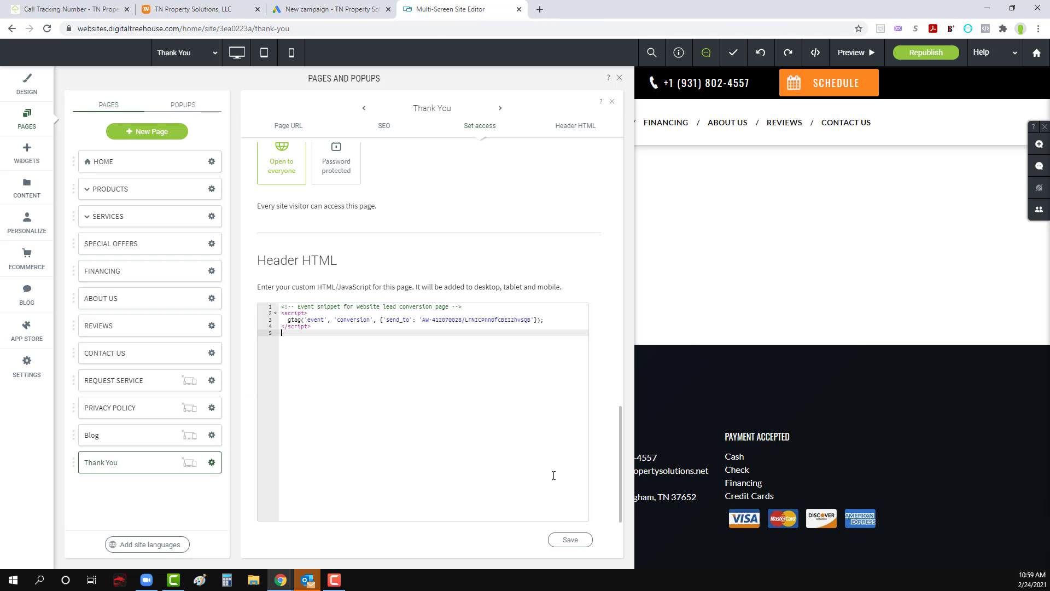
{"action": "left_click", "coordinate": [569, 541]}
{"action": "left_click", "coordinate": [620, 80]}
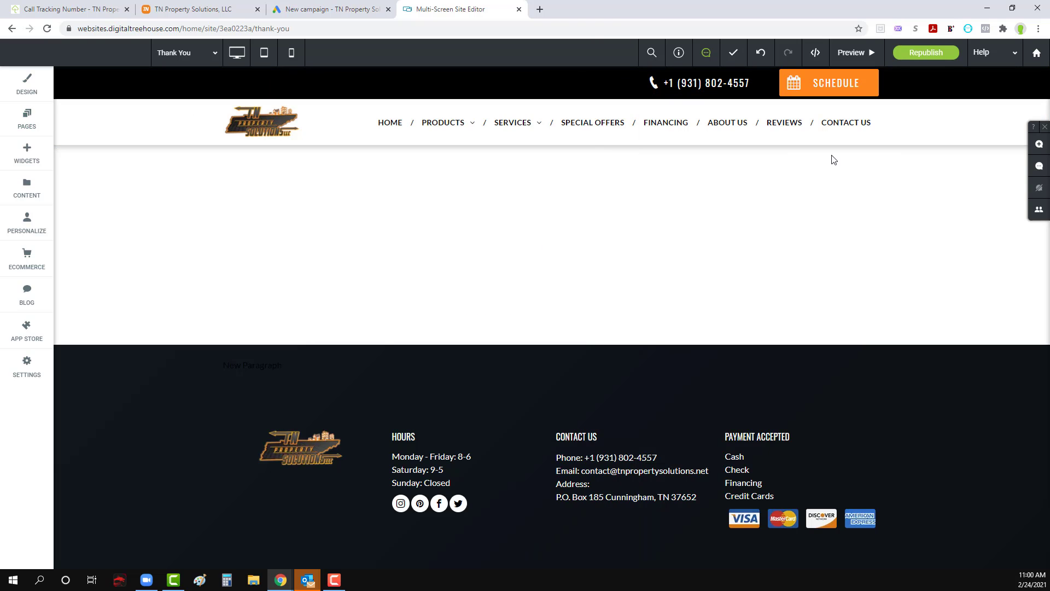
Step: Set the Contact Us page's form to redirect to the Thank You page after submission, and close the form settings
{"action": "left_click", "coordinate": [842, 128]}
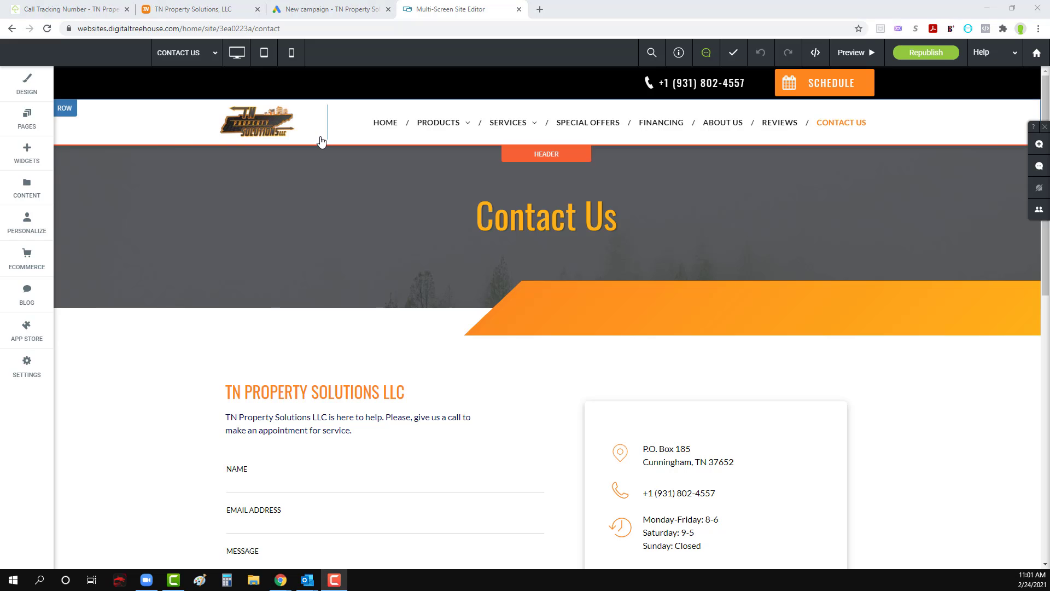
{"action": "scroll", "coordinate": [392, 387], "scroll_direction": "down", "scroll_amount": 3}
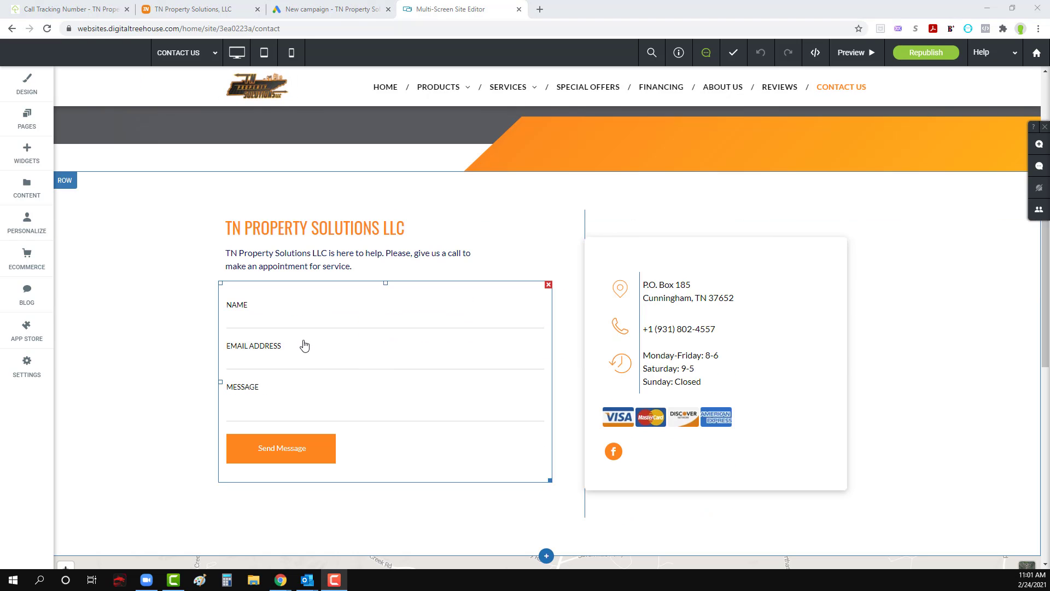
{"action": "left_click", "coordinate": [305, 346]}
{"action": "left_click", "coordinate": [662, 212]}
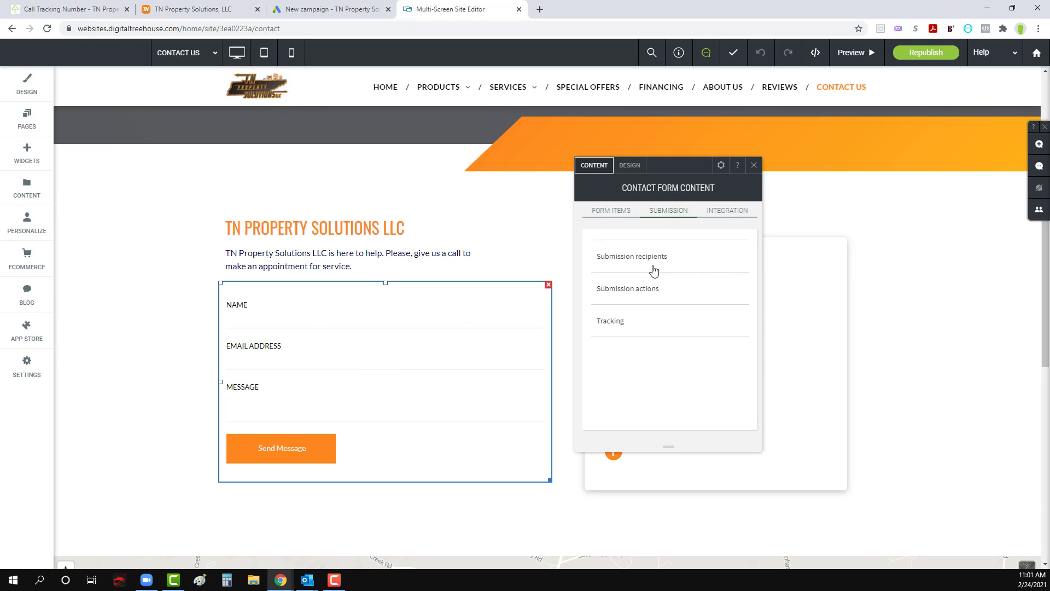
{"action": "left_click", "coordinate": [644, 287]}
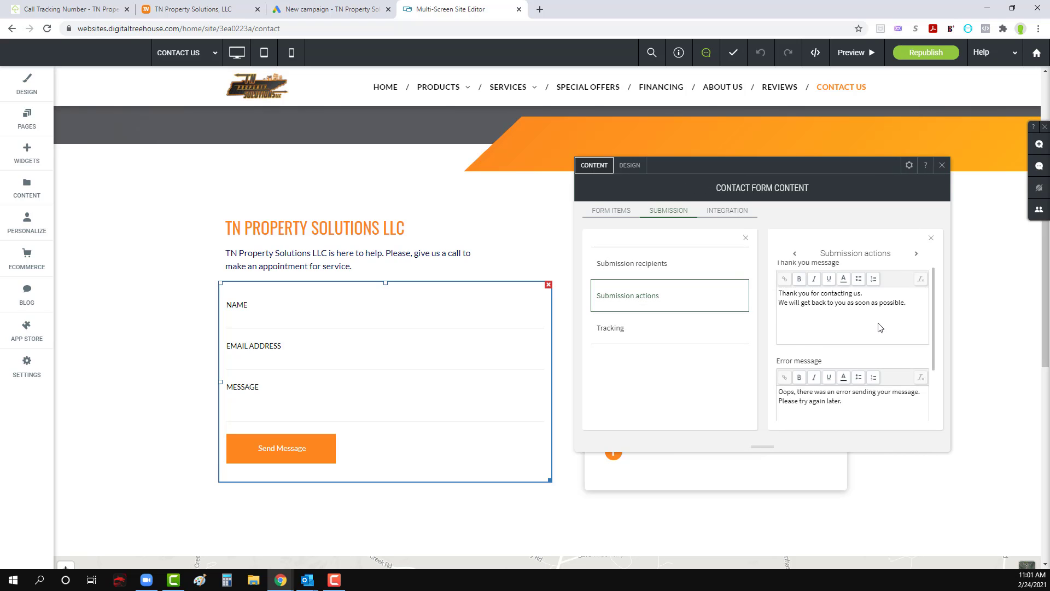
{"action": "scroll", "coordinate": [878, 334], "scroll_direction": "down", "scroll_amount": 2}
{"action": "left_click", "coordinate": [915, 404]}
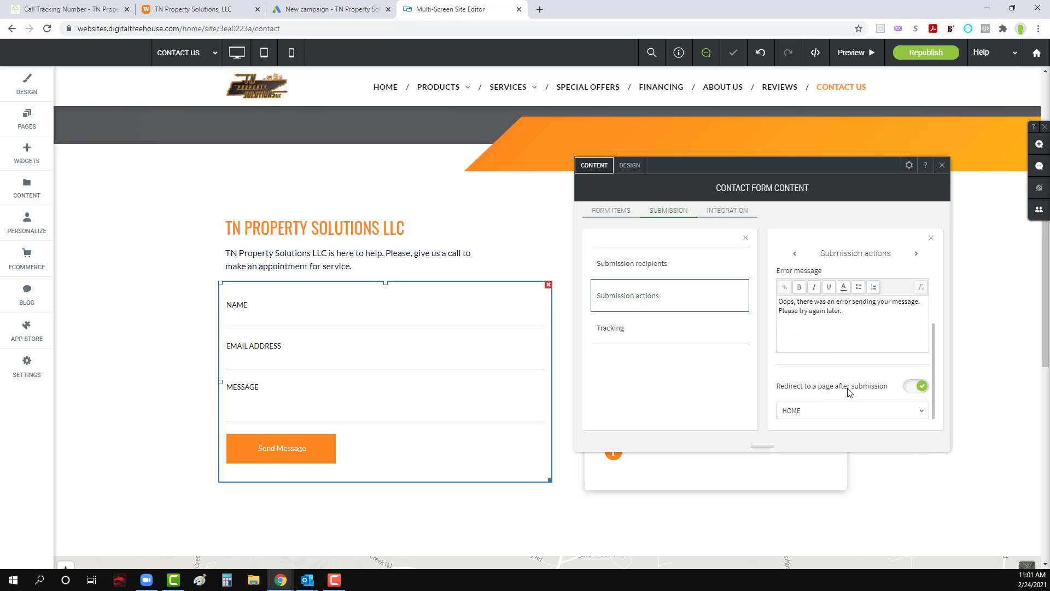
{"action": "left_click", "coordinate": [819, 408]}
{"action": "scroll", "coordinate": [819, 403], "scroll_direction": "down", "scroll_amount": 5}
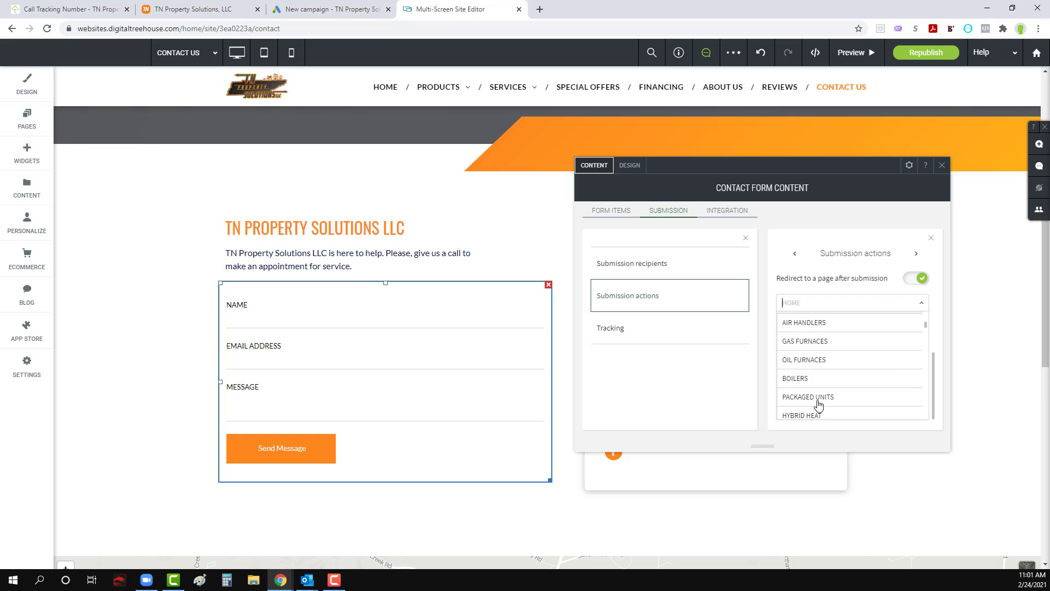
{"action": "scroll", "coordinate": [819, 403], "scroll_direction": "down", "scroll_amount": 10}
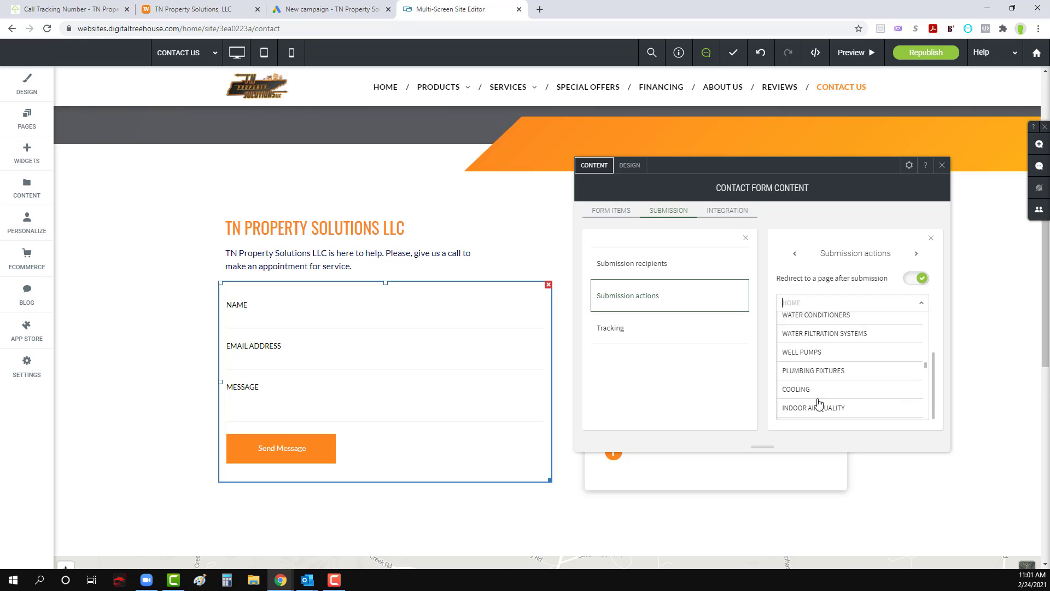
{"action": "left_click", "coordinate": [817, 410]}
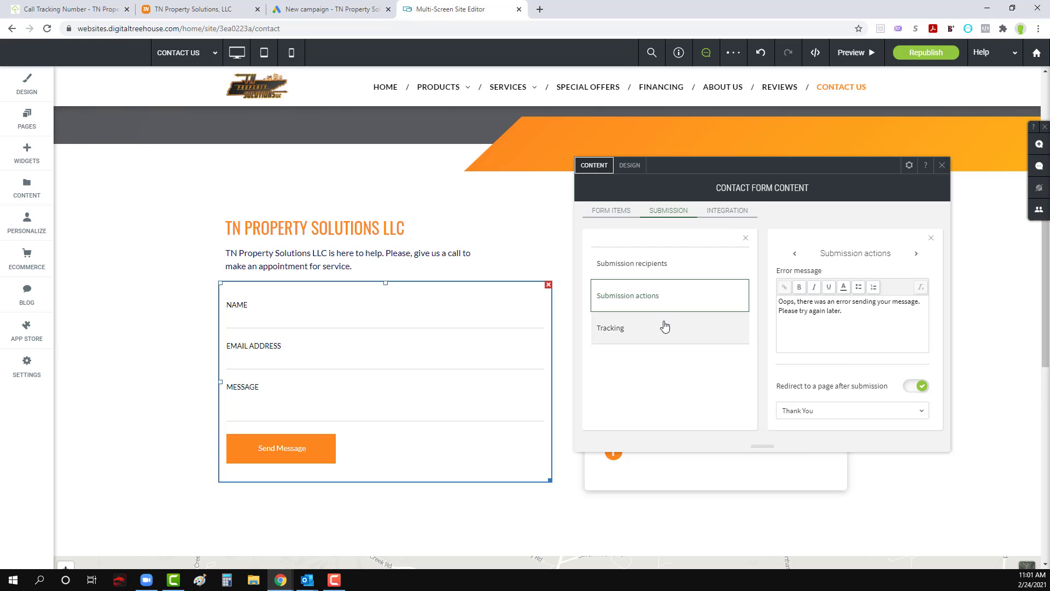
{"action": "left_click", "coordinate": [941, 165]}
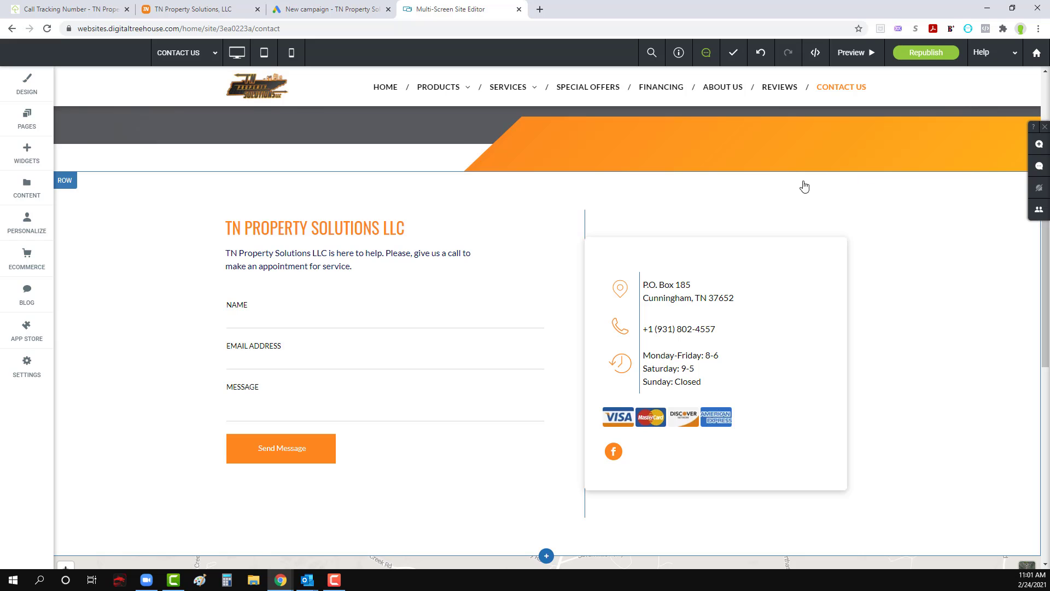
Step: Check which page the header's Schedule button links to, and close its content settings
{"action": "scroll", "coordinate": [785, 120], "scroll_direction": "up", "scroll_amount": 3}
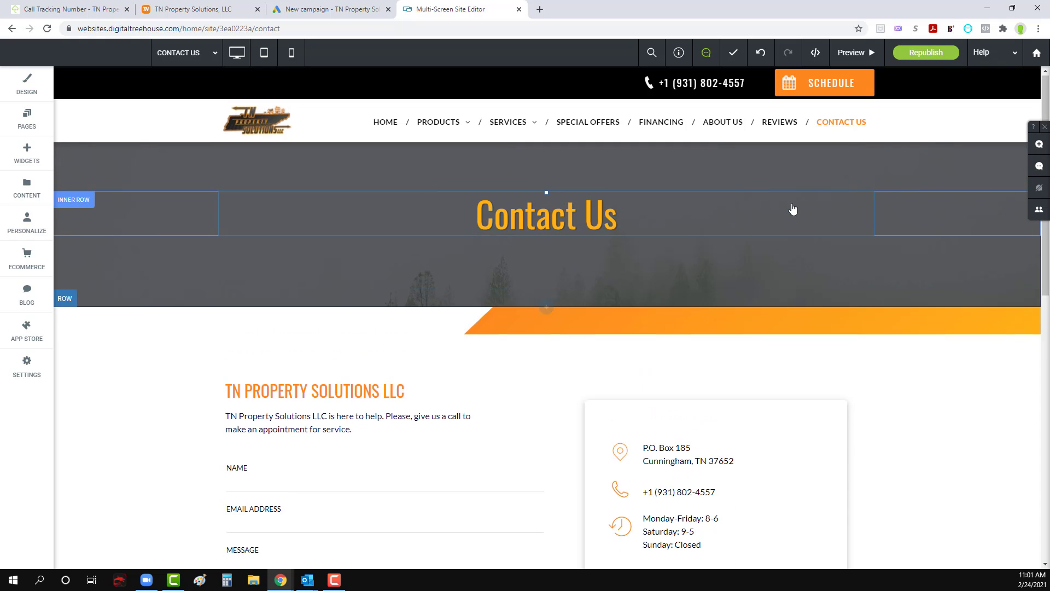
{"action": "left_click", "coordinate": [815, 93]}
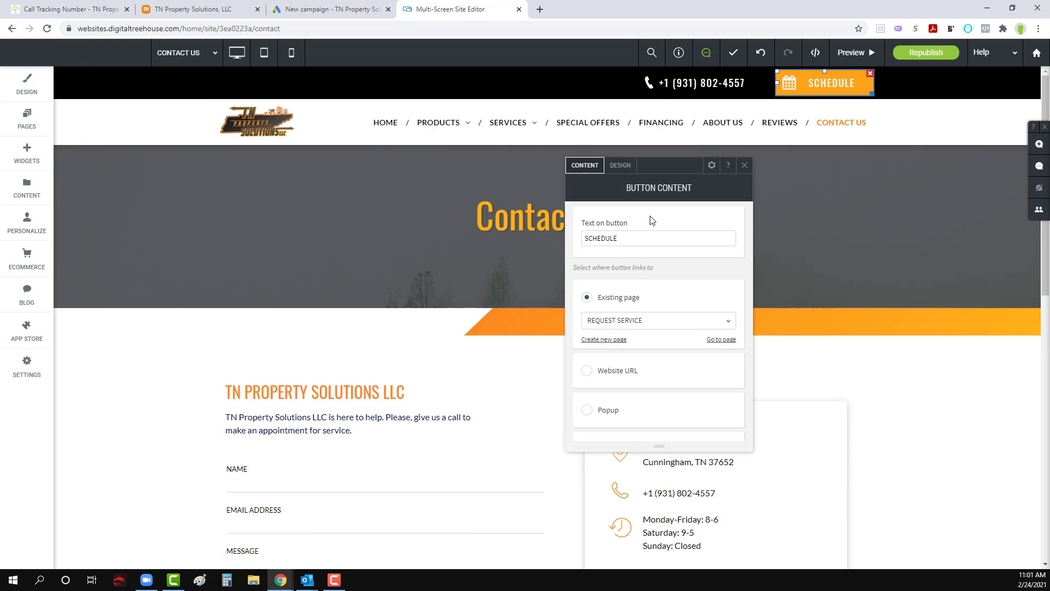
{"action": "key", "text": "Escape"}
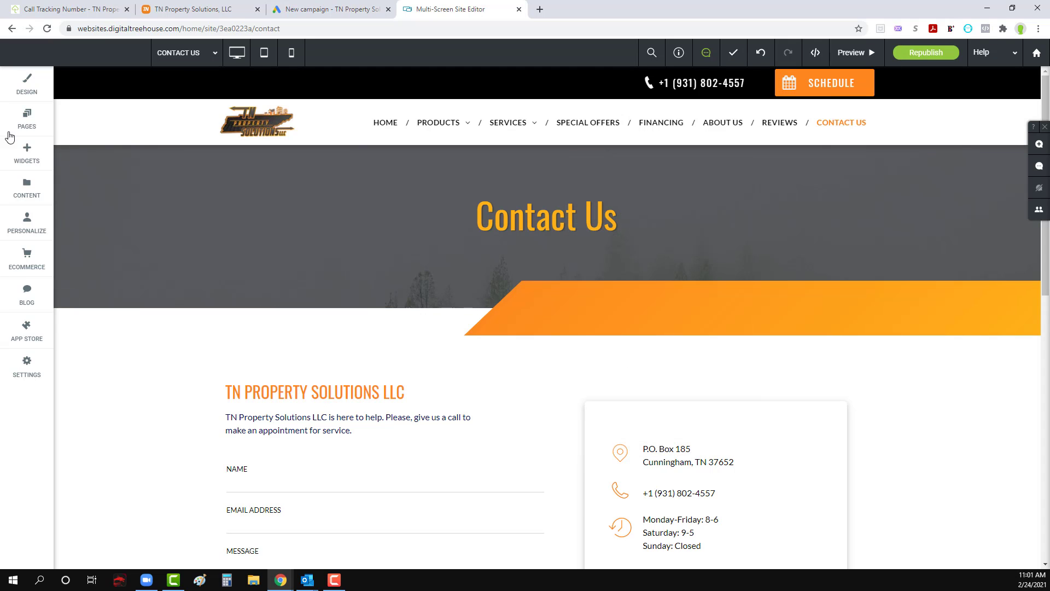
Step: Set the Request Service page's form to redirect to the Thank You page after submission, and close the form settings
{"action": "left_click", "coordinate": [27, 119]}
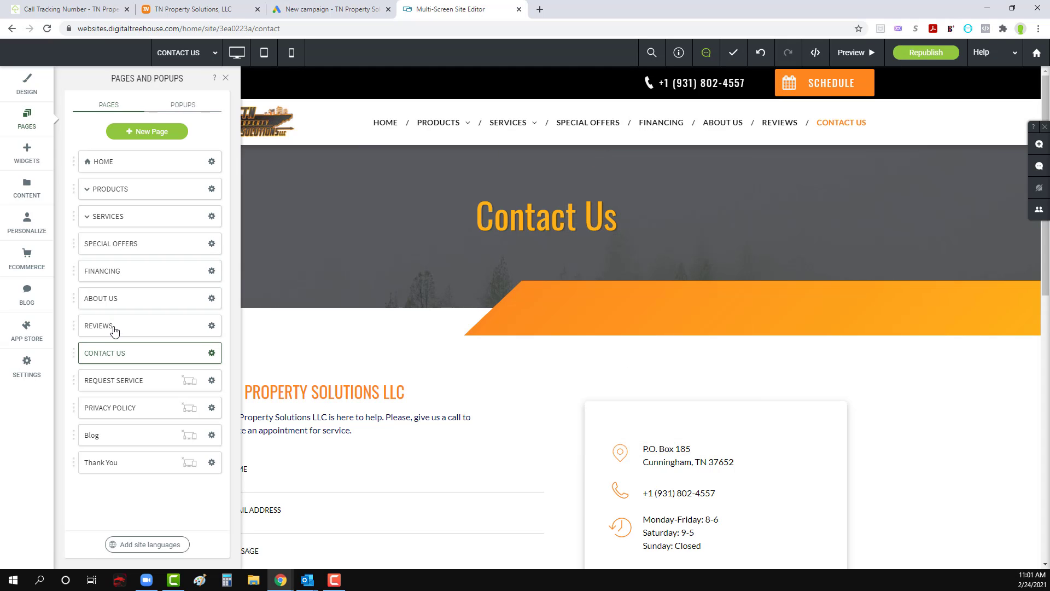
{"action": "left_click", "coordinate": [115, 380]}
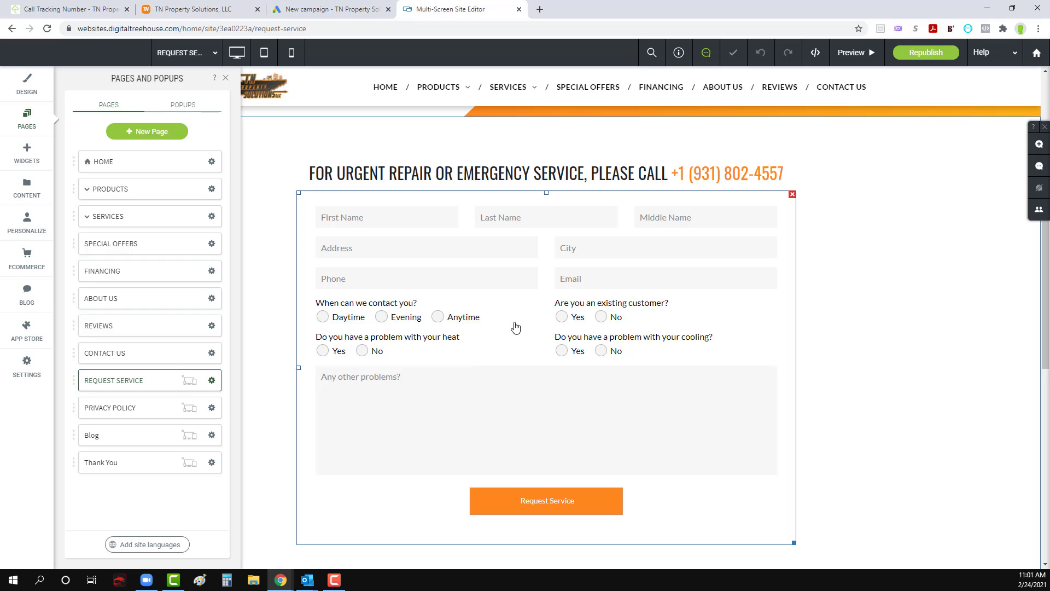
{"action": "left_click", "coordinate": [514, 326]}
{"action": "left_click", "coordinate": [178, 212]}
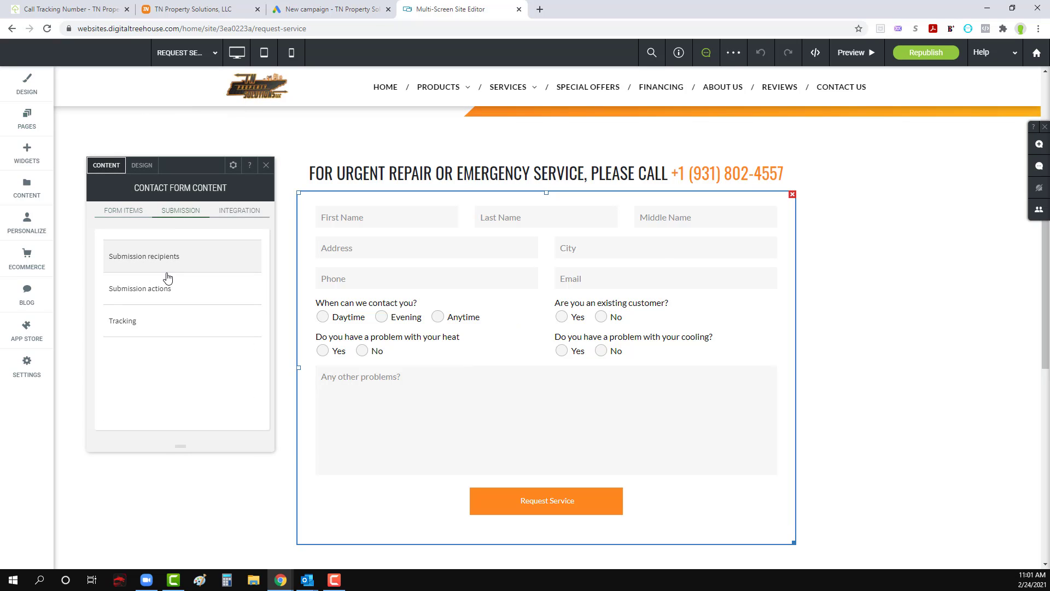
{"action": "left_click", "coordinate": [163, 290]}
{"action": "scroll", "coordinate": [383, 336], "scroll_direction": "down", "scroll_amount": 2}
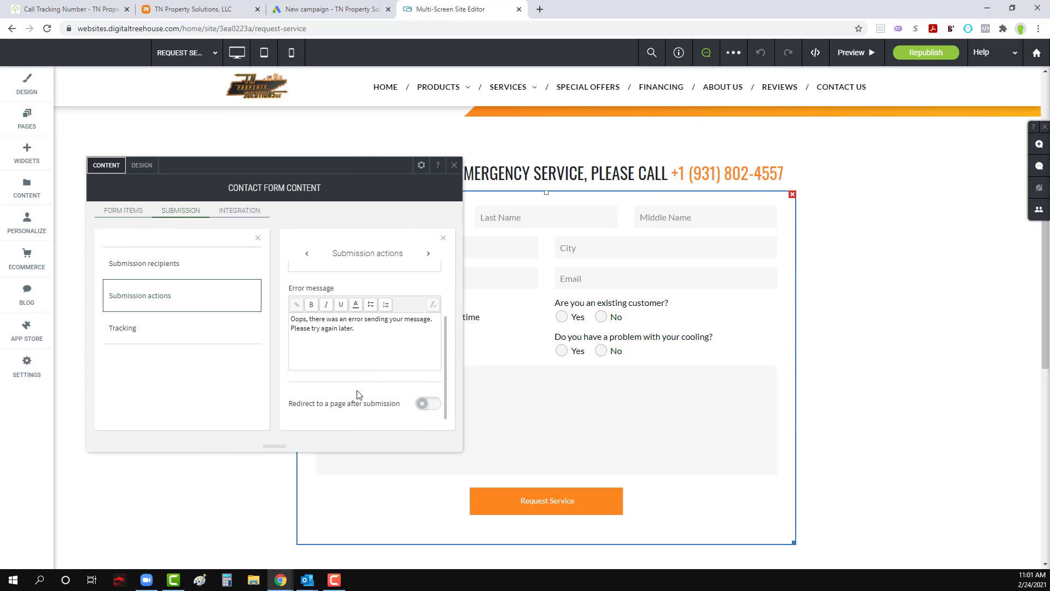
{"action": "left_click", "coordinate": [425, 403]}
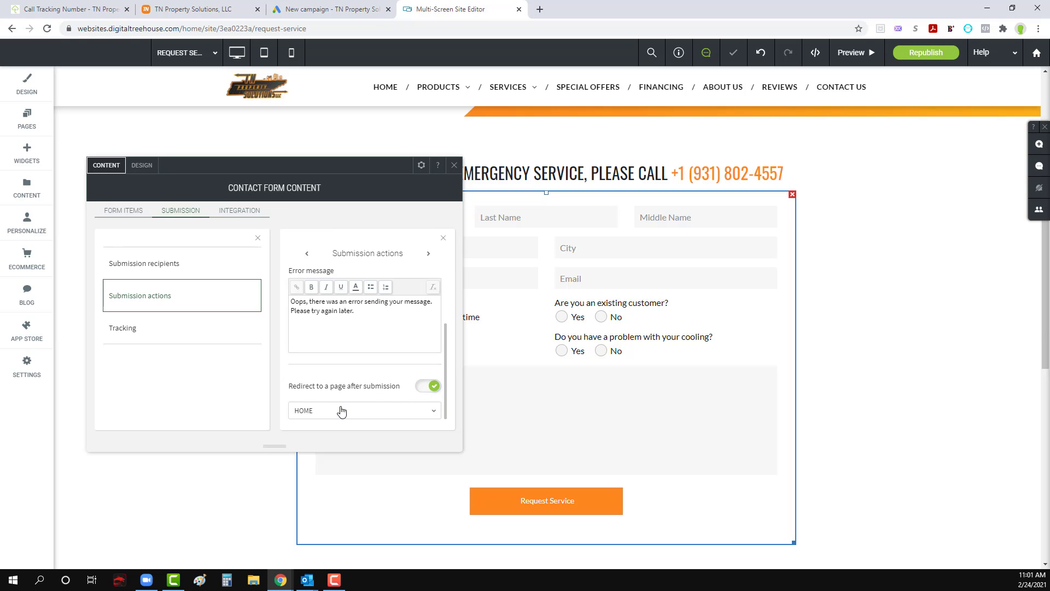
{"action": "left_click", "coordinate": [340, 409]}
{"action": "scroll", "coordinate": [360, 375], "scroll_direction": "down", "scroll_amount": 3}
{"action": "scroll", "coordinate": [360, 375], "scroll_direction": "down", "scroll_amount": 5}
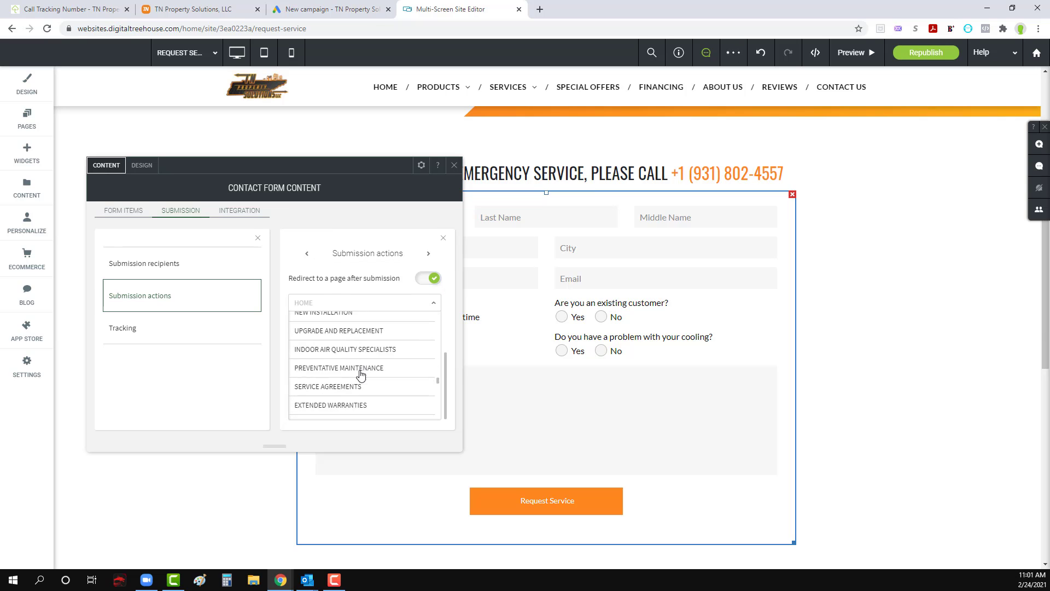
{"action": "left_click", "coordinate": [335, 410]}
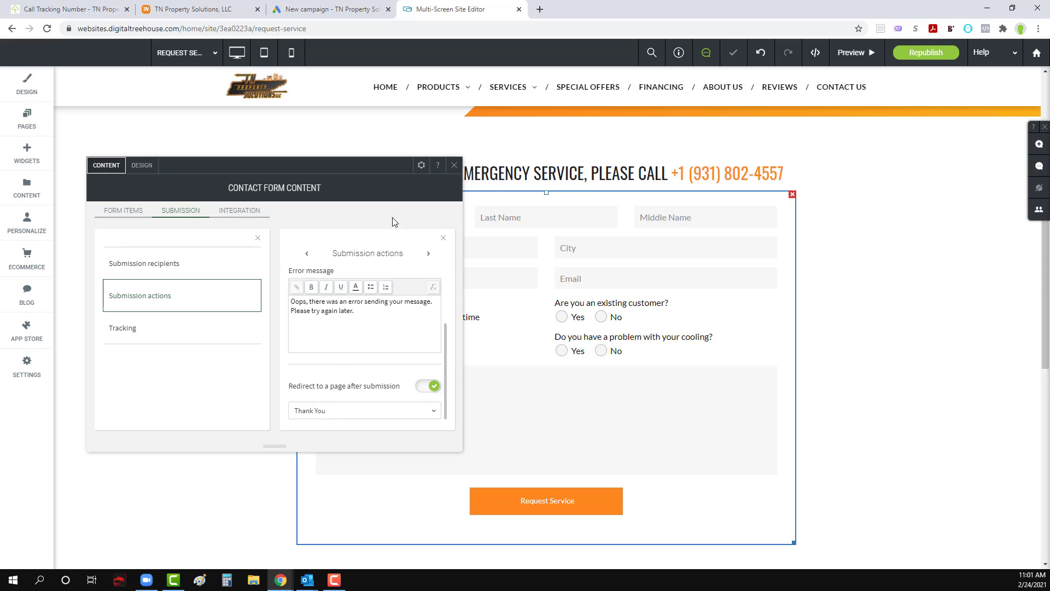
{"action": "left_click", "coordinate": [454, 166]}
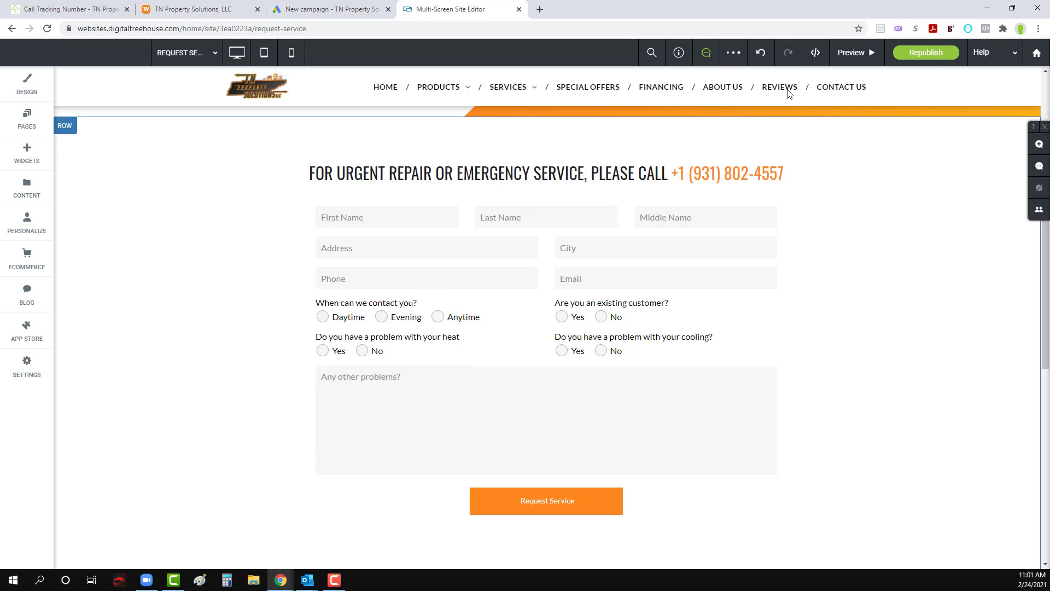
Step: Republish the site with the form redirects and dismiss the publish dialog
{"action": "left_click", "coordinate": [925, 53]}
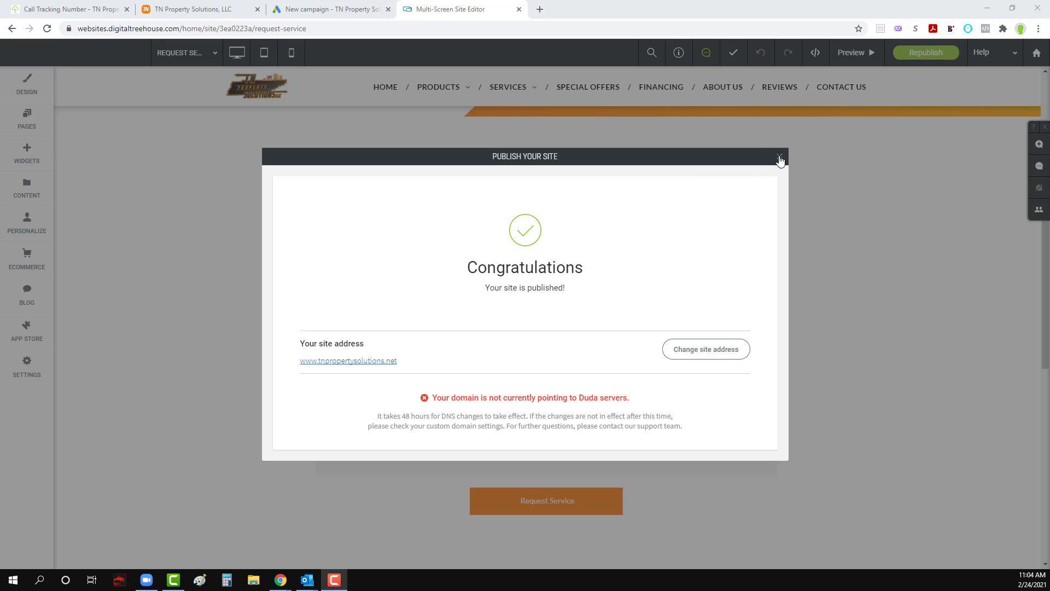
{"action": "left_click", "coordinate": [780, 158]}
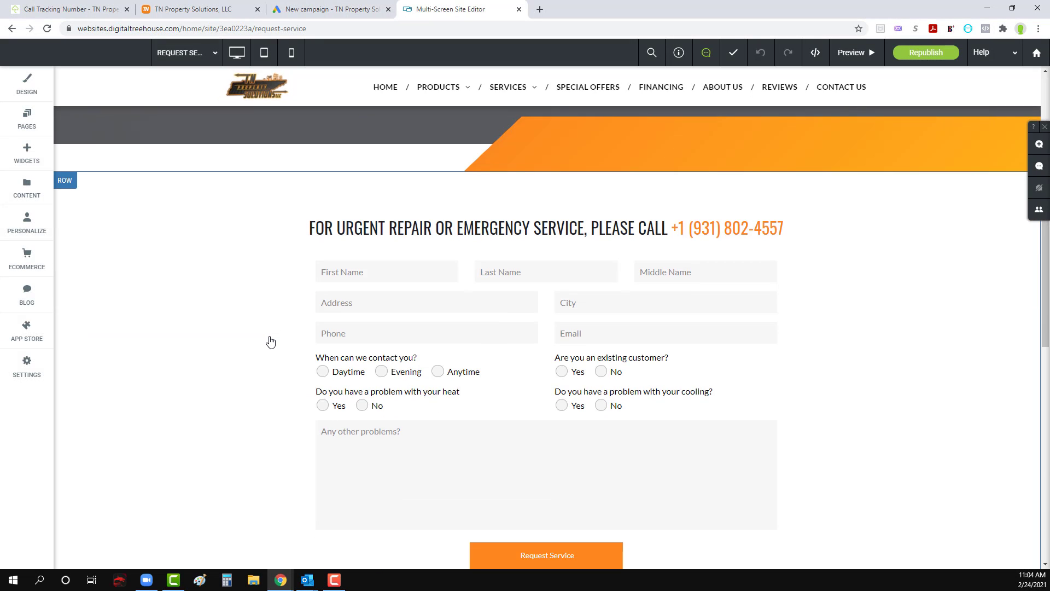
Step: Check the submission recipients configured for the Request Service form
{"action": "left_click", "coordinate": [502, 372]}
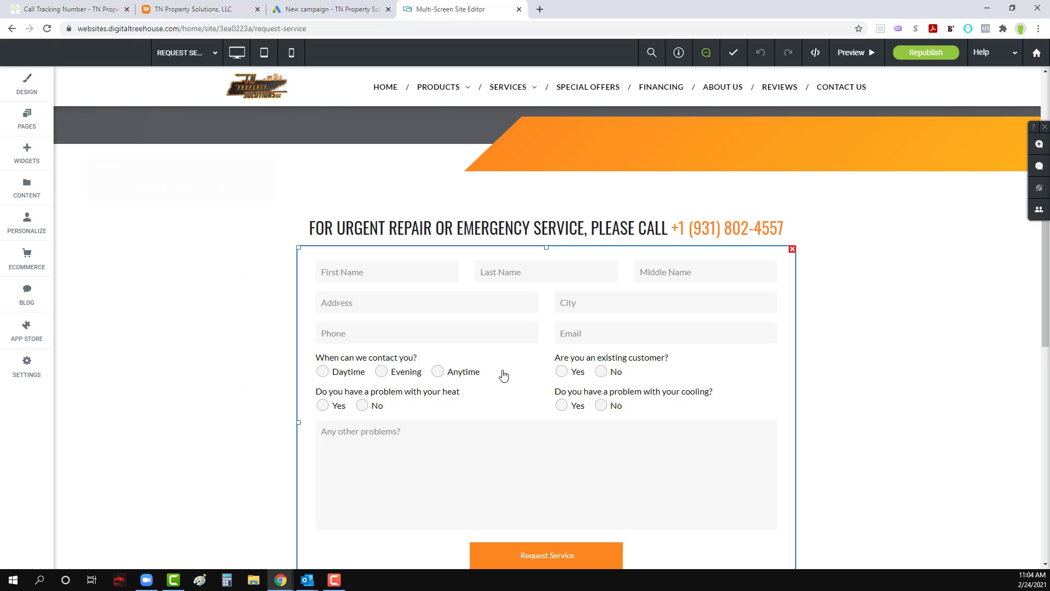
{"action": "left_click", "coordinate": [175, 215]}
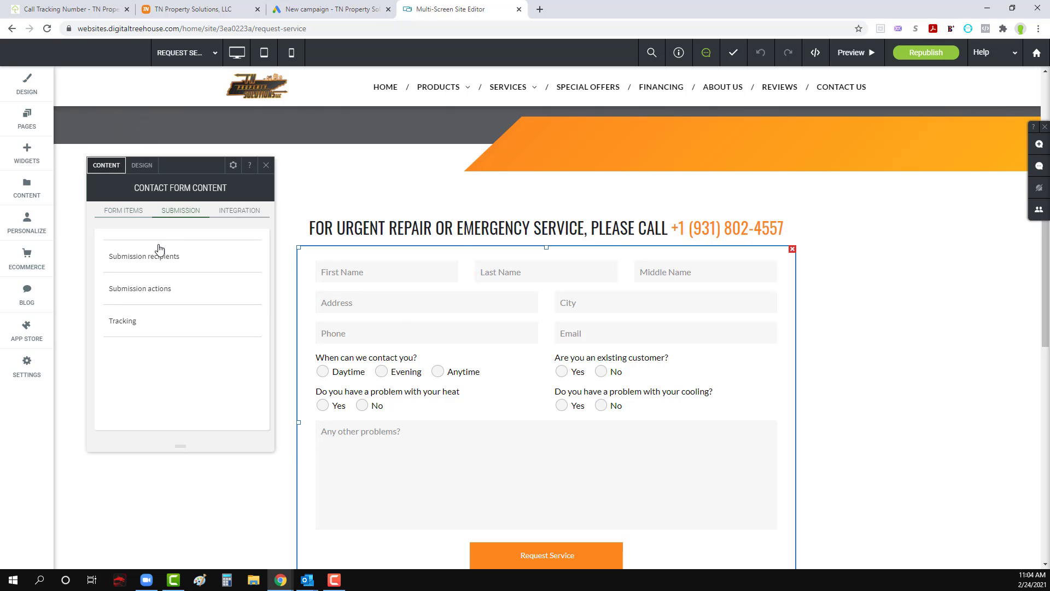
{"action": "left_click", "coordinate": [157, 252]}
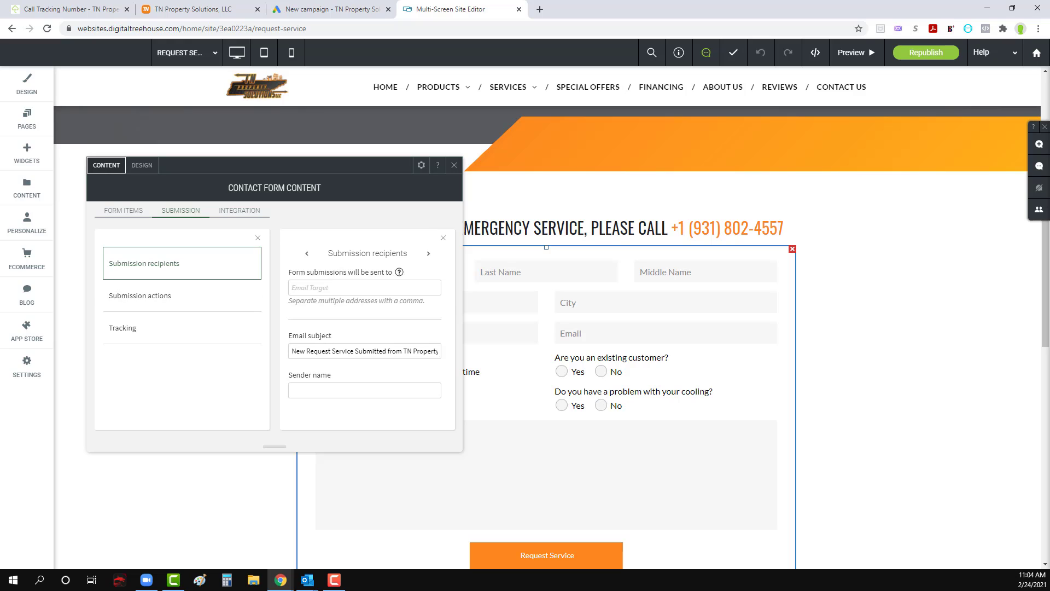
{"action": "key", "text": "alt+Tab"}
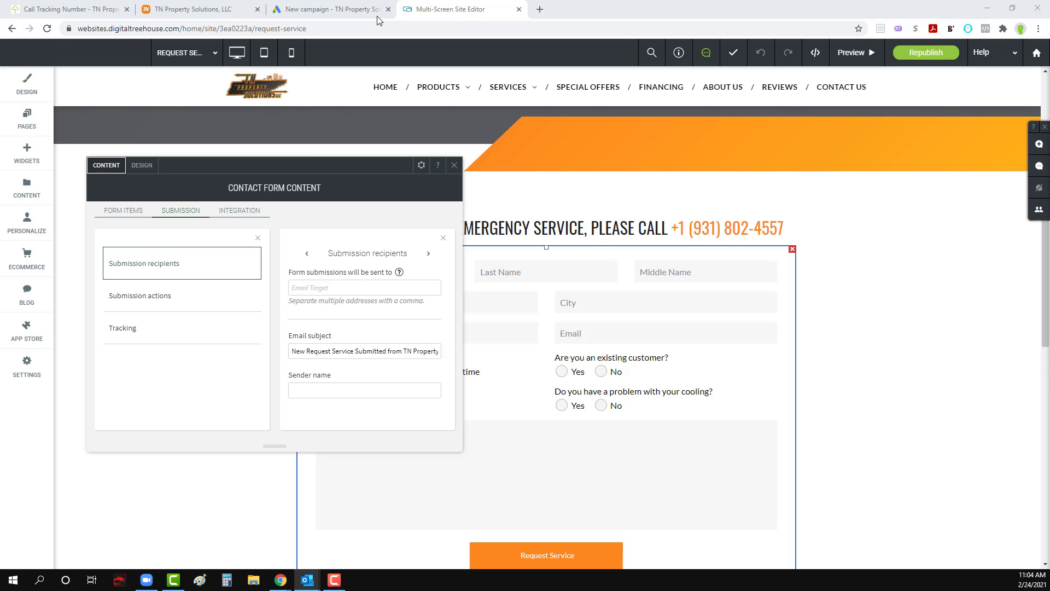
Step: Close the site editor tab, republish the site from the separate editor window, maximize that window and dismiss the publish dialog
{"action": "left_click", "coordinate": [519, 9]}
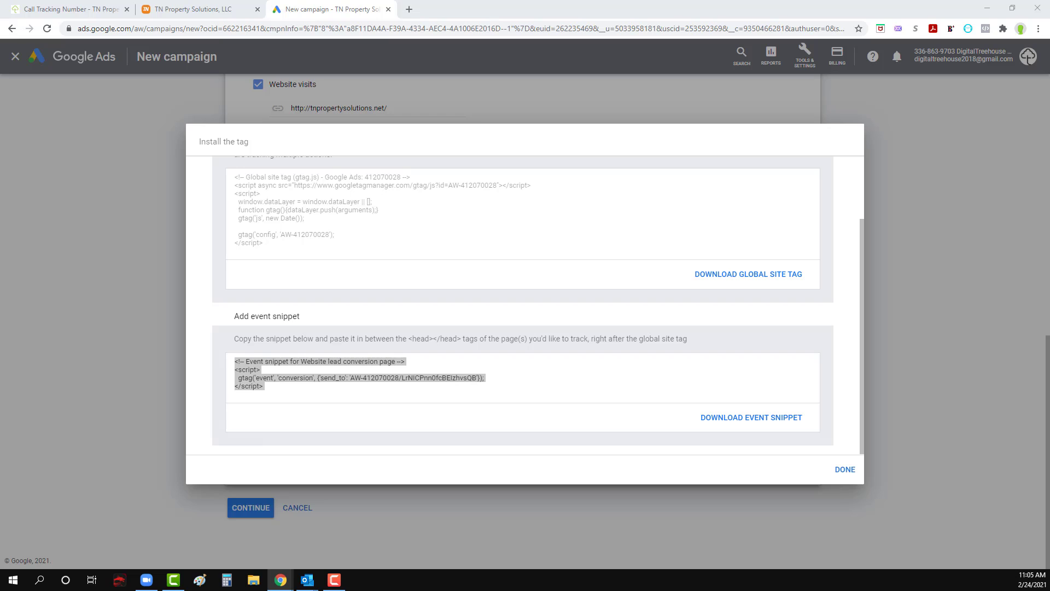
{"action": "left_click_drag", "start_coordinate": [0, 230], "coordinate": [652, 38]}
{"action": "left_click", "coordinate": [876, 89]}
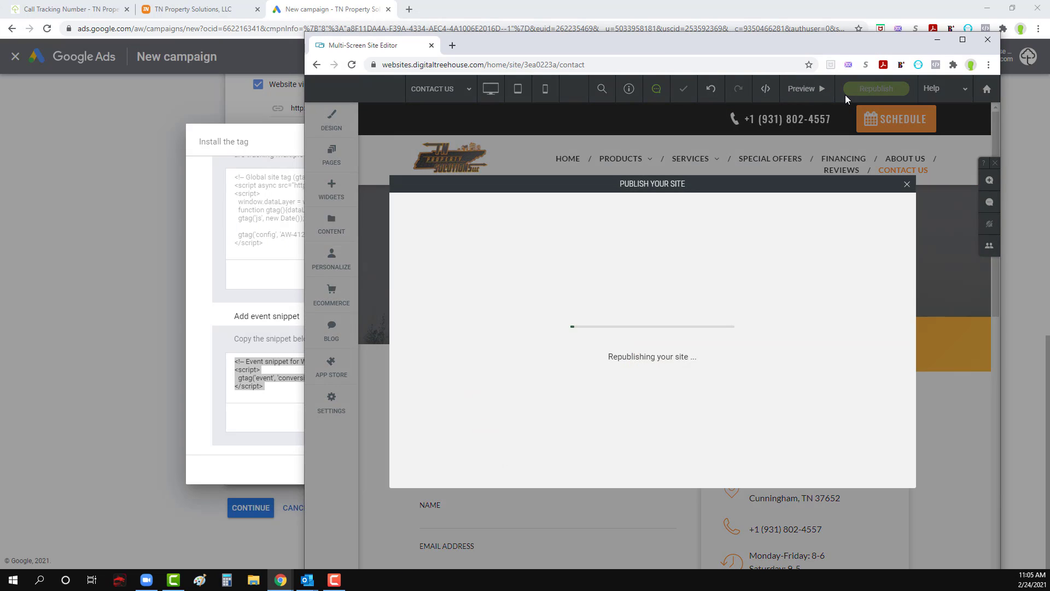
{"action": "left_click", "coordinate": [963, 39]}
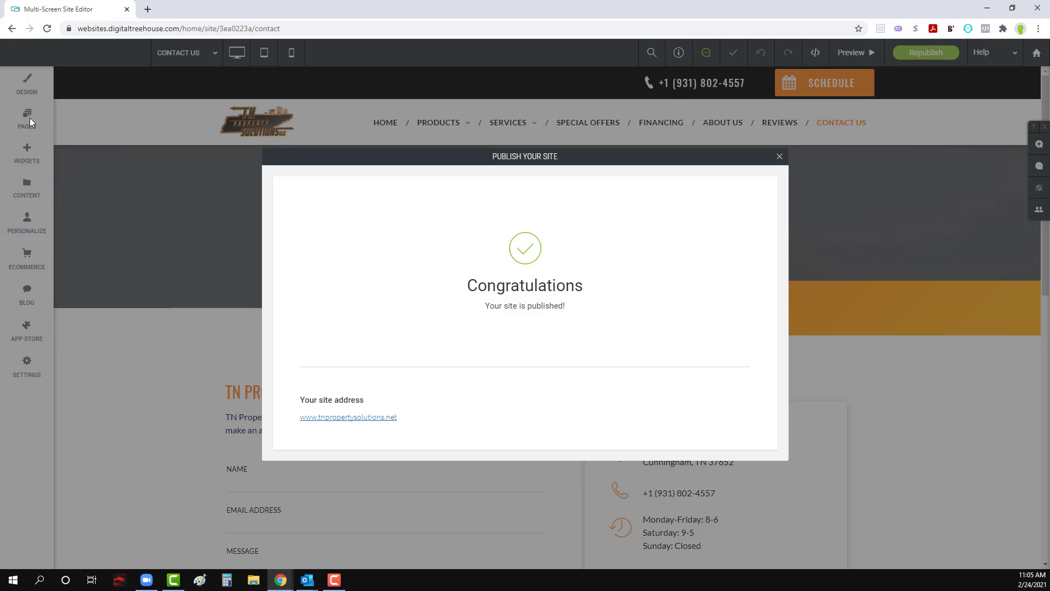
{"action": "left_click", "coordinate": [780, 156]}
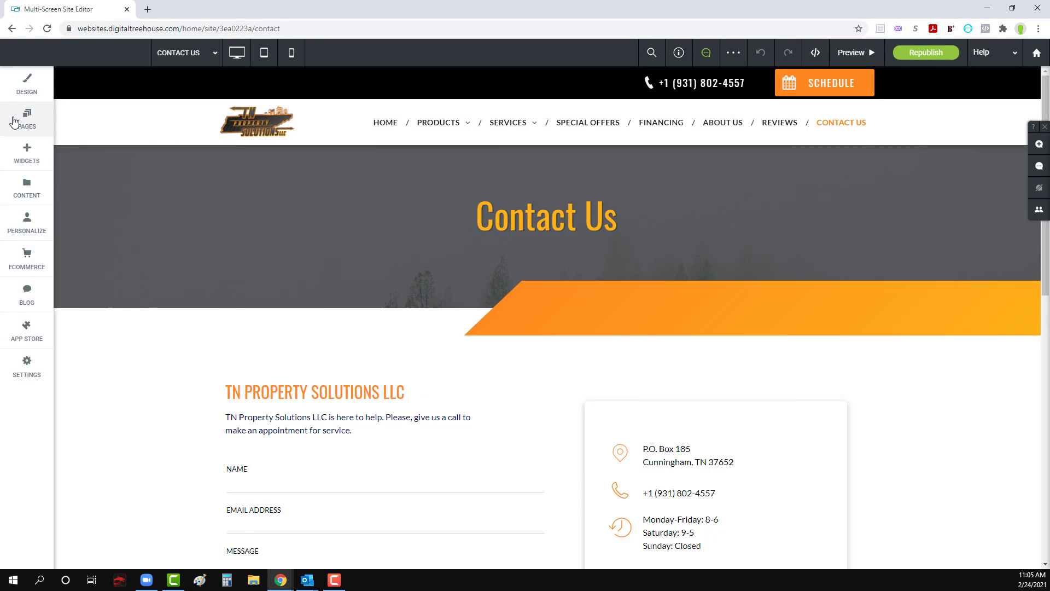
Step: Open the Home page in the site editor and look through it down to the footer for contact forms
{"action": "left_click", "coordinate": [15, 121]}
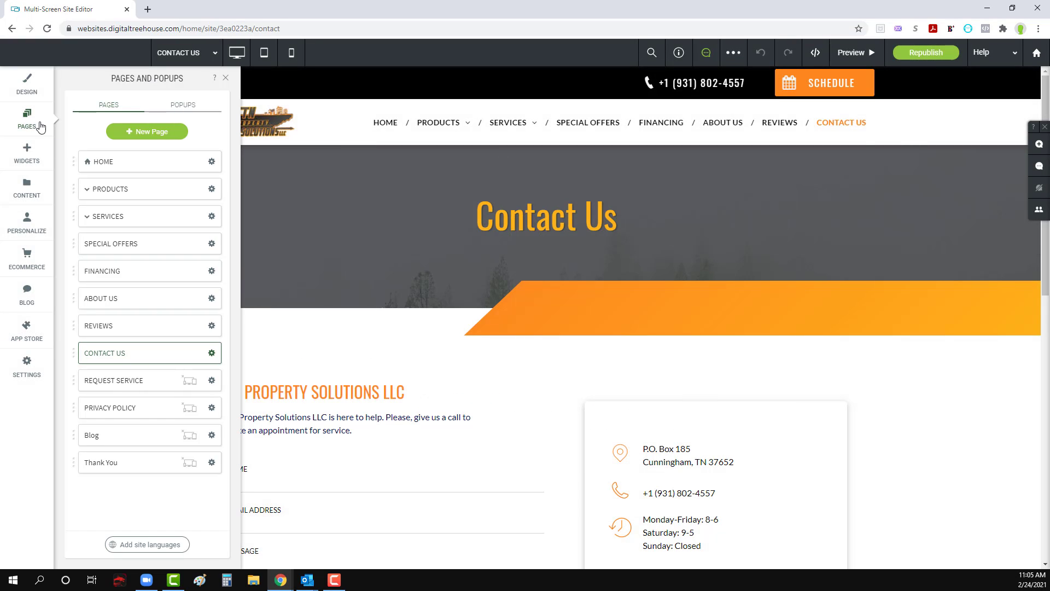
{"action": "left_click", "coordinate": [110, 163]}
{"action": "scroll", "coordinate": [562, 353], "scroll_direction": "down", "scroll_amount": 5}
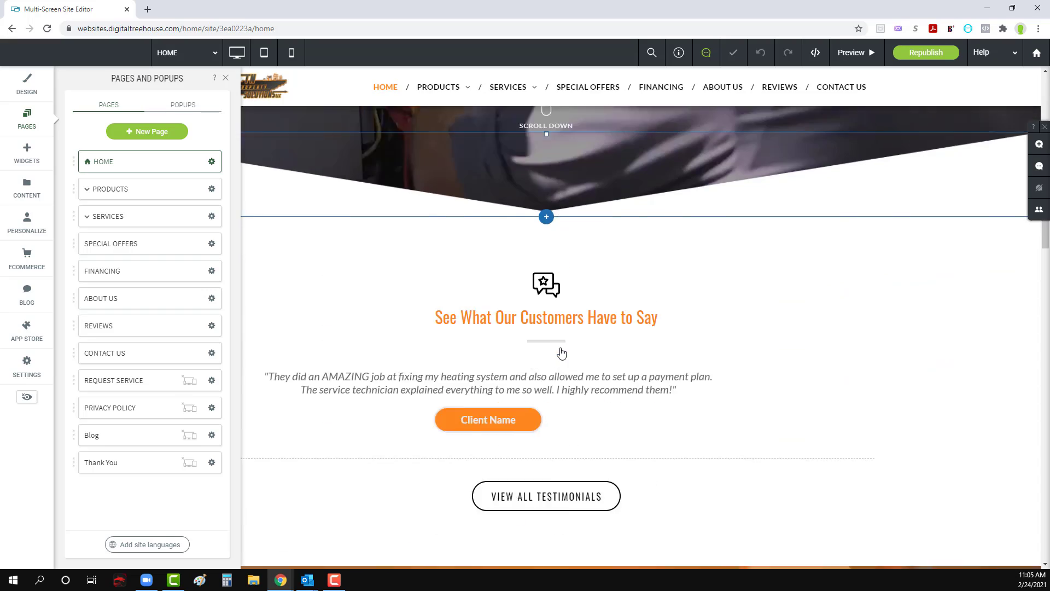
{"action": "scroll", "coordinate": [634, 441], "scroll_direction": "down", "scroll_amount": 2}
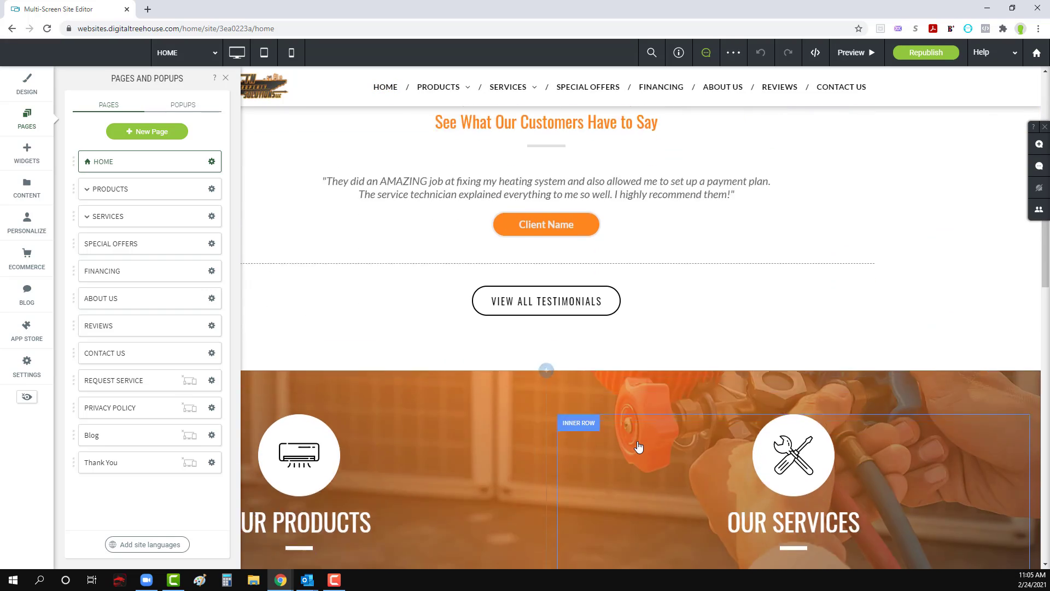
{"action": "scroll", "coordinate": [638, 447], "scroll_direction": "down", "scroll_amount": 8}
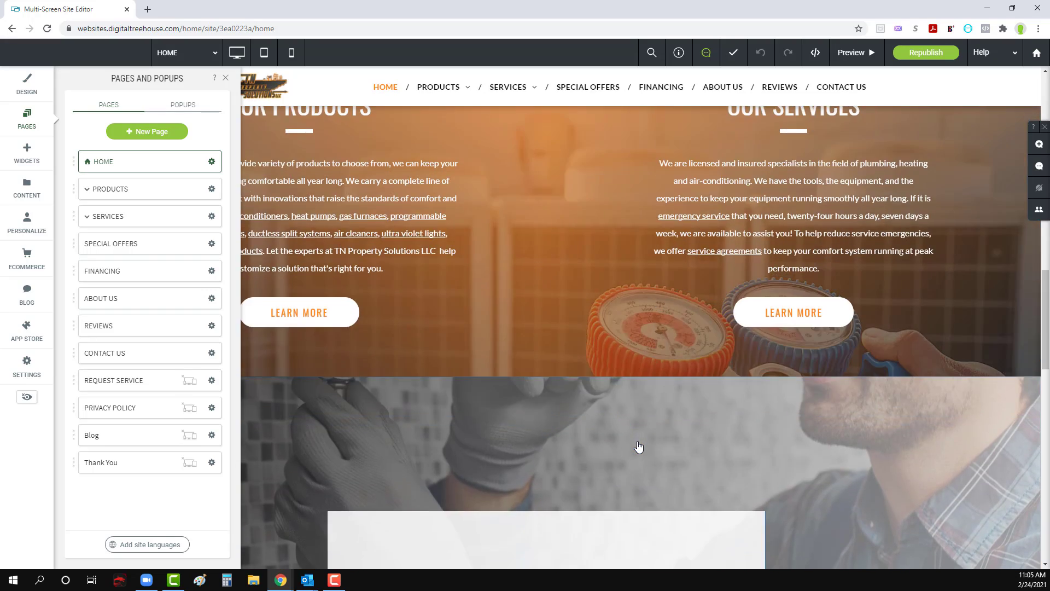
{"action": "scroll", "coordinate": [638, 447], "scroll_direction": "down", "scroll_amount": 15}
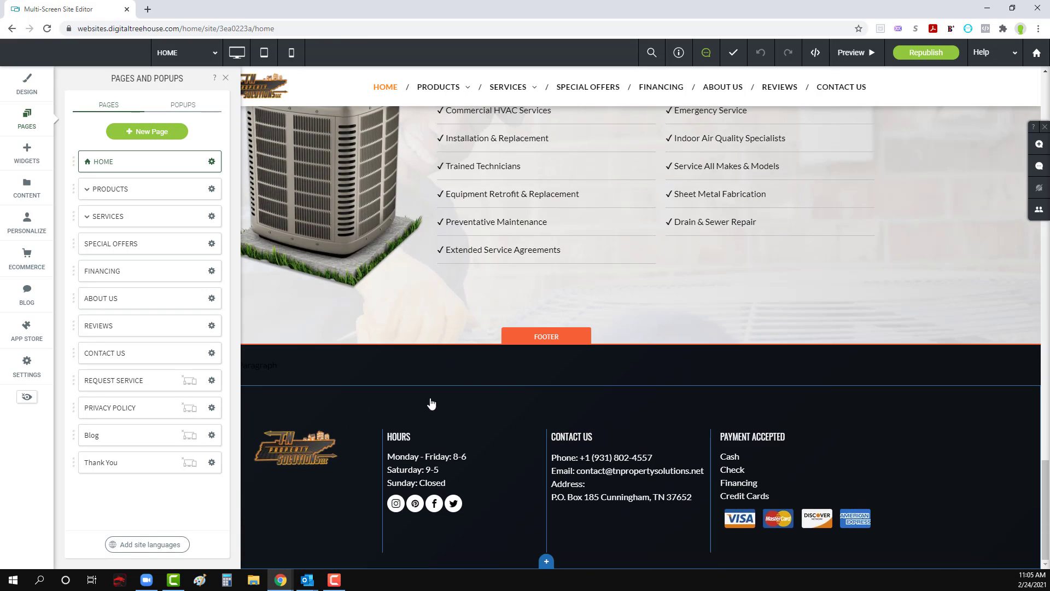
Step: Finish the tag installation instructions for the Website lead conversion and continue to the new campaign's settings
{"action": "scroll", "coordinate": [432, 402], "scroll_direction": "up", "scroll_amount": 20}
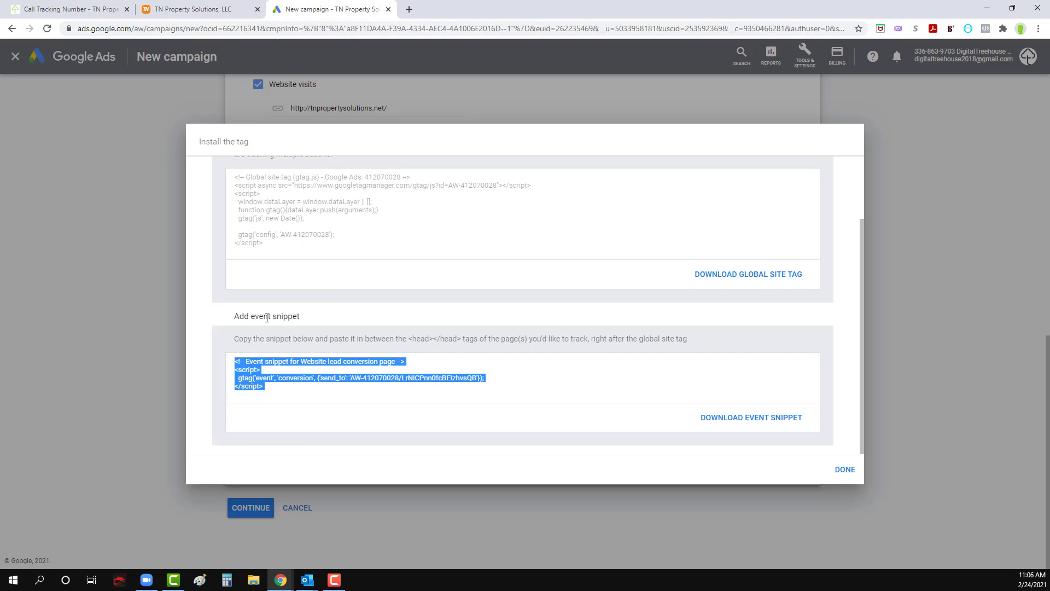
{"action": "left_click", "coordinate": [846, 470]}
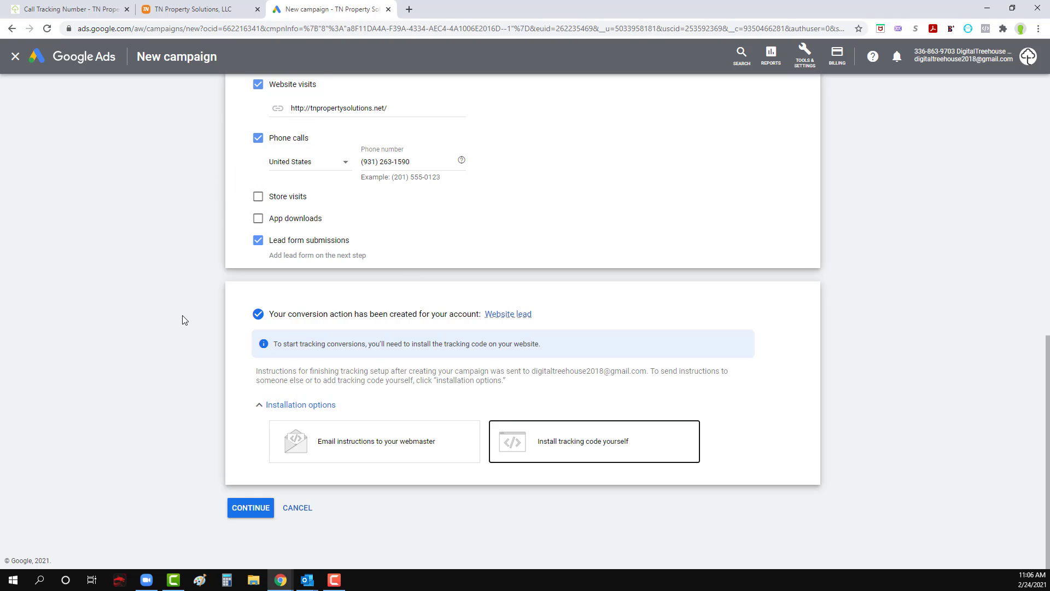
{"action": "scroll", "coordinate": [182, 315], "scroll_direction": "up", "scroll_amount": 4}
{"action": "scroll", "coordinate": [182, 315], "scroll_direction": "down", "scroll_amount": 4}
{"action": "left_click", "coordinate": [243, 512]}
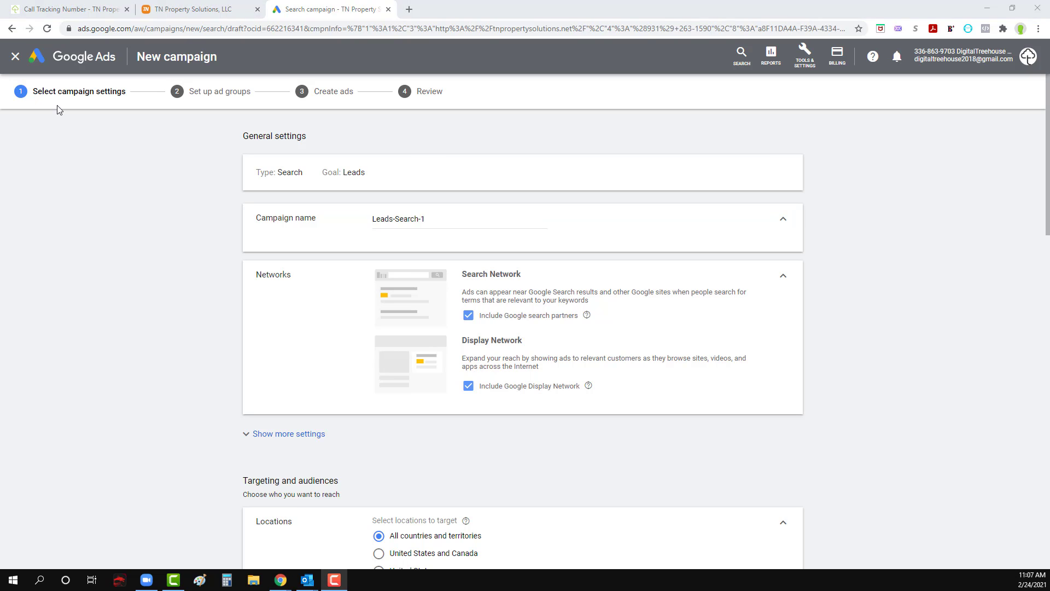
Step: Rename the campaign as Search Leads Campaign
{"action": "triple_click", "coordinate": [410, 218]}
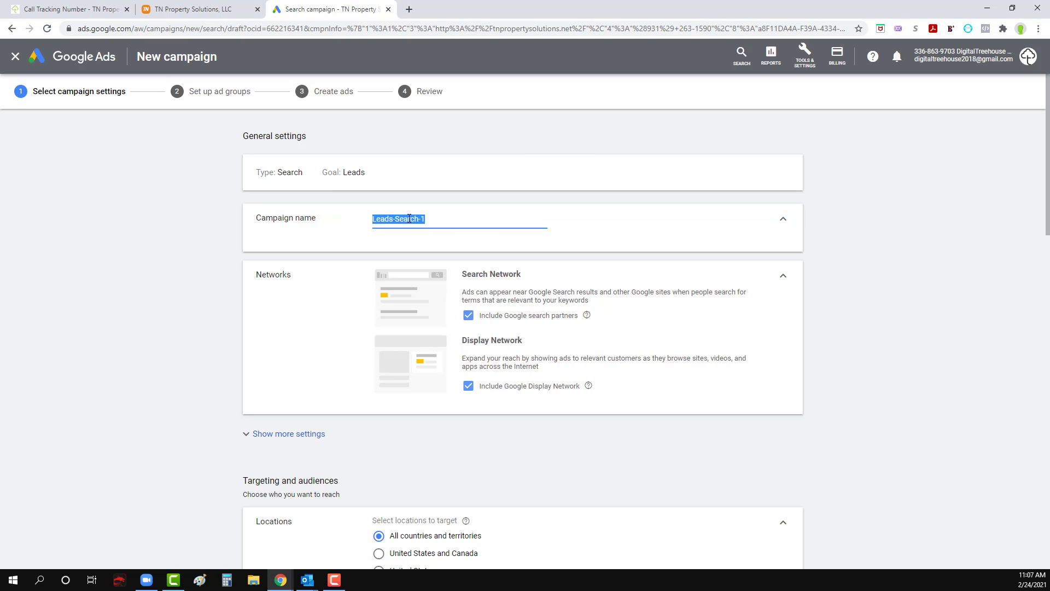
{"action": "type", "text": "Search Leads Campaign"}
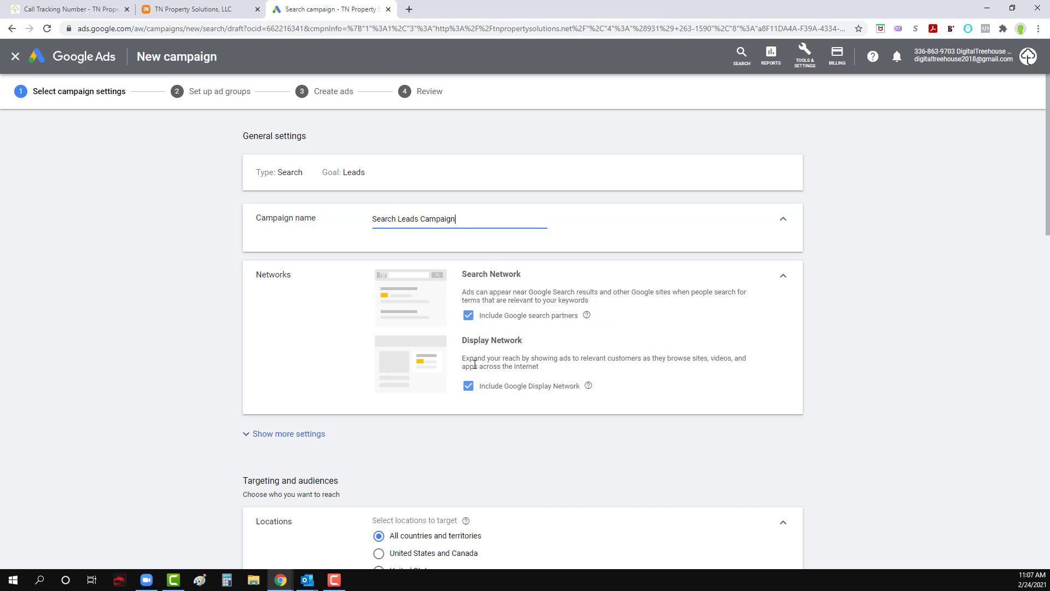
Step: Exclude the Google Display Network and Google search partners from the campaign's networks
{"action": "left_click", "coordinate": [469, 386]}
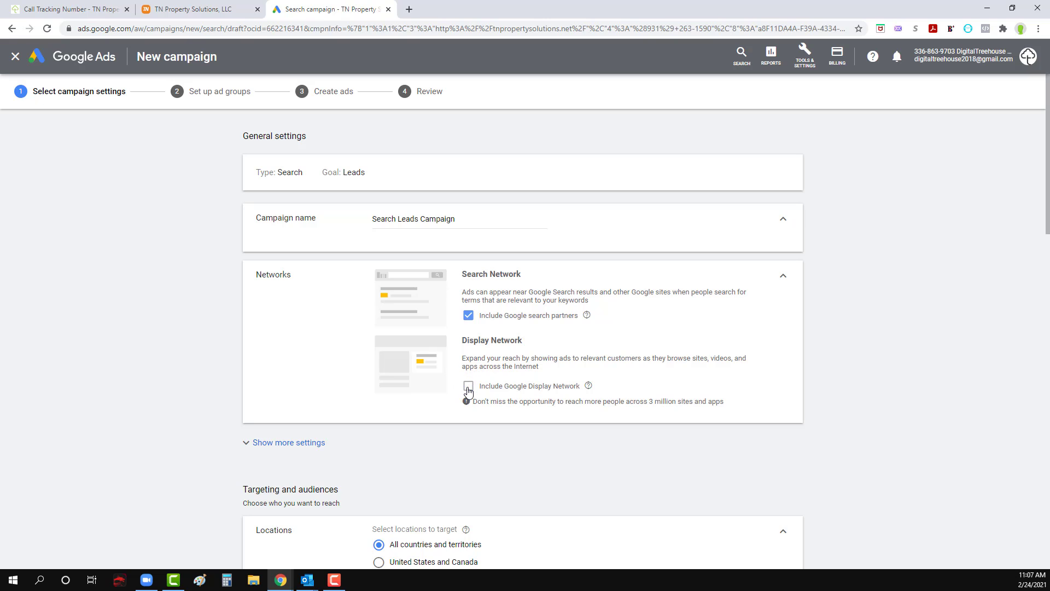
{"action": "left_click", "coordinate": [470, 317]}
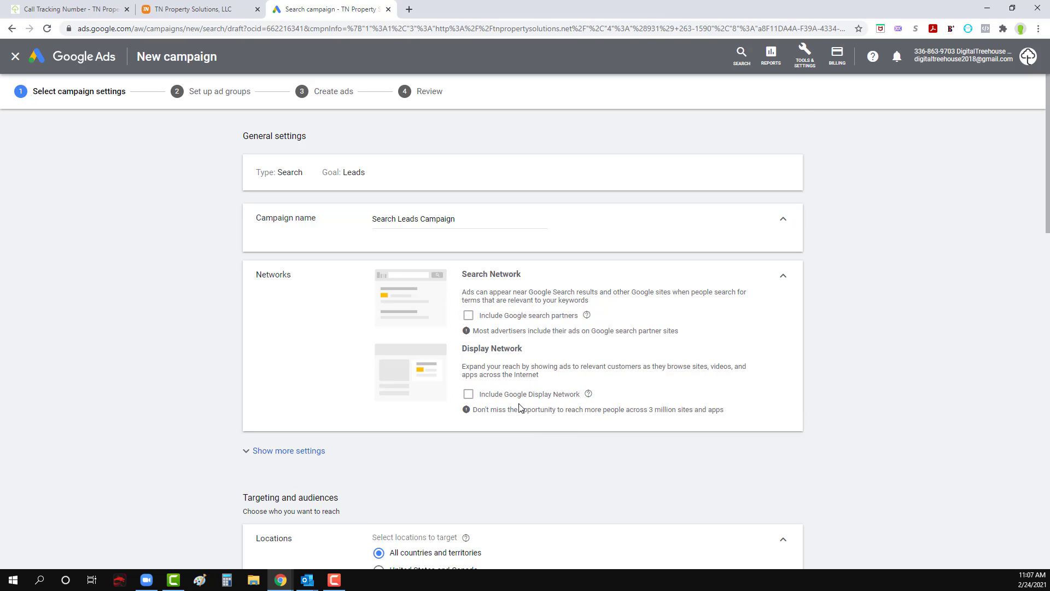
{"action": "scroll", "coordinate": [520, 410], "scroll_direction": "down", "scroll_amount": 2}
{"action": "scroll", "coordinate": [520, 405], "scroll_direction": "up", "scroll_amount": 1}
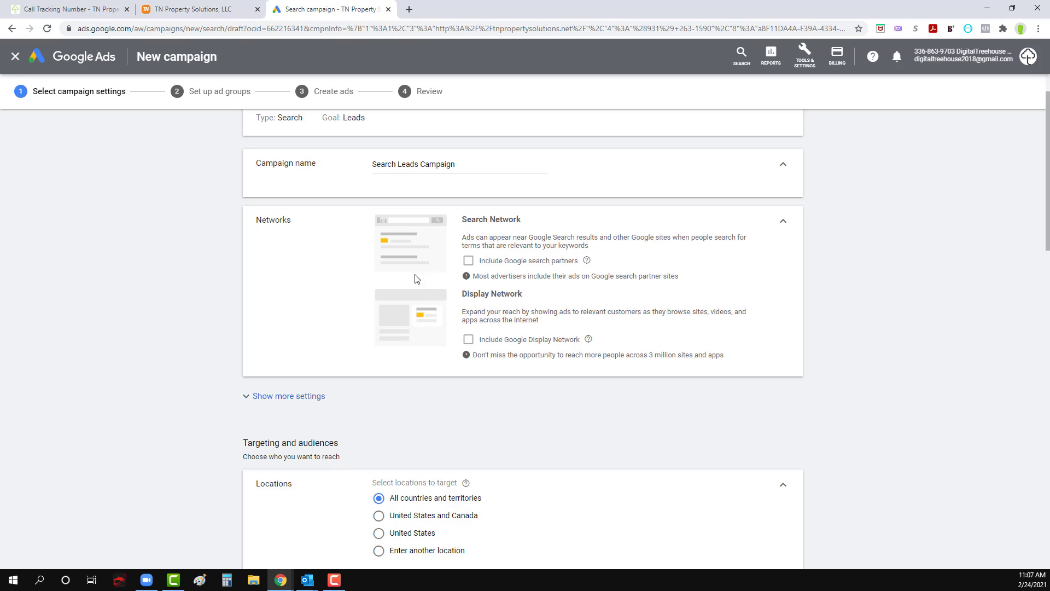
{"action": "scroll", "coordinate": [438, 268], "scroll_direction": "up", "scroll_amount": 1}
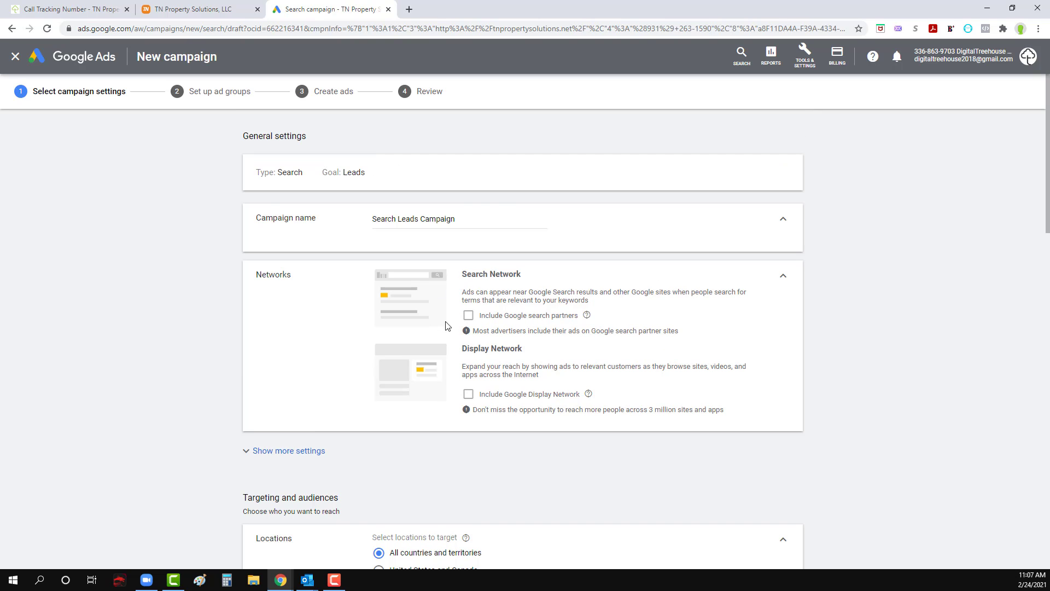
Step: Set the campaign's location targeting to Enter another location
{"action": "scroll", "coordinate": [447, 326], "scroll_direction": "down", "scroll_amount": 1}
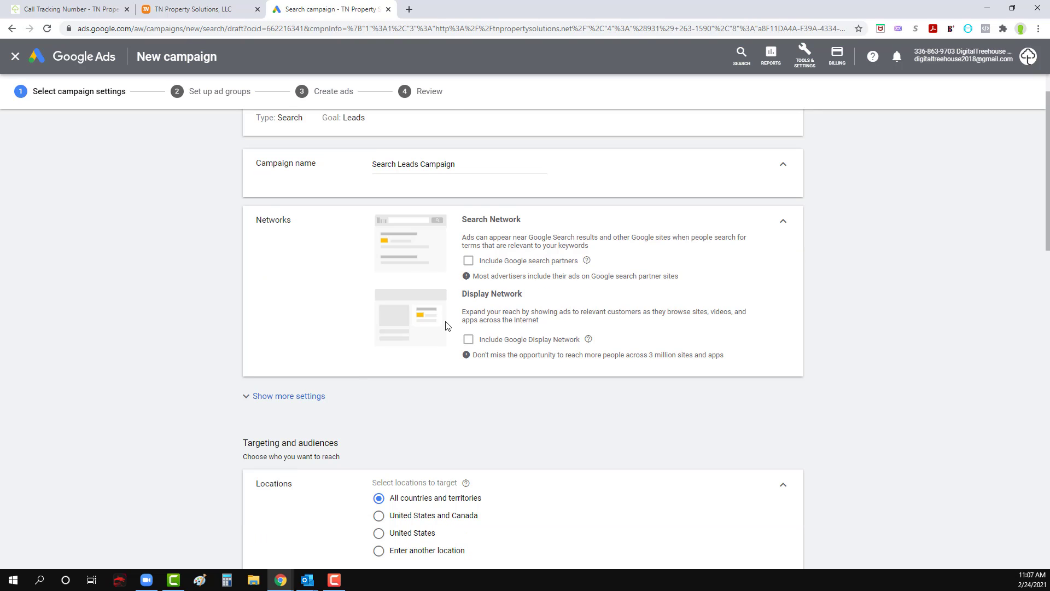
{"action": "scroll", "coordinate": [448, 326], "scroll_direction": "down", "scroll_amount": 2}
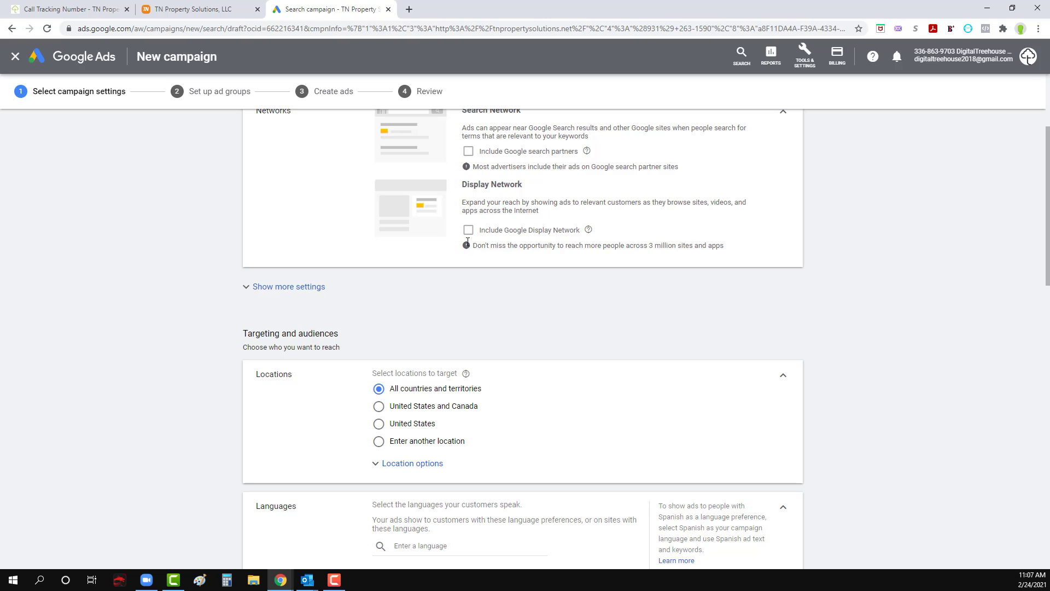
{"action": "scroll", "coordinate": [473, 311], "scroll_direction": "down", "scroll_amount": 3}
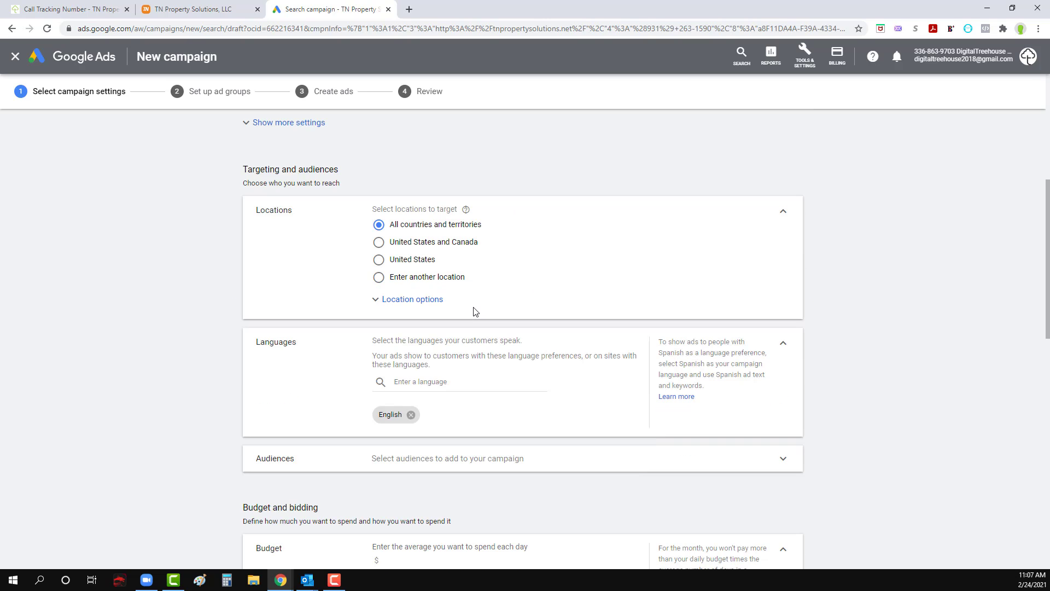
{"action": "scroll", "coordinate": [495, 203], "scroll_direction": "up", "scroll_amount": 4}
{"action": "scroll", "coordinate": [490, 241], "scroll_direction": "down", "scroll_amount": 2}
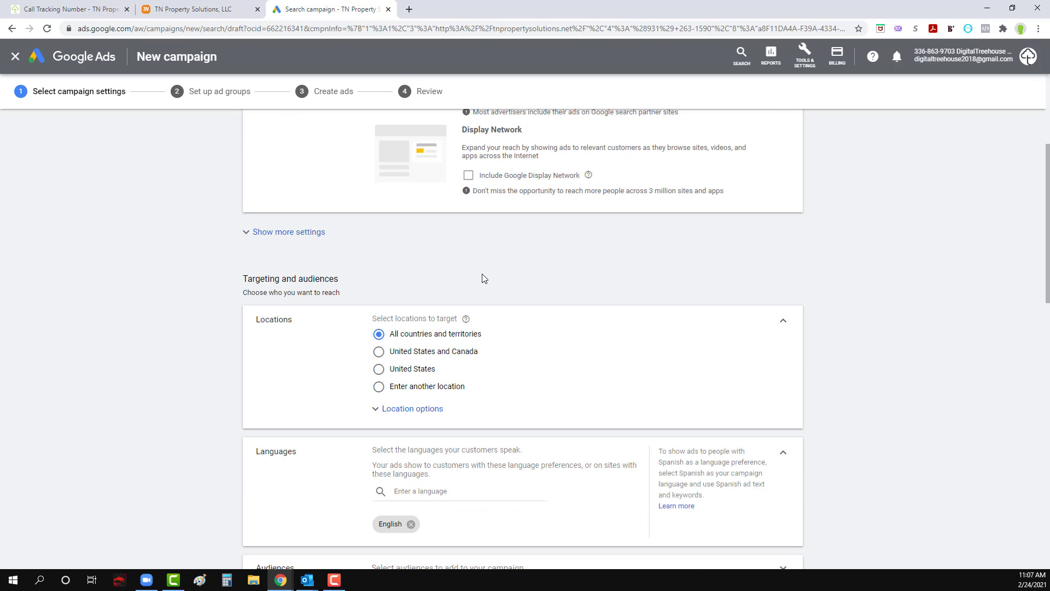
{"action": "scroll", "coordinate": [481, 276], "scroll_direction": "down", "scroll_amount": 1}
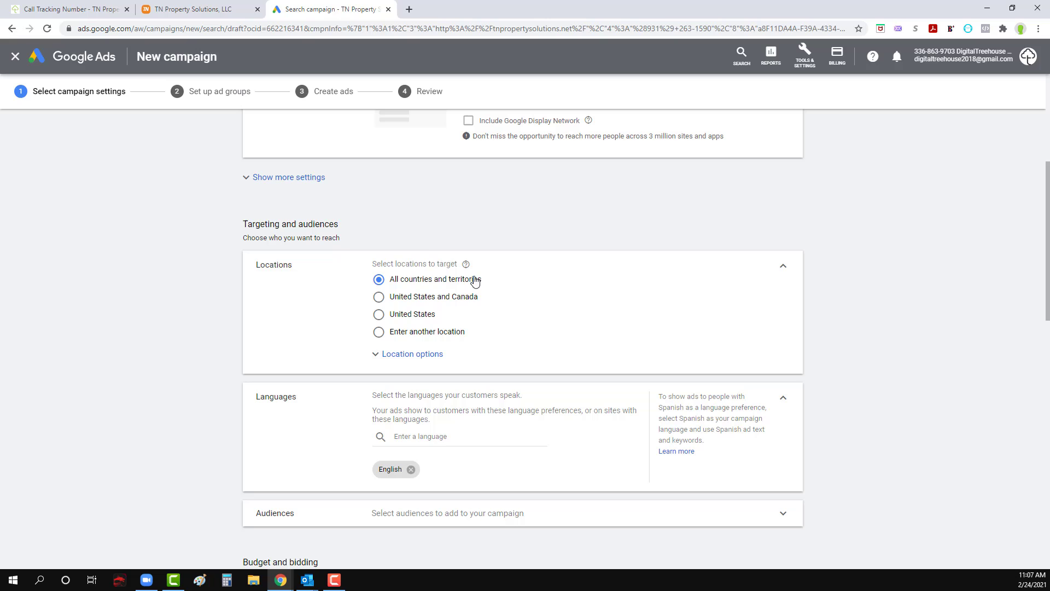
{"action": "left_click", "coordinate": [379, 335]}
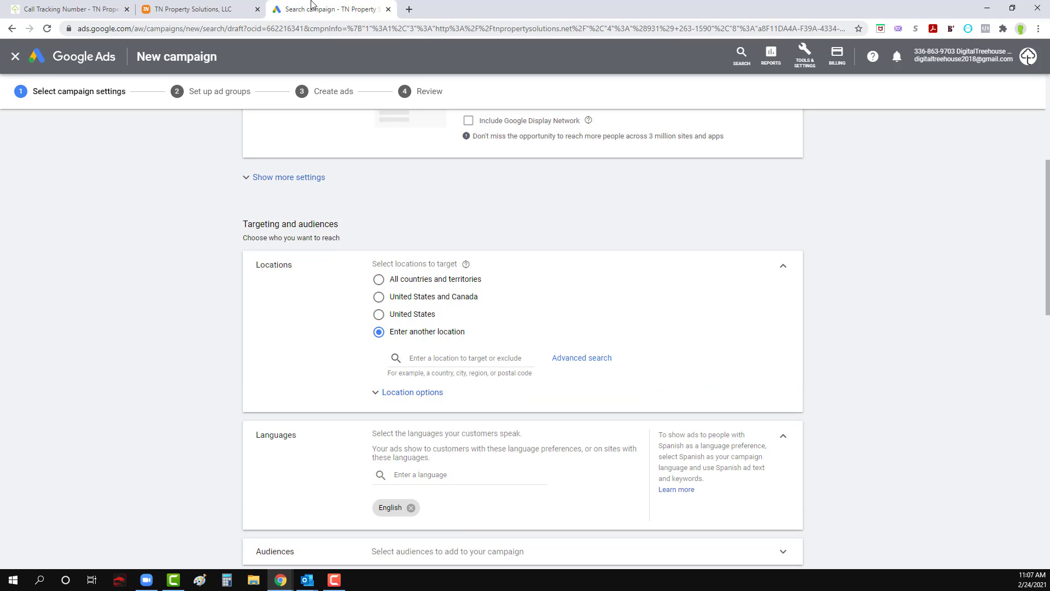
Step: Find the company's address in the TN Property Solutions website footer and copy its city, state and ZIP code
{"action": "left_click", "coordinate": [218, 8]}
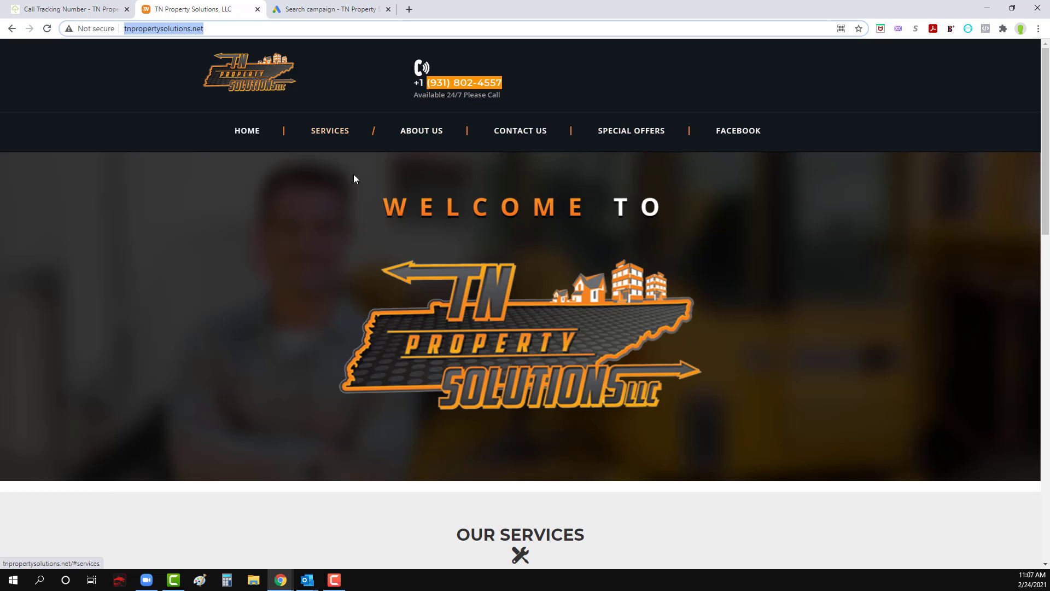
{"action": "scroll", "coordinate": [427, 328], "scroll_direction": "down", "scroll_amount": 5}
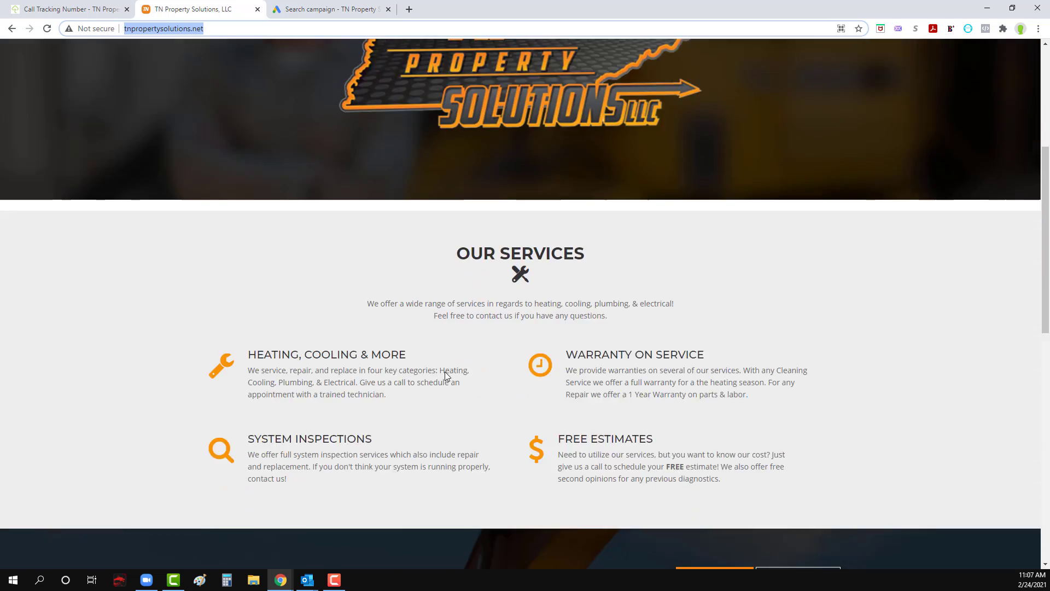
{"action": "scroll", "coordinate": [445, 375], "scroll_direction": "down", "scroll_amount": 15}
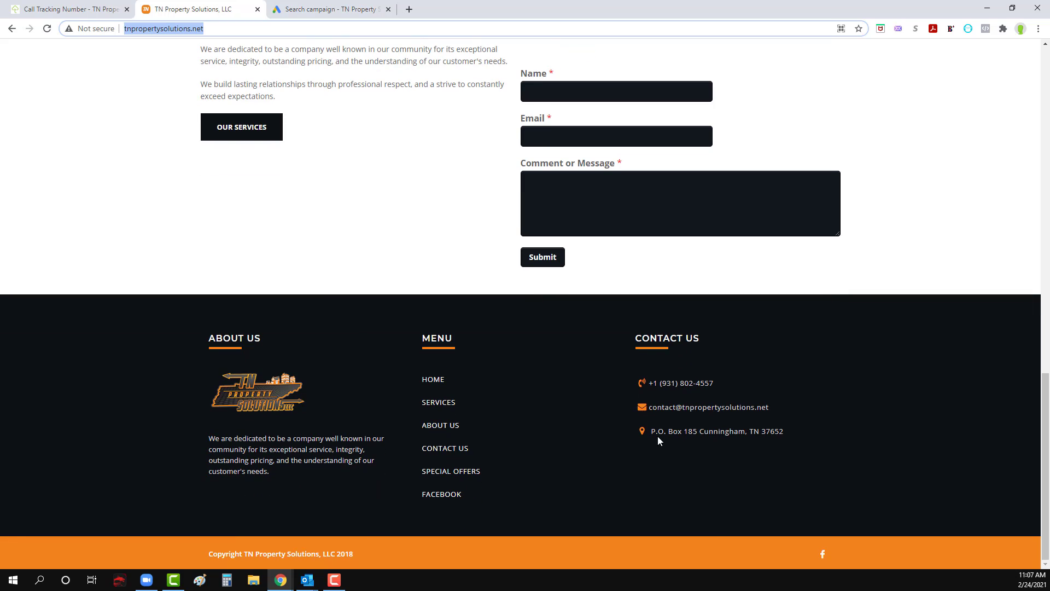
{"action": "left_click_drag", "start_coordinate": [700, 431], "coordinate": [788, 431]}
{"action": "key", "text": "ctrl+c"}
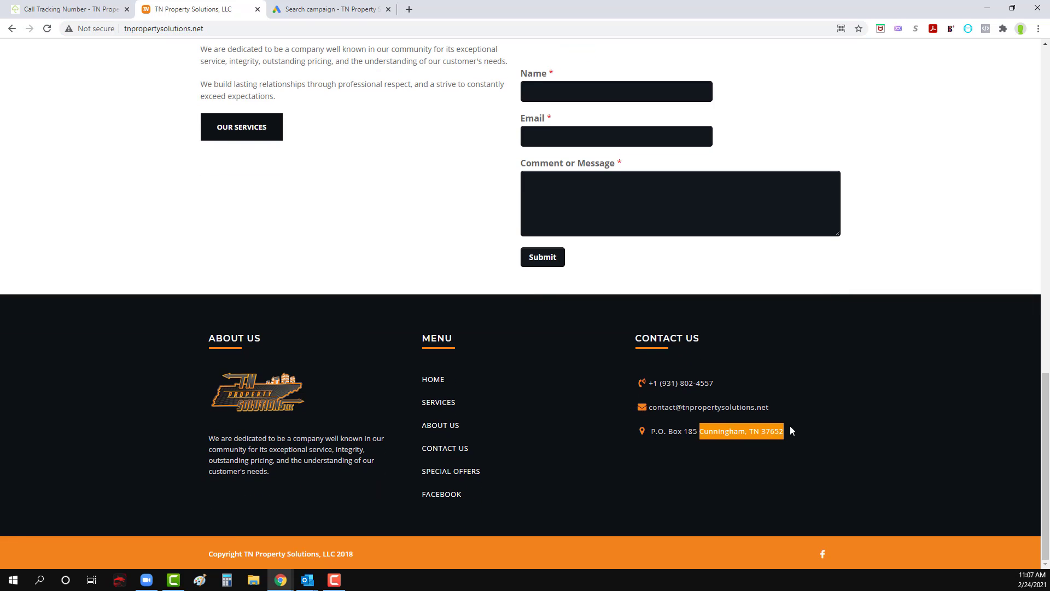
Step: Search Google for the copied city, state and ZIP code in a new tab and open the town's map
{"action": "left_click", "coordinate": [409, 9]}
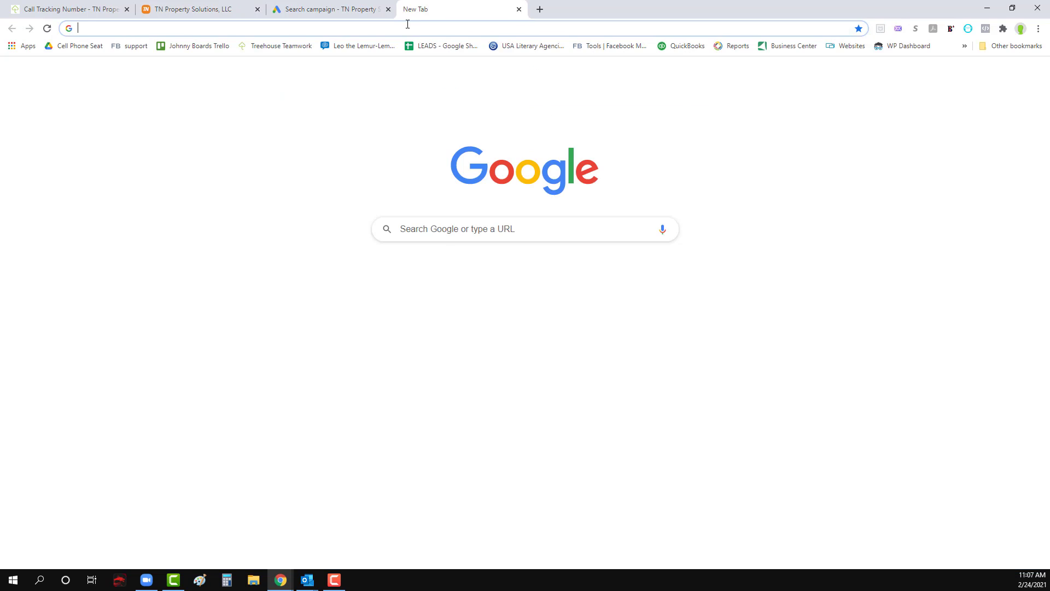
{"action": "key", "text": "ctrl+v"}
{"action": "key", "text": "Return"}
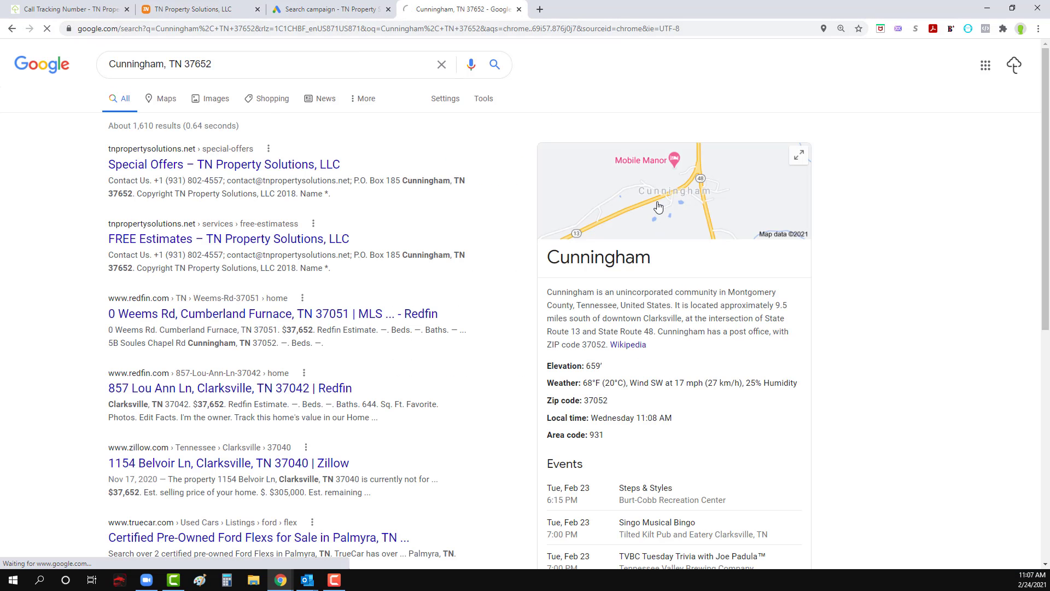
{"action": "left_click", "coordinate": [658, 206]}
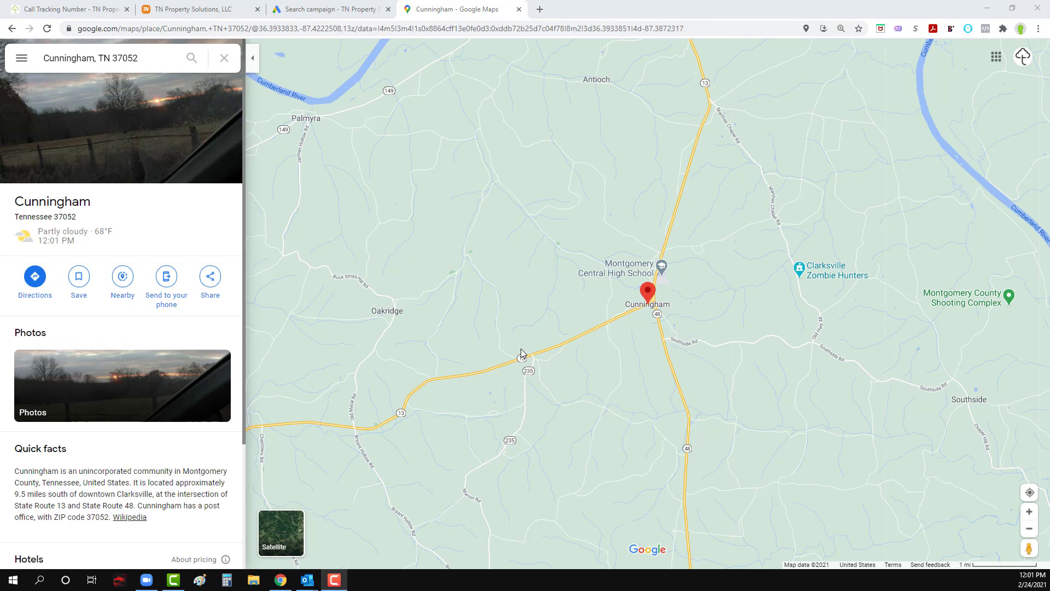
Step: Zoom the map out from the company's town to a regional view that takes in Clarksville and Nashville
{"action": "left_click", "coordinate": [1032, 531]}
{"action": "left_click", "coordinate": [1030, 529]}
{"action": "left_click", "coordinate": [1030, 529]}
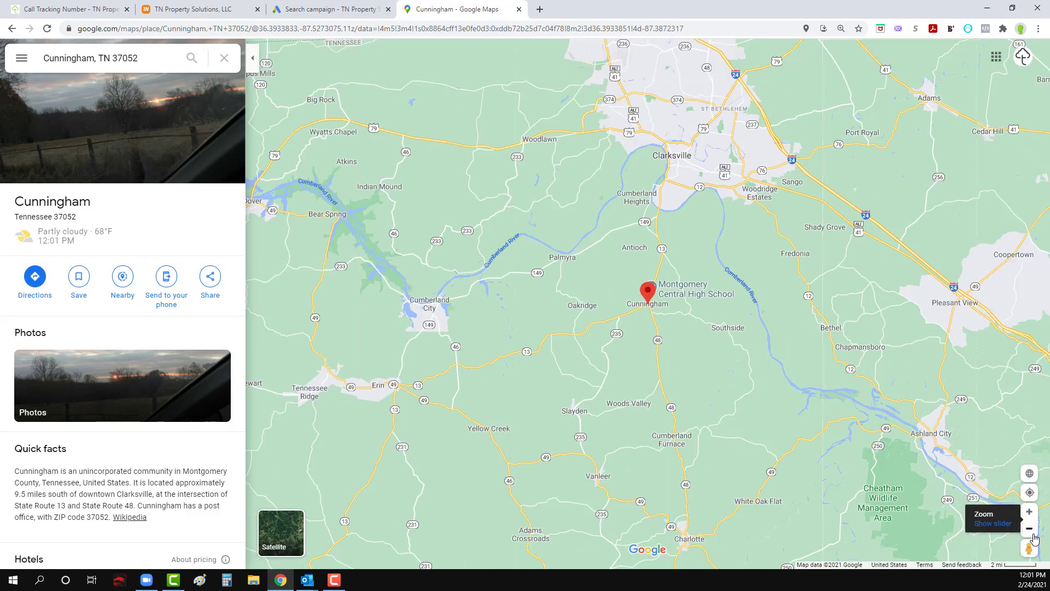
{"action": "left_click", "coordinate": [1030, 529]}
{"action": "left_click", "coordinate": [1032, 531]}
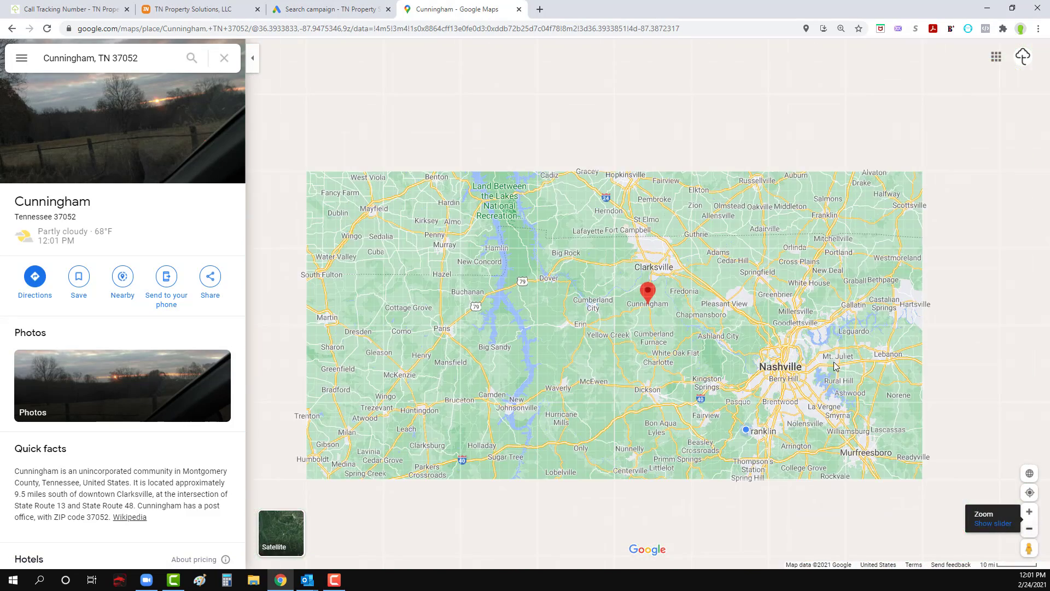
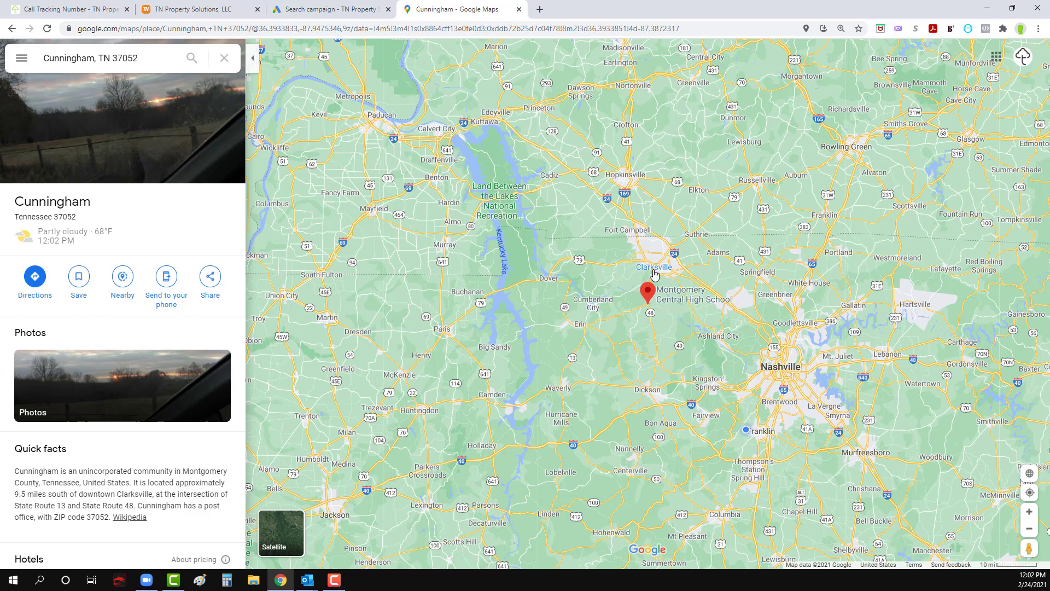
{"action": "left_click", "coordinate": [110, 10]}
{"action": "left_click", "coordinate": [182, 11]}
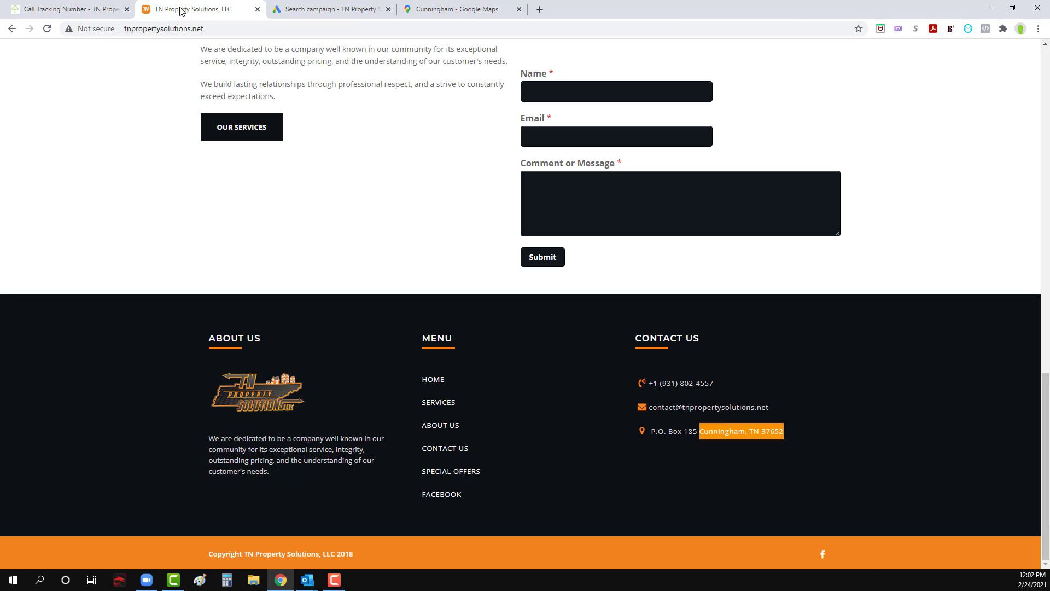
{"action": "left_click", "coordinate": [295, 12]}
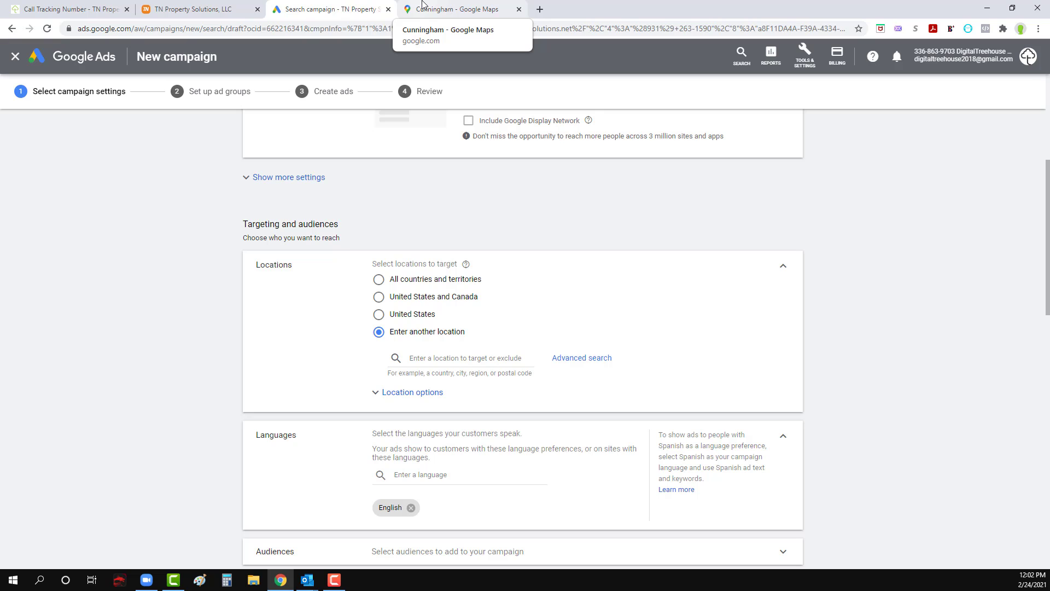
{"action": "left_click", "coordinate": [33, 9]}
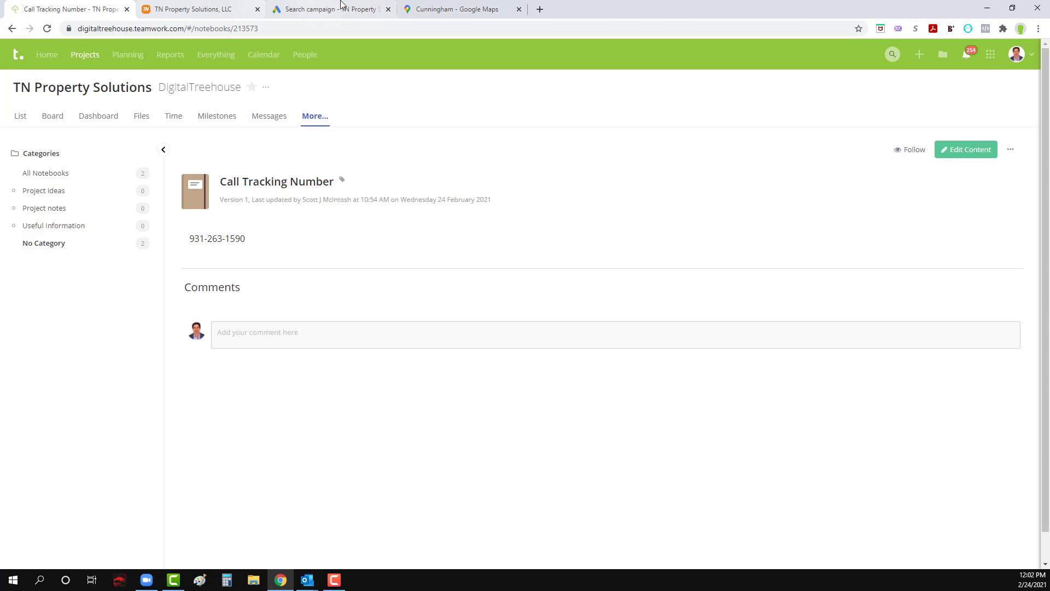
{"action": "left_click", "coordinate": [467, 7]}
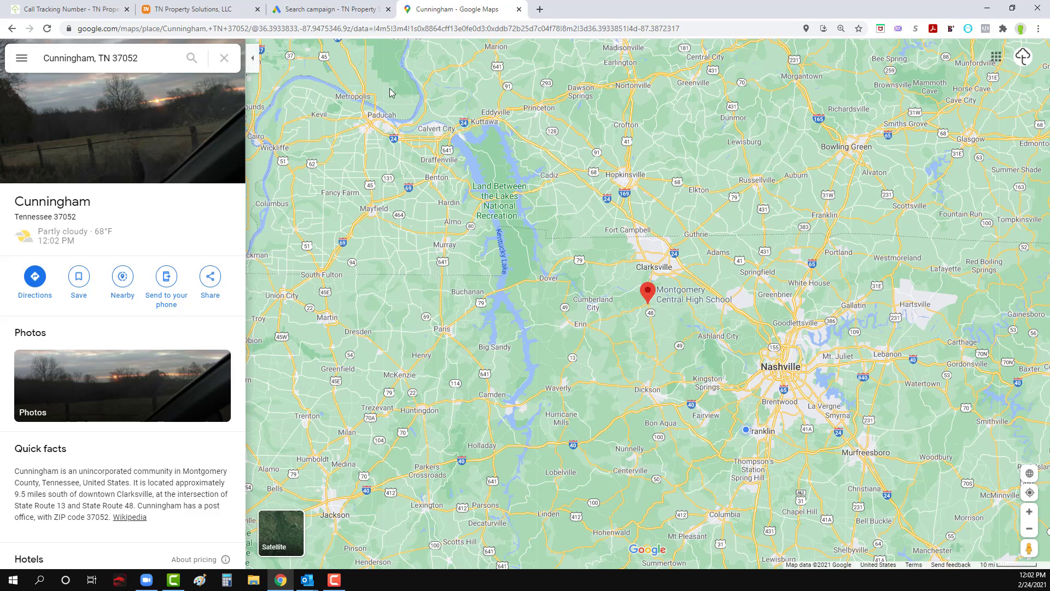
{"action": "left_click", "coordinate": [331, 6]}
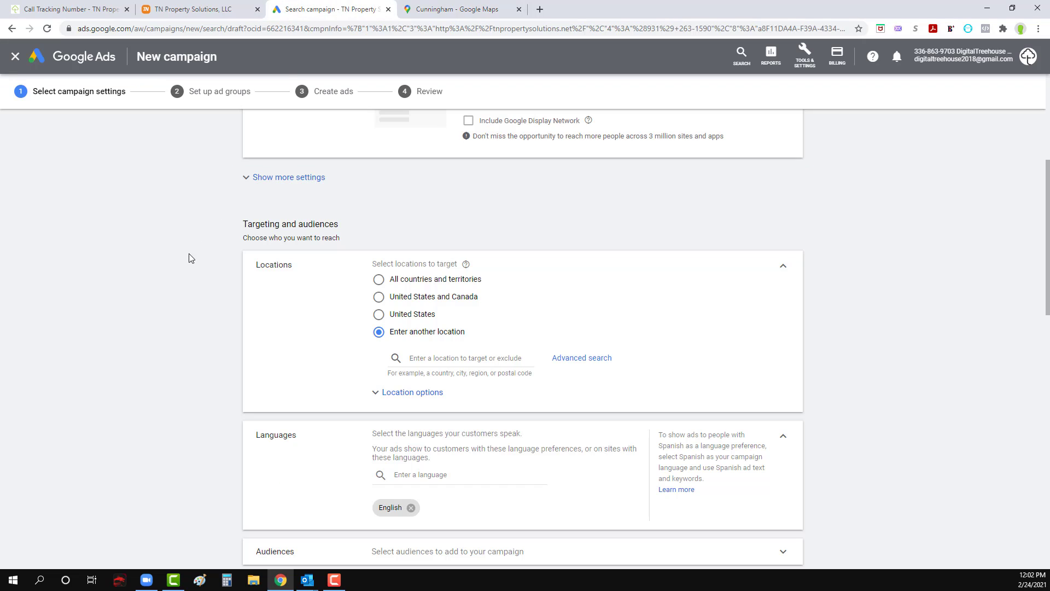
{"action": "left_click", "coordinate": [446, 8]}
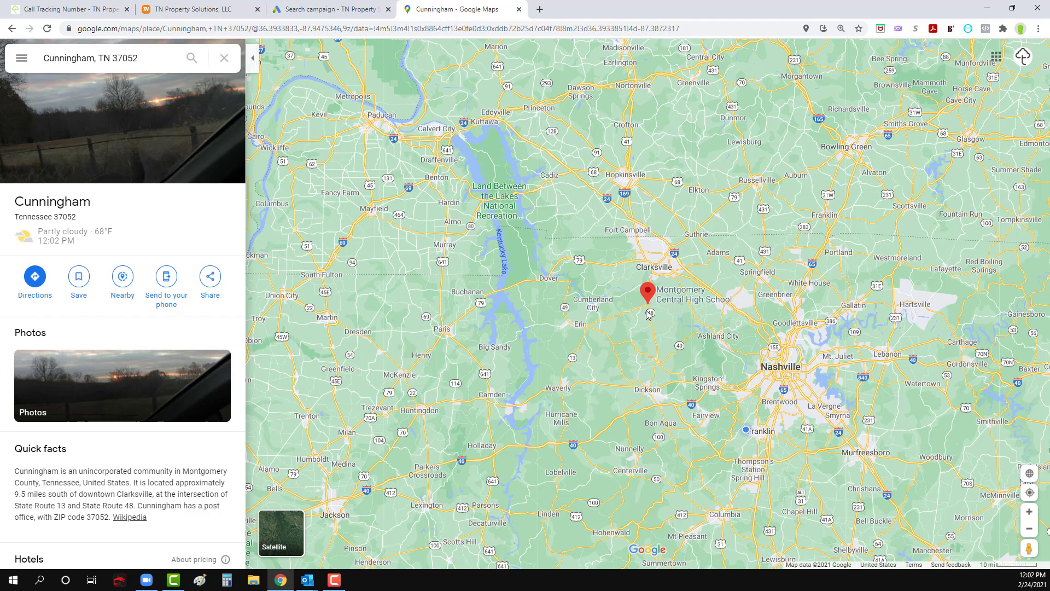
{"action": "left_click", "coordinate": [281, 5]}
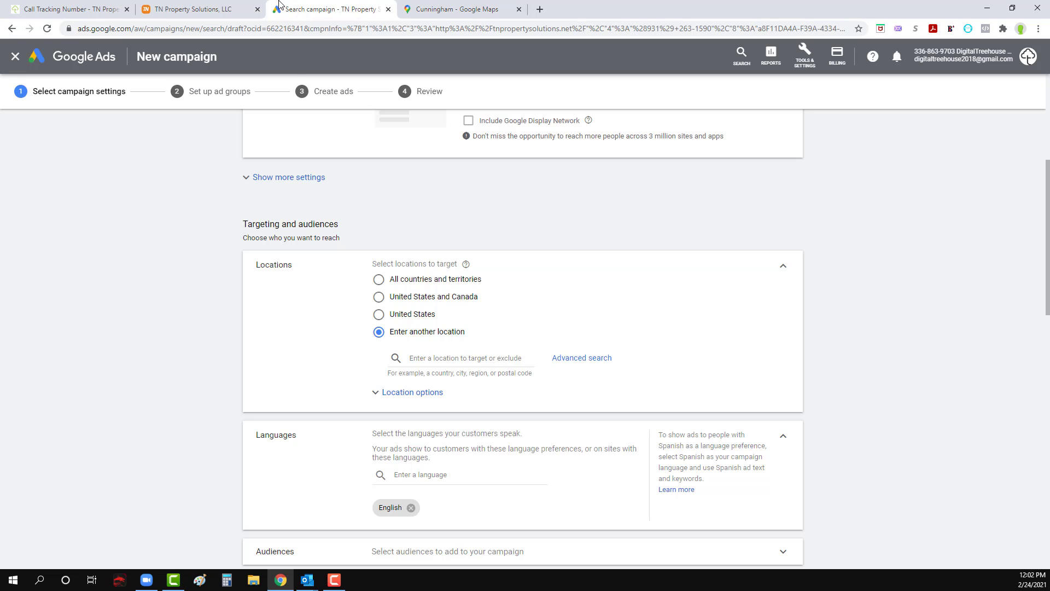
Step: Use the advanced location search to target a 20 mi radius around Clarksville, TN, and save it to the campaign
{"action": "left_click", "coordinate": [438, 360]}
{"action": "left_click", "coordinate": [577, 359]}
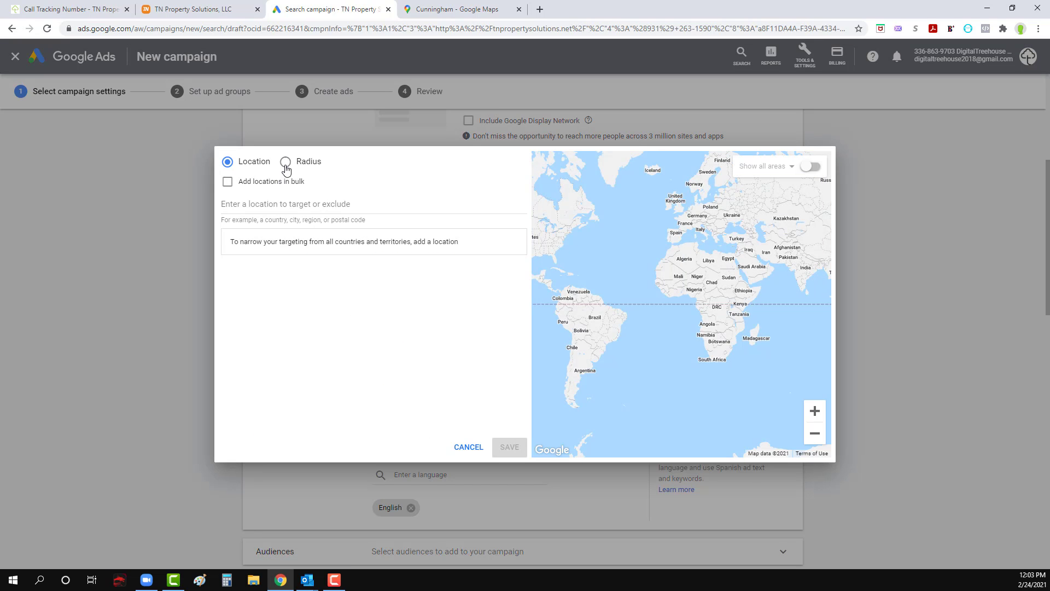
{"action": "left_click", "coordinate": [286, 162]}
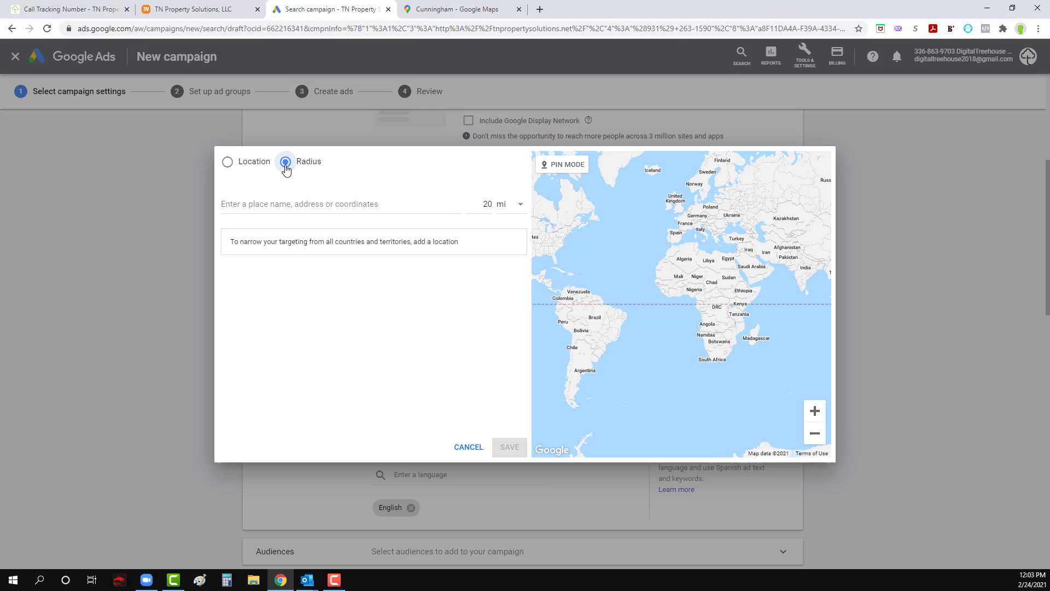
{"action": "left_click", "coordinate": [229, 163]}
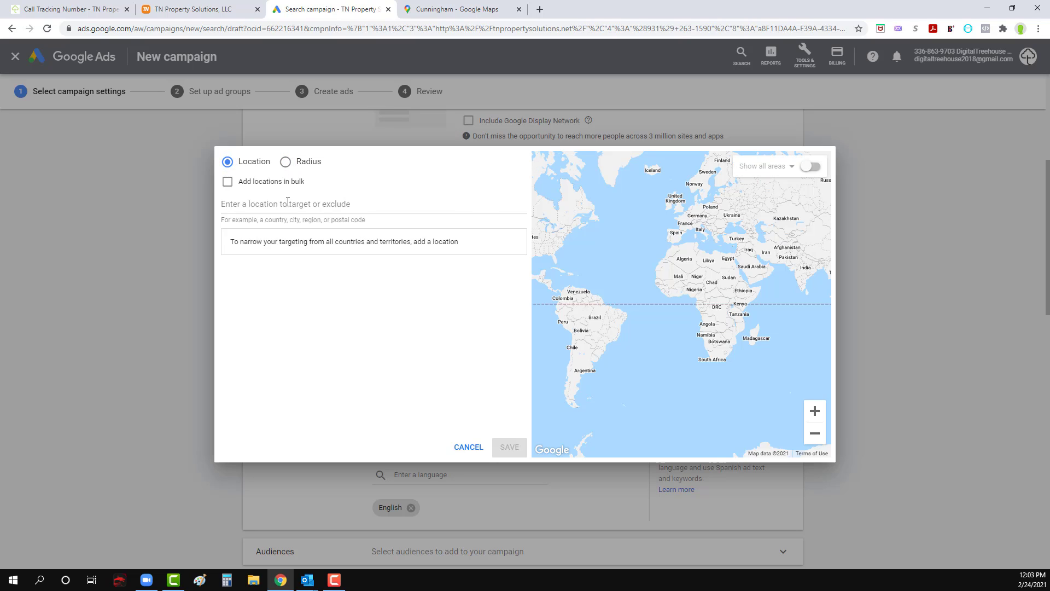
{"action": "left_click", "coordinate": [287, 164]}
{"action": "left_click", "coordinate": [299, 205]}
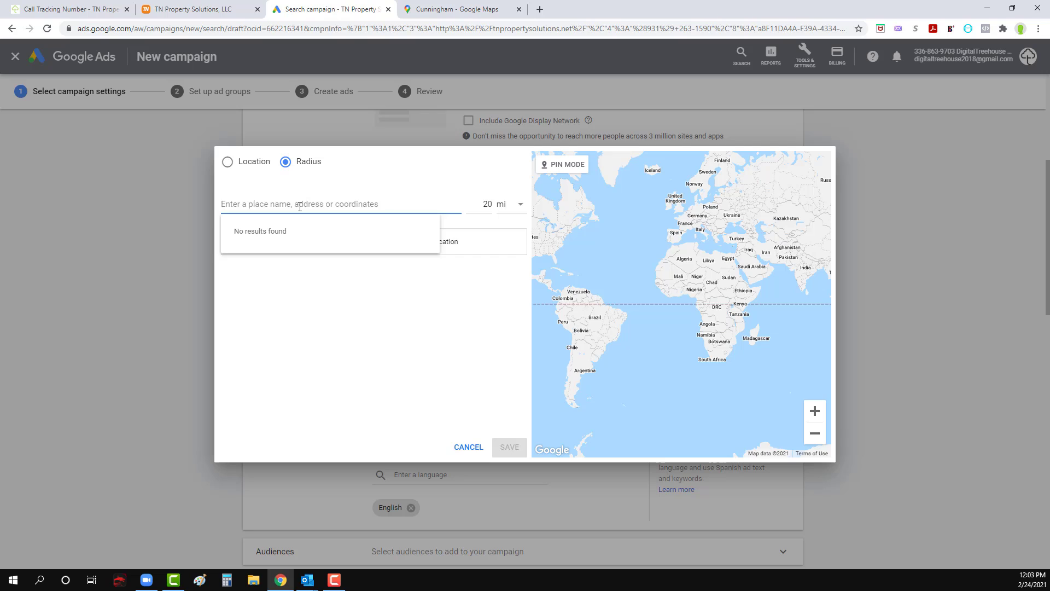
{"action": "type", "text": "clark"}
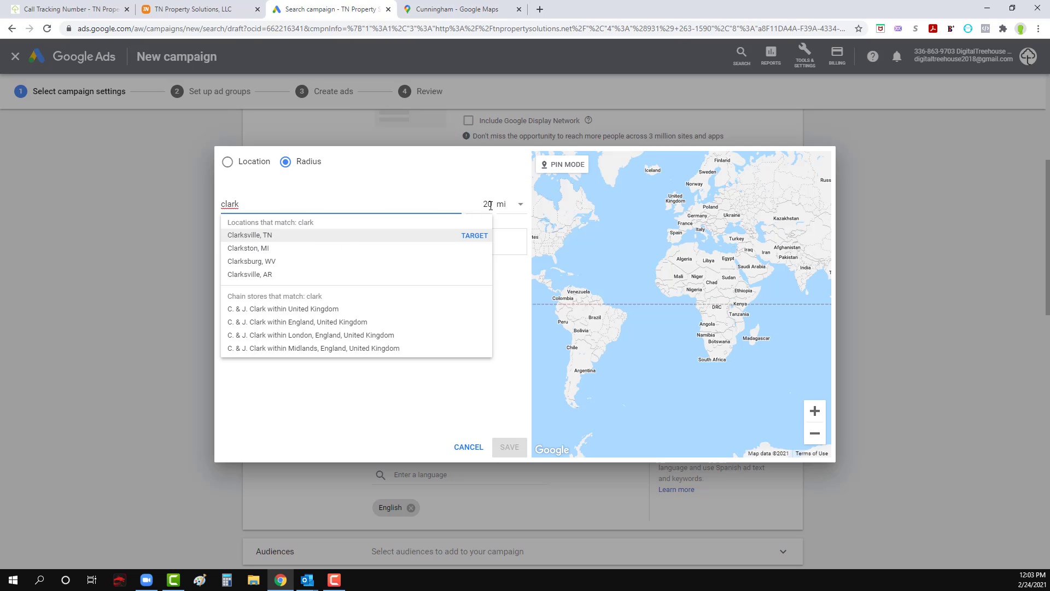
{"action": "left_click", "coordinate": [268, 236]}
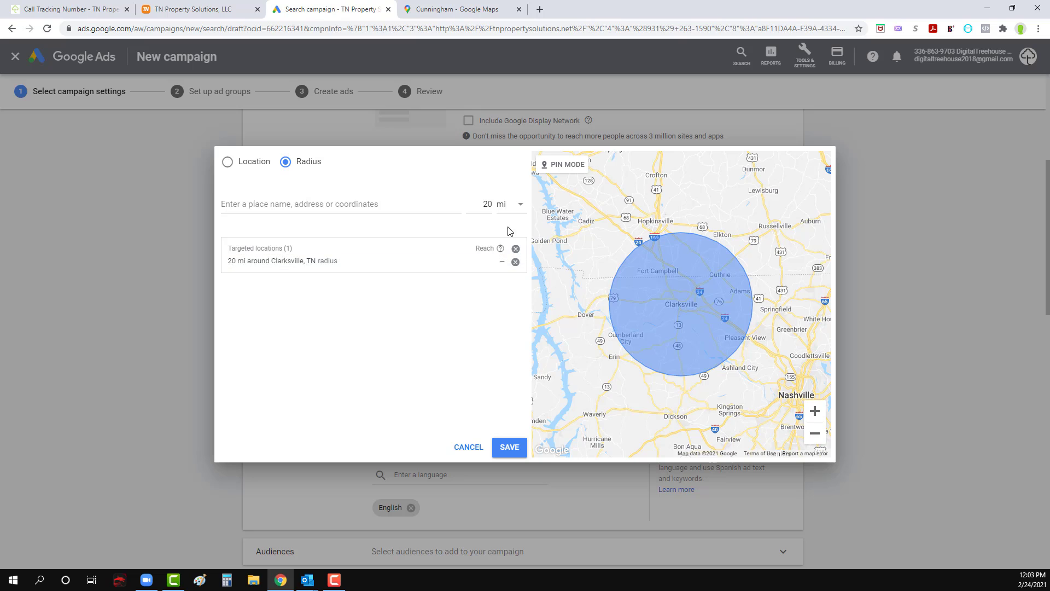
{"action": "left_click", "coordinate": [509, 447]}
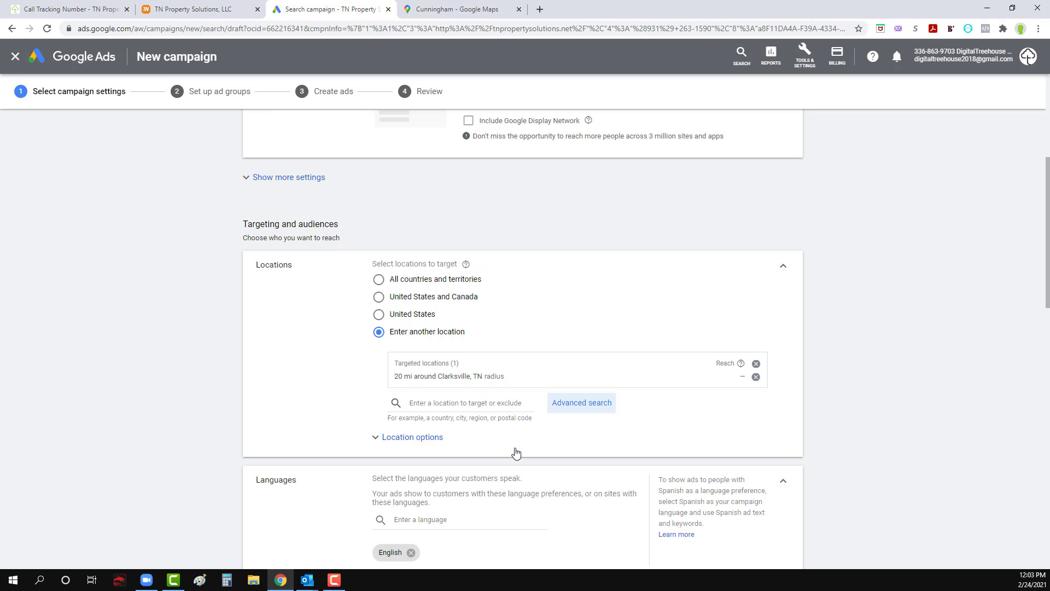
Step: Search the campaign's audiences for "homeowner" and add the Homeowners detailed demographic
{"action": "scroll", "coordinate": [203, 330], "scroll_direction": "down", "scroll_amount": 2}
{"action": "scroll", "coordinate": [452, 344], "scroll_direction": "down", "scroll_amount": 3}
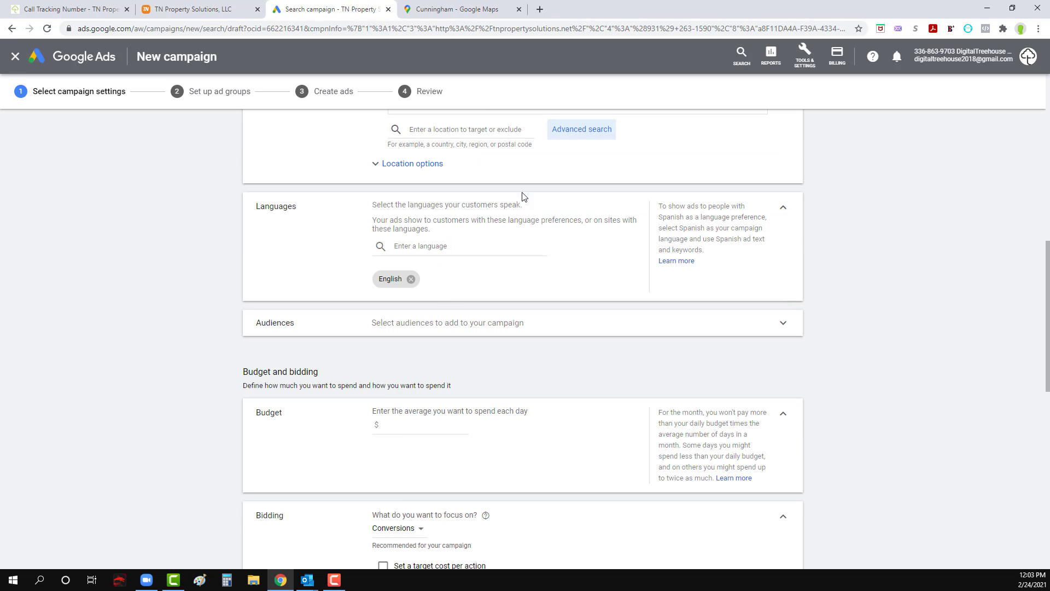
{"action": "scroll", "coordinate": [410, 284], "scroll_direction": "down", "scroll_amount": 1}
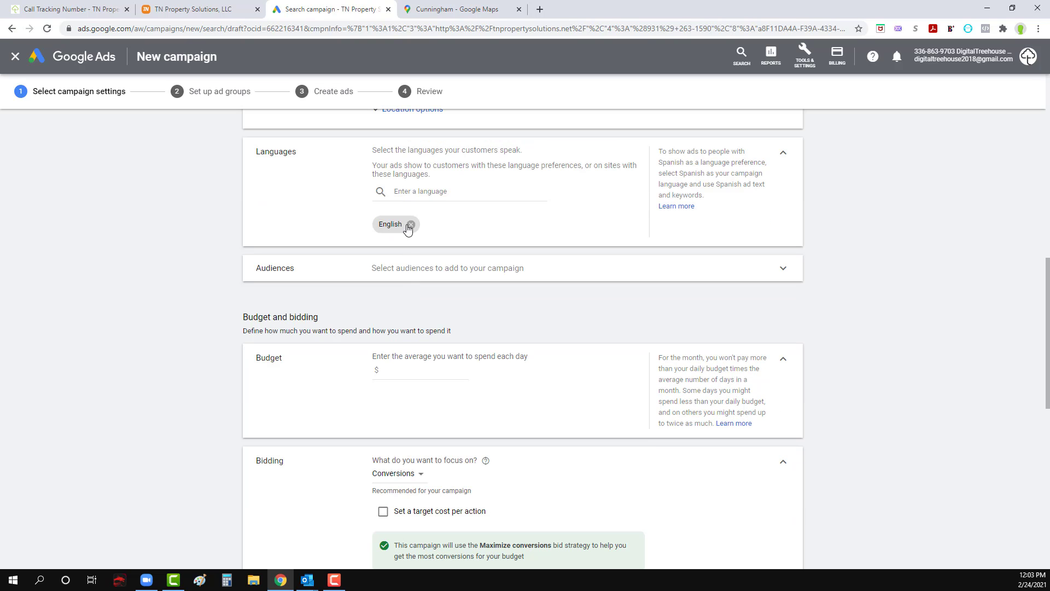
{"action": "left_click", "coordinate": [464, 275]}
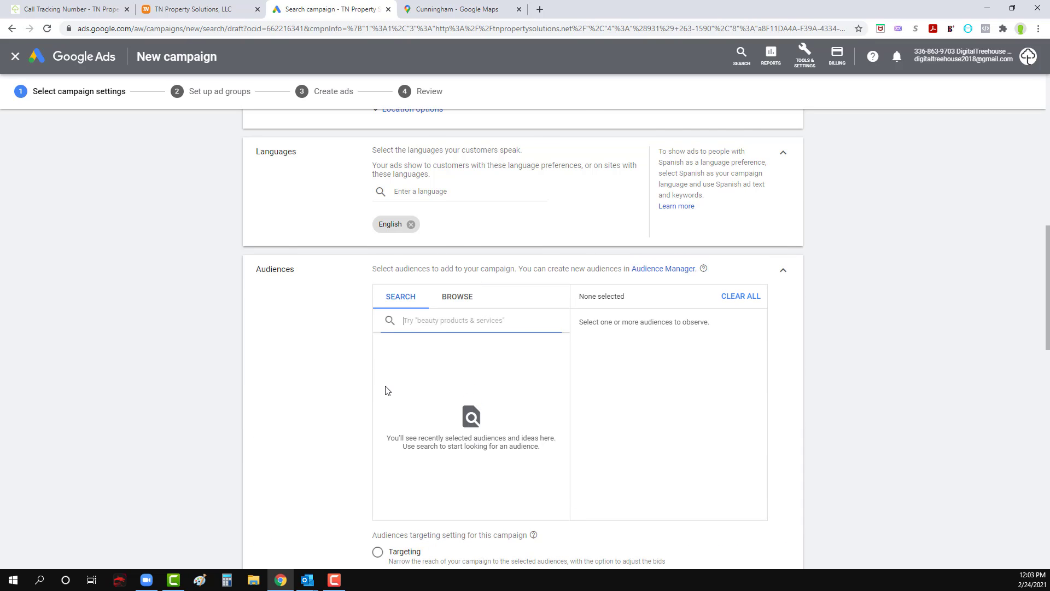
{"action": "scroll", "coordinate": [387, 390], "scroll_direction": "down", "scroll_amount": 1}
{"action": "type", "text": "h"}
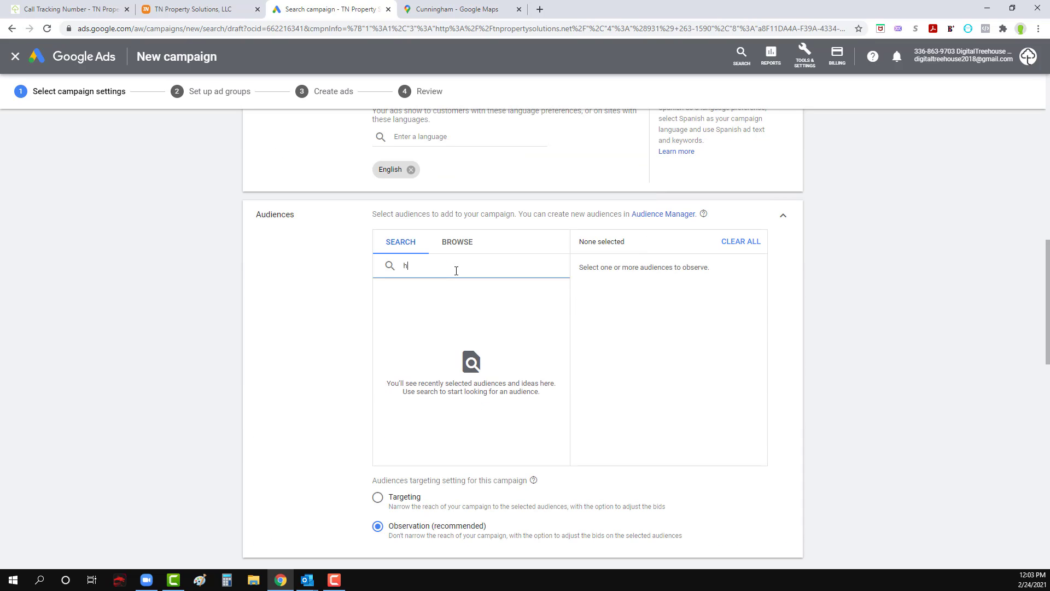
{"action": "type", "text": "omeowner"}
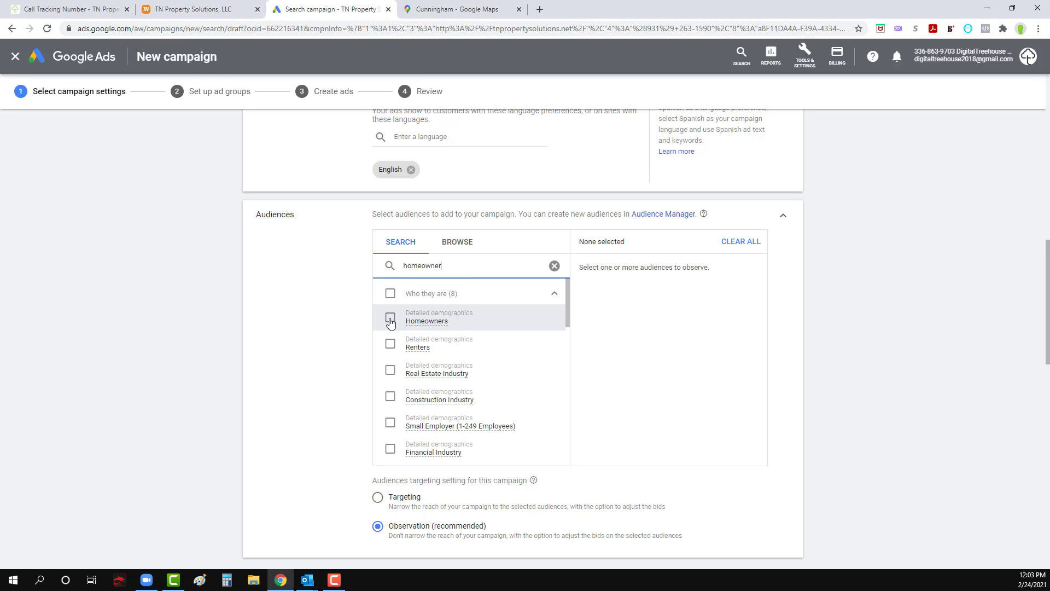
{"action": "left_click", "coordinate": [390, 320]}
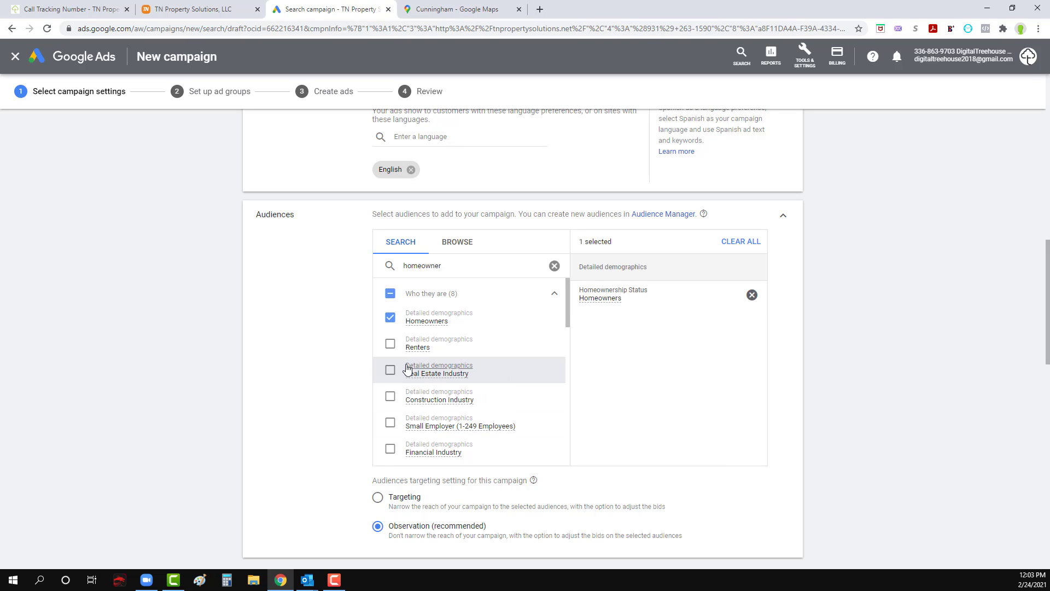
Step: Change the campaign's audience targeting setting to Targeting so that its reach is narrowed to the selected audience
{"action": "scroll", "coordinate": [406, 370], "scroll_direction": "down", "scroll_amount": 1}
{"action": "scroll", "coordinate": [290, 355], "scroll_direction": "down", "scroll_amount": 2}
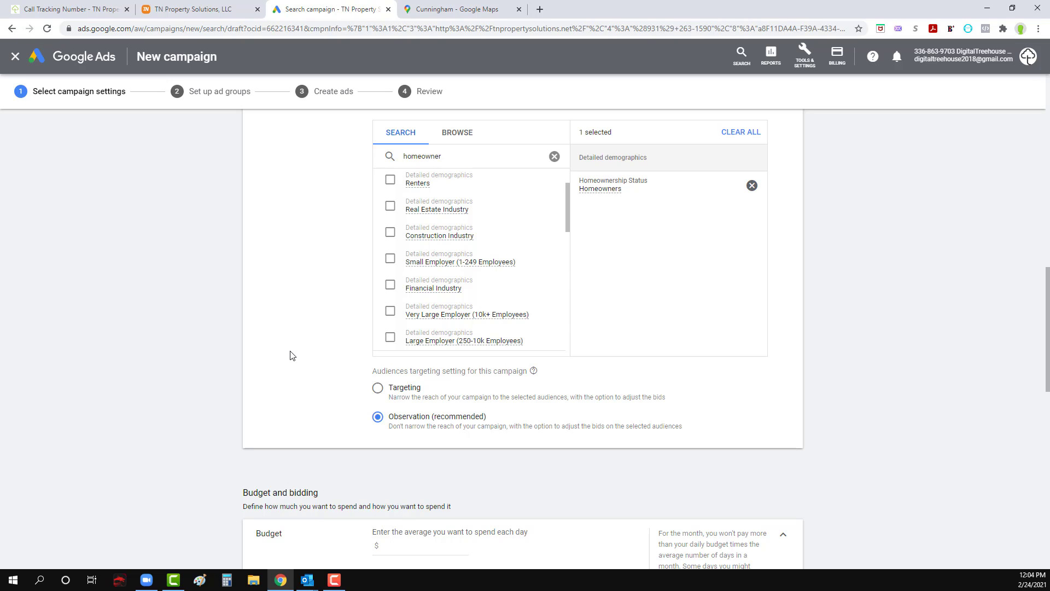
{"action": "scroll", "coordinate": [290, 356], "scroll_direction": "down", "scroll_amount": 1}
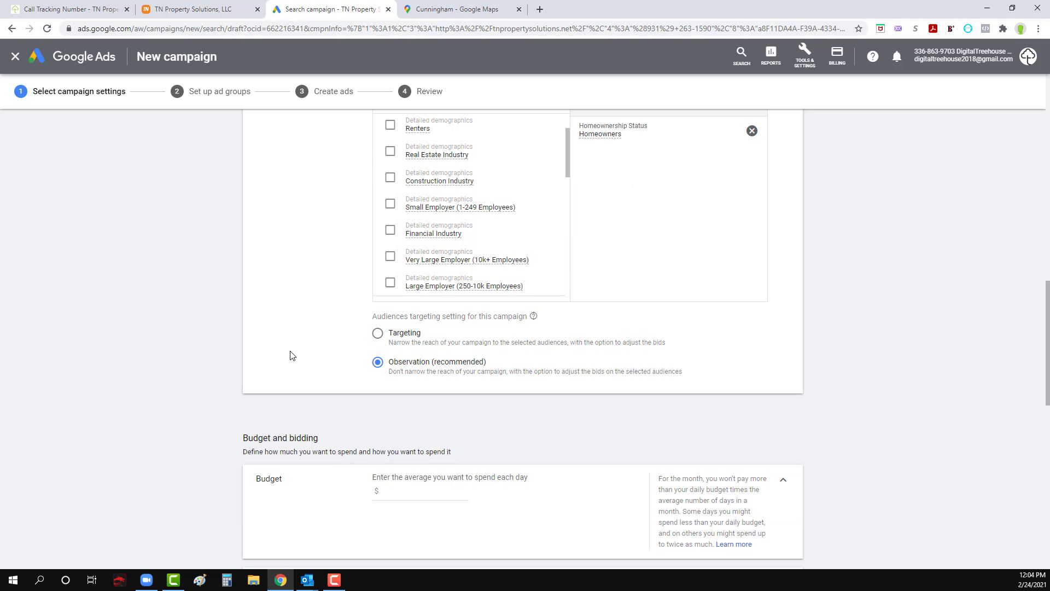
{"action": "scroll", "coordinate": [290, 355], "scroll_direction": "down", "scroll_amount": 1}
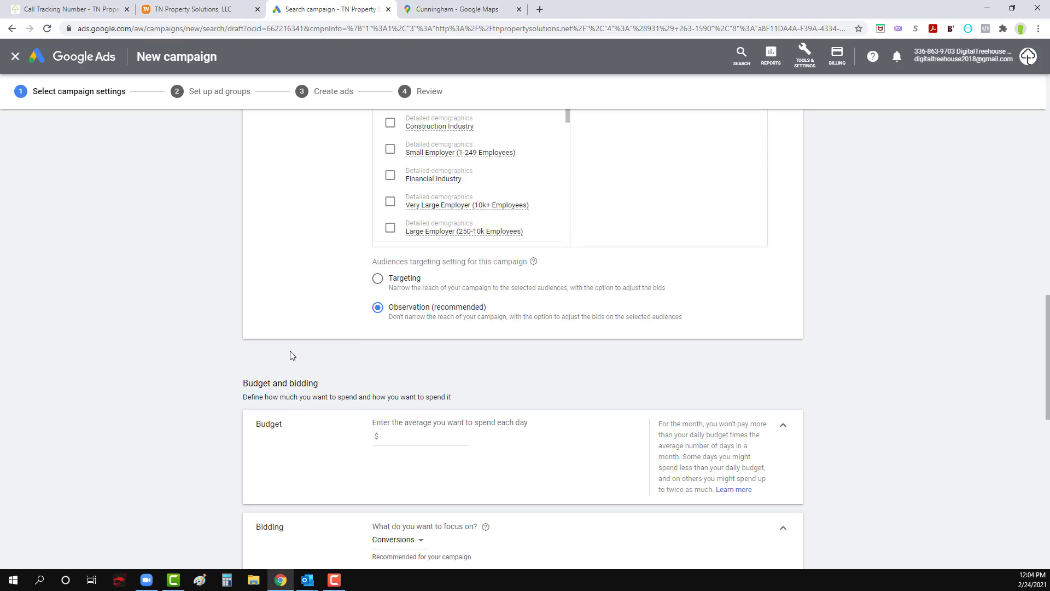
{"action": "scroll", "coordinate": [289, 356], "scroll_direction": "up", "scroll_amount": 2}
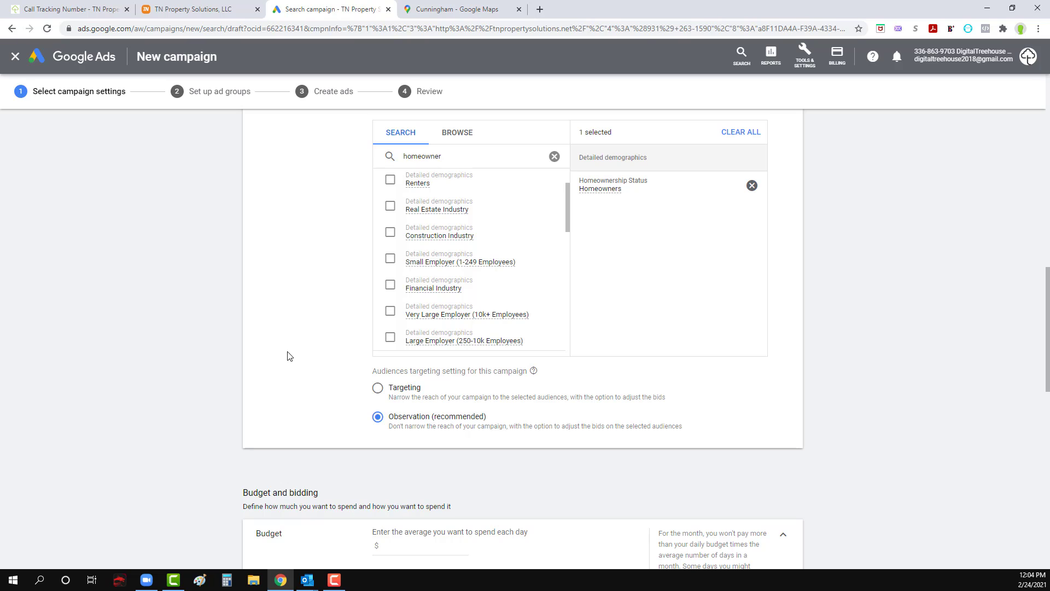
{"action": "scroll", "coordinate": [389, 407], "scroll_direction": "down", "scroll_amount": 1}
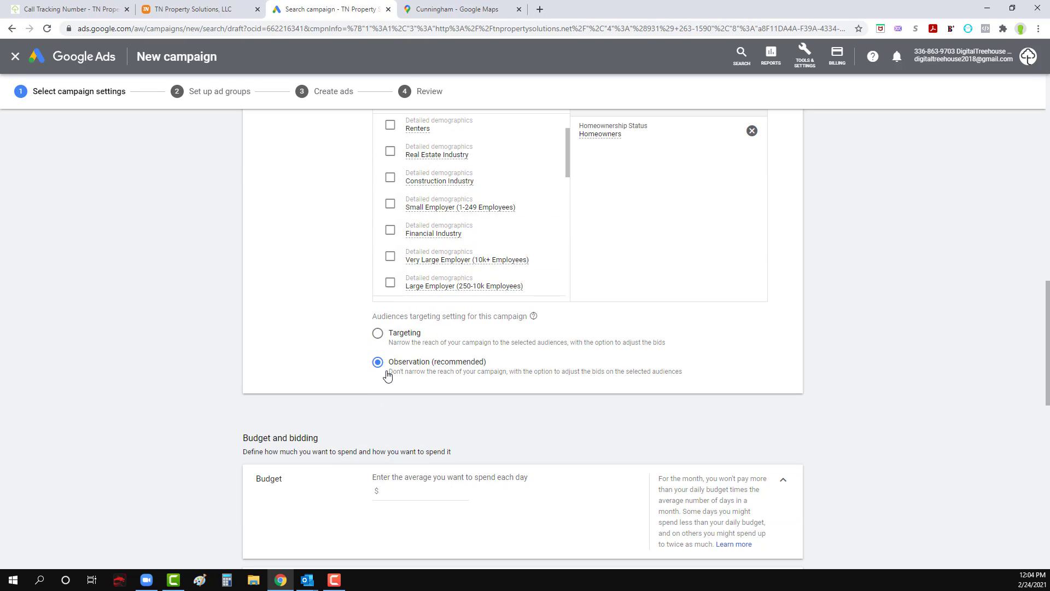
{"action": "scroll", "coordinate": [355, 344], "scroll_direction": "up", "scroll_amount": 2}
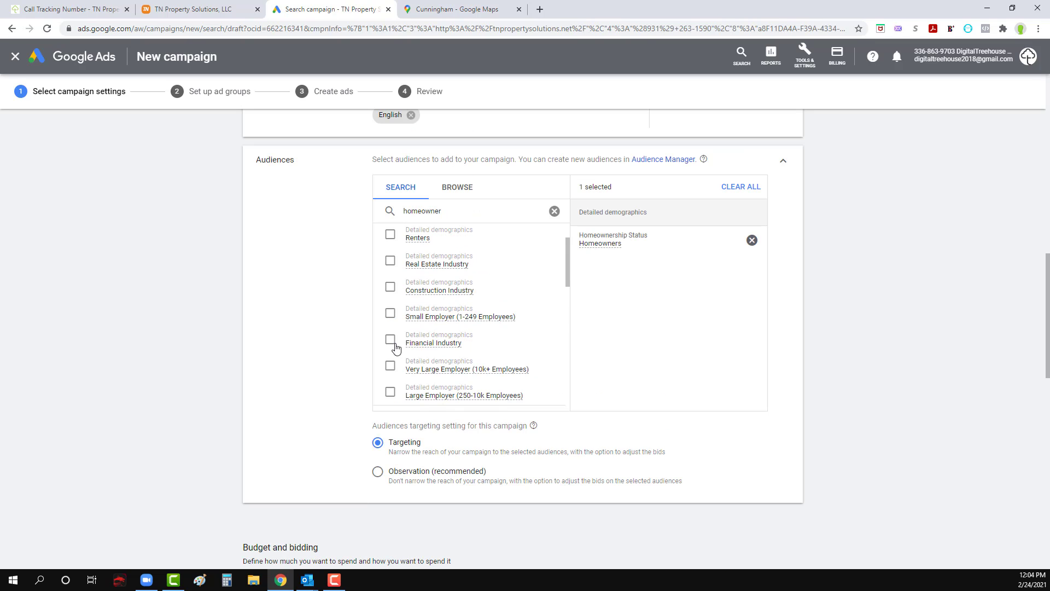
{"action": "scroll", "coordinate": [407, 476], "scroll_direction": "down", "scroll_amount": 1}
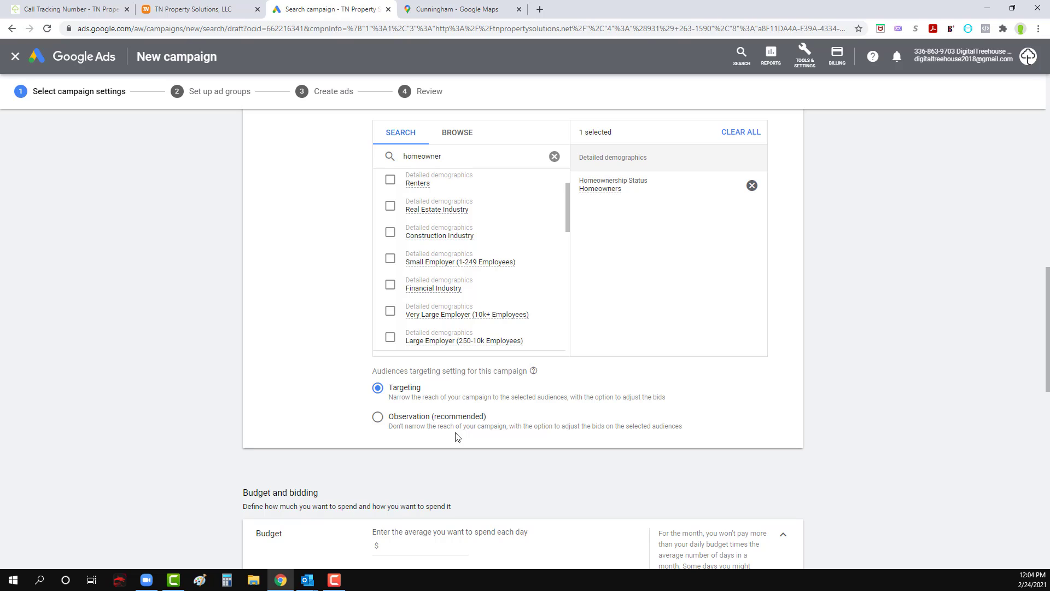
Step: Set the campaign's average daily budget to $6.00
{"action": "scroll", "coordinate": [477, 433], "scroll_direction": "down", "scroll_amount": 3}
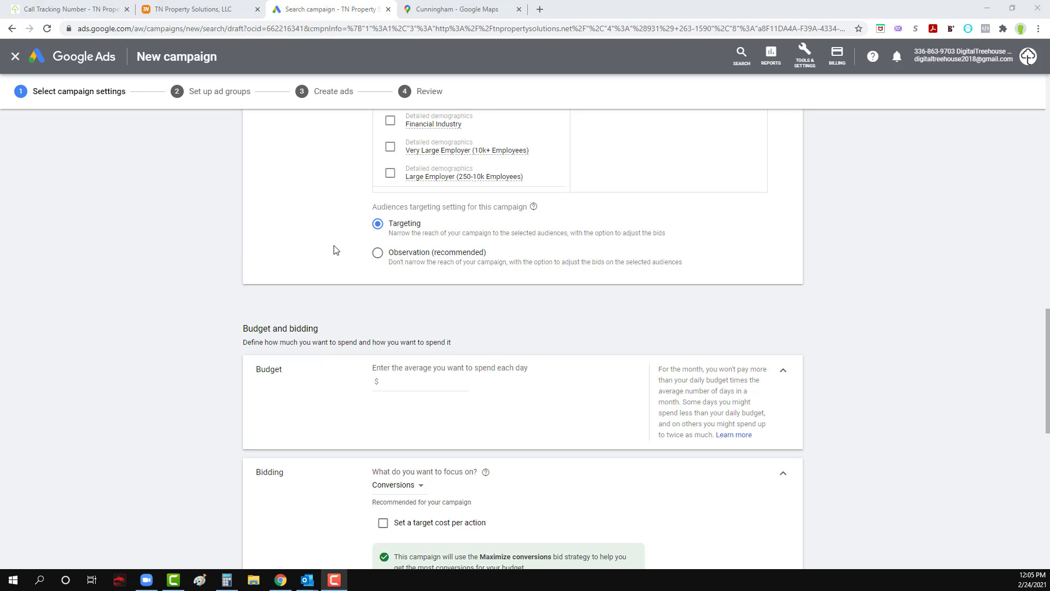
{"action": "left_click", "coordinate": [417, 386]}
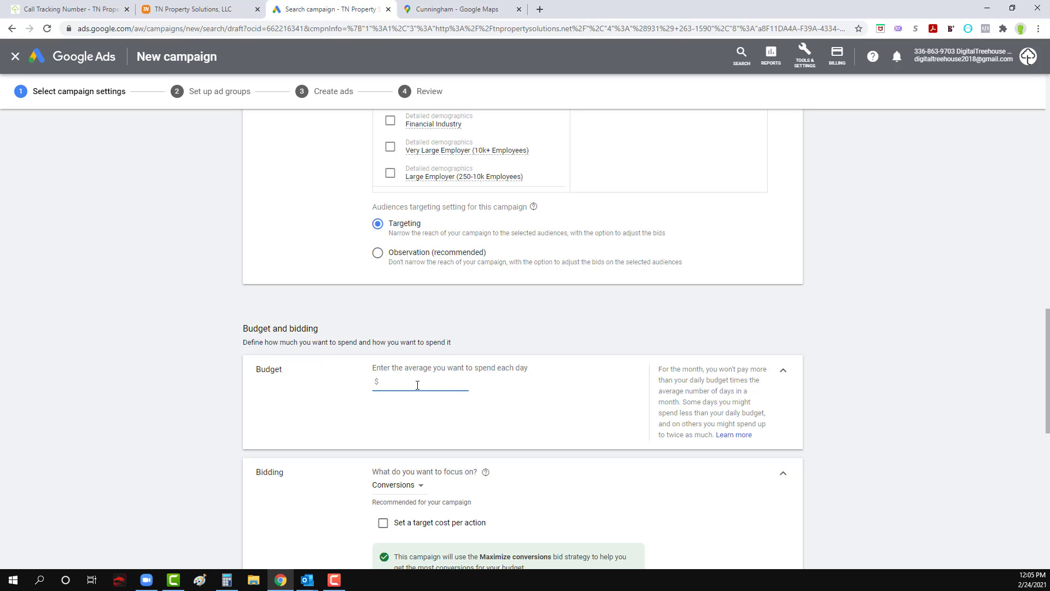
{"action": "left_click", "coordinate": [521, 411]}
{"action": "scroll", "coordinate": [214, 442], "scroll_direction": "down", "scroll_amount": 2}
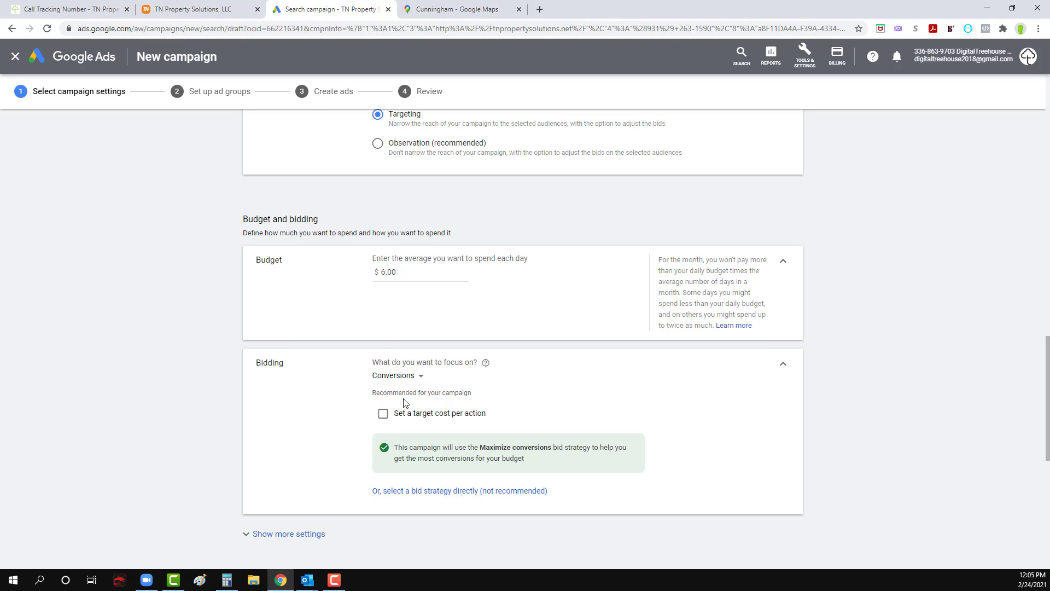
Step: Review the campaign's bidding focus and the available ad extensions
{"action": "scroll", "coordinate": [357, 433], "scroll_direction": "down", "scroll_amount": 2}
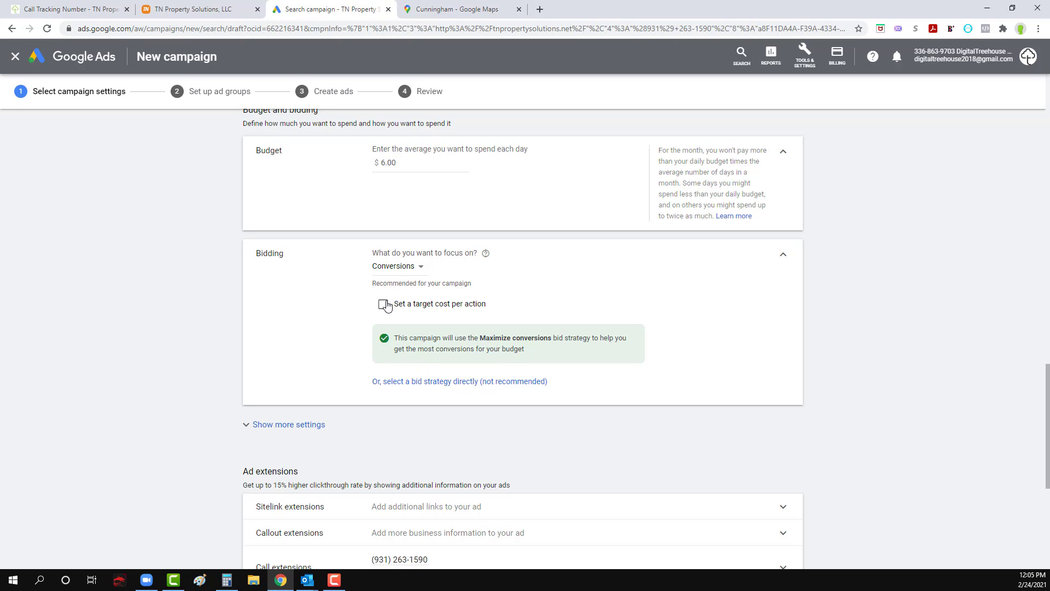
{"action": "scroll", "coordinate": [184, 419], "scroll_direction": "down", "scroll_amount": 1}
{"action": "scroll", "coordinate": [90, 427], "scroll_direction": "down", "scroll_amount": 3}
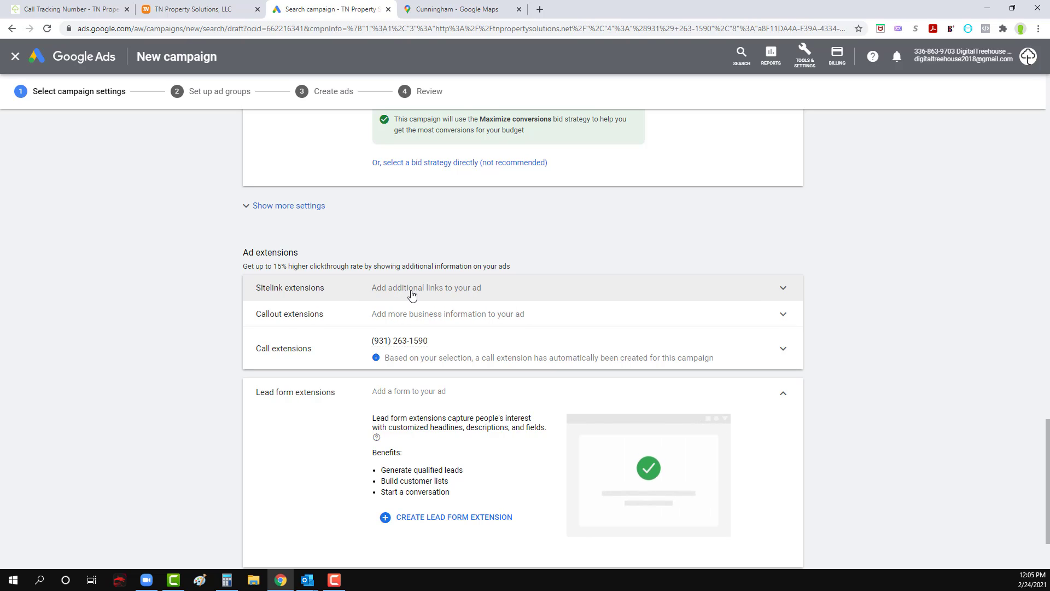
{"action": "left_click", "coordinate": [201, 5]}
{"action": "left_click", "coordinate": [365, 7]}
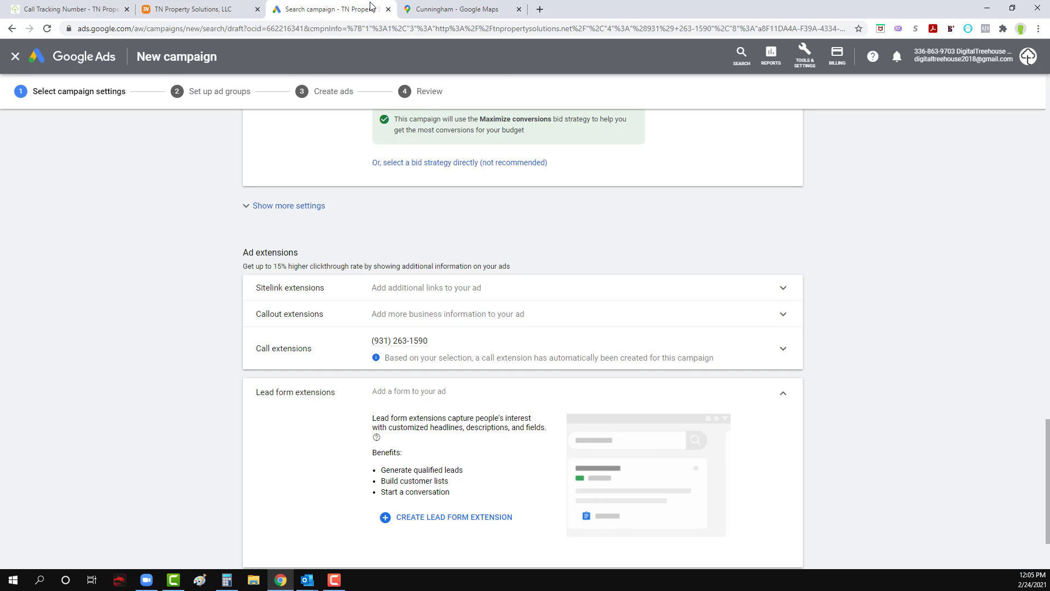
{"action": "left_click", "coordinate": [185, 5]}
{"action": "left_click", "coordinate": [325, 7]}
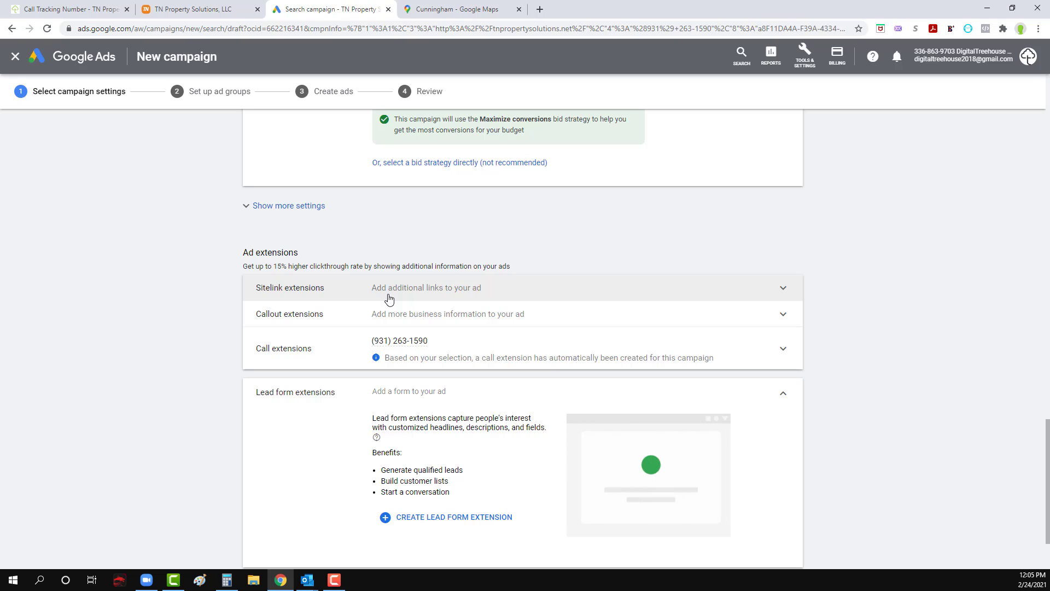
Step: Switch to the TN Property Solutions project in Teamwork and enter a new general task named "Update extensions"
{"action": "left_click", "coordinate": [88, 9]}
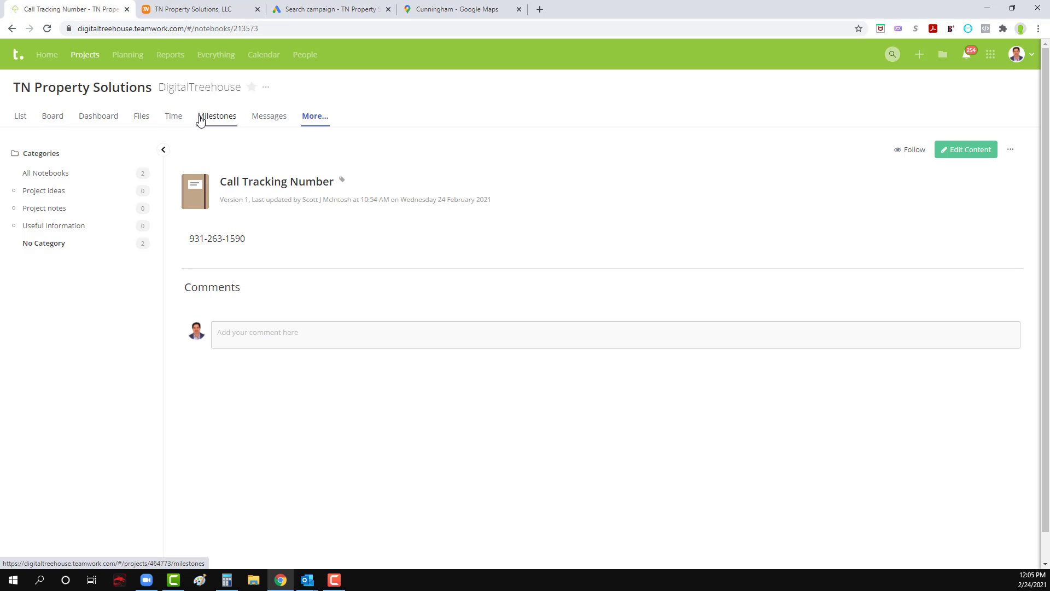
{"action": "left_click", "coordinate": [81, 122]}
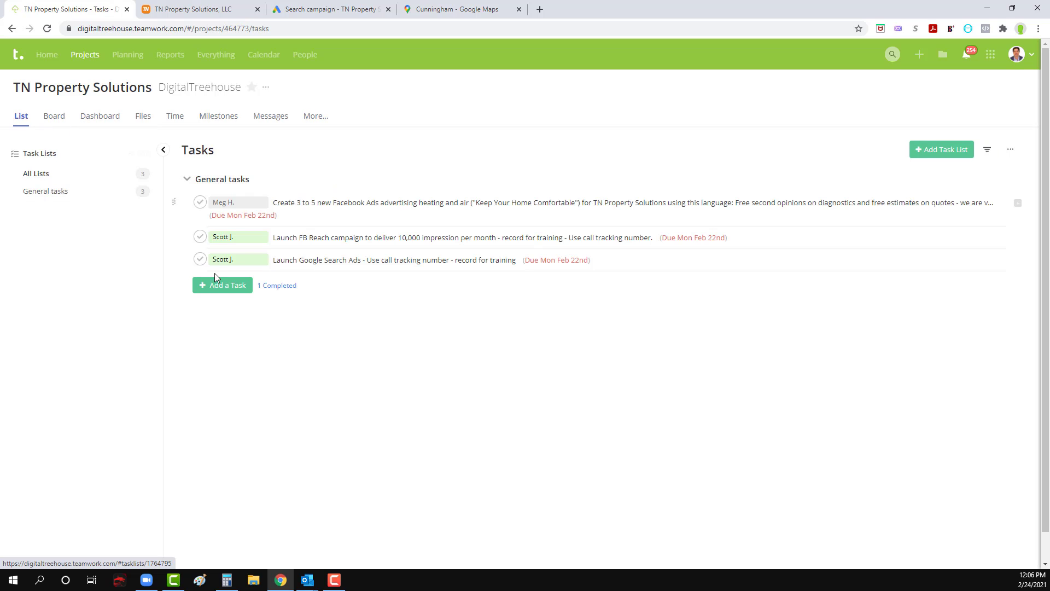
{"action": "left_click", "coordinate": [224, 289]}
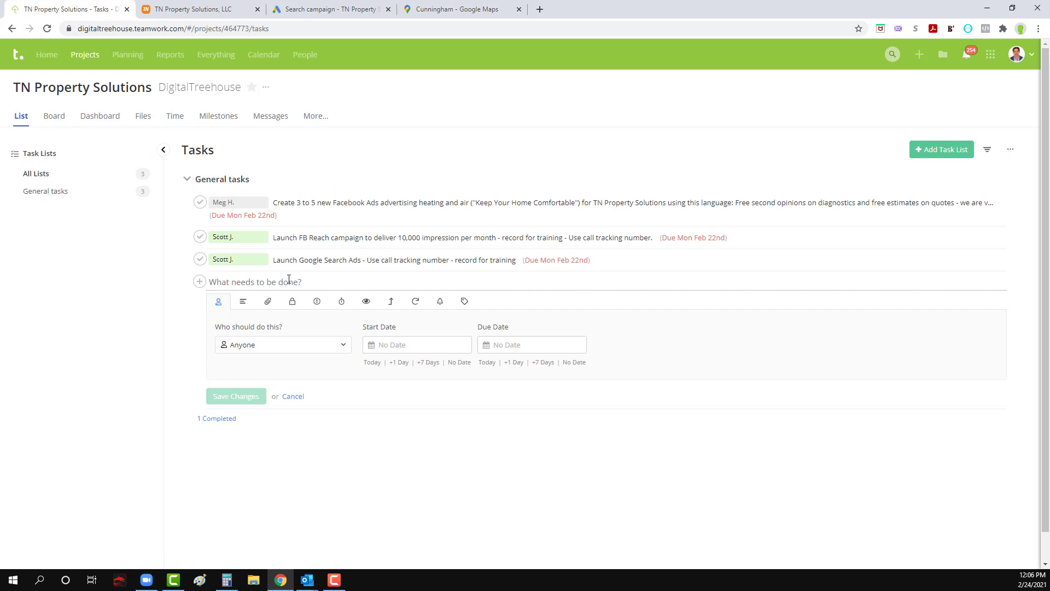
{"action": "type", "text": "Update"}
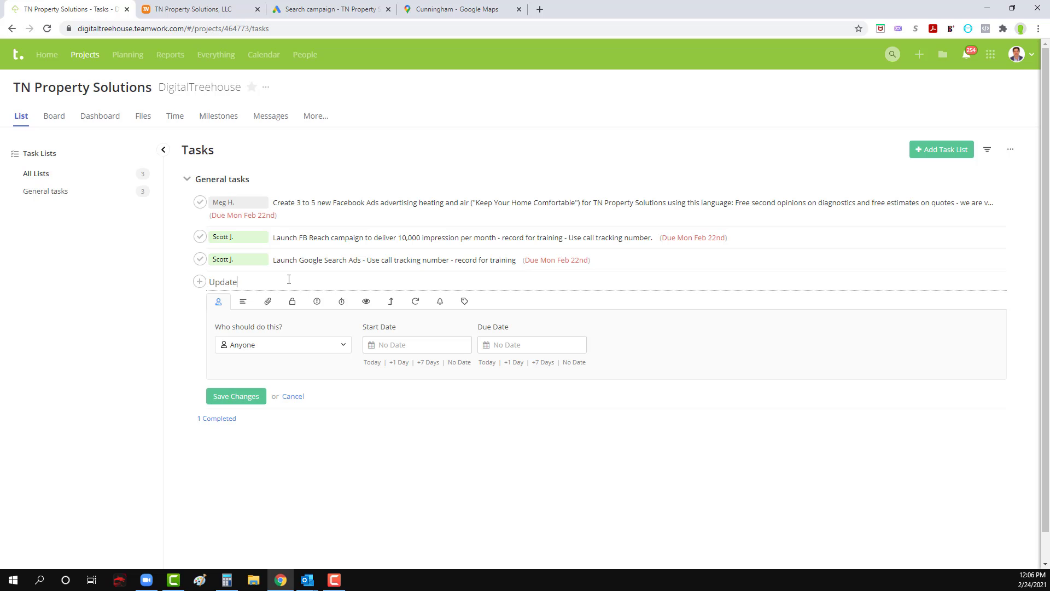
{"action": "type", "text": " locaton ex"}
{"action": "key", "text": "ctrl+BackSpace"}
{"action": "key", "text": "ctrl+BackSpace"}
Step: Give the new task a due date of 02/26/2021, assign it to yourself and save it
{"action": "left_click", "coordinate": [542, 344]}
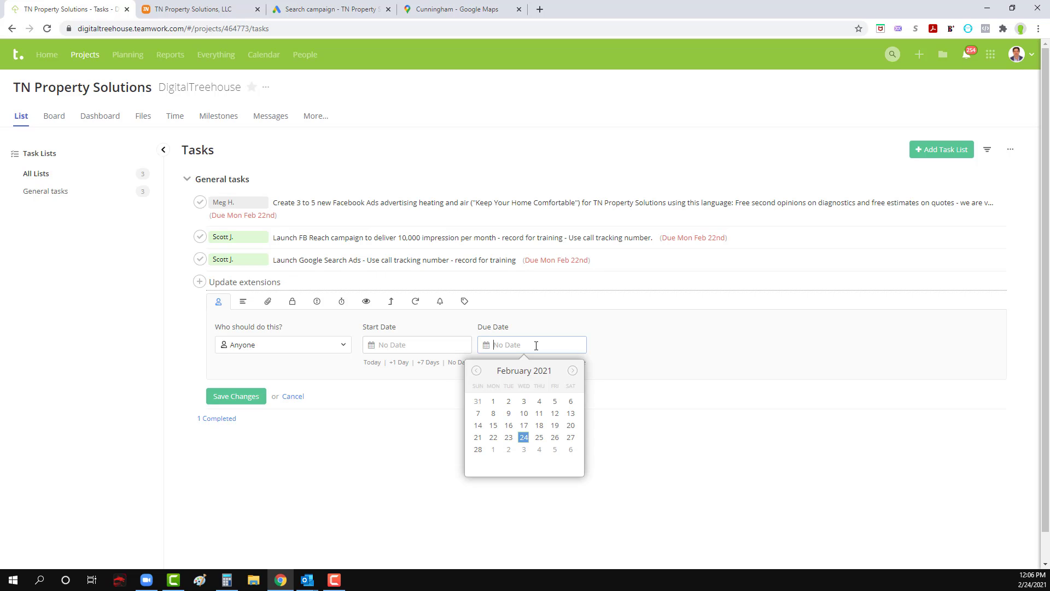
{"action": "left_click", "coordinate": [553, 436]}
{"action": "left_click", "coordinate": [279, 348]}
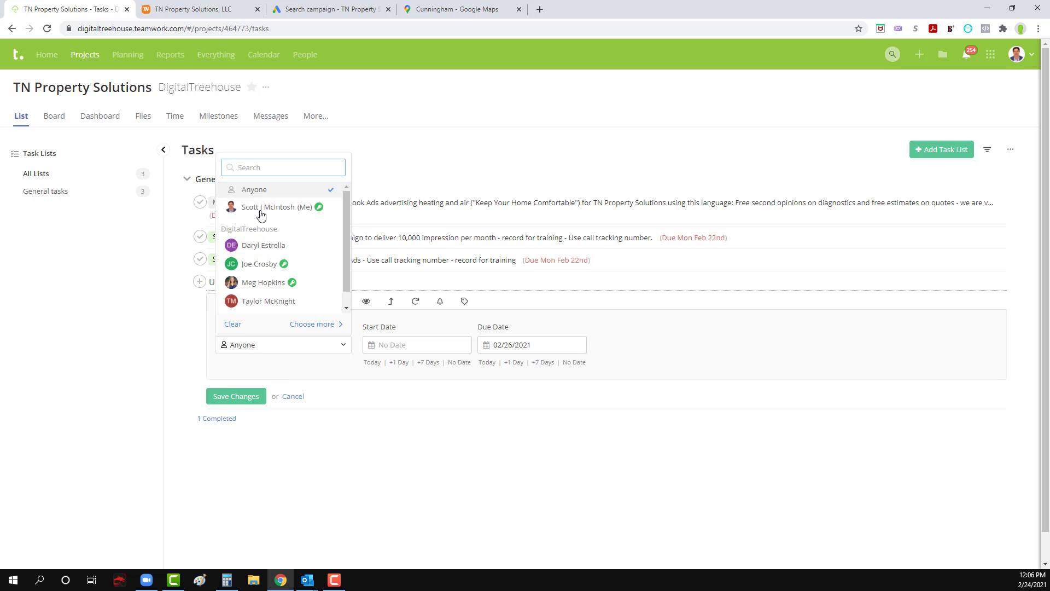
{"action": "left_click", "coordinate": [267, 207]}
{"action": "left_click", "coordinate": [255, 404]}
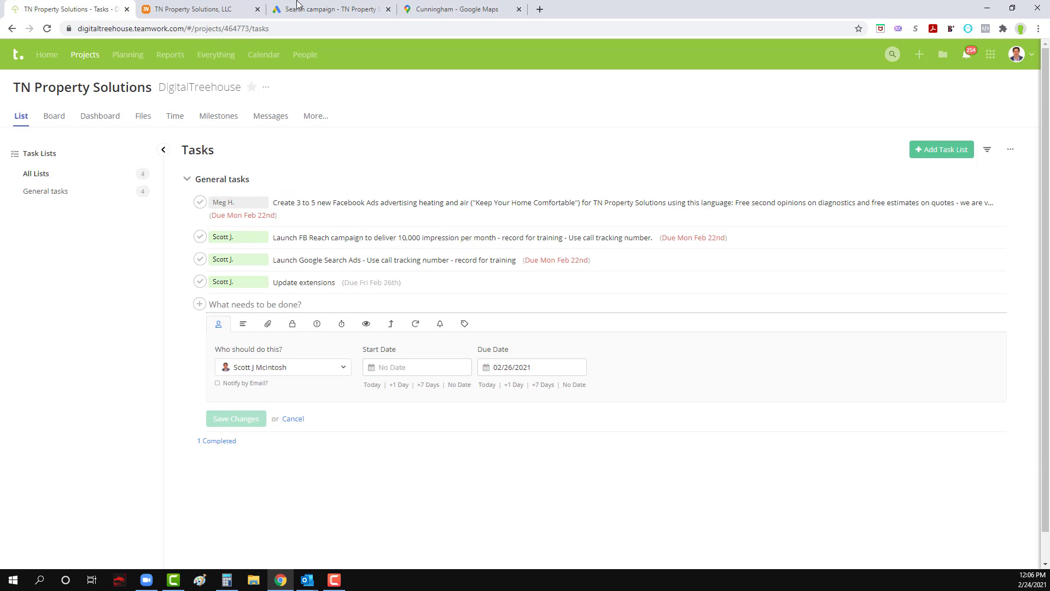
Step: Return to the Google Ads campaign draft and start a new campaign-level callout extension
{"action": "left_click", "coordinate": [328, 9]}
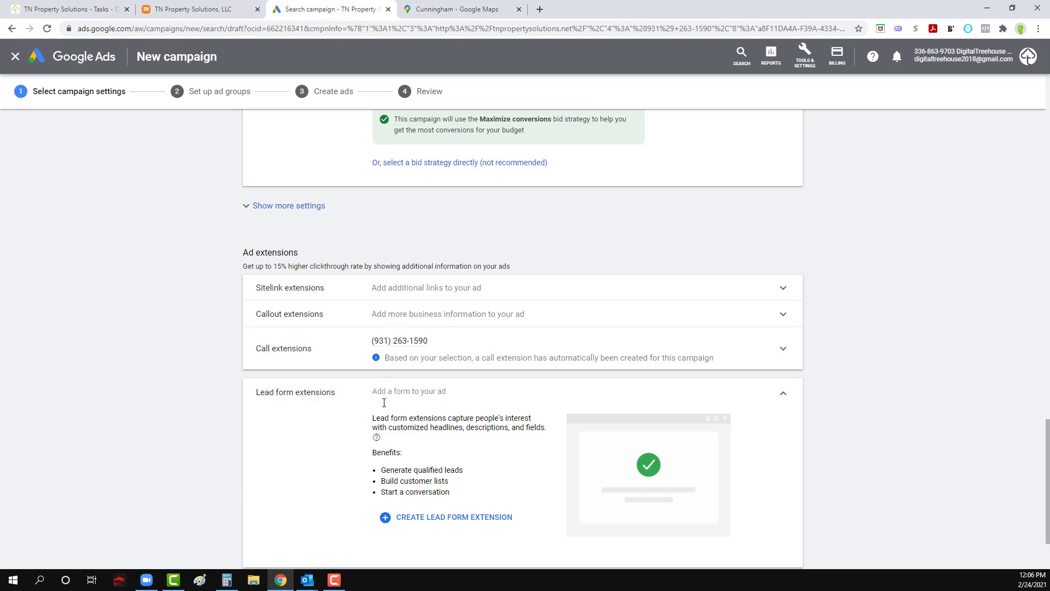
{"action": "scroll", "coordinate": [383, 402], "scroll_direction": "up", "scroll_amount": 1}
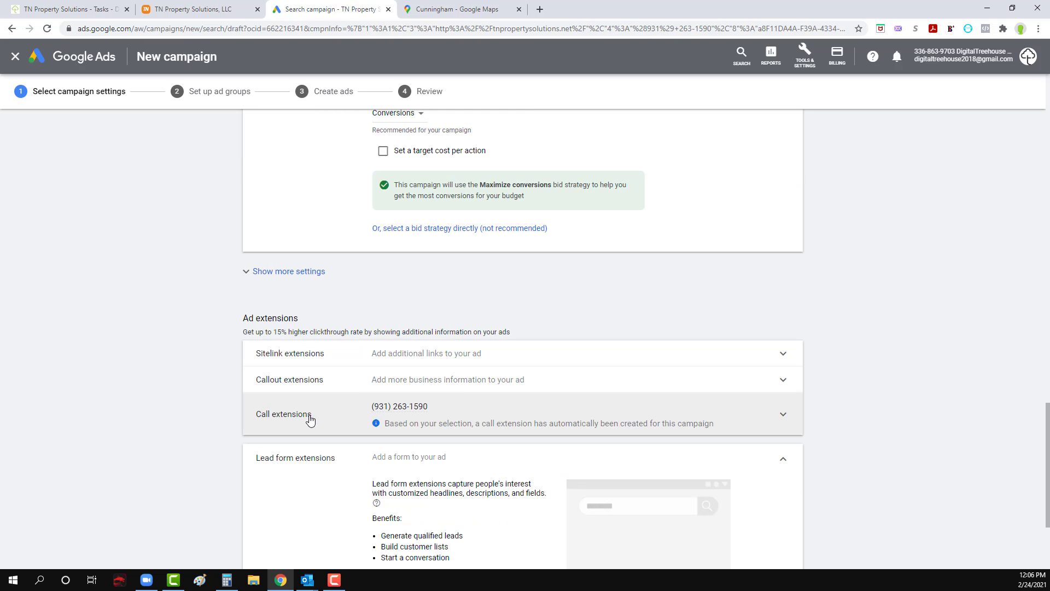
{"action": "left_click", "coordinate": [454, 386]}
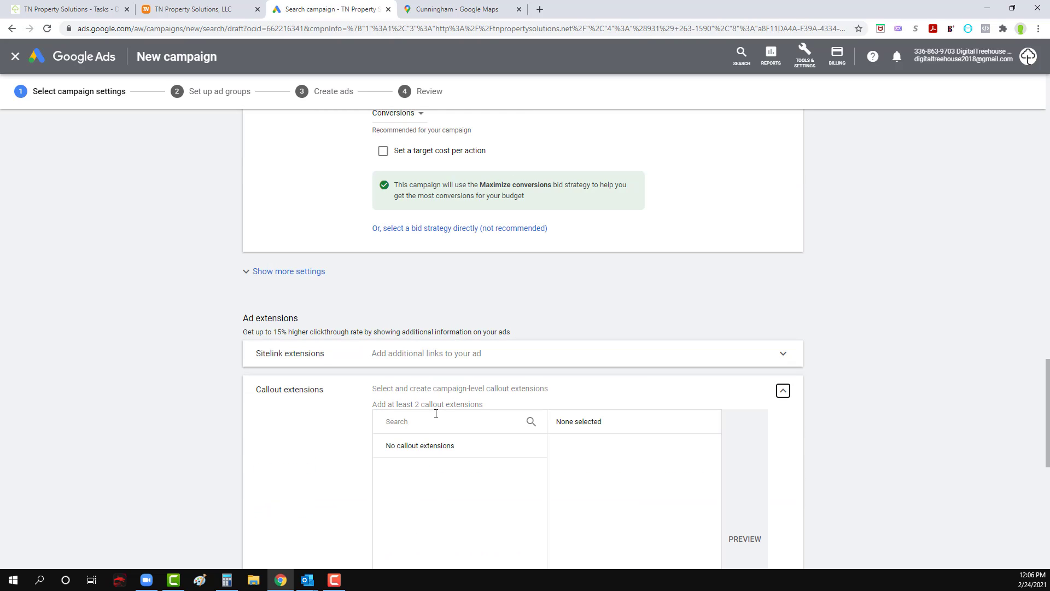
{"action": "scroll", "coordinate": [427, 449], "scroll_direction": "down", "scroll_amount": 2}
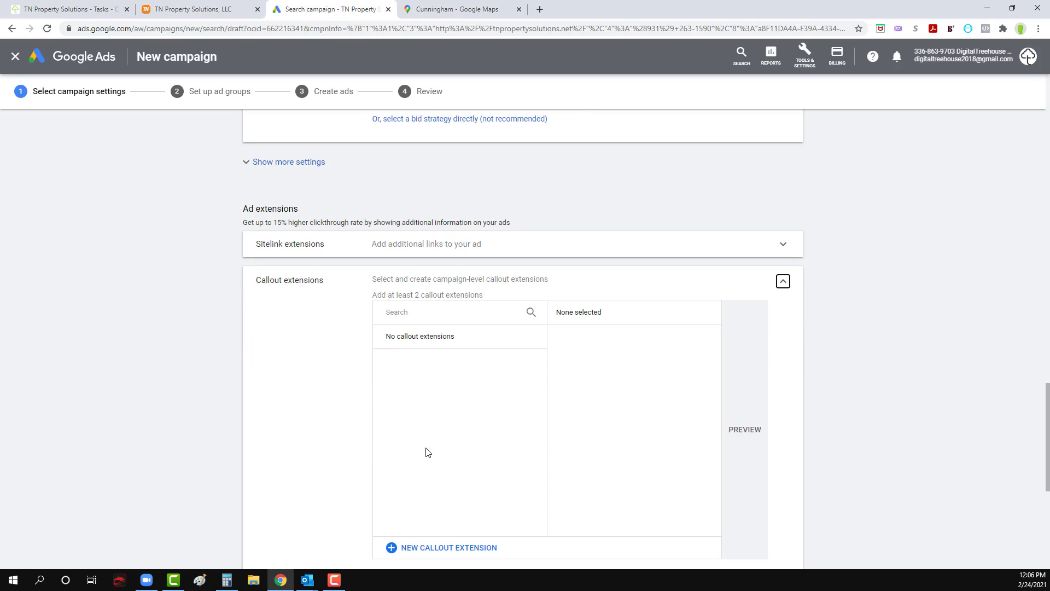
{"action": "left_click", "coordinate": [438, 548]}
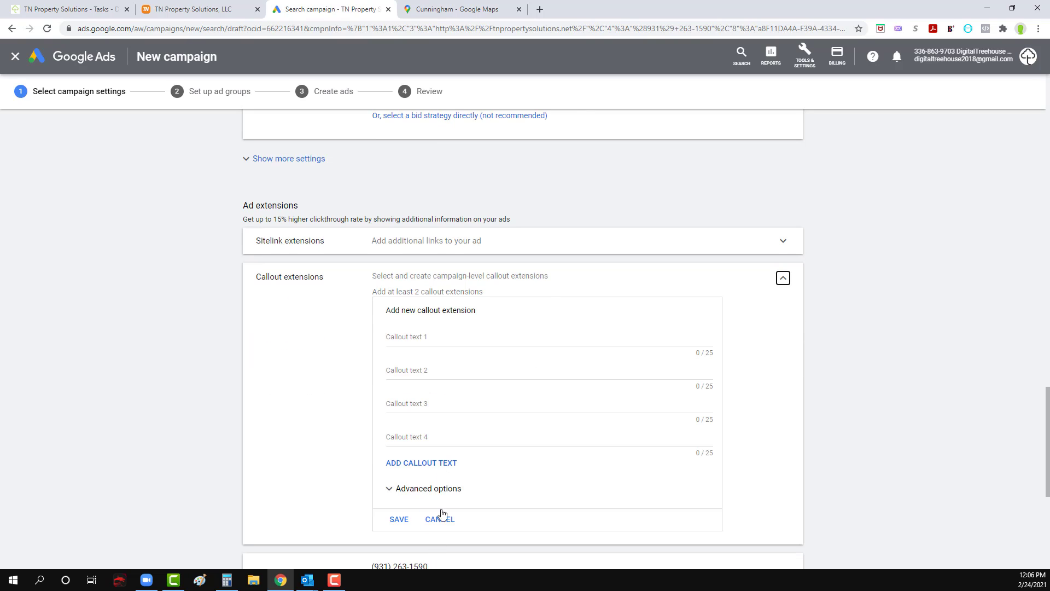
{"action": "left_click", "coordinate": [436, 340]}
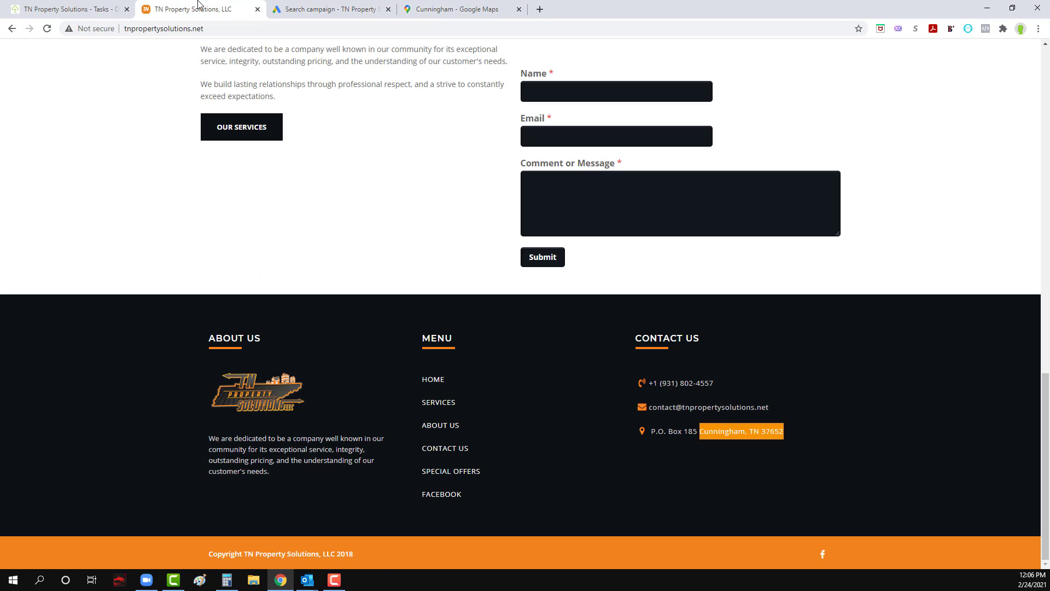
Step: Sign in to the website builder at websites.digitaltreehouse.com and open the site tn_property_solutions.digitaltreehouse.com for editing
{"action": "left_click", "coordinate": [201, 8]}
{"action": "scroll", "coordinate": [207, 91], "scroll_direction": "up", "scroll_amount": 10}
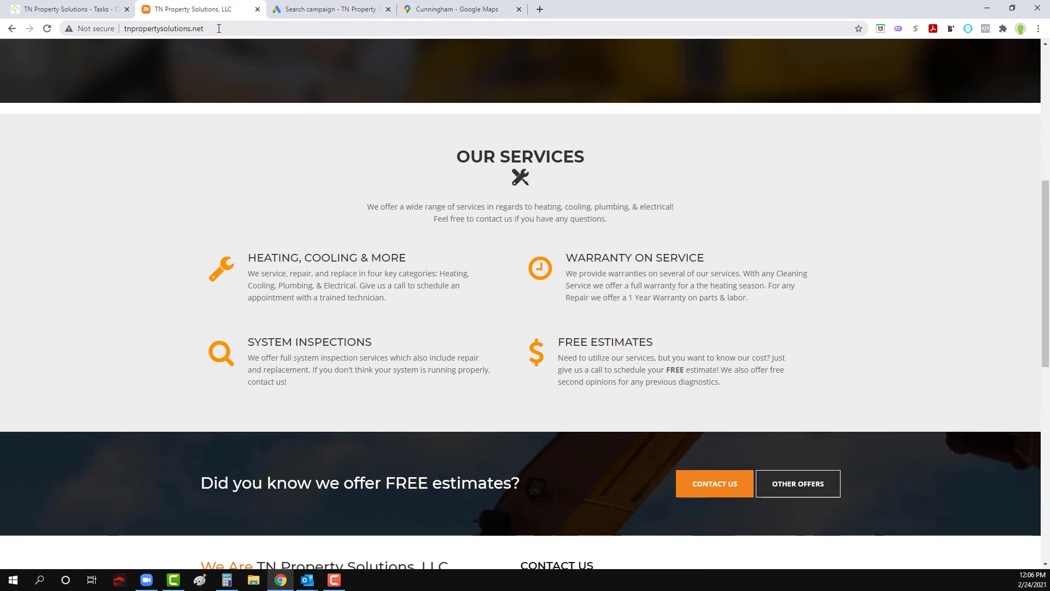
{"action": "left_click", "coordinate": [412, 28]}
{"action": "type", "text": "we"}
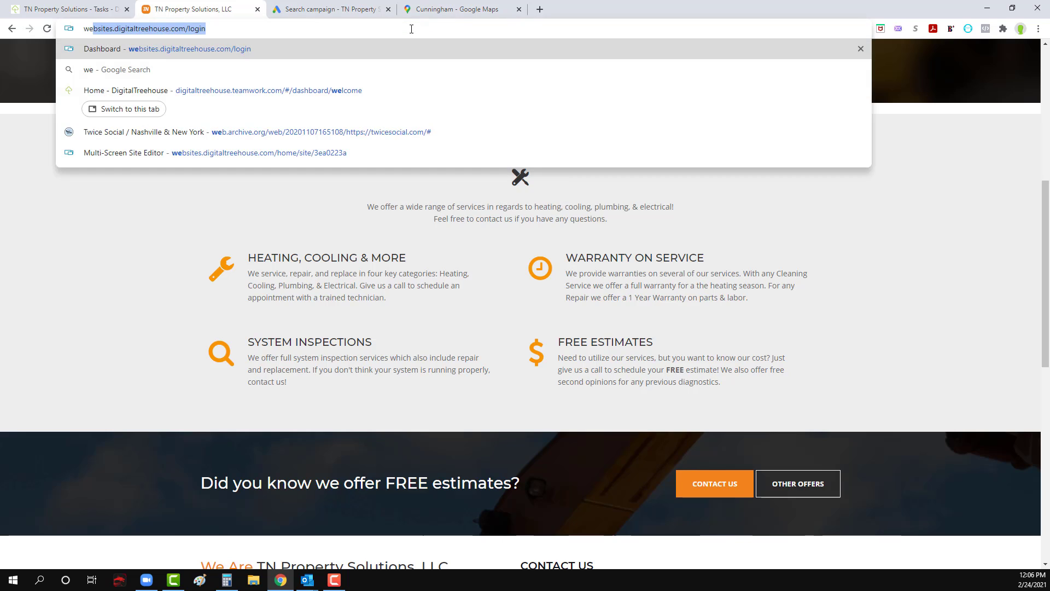
{"action": "key", "text": "Return"}
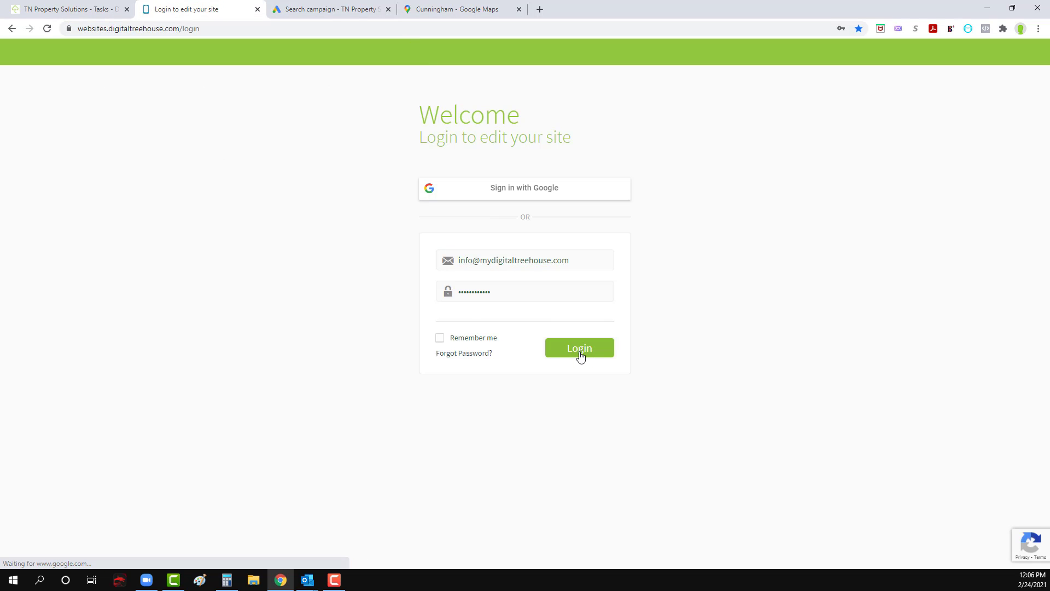
{"action": "left_click", "coordinate": [580, 354]}
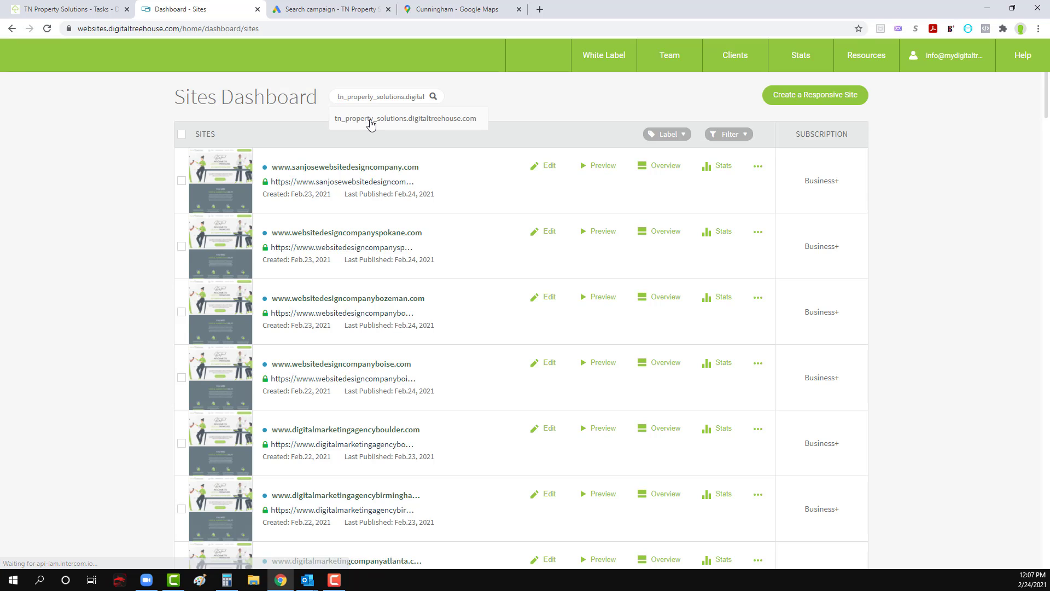
{"action": "left_click", "coordinate": [372, 119]}
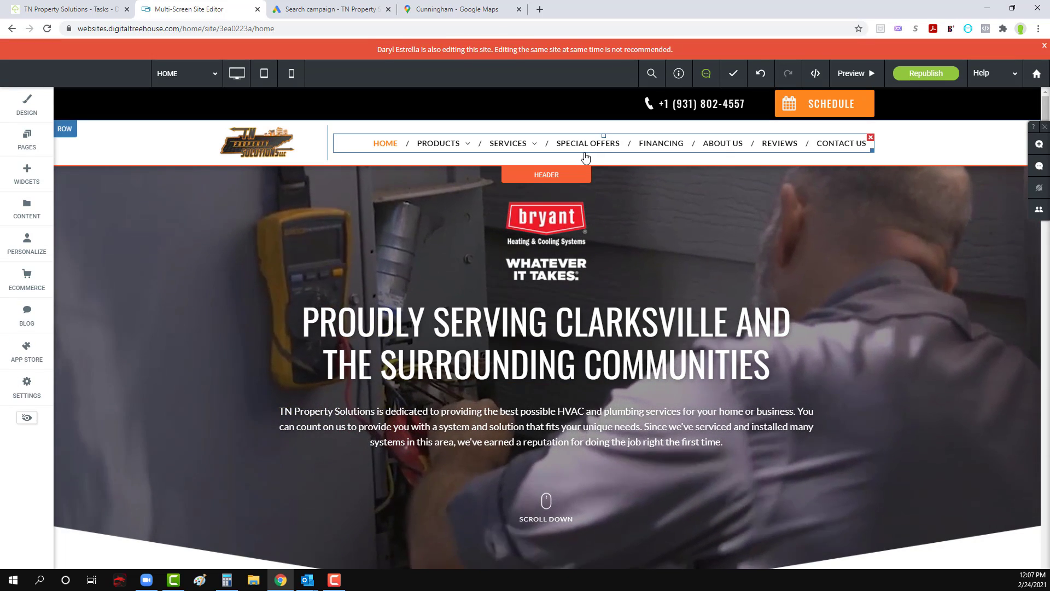
Step: Check the site's home page for the company's service claims and set callout text 1 in Google Ads to "We Repair All Brands"
{"action": "scroll", "coordinate": [436, 347], "scroll_direction": "down", "scroll_amount": 1}
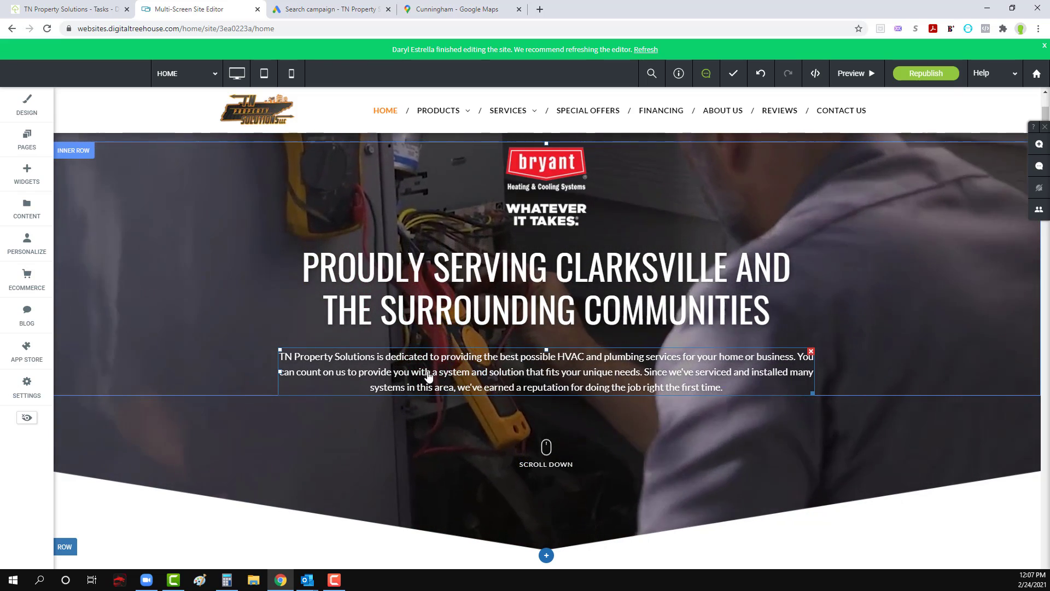
{"action": "scroll", "coordinate": [588, 377], "scroll_direction": "down", "scroll_amount": 6}
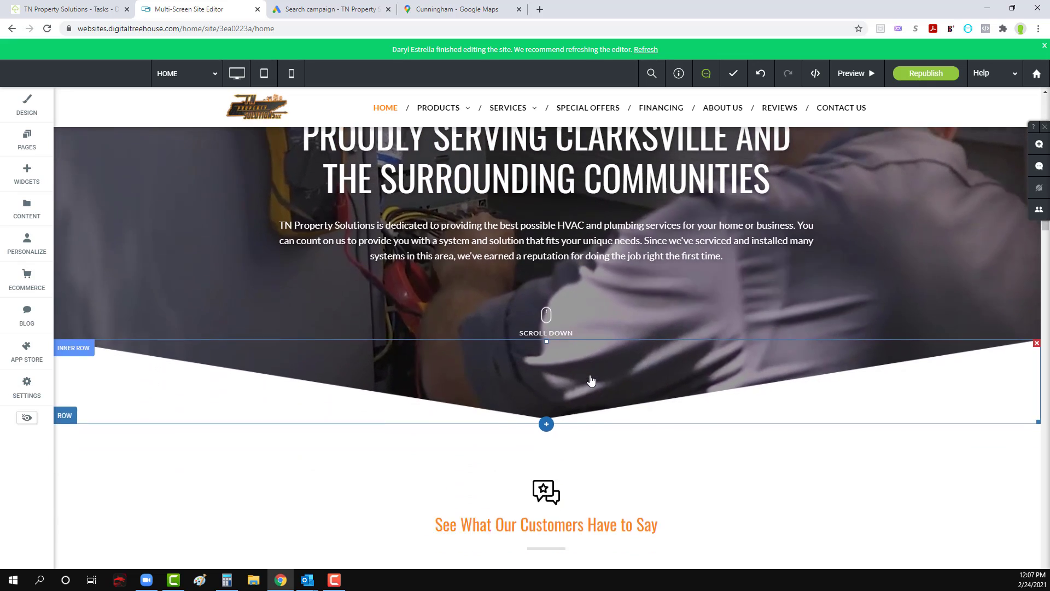
{"action": "scroll", "coordinate": [591, 380], "scroll_direction": "down", "scroll_amount": 8}
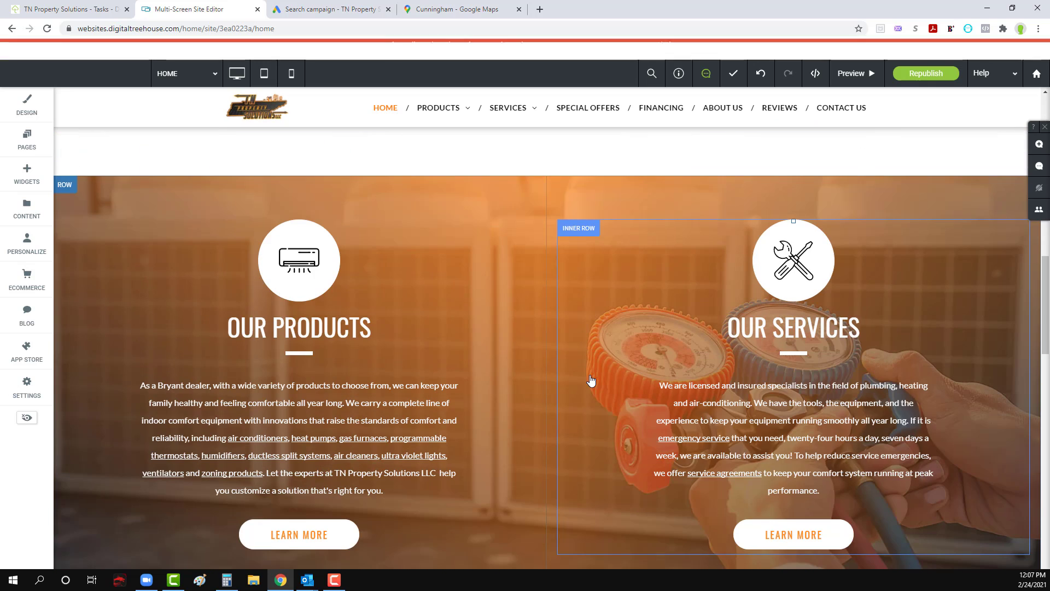
{"action": "scroll", "coordinate": [497, 382], "scroll_direction": "down", "scroll_amount": 7}
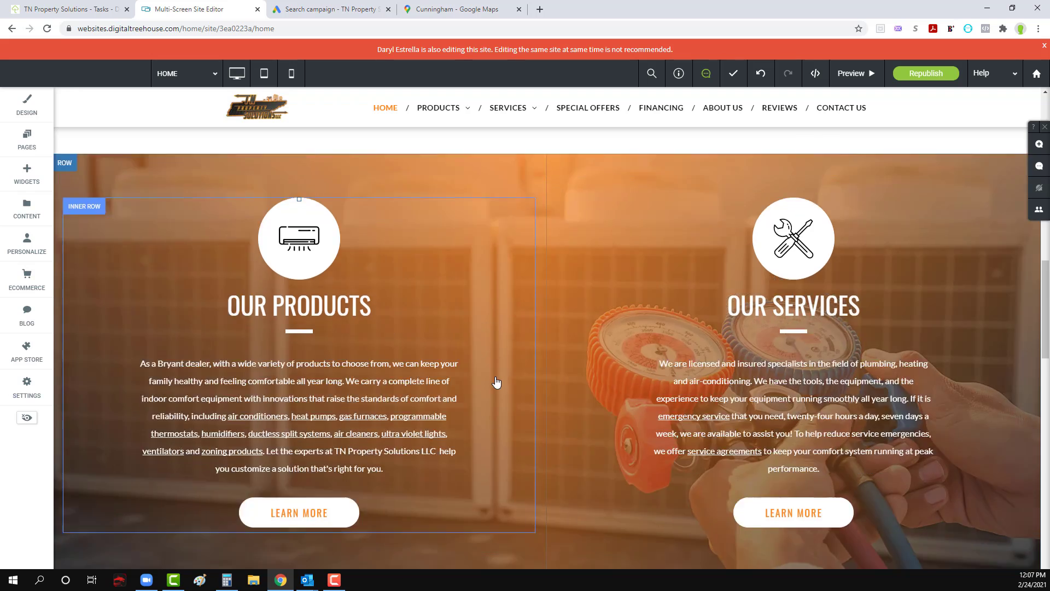
{"action": "scroll", "coordinate": [498, 382], "scroll_direction": "down", "scroll_amount": 7}
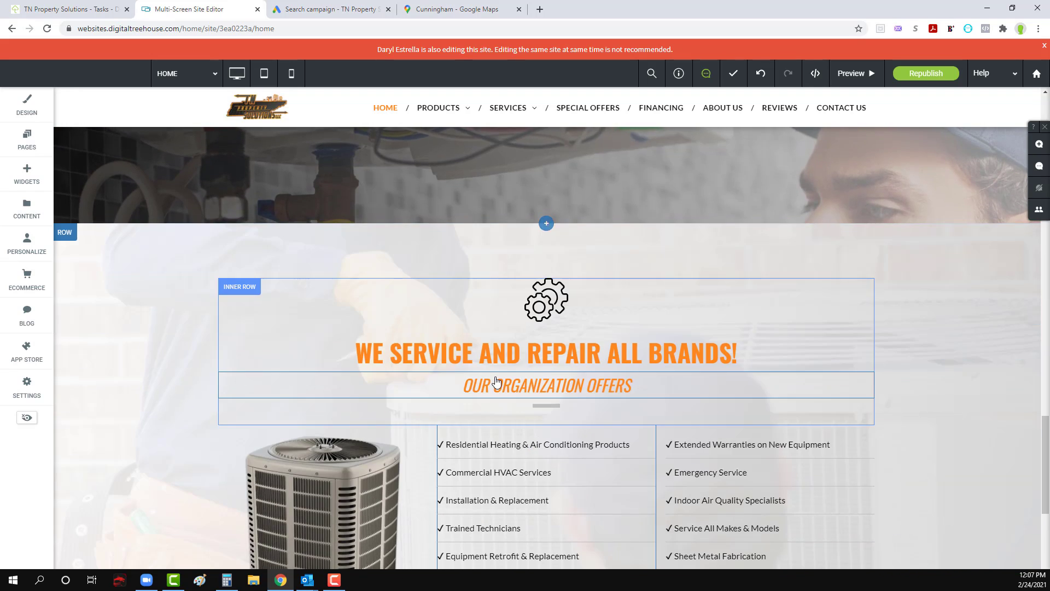
{"action": "scroll", "coordinate": [546, 376], "scroll_direction": "down", "scroll_amount": 3}
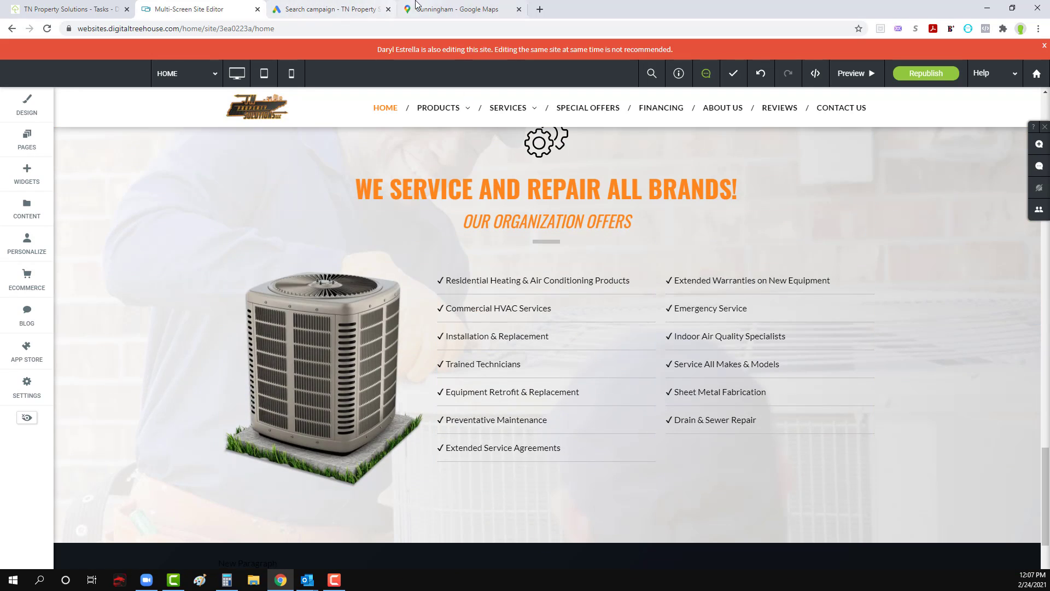
{"action": "left_click", "coordinate": [323, 7]}
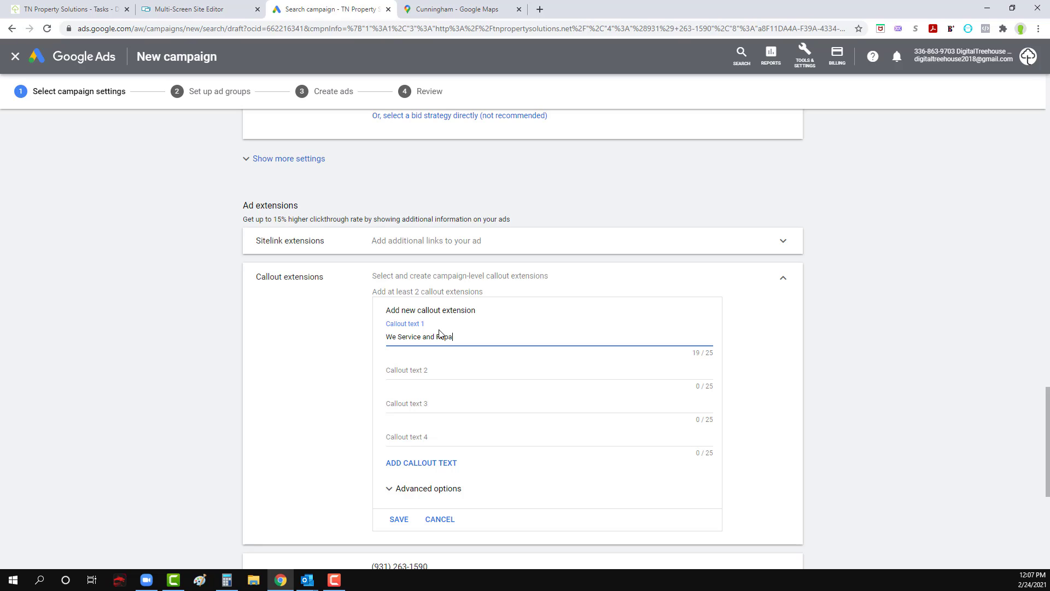
{"action": "type", "text": "Brands"}
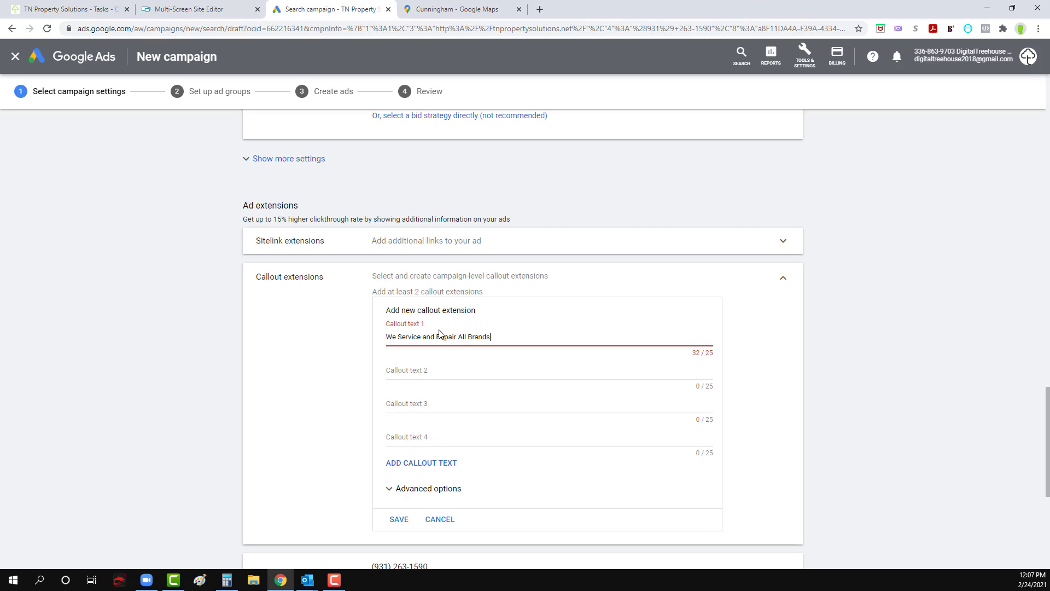
{"action": "left_click_drag", "start_coordinate": [437, 337], "coordinate": [399, 334]}
{"action": "key", "text": "BackSpace"}
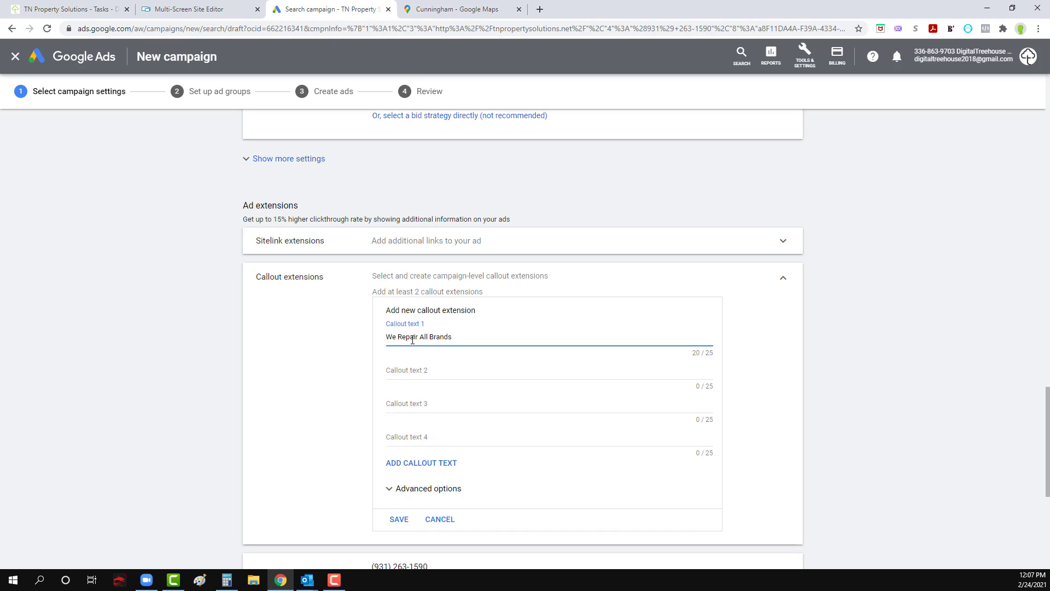
Step: Check the services list on the website's home page and set callout texts 2 and 3 to "HVAC Installation" and "HVAC Replacement"
{"action": "left_click", "coordinate": [429, 369]}
{"action": "left_click", "coordinate": [446, 9]}
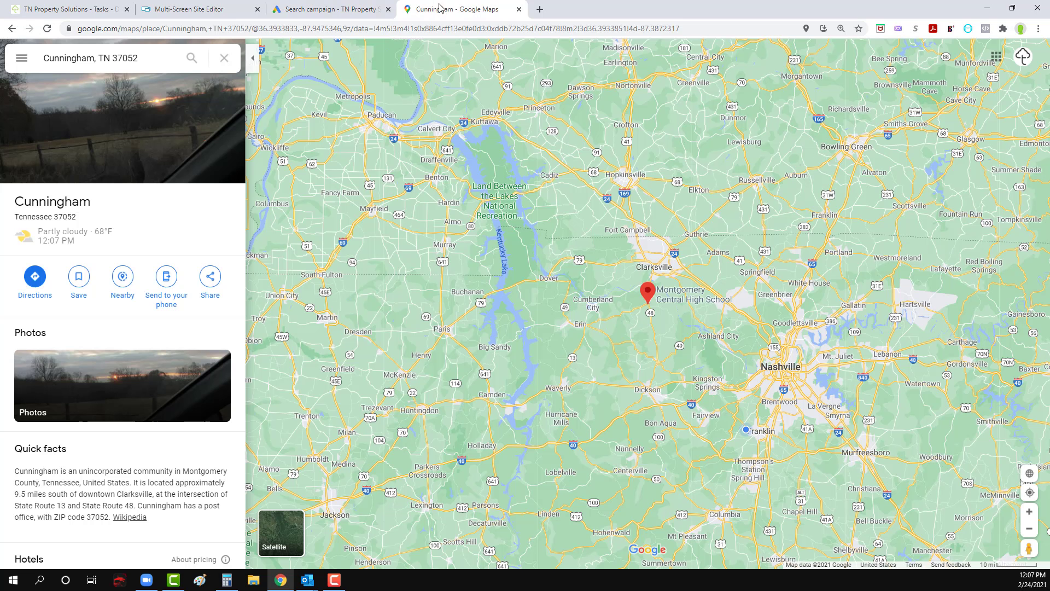
{"action": "left_click", "coordinate": [298, 11]}
{"action": "left_click", "coordinate": [200, 7]}
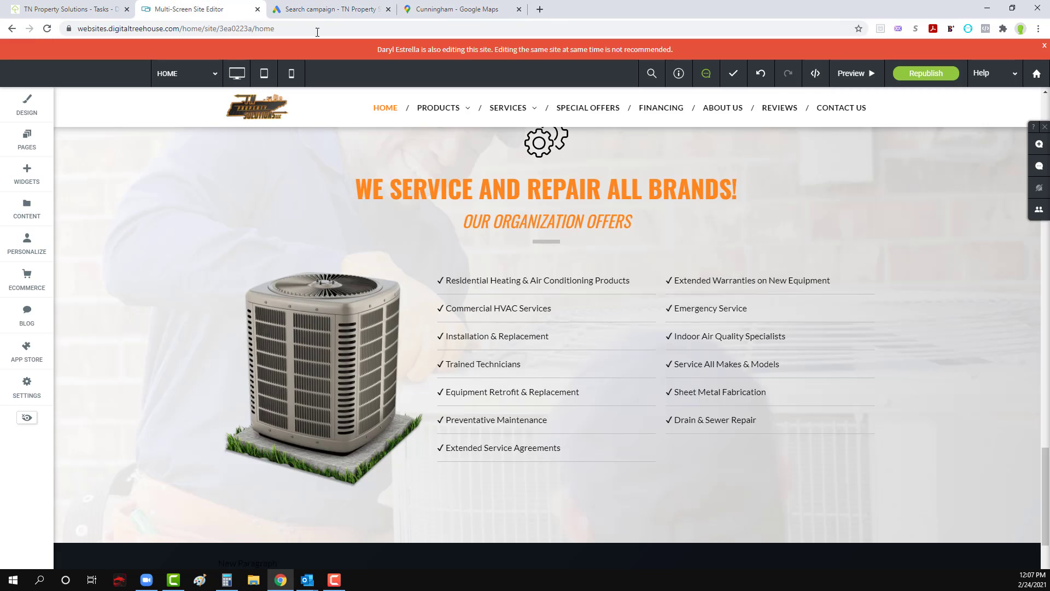
{"action": "left_click", "coordinate": [483, 287]}
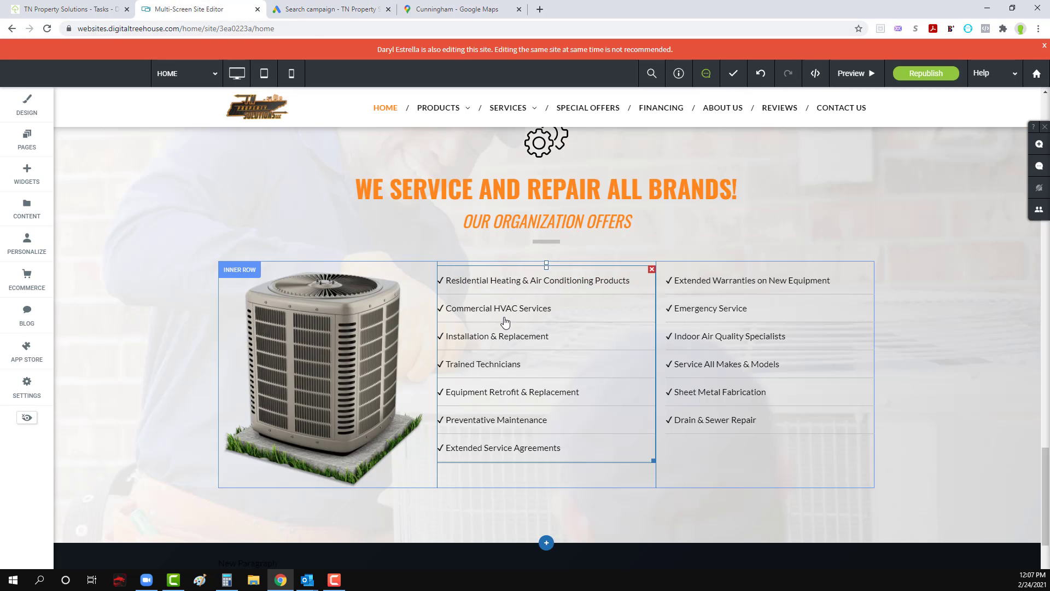
{"action": "left_click", "coordinate": [454, 9]}
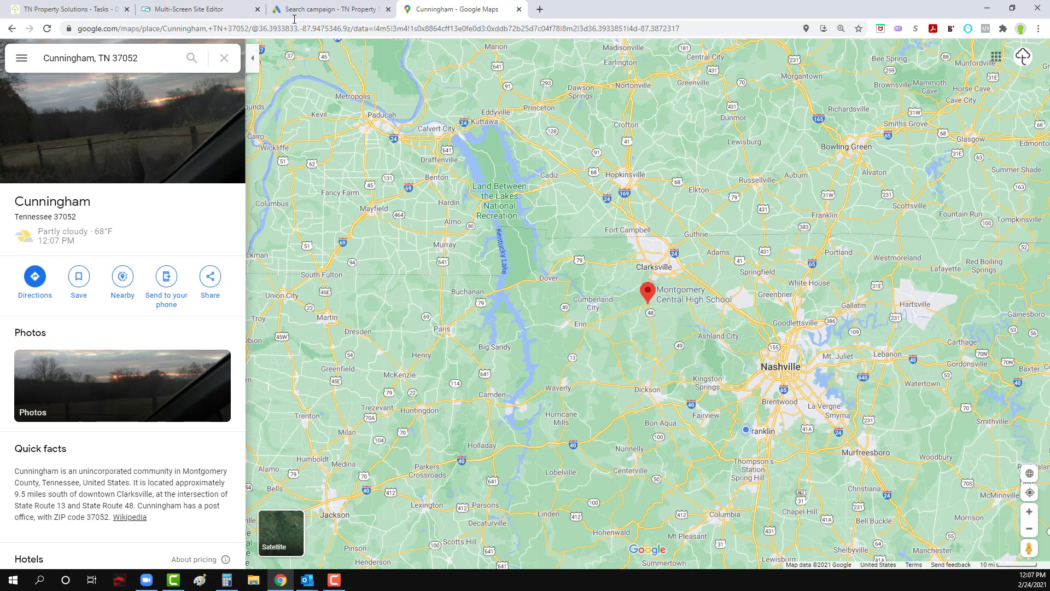
{"action": "left_click", "coordinate": [295, 11]}
{"action": "left_click", "coordinate": [407, 374]}
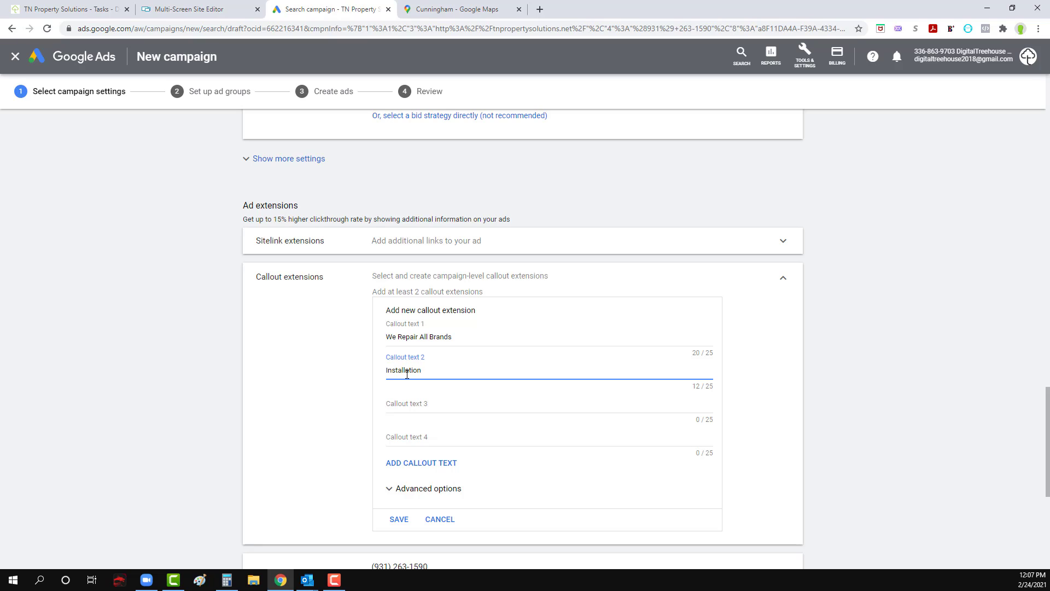
{"action": "type", "text": "Installation & Replacement"}
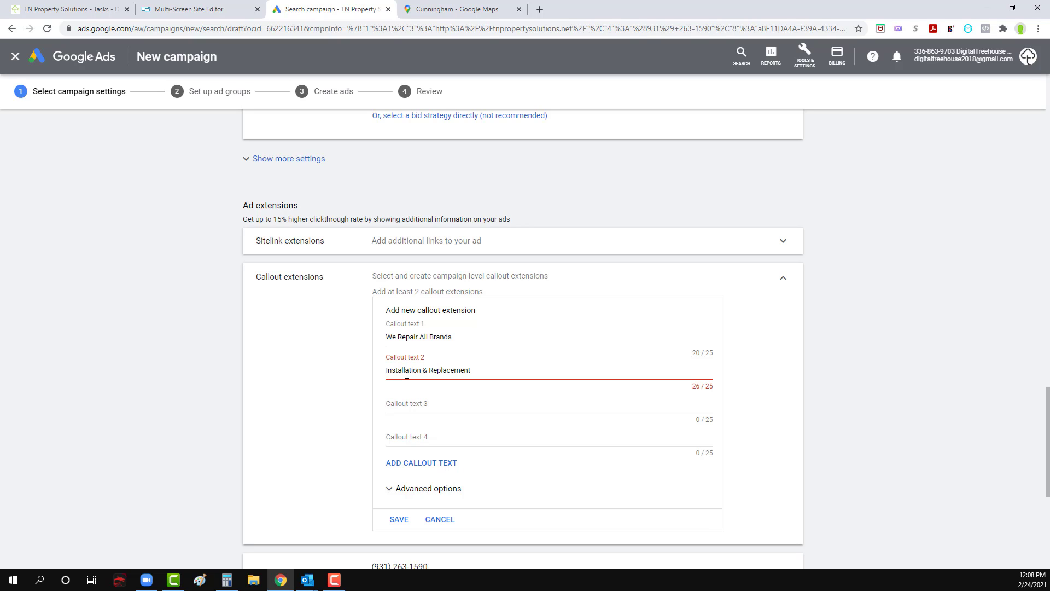
{"action": "key", "text": "BackSpace"}
{"action": "key", "text": "BackSpace"}
{"action": "key", "text": "BackSpace"}
{"action": "key", "text": "BackSpace"}
{"action": "key", "text": "BackSpace"}
{"action": "key", "text": "BackSpace"}
{"action": "key", "text": "BackSpace"}
{"action": "key", "text": "BackSpace"}
{"action": "key", "text": "BackSpace"}
{"action": "key", "text": "BackSpace"}
{"action": "key", "text": "BackSpace"}
{"action": "key", "text": "BackSpace"}
{"action": "key", "text": "BackSpace"}
{"action": "key", "text": "BackSpace"}
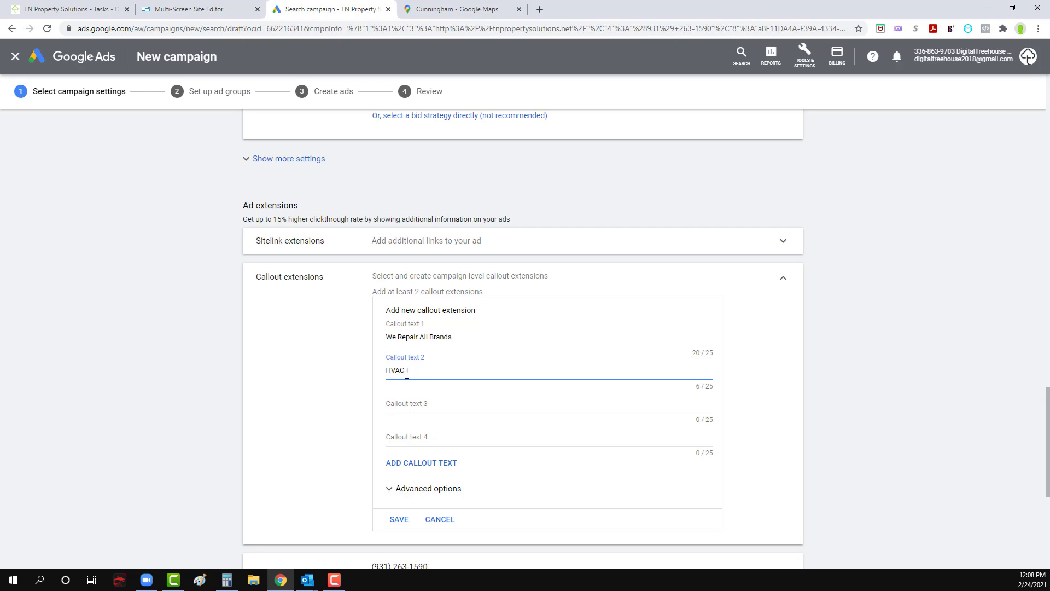
{"action": "key", "text": "Tab"}
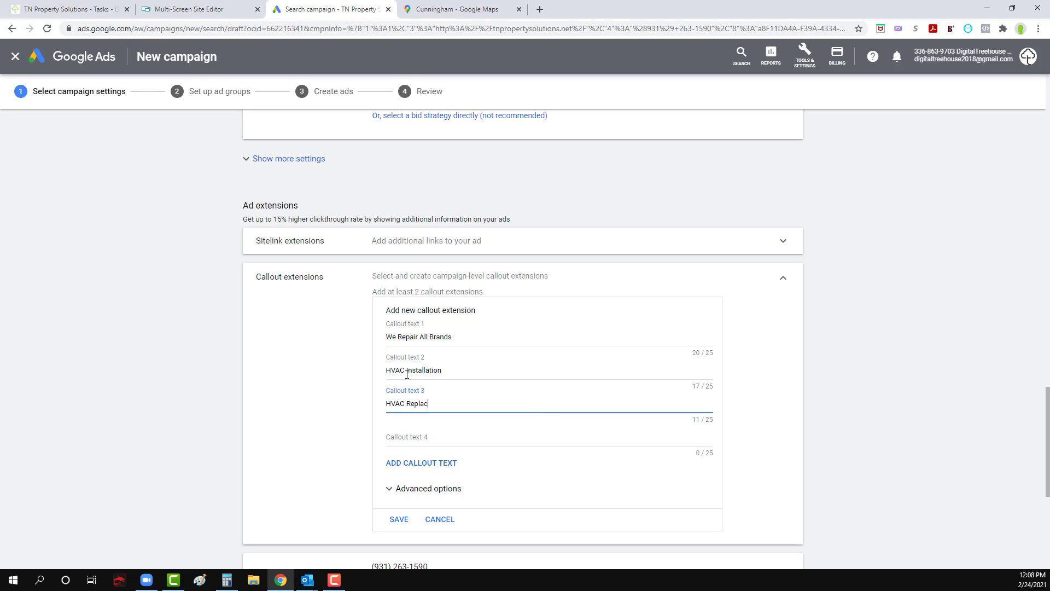
Step: Recheck the website's services list, set callout text 4 to "Trained Technicians" and add a fifth callout text field
{"action": "key", "text": "Tab"}
{"action": "left_click", "coordinate": [437, 8]}
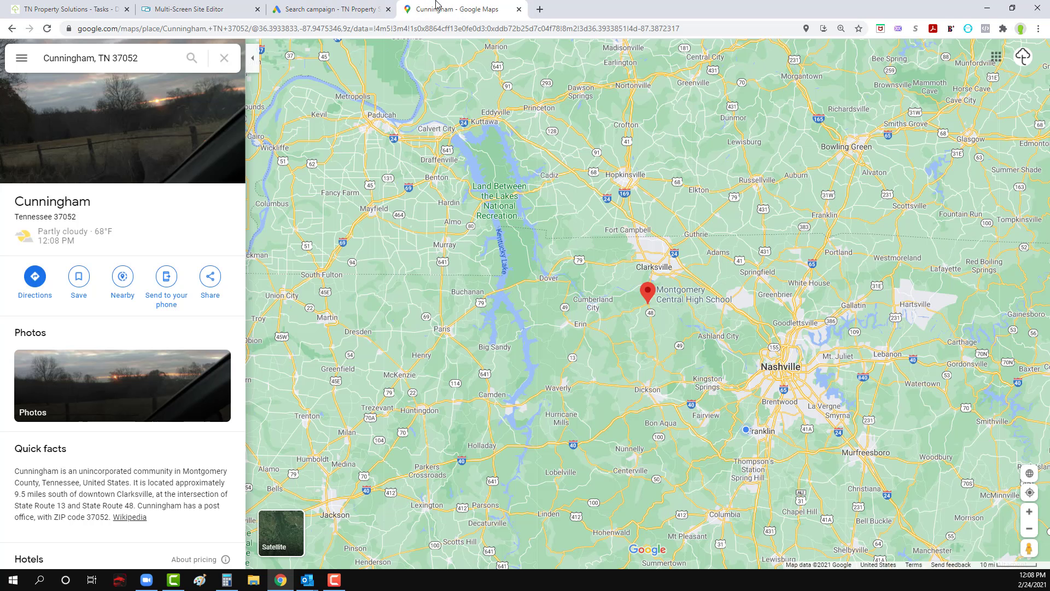
{"action": "left_click", "coordinate": [345, 9]}
{"action": "left_click", "coordinate": [195, 9]}
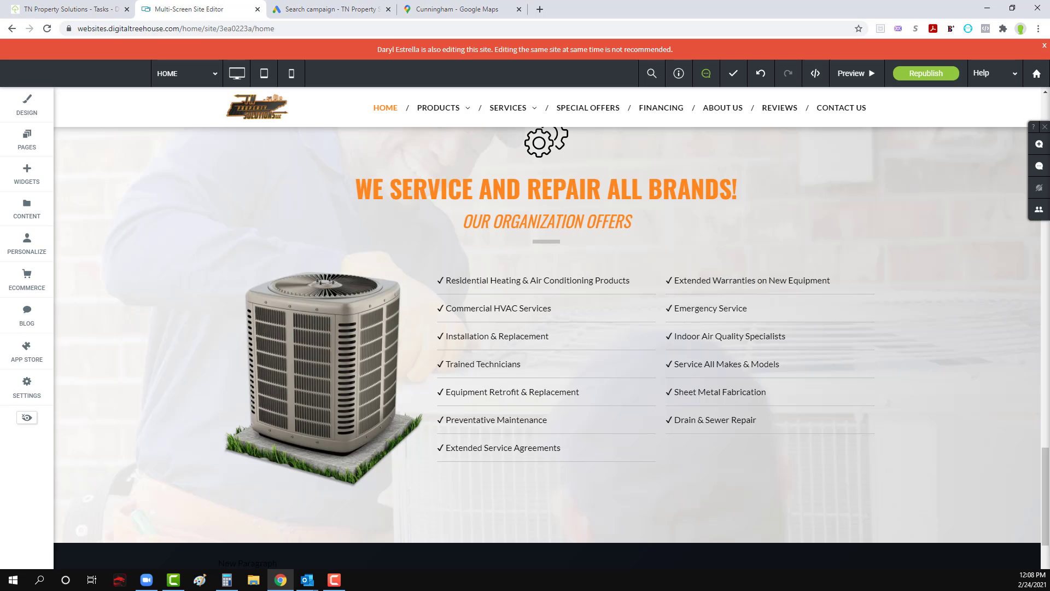
{"action": "key", "text": "F10"}
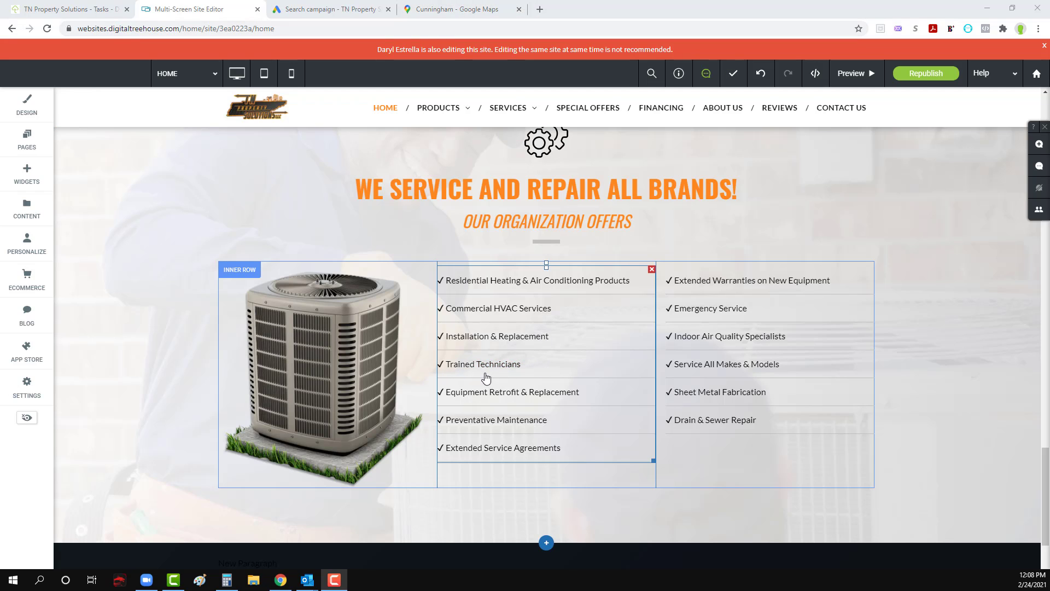
{"action": "left_click", "coordinate": [329, 10]}
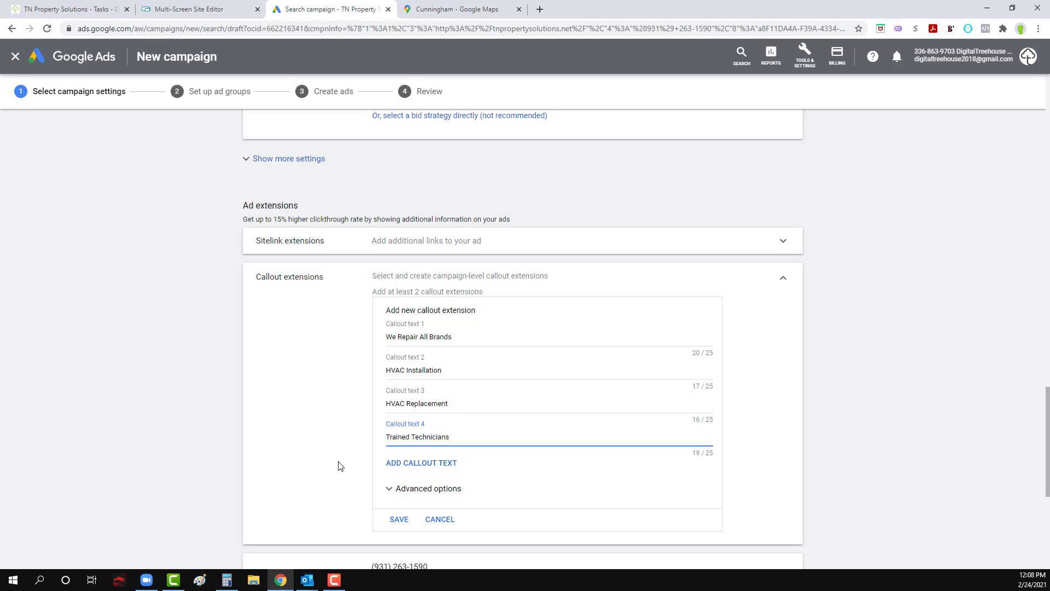
{"action": "left_click", "coordinate": [436, 463]}
{"action": "left_click", "coordinate": [462, 436]}
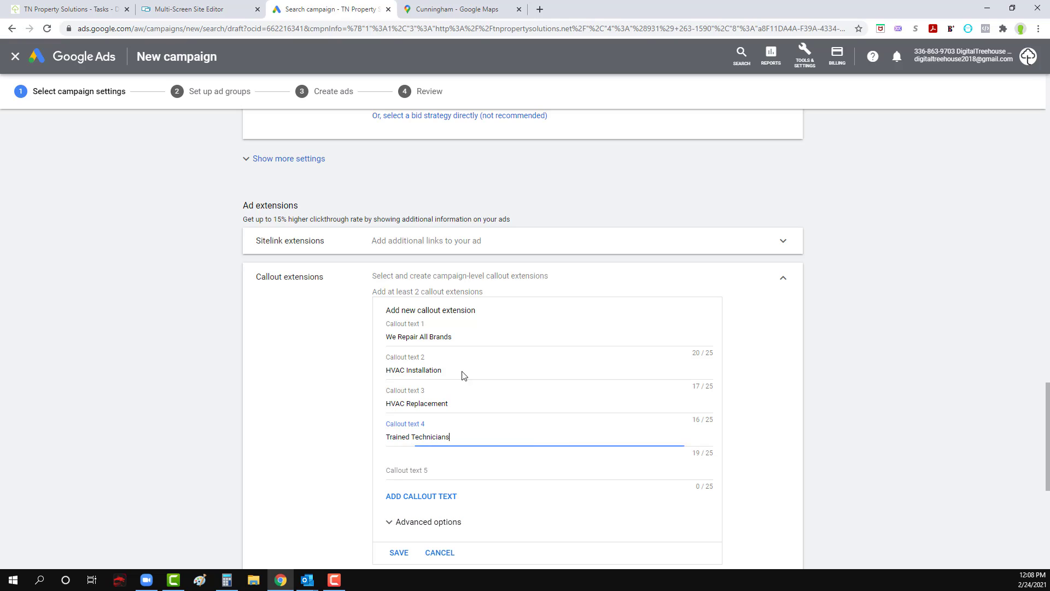
Step: Consult the website's offerings again and replace callout text 2 in the Google Ads draft with "Financing Available"
{"action": "left_click", "coordinate": [465, 8]}
{"action": "left_click", "coordinate": [203, 7]}
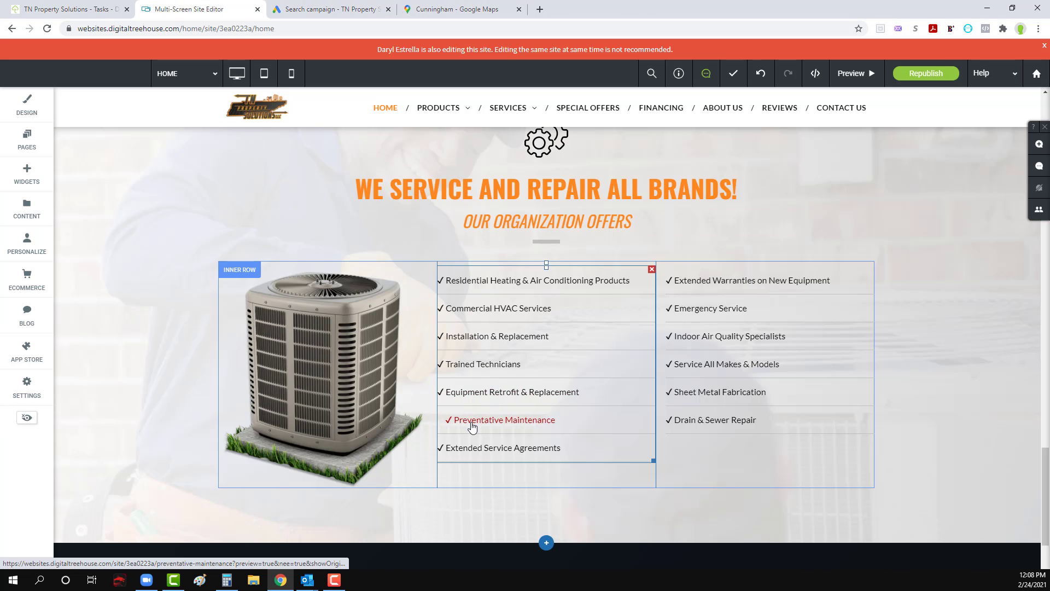
{"action": "left_click", "coordinate": [395, 7]}
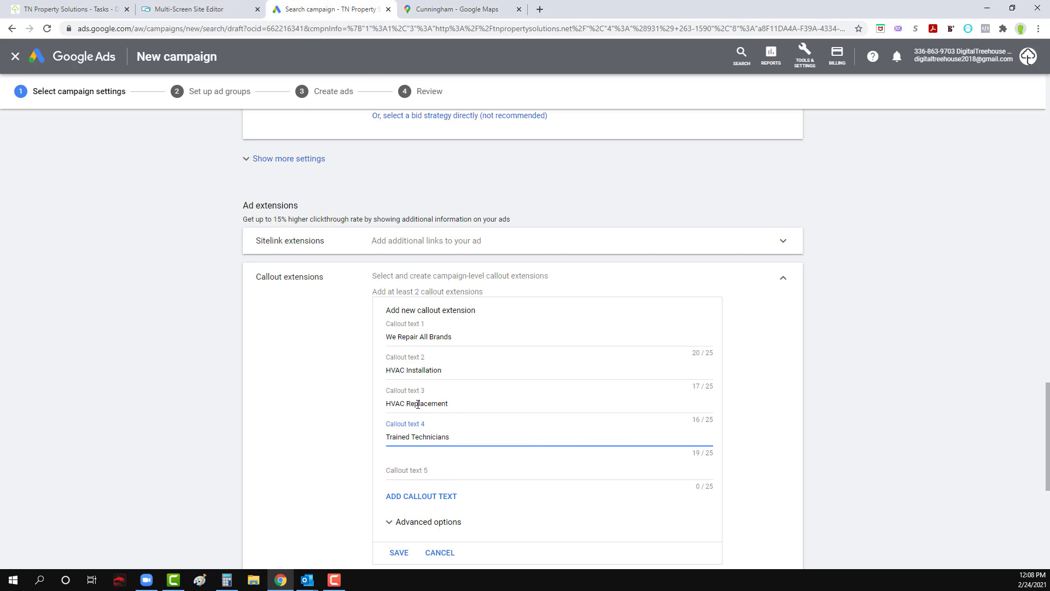
{"action": "left_click", "coordinate": [419, 339]}
{"action": "triple_click", "coordinate": [411, 370]}
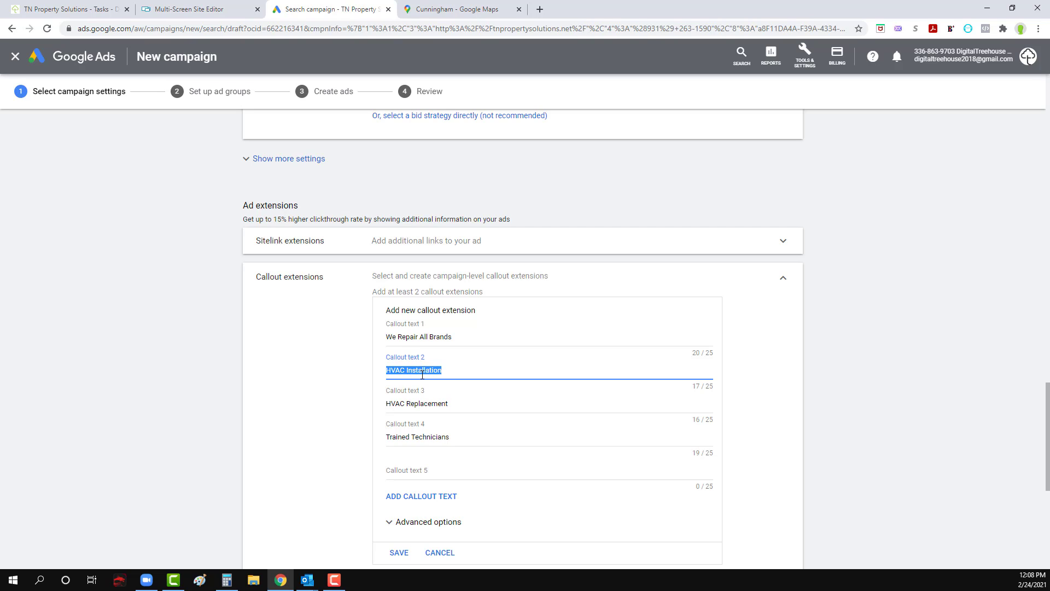
{"action": "type", "text": "F"}
{"action": "type", "text": "lable"}
Step: Replace callout text 3 with "Extended Warranties", based on the services list on the website
{"action": "triple_click", "coordinate": [432, 406]}
{"action": "left_click", "coordinate": [471, 5]}
{"action": "left_click", "coordinate": [337, 5]}
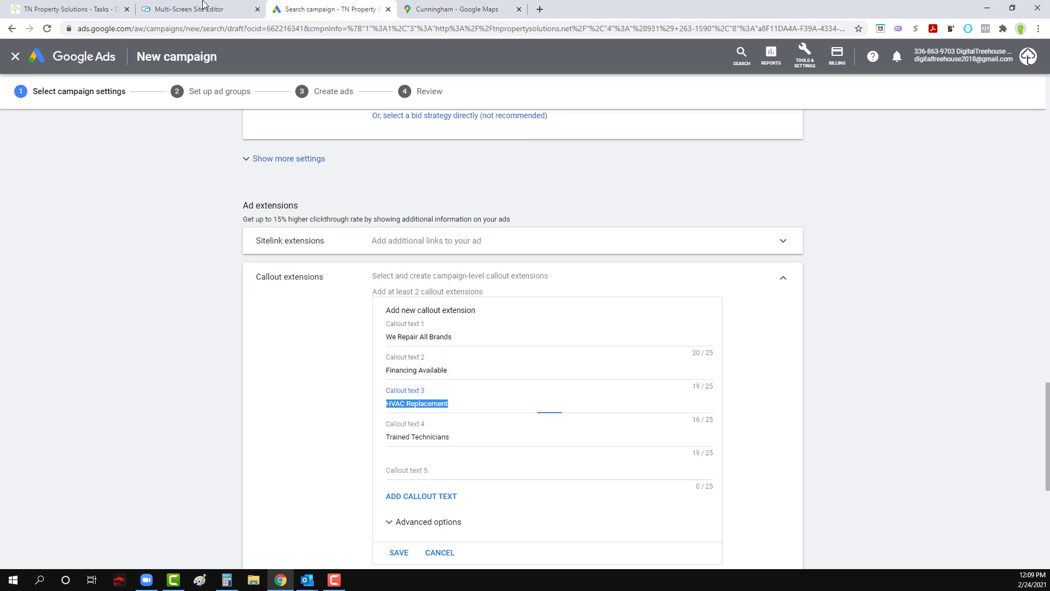
{"action": "key", "text": "ctrl+shift+Tab"}
{"action": "left_click", "coordinate": [296, 7]}
{"action": "type", "text": "Extended Warranties"}
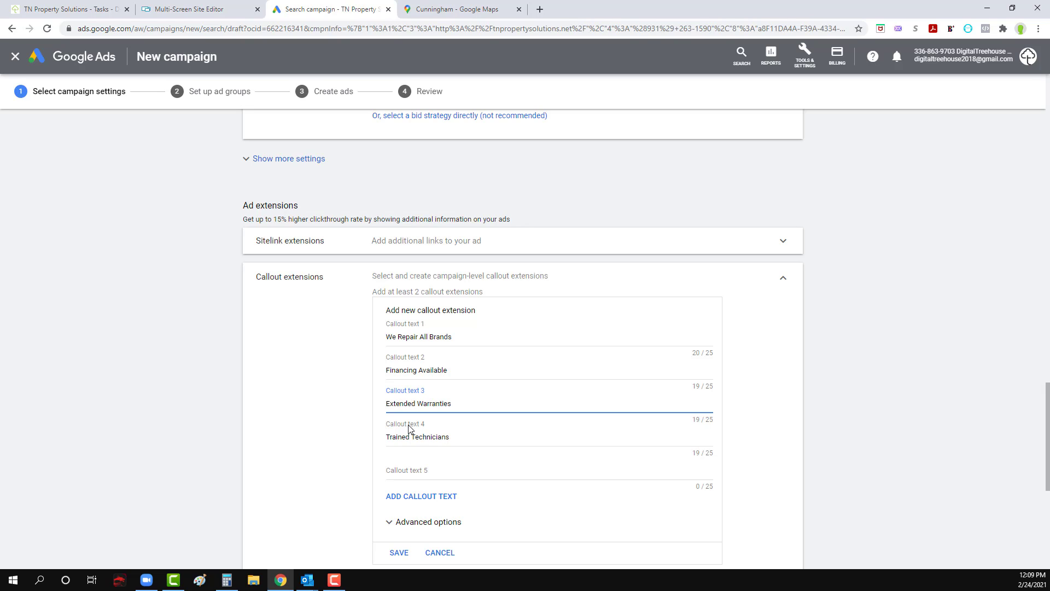
Step: Look up another service on the website and set callout text 5 to "Emergency Service"
{"action": "left_click", "coordinate": [465, 8]}
{"action": "left_click", "coordinate": [185, 8]}
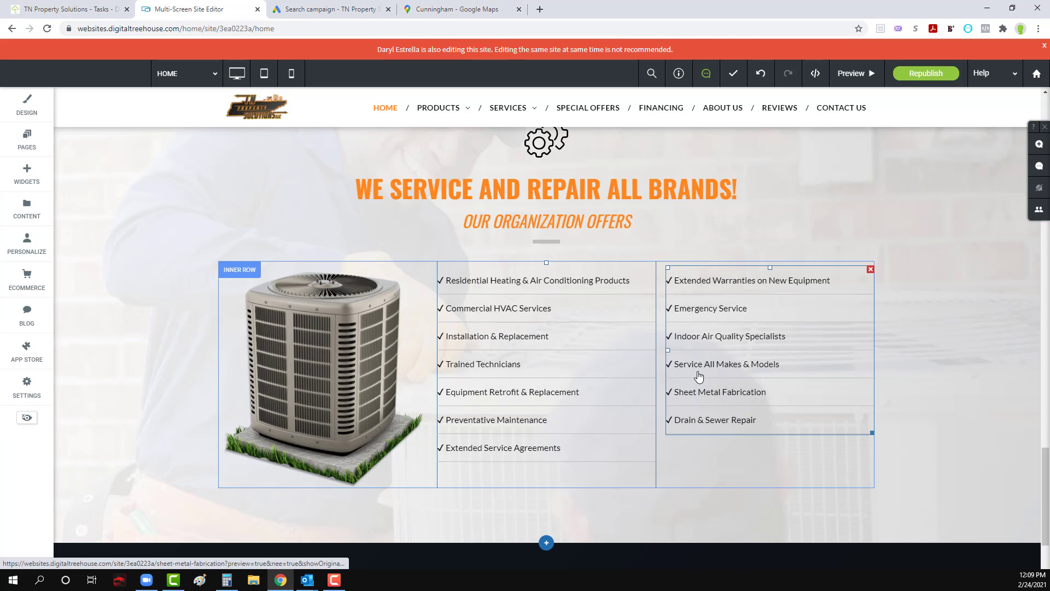
{"action": "left_click", "coordinate": [322, 7]}
{"action": "left_click", "coordinate": [429, 468]}
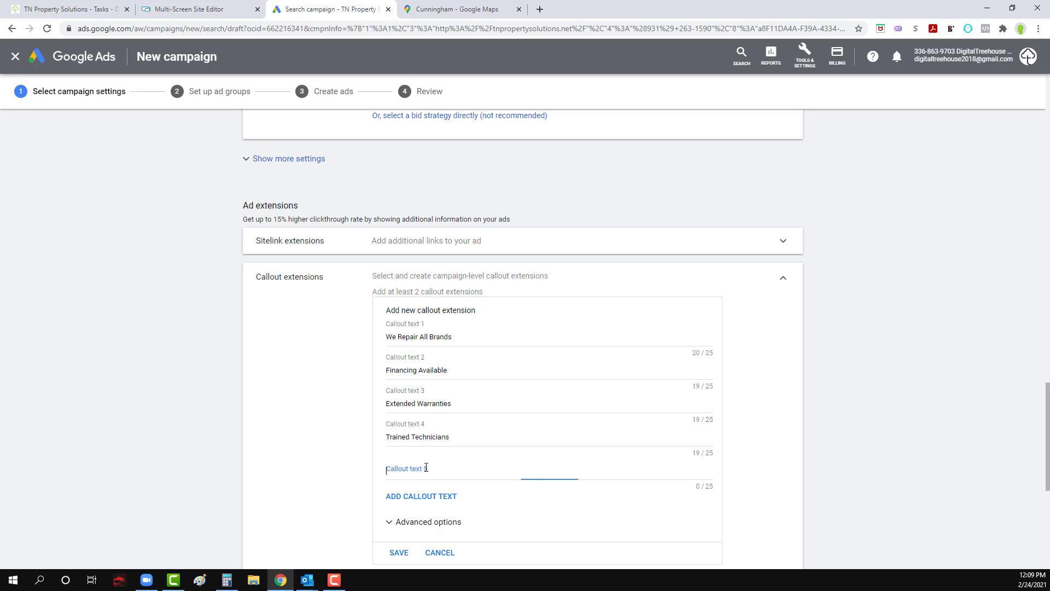
{"action": "type", "text": "Emerg"}
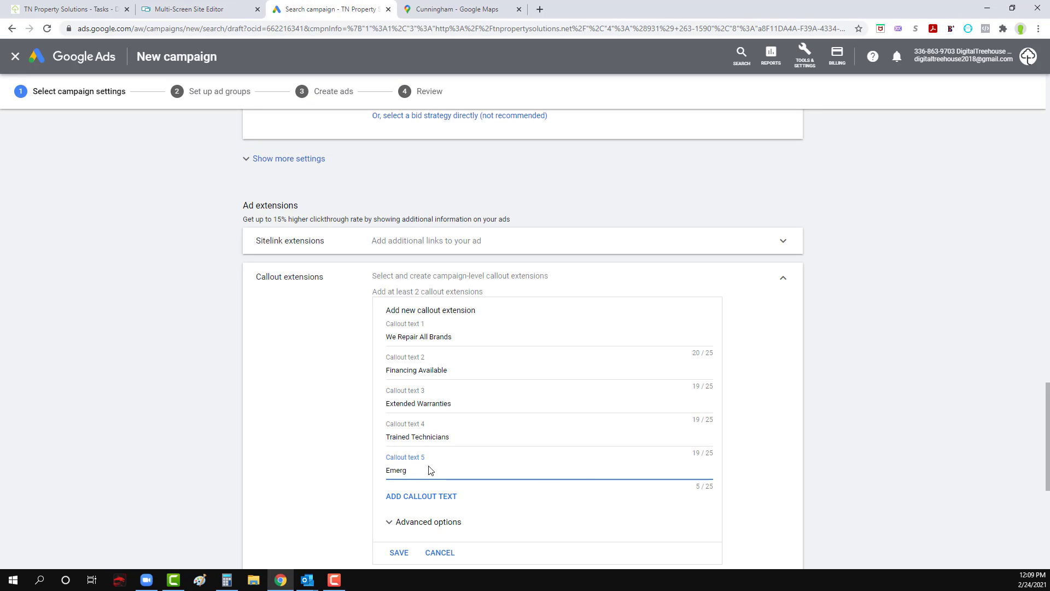
{"action": "type", "text": "ency Service Available"}
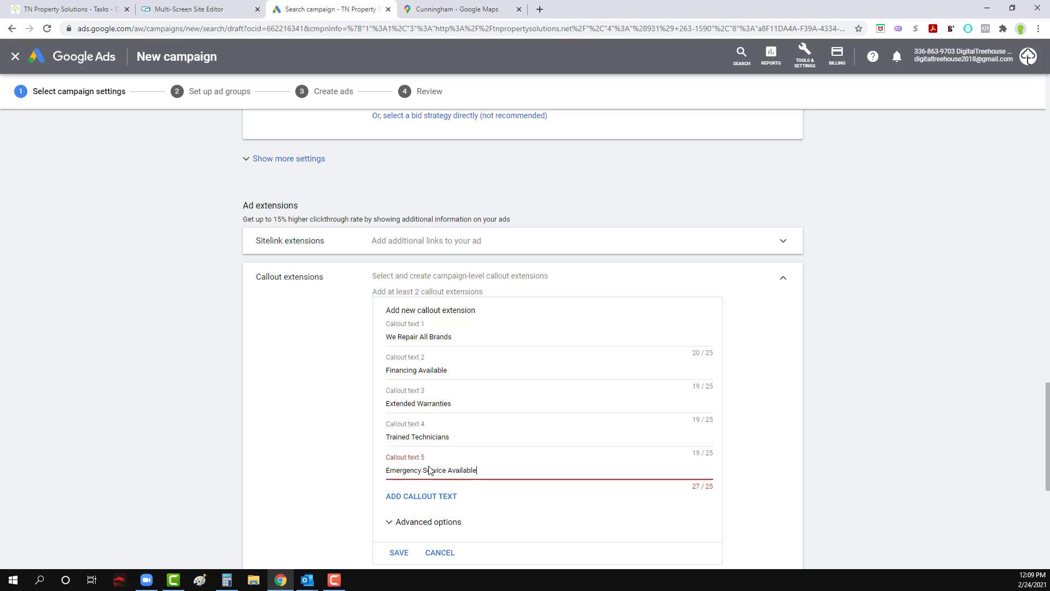
{"action": "key", "text": "BackSpace"}
{"action": "key", "text": "BackSpace"}
{"action": "key", "text": "BackSpace"}
{"action": "key", "text": "BackSpace"}
{"action": "key", "text": "BackSpace"}
{"action": "key", "text": "BackSpace"}
{"action": "key", "text": "BackSpace"}
{"action": "key", "text": "BackSpace"}
{"action": "key", "text": "BackSpace"}
{"action": "key", "text": "BackSpace"}
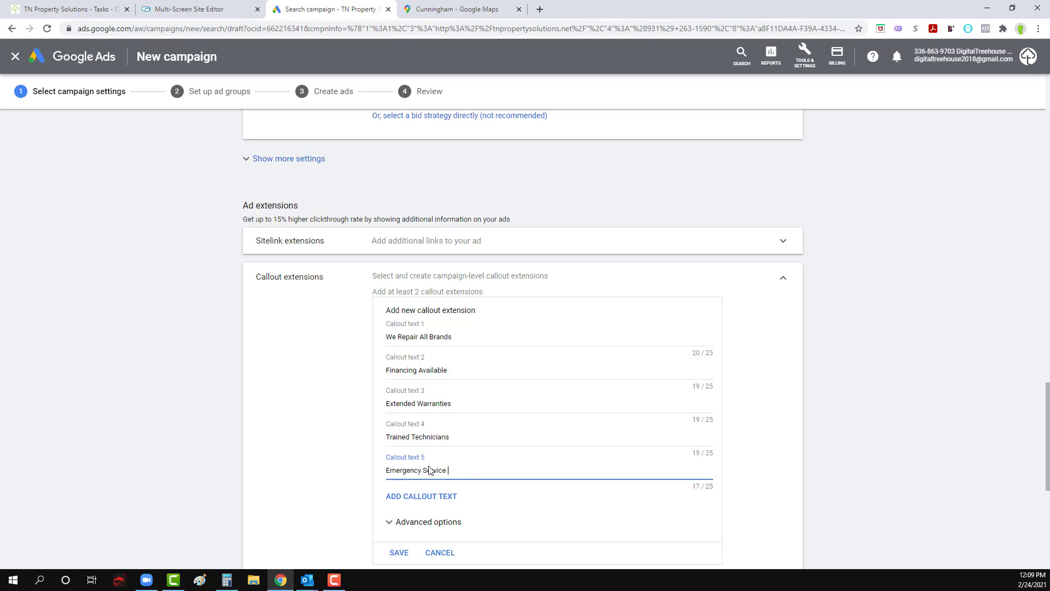
Step: Find tn_property_solutions.digitaltreehouse.com in the website builder's sites dashboard, open its preview and close the dashboard
{"action": "left_click", "coordinate": [235, 9]}
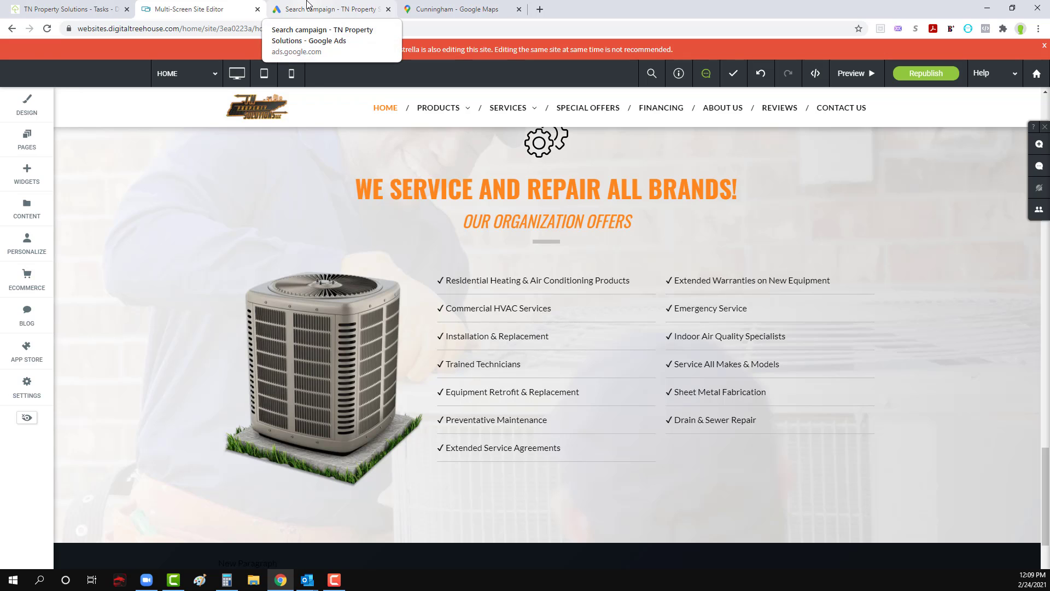
{"action": "left_click", "coordinate": [308, 7]}
{"action": "scroll", "coordinate": [465, 340], "scroll_direction": "down", "scroll_amount": 3}
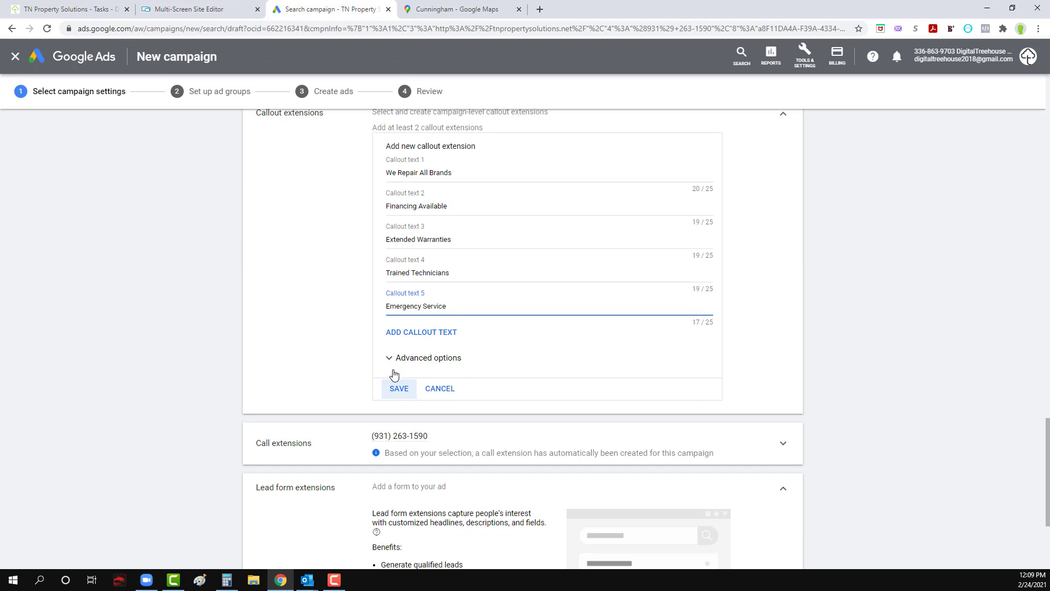
{"action": "left_click", "coordinate": [211, 7]}
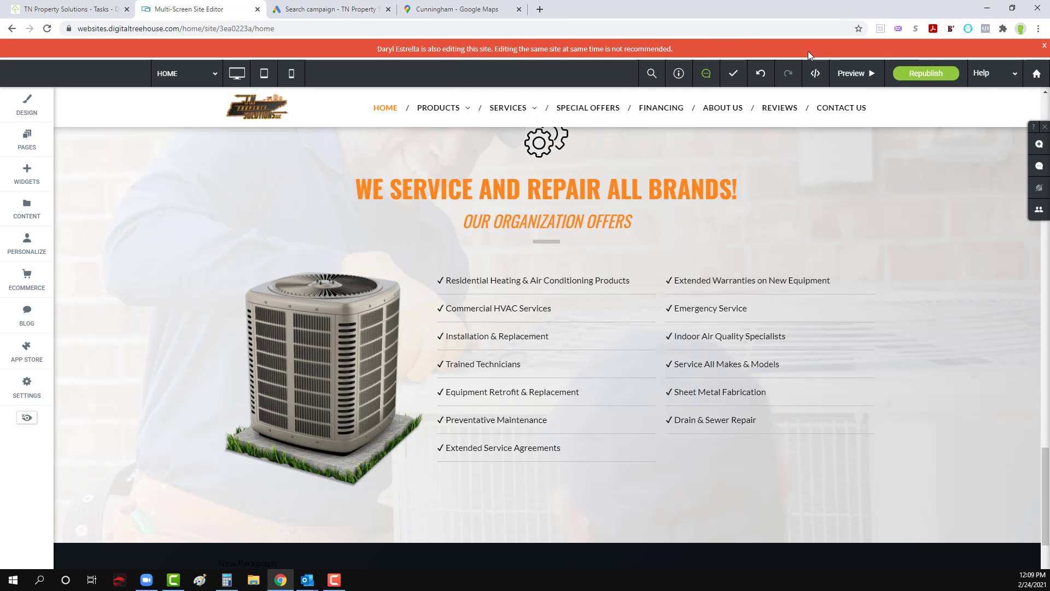
{"action": "left_click", "coordinate": [1038, 75]}
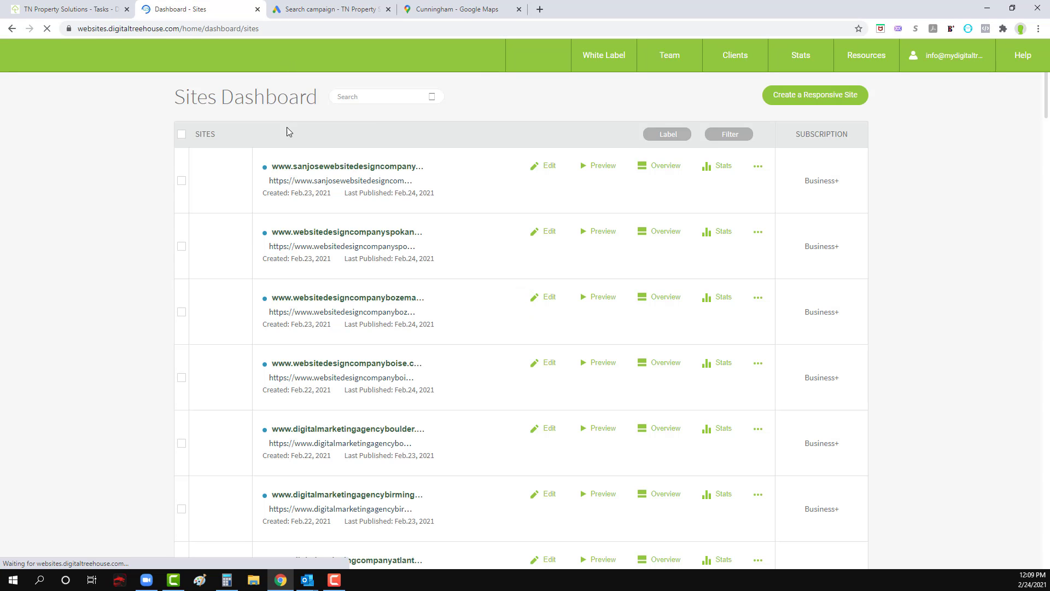
{"action": "left_click", "coordinate": [377, 96]}
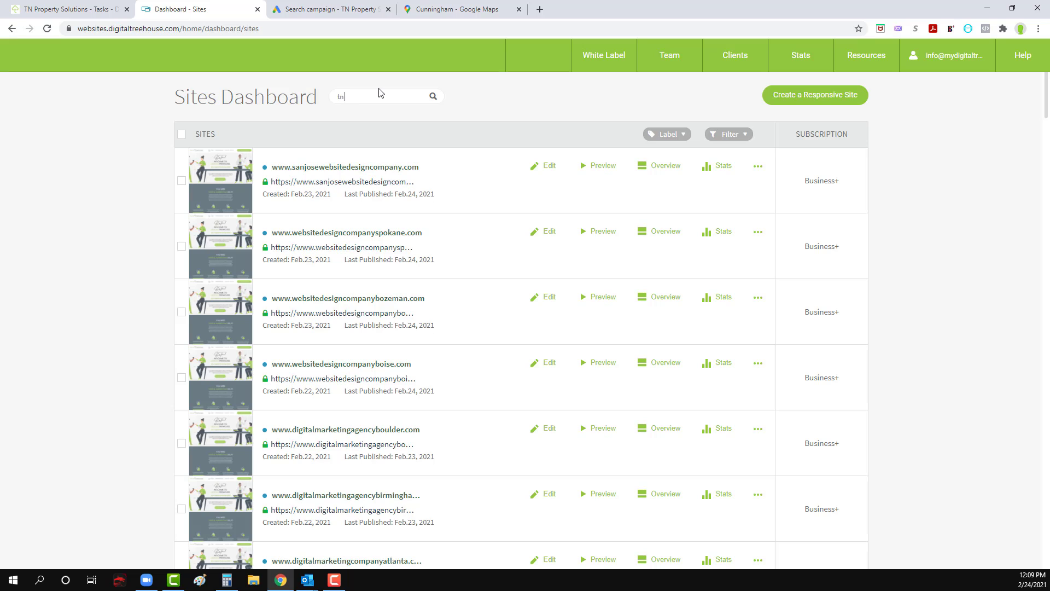
{"action": "left_click", "coordinate": [370, 119]}
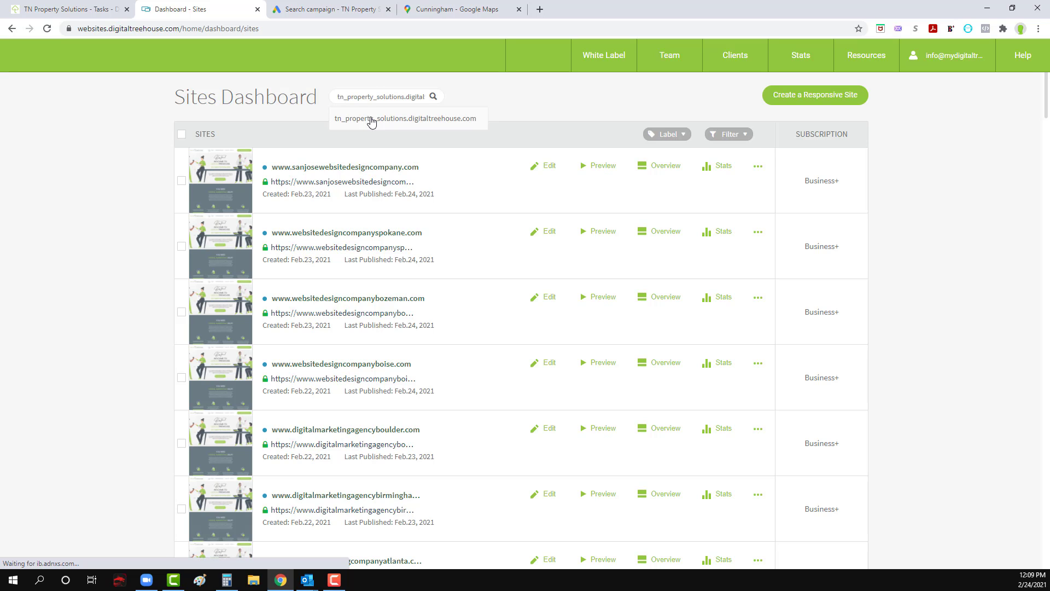
{"action": "left_click", "coordinate": [612, 167]}
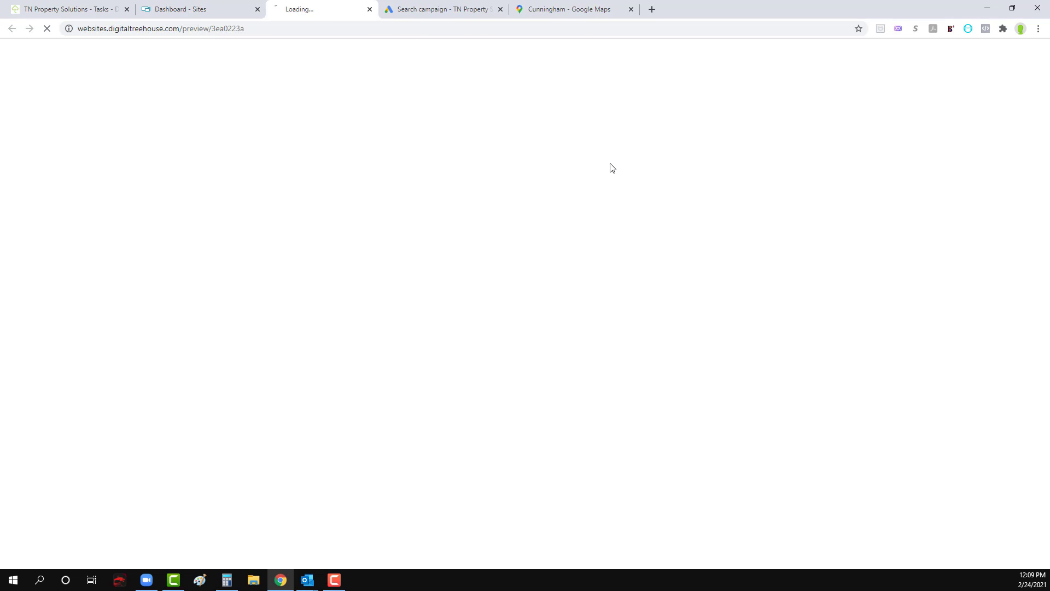
{"action": "left_click", "coordinate": [257, 9]}
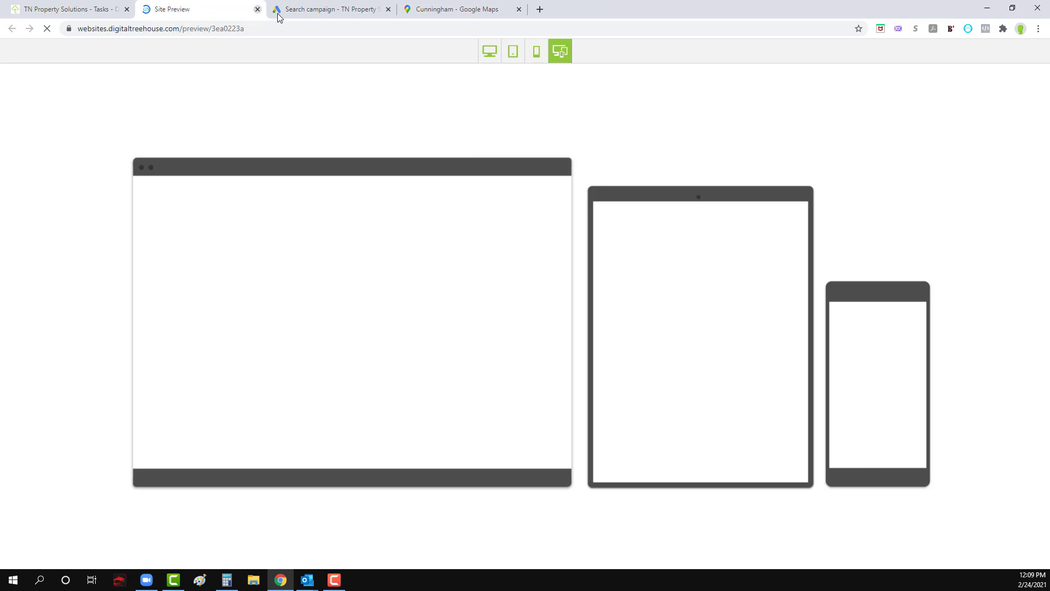
Step: Return to the Google Ads campaign draft and save the five new callout extensions
{"action": "left_click", "coordinate": [278, 14]}
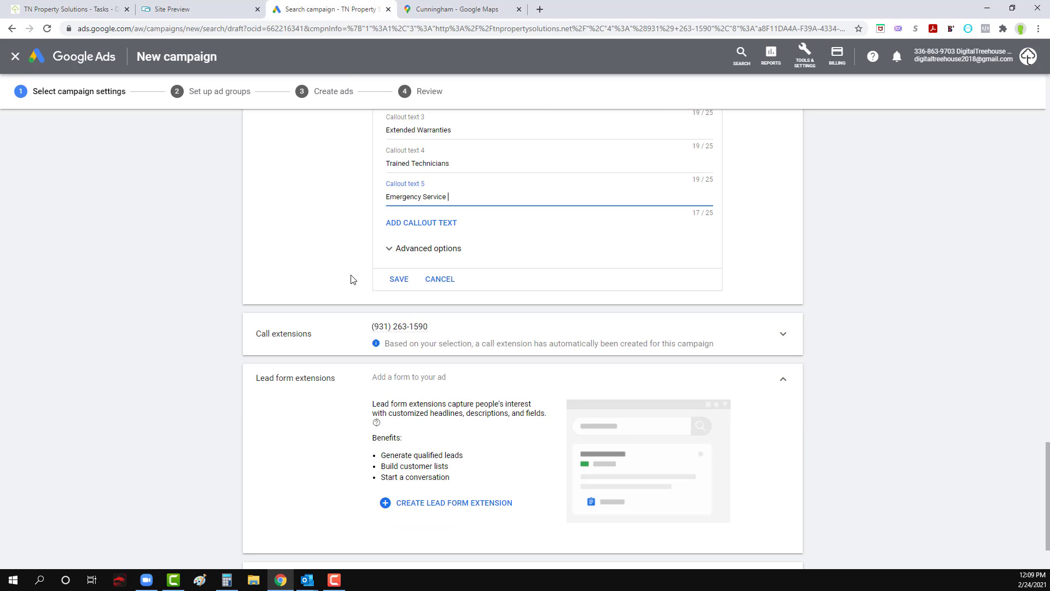
{"action": "left_click", "coordinate": [396, 279]}
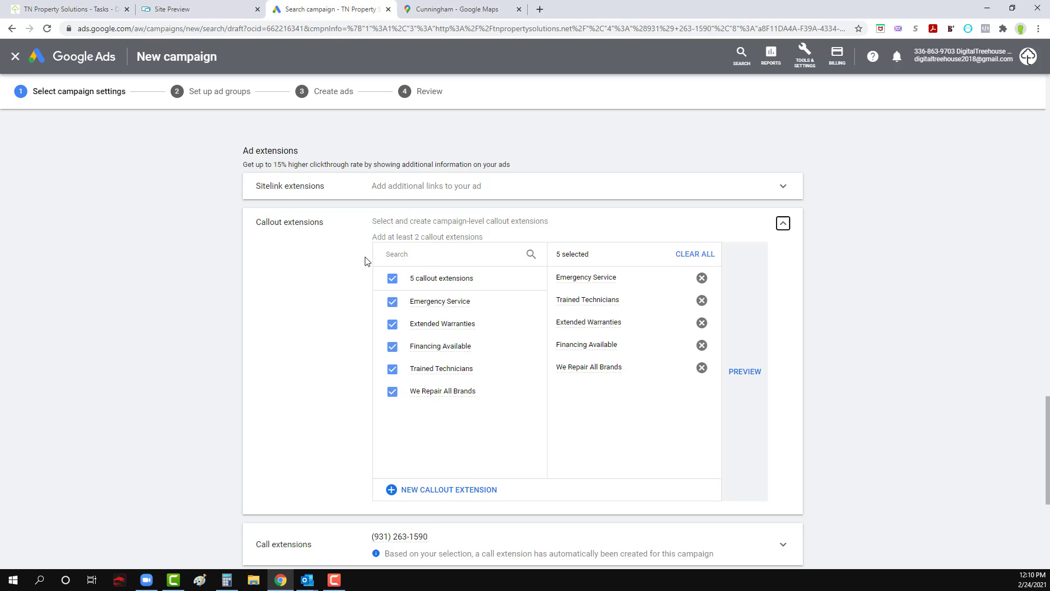
{"action": "scroll", "coordinate": [341, 320], "scroll_direction": "down", "scroll_amount": 4}
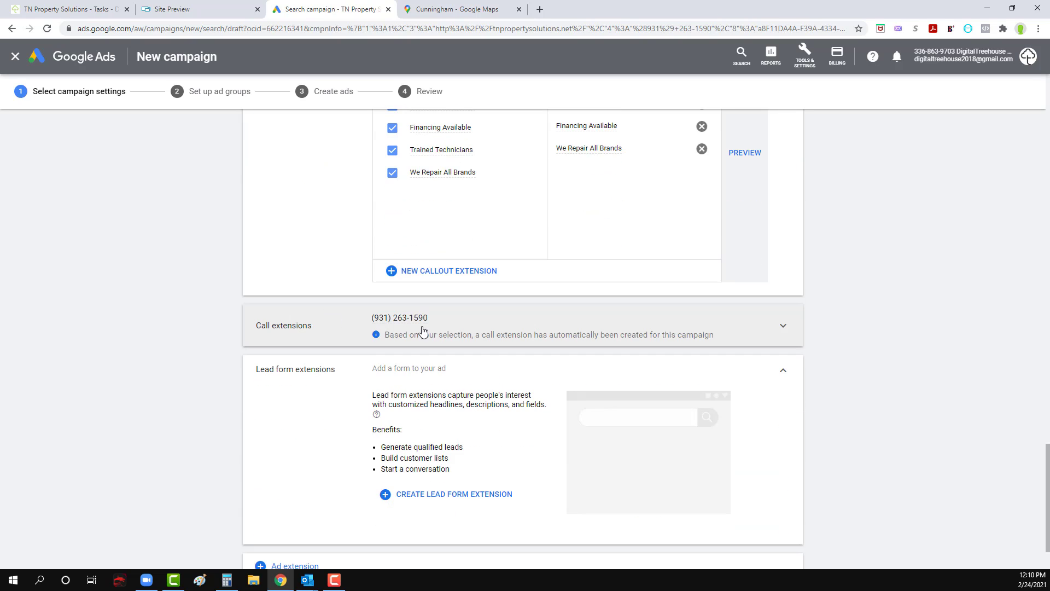
Step: Create a lead form extension, accepting its terms of service, and set its call-to-action to "Contact us"
{"action": "scroll", "coordinate": [423, 330], "scroll_direction": "down", "scroll_amount": 2}
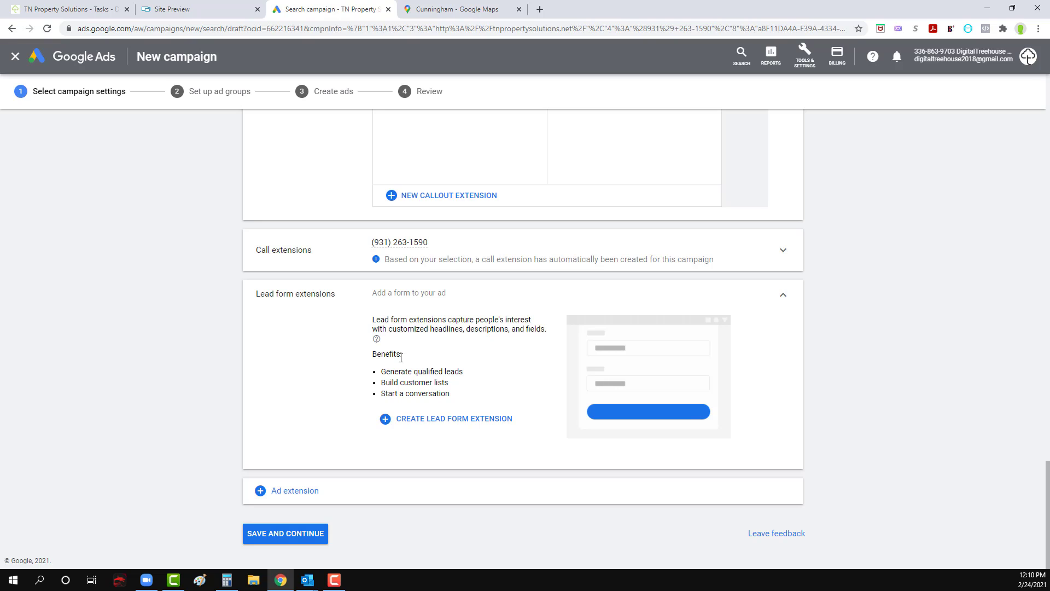
{"action": "left_click", "coordinate": [447, 419]}
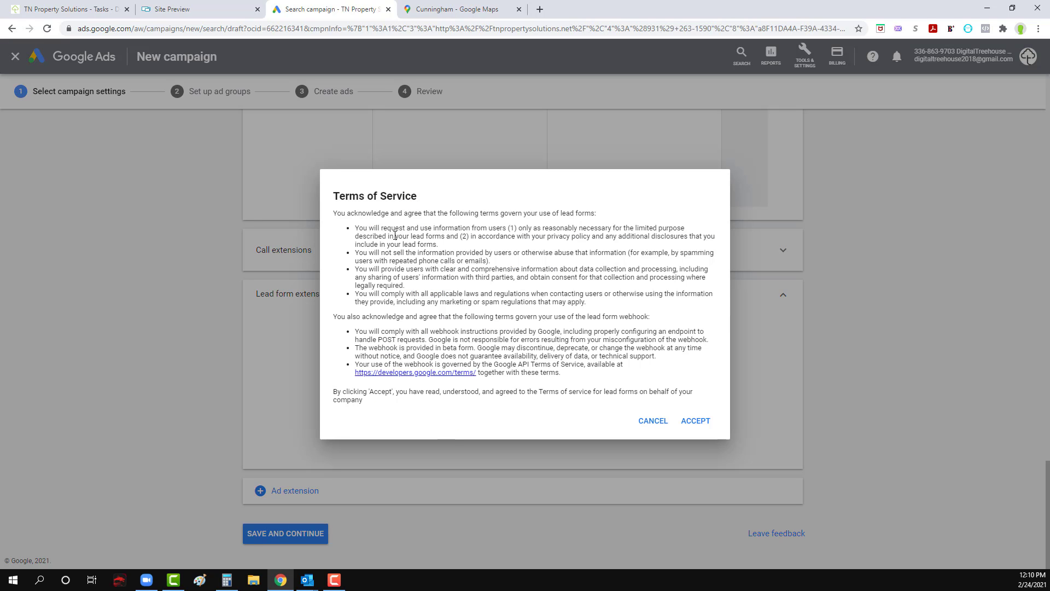
{"action": "left_click", "coordinate": [706, 425]}
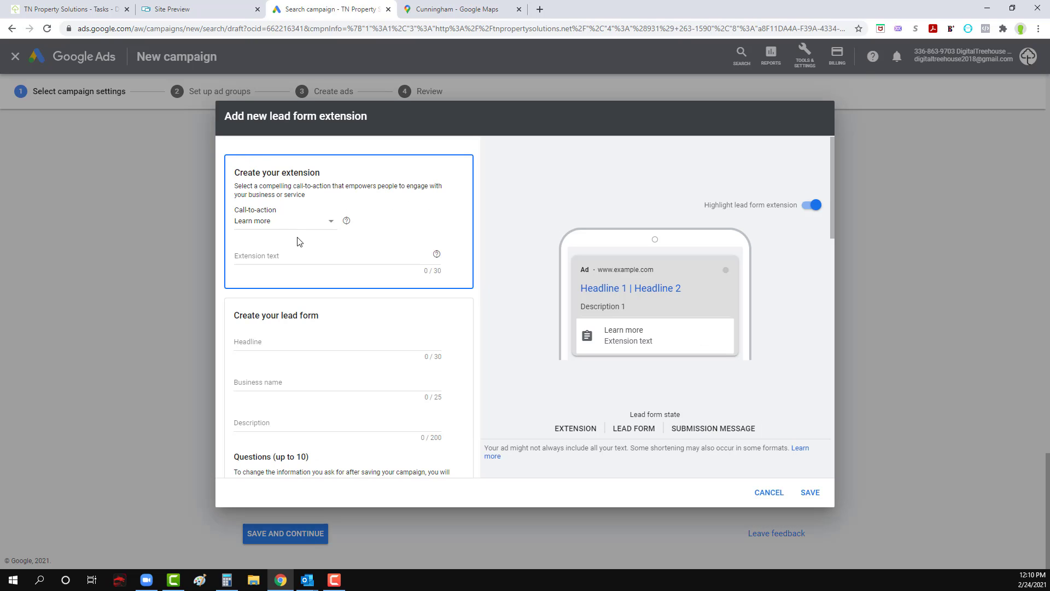
{"action": "left_click", "coordinate": [301, 221]}
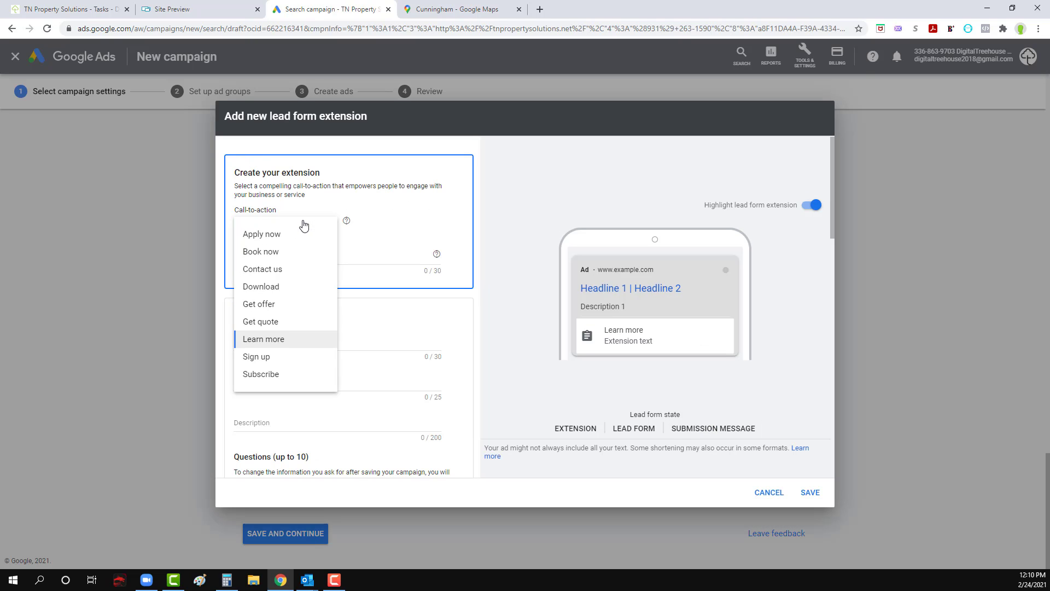
{"action": "left_click", "coordinate": [278, 268]}
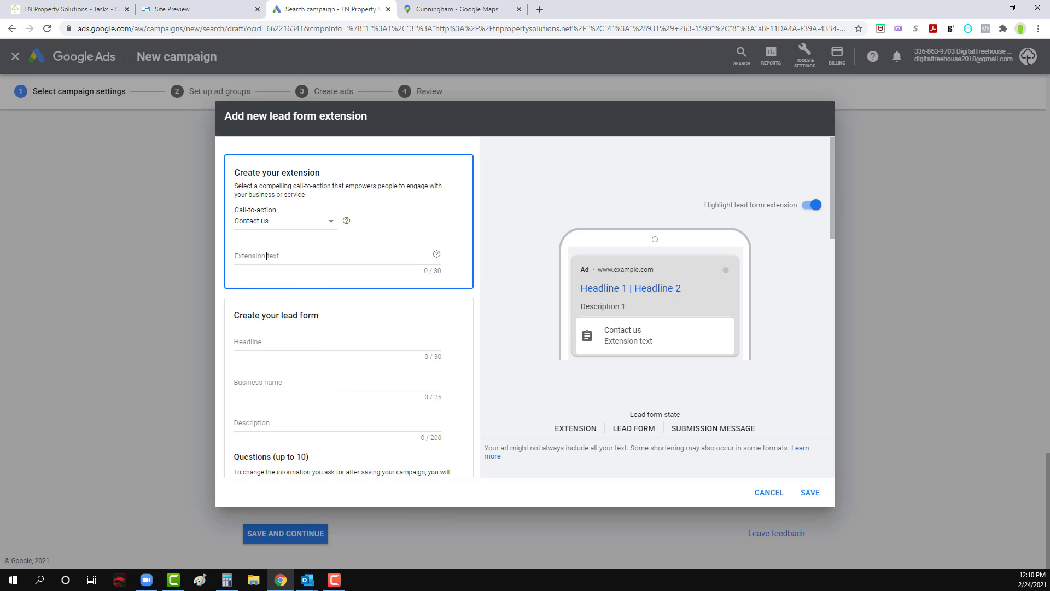
Step: Set the lead form's extension text to "Send Us Your Information"
{"action": "left_click", "coordinate": [324, 255]}
{"action": "type", "text": "Se"}
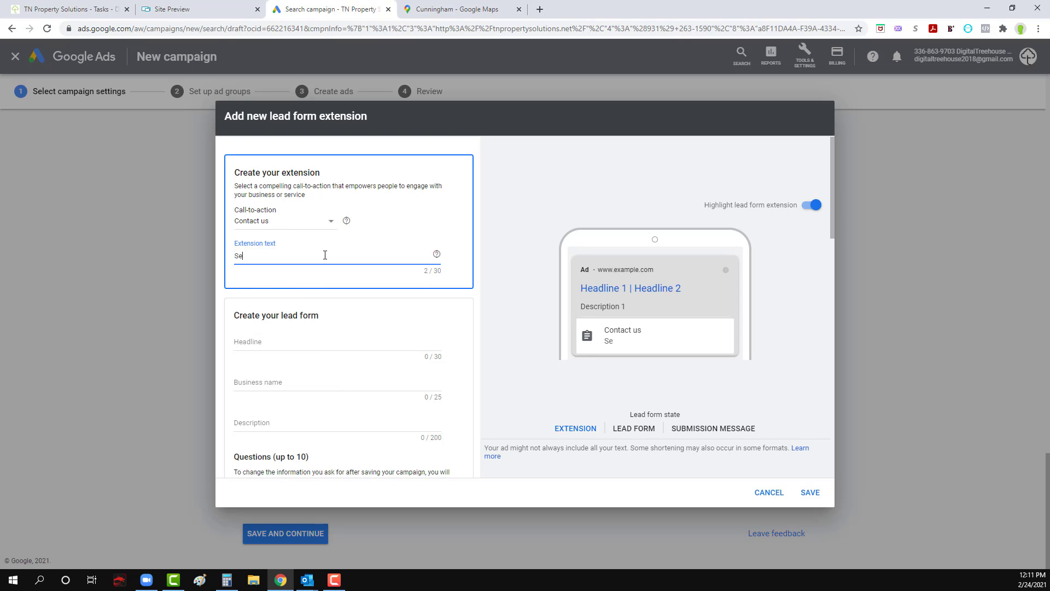
{"action": "type", "text": "nd Us Your Information"}
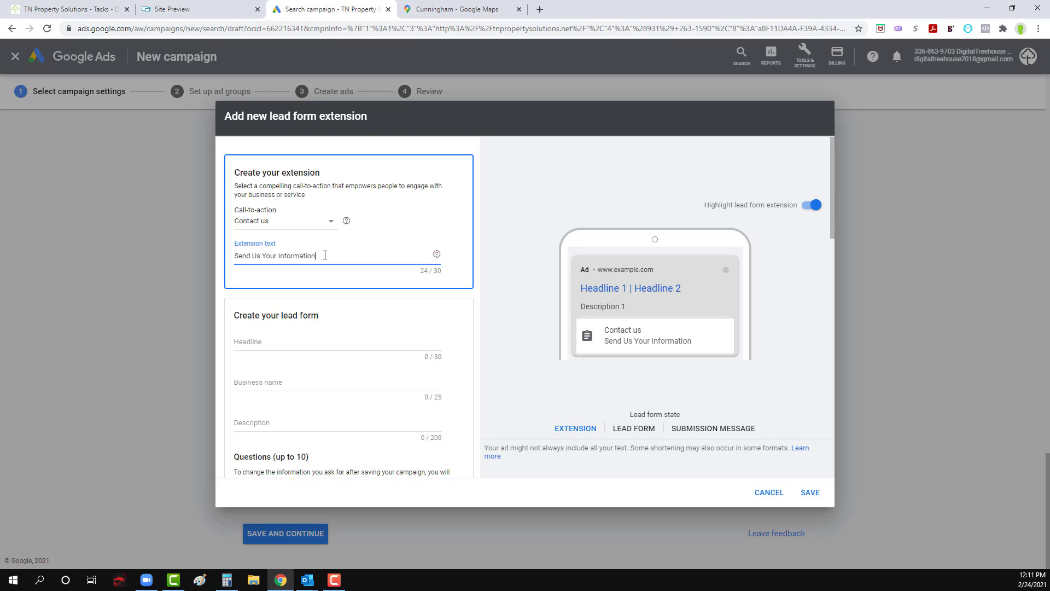
{"action": "type", "text": " for Qu"}
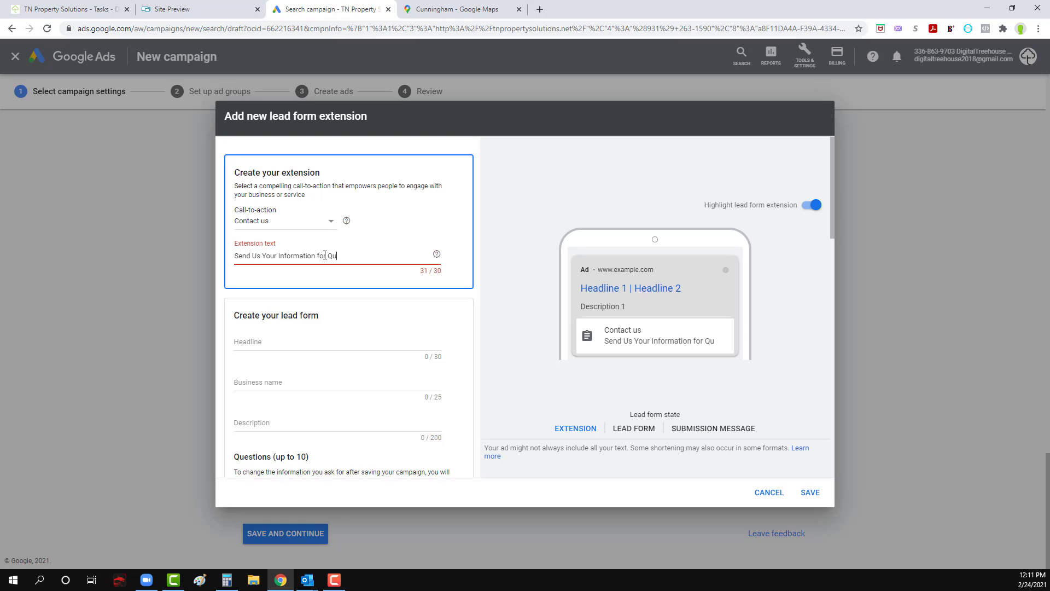
{"action": "key", "text": "BackSpace"}
{"action": "key", "text": "BackSpace"}
{"action": "key", "text": "BackSpace"}
{"action": "key", "text": "BackSpace"}
{"action": "key", "text": "BackSpace"}
{"action": "key", "text": "BackSpace"}
{"action": "key", "text": "BackSpace"}
{"action": "key", "text": "BackSpace"}
{"action": "key", "text": "BackSpace"}
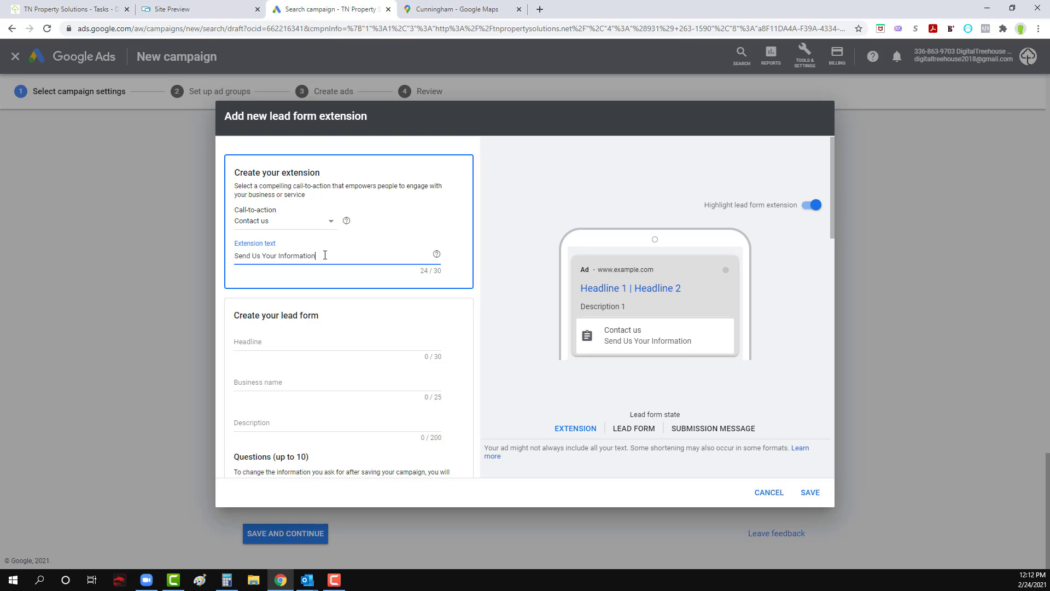
{"action": "left_click", "coordinate": [255, 344]}
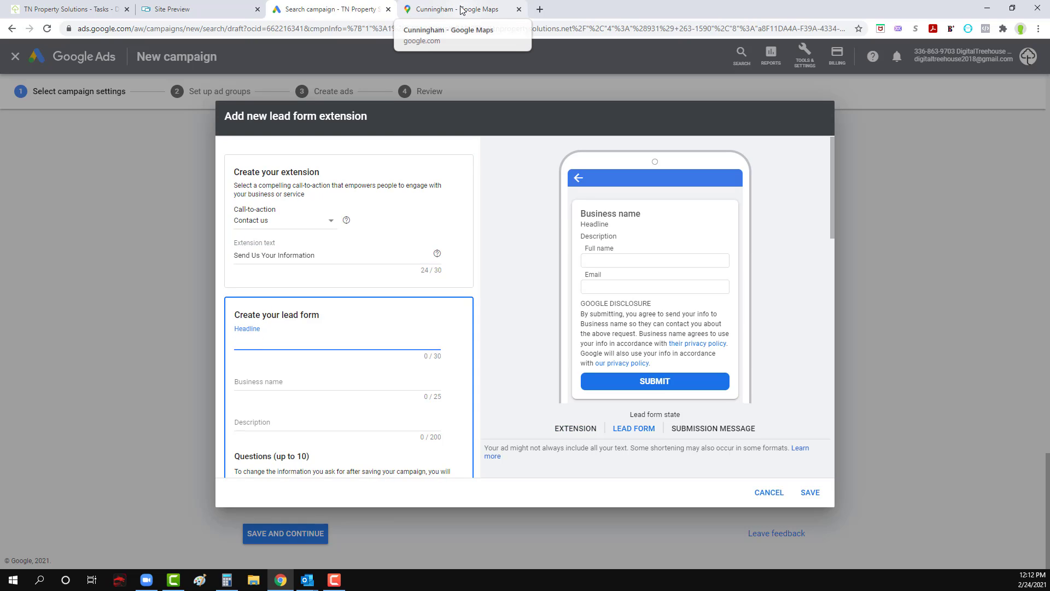
{"action": "type", "text": "We provide"}
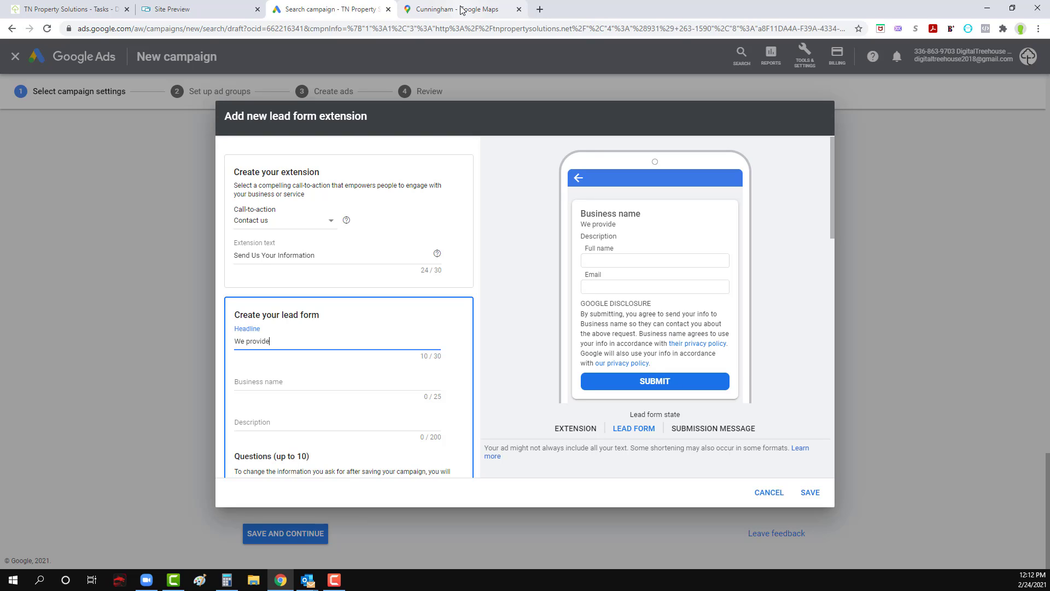
{"action": "key", "text": "ctrl+BackSpace"}
{"action": "key", "text": "ctrl+BackSpace"}
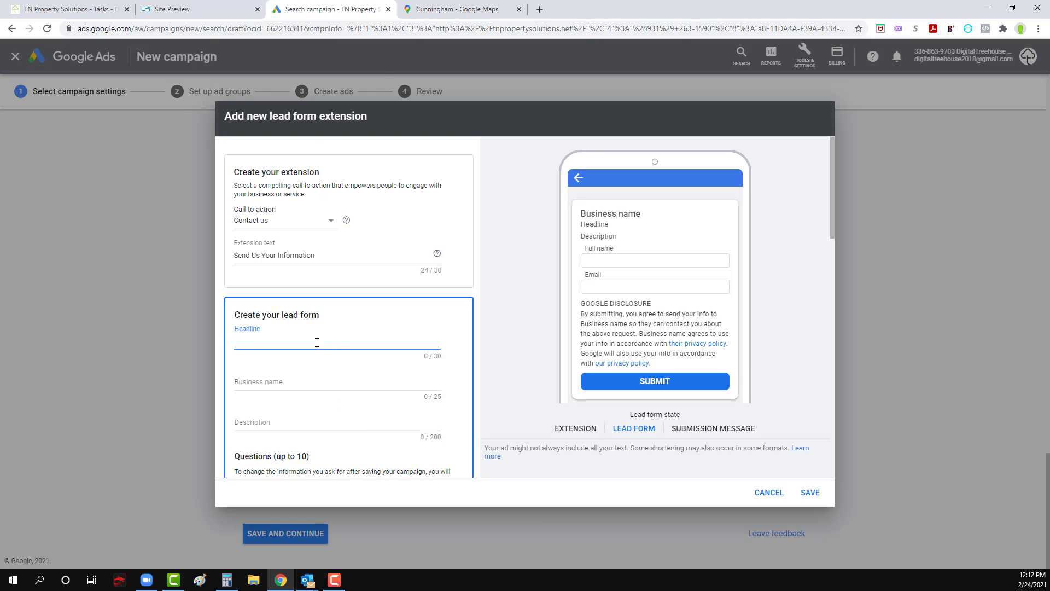
Step: Switch to the TN Property Solutions project in Teamwork and open its "Website Changes" notebook
{"action": "left_click", "coordinate": [53, 7]}
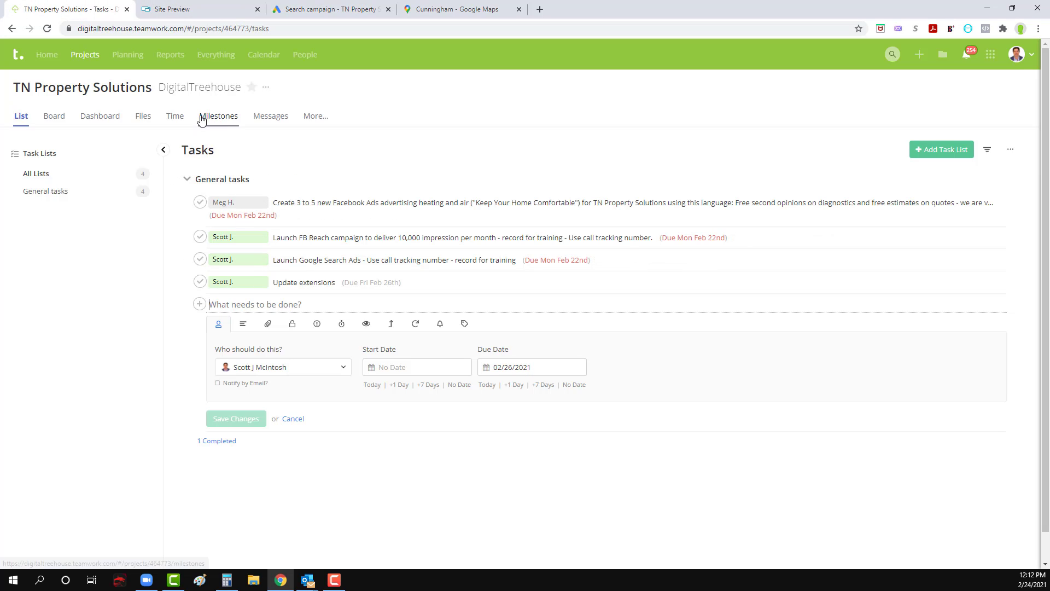
{"action": "left_click", "coordinate": [321, 116]}
{"action": "left_click", "coordinate": [332, 184]}
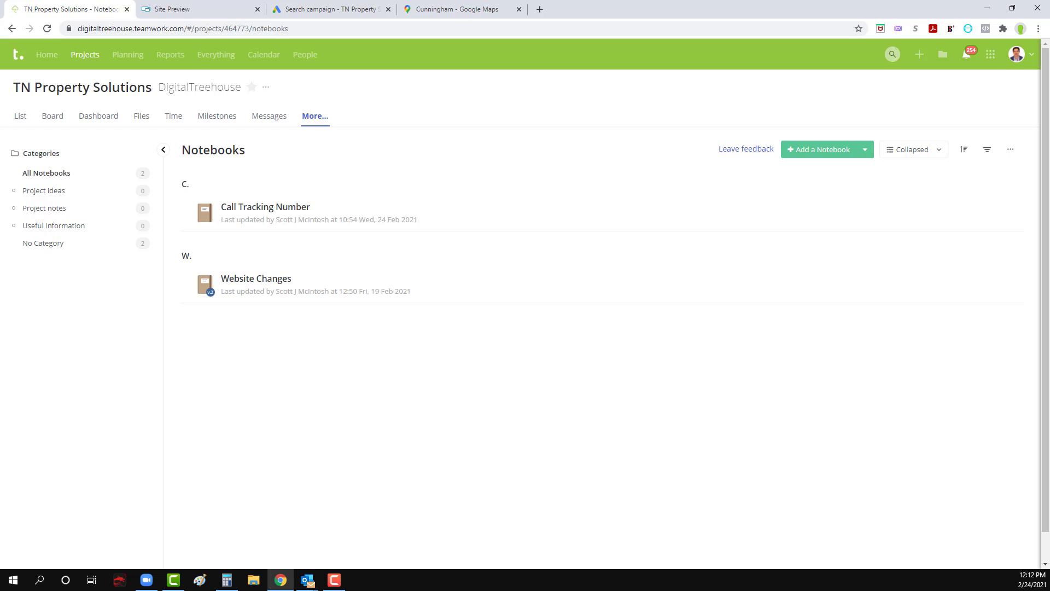
{"action": "left_click", "coordinate": [267, 281]}
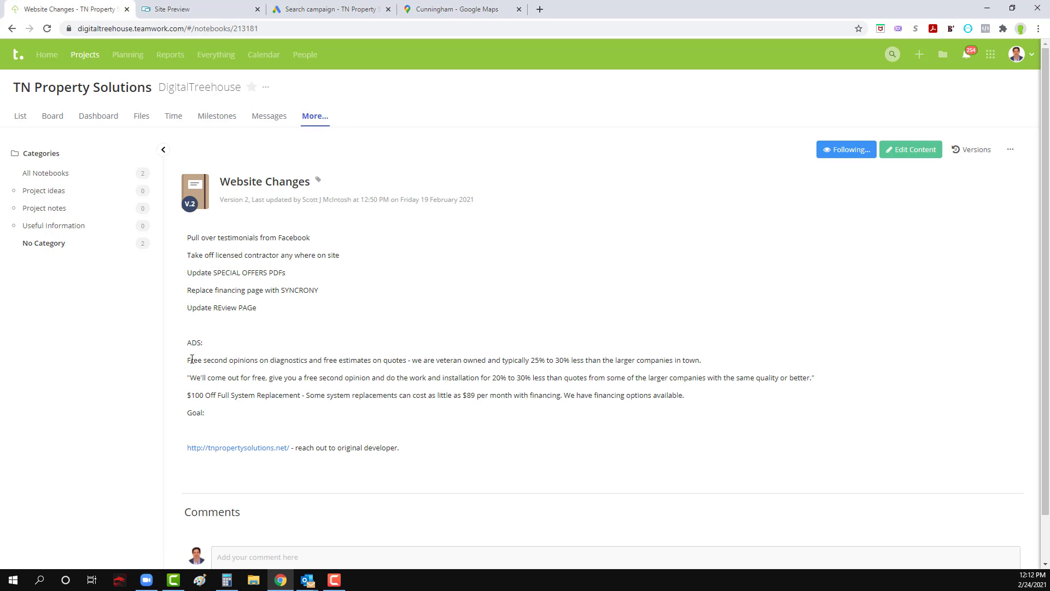
Step: Copy the "We'll come out for free" ad sentence from the notebook into the lead form's description in Google Ads
{"action": "left_click_drag", "start_coordinate": [190, 362], "coordinate": [714, 365]}
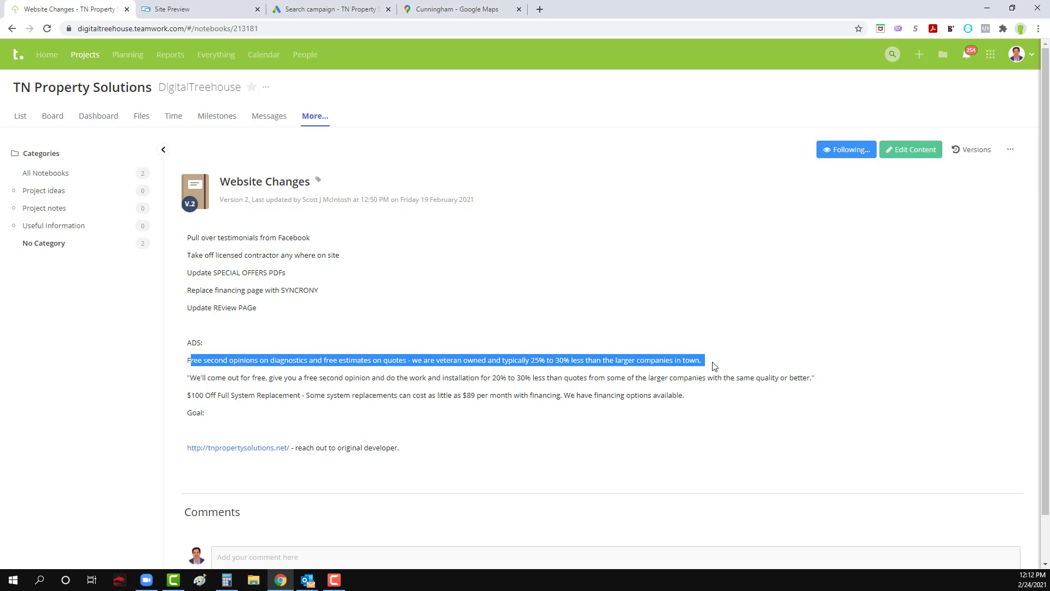
{"action": "left_click", "coordinate": [242, 378]}
{"action": "left_click_drag", "start_coordinate": [193, 378], "coordinate": [813, 375]}
{"action": "key", "text": "ctrl+c"}
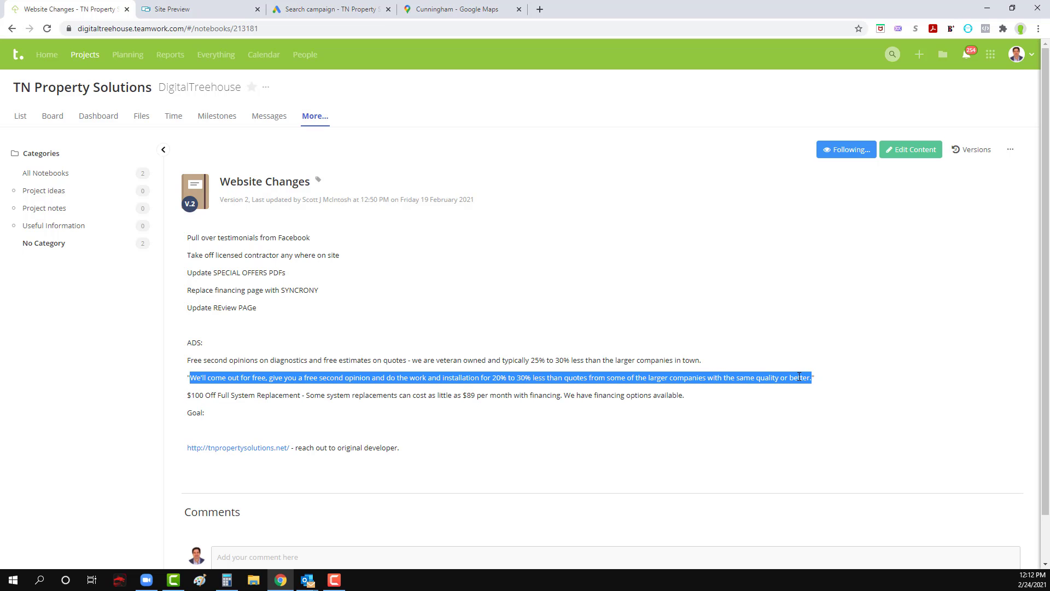
{"action": "left_click", "coordinate": [421, 7]}
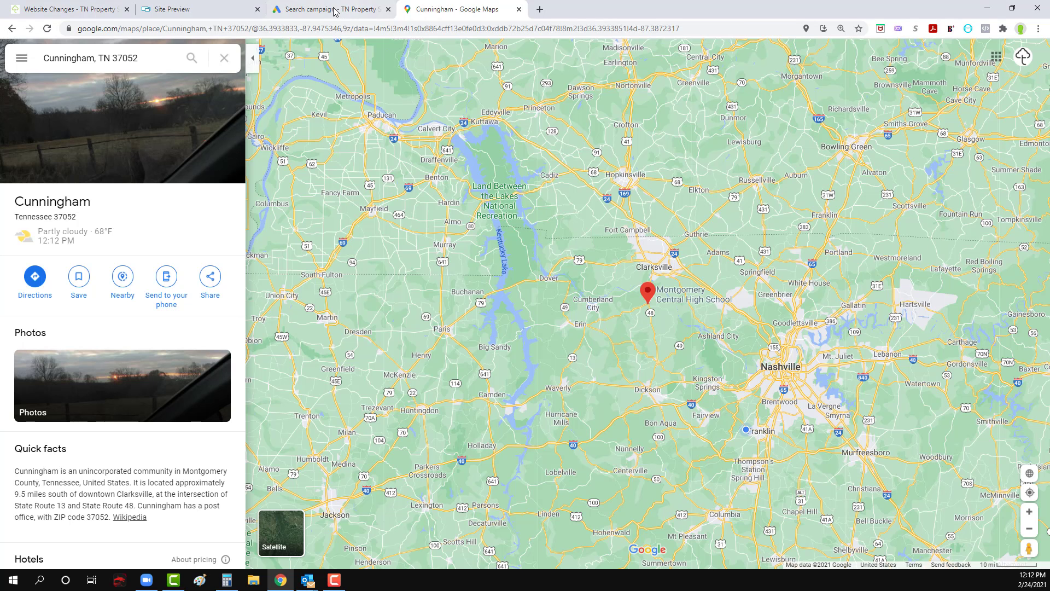
{"action": "left_click", "coordinate": [336, 10]}
{"action": "left_click", "coordinate": [292, 423]}
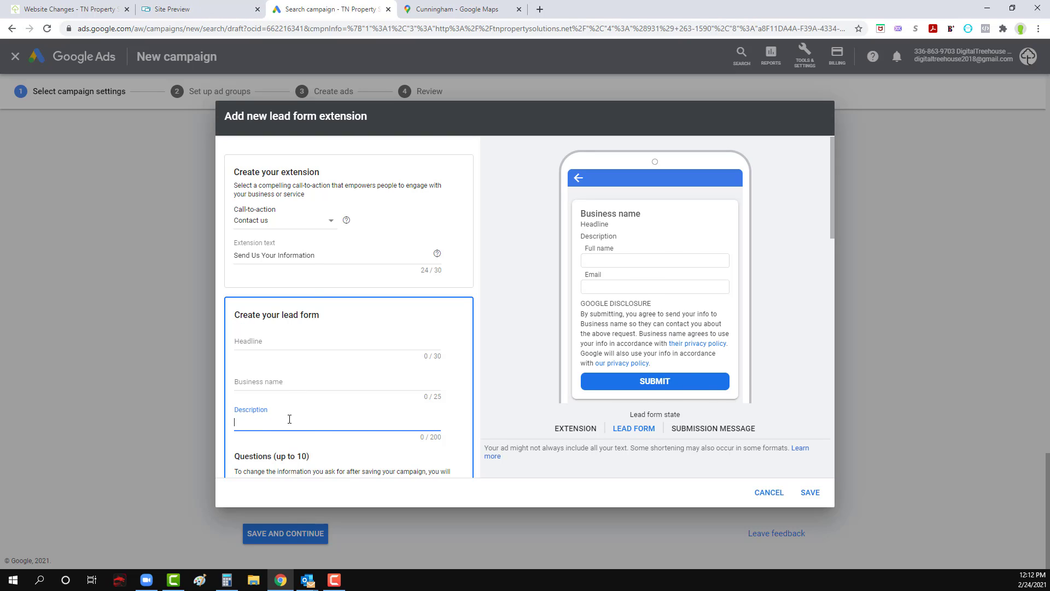
{"action": "key", "text": "ctrl+v"}
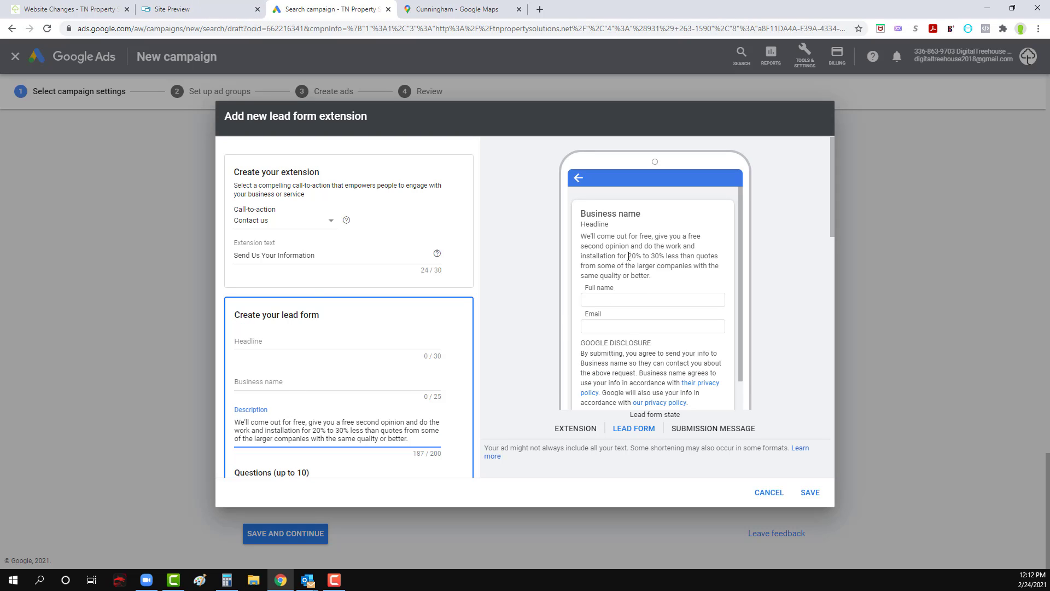
Step: Set the lead form's headline to "Your Clarksville HVAC Experts"
{"action": "left_click", "coordinate": [316, 341]}
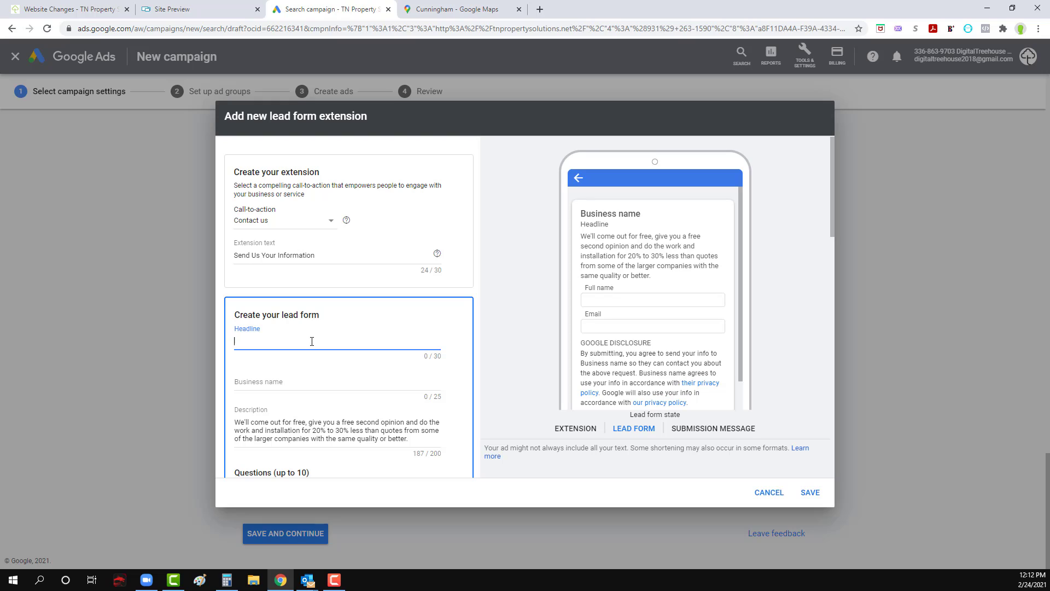
{"action": "type", "text": "Your Clarksvil"}
{"action": "key", "text": "BackSpace"}
{"action": "key", "text": "BackSpace"}
{"action": "type", "text": "ille HVAC Experts"}
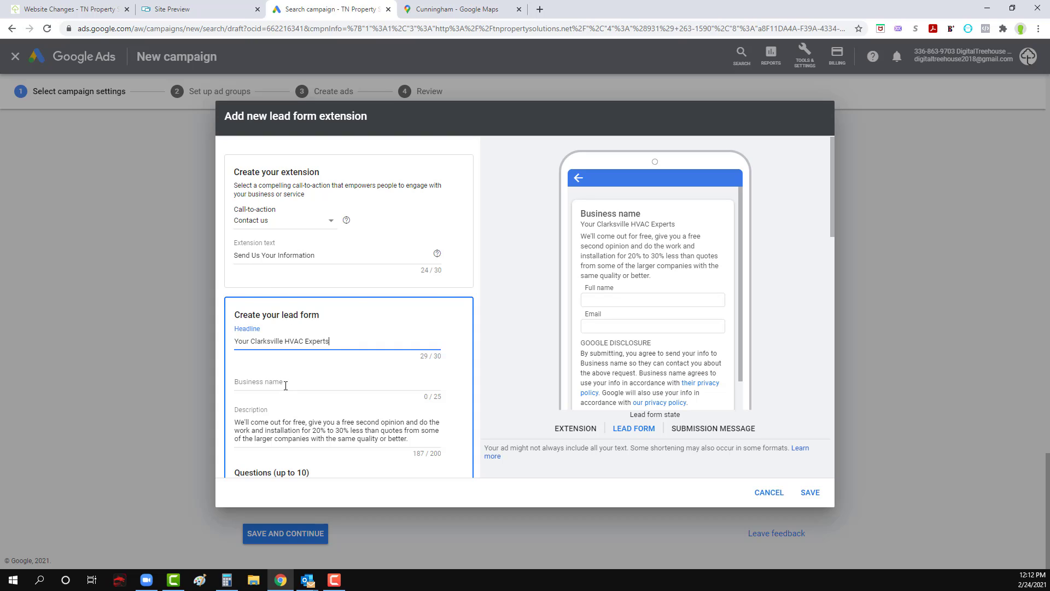
Step: Set the lead form's business name to "TN Property Solutions"
{"action": "left_click", "coordinate": [286, 387]}
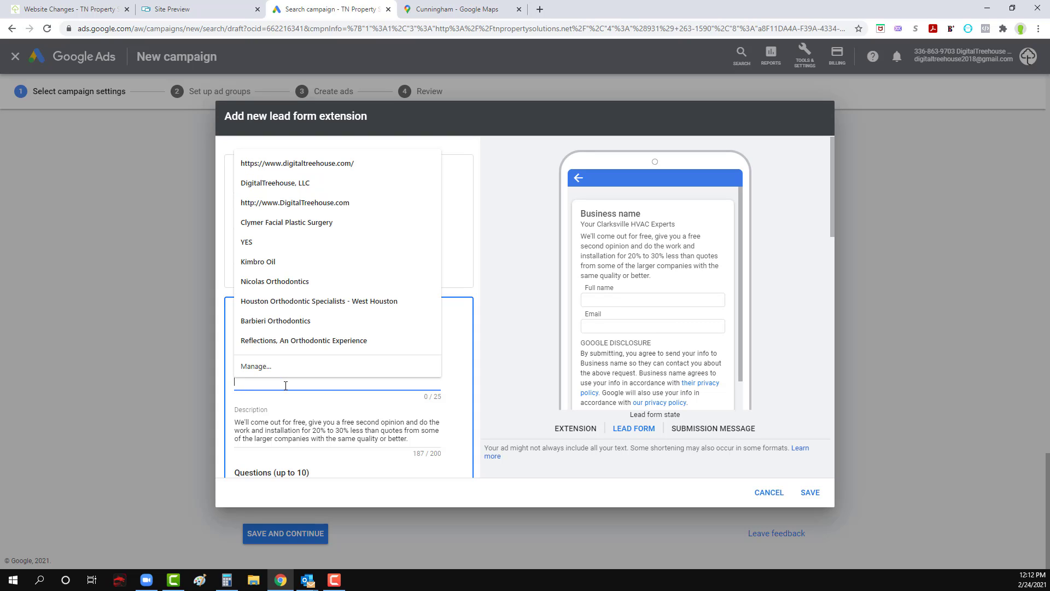
{"action": "type", "text": "TN Pr"}
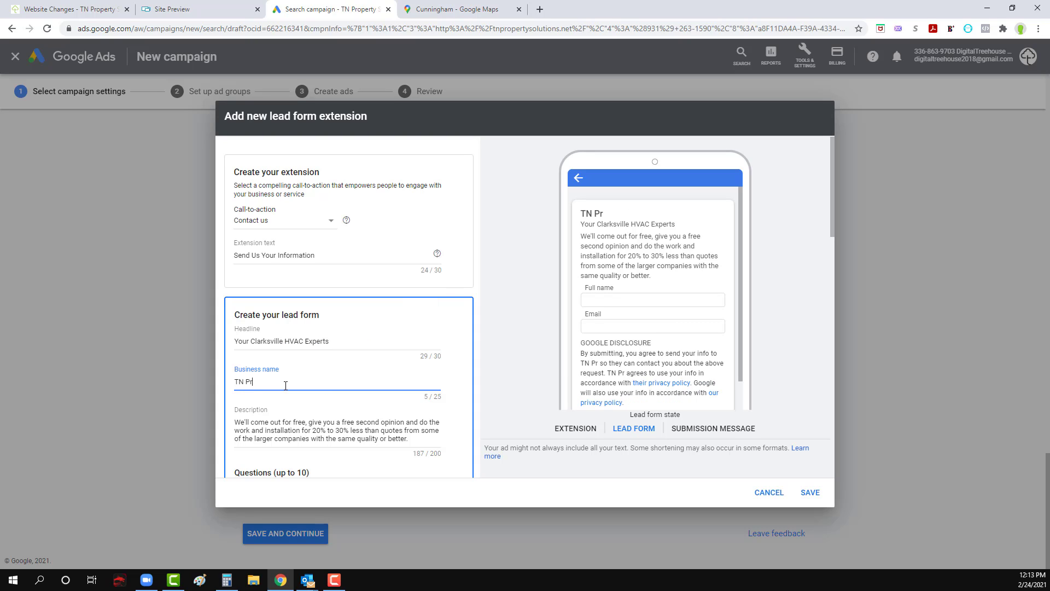
{"action": "type", "text": "operty Sol"}
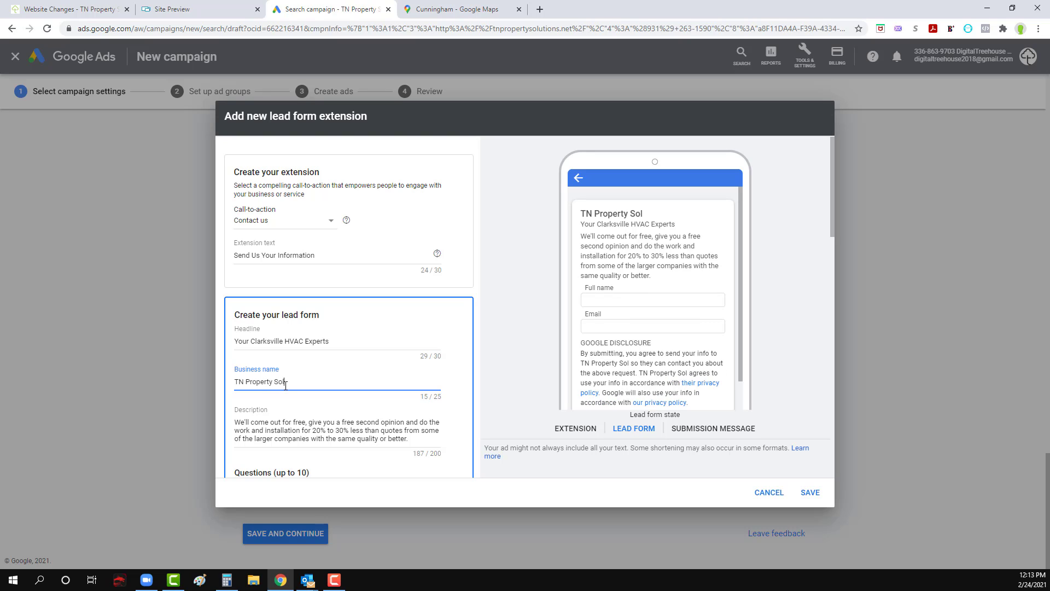
{"action": "type", "text": "utions"}
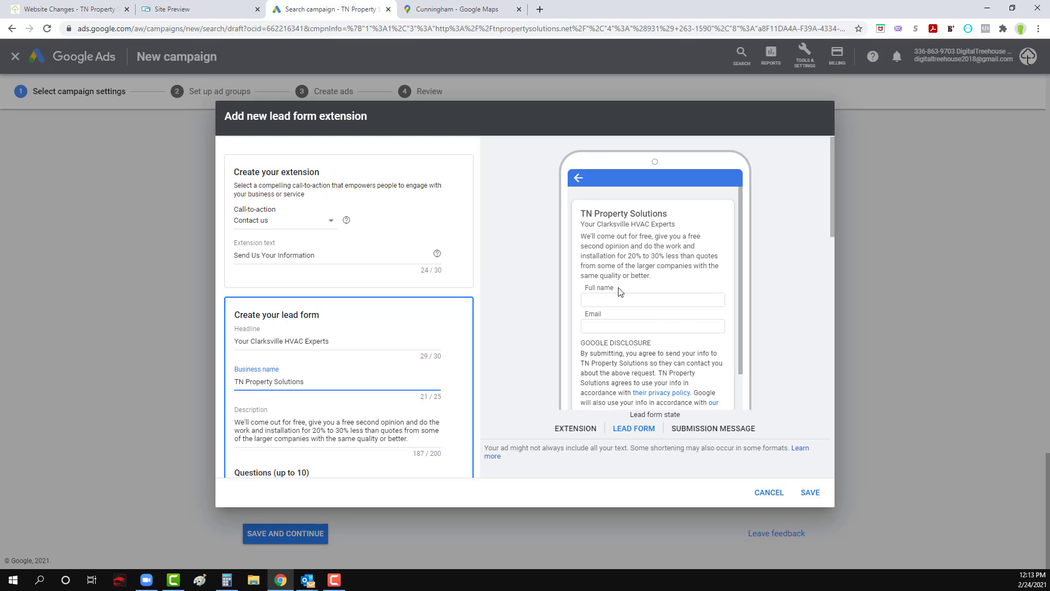
{"action": "left_click", "coordinate": [423, 438]}
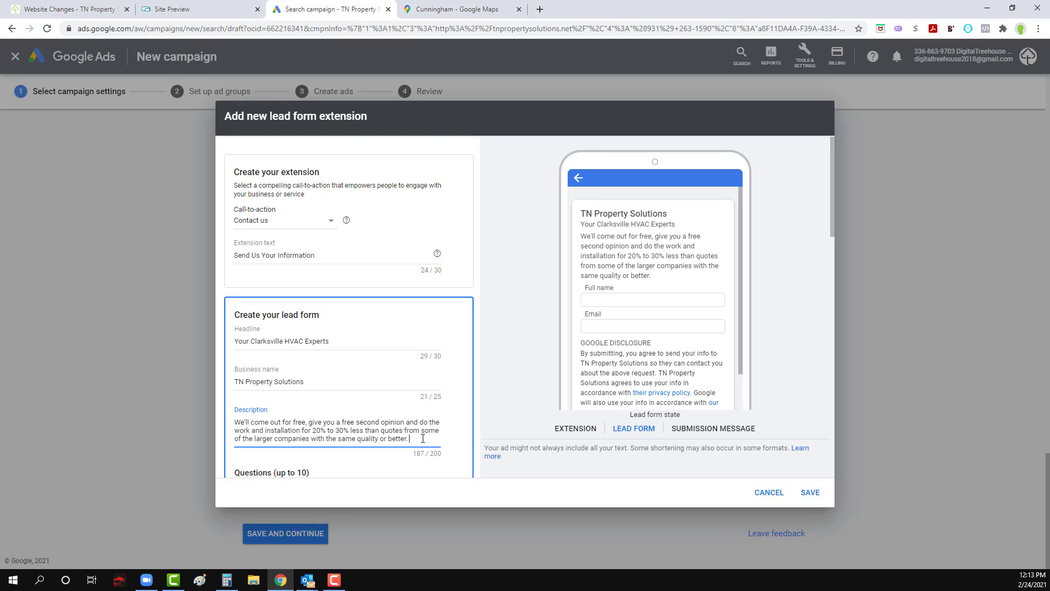
{"action": "type", "text": "Enter contac"}
{"action": "key", "text": "BackSpace"}
{"action": "key", "text": "BackSpace"}
{"action": "key", "text": "BackSpace"}
{"action": "key", "text": "BackSpace"}
{"action": "key", "text": "BackSpace"}
{"action": "key", "text": "BackSpace"}
{"action": "key", "text": "BackSpace"}
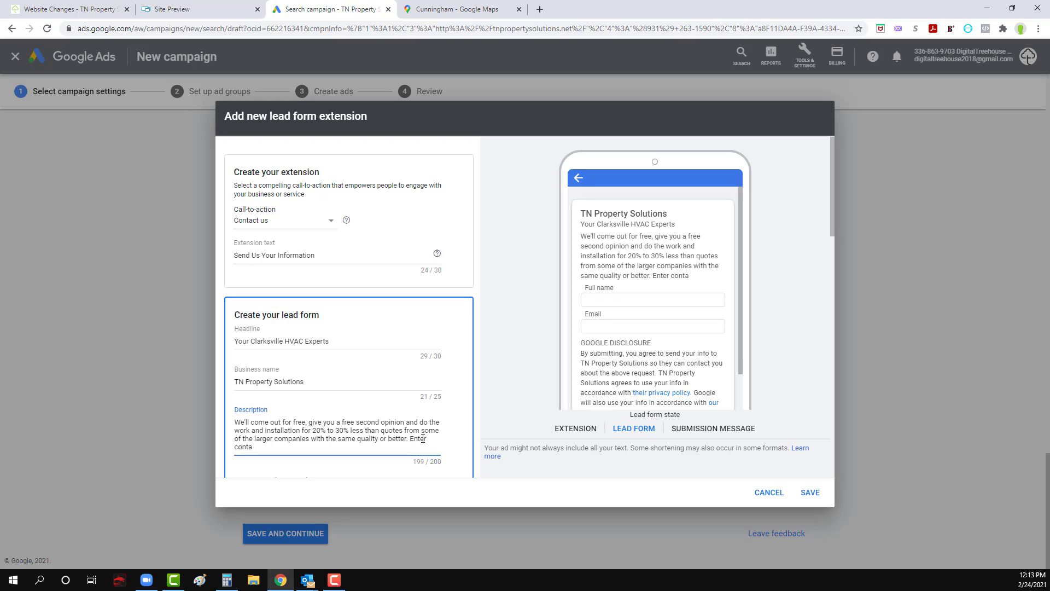
{"action": "key", "text": "BackSpace"}
{"action": "key", "text": "BackSpace"}
{"action": "key", "text": "BackSpace"}
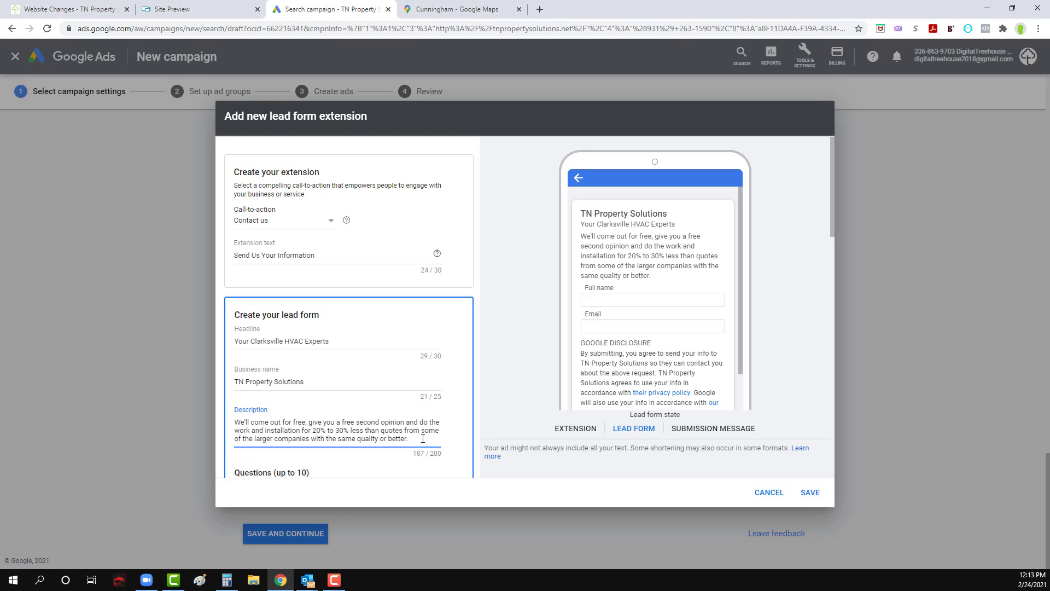
Step: Remove "quotes from some of" from the lead form's description and append "Submit your contact info below."
{"action": "left_click_drag", "start_coordinate": [281, 420], "coordinate": [251, 420]}
{"action": "left_click", "coordinate": [267, 432]}
{"action": "left_click_drag", "start_coordinate": [245, 440], "coordinate": [383, 432]}
{"action": "key", "text": "BackSpace"}
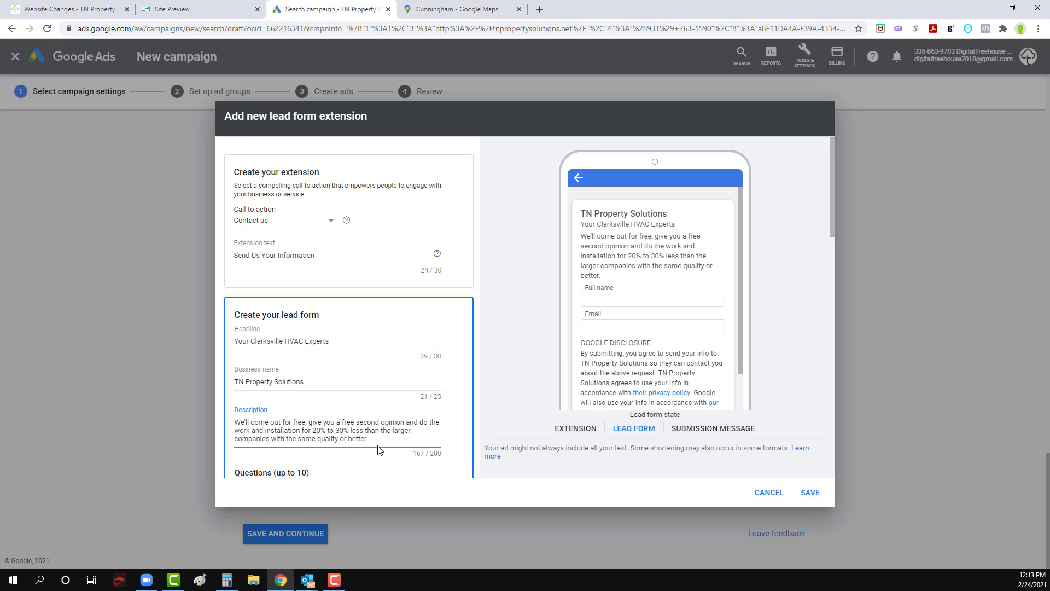
{"action": "left_click", "coordinate": [402, 442]}
{"action": "type", "text": "Submit your contact info below."}
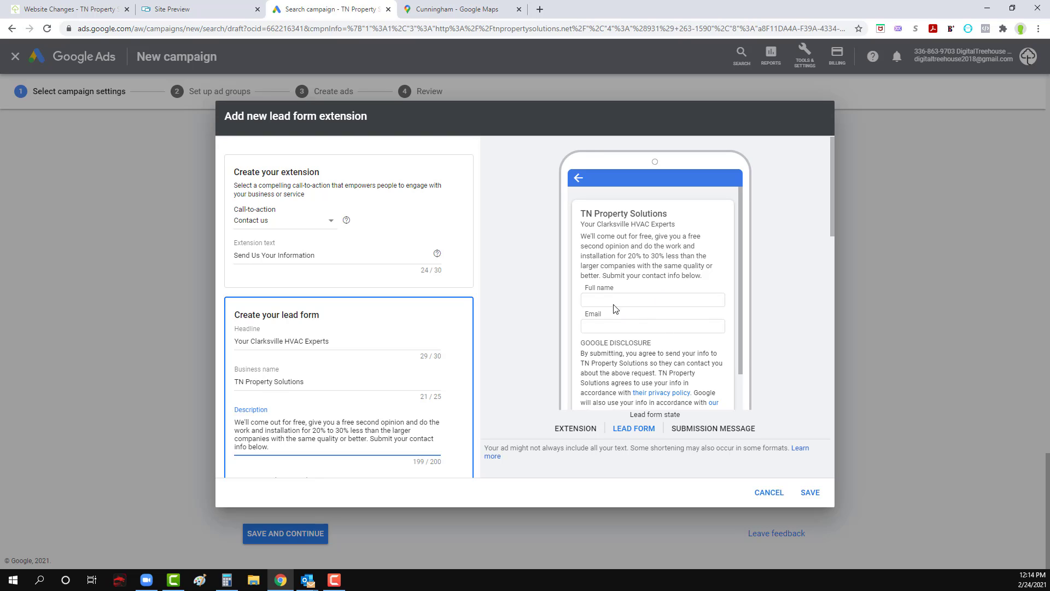
Step: Add phone number, full name and email to the lead form's contact information questions
{"action": "scroll", "coordinate": [615, 341], "scroll_direction": "down", "scroll_amount": 1}
{"action": "scroll", "coordinate": [328, 388], "scroll_direction": "down", "scroll_amount": 1}
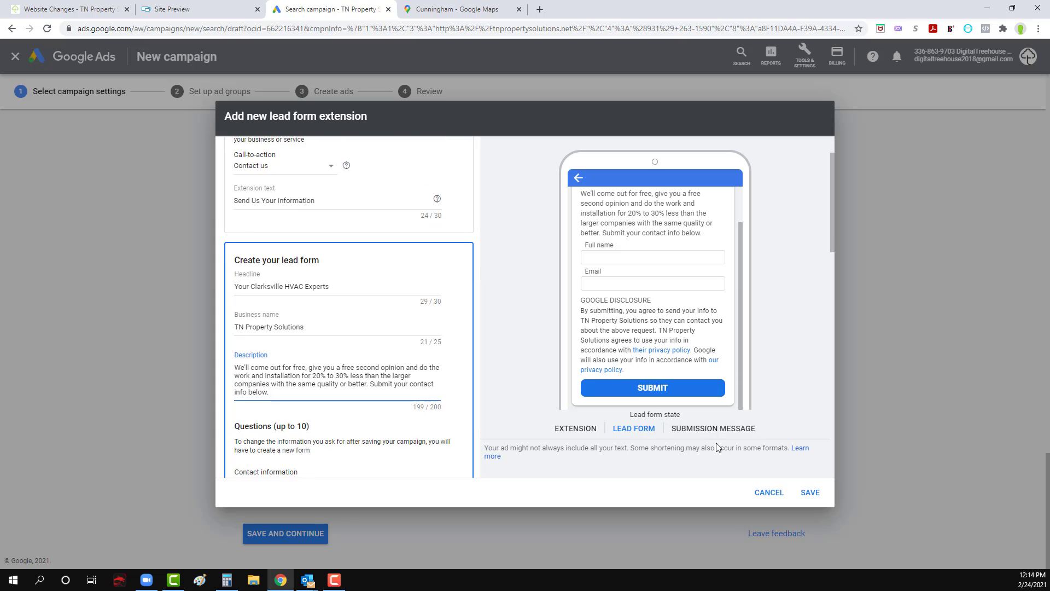
{"action": "scroll", "coordinate": [329, 388], "scroll_direction": "down", "scroll_amount": 2}
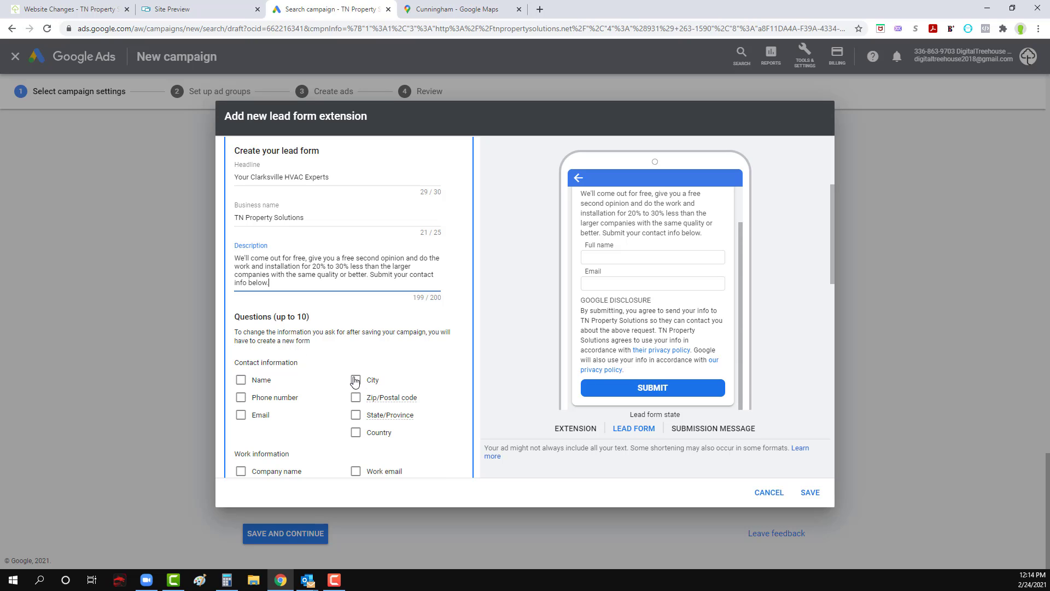
{"action": "scroll", "coordinate": [354, 399], "scroll_direction": "down", "scroll_amount": 2}
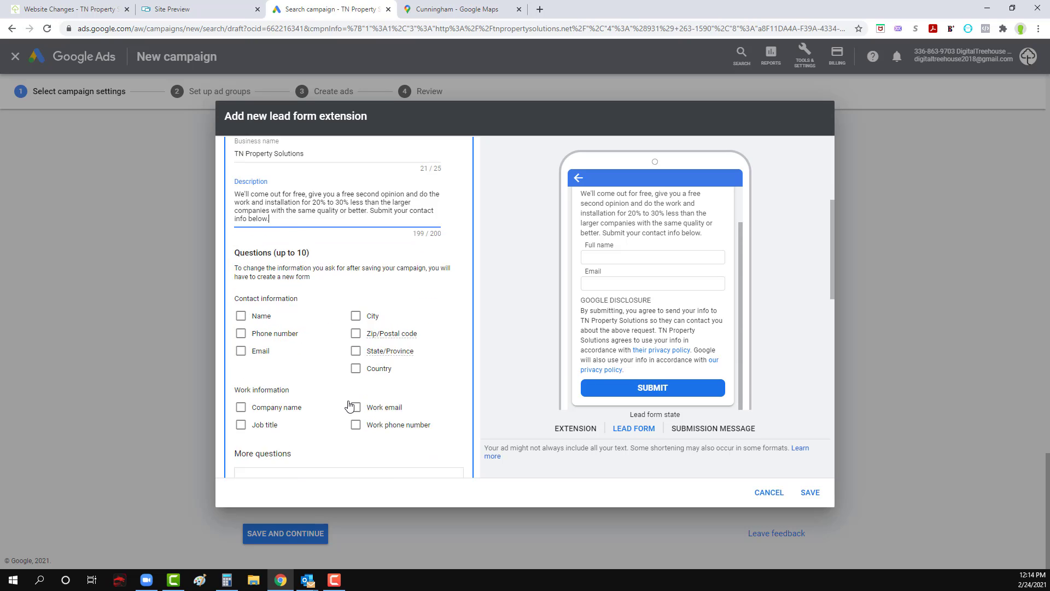
{"action": "scroll", "coordinate": [354, 370], "scroll_direction": "up", "scroll_amount": 1}
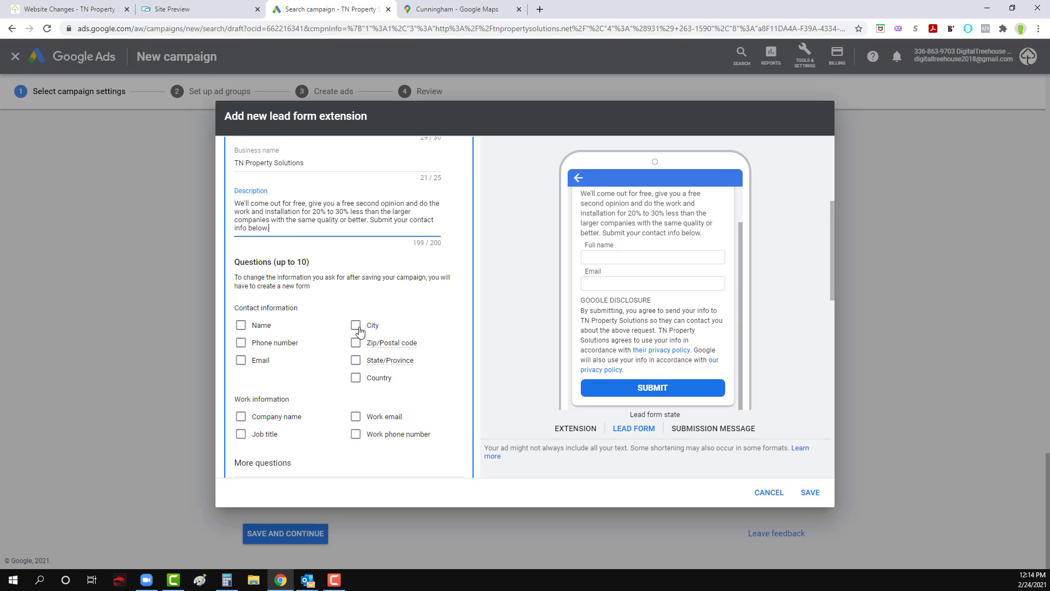
{"action": "left_click", "coordinate": [241, 343]}
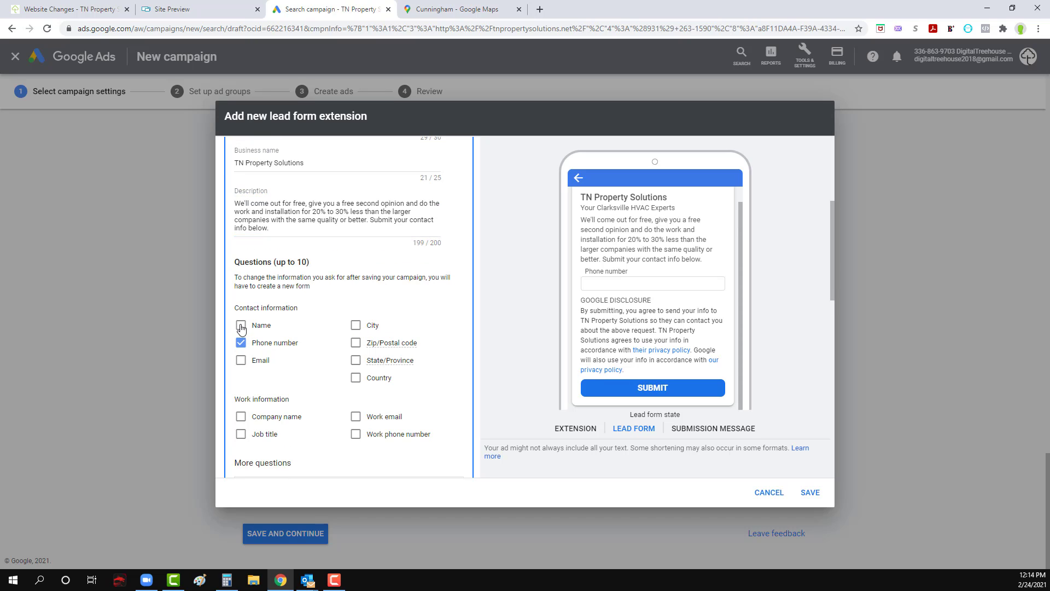
{"action": "left_click", "coordinate": [241, 325]}
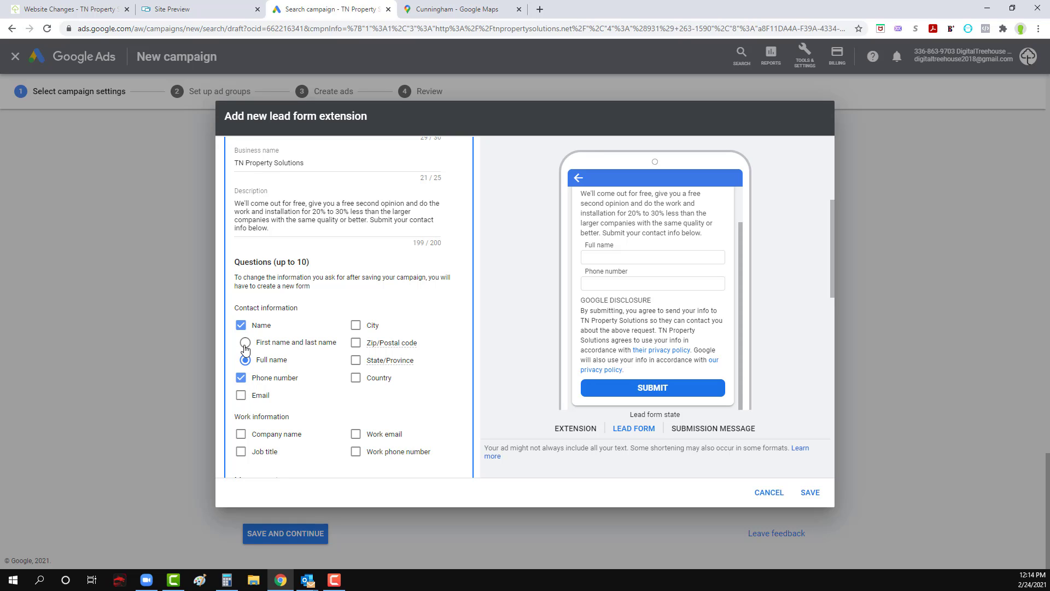
{"action": "left_click", "coordinate": [241, 395]}
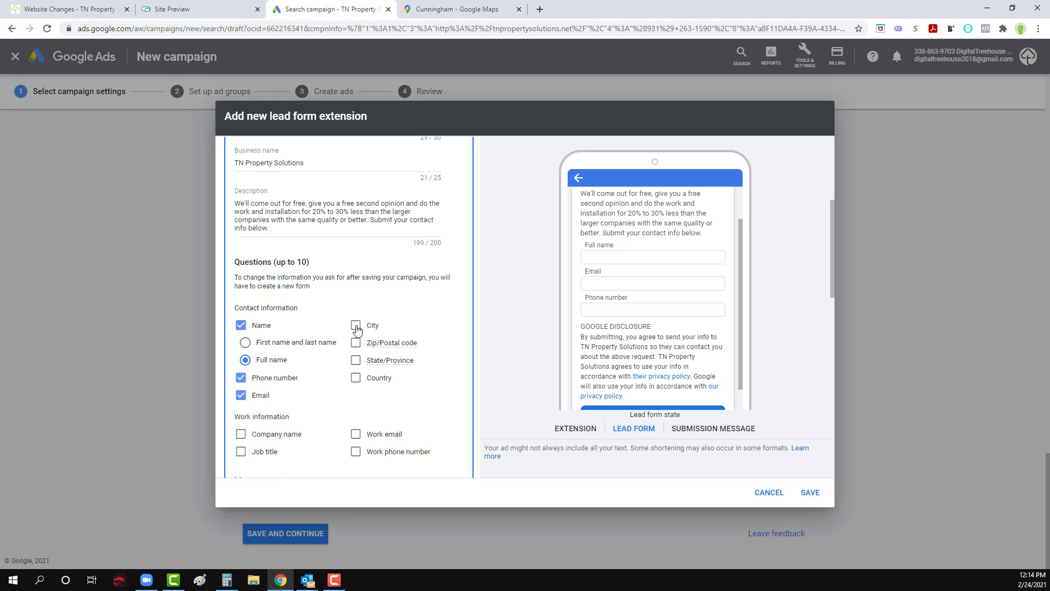
Step: Remove email from the lead form's contact information questions
{"action": "scroll", "coordinate": [665, 326], "scroll_direction": "down", "scroll_amount": 2}
{"action": "scroll", "coordinate": [633, 377], "scroll_direction": "up", "scroll_amount": 2}
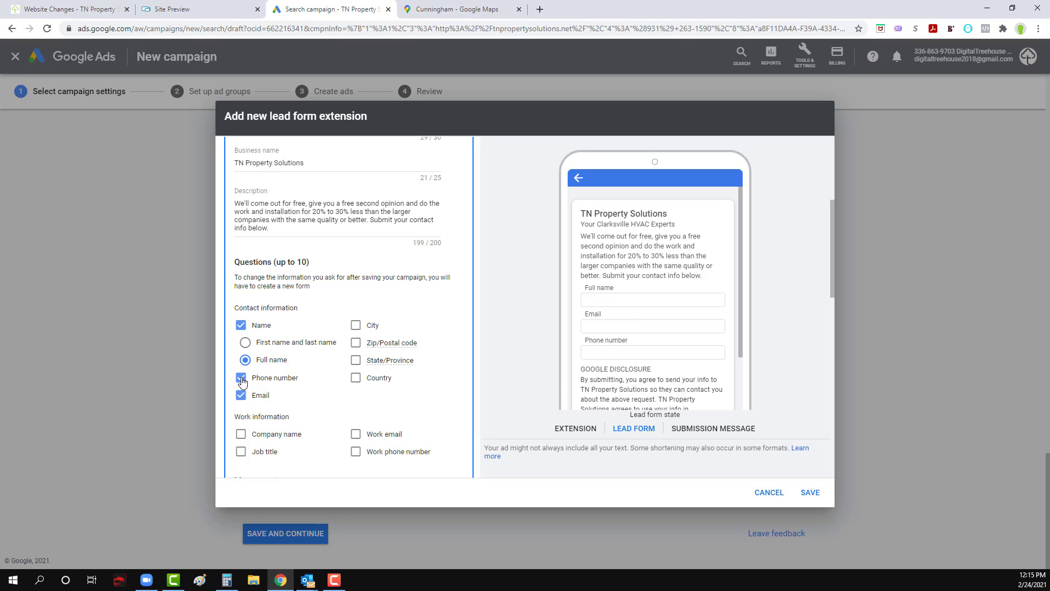
{"action": "left_click", "coordinate": [242, 395]}
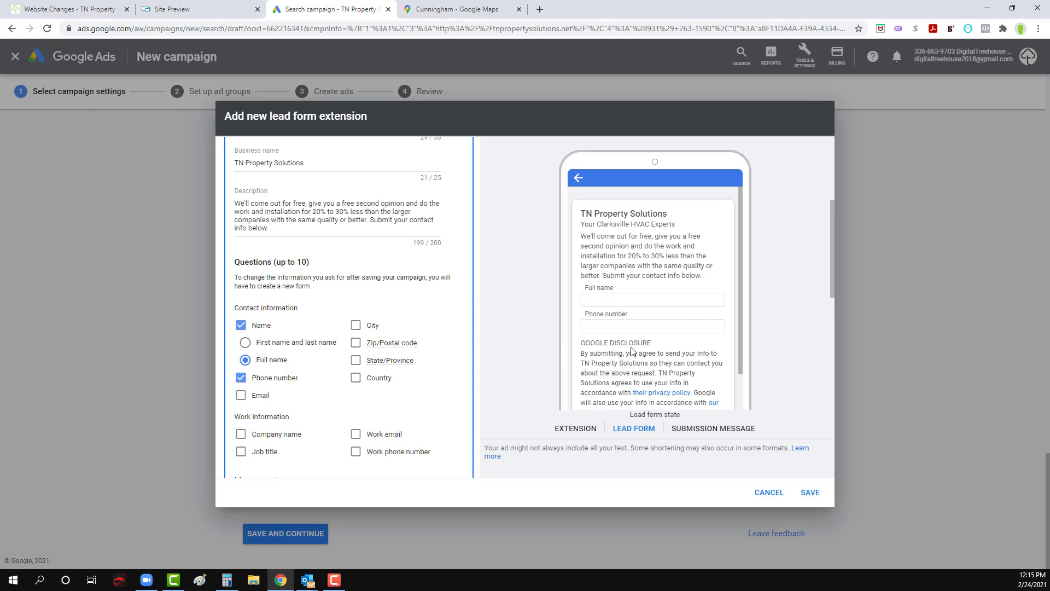
Step: Read the hint for the lead form's privacy policy URL and look through the site preview for a privacy policy
{"action": "scroll", "coordinate": [629, 353], "scroll_direction": "down", "scroll_amount": 2}
{"action": "scroll", "coordinate": [347, 453], "scroll_direction": "down", "scroll_amount": 3}
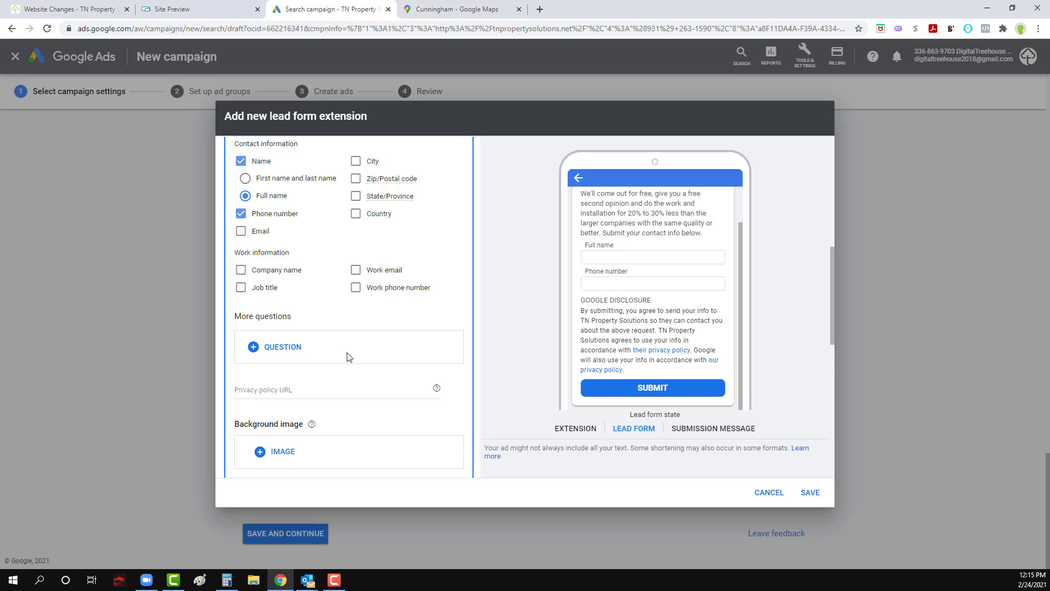
{"action": "scroll", "coordinate": [348, 373], "scroll_direction": "down", "scroll_amount": 2}
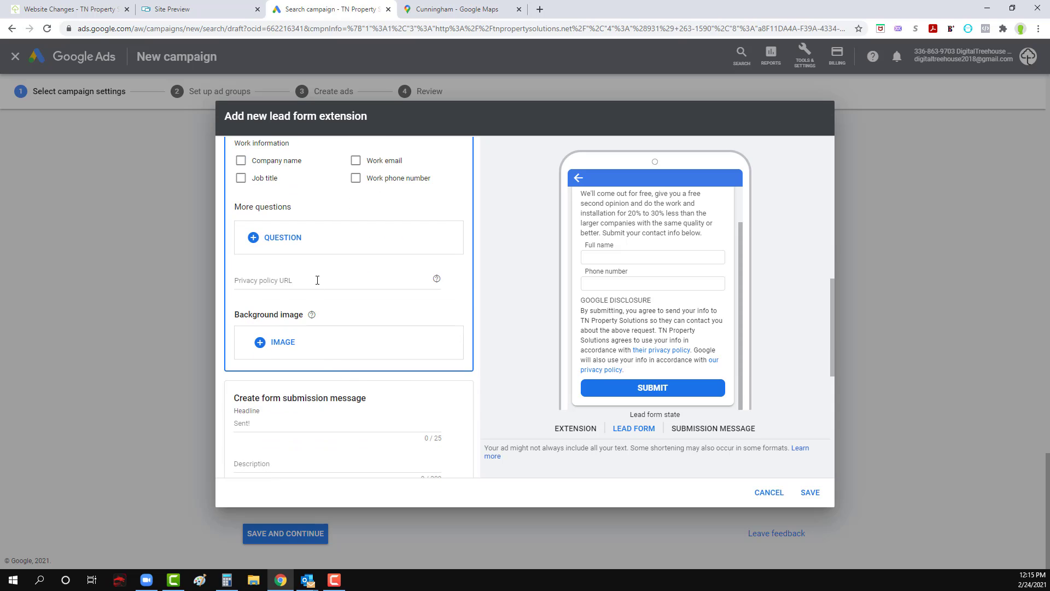
{"action": "mouse_move", "coordinate": [437, 280]}
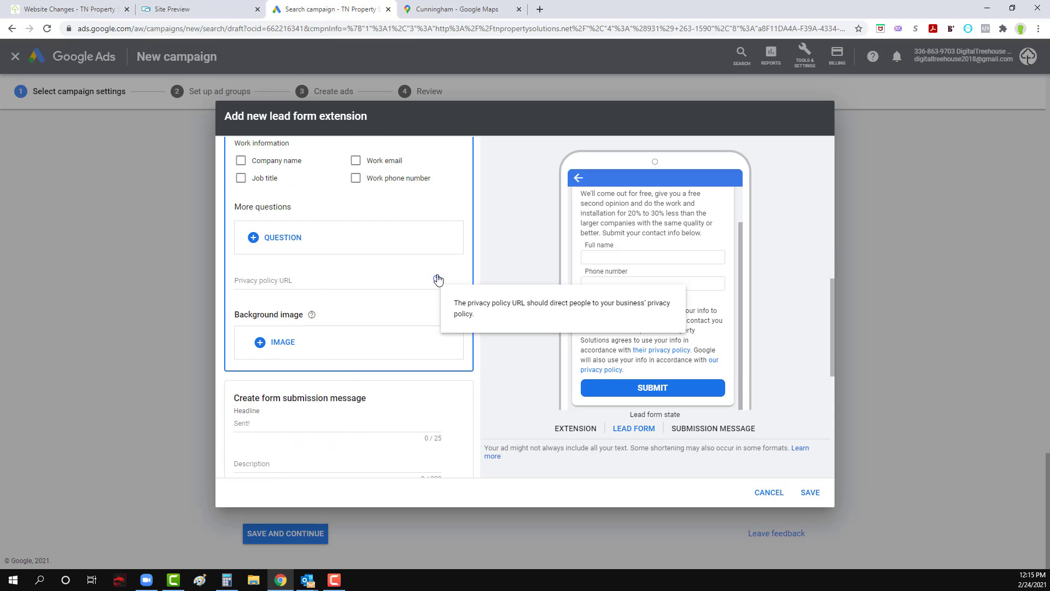
{"action": "left_click", "coordinate": [180, 9]}
{"action": "scroll", "coordinate": [337, 323], "scroll_direction": "down", "scroll_amount": 10}
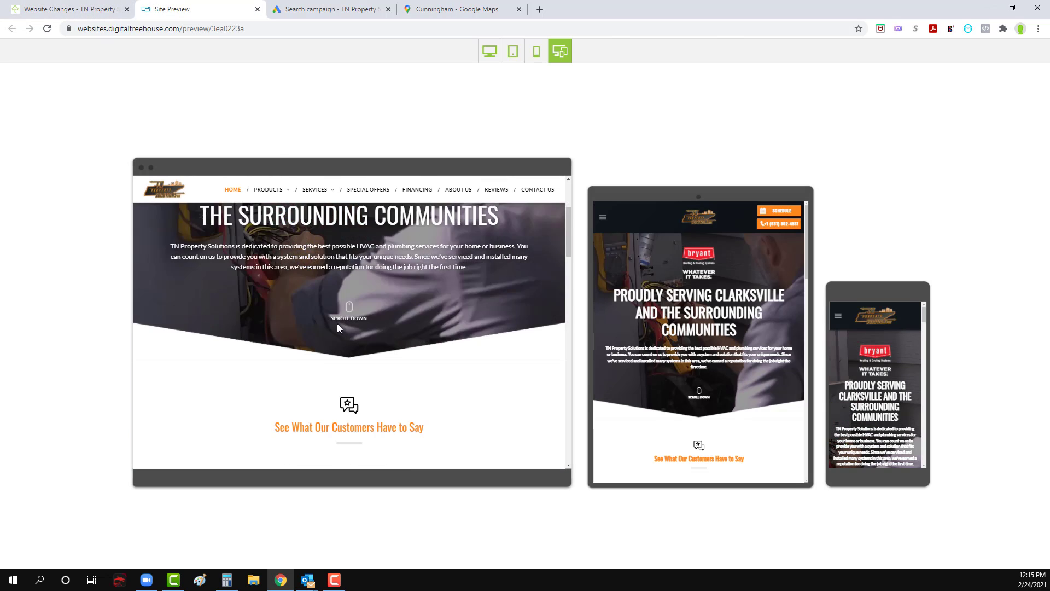
{"action": "scroll", "coordinate": [356, 267], "scroll_direction": "down", "scroll_amount": 3}
Step: Open tnpropertysolutions.net in a new browser tab
{"action": "left_click", "coordinate": [457, 9]}
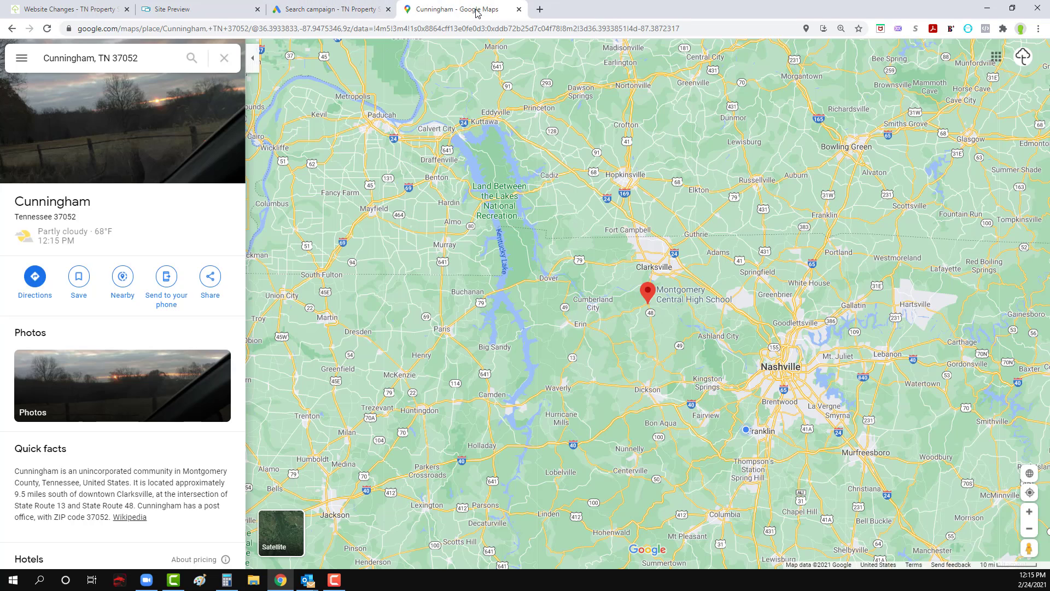
{"action": "left_click", "coordinate": [539, 9]}
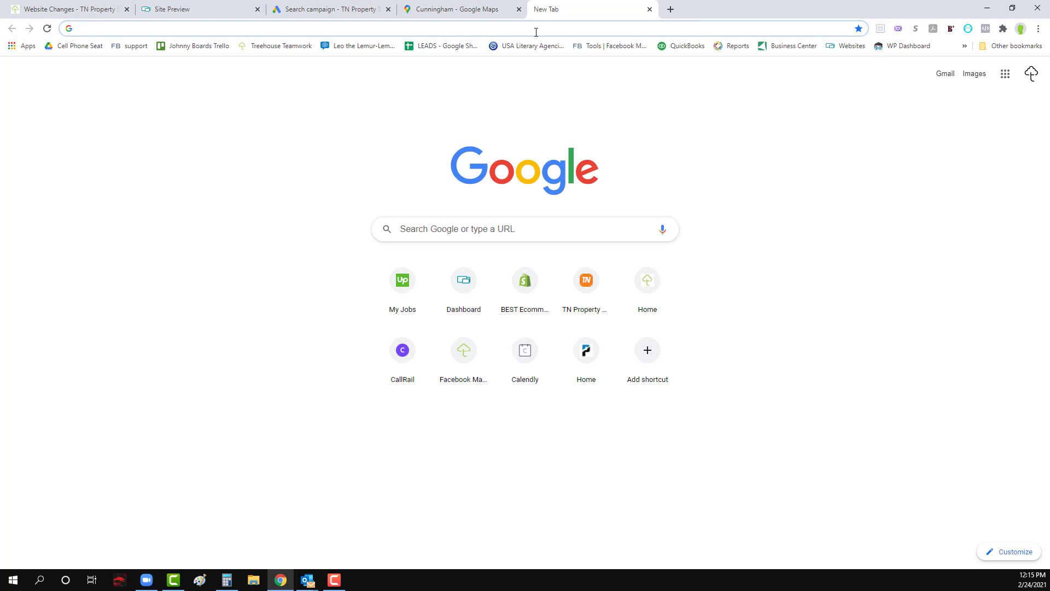
{"action": "type", "text": "tnpropertysolutions.net"}
{"action": "key", "text": "Return"}
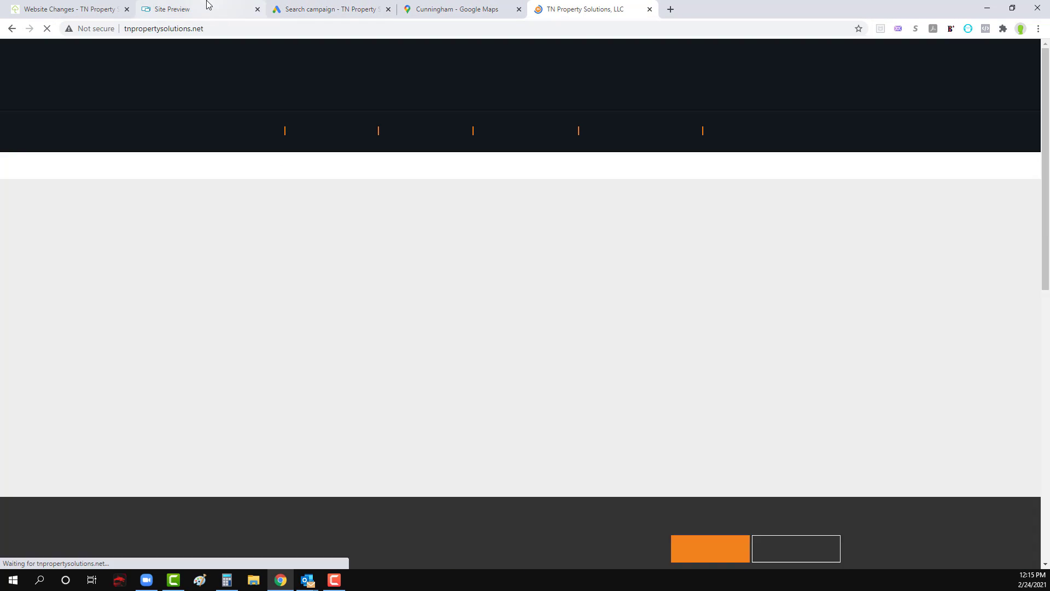
Step: Examine the footers of the site preview and the live TN Property Solutions website for a privacy policy link
{"action": "left_click", "coordinate": [207, 9]}
{"action": "scroll", "coordinate": [471, 312], "scroll_direction": "down", "scroll_amount": 3}
{"action": "scroll", "coordinate": [471, 312], "scroll_direction": "down", "scroll_amount": 3}
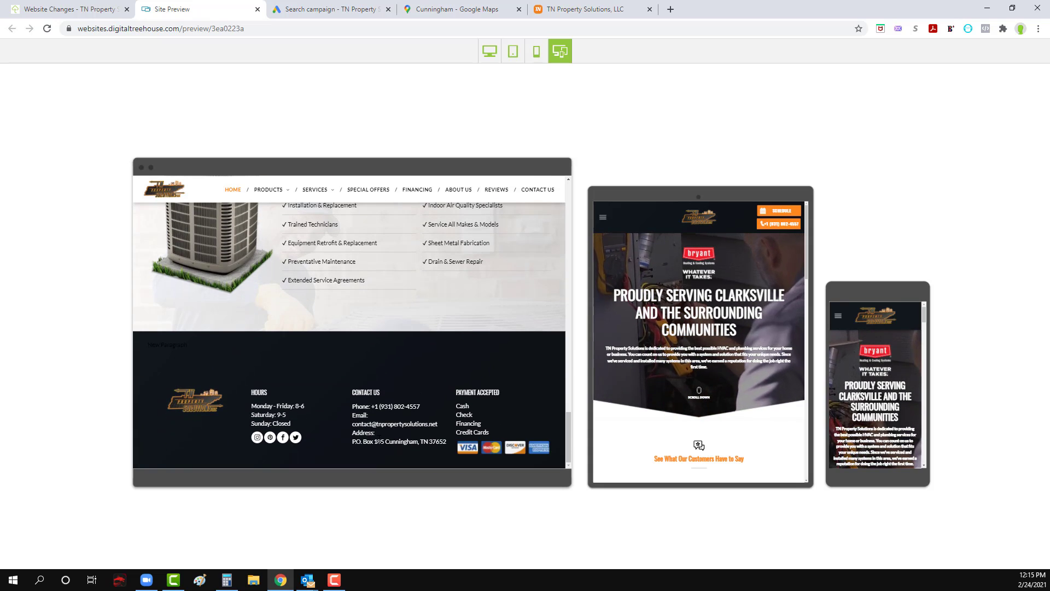
{"action": "left_click", "coordinate": [578, 8]}
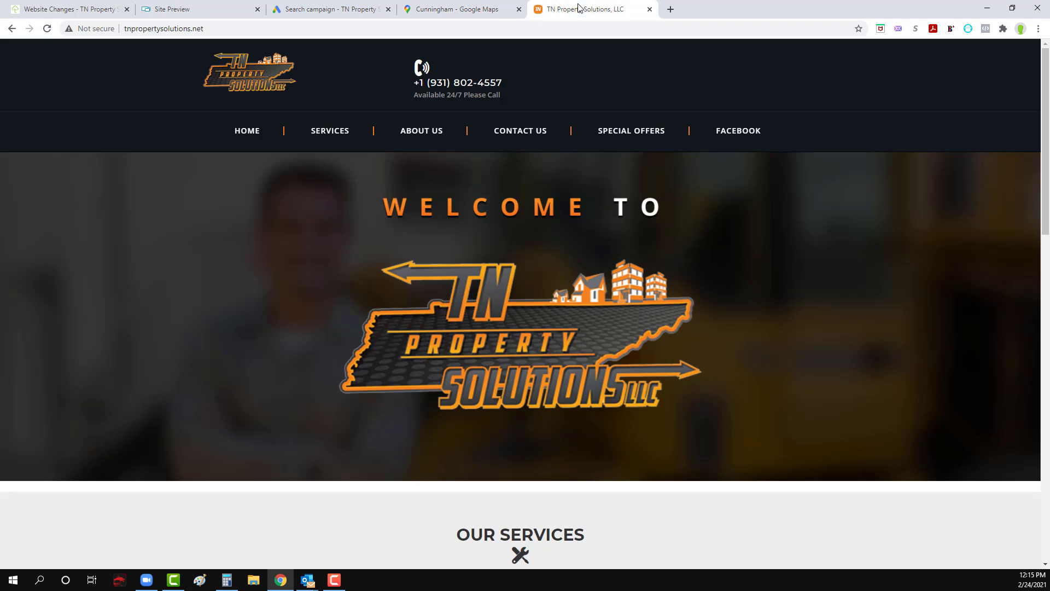
{"action": "scroll", "coordinate": [577, 477], "scroll_direction": "down", "scroll_amount": 20}
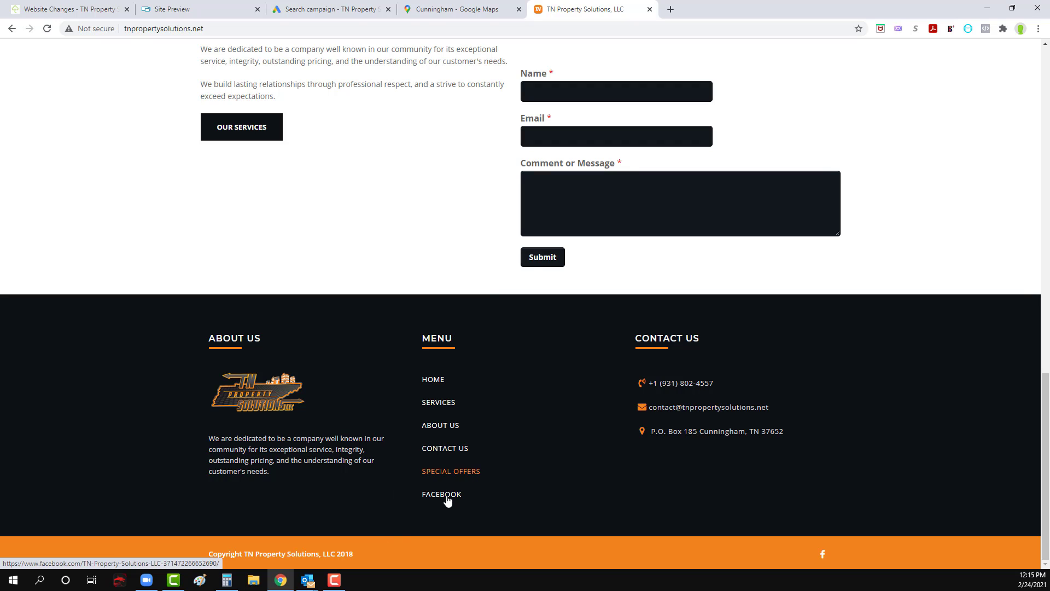
{"action": "left_click", "coordinate": [195, 30]}
{"action": "key", "text": "ctrl+c"}
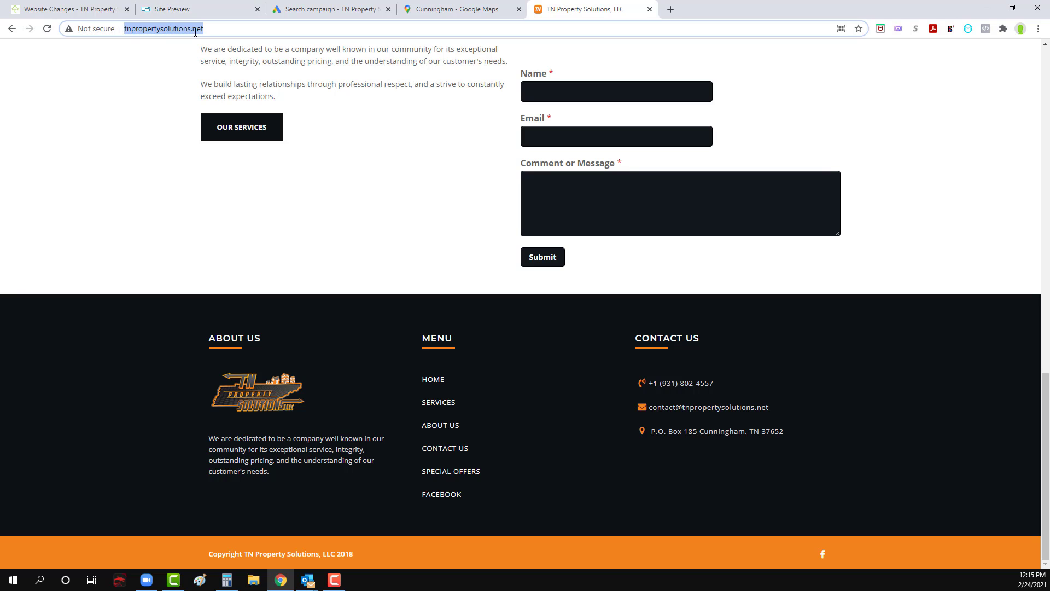
{"action": "left_click", "coordinate": [435, 6]}
{"action": "left_click", "coordinate": [331, 9]}
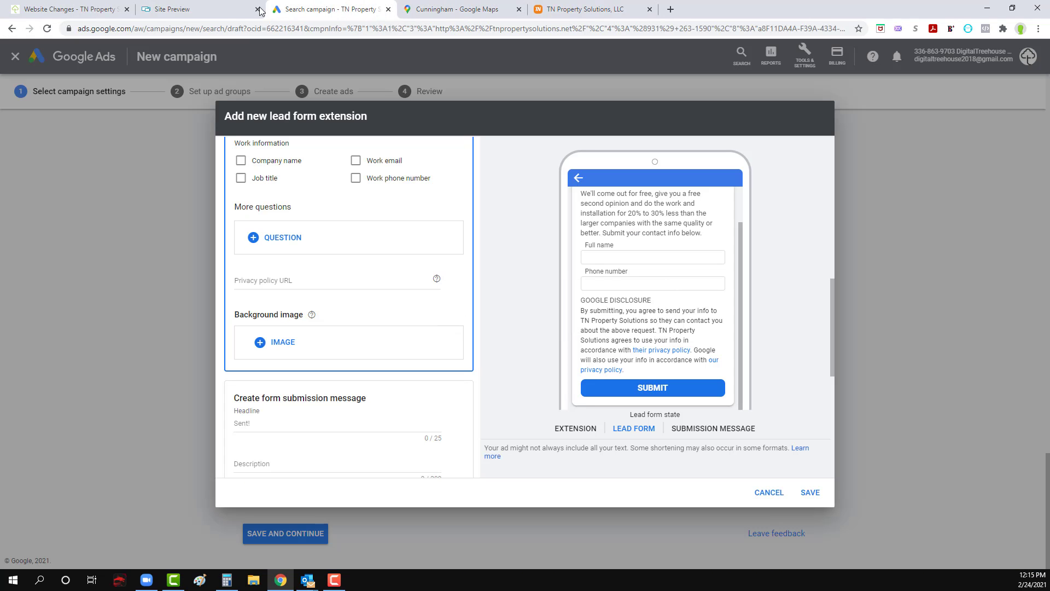
{"action": "left_click", "coordinate": [302, 283]}
{"action": "key", "text": "ctrl+v"}
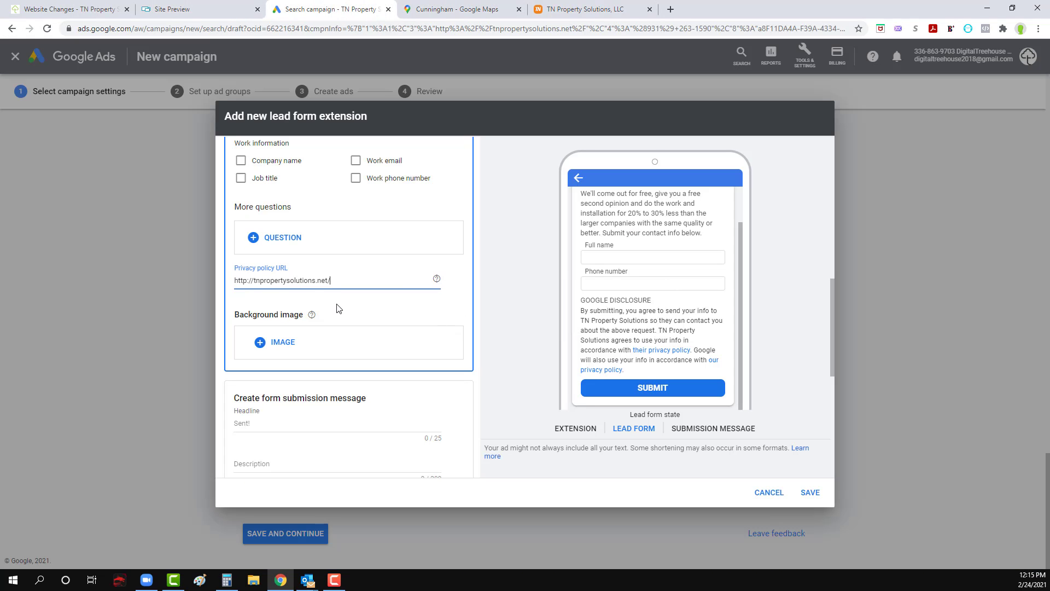
{"action": "left_click", "coordinate": [355, 314]}
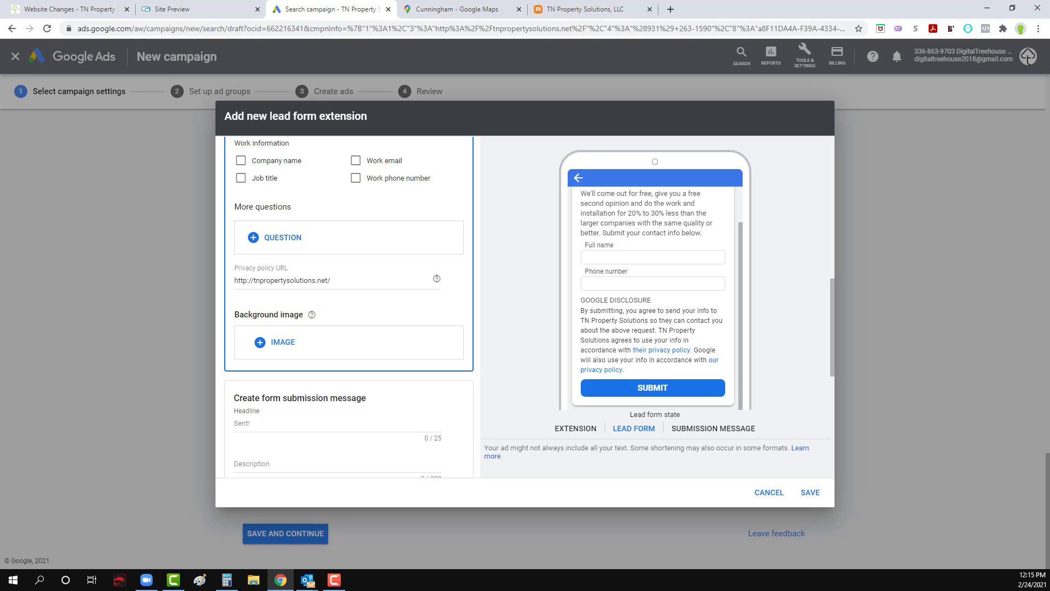
Step: Start a file upload for the lead form's background image and open the Clients folder
{"action": "key", "text": "alt+Tab"}
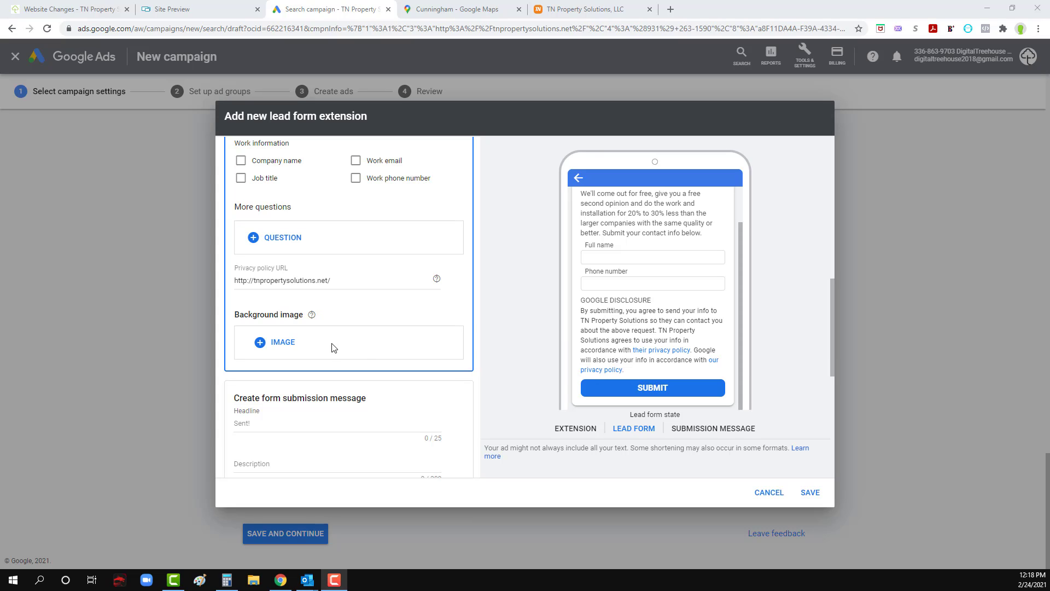
{"action": "scroll", "coordinate": [332, 348], "scroll_direction": "down", "scroll_amount": 2}
{"action": "scroll", "coordinate": [333, 348], "scroll_direction": "up", "scroll_amount": 3}
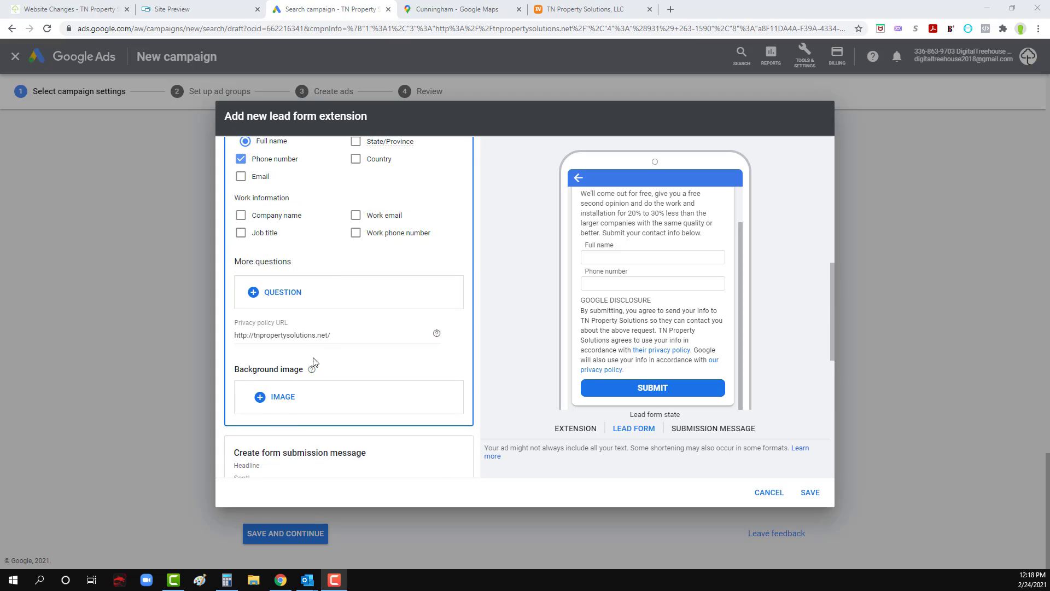
{"action": "left_click", "coordinate": [280, 405]}
{"action": "left_click", "coordinate": [536, 354]}
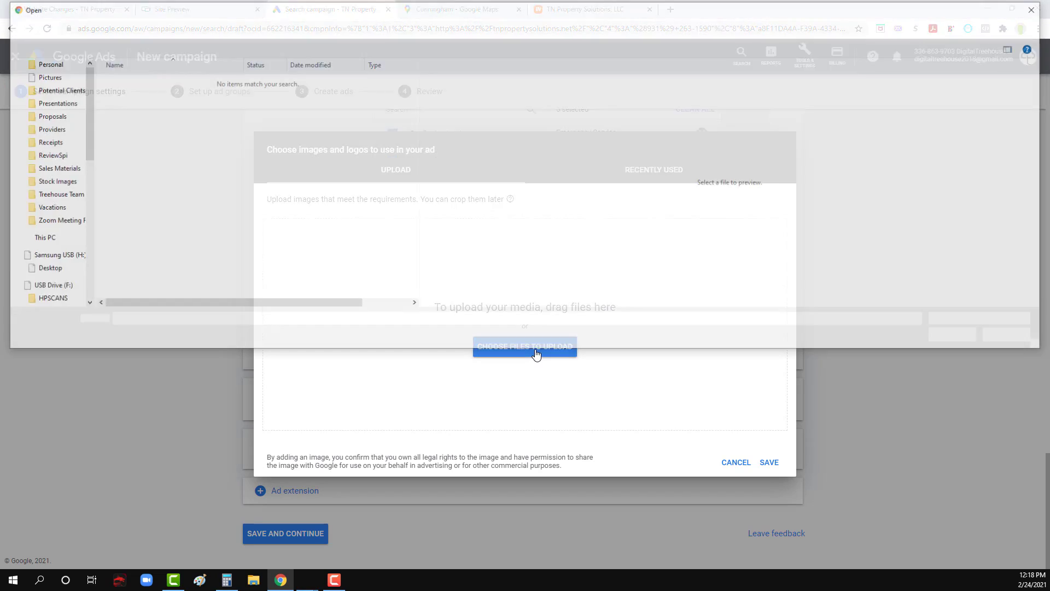
{"action": "left_click", "coordinate": [51, 99]}
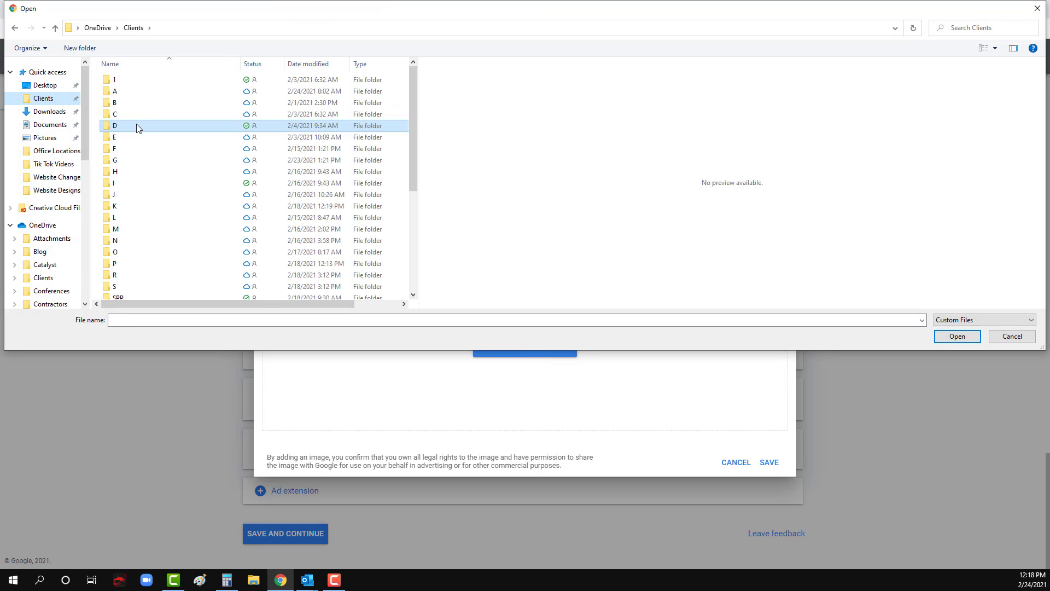
{"action": "scroll", "coordinate": [148, 221], "scroll_direction": "down", "scroll_amount": 2}
{"action": "scroll", "coordinate": [149, 221], "scroll_direction": "up", "scroll_amount": 1}
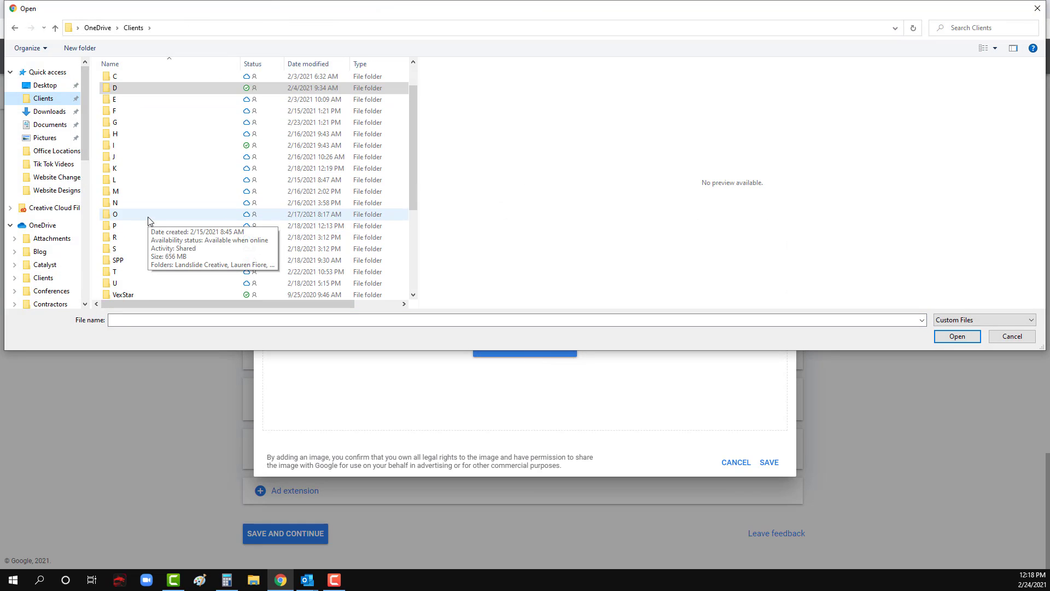
{"action": "scroll", "coordinate": [149, 221], "scroll_direction": "down", "scroll_amount": 1}
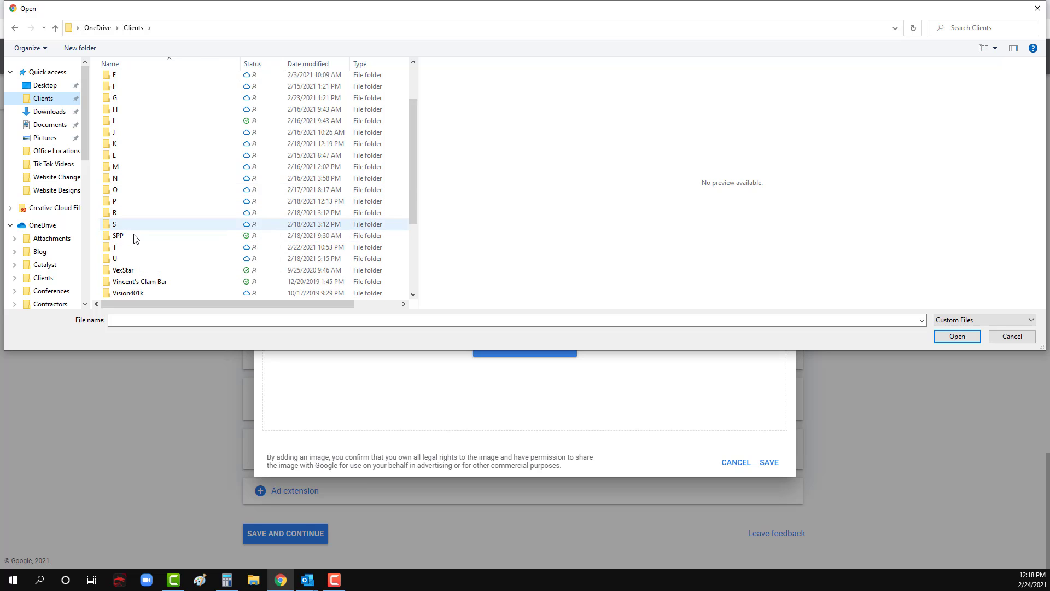
{"action": "scroll", "coordinate": [138, 241], "scroll_direction": "down", "scroll_amount": 2}
{"action": "scroll", "coordinate": [137, 237], "scroll_direction": "up", "scroll_amount": 3}
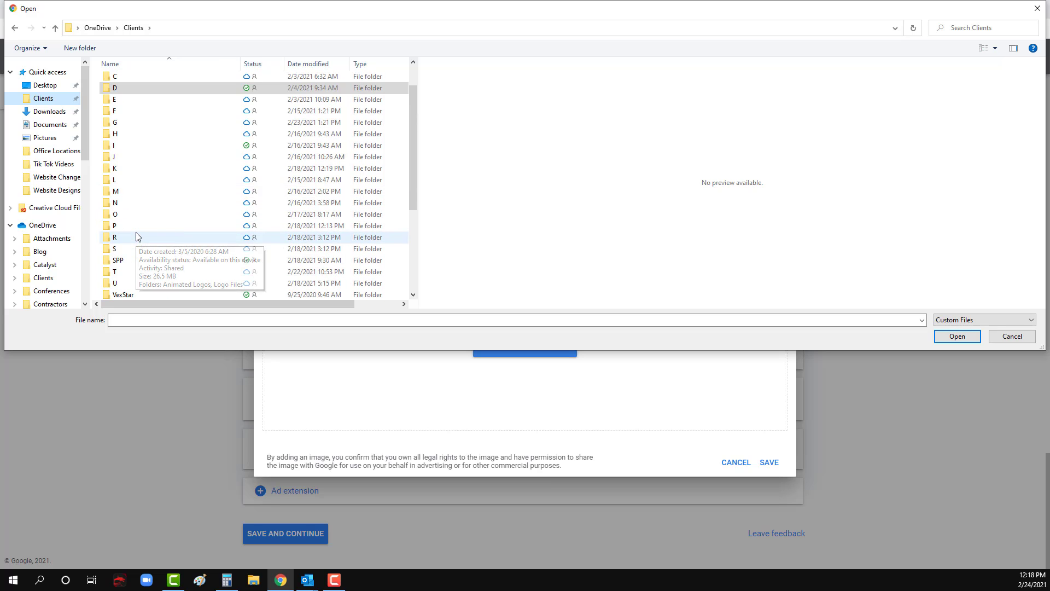
{"action": "double_click", "coordinate": [136, 228]}
{"action": "double_click", "coordinate": [131, 186]}
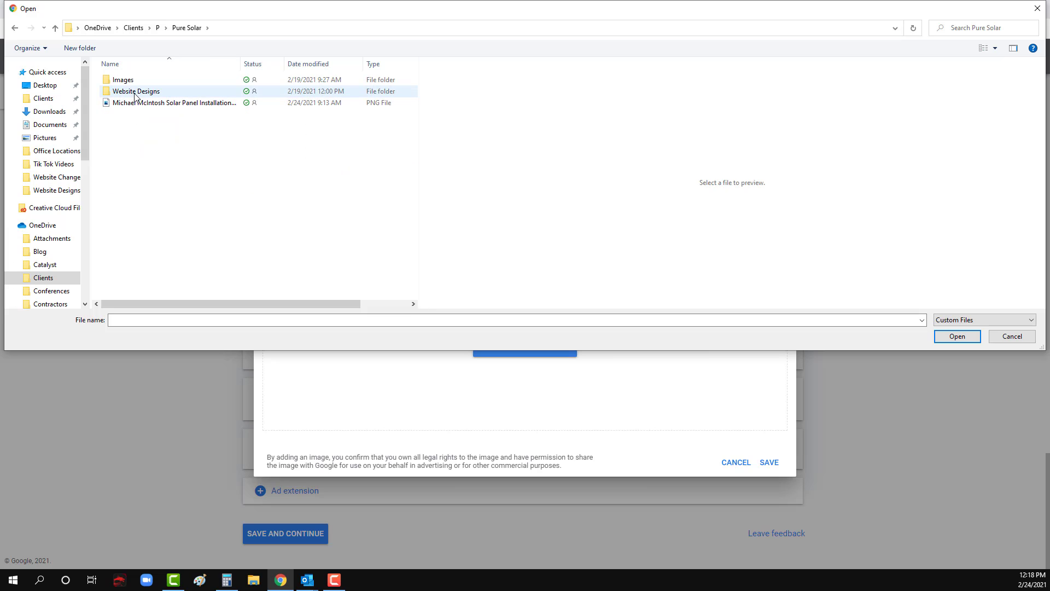
{"action": "left_click", "coordinate": [133, 27]}
Step: Open the FEB 2021 image folder within T > TN Property Solutions > FB Ads in the Clients folder
{"action": "scroll", "coordinate": [136, 268], "scroll_direction": "down", "scroll_amount": 1}
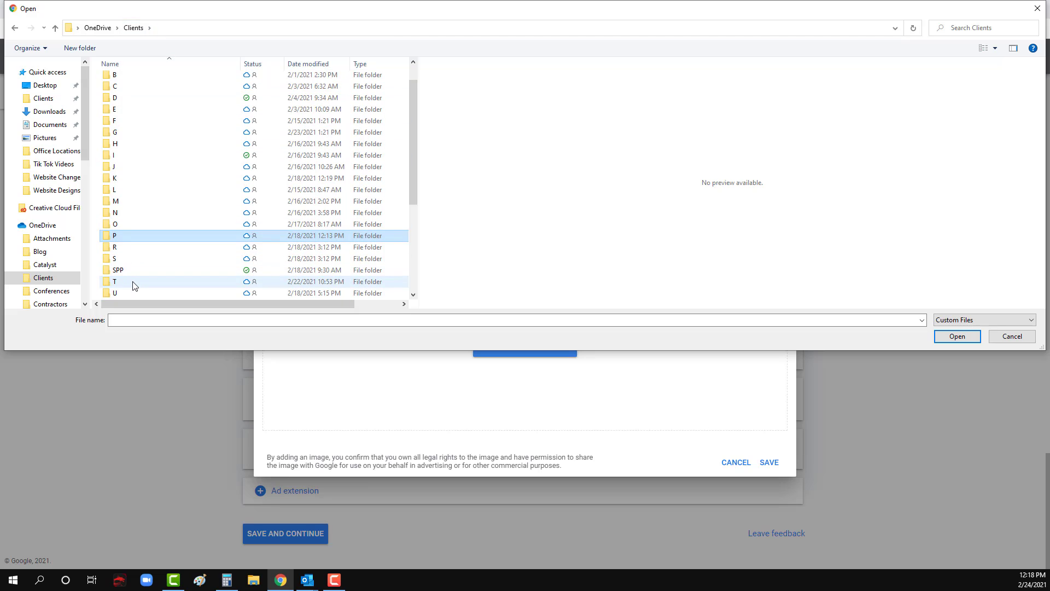
{"action": "double_click", "coordinate": [134, 281]}
{"action": "double_click", "coordinate": [136, 185]}
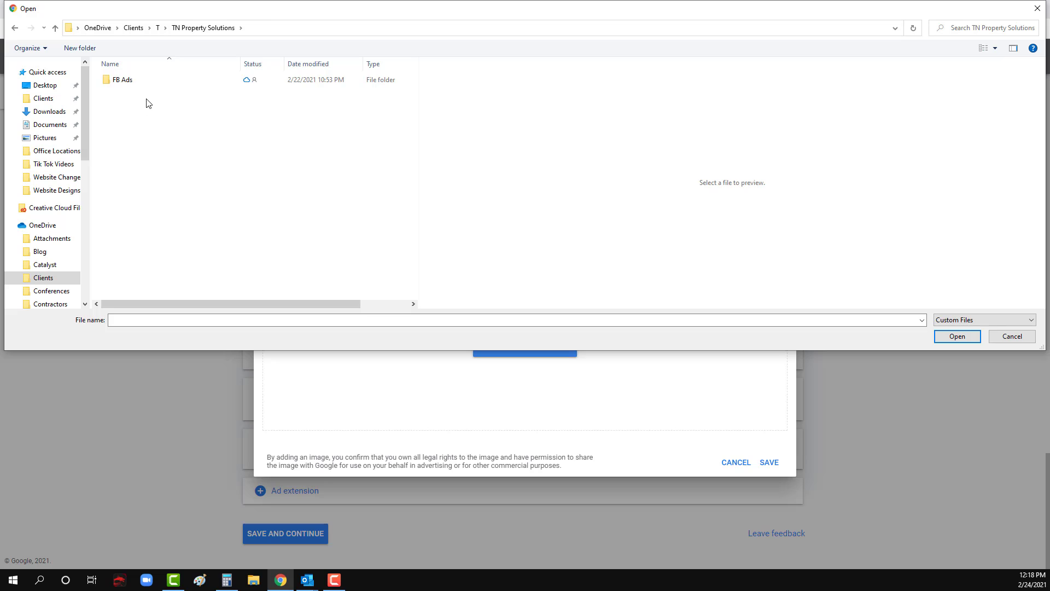
{"action": "double_click", "coordinate": [133, 81]}
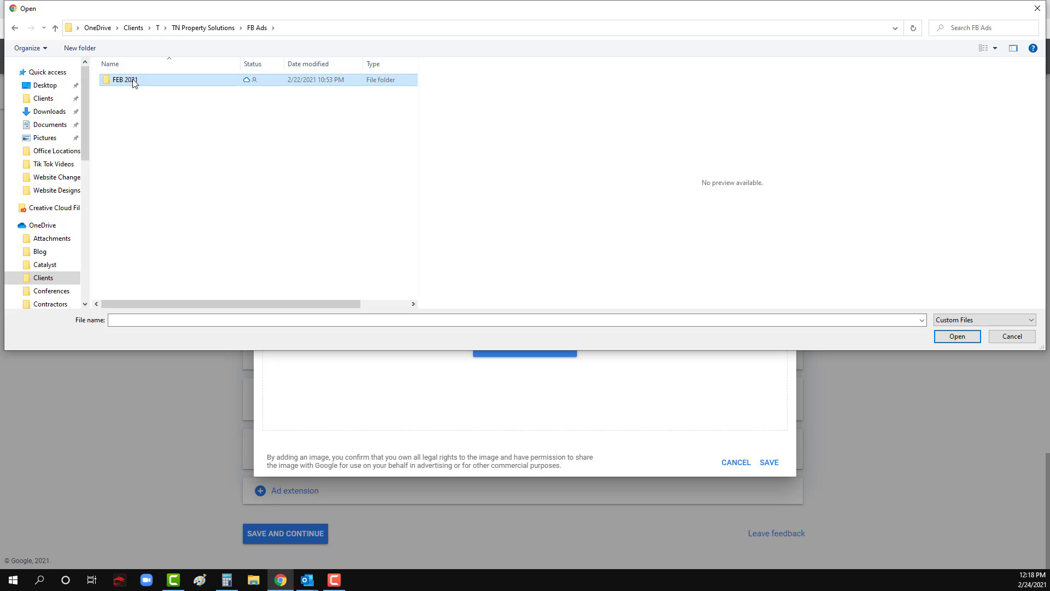
{"action": "double_click", "coordinate": [133, 81]}
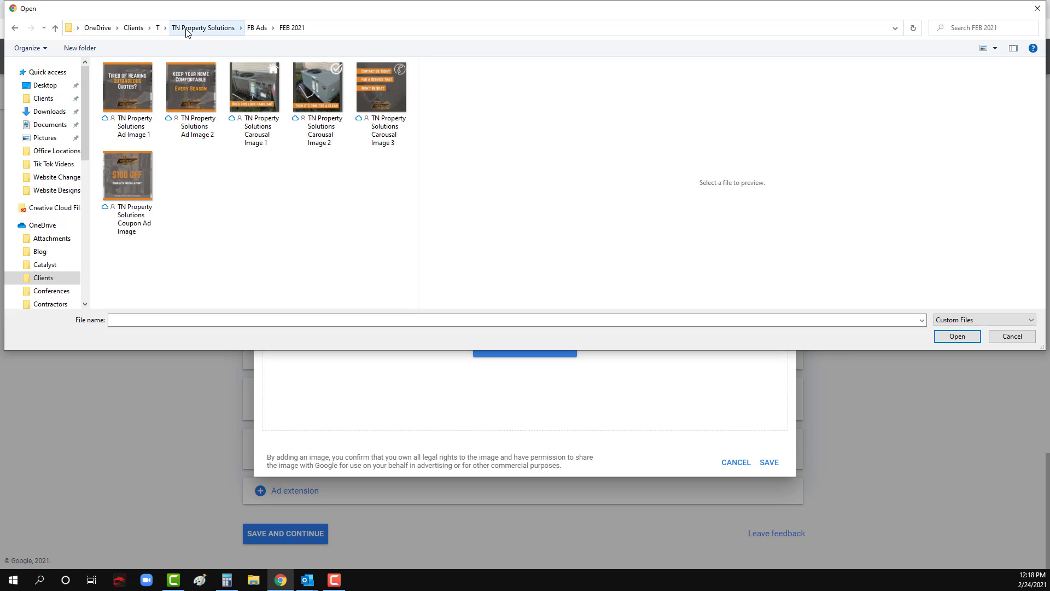
Step: Upload TN Property Solutions Carousal Image 2, crop it to its upper part as the background image, and review the lead form preview
{"action": "double_click", "coordinate": [320, 88]}
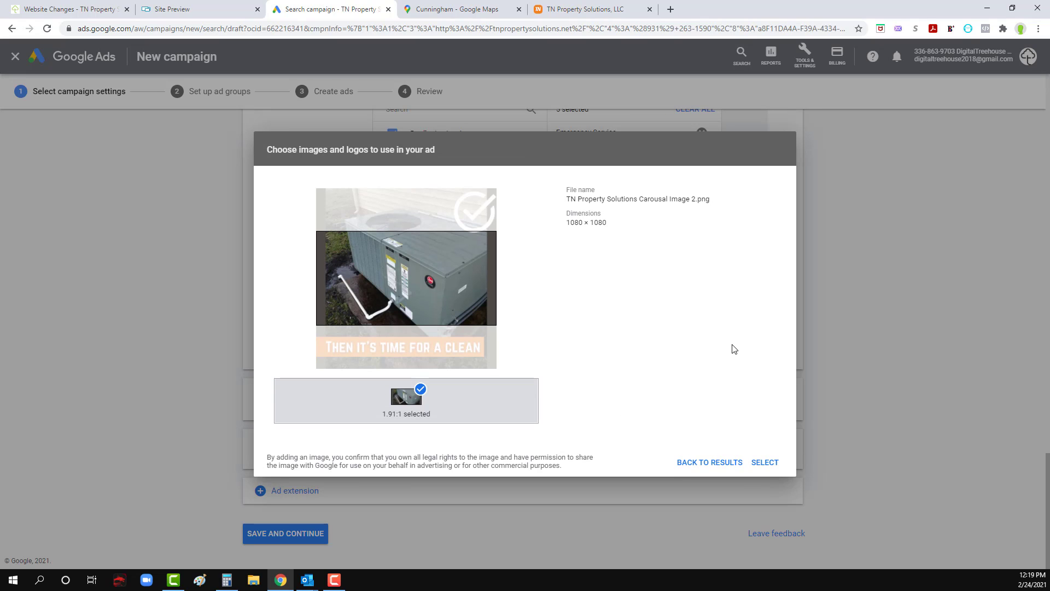
{"action": "left_click_drag", "start_coordinate": [429, 286], "coordinate": [434, 236]}
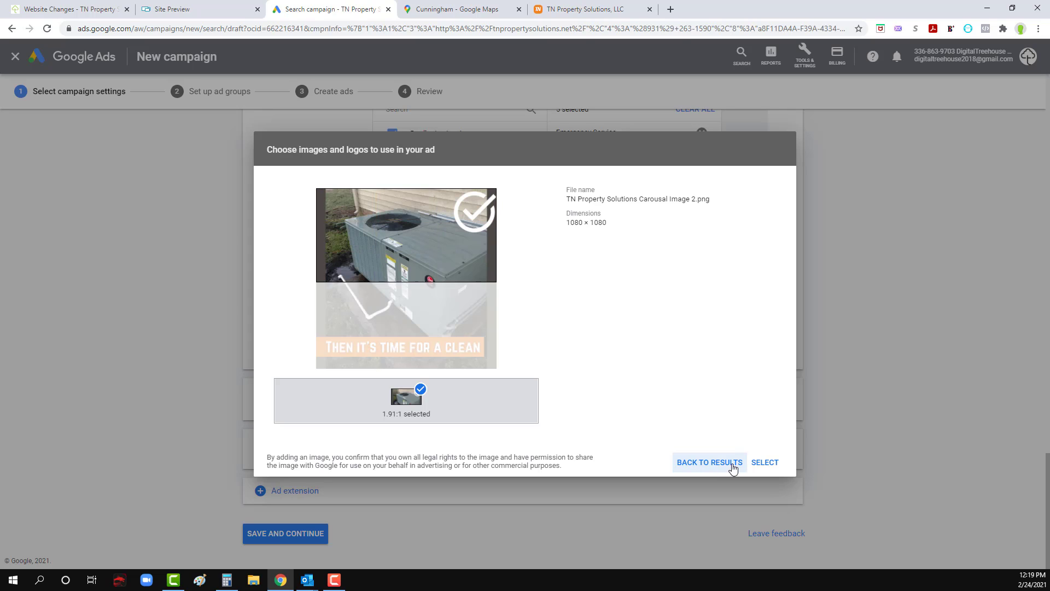
{"action": "left_click", "coordinate": [765, 463]}
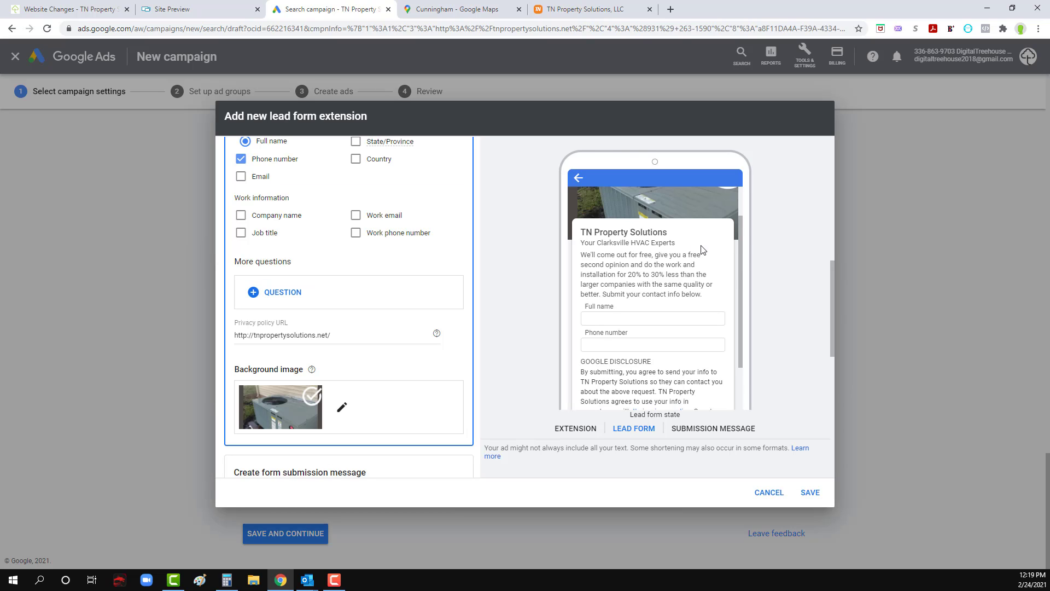
{"action": "scroll", "coordinate": [683, 274], "scroll_direction": "up", "scroll_amount": 3}
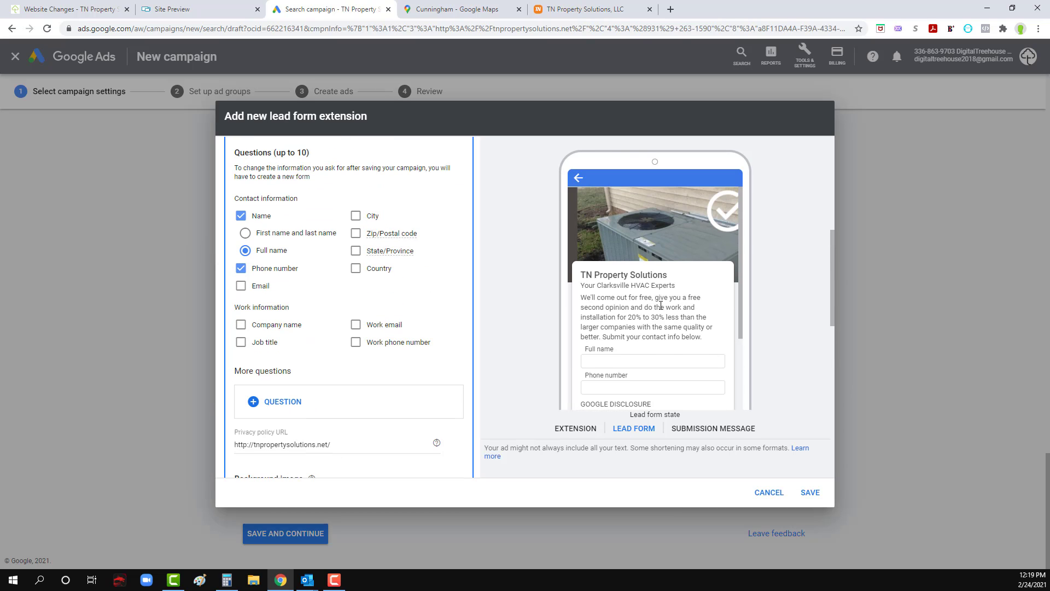
{"action": "scroll", "coordinate": [661, 300], "scroll_direction": "down", "scroll_amount": 4}
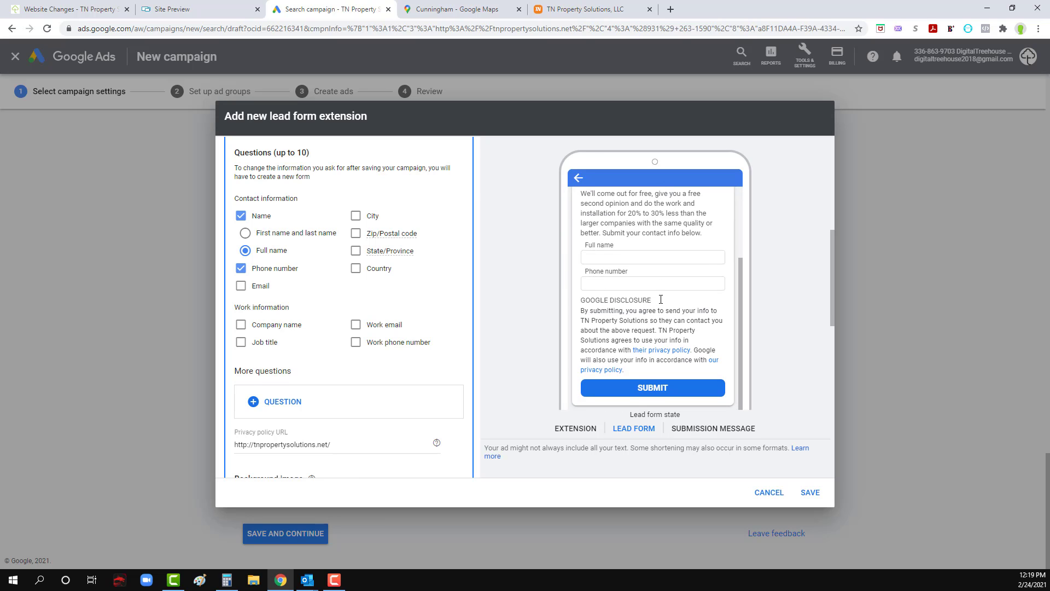
{"action": "scroll", "coordinate": [664, 300], "scroll_direction": "up", "scroll_amount": 7}
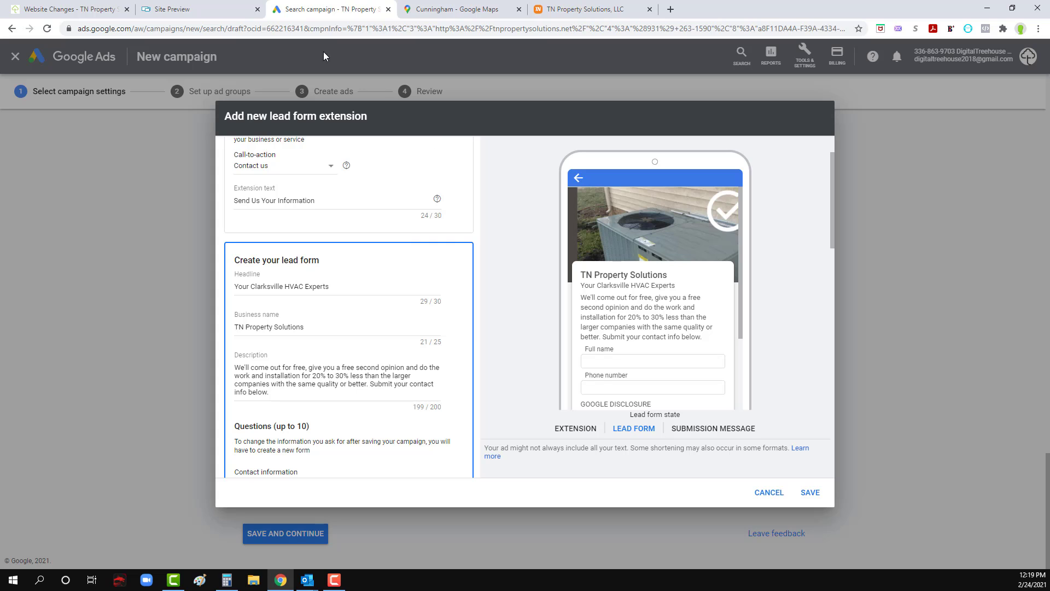
Step: Save the welcome banner image from the live TN Property Solutions website as banner2-0x0 PNG in a new Logo folder under TN Property Solutions
{"action": "left_click", "coordinate": [585, 9]}
{"action": "scroll", "coordinate": [345, 203], "scroll_direction": "up", "scroll_amount": 20}
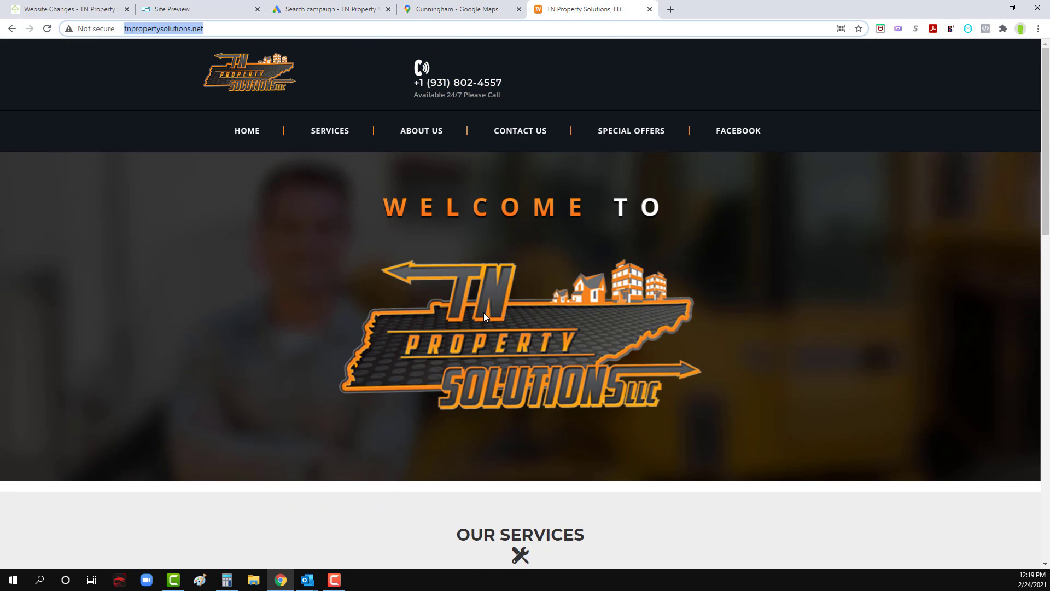
{"action": "right_click", "coordinate": [483, 313]}
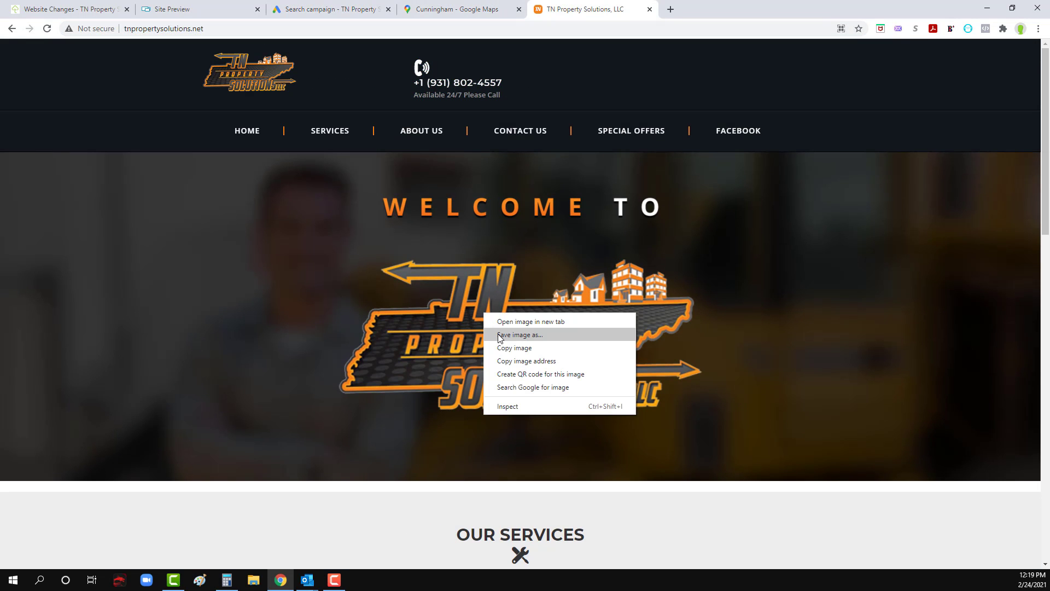
{"action": "left_click", "coordinate": [498, 335]}
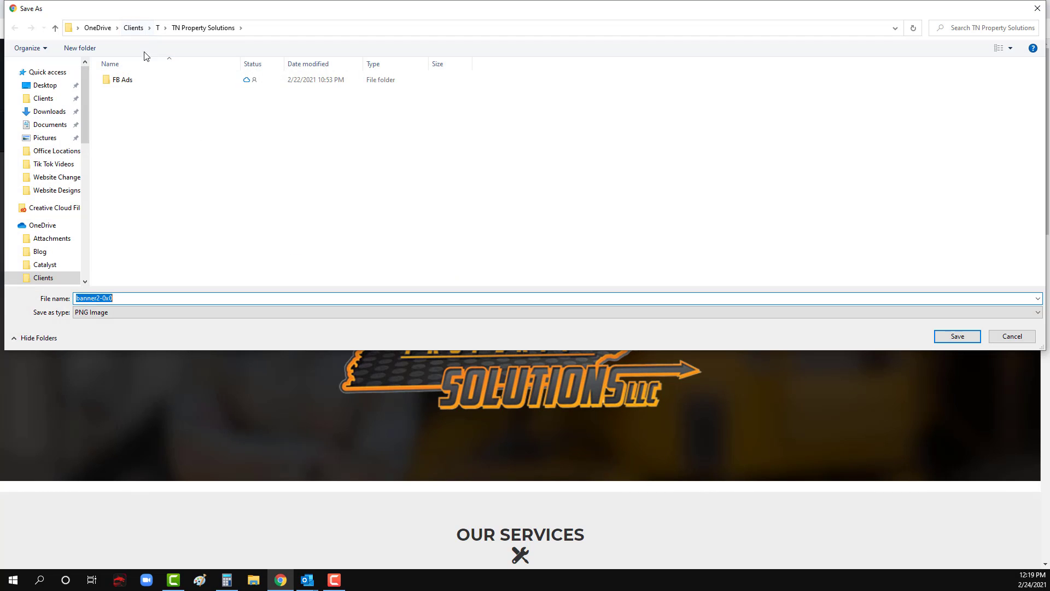
{"action": "left_click", "coordinate": [83, 48]}
{"action": "type", "text": "Logo"}
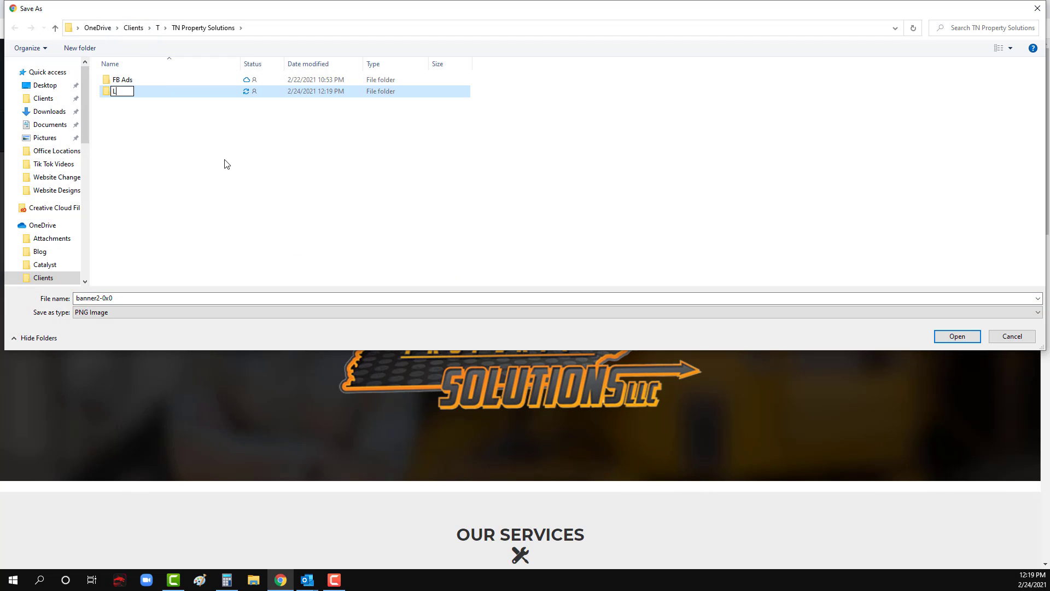
{"action": "left_click", "coordinate": [130, 97]}
{"action": "double_click", "coordinate": [130, 96]}
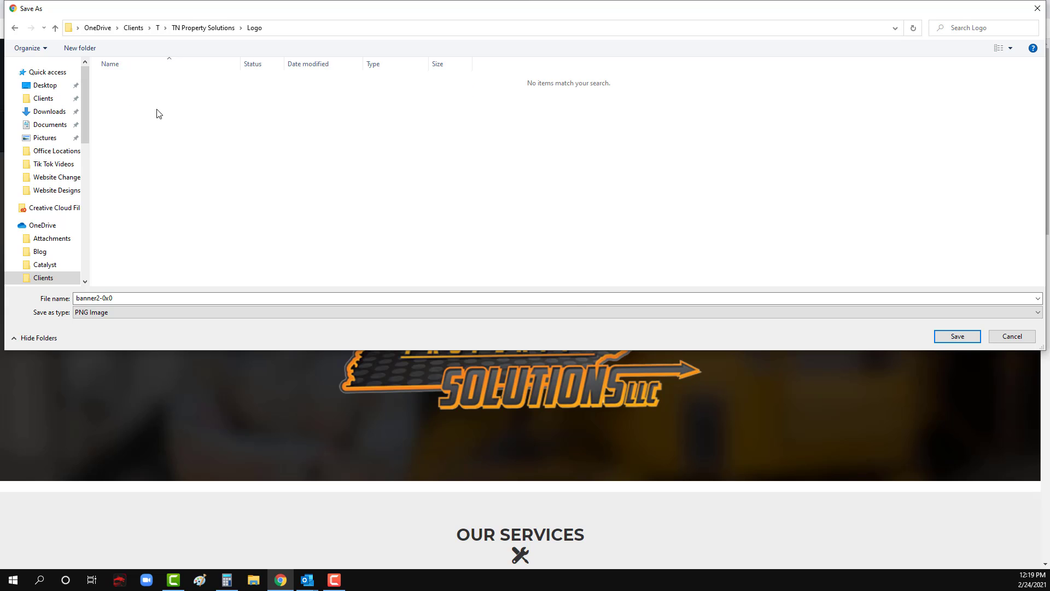
{"action": "left_click", "coordinate": [943, 337]}
Step: Back in Google Ads, upload banner2-0x0 from the Logo folder as the replacement background image for the lead form
{"action": "left_click", "coordinate": [352, 8]}
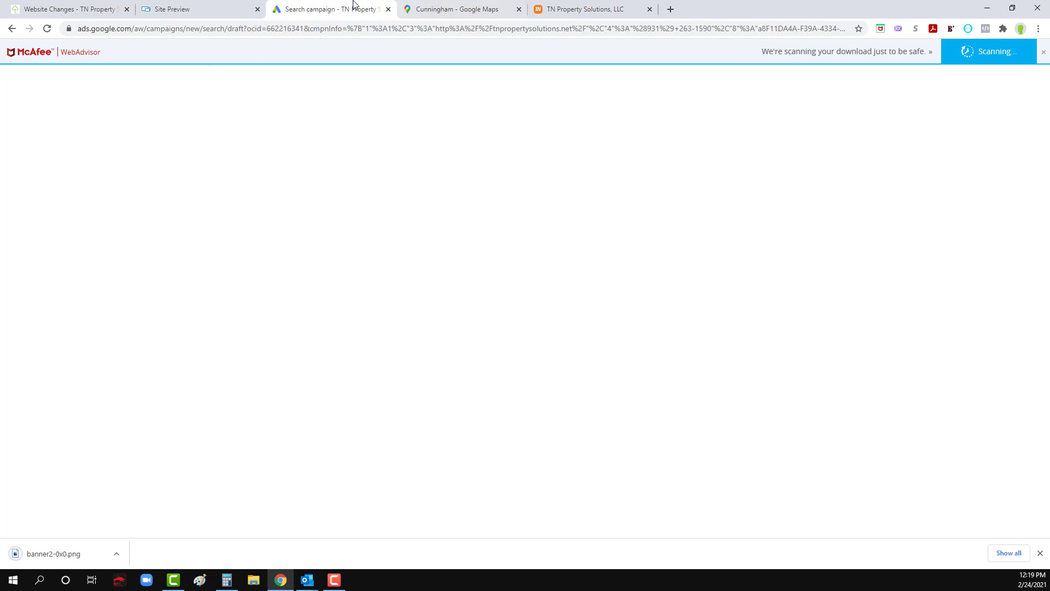
{"action": "scroll", "coordinate": [384, 377], "scroll_direction": "down", "scroll_amount": 10}
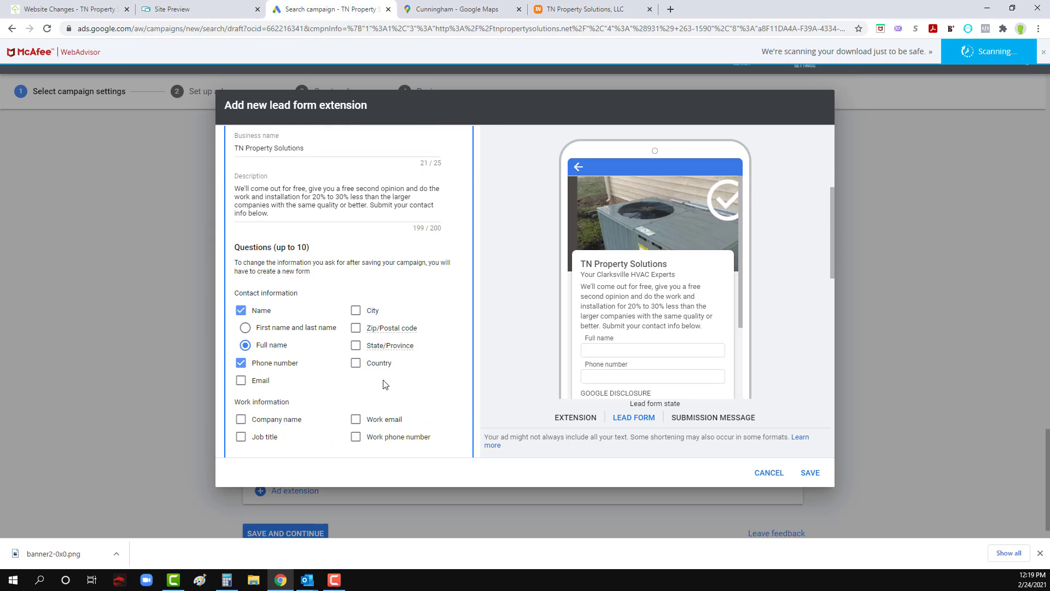
{"action": "left_click", "coordinate": [344, 232]}
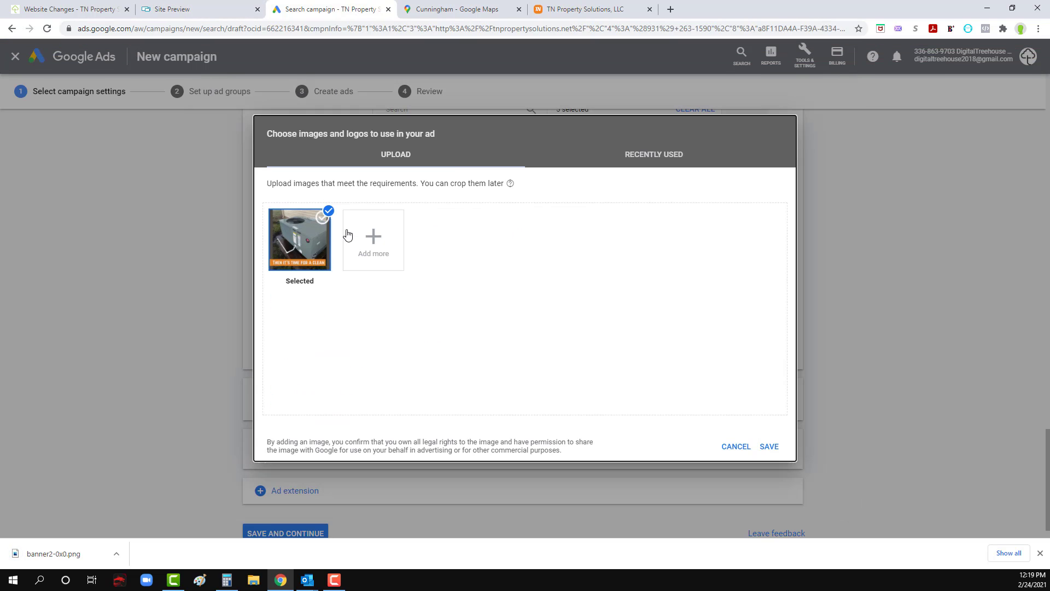
{"action": "left_click", "coordinate": [377, 249]}
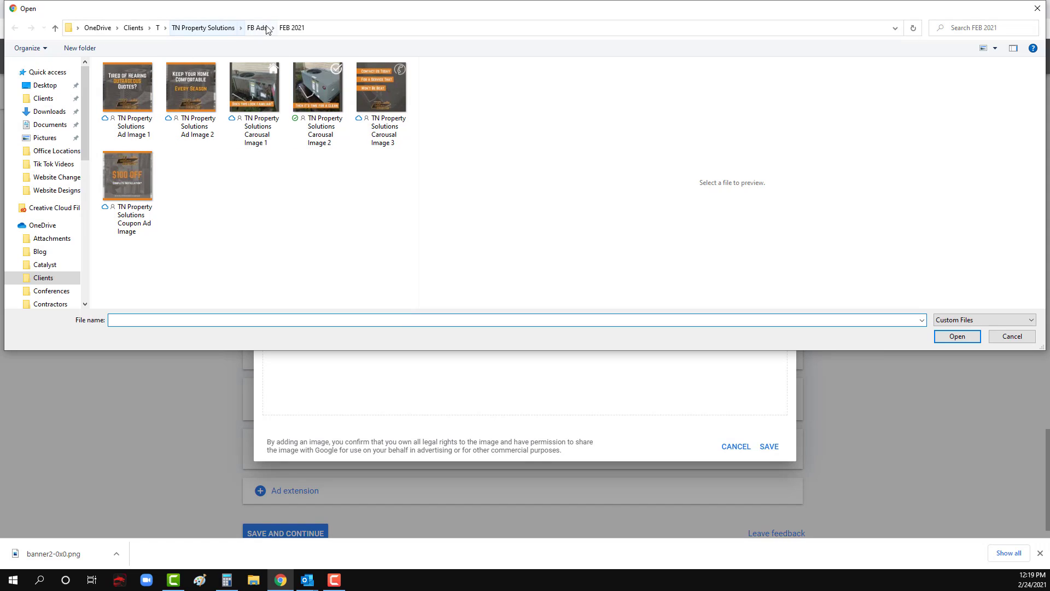
{"action": "left_click", "coordinate": [227, 28]}
{"action": "double_click", "coordinate": [140, 94]}
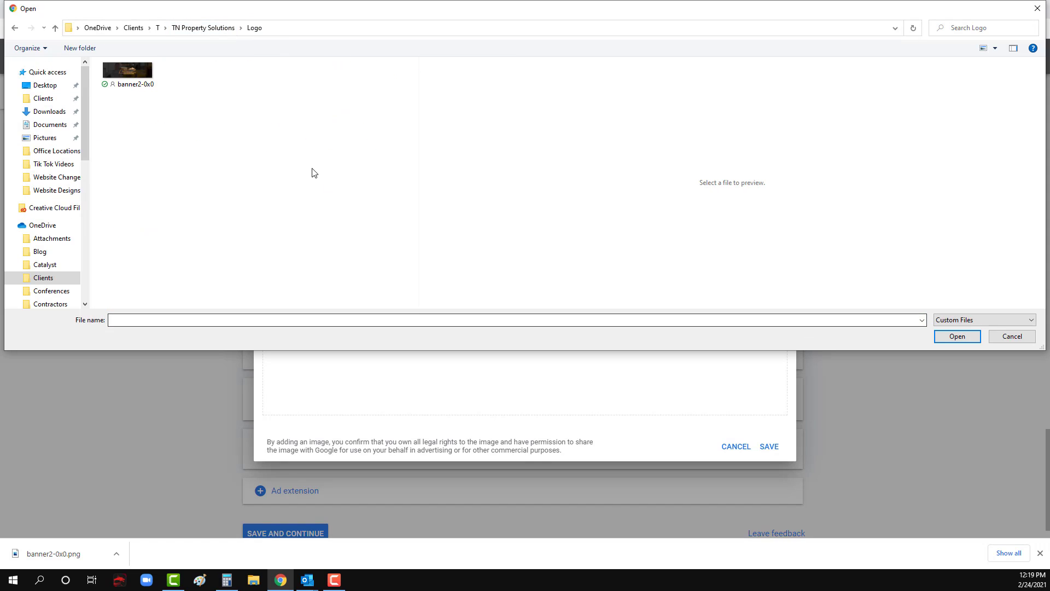
{"action": "double_click", "coordinate": [120, 71]}
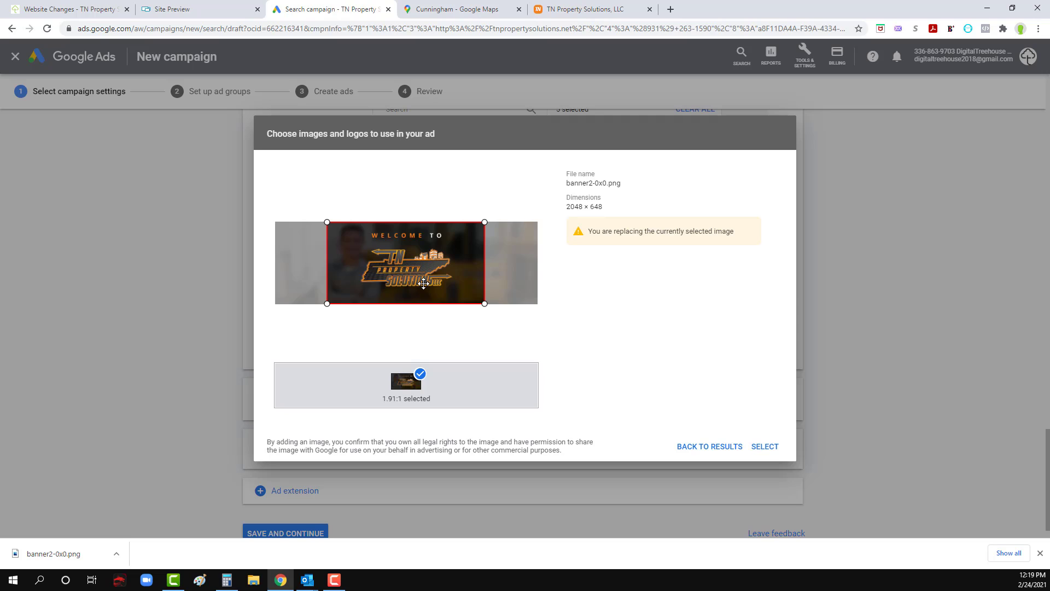
Step: Center the banner's 1.91:1 crop on the logo, save it as the background image, and review the lead form preview
{"action": "left_click_drag", "start_coordinate": [423, 280], "coordinate": [429, 282]}
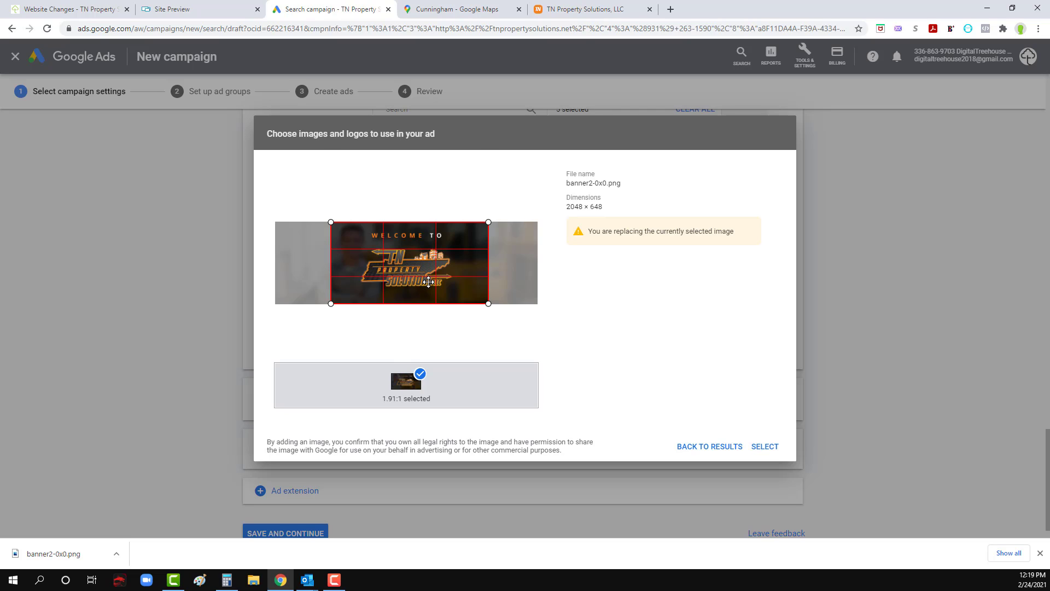
{"action": "left_click_drag", "start_coordinate": [428, 282], "coordinate": [426, 282]}
{"action": "left_click", "coordinate": [766, 450]}
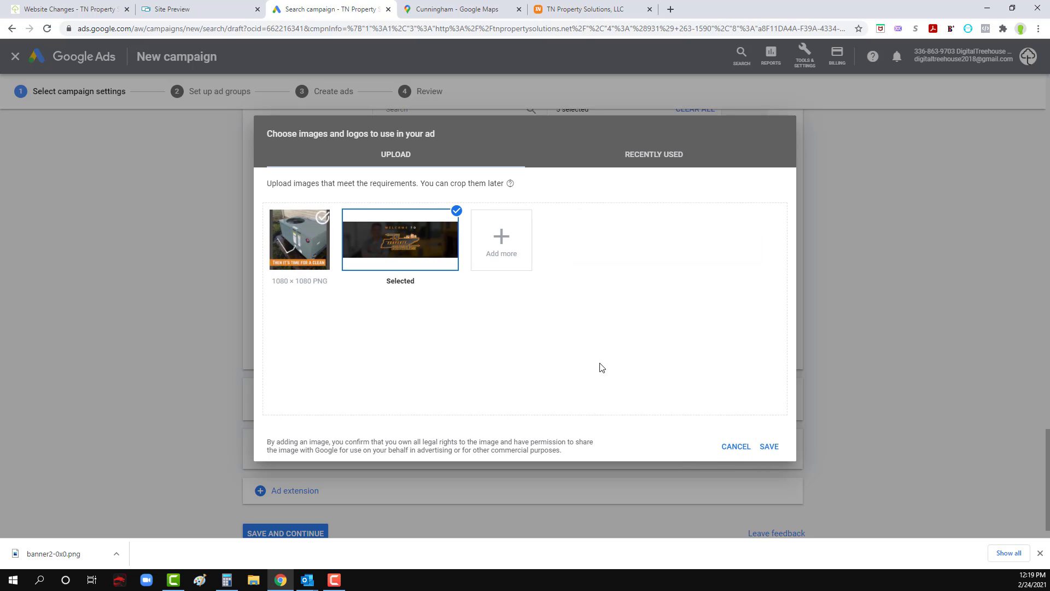
{"action": "left_click", "coordinate": [773, 446]}
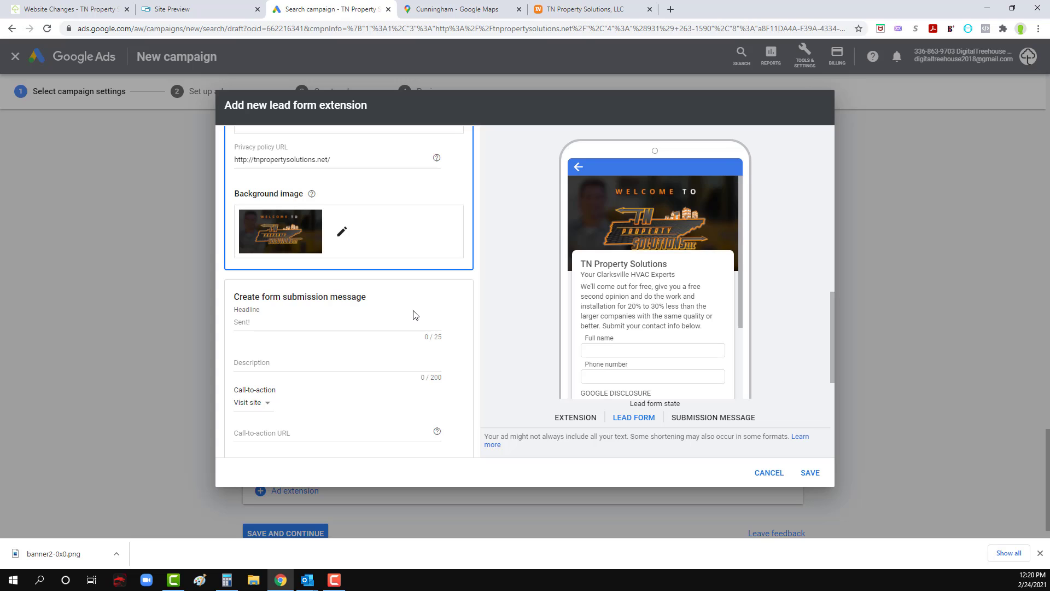
{"action": "scroll", "coordinate": [672, 336], "scroll_direction": "down", "scroll_amount": 2}
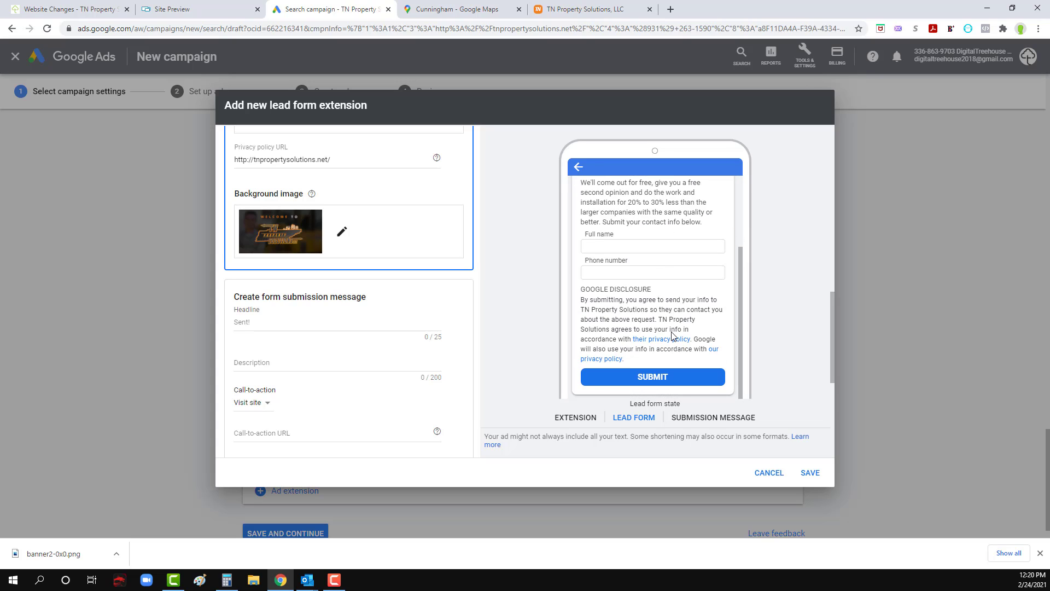
{"action": "scroll", "coordinate": [306, 301], "scroll_direction": "down", "scroll_amount": 3}
{"action": "scroll", "coordinate": [306, 300], "scroll_direction": "down", "scroll_amount": 3}
{"action": "scroll", "coordinate": [301, 290], "scroll_direction": "up", "scroll_amount": 5}
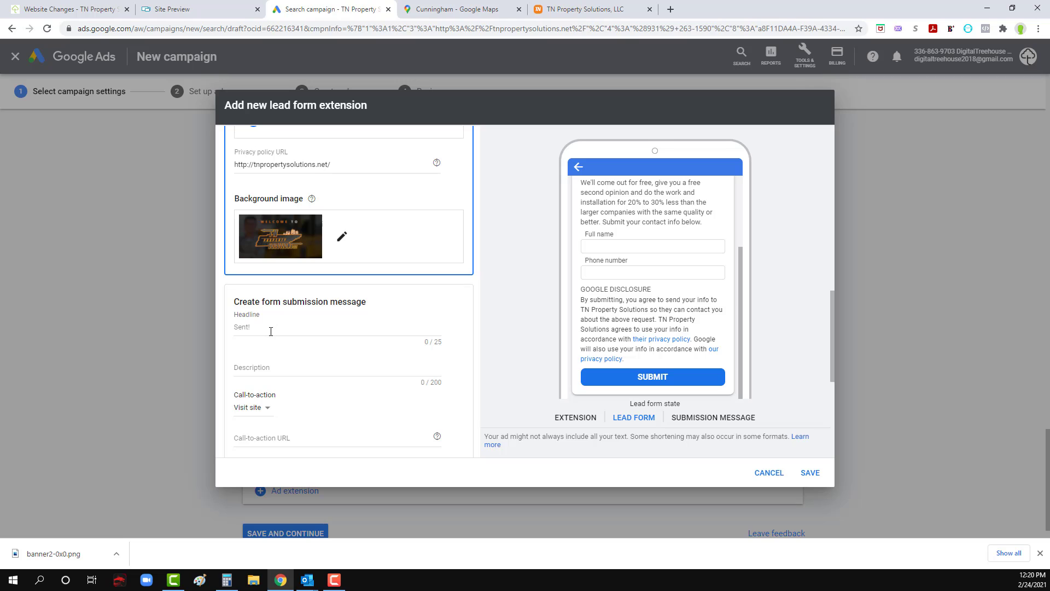
Step: Enter the form submission message description "Thanks for reaching out, someone will call you soon to schedule your appointment."
{"action": "left_click", "coordinate": [271, 331]}
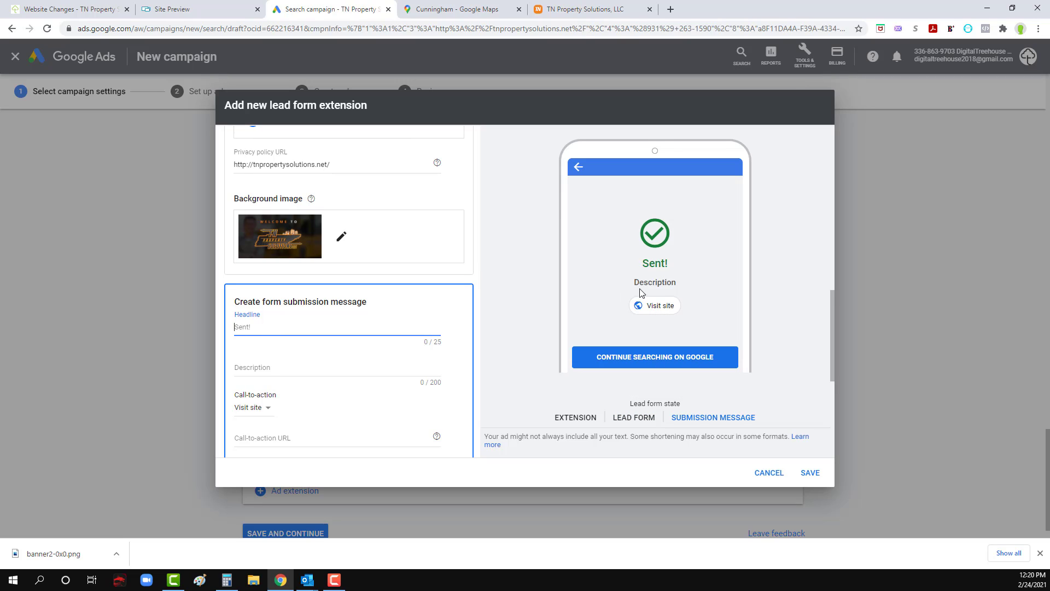
{"action": "left_click", "coordinate": [297, 370]}
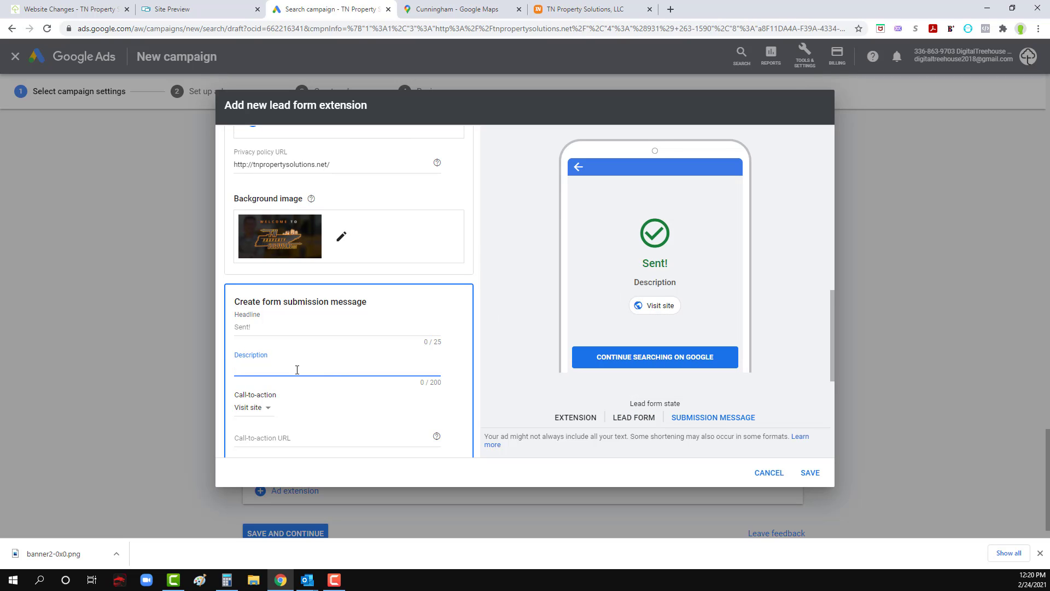
{"action": "type", "text": "Thanks for reaching out,"}
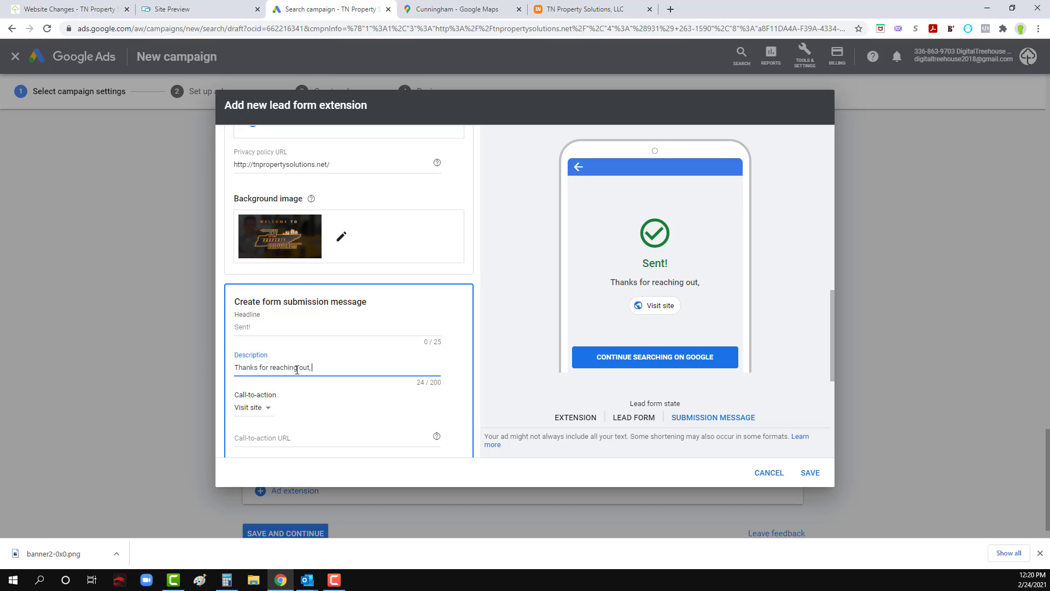
{"action": "type", "text": " someone will call you"}
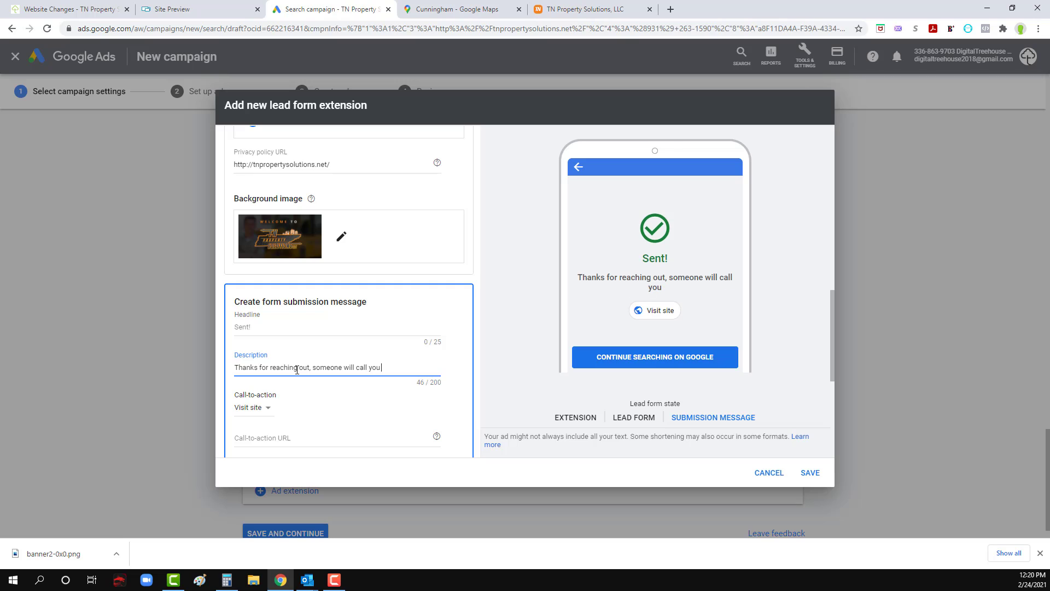
{"action": "type", "text": " soon to confirm your"}
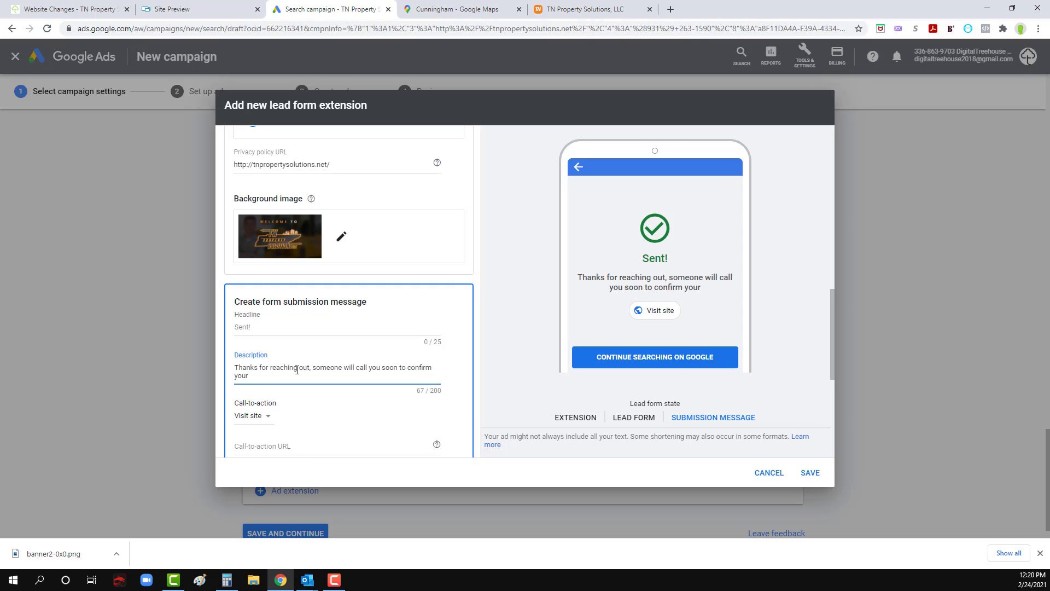
{"action": "key", "text": "BackSpace"}
{"action": "key", "text": "BackSpace"}
{"action": "key", "text": "BackSpace"}
{"action": "key", "text": "BackSpace"}
{"action": "key", "text": "BackSpace"}
{"action": "key", "text": "BackSpace"}
{"action": "key", "text": "BackSpace"}
{"action": "key", "text": "BackSpace"}
{"action": "key", "text": "BackSpace"}
{"action": "key", "text": "BackSpace"}
{"action": "key", "text": "BackSpace"}
{"action": "key", "text": "BackSpace"}
{"action": "type", "text": "sc"}
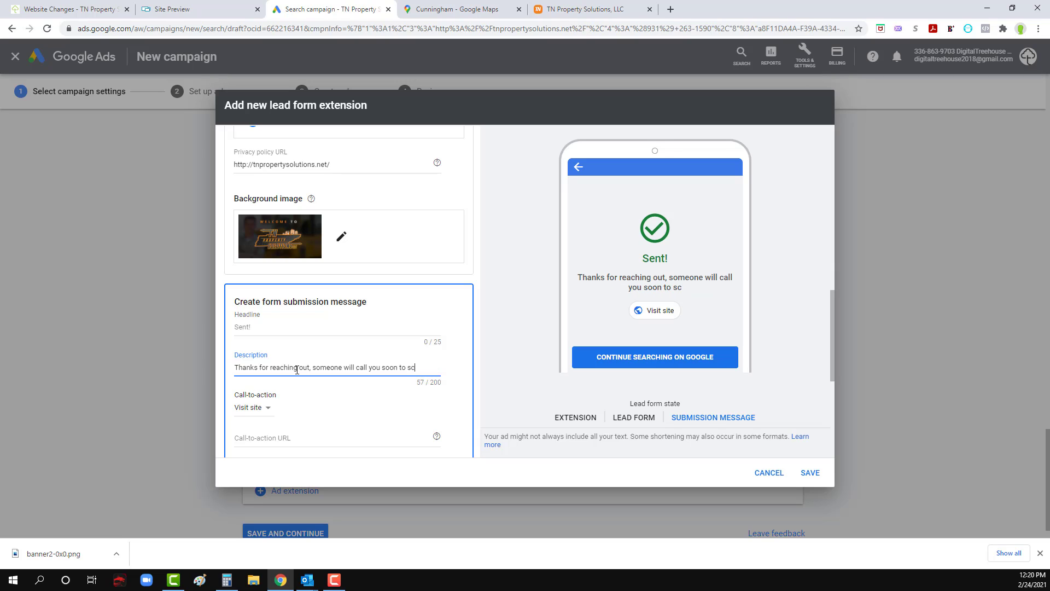
{"action": "type", "text": "hedule your"}
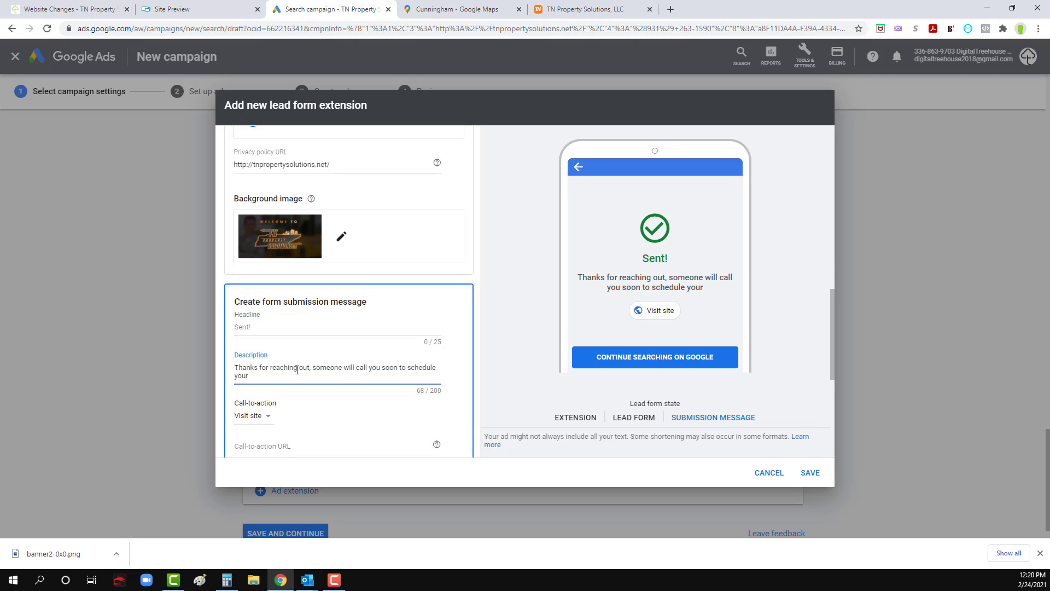
{"action": "type", "text": " appointm"}
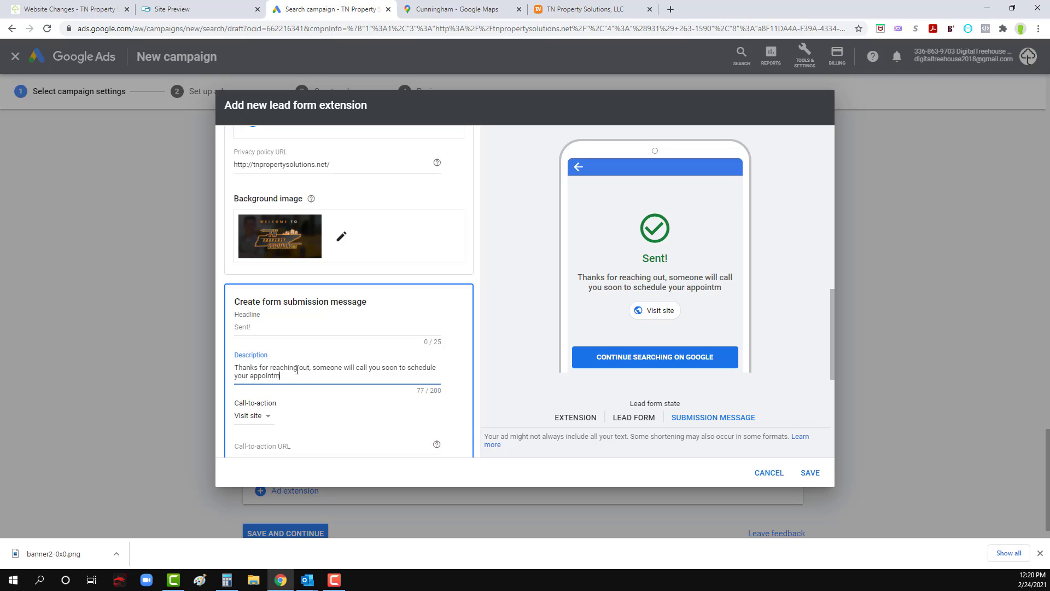
{"action": "type", "text": "ent."}
{"action": "scroll", "coordinate": [297, 370], "scroll_direction": "down", "scroll_amount": 1}
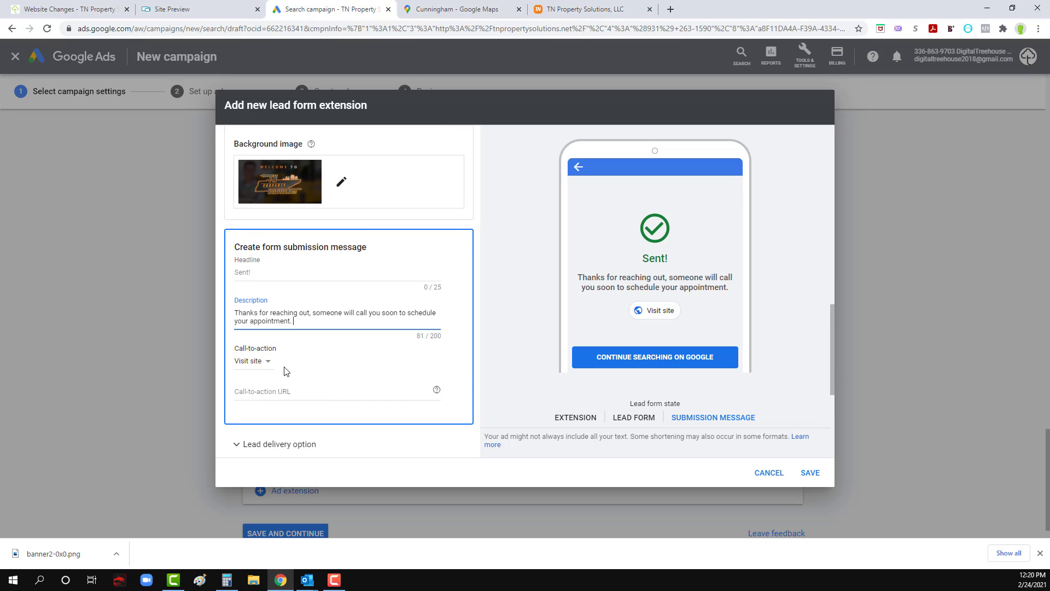
{"action": "left_click", "coordinate": [265, 368]}
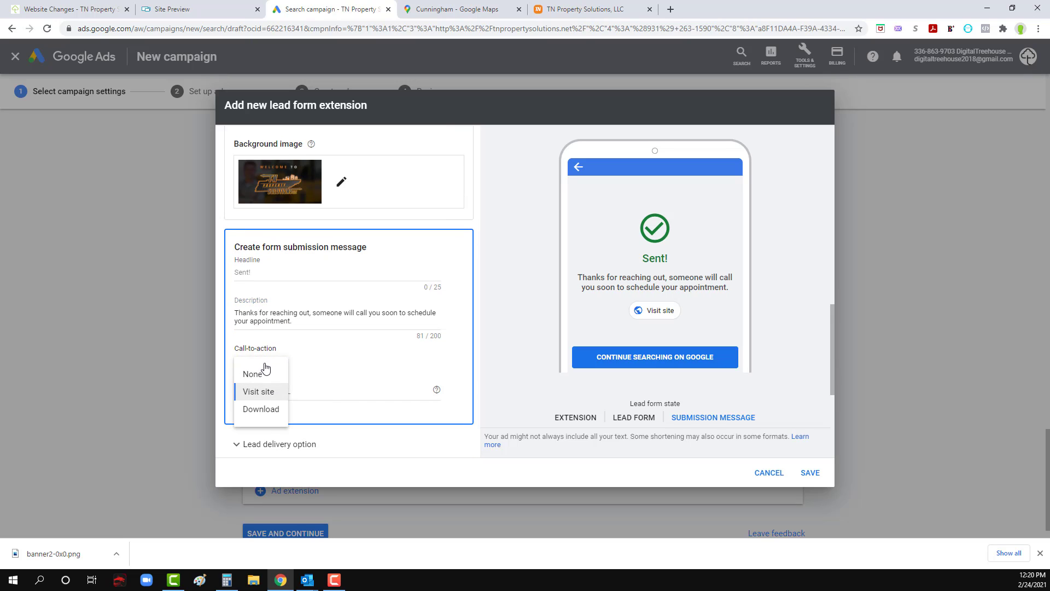
{"action": "left_click", "coordinate": [268, 391]}
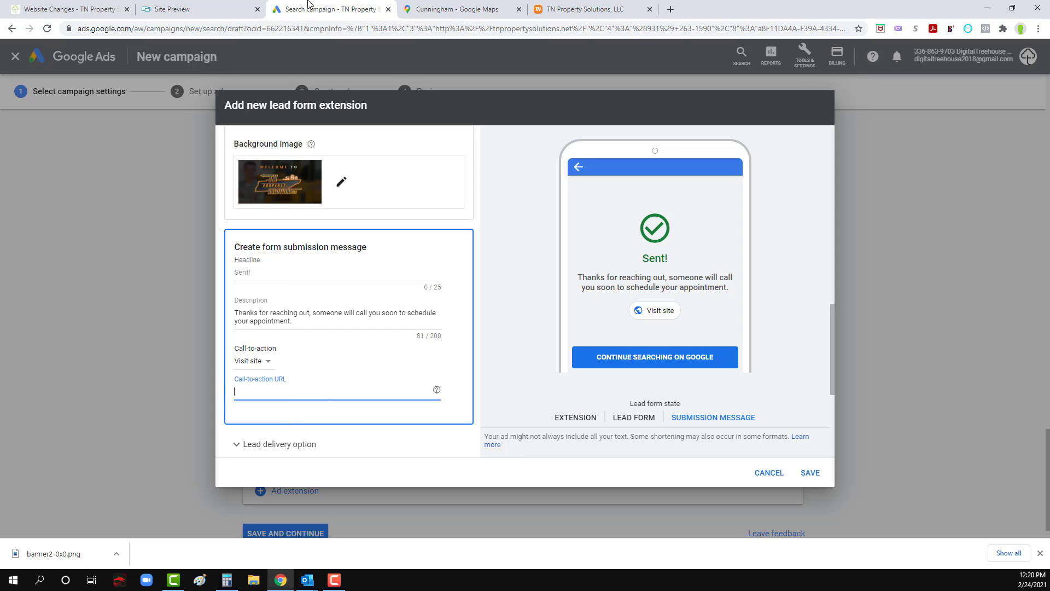
{"action": "left_click", "coordinate": [553, 6]}
{"action": "left_click", "coordinate": [442, 29]}
{"action": "key", "text": "ctrl+c"}
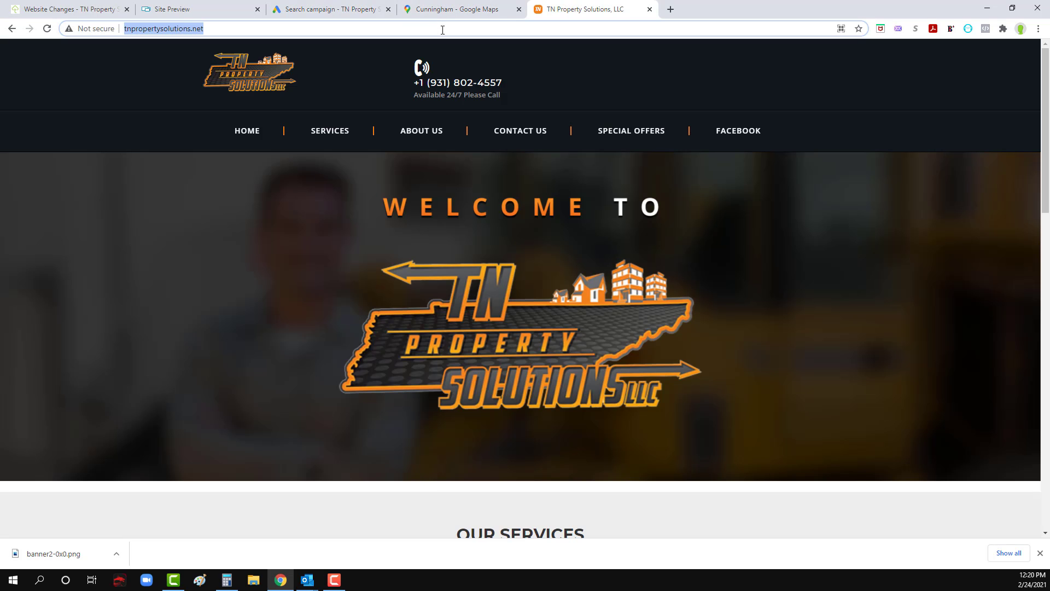
{"action": "left_click", "coordinate": [385, 10]}
{"action": "left_click", "coordinate": [321, 387]}
{"action": "key", "text": "ctrl+v"}
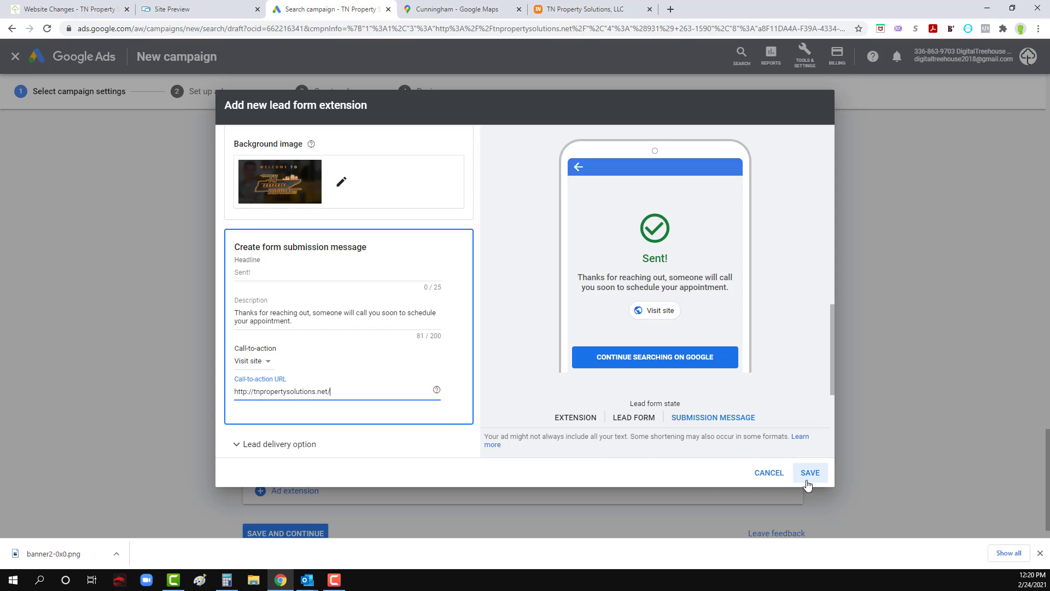
Step: Expand the lead form's lead delivery options and review the webhook integration settings and the terms below them
{"action": "scroll", "coordinate": [421, 366], "scroll_direction": "down", "scroll_amount": 2}
{"action": "scroll", "coordinate": [430, 376], "scroll_direction": "down", "scroll_amount": 2}
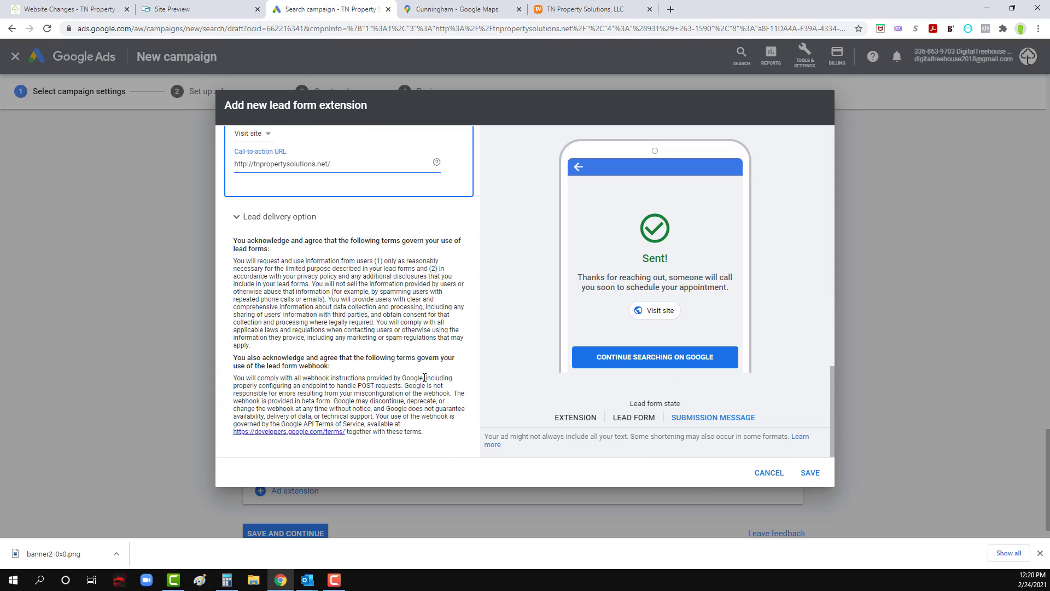
{"action": "left_click", "coordinate": [276, 219]}
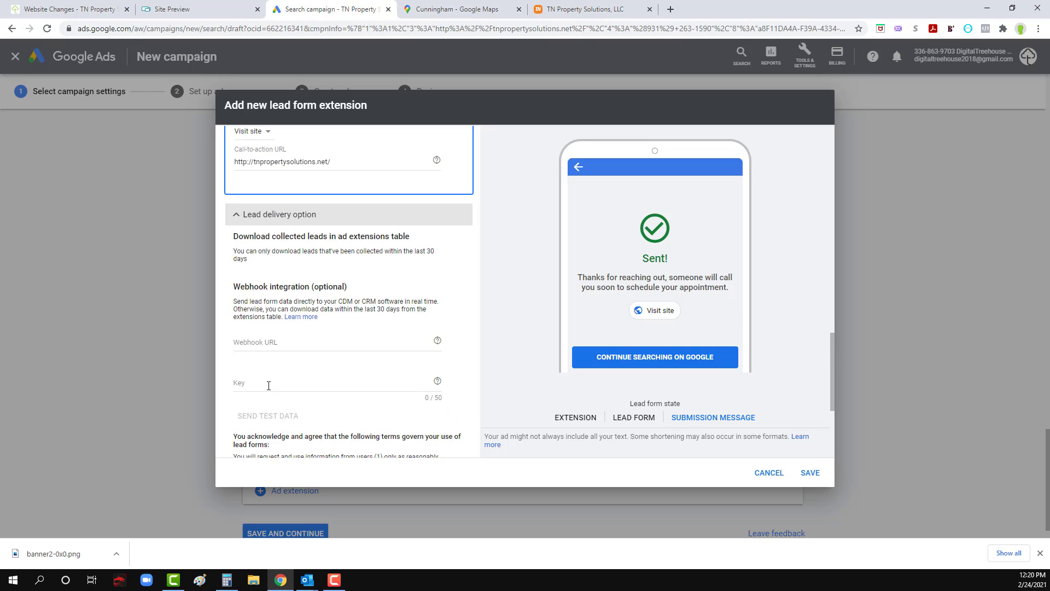
{"action": "scroll", "coordinate": [267, 350], "scroll_direction": "down", "scroll_amount": 2}
{"action": "scroll", "coordinate": [269, 381], "scroll_direction": "up", "scroll_amount": 2}
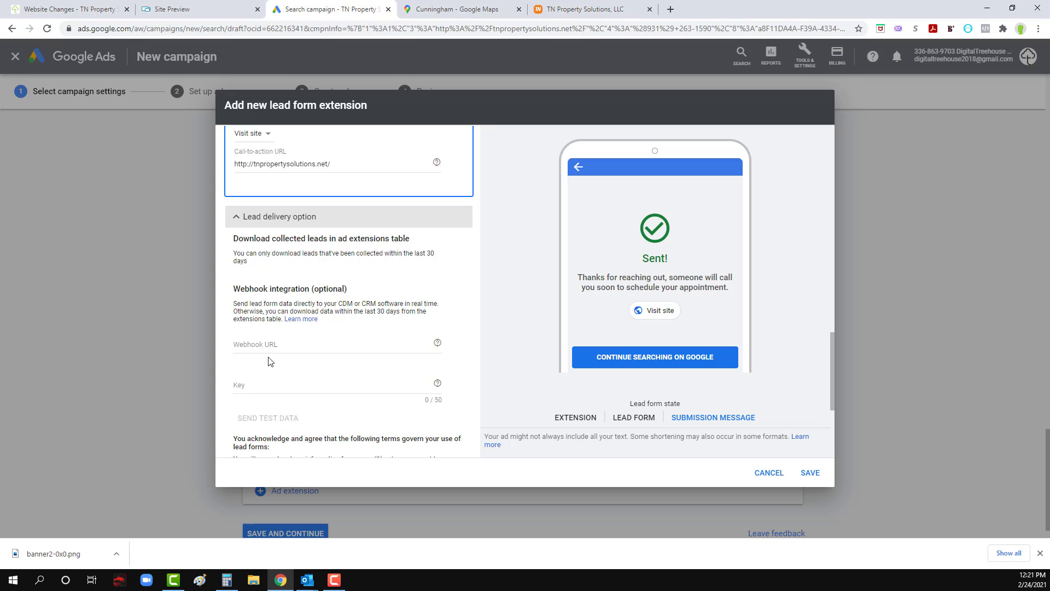
{"action": "scroll", "coordinate": [268, 361], "scroll_direction": "down", "scroll_amount": 2}
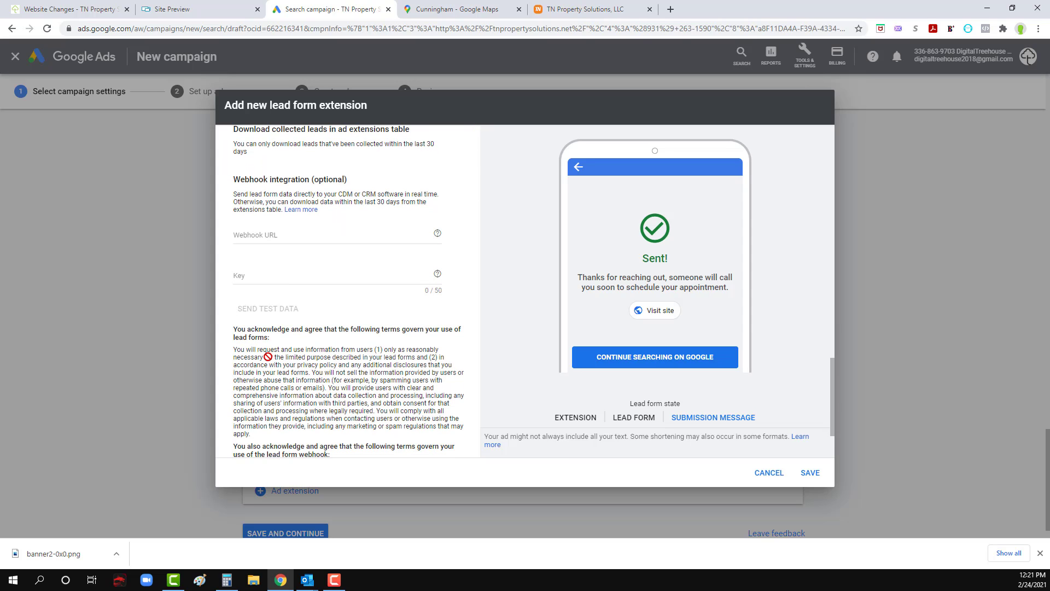
{"action": "scroll", "coordinate": [268, 357], "scroll_direction": "down", "scroll_amount": 1}
{"action": "scroll", "coordinate": [272, 354], "scroll_direction": "down", "scroll_amount": 1}
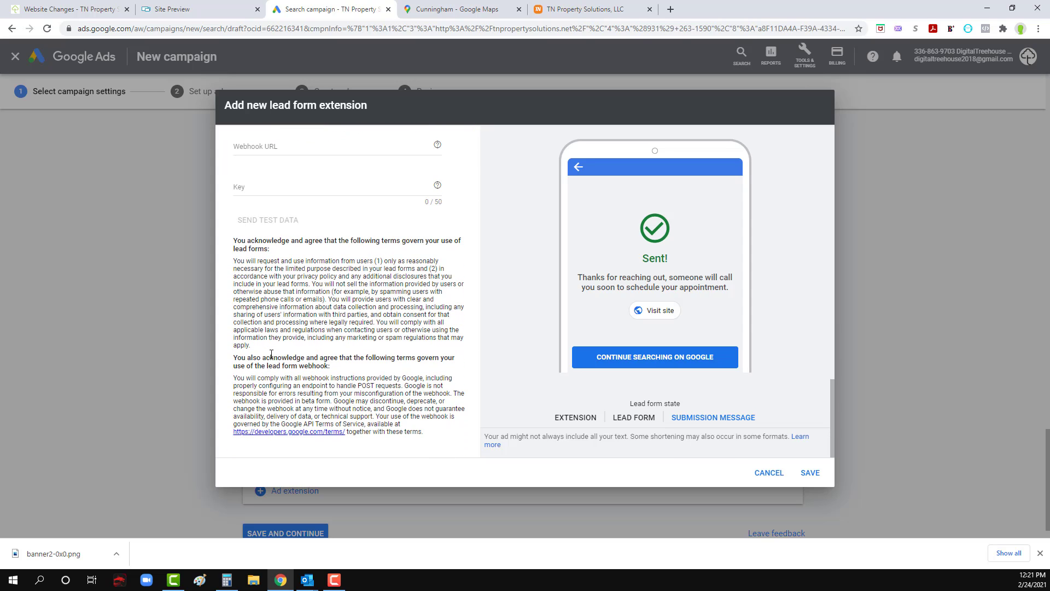
{"action": "scroll", "coordinate": [271, 354], "scroll_direction": "up", "scroll_amount": 2}
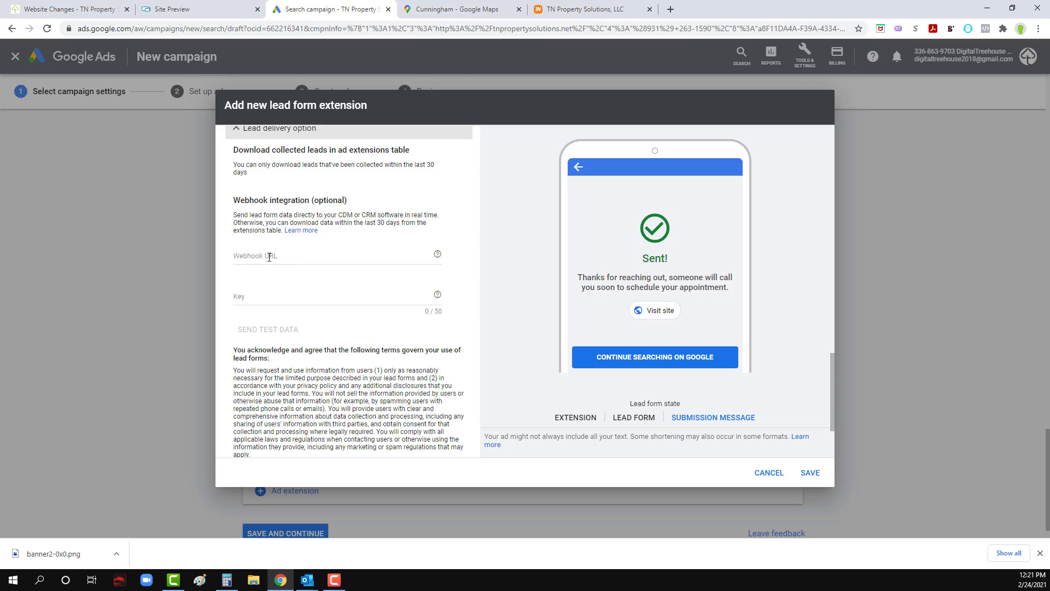
Step: Open the Zapier dashboard, zapier.com/app/dashboard, in a new browser tab
{"action": "left_click", "coordinate": [567, 10]}
{"action": "left_click", "coordinate": [671, 9]}
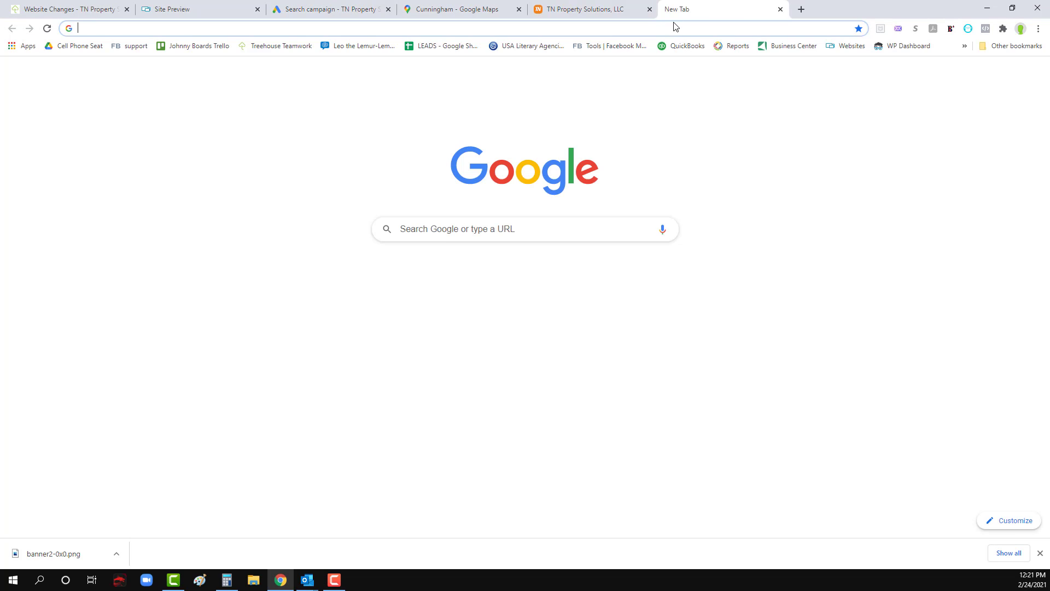
{"action": "type", "text": "zap"}
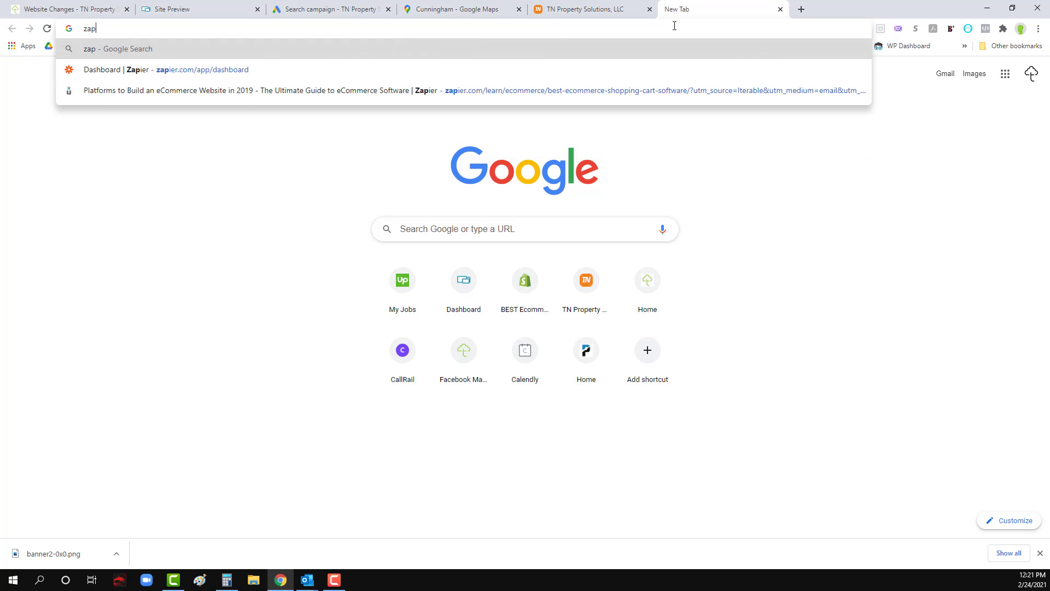
{"action": "left_click", "coordinate": [239, 66]}
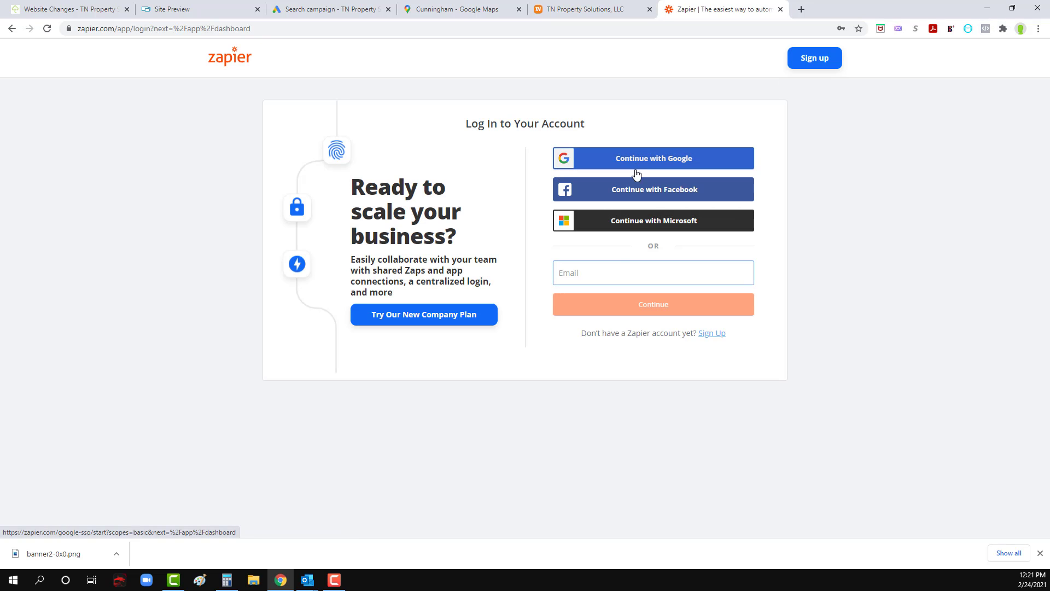
Step: Log in to Zapier with the saved account e-mail and the matching saved password
{"action": "left_click", "coordinate": [607, 272]}
{"action": "left_click", "coordinate": [630, 299]}
{"action": "left_click", "coordinate": [637, 310]}
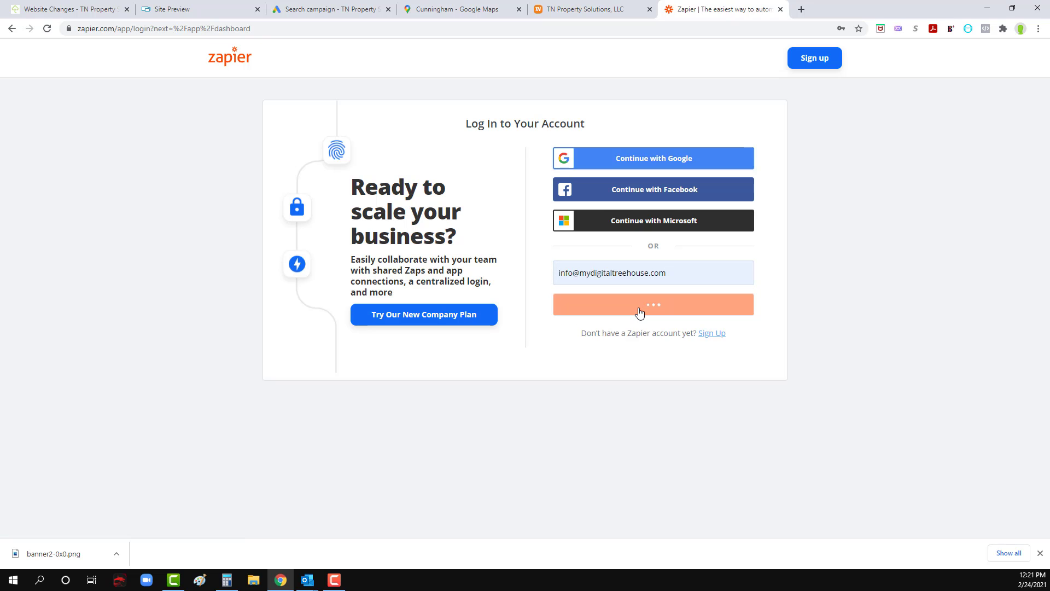
{"action": "left_click", "coordinate": [614, 226]}
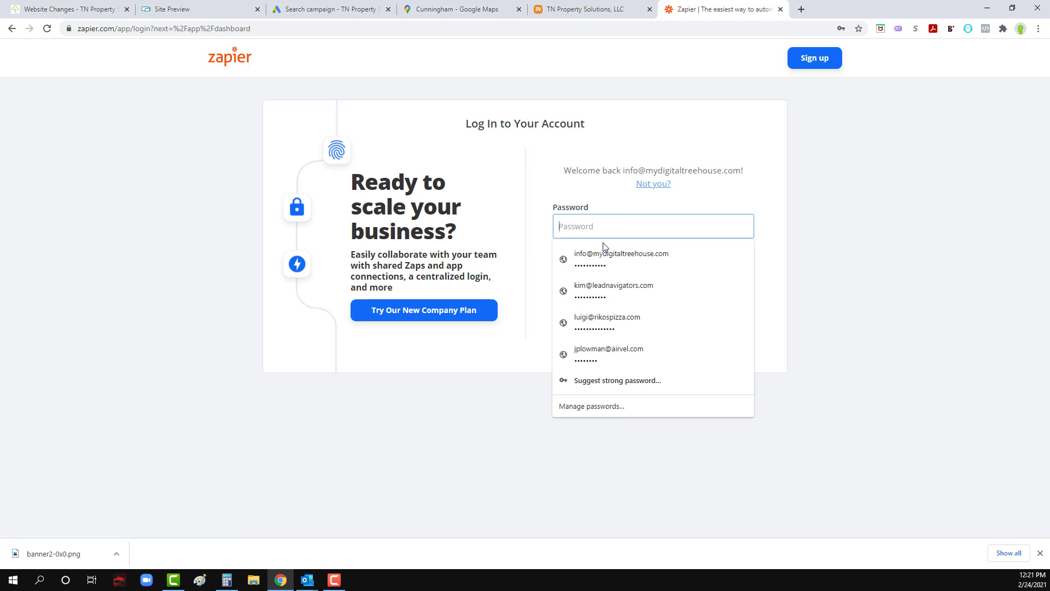
{"action": "left_click", "coordinate": [607, 251]}
{"action": "left_click", "coordinate": [635, 282]}
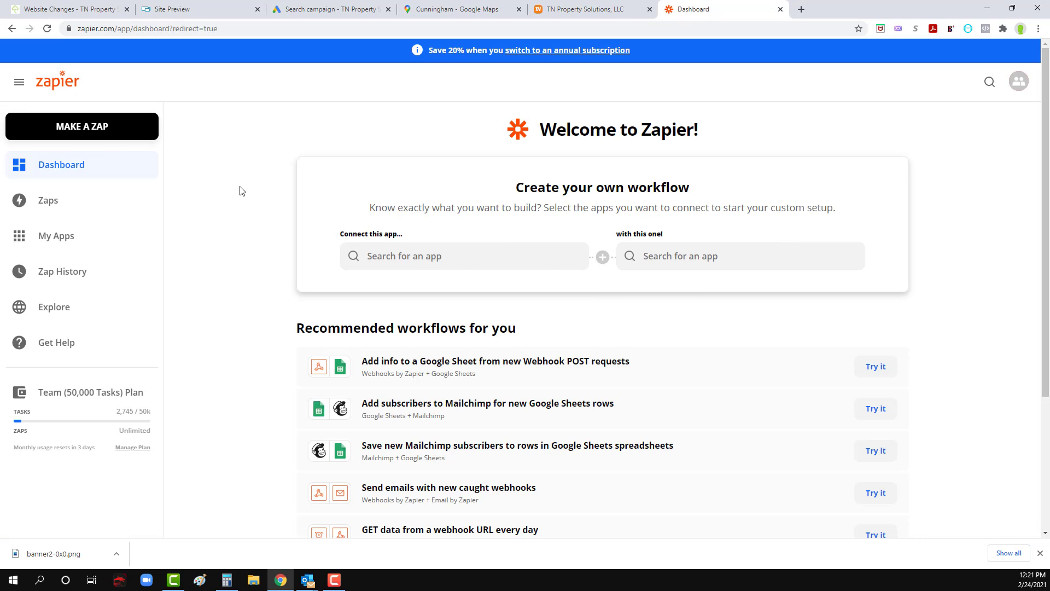
Step: Create a new zap triggered by the New Lead event in Google Lead Form Extensions and proceed to its webhook setup
{"action": "left_click", "coordinate": [96, 136]}
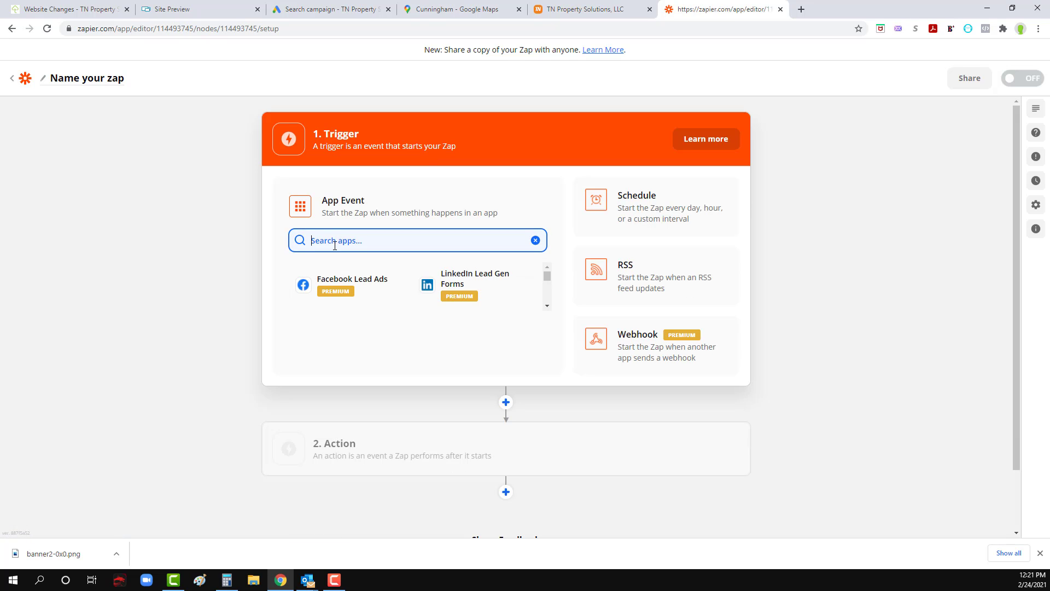
{"action": "type", "text": "google le"}
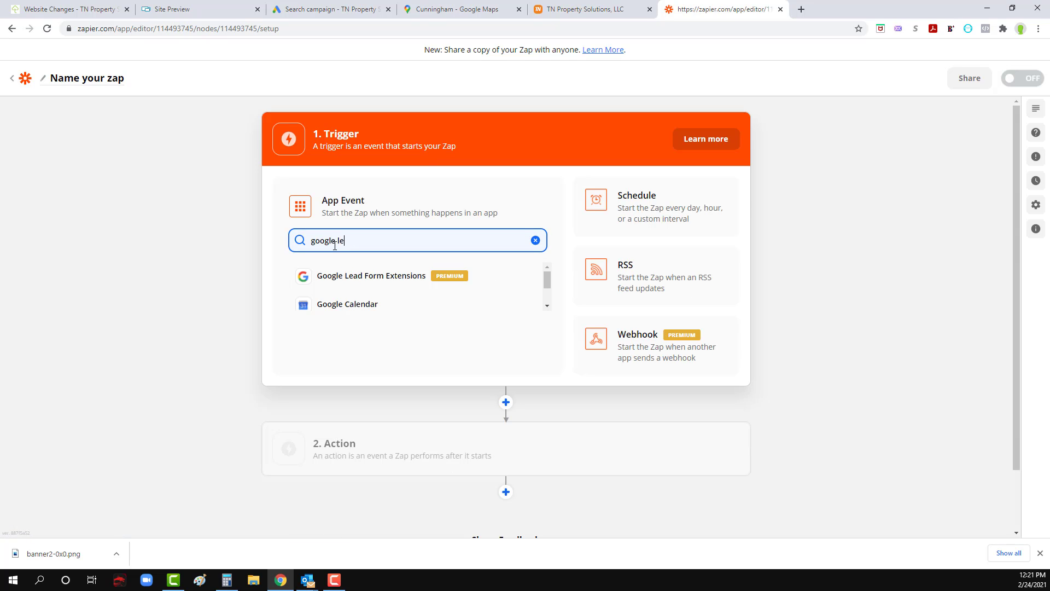
{"action": "left_click", "coordinate": [357, 282]}
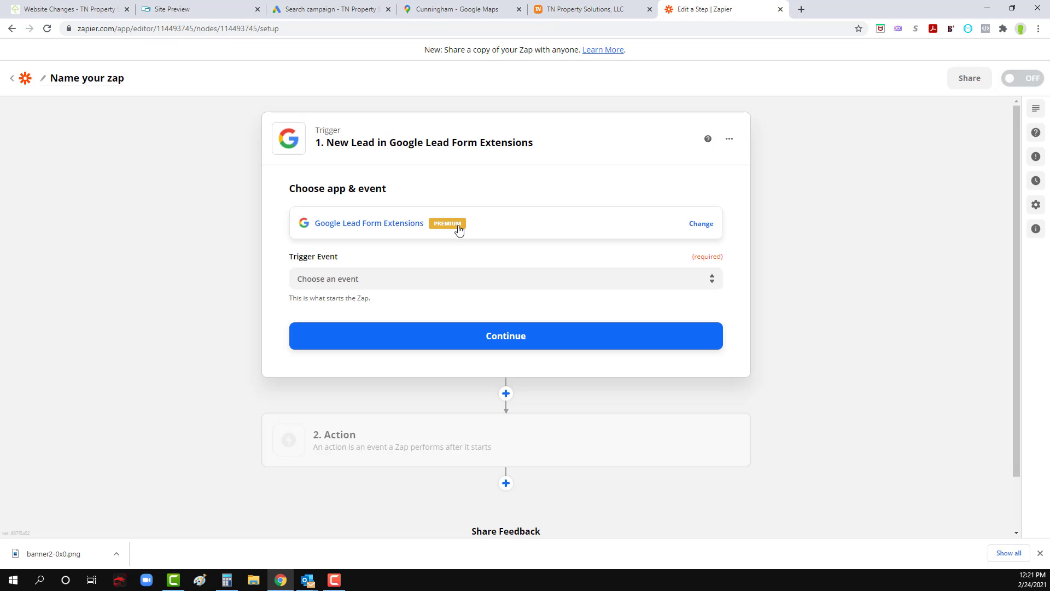
{"action": "left_click", "coordinate": [459, 282]}
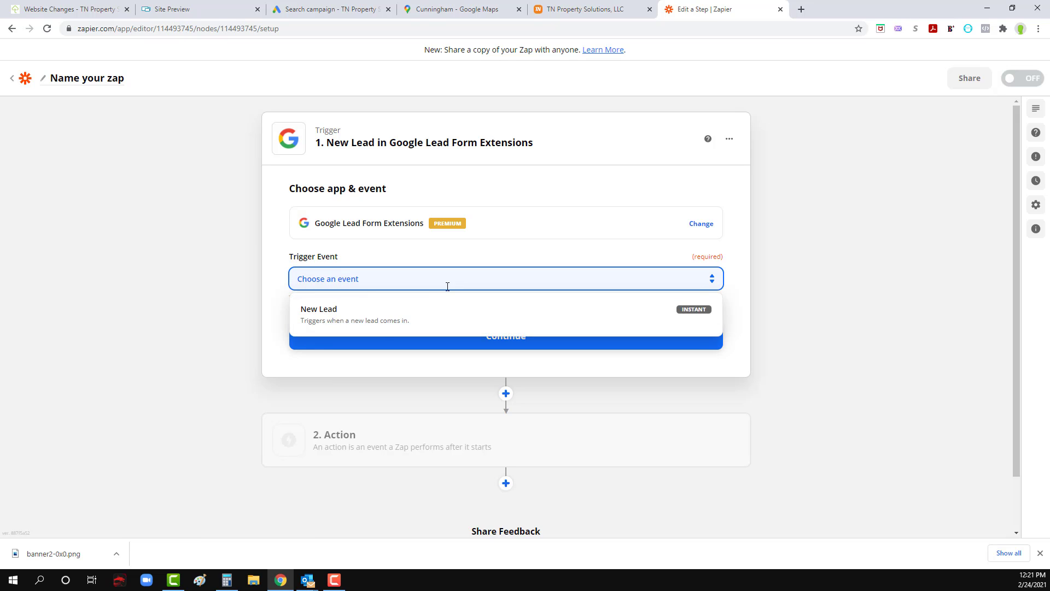
{"action": "left_click", "coordinate": [385, 325]}
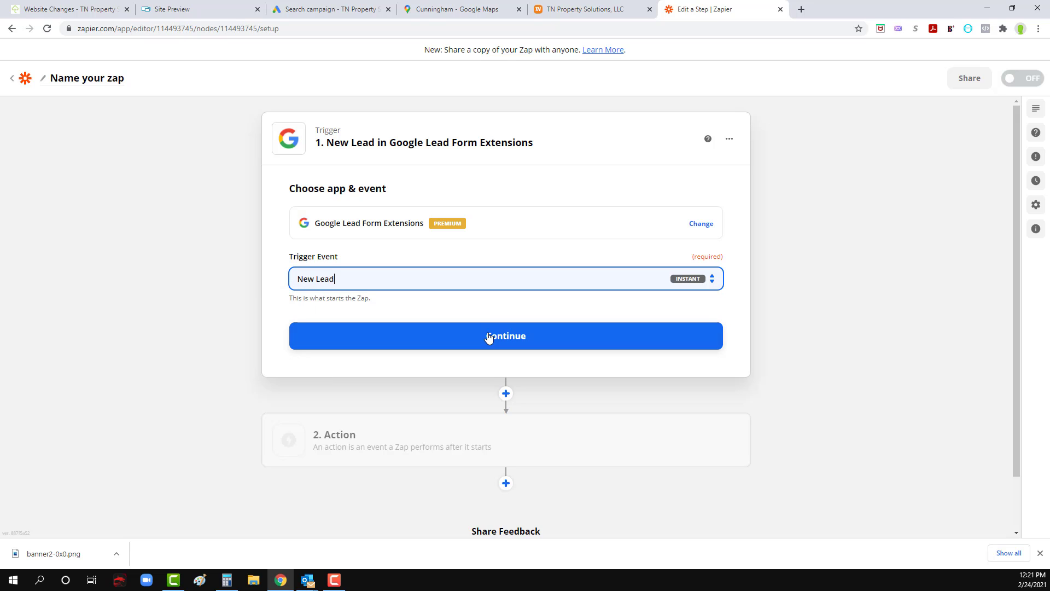
{"action": "left_click", "coordinate": [488, 339]}
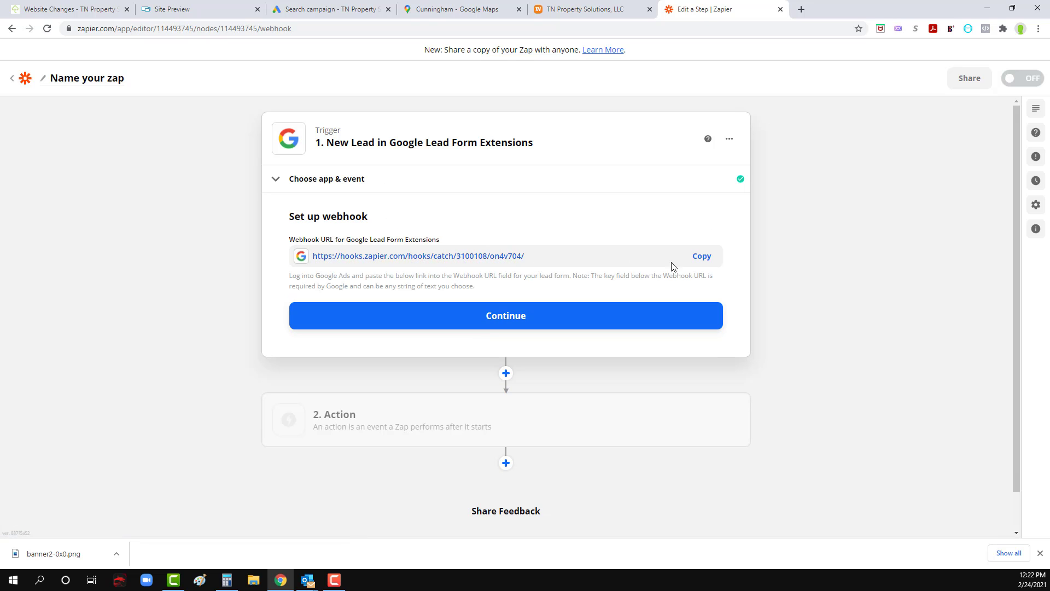
Step: Copy the zap's webhook URL into the lead form's Webhook URL in Google Ads, and continue past the webhook setup in Zapier
{"action": "left_click", "coordinate": [699, 257]}
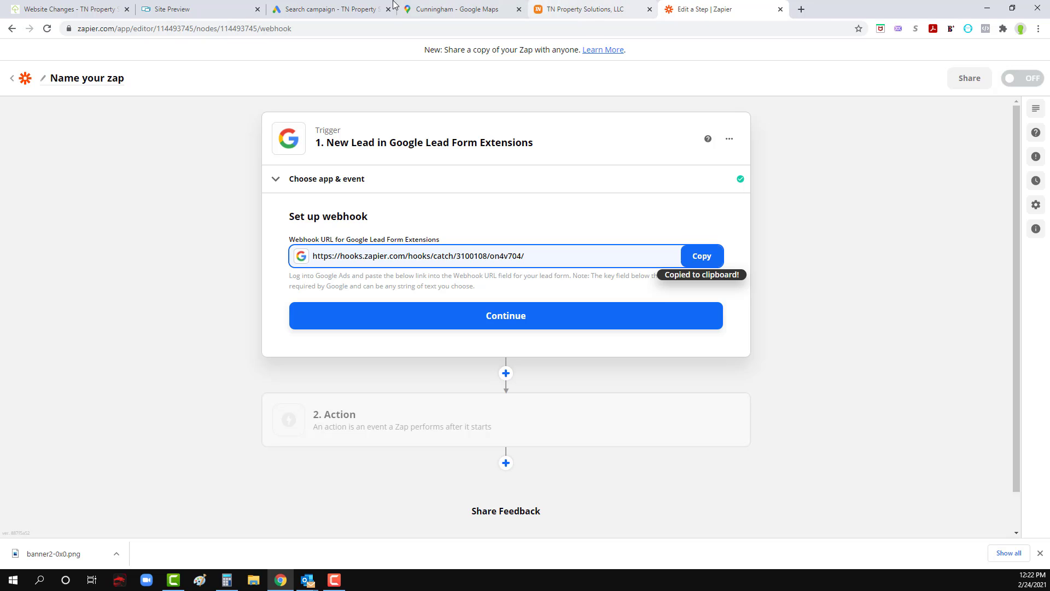
{"action": "left_click", "coordinate": [329, 9]}
{"action": "left_click", "coordinate": [280, 253]}
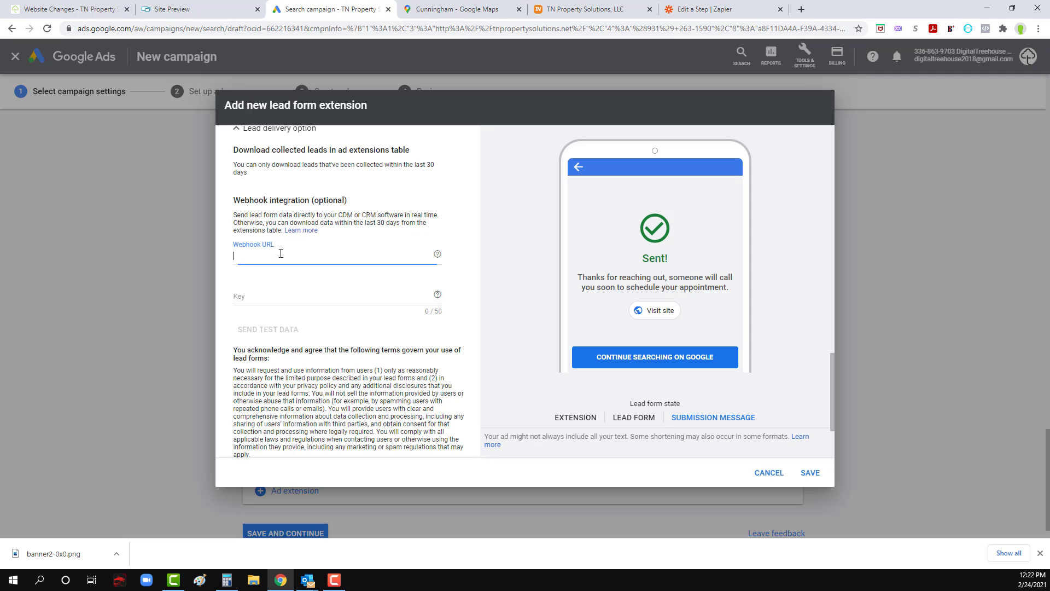
{"action": "key", "text": "ctrl+v"}
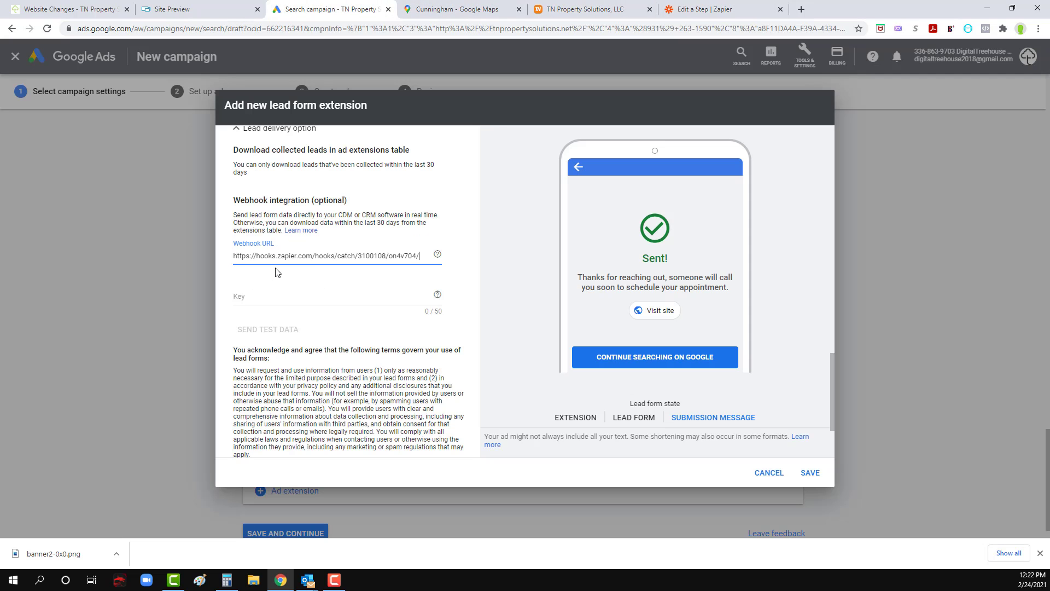
{"action": "left_click", "coordinate": [699, 6]}
{"action": "left_click", "coordinate": [524, 319]}
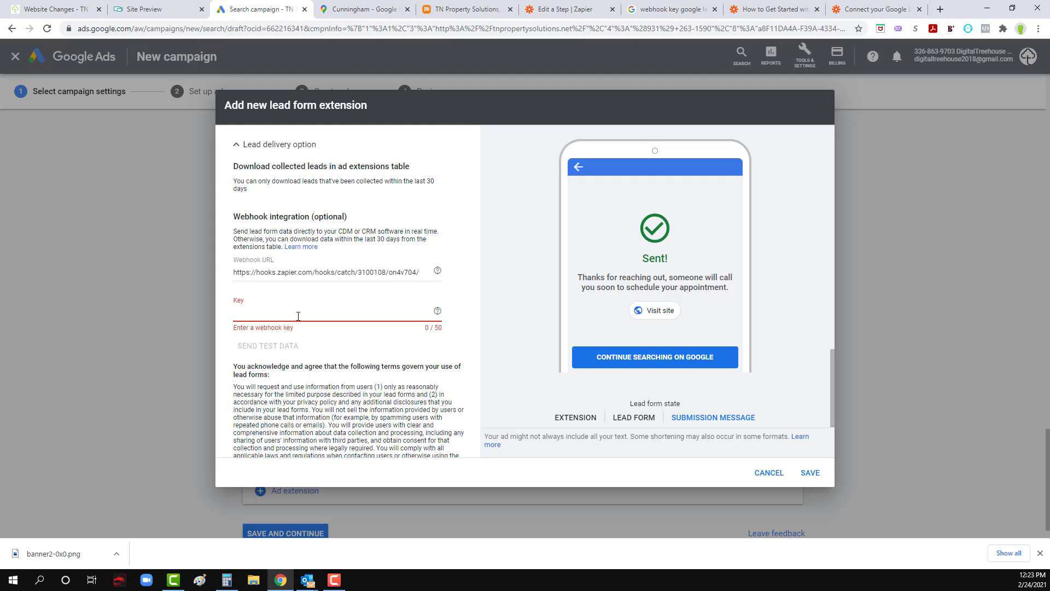
Step: Back in Google Ads, enter a webhook key for the lead form's webhook integration
{"action": "type", "text": "tns"}
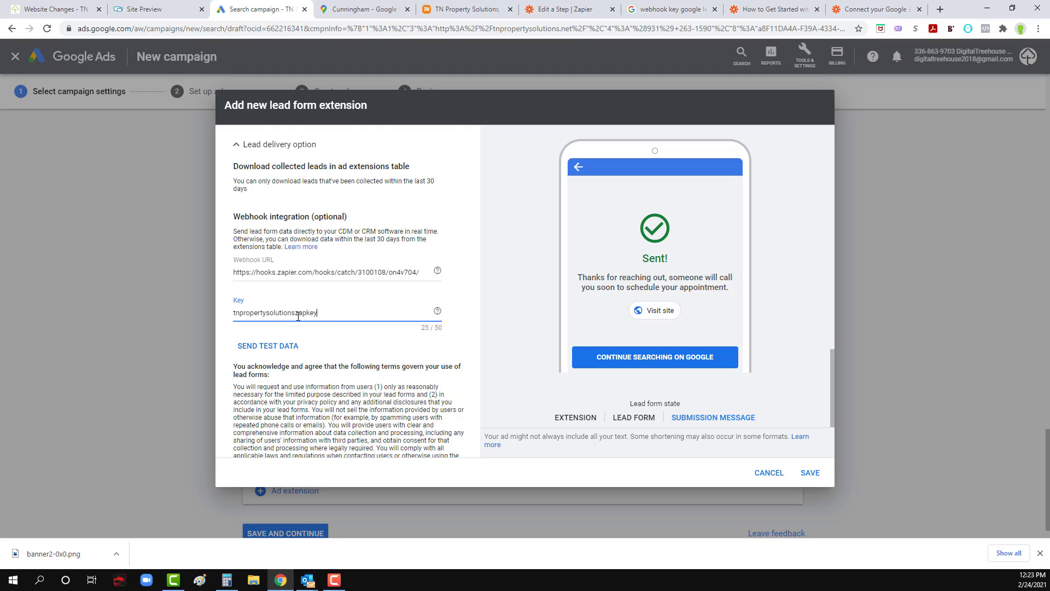
Step: Copy the webhook key from the lead form into a new browser tab's address bar, and return to Google Ads
{"action": "double_click", "coordinate": [298, 316]}
{"action": "key", "text": "ctrl+c"}
{"action": "left_click", "coordinate": [880, 14]}
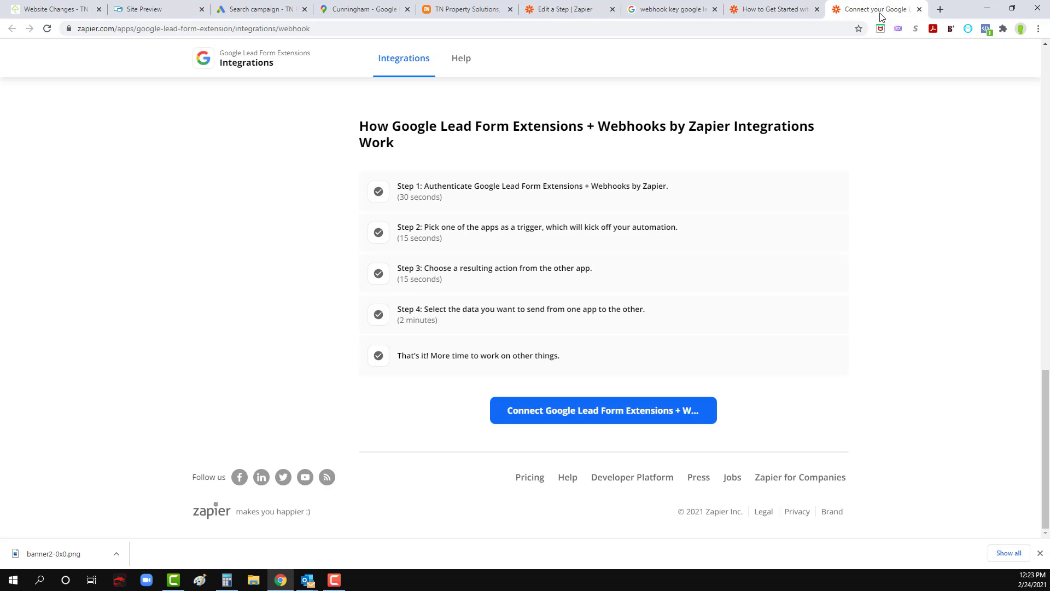
{"action": "left_click", "coordinate": [940, 9]}
{"action": "key", "text": "ctrl+v"}
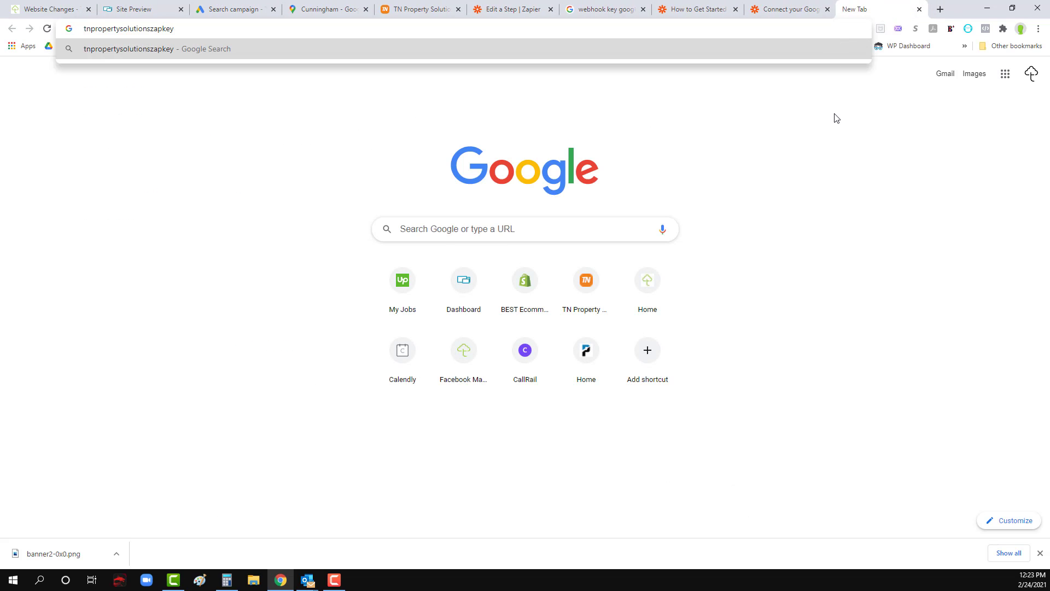
{"action": "key", "text": "Escape"}
{"action": "left_click", "coordinate": [257, 9]}
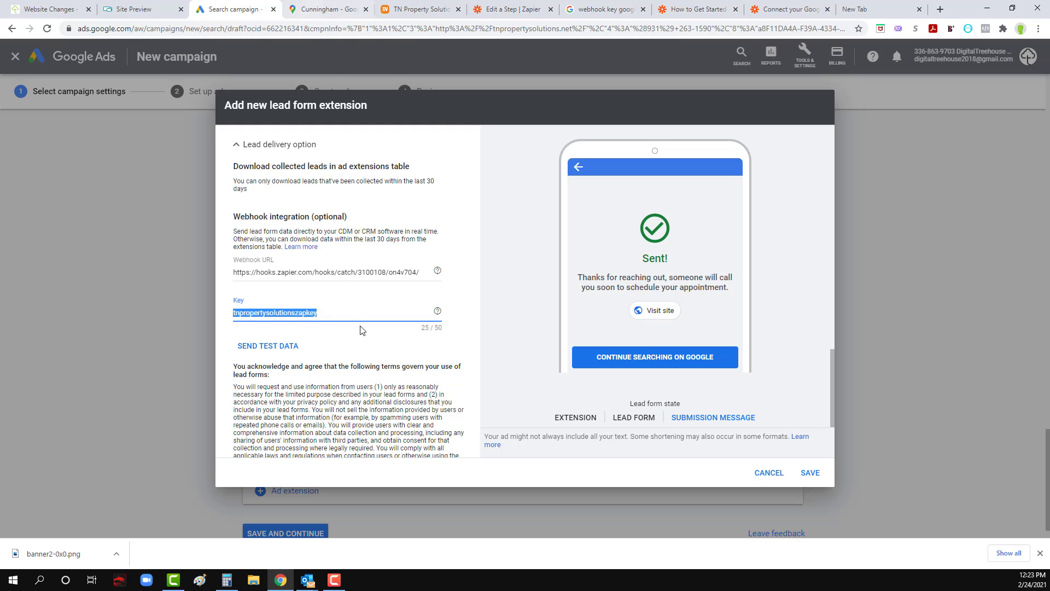
Step: Try to save the lead form extension with its webhook integration
{"action": "left_click", "coordinate": [810, 473]}
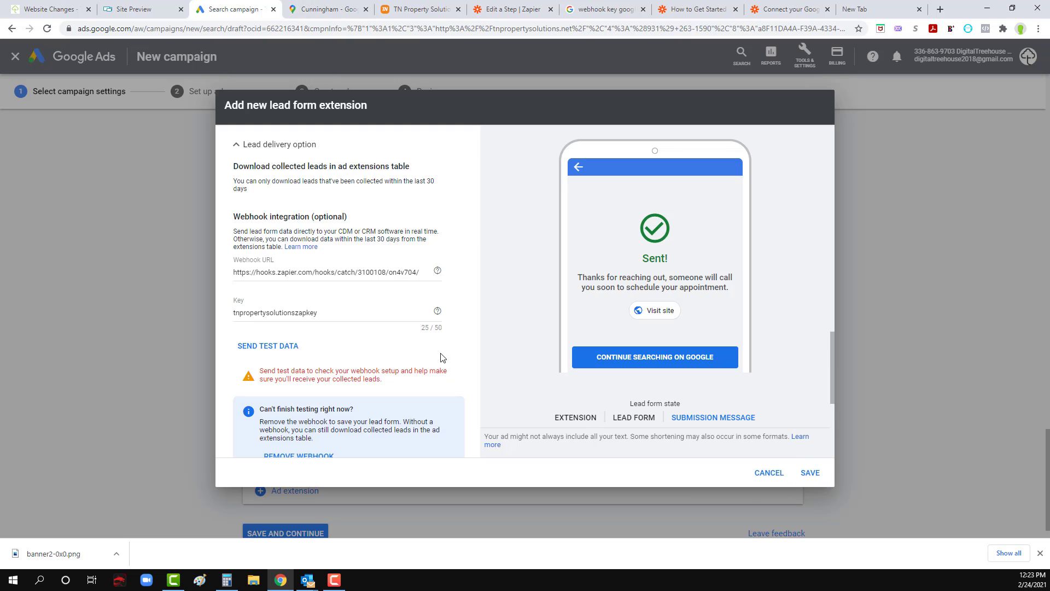
{"action": "scroll", "coordinate": [320, 356], "scroll_direction": "down", "scroll_amount": 2}
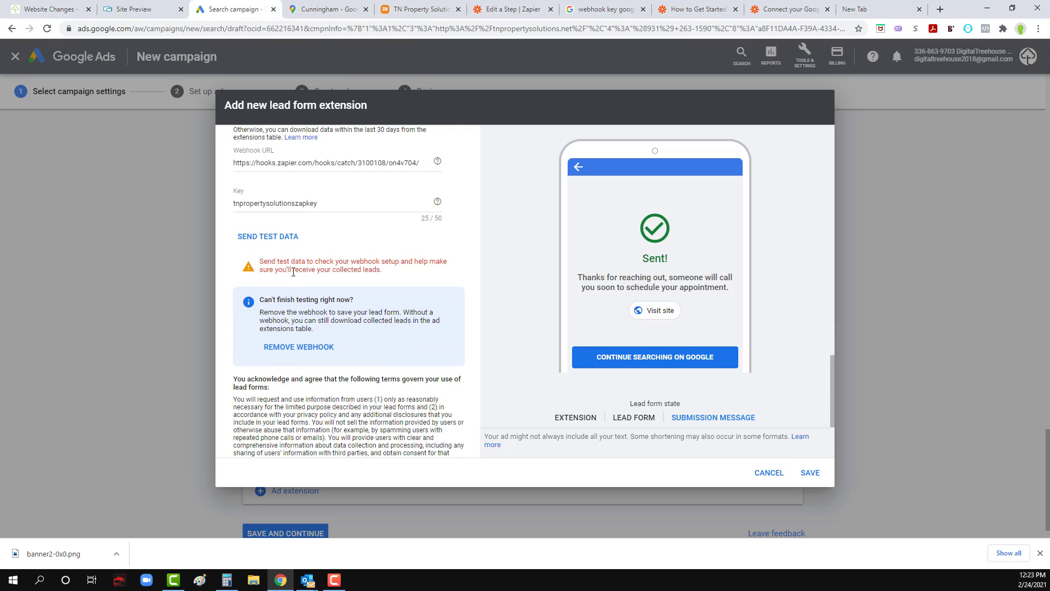
{"action": "scroll", "coordinate": [327, 279], "scroll_direction": "up", "scroll_amount": 4}
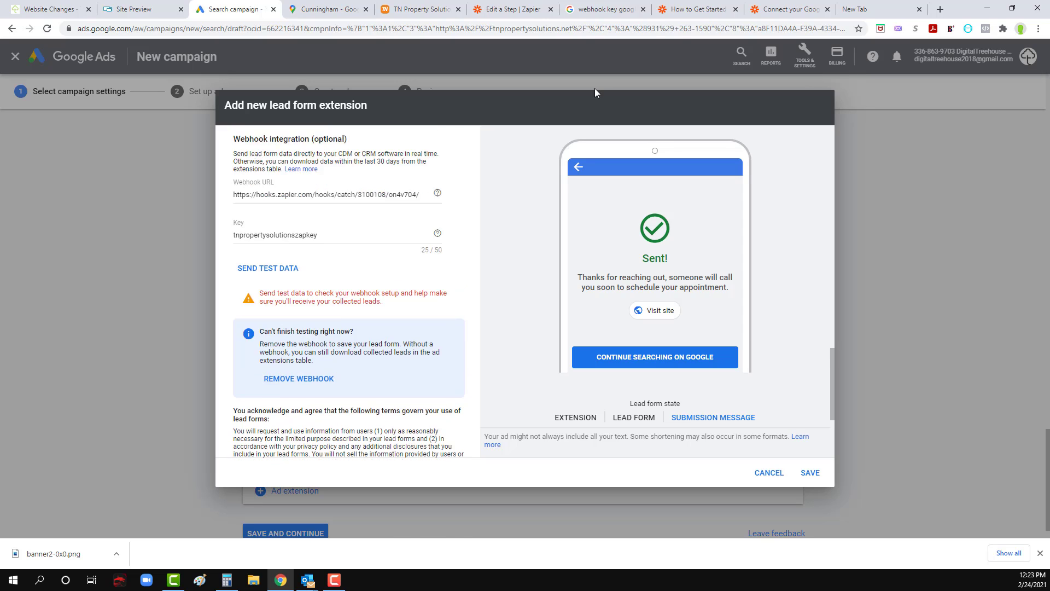
Step: Switch to the zap in Zapier and try testing its New Lead trigger
{"action": "left_click", "coordinate": [569, 8]}
{"action": "left_click", "coordinate": [512, 8]}
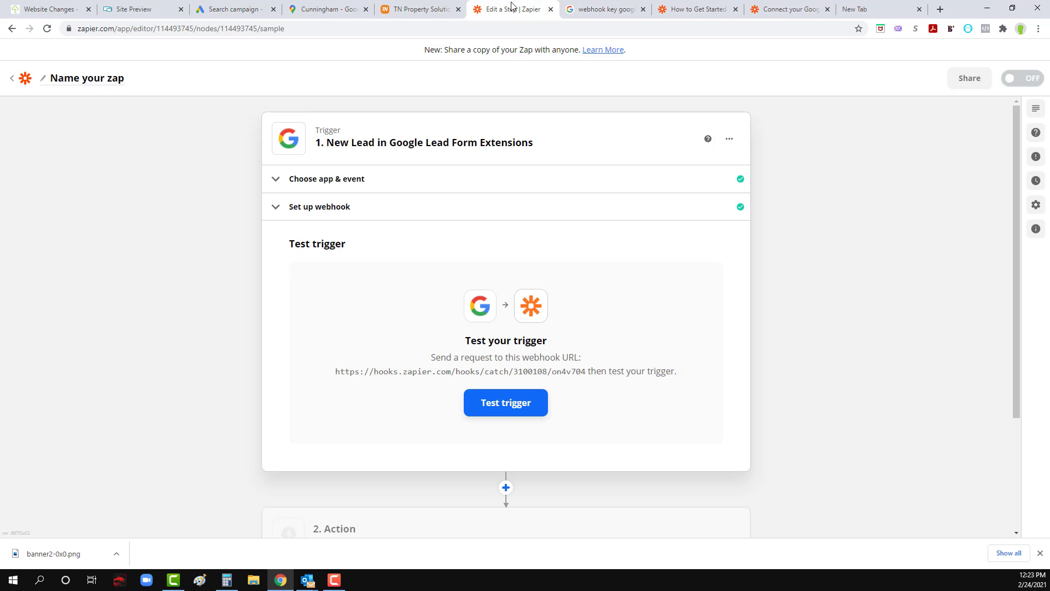
{"action": "left_click", "coordinate": [508, 405]}
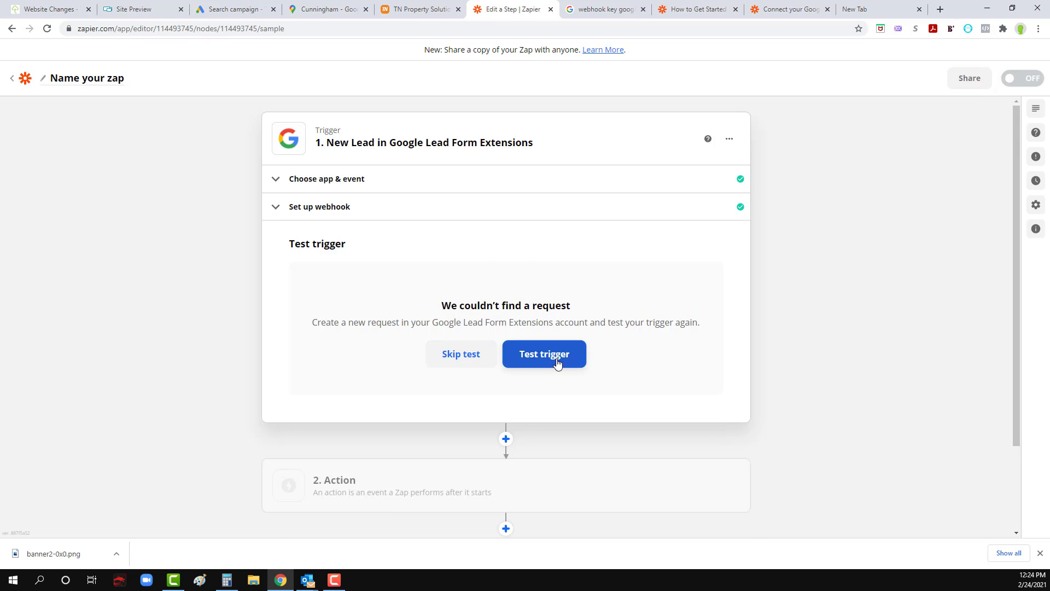
Step: Back in the Google Ads lead form, send test data to the webhook
{"action": "left_click", "coordinate": [855, 8]}
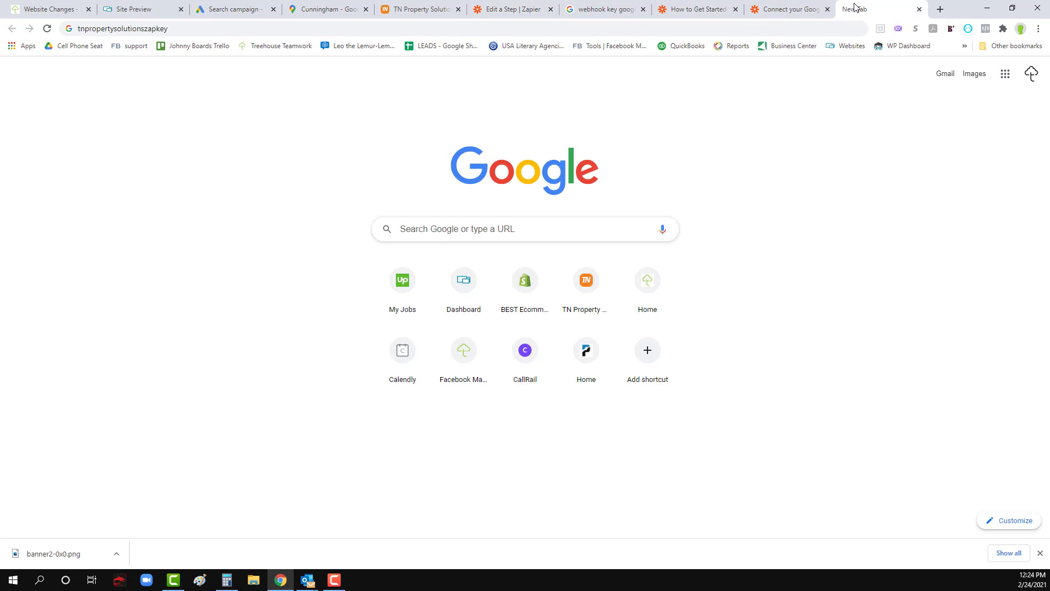
{"action": "left_click", "coordinate": [762, 10]}
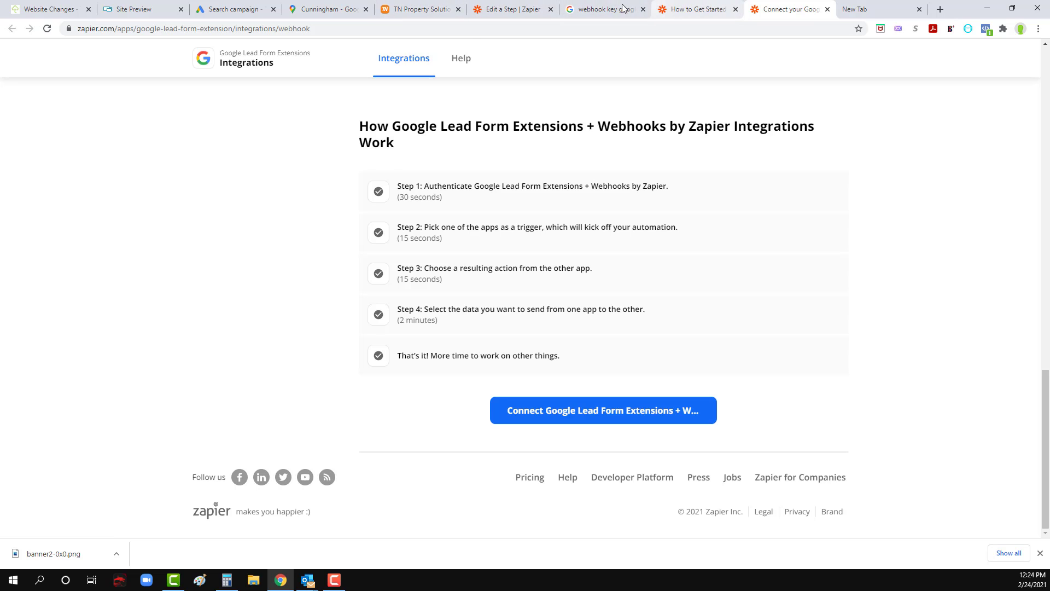
{"action": "left_click", "coordinate": [623, 9]}
{"action": "left_click", "coordinate": [520, 9]}
{"action": "left_click", "coordinate": [427, 9]}
{"action": "left_click", "coordinate": [328, 9]}
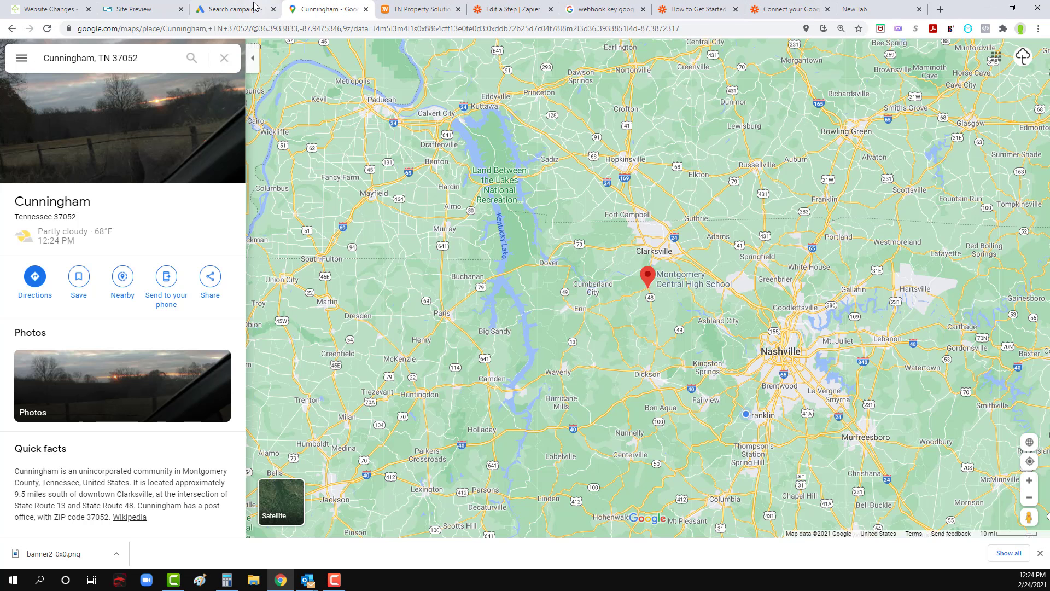
{"action": "left_click", "coordinate": [254, 6]}
{"action": "scroll", "coordinate": [282, 349], "scroll_direction": "down", "scroll_amount": 2}
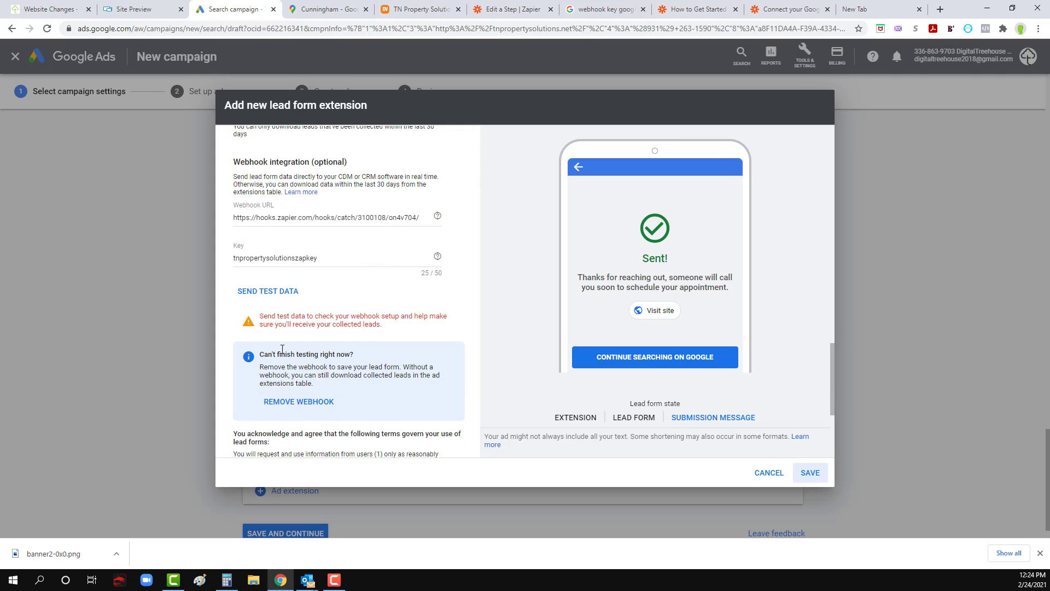
{"action": "left_click", "coordinate": [278, 292]}
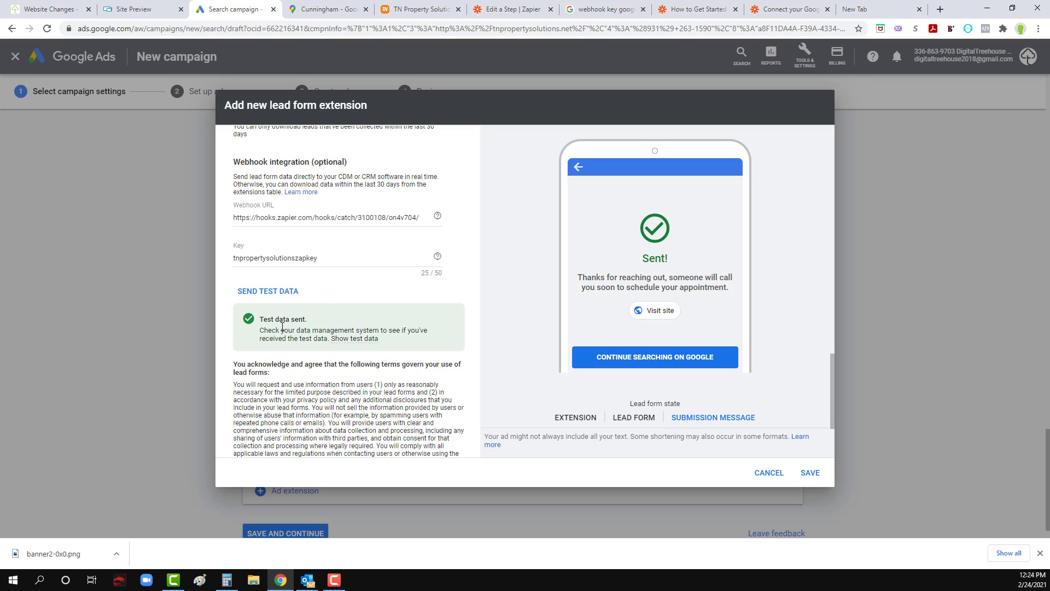
Step: In Zapier, test the New Lead trigger again and continue from the received request to the action step
{"action": "left_click", "coordinate": [790, 9]}
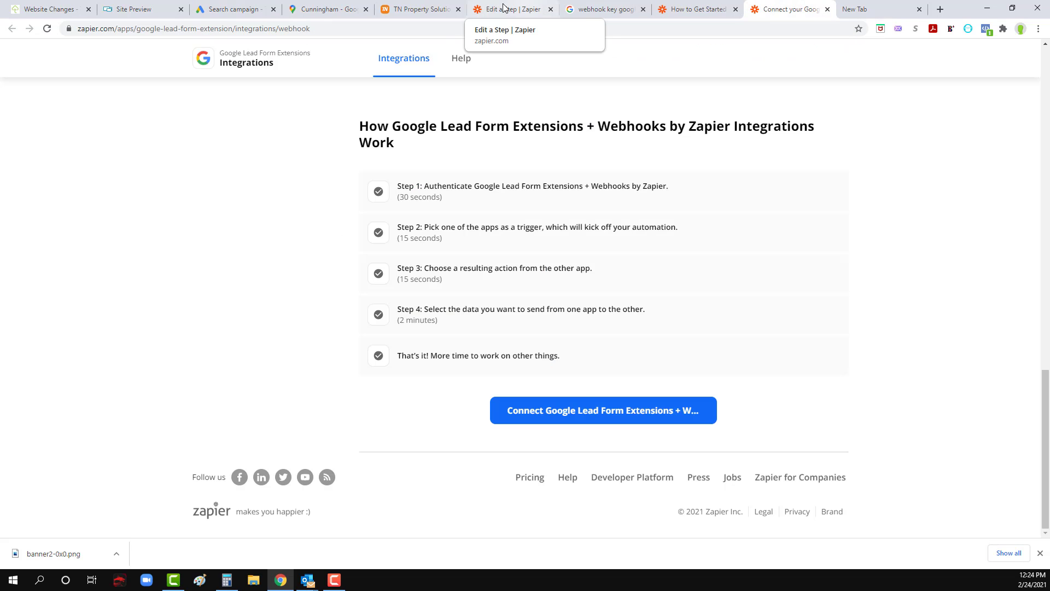
{"action": "left_click", "coordinate": [511, 9]}
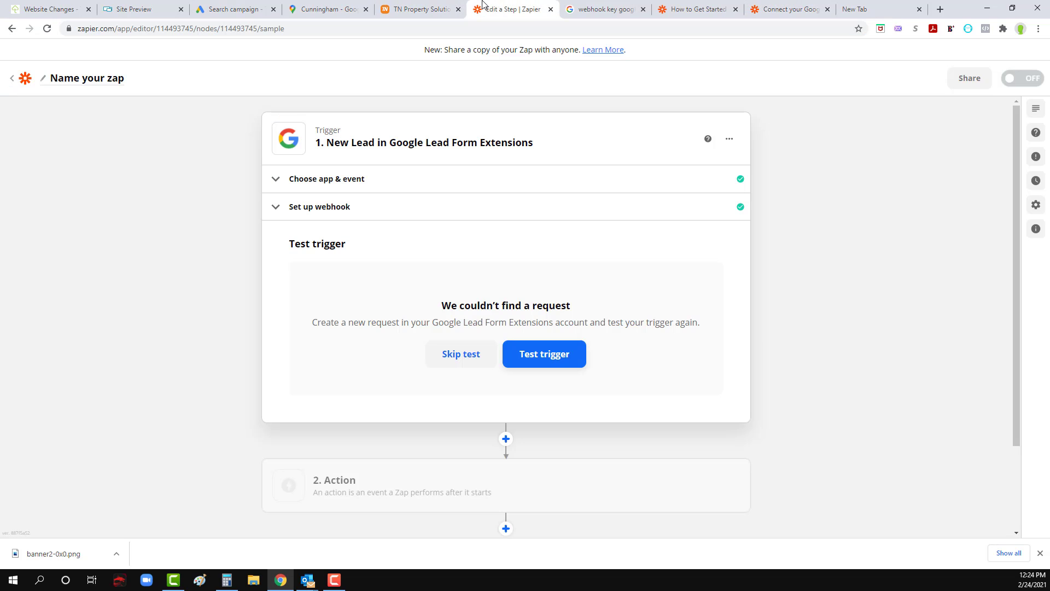
{"action": "left_click", "coordinate": [540, 363]}
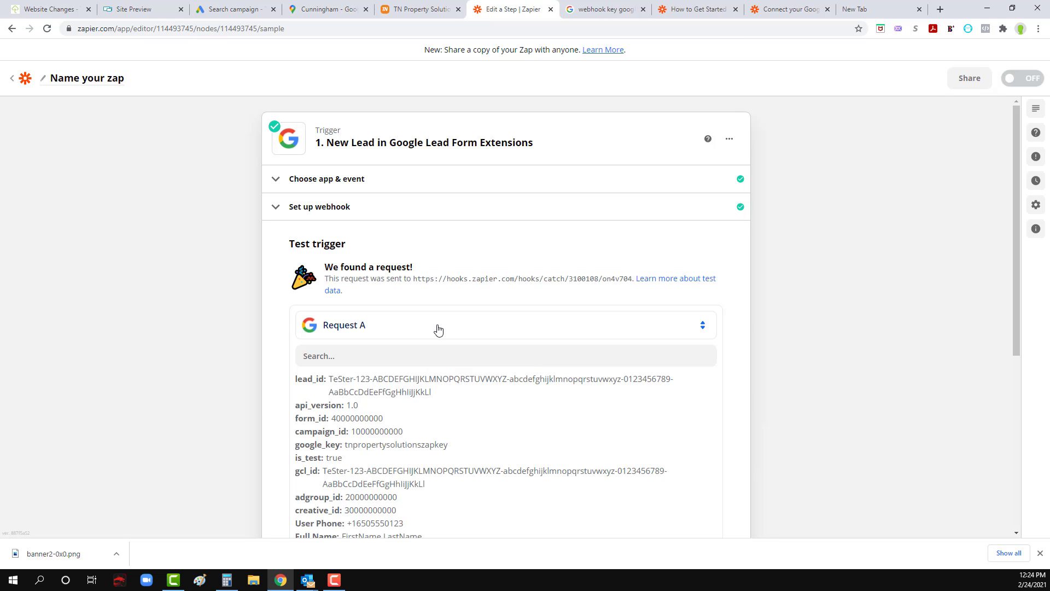
{"action": "scroll", "coordinate": [391, 317], "scroll_direction": "down", "scroll_amount": 2}
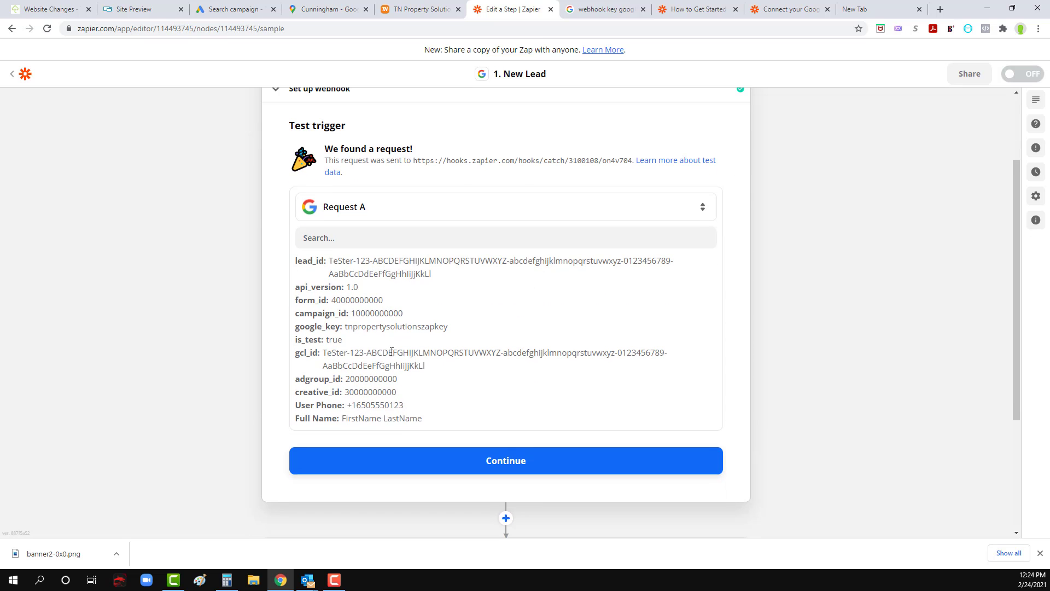
{"action": "scroll", "coordinate": [441, 389], "scroll_direction": "down", "scroll_amount": 2}
{"action": "left_click", "coordinate": [492, 352]}
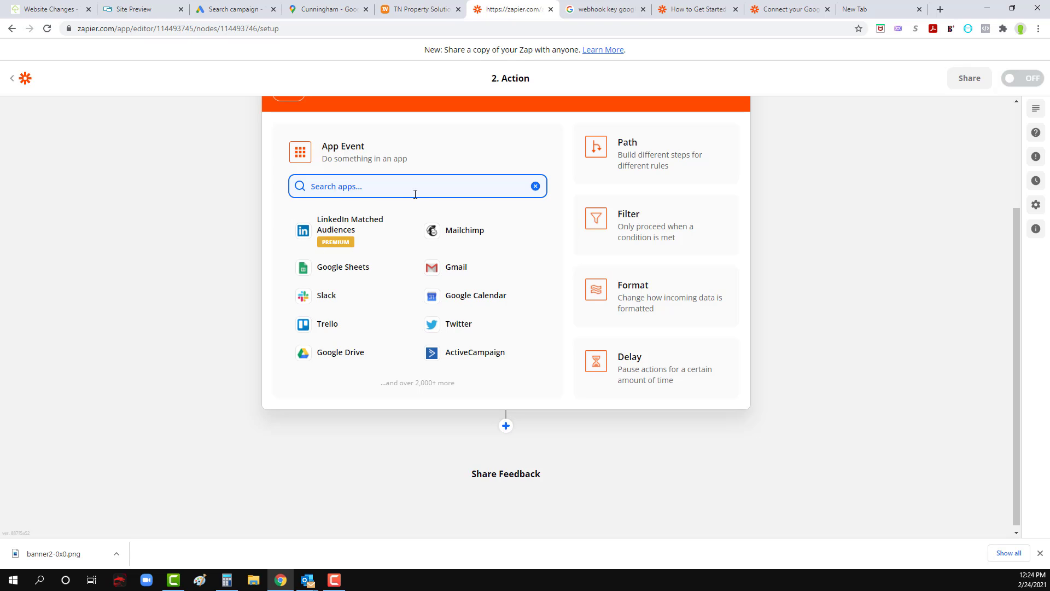
Step: Find and choose Email by Zapier as the zap's action app, using the Send Outbound Email event
{"action": "type", "text": "email"}
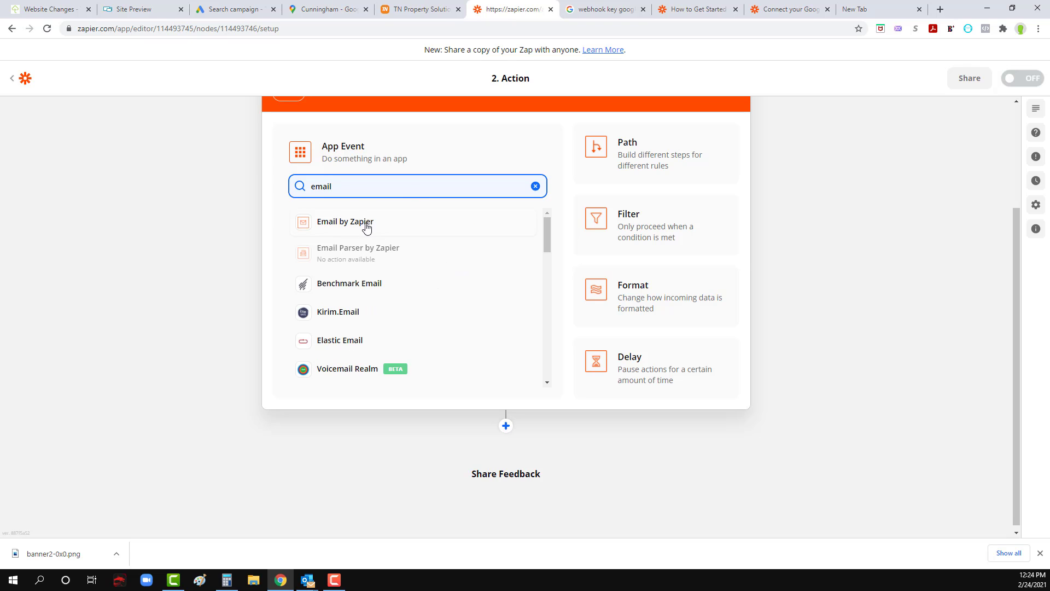
{"action": "left_click", "coordinate": [367, 228]}
{"action": "left_click", "coordinate": [395, 265]}
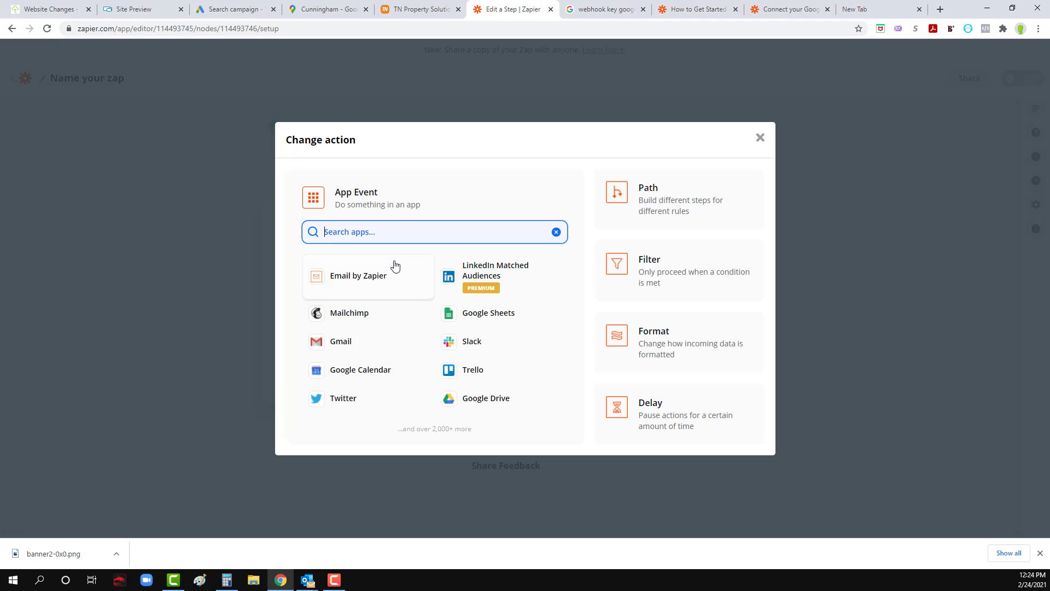
{"action": "left_click", "coordinate": [378, 279]}
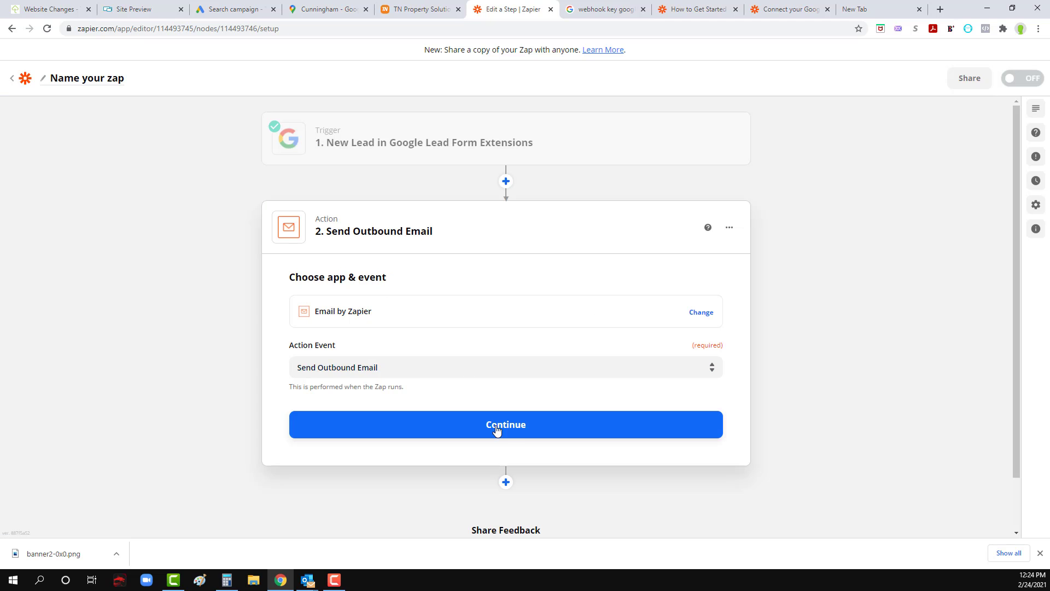
Step: Continue to the email setup, fill in the recipient's e-mail address and set the subject to "New Lead from Google Ads"
{"action": "left_click", "coordinate": [496, 431]}
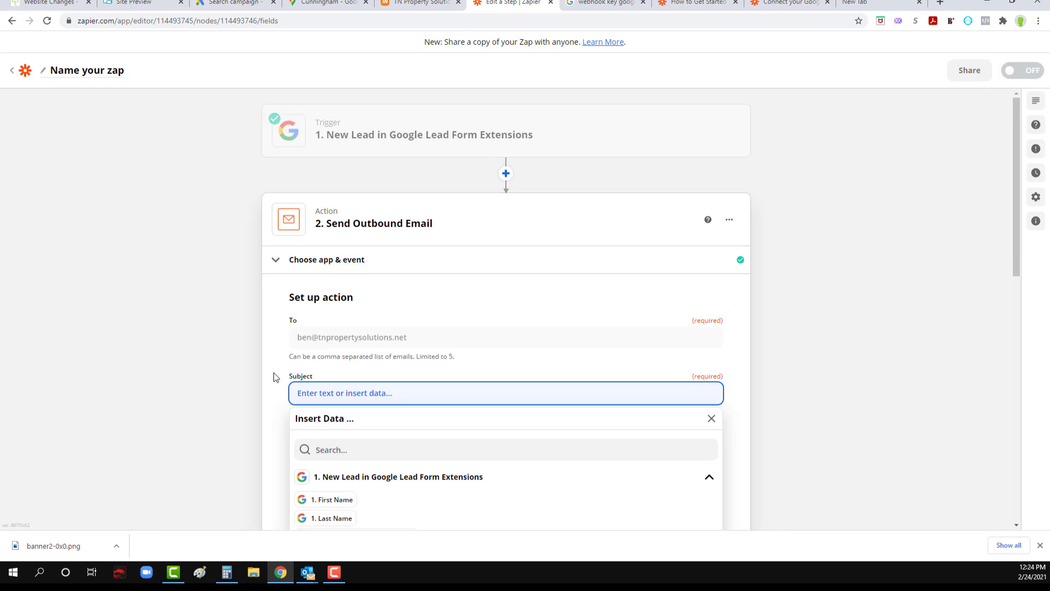
{"action": "type", "text": "New Lead from Google Ads"}
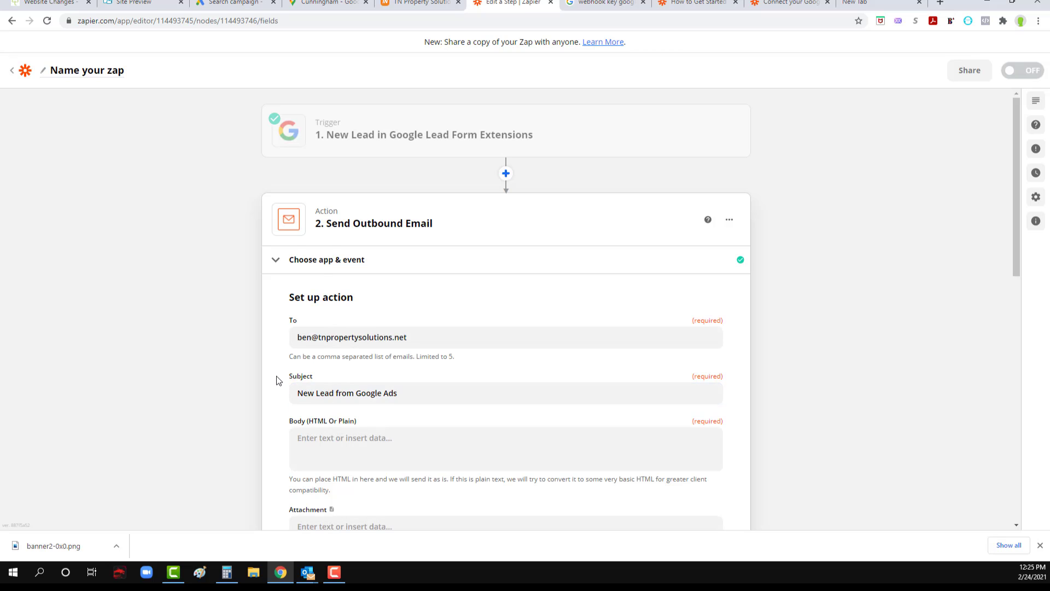
Step: Write the body: "You've just received a new lead from your Google Ads campaign. Please contact them immediately to schedule an appointment:"
{"action": "scroll", "coordinate": [277, 377], "scroll_direction": "down", "scroll_amount": 1}
{"action": "left_click", "coordinate": [332, 388]}
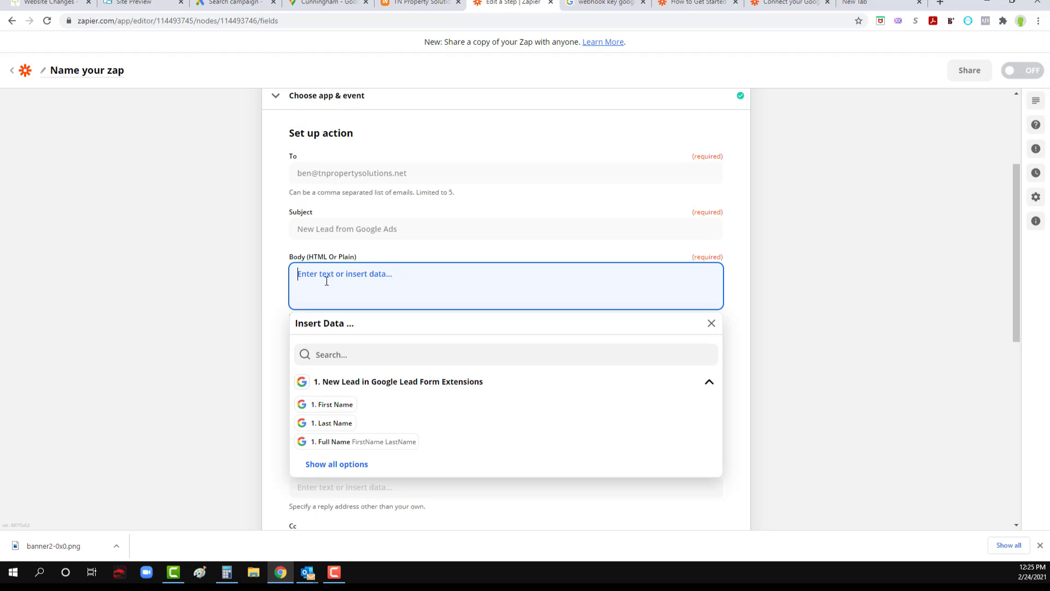
{"action": "type", "text": "The"}
{"action": "key", "text": "BackSpace"}
{"action": "key", "text": "BackSpace"}
{"action": "key", "text": "BackSpace"}
{"action": "type", "text": "You've just received a new lead from your Google"}
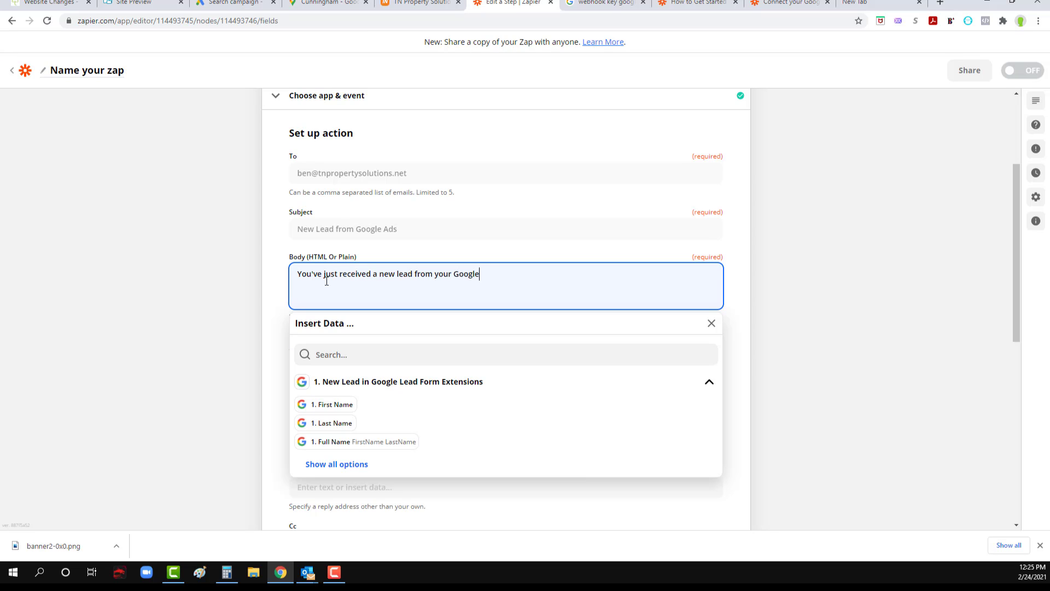
{"action": "type", "text": " Ads campaign. Please contact them immediatel"}
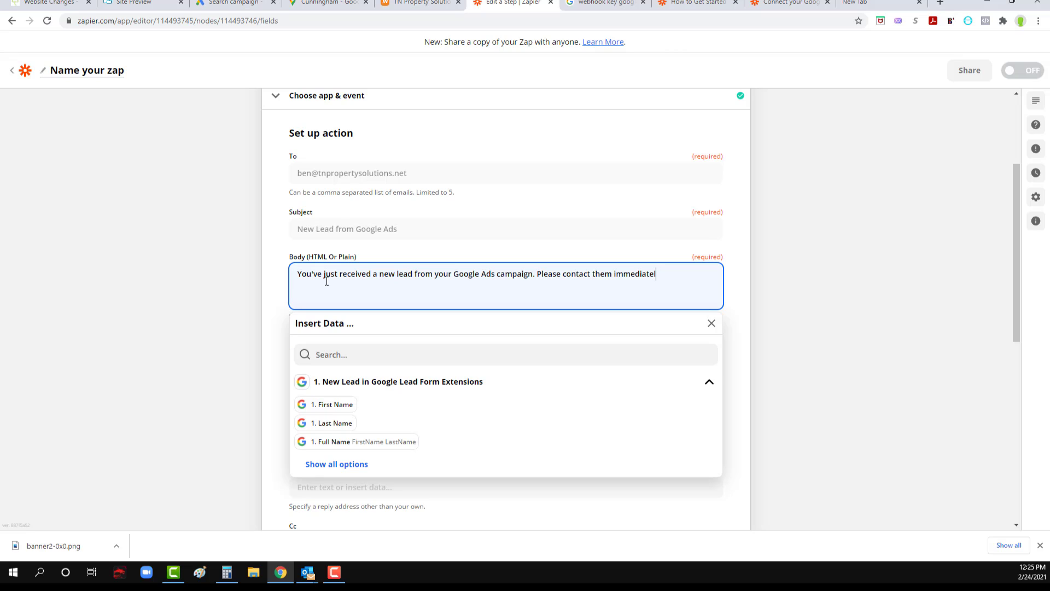
{"action": "type", "text": "y to schedule an "}
{"action": "type", "text": "apo"}
{"action": "type", "text": "ointmen"}
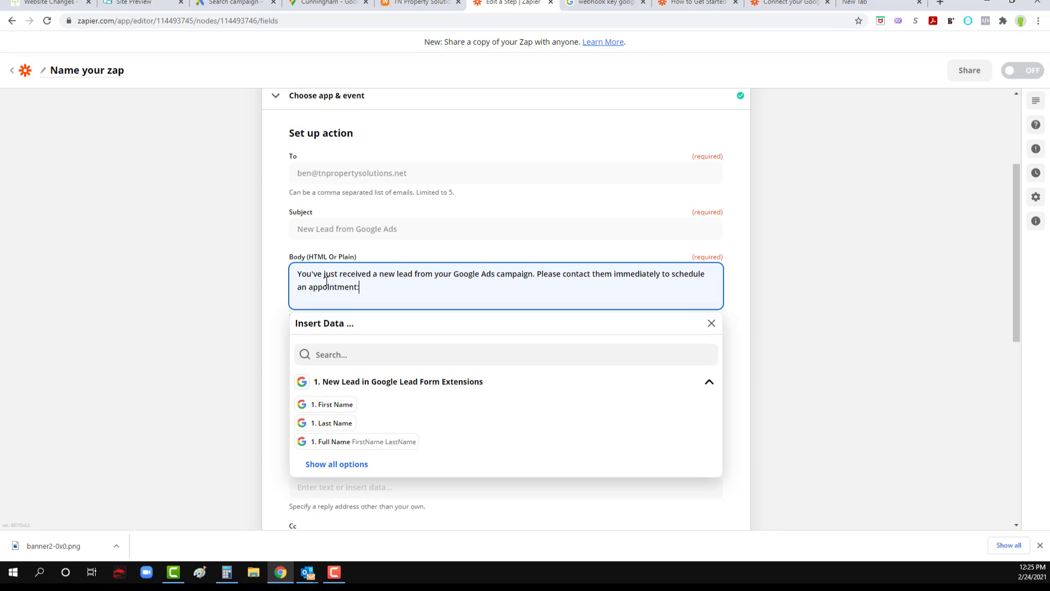
{"action": "type", "text": "t:"}
Step: Leave a blank line below the body message and add the label "NAME:"
{"action": "key", "text": "Return"}
{"action": "key", "text": "Return"}
{"action": "type", "text": "NAME"}
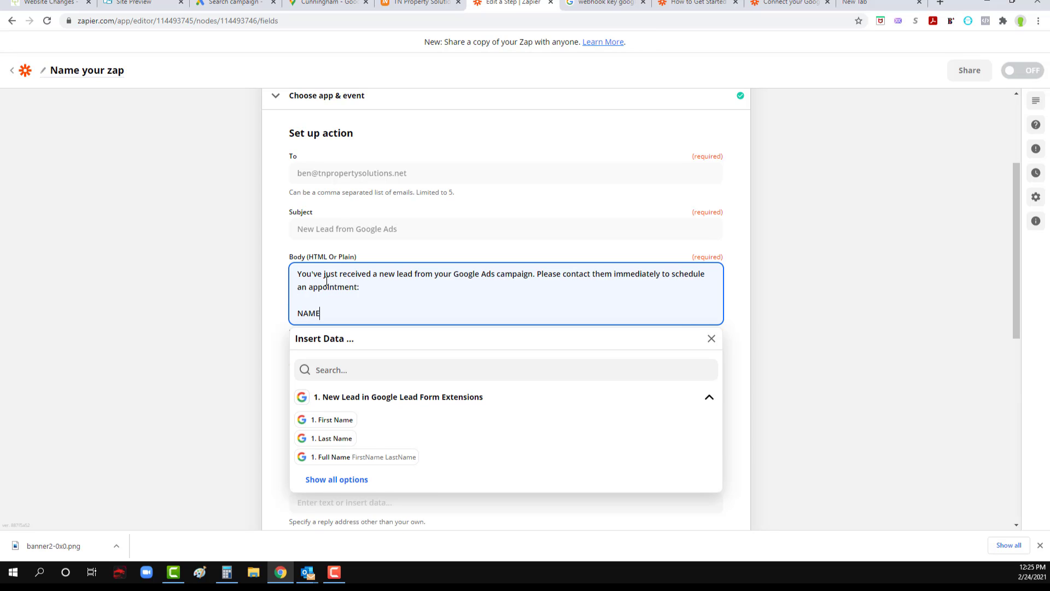
{"action": "type", "text": ":"}
{"action": "key", "text": "BackSpace"}
{"action": "key", "text": "BackSpace"}
{"action": "key", "text": "BackSpace"}
{"action": "key", "text": "BackSpace"}
{"action": "key", "text": "BackSpace"}
{"action": "key", "text": "BackSpace"}
{"action": "type", "text": "FNAME"}
Step: Insert the lead's First Name and Last Name fields after "NAME:" and start a new line
{"action": "left_click", "coordinate": [344, 419]}
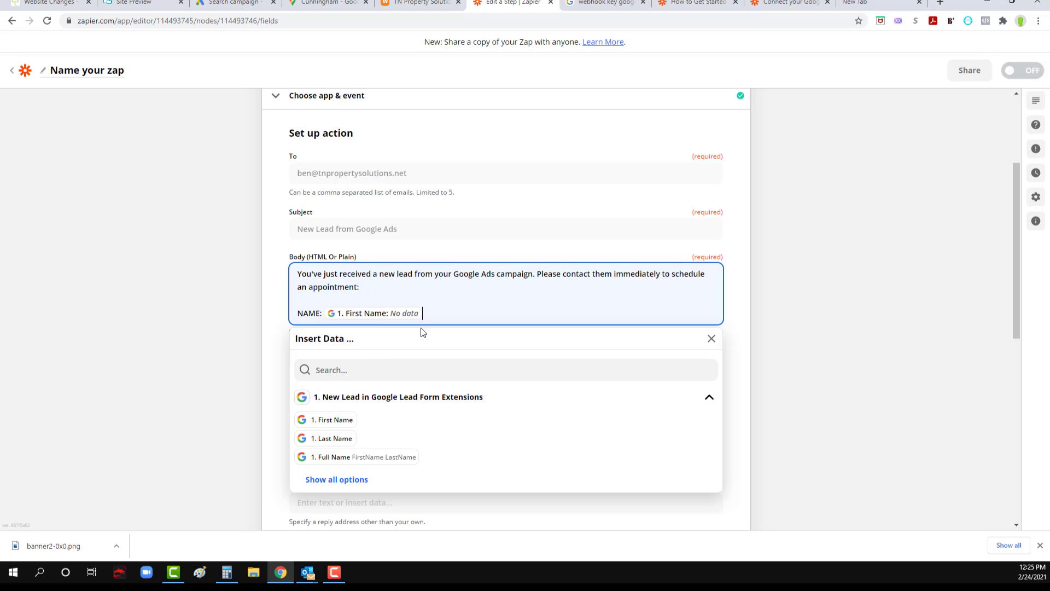
{"action": "left_click", "coordinate": [333, 442]}
{"action": "key", "text": "Return"}
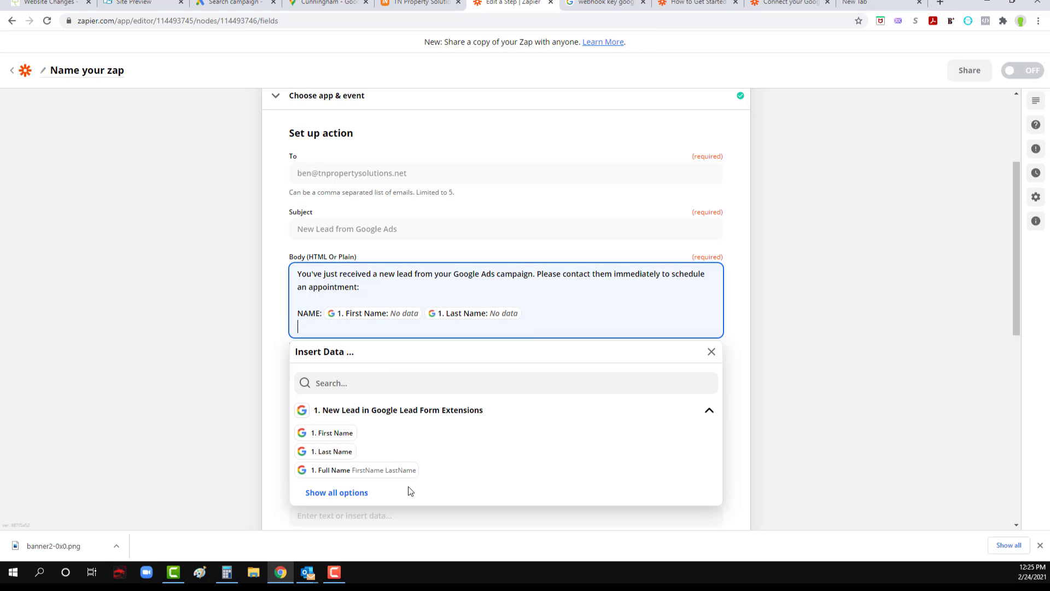
Step: Show all available lead data fields, and remove the First Name and Last Name fields from the NAME line
{"action": "scroll", "coordinate": [387, 483], "scroll_direction": "down", "scroll_amount": 1}
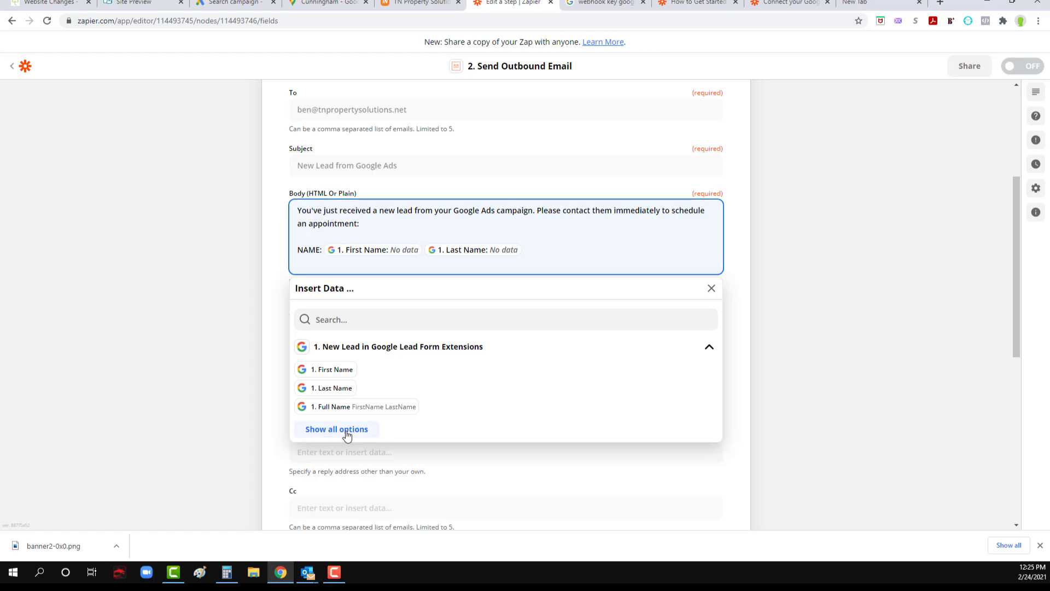
{"action": "left_click", "coordinate": [352, 436]}
{"action": "scroll", "coordinate": [364, 398], "scroll_direction": "down", "scroll_amount": 2}
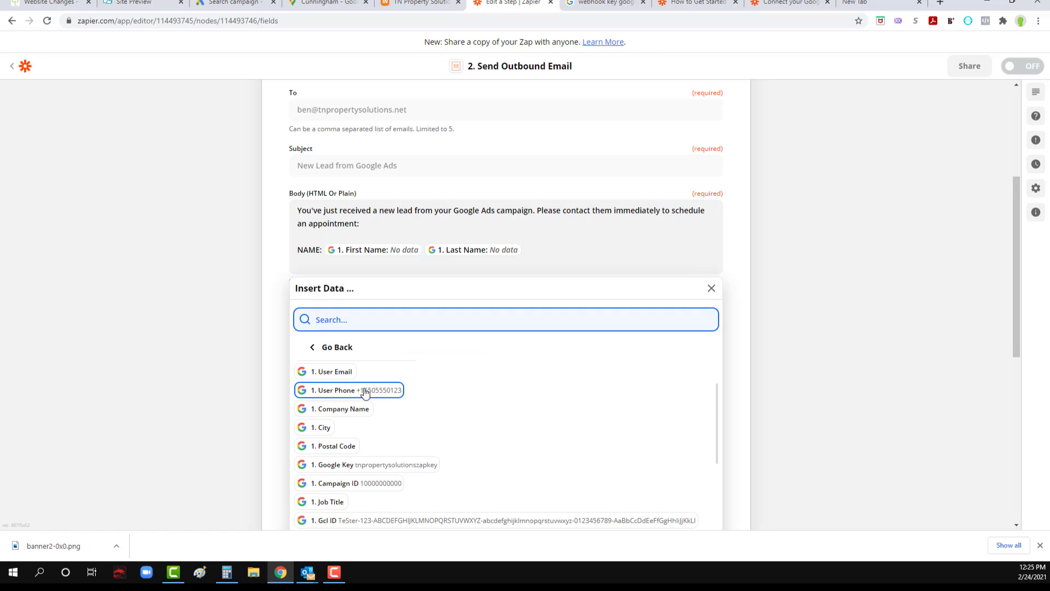
{"action": "left_click", "coordinate": [340, 270]}
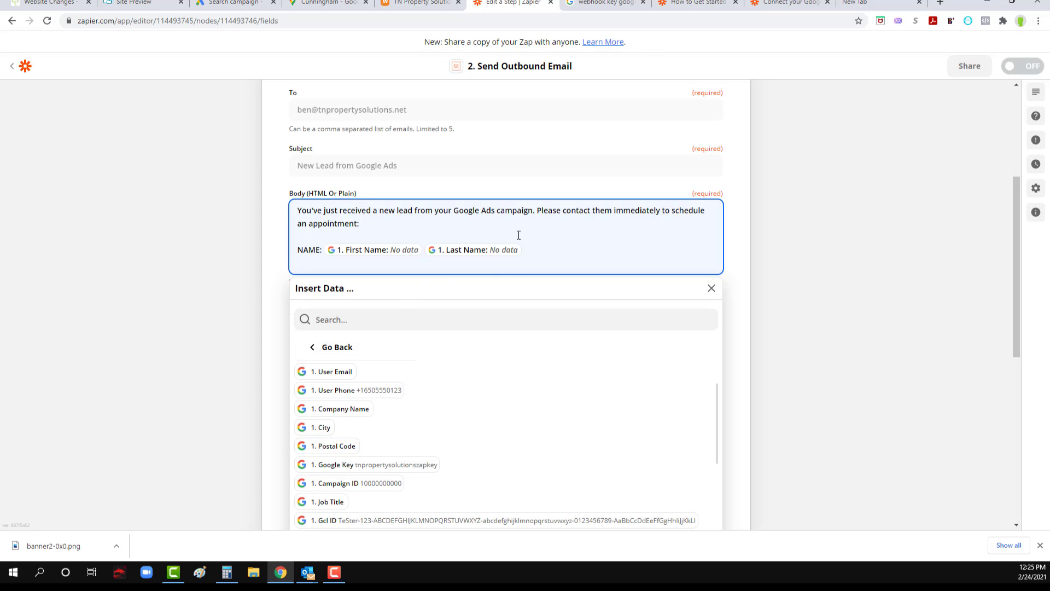
{"action": "key", "text": "BackSpace"}
{"action": "key", "text": "BackSpace"}
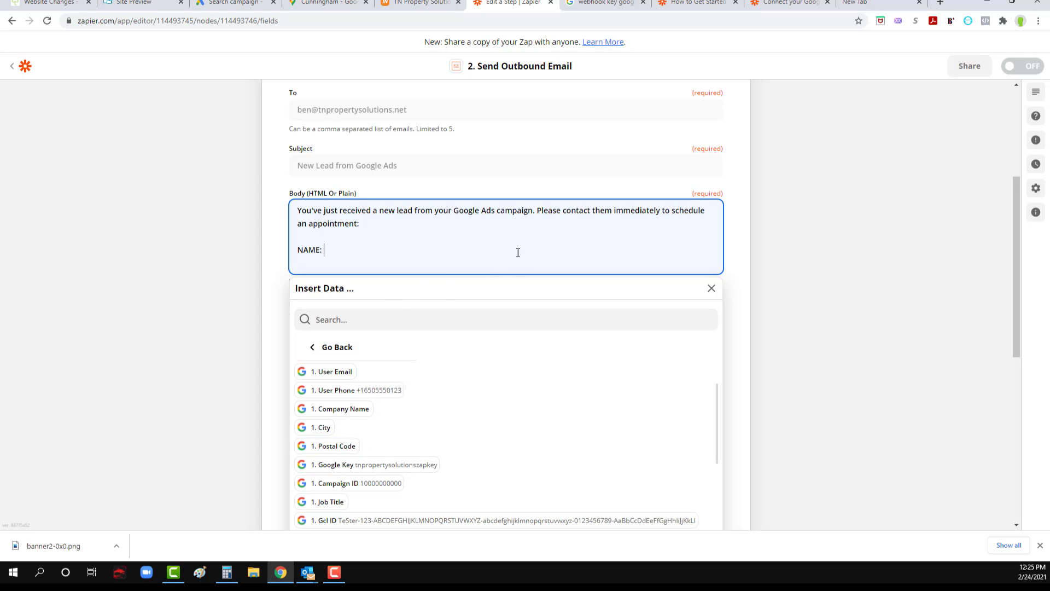
Step: Insert the lead's Full Name field after "NAME:" and add a "PHONE:" line below it with the User Phone field
{"action": "scroll", "coordinate": [335, 430], "scroll_direction": "up", "scroll_amount": 2}
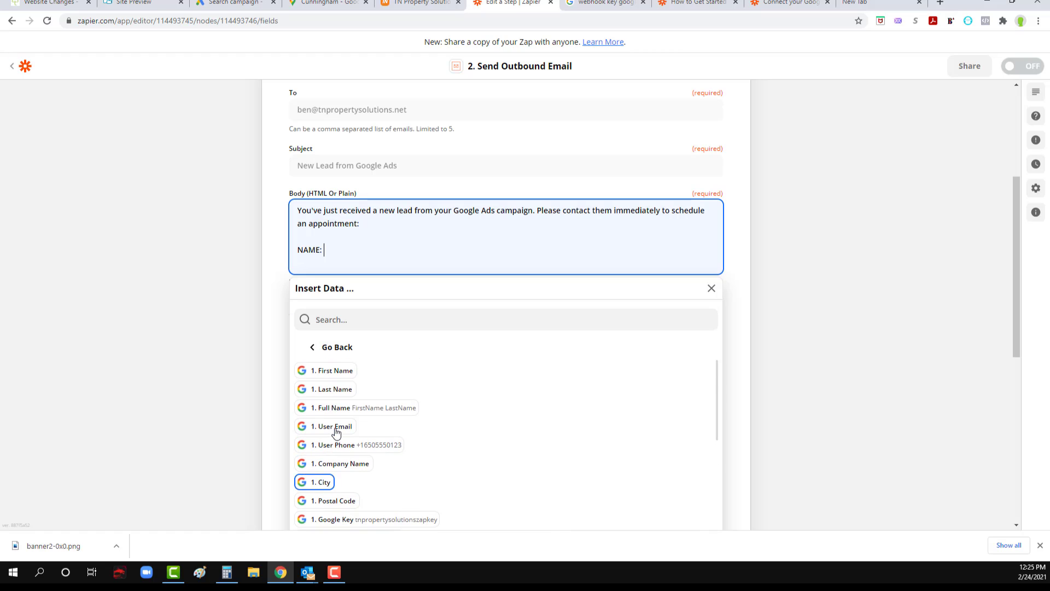
{"action": "left_click", "coordinate": [340, 409]}
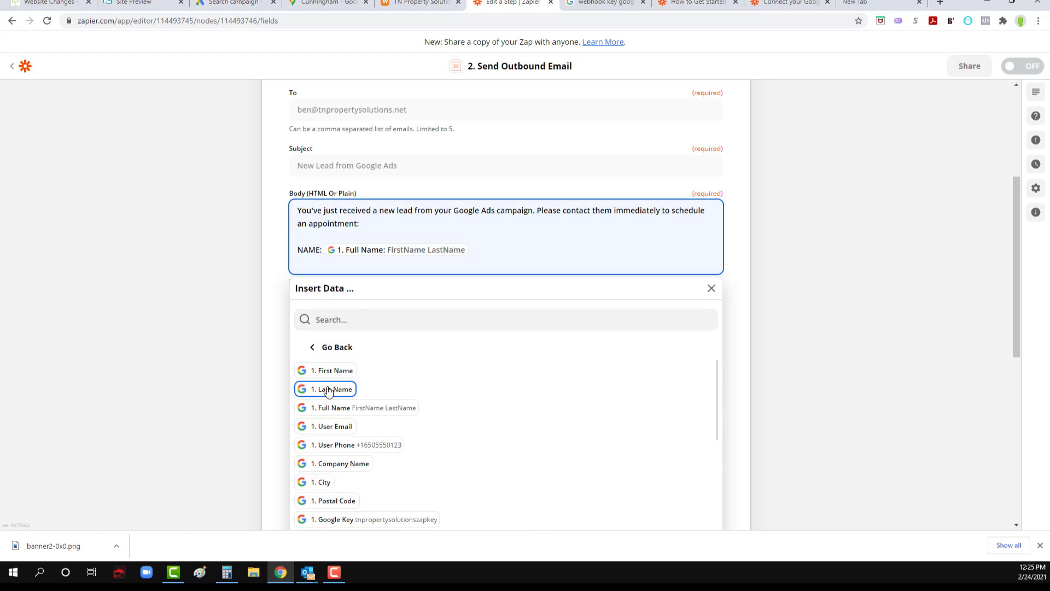
{"action": "type", "text": "Phone:"}
{"action": "key", "text": "BackSpace"}
{"action": "key", "text": "BackSpace"}
{"action": "key", "text": "BackSpace"}
{"action": "key", "text": "BackSpace"}
{"action": "key", "text": "BackSpace"}
{"action": "type", "text": "HONE:"}
{"action": "left_click", "coordinate": [330, 445]}
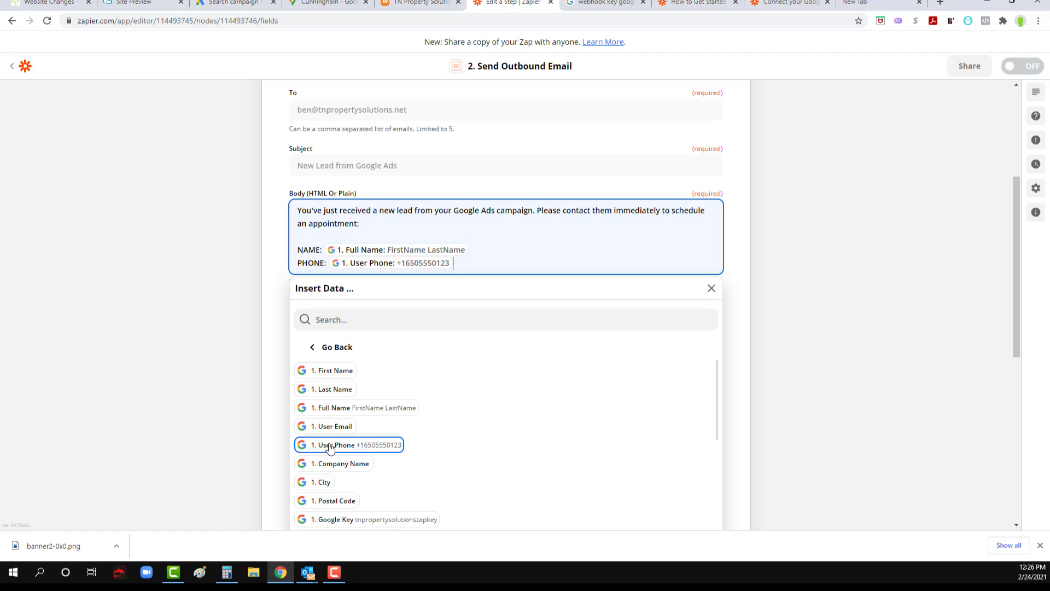
Step: Look through the remaining lead data fields for anything else worth including in the email body
{"action": "scroll", "coordinate": [445, 428], "scroll_direction": "down", "scroll_amount": 2}
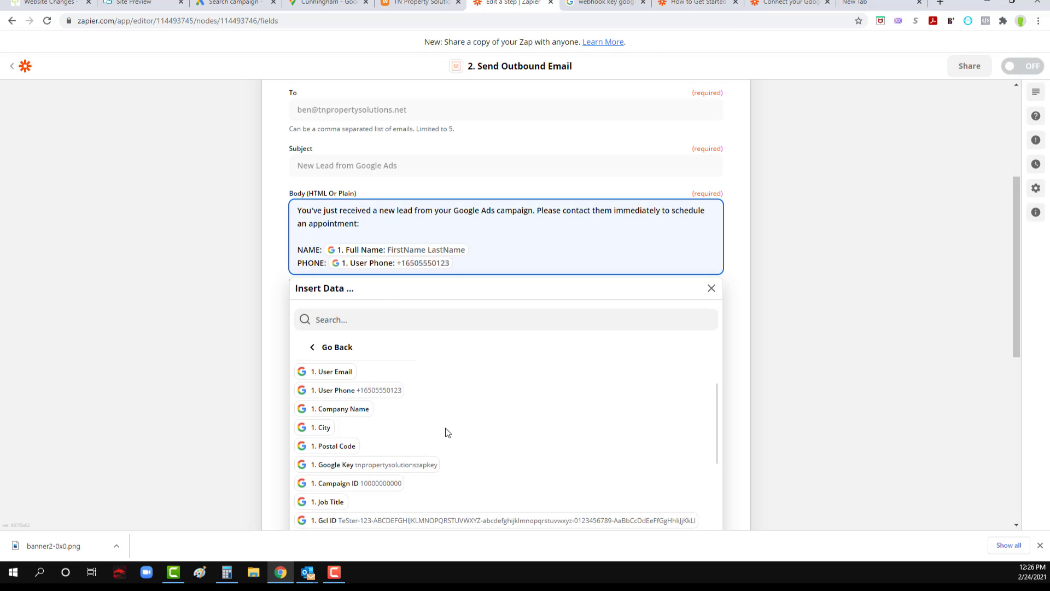
{"action": "scroll", "coordinate": [403, 446], "scroll_direction": "up", "scroll_amount": 5}
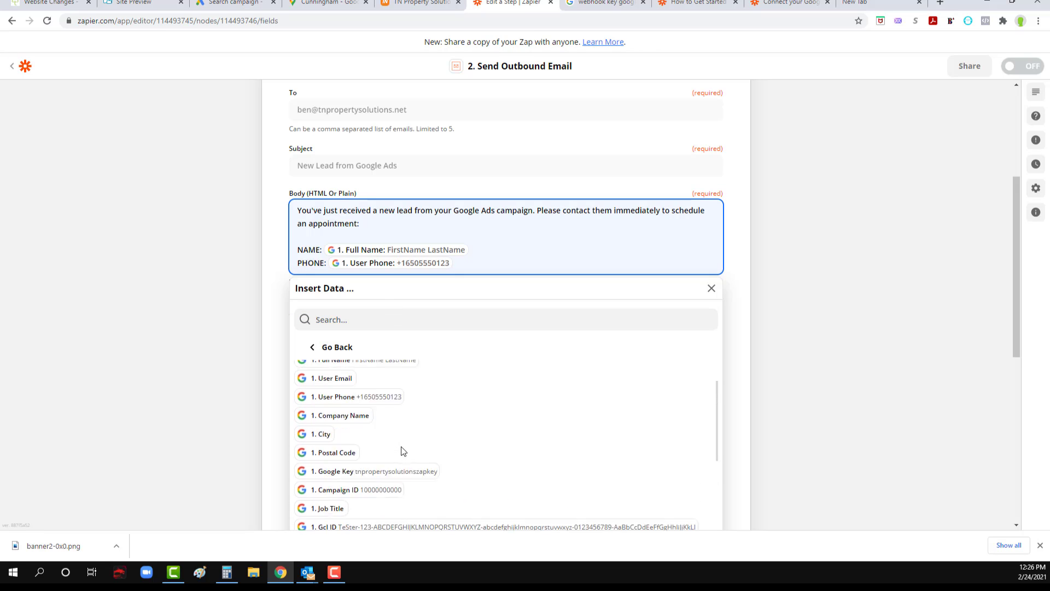
{"action": "scroll", "coordinate": [424, 457], "scroll_direction": "down", "scroll_amount": 1}
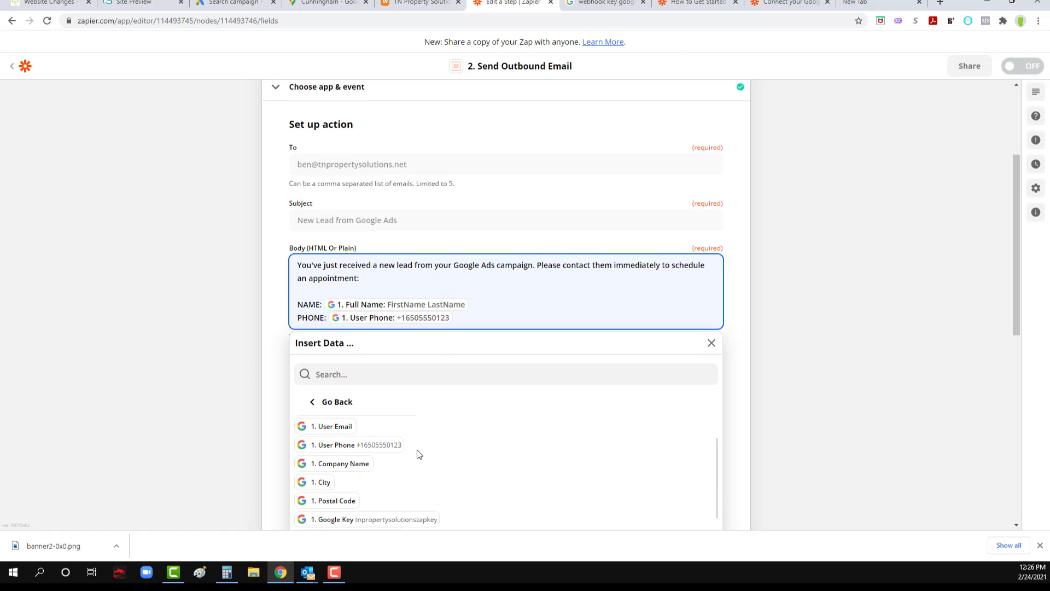
{"action": "scroll", "coordinate": [417, 450], "scroll_direction": "up", "scroll_amount": 1}
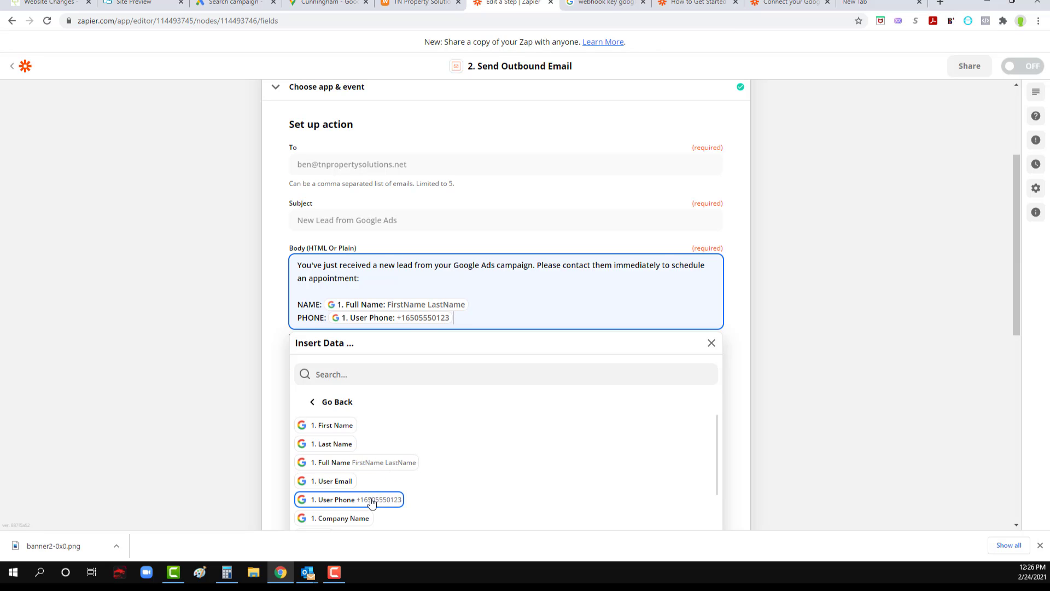
{"action": "scroll", "coordinate": [422, 504], "scroll_direction": "down", "scroll_amount": 3}
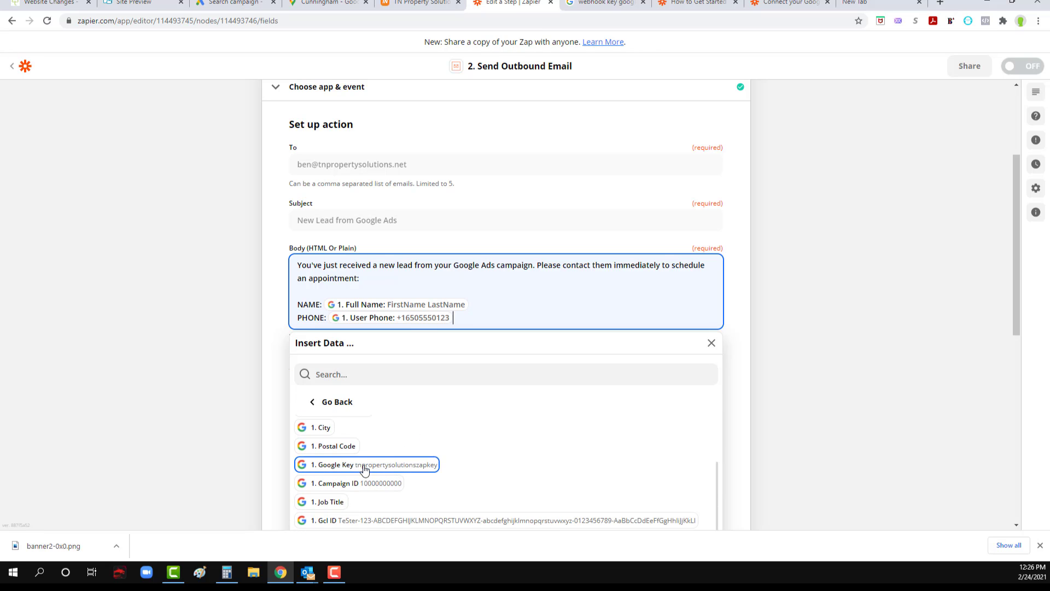
{"action": "scroll", "coordinate": [382, 469], "scroll_direction": "down", "scroll_amount": 1}
{"action": "scroll", "coordinate": [376, 468], "scroll_direction": "down", "scroll_amount": 2}
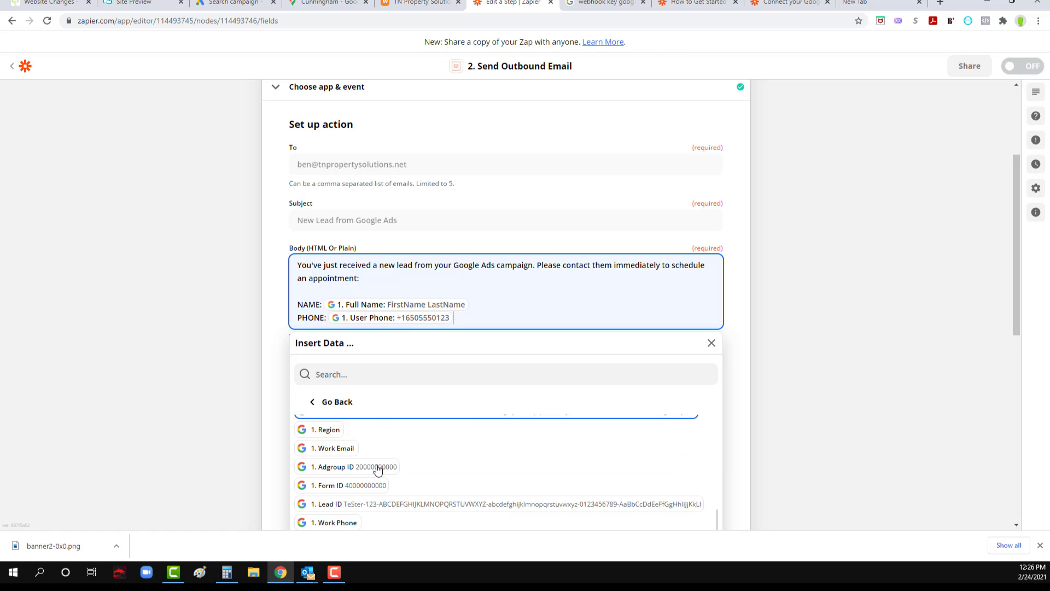
{"action": "scroll", "coordinate": [375, 469], "scroll_direction": "up", "scroll_amount": 5}
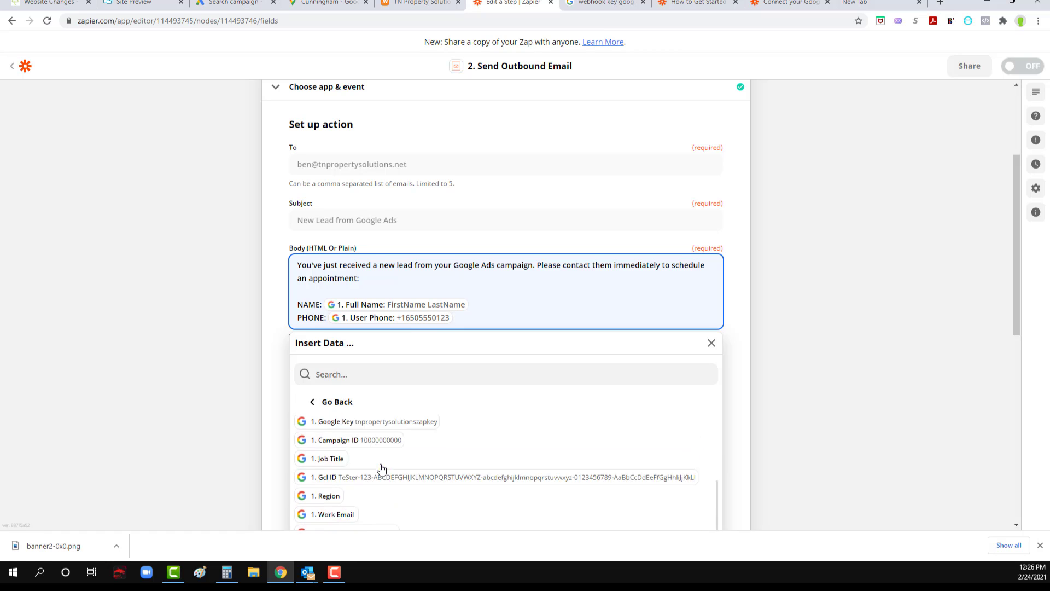
{"action": "left_click", "coordinate": [268, 343]}
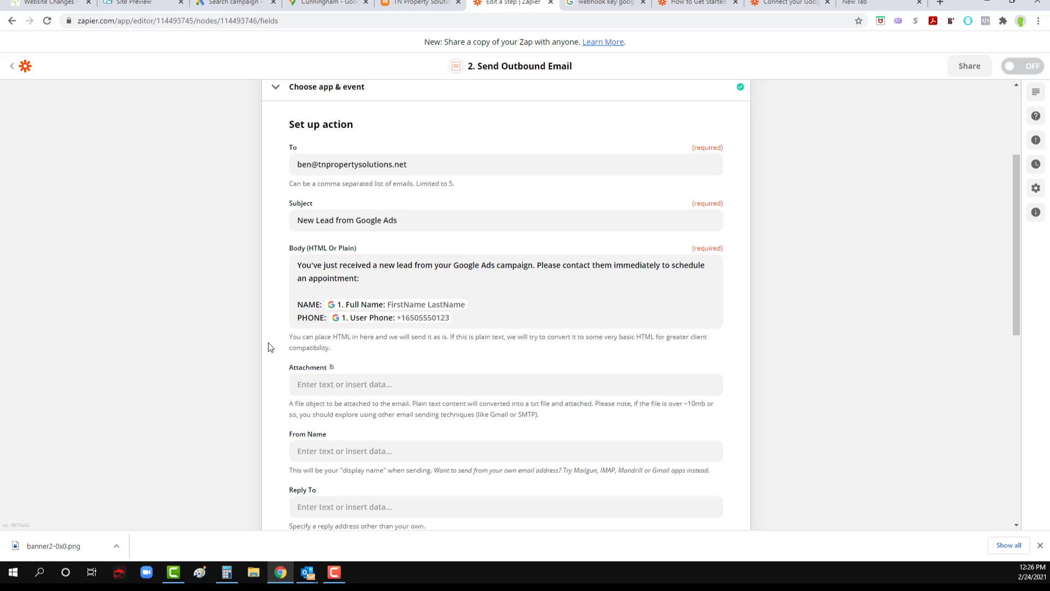
Step: Leave a blank line below the PHONE line and add the closing "Thank you!" to the email body
{"action": "left_click", "coordinate": [501, 319]}
{"action": "key", "text": "Return"}
{"action": "key", "text": "Return"}
{"action": "type", "text": "Tan"}
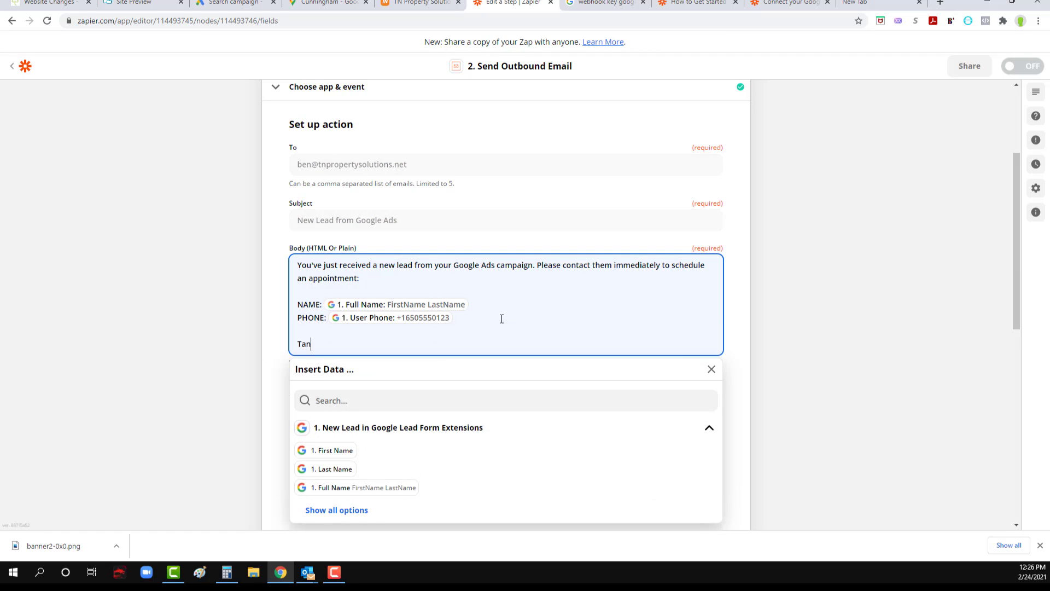
{"action": "type", "text": "hank you!"}
{"action": "key", "text": "Return"}
Step: Sign the email body with "-DigitalTreehouse Digital Marketing Team" on the line below the closing
{"action": "type", "text": "-"}
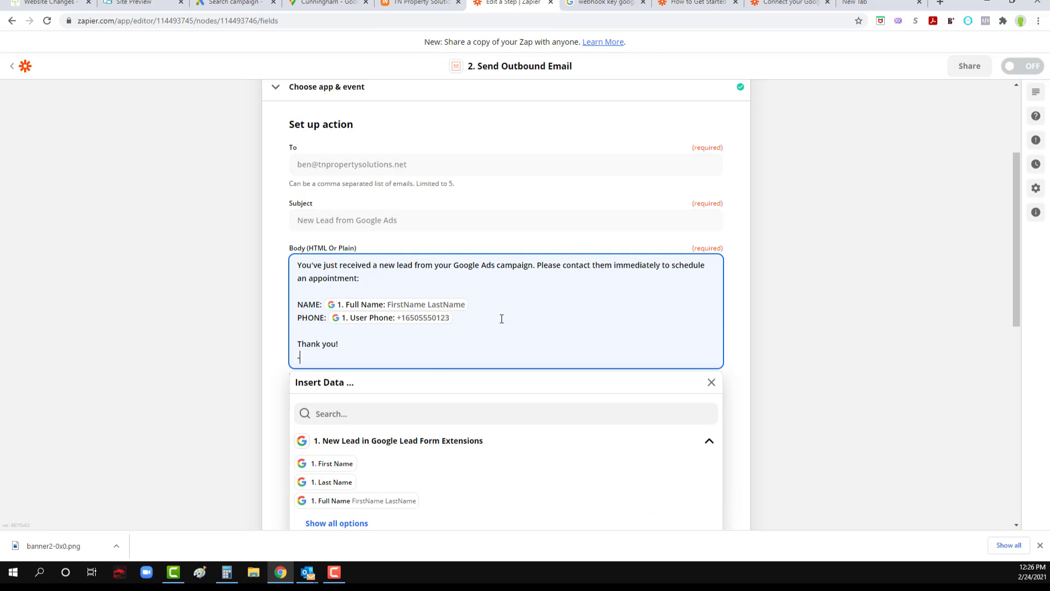
{"action": "type", "text": "DigitalTreehosuse Digia"}
{"action": "key", "text": "BackSpace"}
{"action": "type", "text": "tal Marketing Team"}
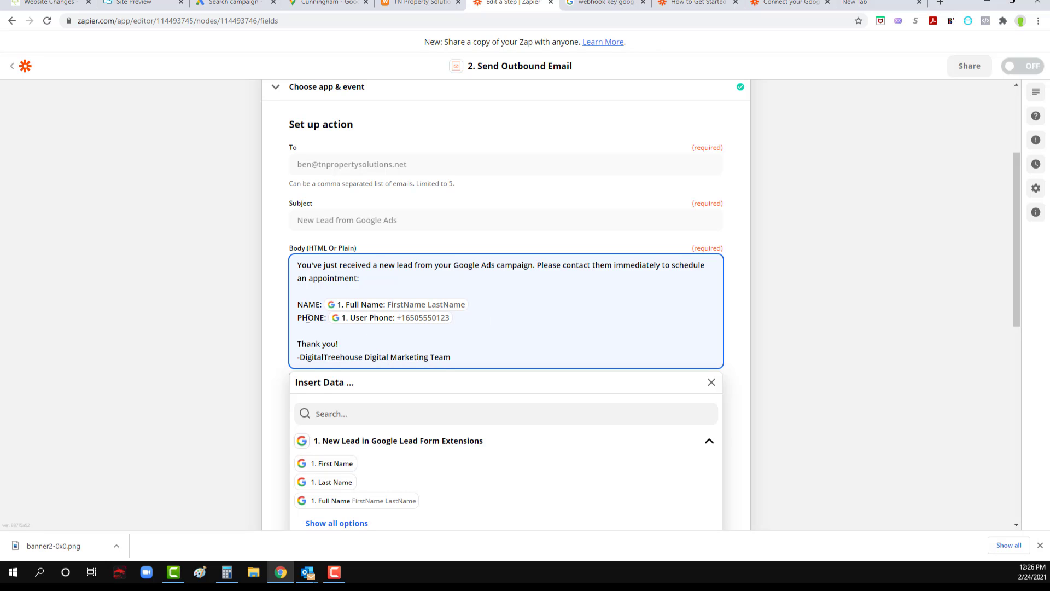
{"action": "left_click", "coordinate": [267, 317]}
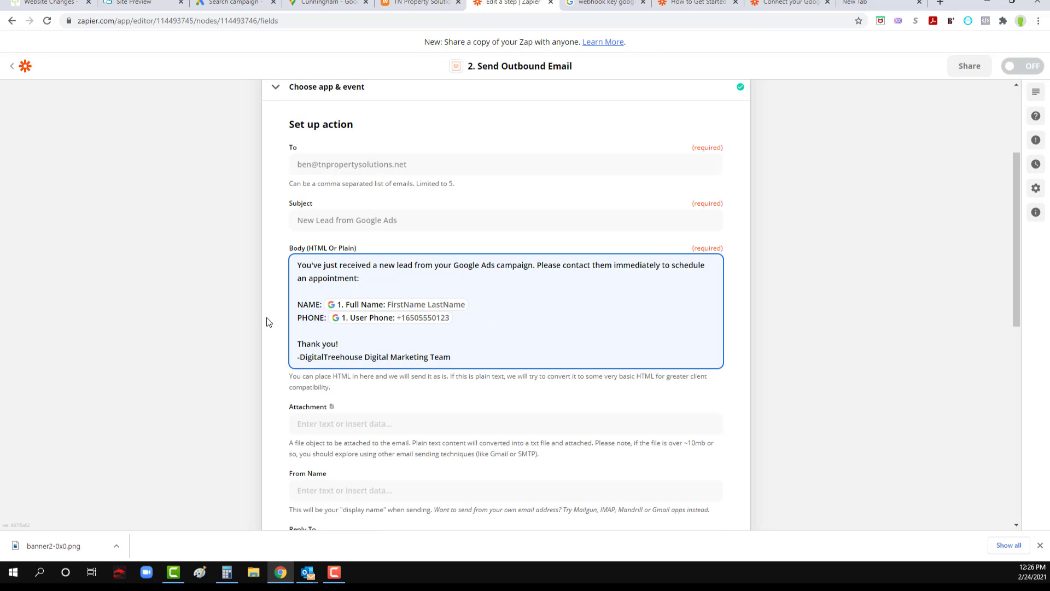
Step: Set the outbound email's From Name to "DigitalTreehouse Leads"
{"action": "scroll", "coordinate": [282, 339], "scroll_direction": "down", "scroll_amount": 1}
{"action": "scroll", "coordinate": [307, 379], "scroll_direction": "down", "scroll_amount": 3}
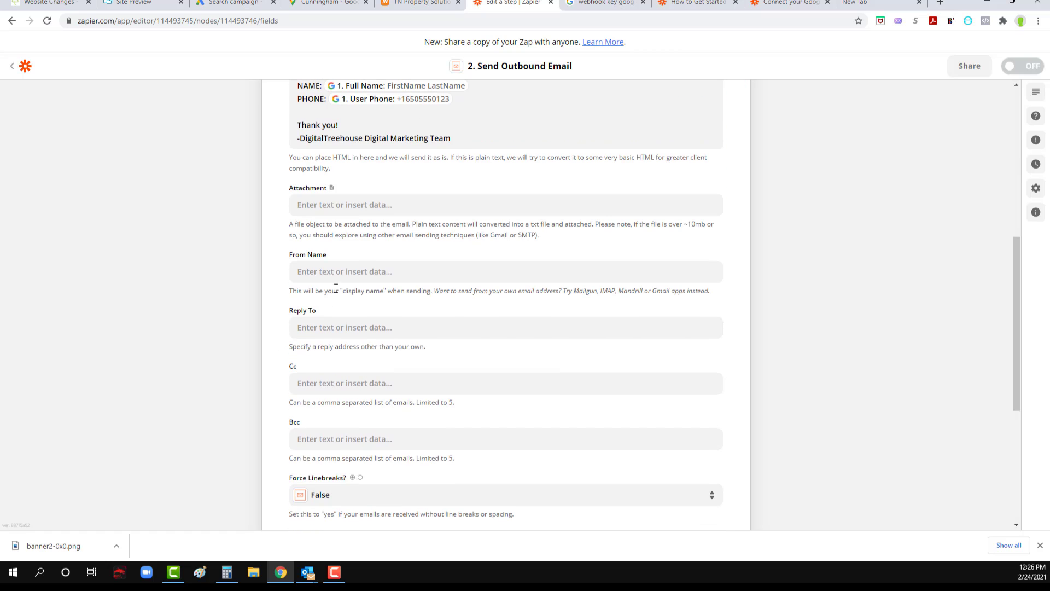
{"action": "left_click", "coordinate": [351, 273]}
{"action": "type", "text": "Digita"}
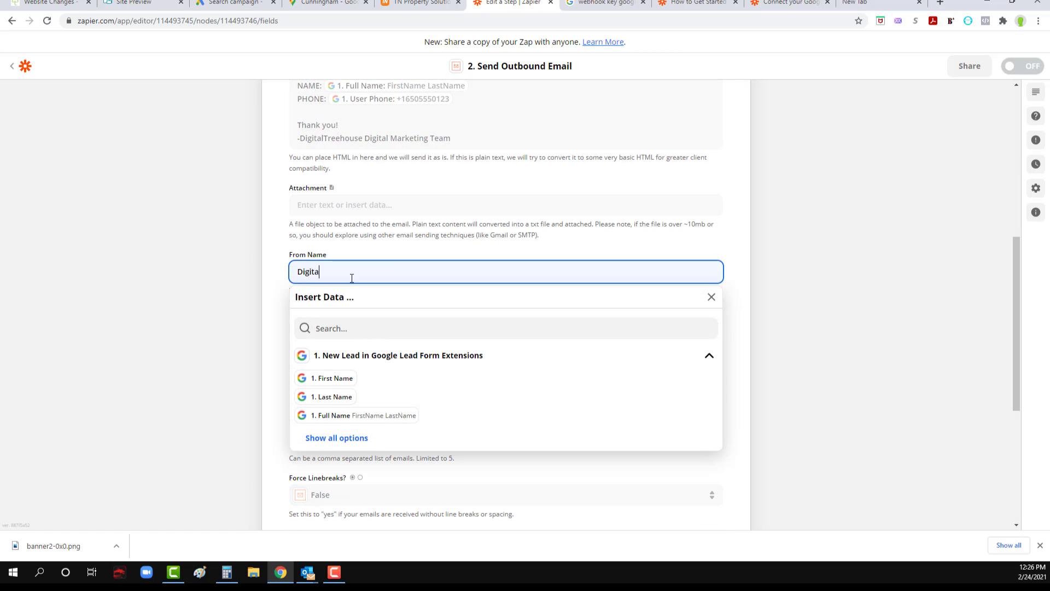
{"action": "type", "text": "lTreehouse Leads"}
Step: Replace the outbound email's From Name with "DigitalTreehouse"
{"action": "triple_click", "coordinate": [320, 269]}
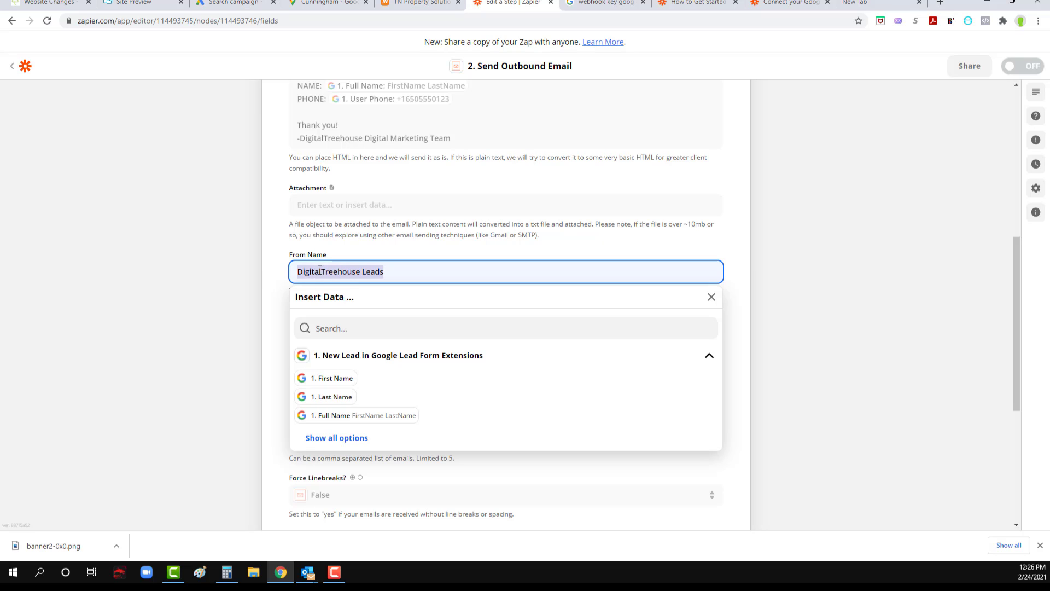
{"action": "type", "text": "New L"}
{"action": "key", "text": "BackSpace"}
{"action": "key", "text": "BackSpace"}
{"action": "key", "text": "BackSpace"}
{"action": "key", "text": "BackSpace"}
{"action": "key", "text": "BackSpace"}
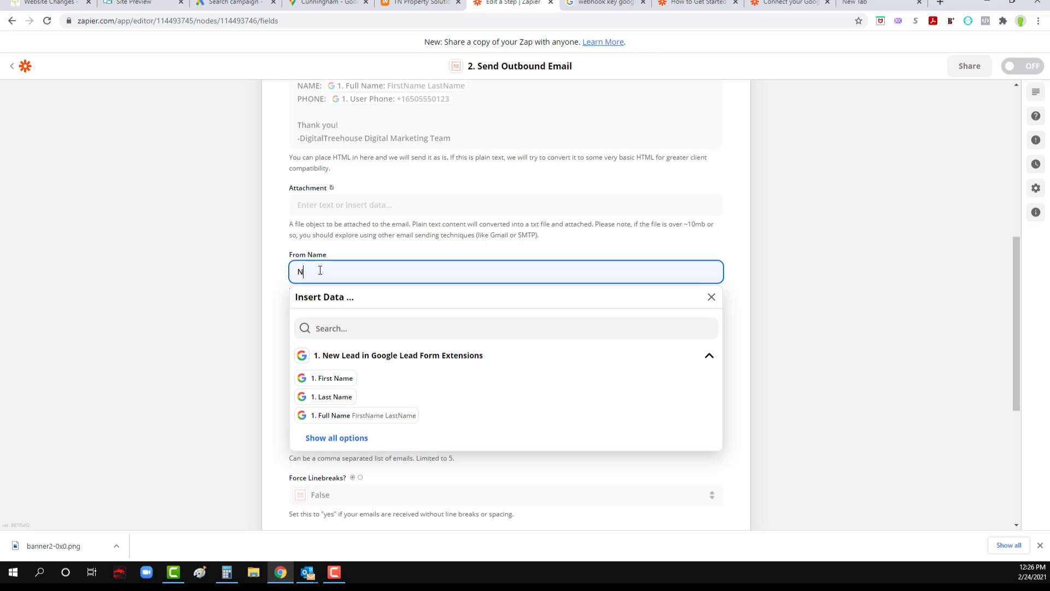
{"action": "type", "text": "DigitalTreehouse"}
{"action": "left_click", "coordinate": [270, 255]}
Step: Leave the remaining optional email fields at their defaults and continue to the action's test stage
{"action": "scroll", "coordinate": [271, 254], "scroll_direction": "down", "scroll_amount": 1}
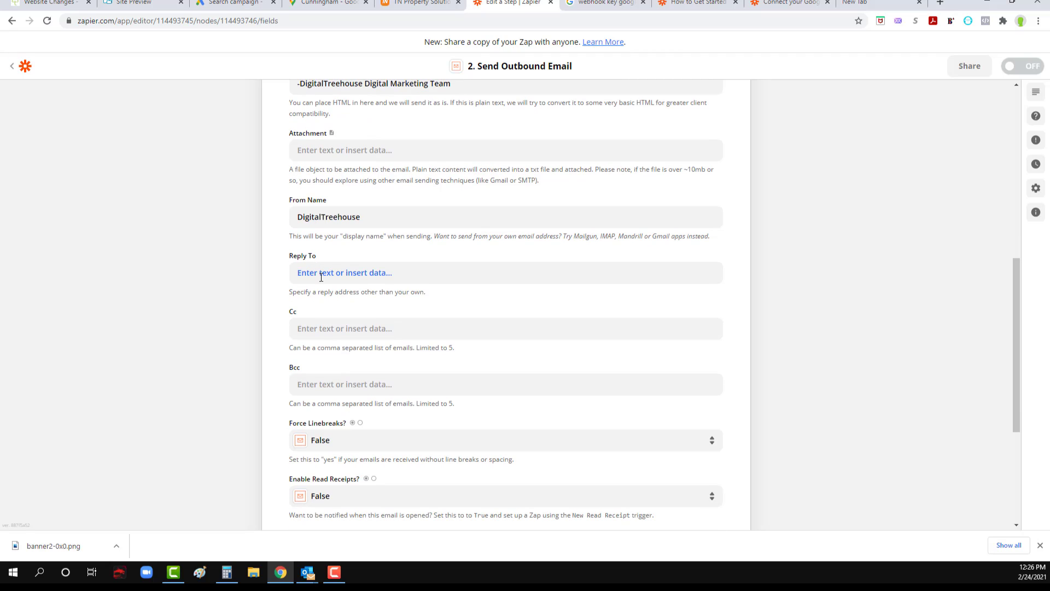
{"action": "scroll", "coordinate": [321, 276], "scroll_direction": "down", "scroll_amount": 2}
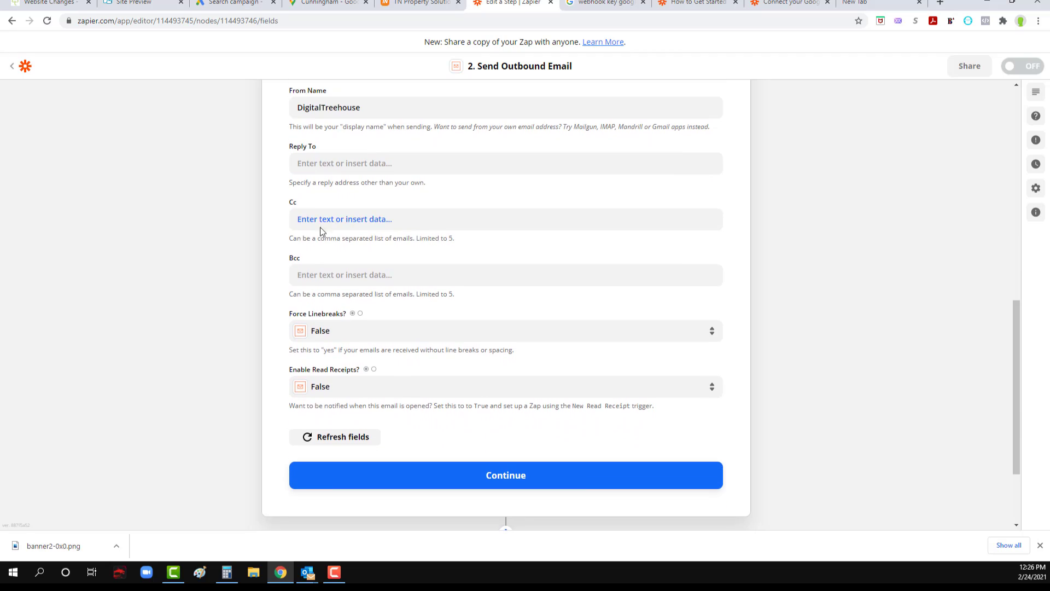
{"action": "scroll", "coordinate": [271, 260], "scroll_direction": "down", "scroll_amount": 2}
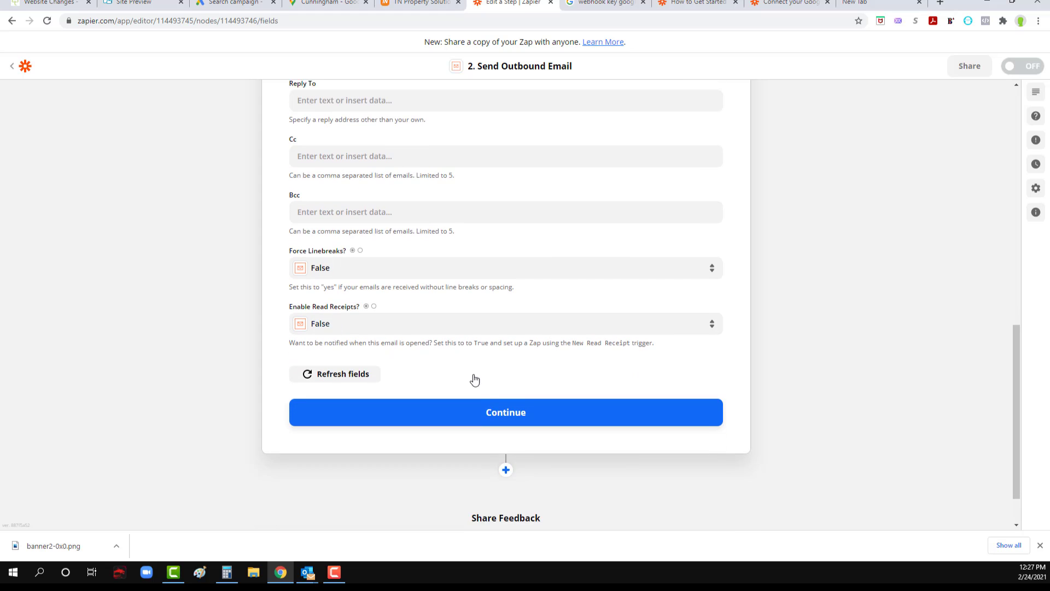
{"action": "left_click", "coordinate": [506, 374]}
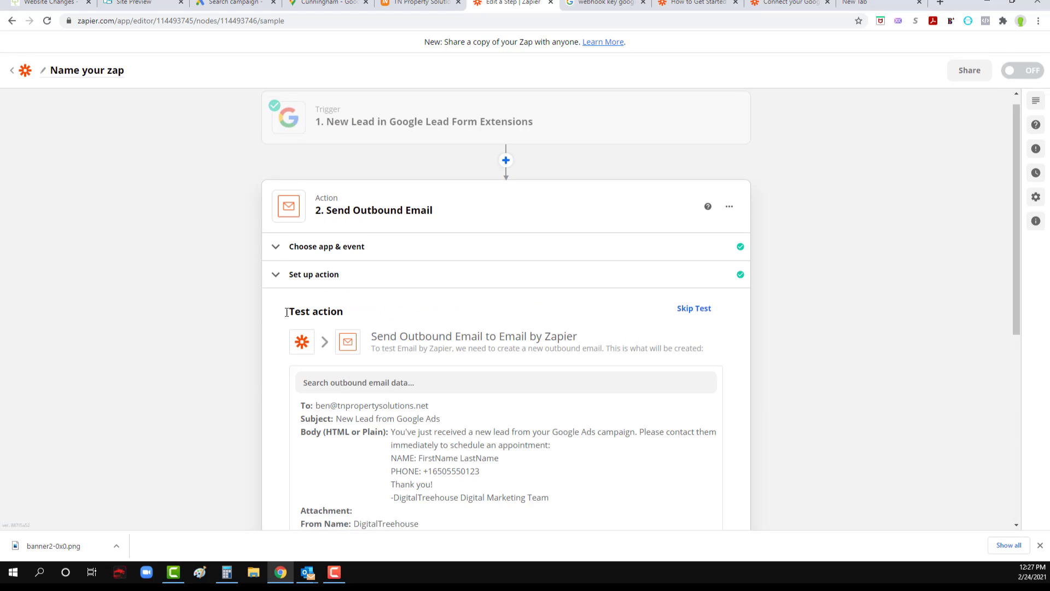
Step: Review the outbound email data, skip the test and turn on the Zap without sharing a copy
{"action": "scroll", "coordinate": [279, 315], "scroll_direction": "down", "scroll_amount": 3}
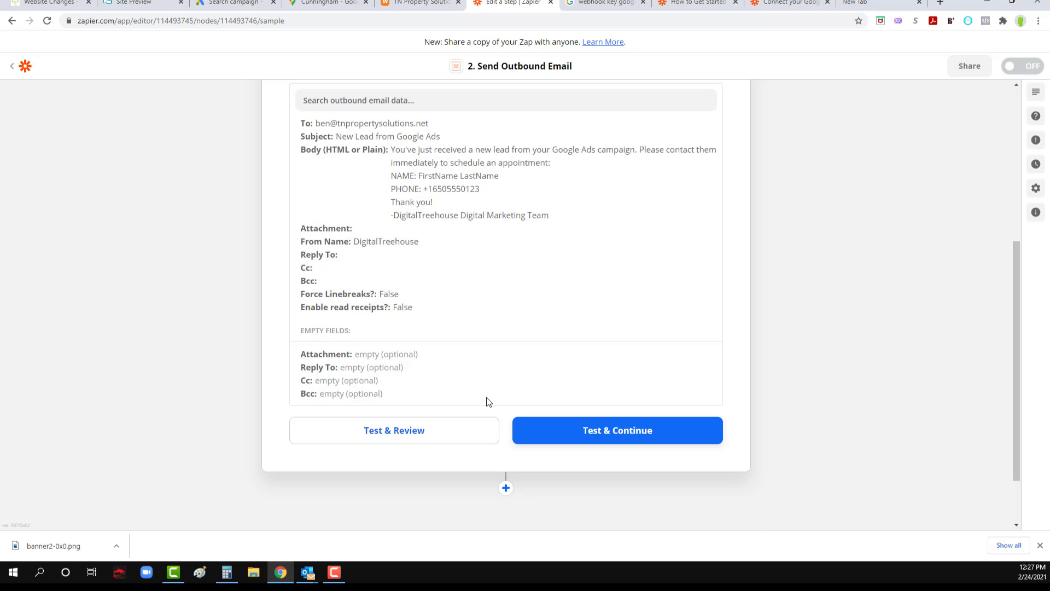
{"action": "scroll", "coordinate": [488, 401], "scroll_direction": "up", "scroll_amount": 4}
{"action": "left_click", "coordinate": [695, 254]}
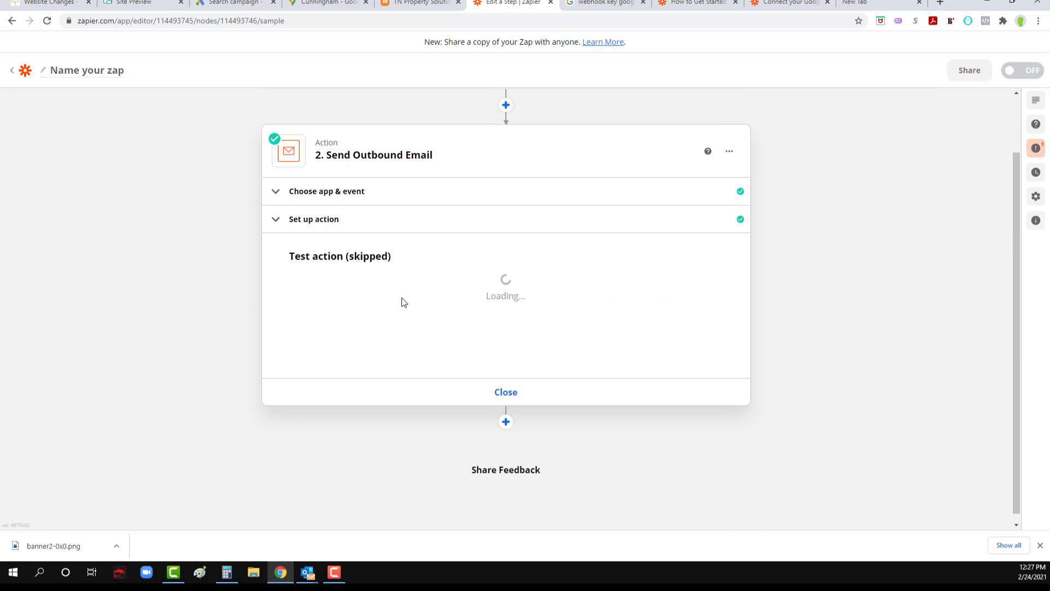
{"action": "left_click", "coordinate": [564, 517]}
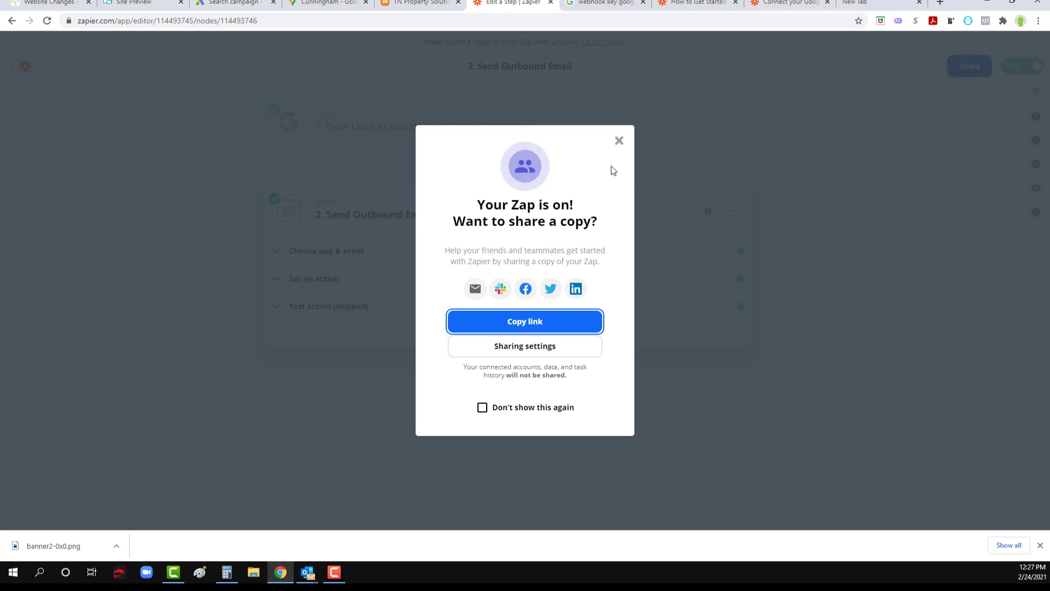
{"action": "left_click", "coordinate": [619, 141]}
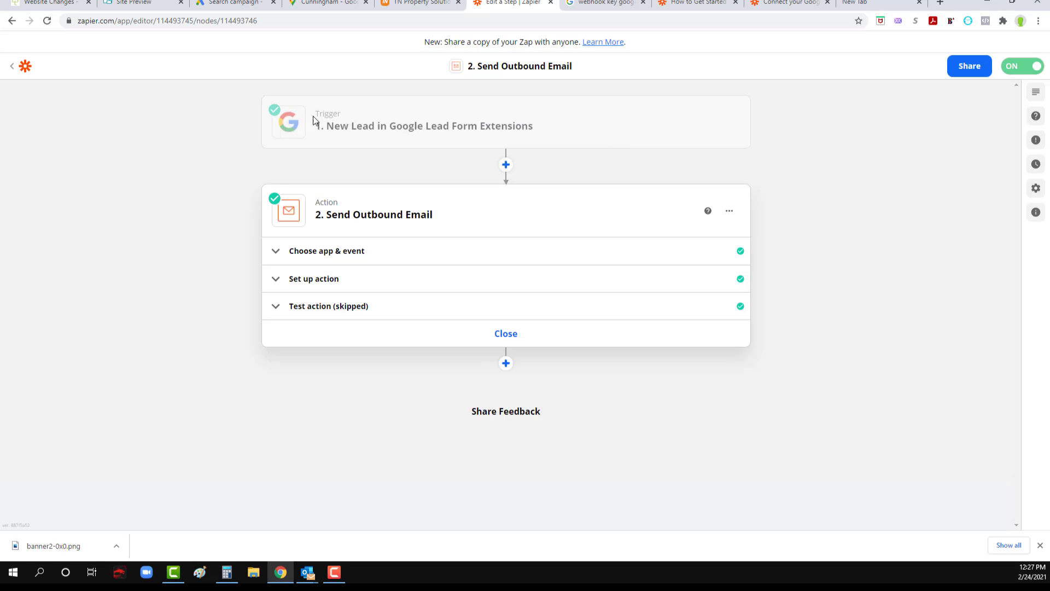
Step: Name the Zap "TN Property Solutions Google Leads" and return to the list of Zaps
{"action": "left_click", "coordinate": [52, 72]}
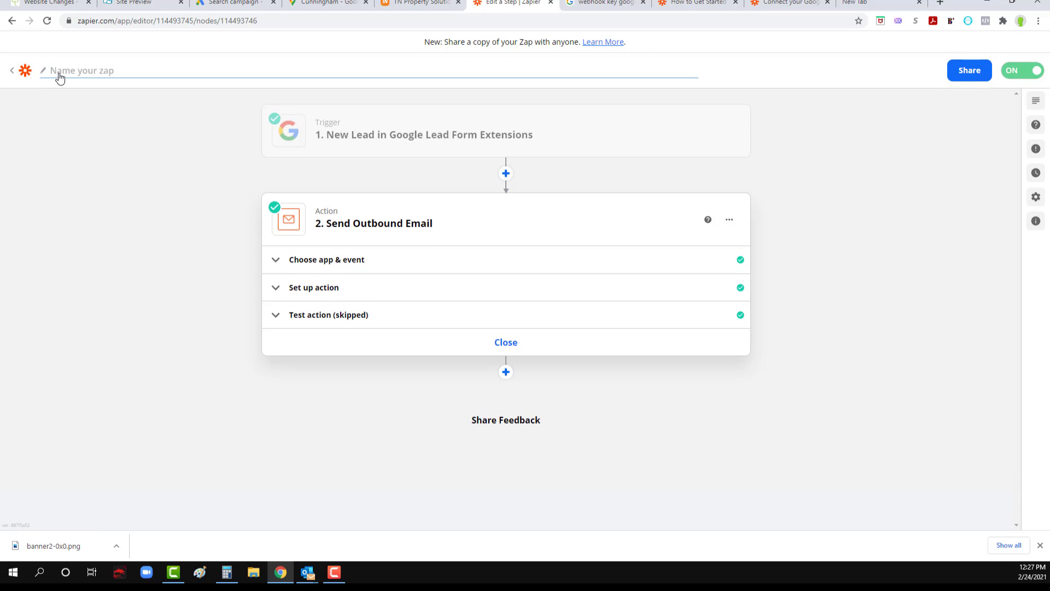
{"action": "type", "text": "TN Property Solutions Googl"}
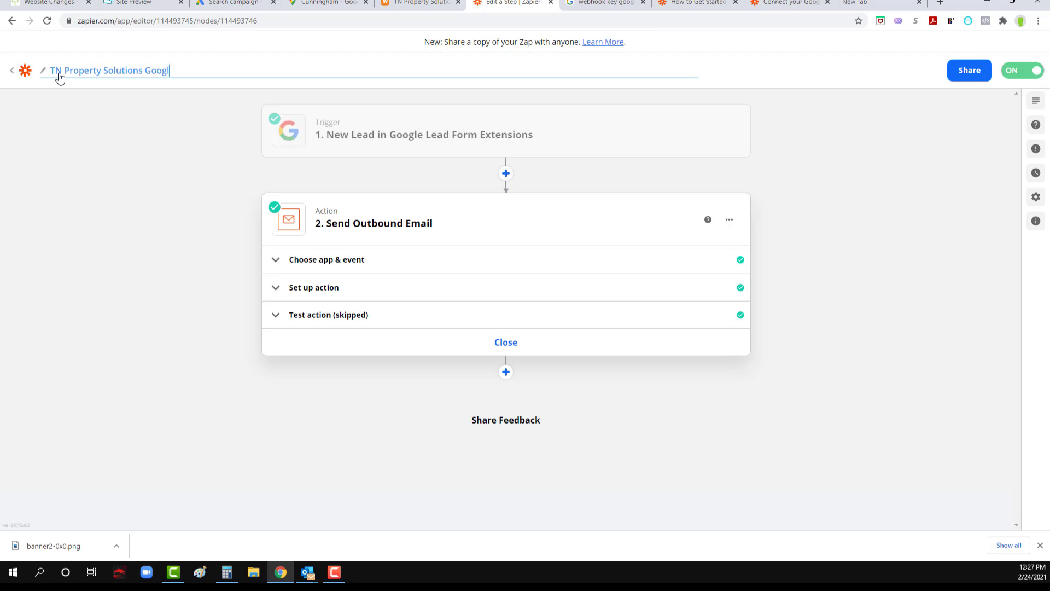
{"action": "type", "text": "e LEad"}
{"action": "key", "text": "BackSpace"}
{"action": "type", "text": "eads"}
{"action": "left_click", "coordinate": [911, 118]}
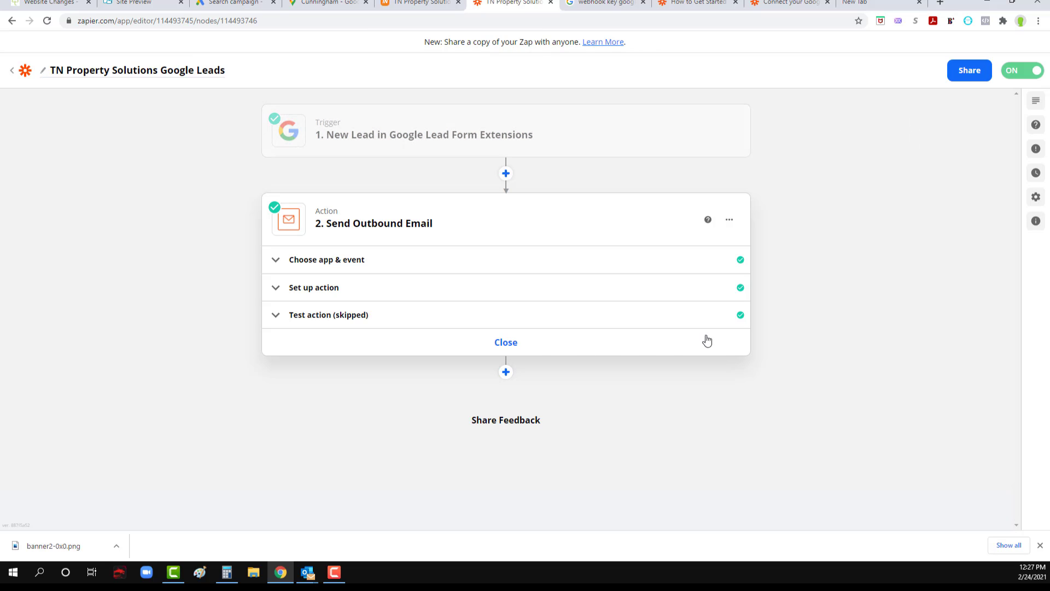
{"action": "left_click", "coordinate": [13, 72]}
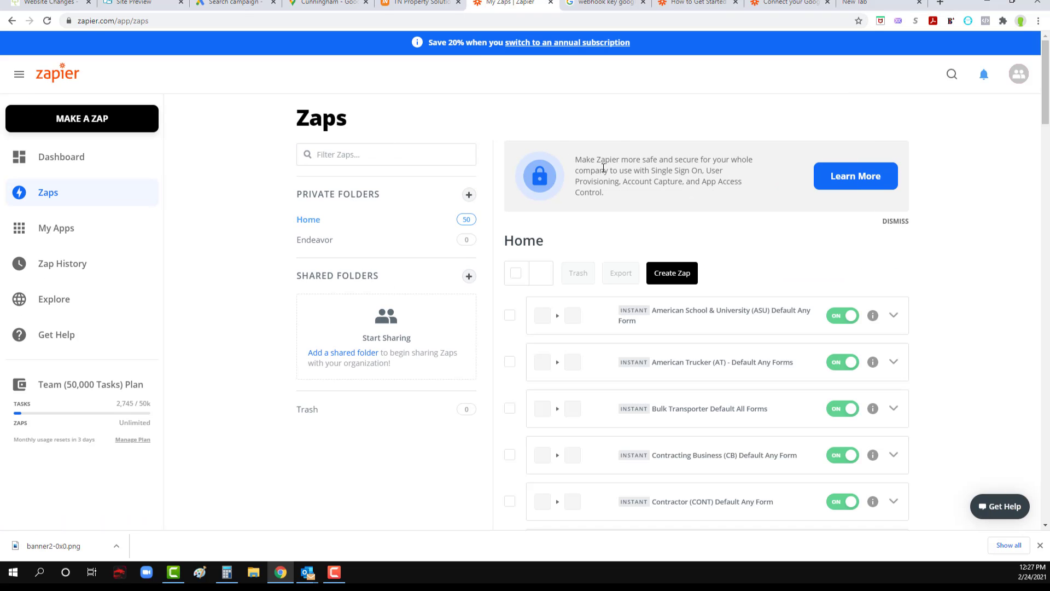
Step: Switch to the Google Ads campaign and save the new lead form extension with its webhook integration
{"action": "left_click", "coordinate": [236, 2]}
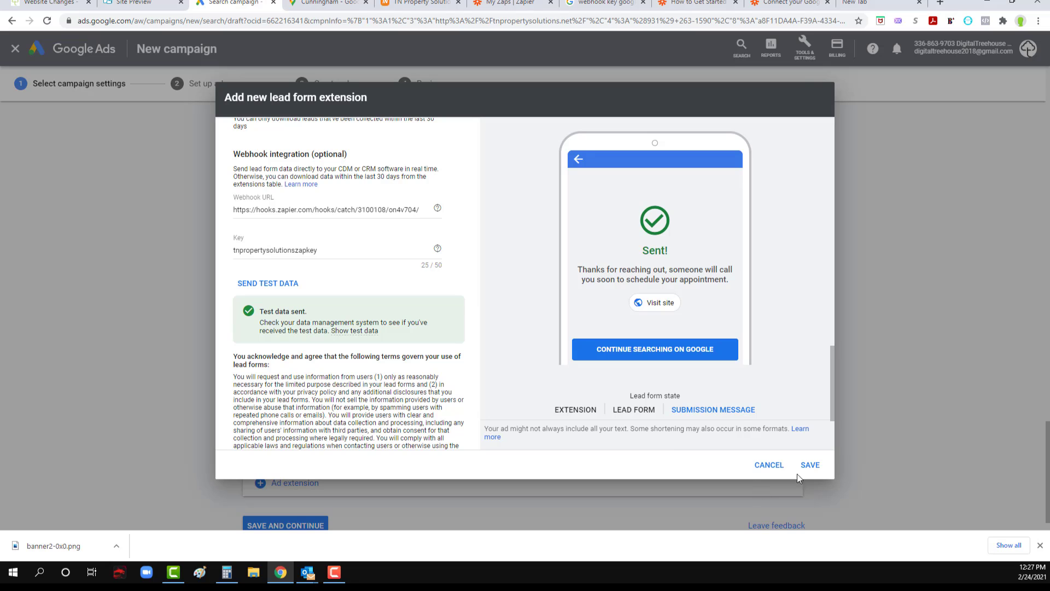
{"action": "scroll", "coordinate": [699, 441], "scroll_direction": "down", "scroll_amount": 2}
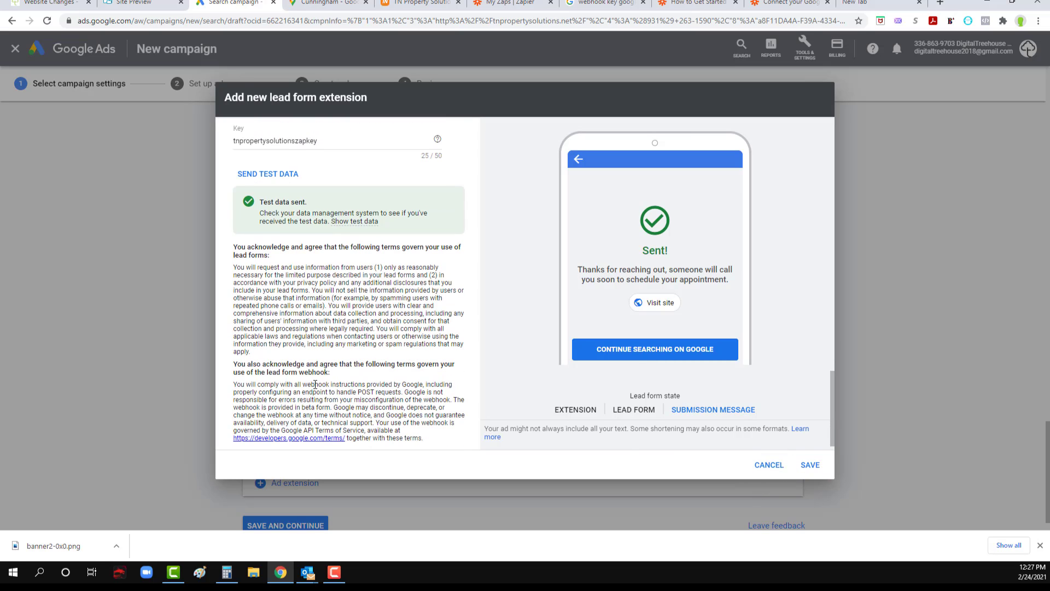
{"action": "scroll", "coordinate": [629, 478], "scroll_direction": "down", "scroll_amount": 1}
{"action": "left_click", "coordinate": [811, 465]}
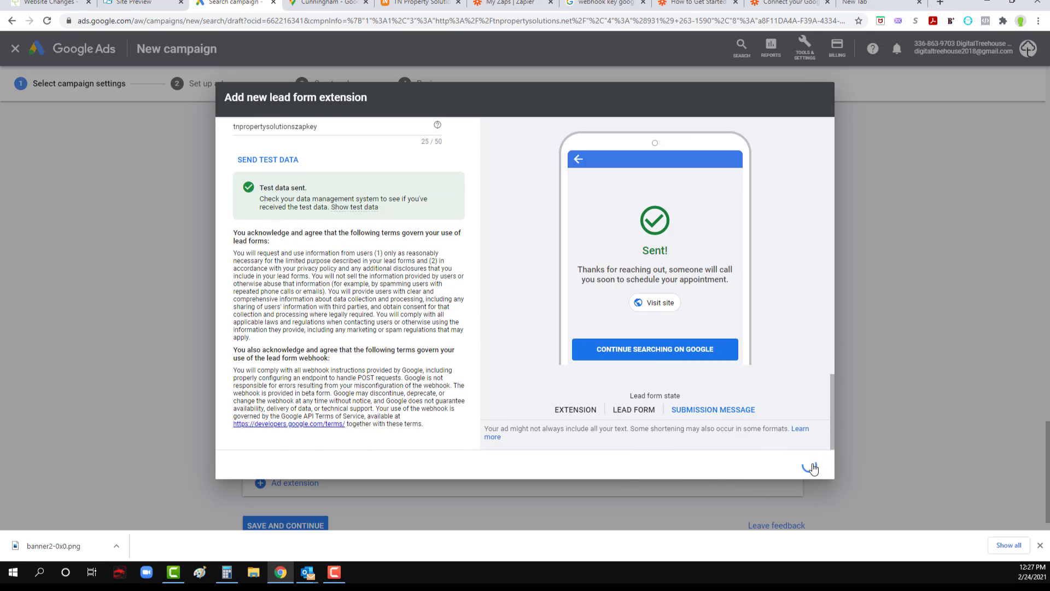
{"action": "scroll", "coordinate": [206, 295], "scroll_direction": "down", "scroll_amount": 4}
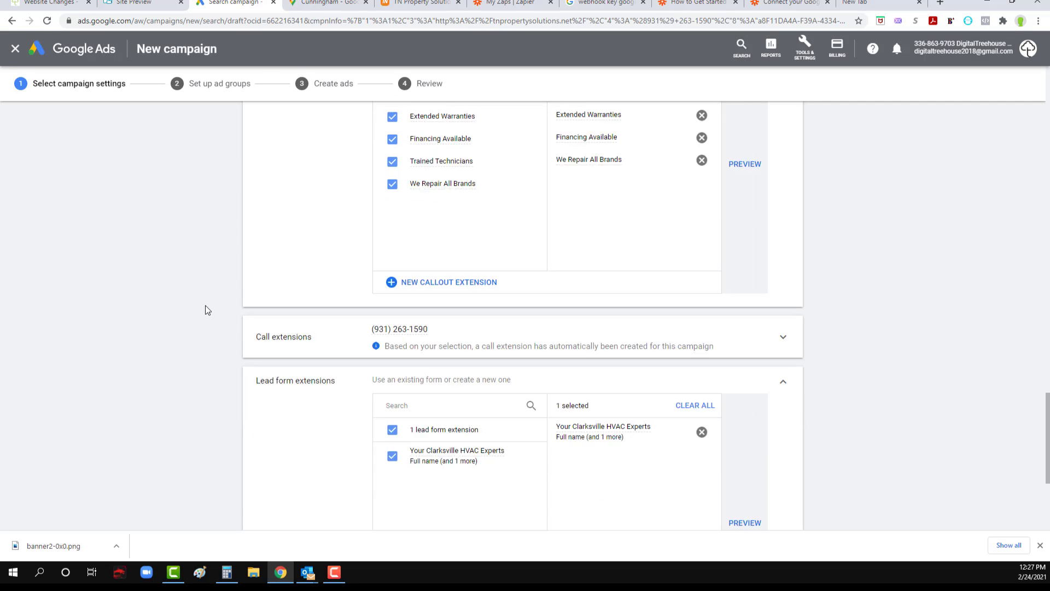
Step: Keep the "Your Clarksville HVAC Experts" lead form selected, save the campaign settings and continue to the ad group setup
{"action": "scroll", "coordinate": [206, 311], "scroll_direction": "down", "scroll_amount": 1}
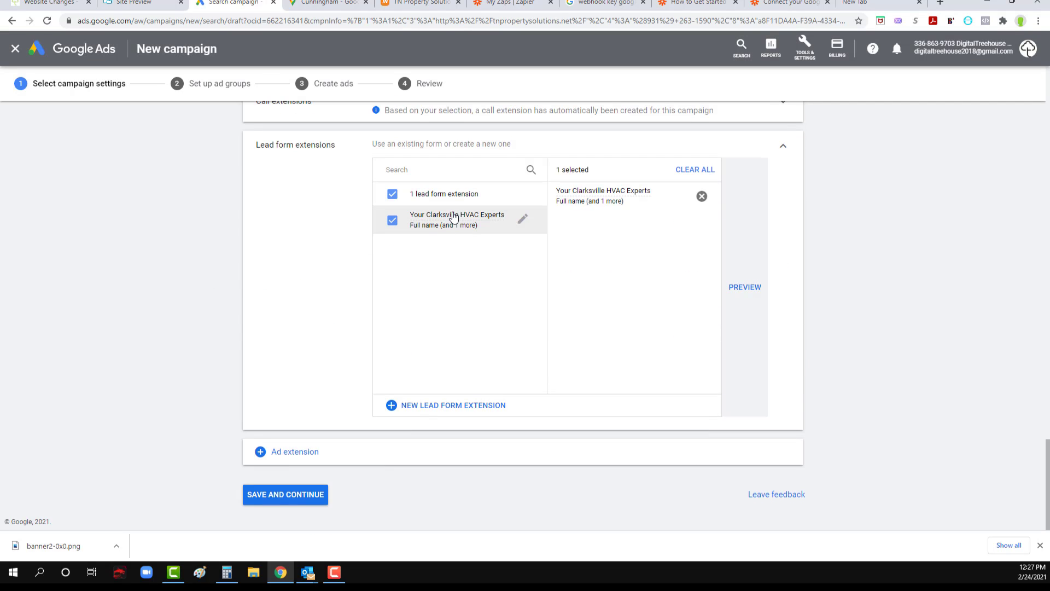
{"action": "mouse_move", "coordinate": [403, 221]}
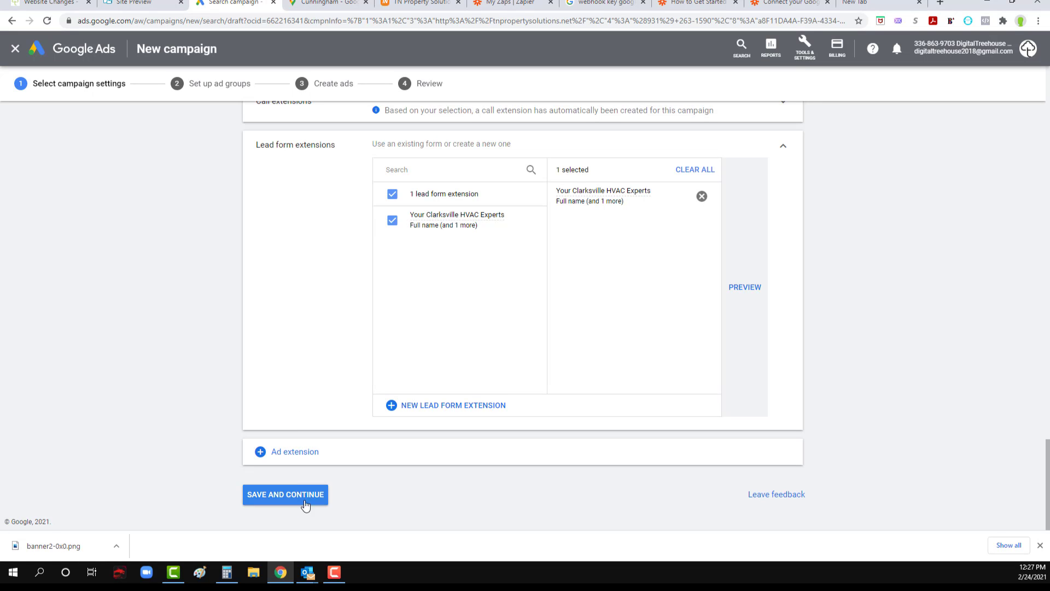
{"action": "left_click", "coordinate": [262, 501]}
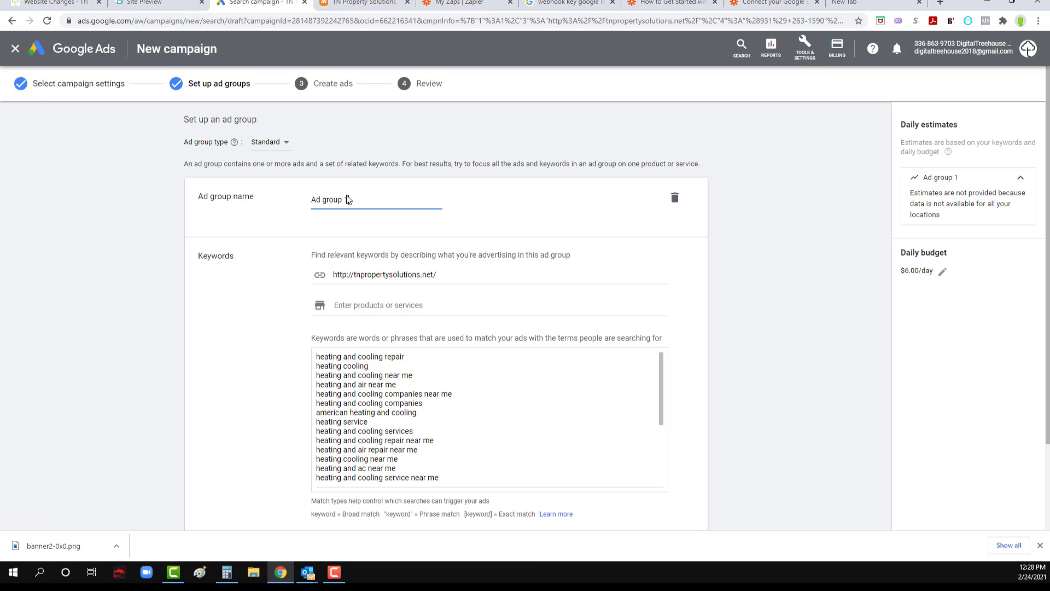
Step: Name the ad group "HVAC"
{"action": "triple_click", "coordinate": [346, 200]}
{"action": "type", "text": "HVAC"}
{"action": "left_click", "coordinate": [350, 355]}
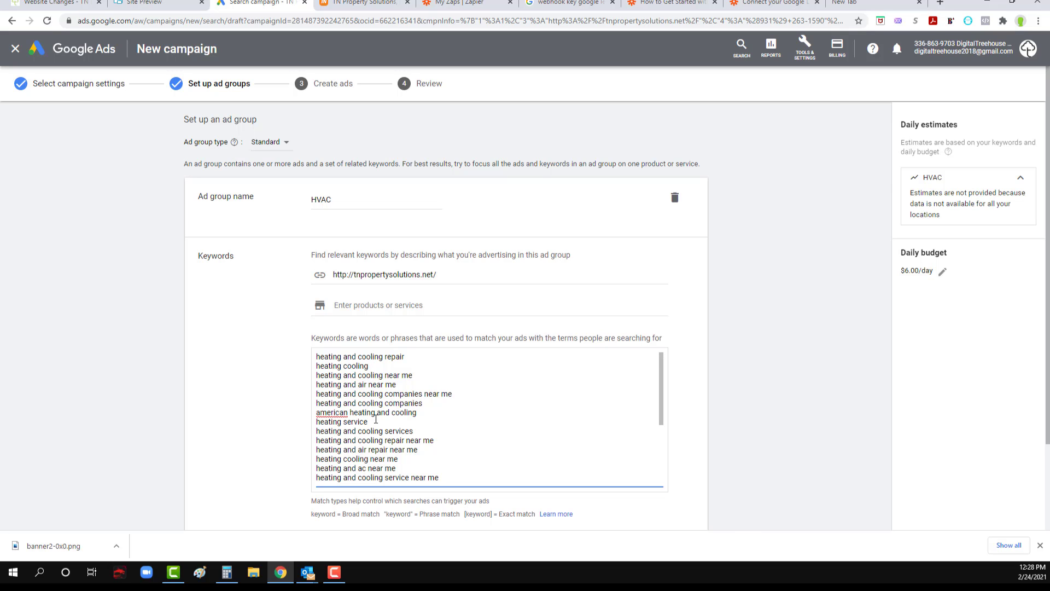
Step: Review the suggested keywords and add "air conditioner repair" at the end of the ad group's keyword list
{"action": "scroll", "coordinate": [367, 428], "scroll_direction": "down", "scroll_amount": 2}
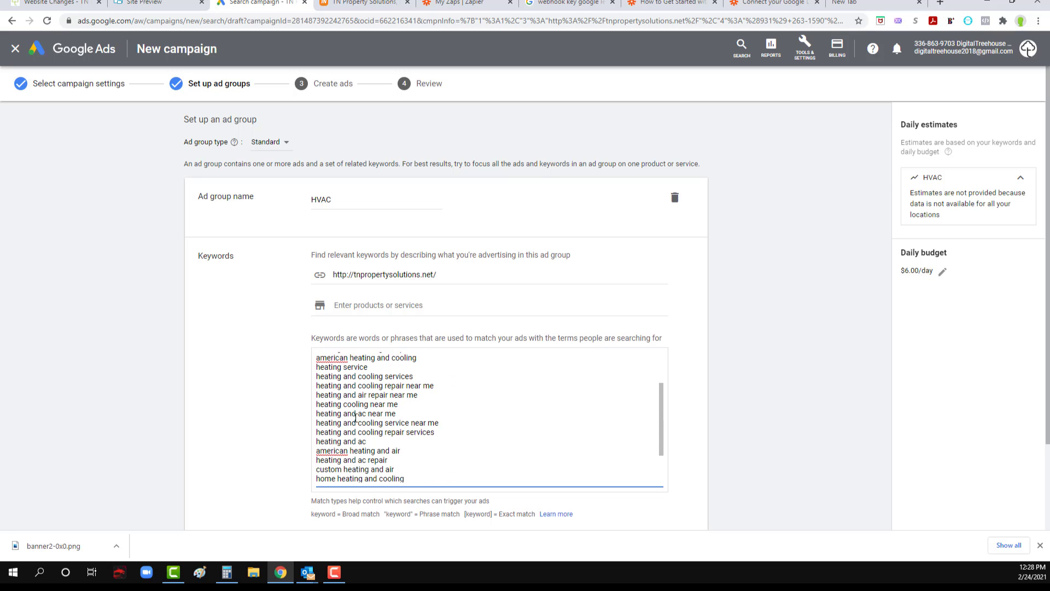
{"action": "scroll", "coordinate": [355, 417], "scroll_direction": "down", "scroll_amount": 2}
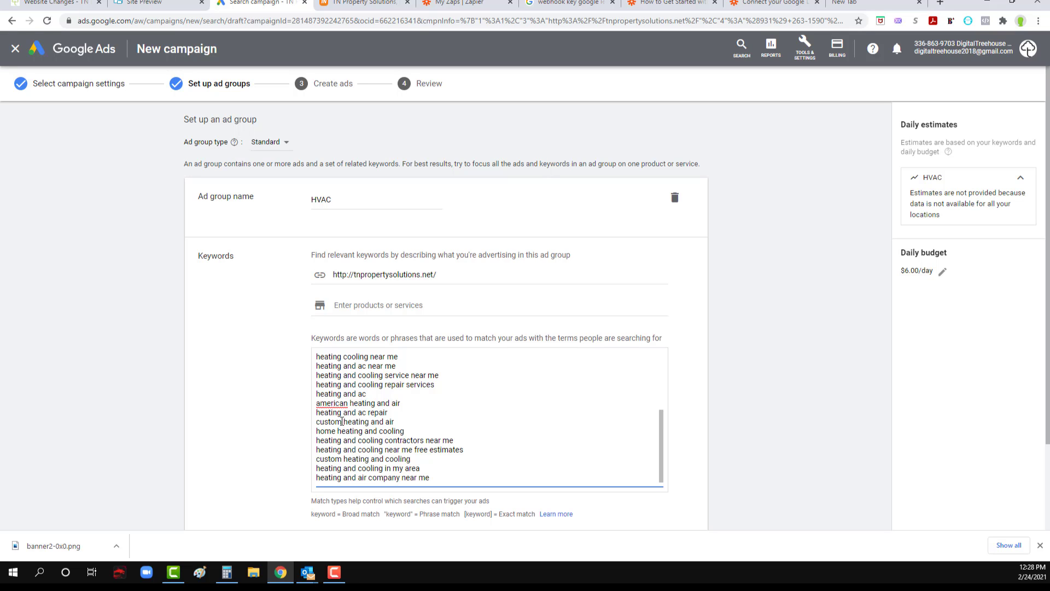
{"action": "scroll", "coordinate": [340, 427], "scroll_direction": "down", "scroll_amount": 1}
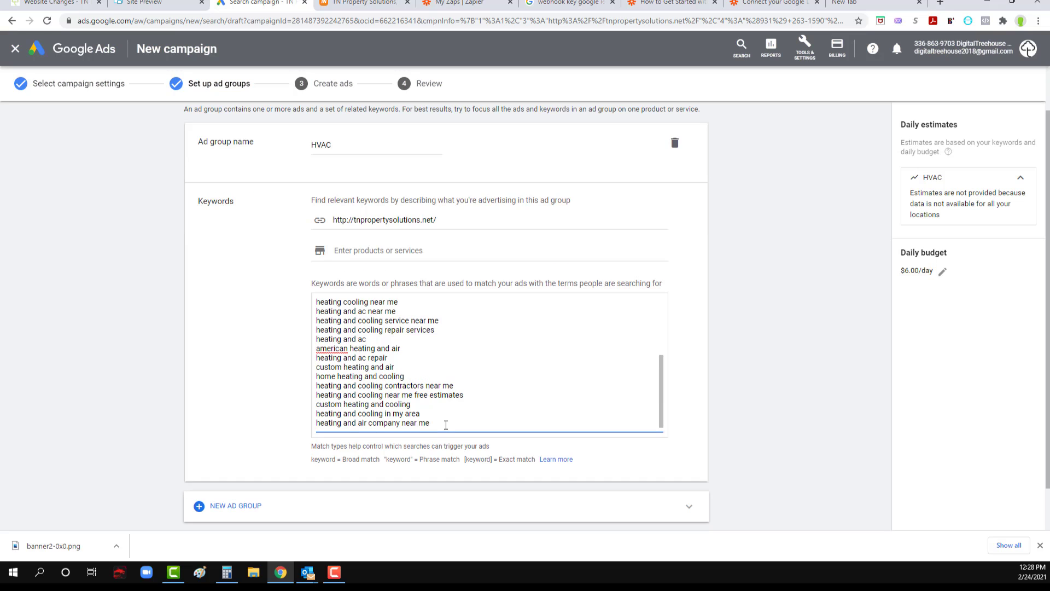
{"action": "key", "text": "Return"}
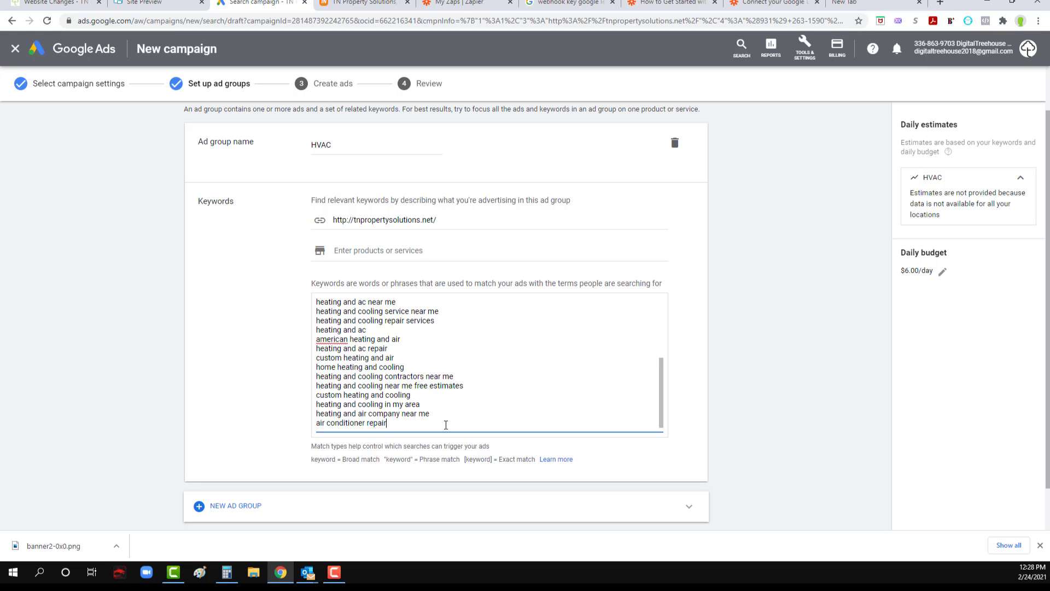
{"action": "type", "text": "air conditioner repair"}
Step: Add "ac repair" to the keyword list and remove it again along with the unfinished line below it
{"action": "key", "text": "Return"}
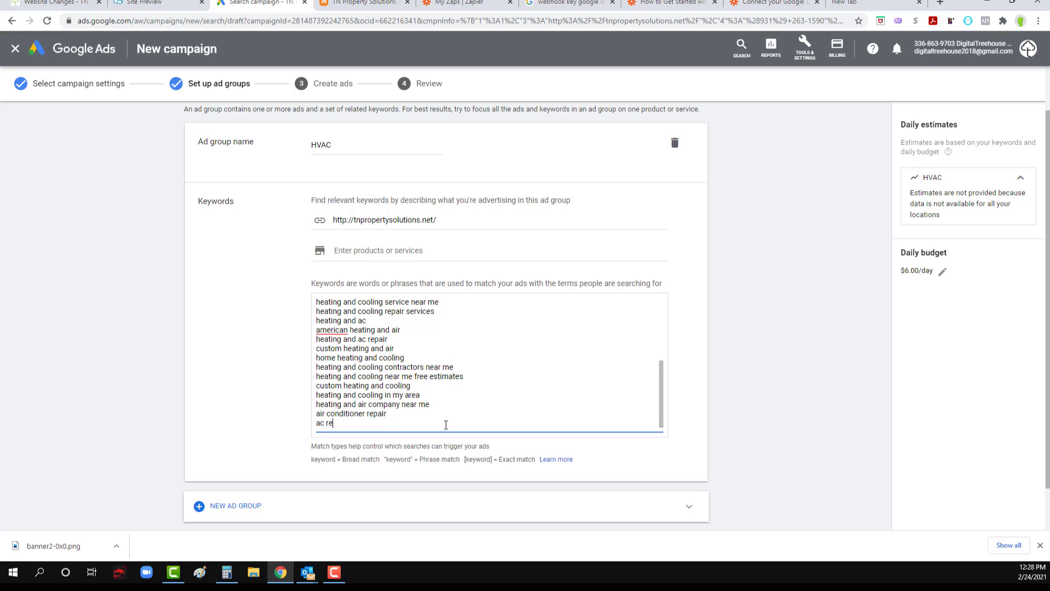
{"action": "key", "text": "Return"}
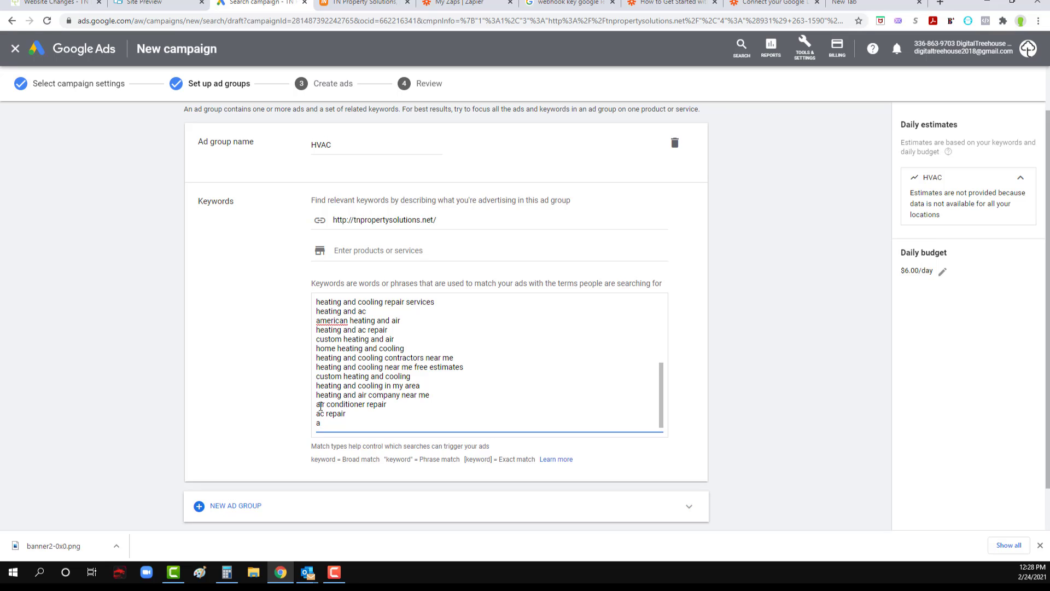
{"action": "triple_click", "coordinate": [338, 415]}
{"action": "key", "text": "BackSpace"}
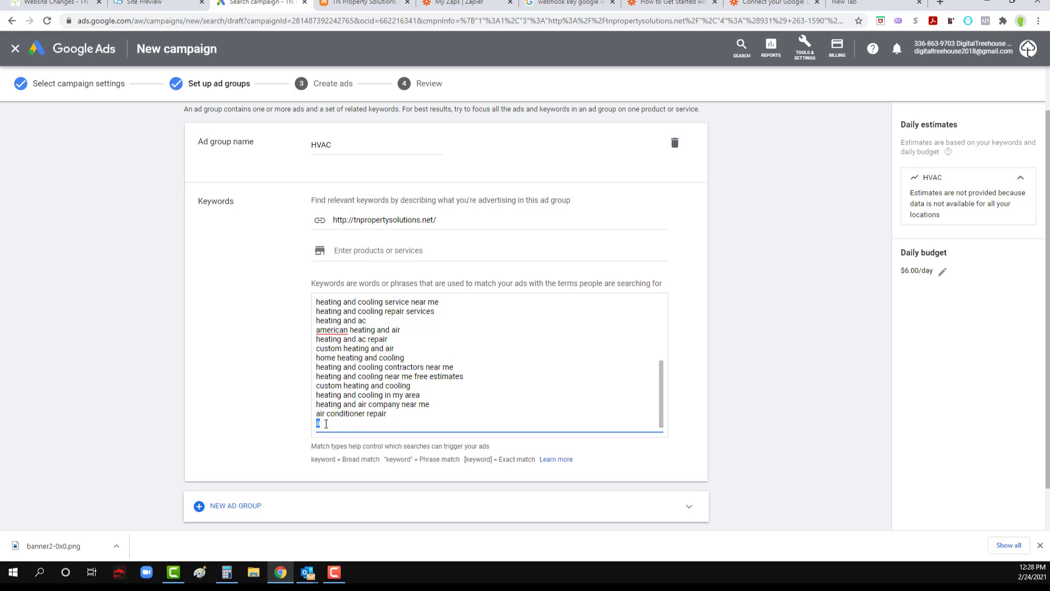
{"action": "key", "text": "BackSpace"}
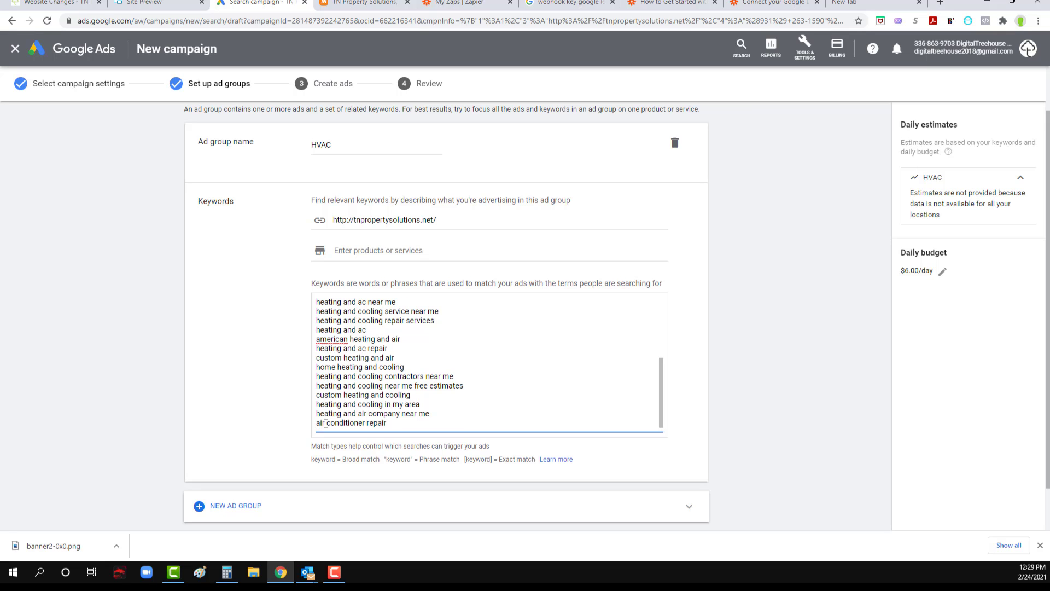
Step: Add the keywords "HVAC repairman", "home air conditioner repair" and "home heating repair" to the end of the HVAC ad group's list
{"action": "scroll", "coordinate": [325, 417], "scroll_direction": "up", "scroll_amount": 3}
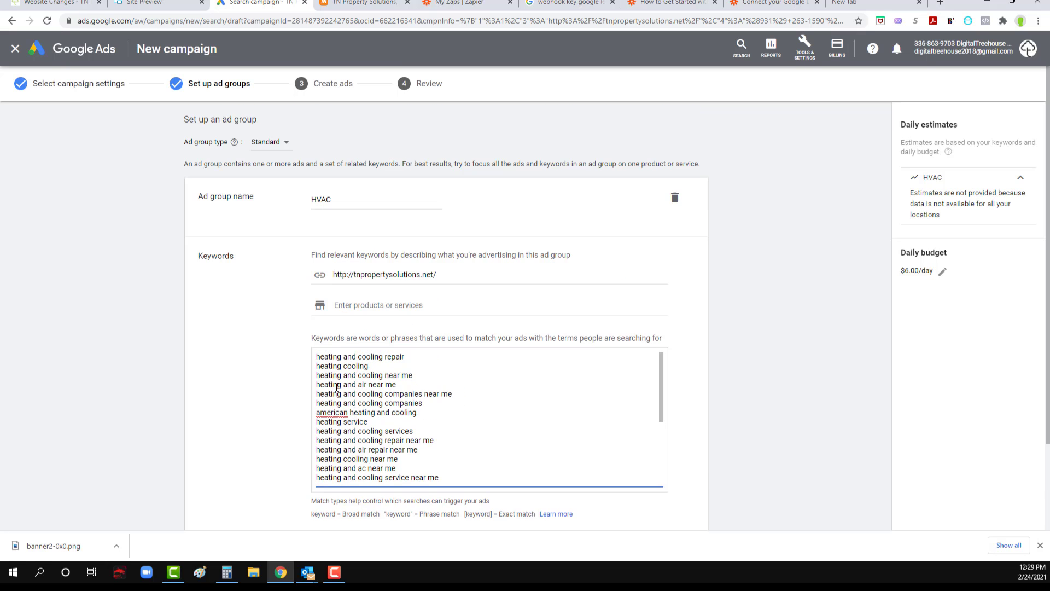
{"action": "scroll", "coordinate": [353, 411], "scroll_direction": "down", "scroll_amount": 5}
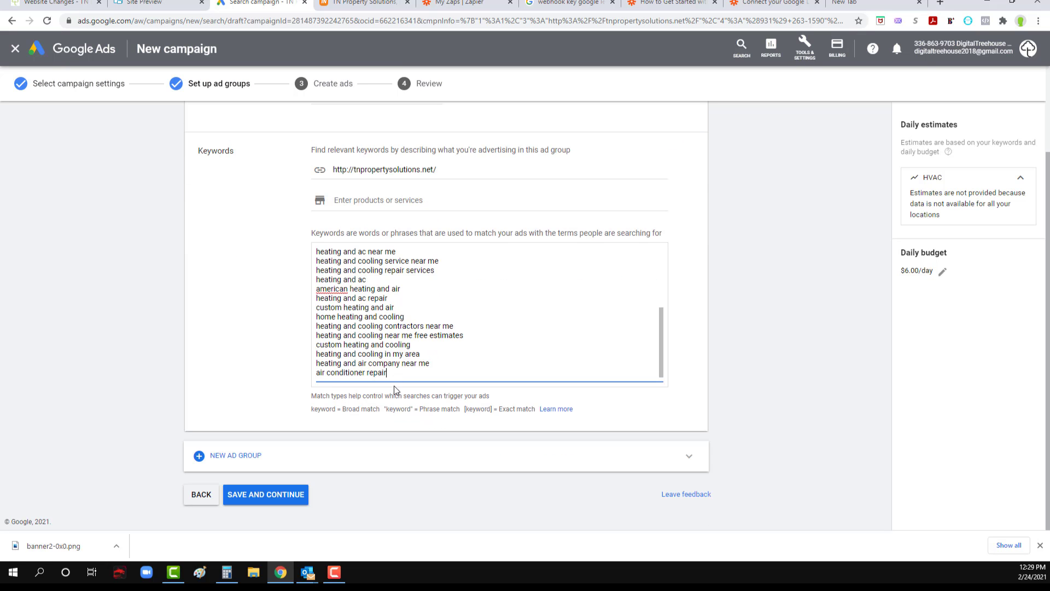
{"action": "key", "text": "Return"}
{"action": "type", "text": "HVAC"}
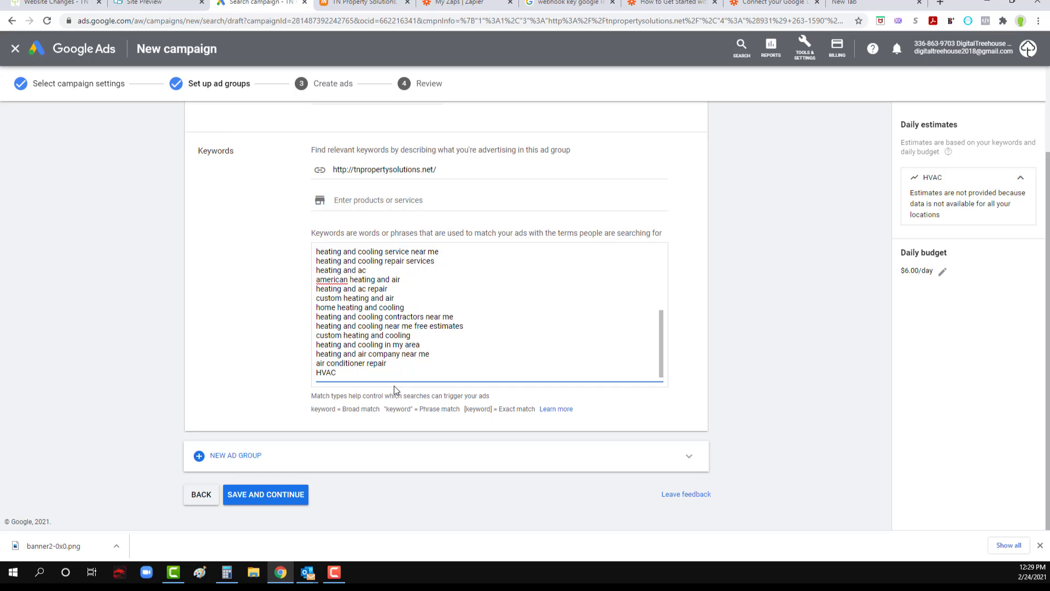
{"action": "type", "text": " repairman"}
{"action": "key", "text": "Return"}
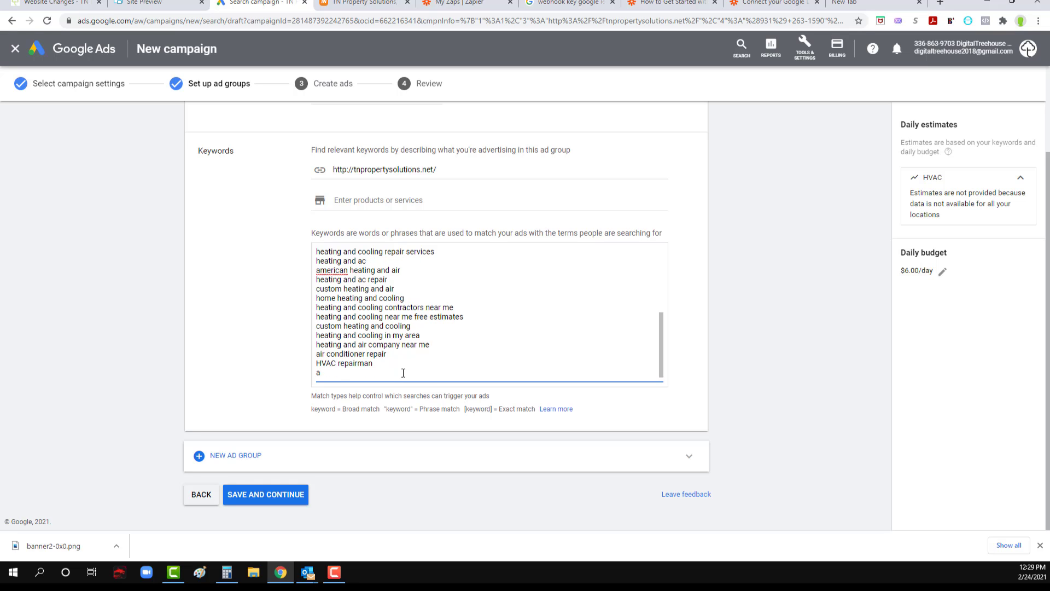
{"action": "type", "text": "home air conditioner repair"}
{"action": "key", "text": "Return"}
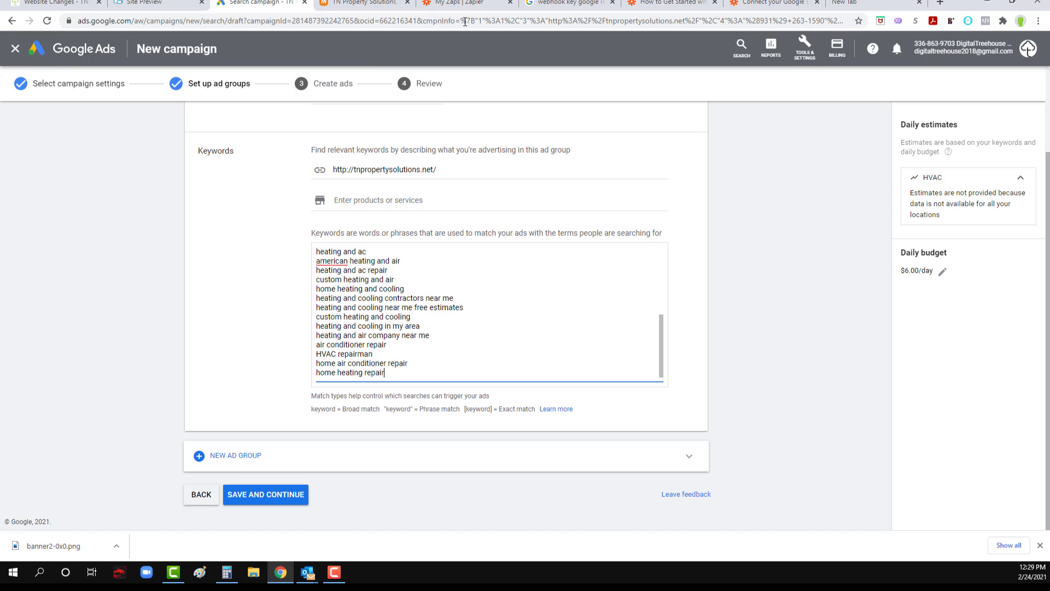
Step: Switch to the browser page showing Zapier, load spyfu.com there and search it for "heating and air repair"
{"action": "left_click", "coordinate": [378, 3]}
{"action": "left_click", "coordinate": [468, 4]}
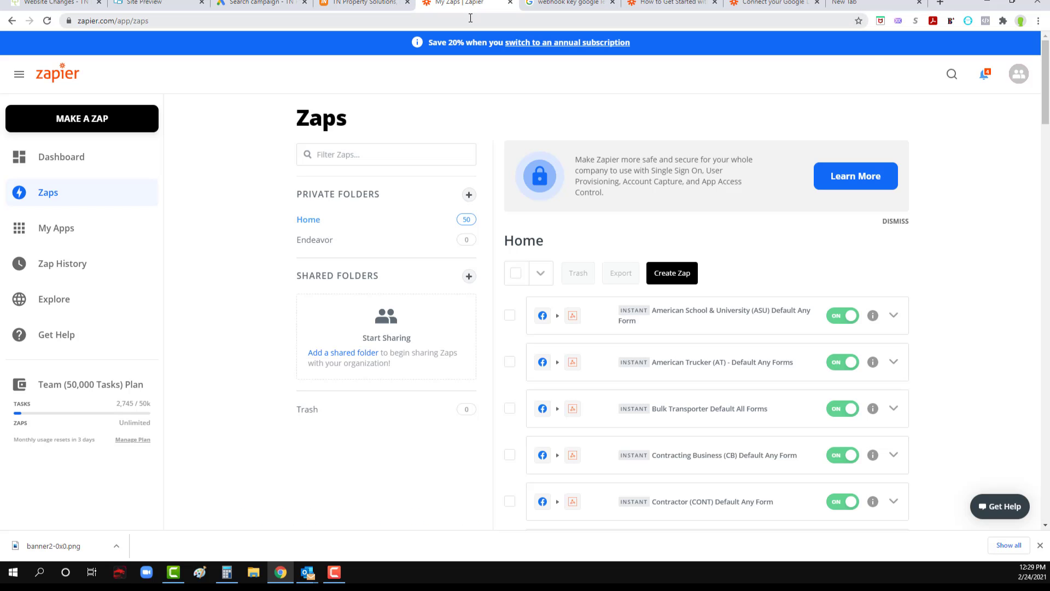
{"action": "left_click", "coordinate": [470, 18]}
{"action": "type", "text": "spyfu."}
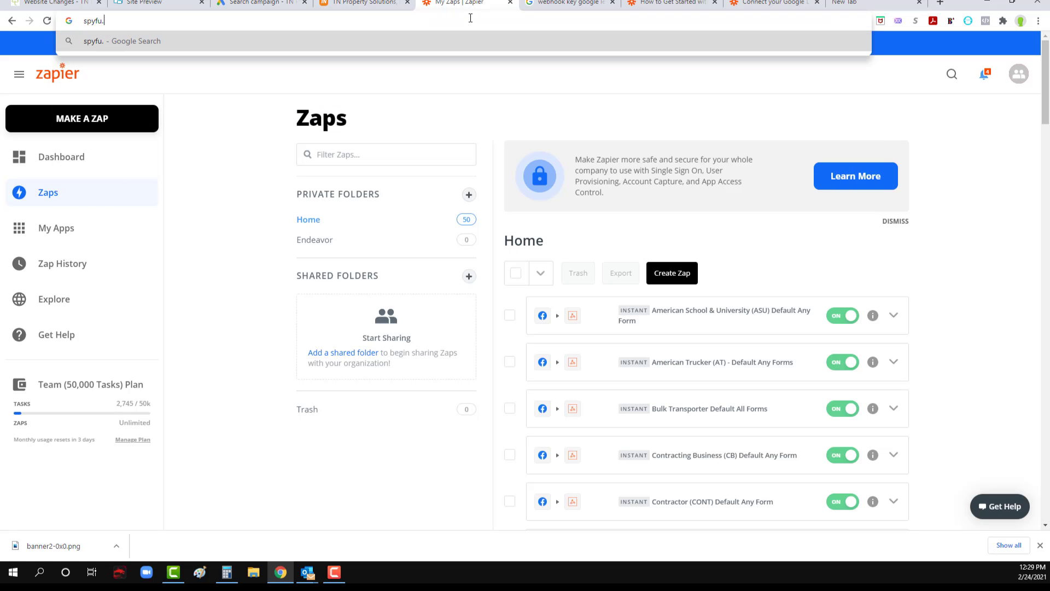
{"action": "type", "text": "com"}
{"action": "key", "text": "Return"}
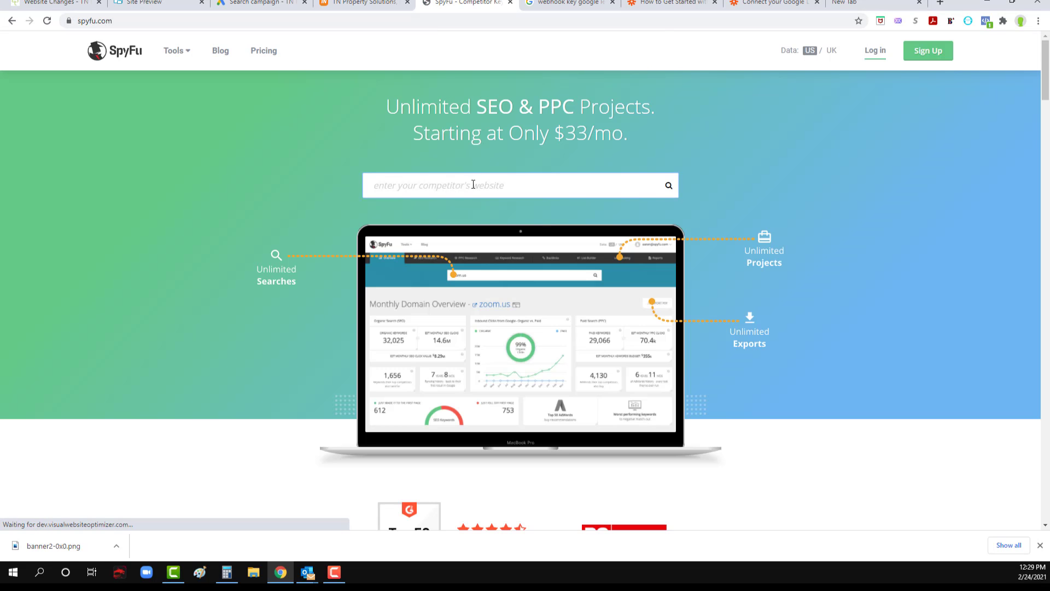
{"action": "type", "text": "heati"}
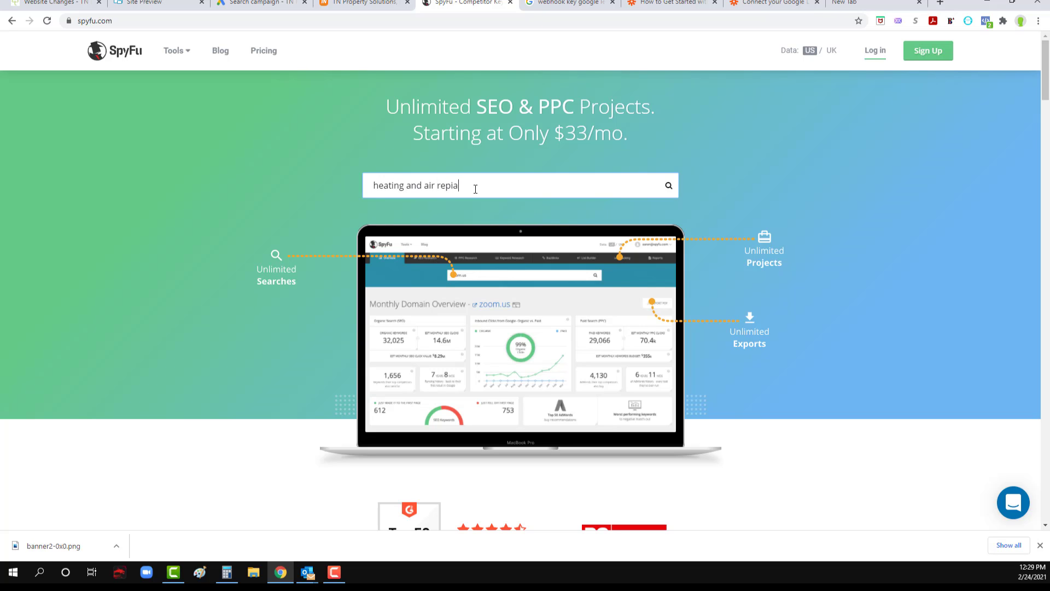
{"action": "type", "text": "ng and air repair"}
{"action": "key", "text": "Return"}
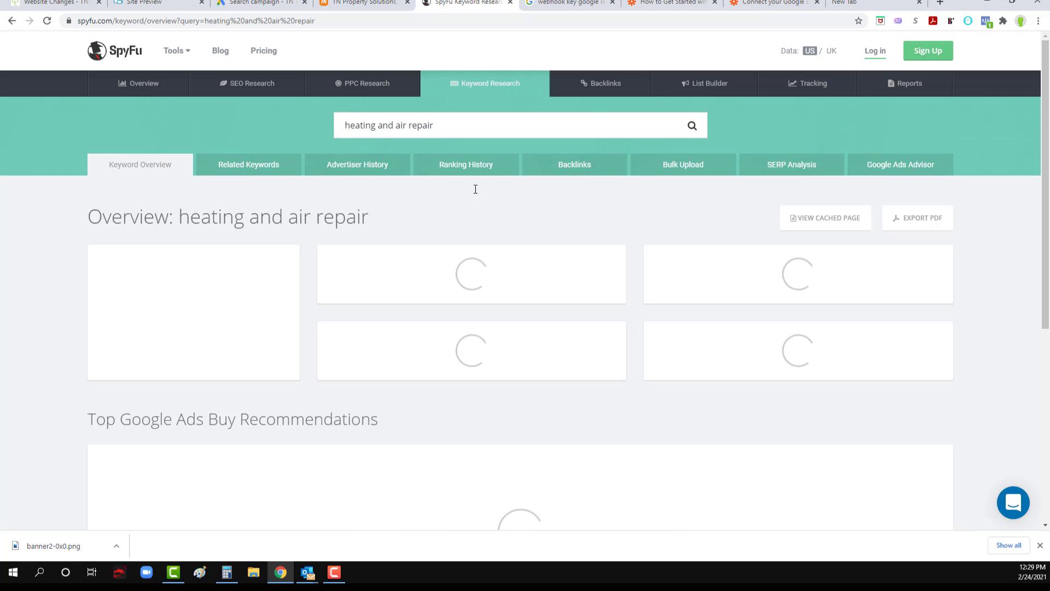
Step: Examine the similar keywords for the search and highlight "heating and air conditioning repair near me"
{"action": "scroll", "coordinate": [340, 304], "scroll_direction": "down", "scroll_amount": 1}
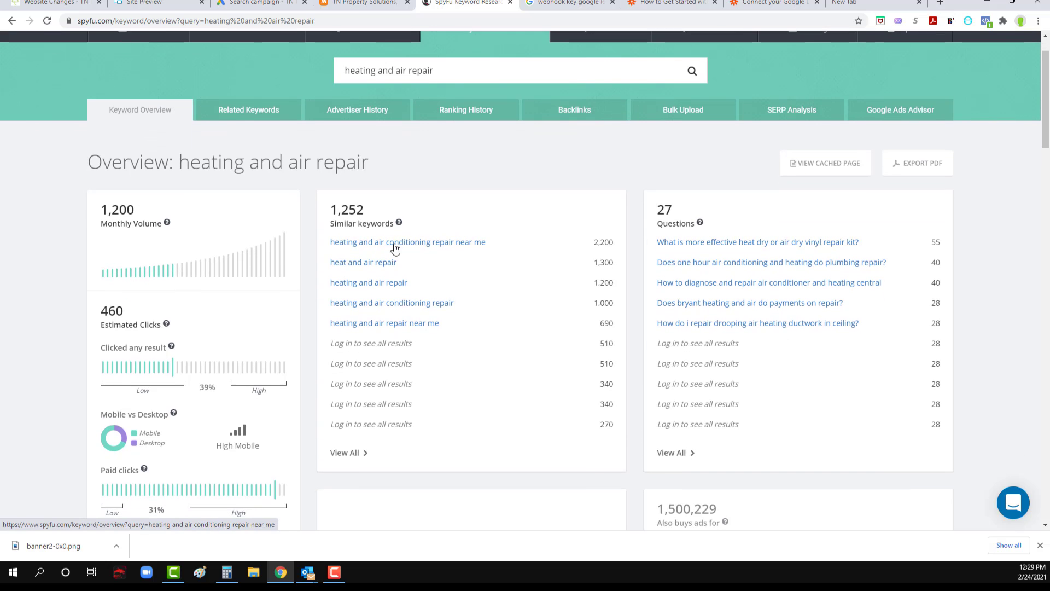
{"action": "left_click_drag", "start_coordinate": [295, 248], "coordinate": [487, 244]}
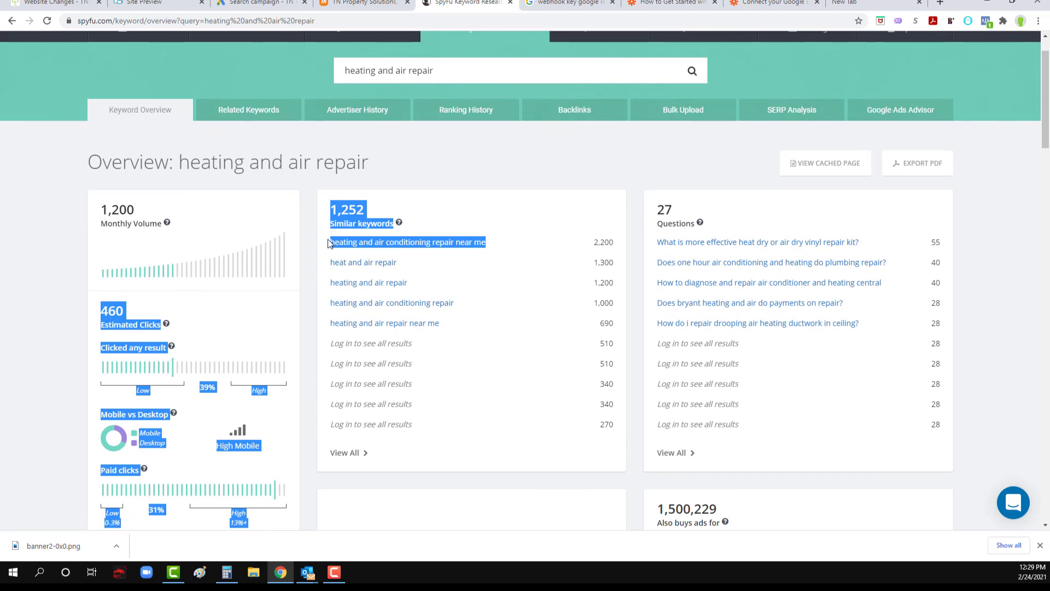
{"action": "left_click", "coordinate": [494, 241]}
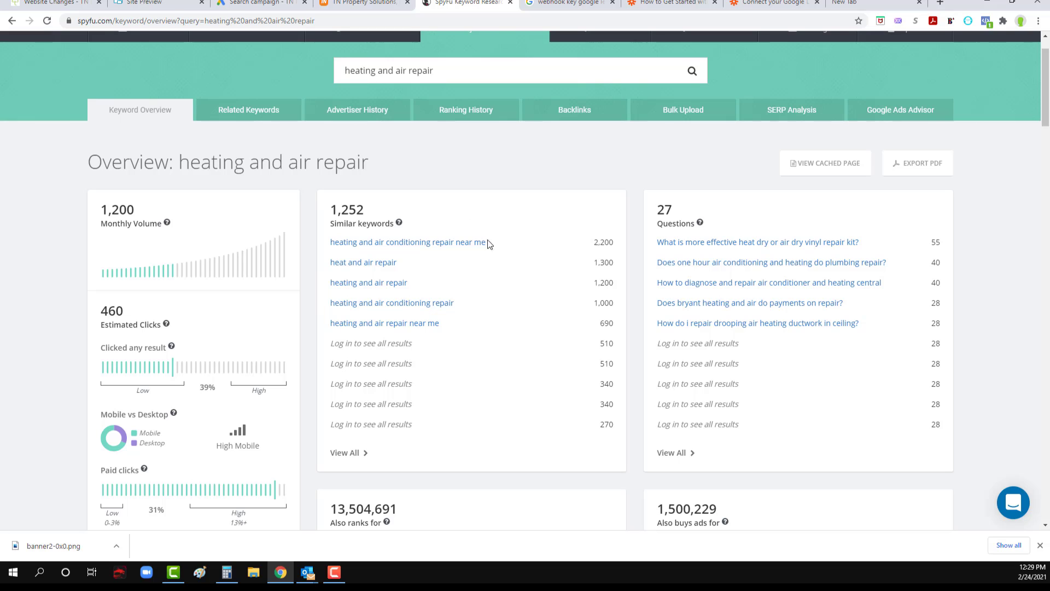
{"action": "left_click_drag", "start_coordinate": [494, 243], "coordinate": [339, 247]}
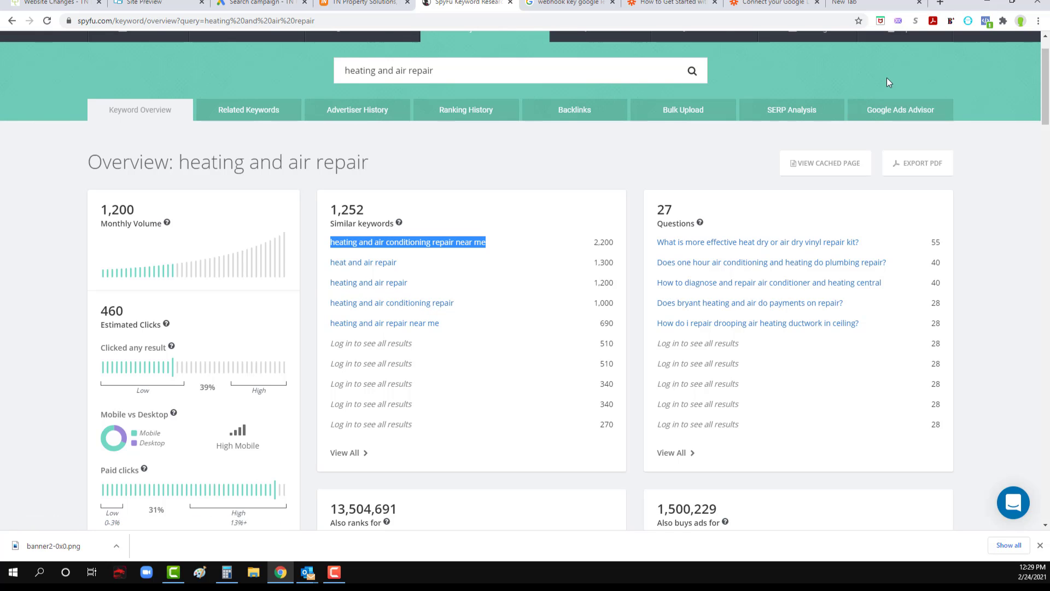
Step: Log in to the SpyFu account to access the full keyword results
{"action": "scroll", "coordinate": [887, 78], "scroll_direction": "up", "scroll_amount": 1}
{"action": "left_click", "coordinate": [874, 52]}
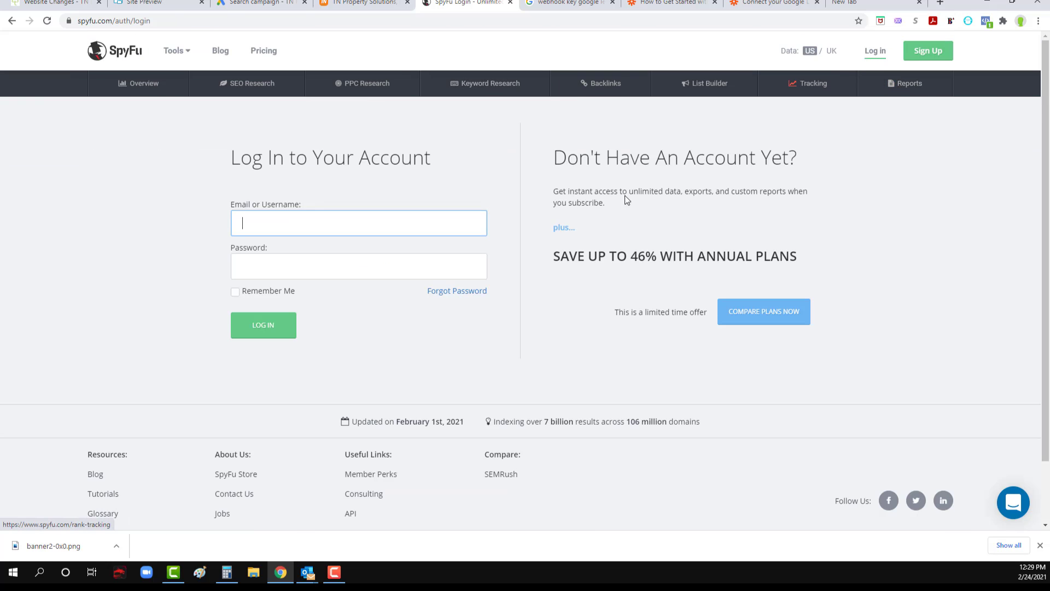
{"action": "left_click", "coordinate": [277, 325]}
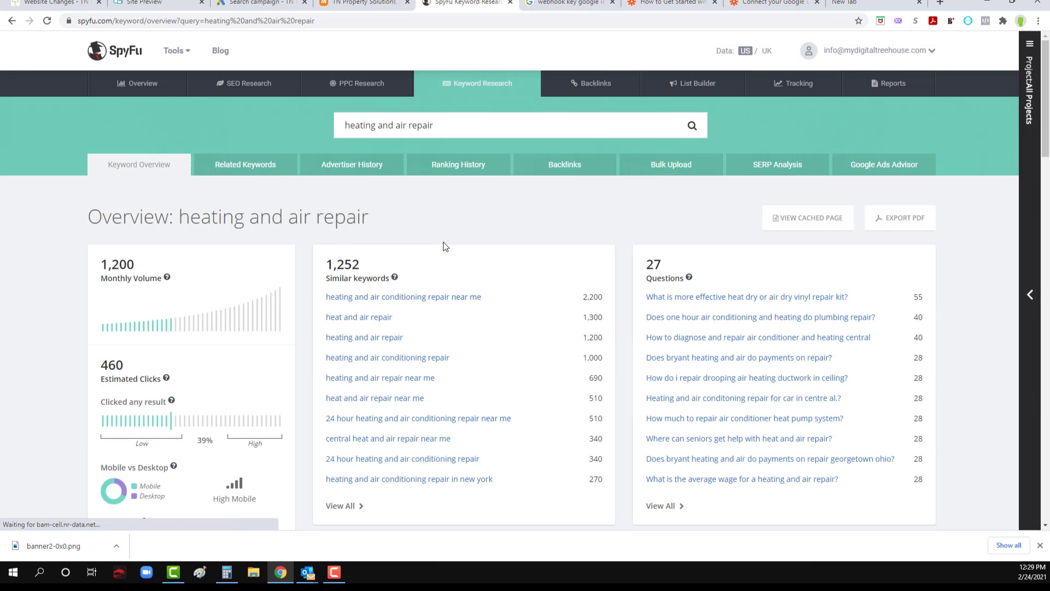
Step: Open the complete list of similar keywords for "heating and air repair" and look through it
{"action": "scroll", "coordinate": [445, 369], "scroll_direction": "down", "scroll_amount": 2}
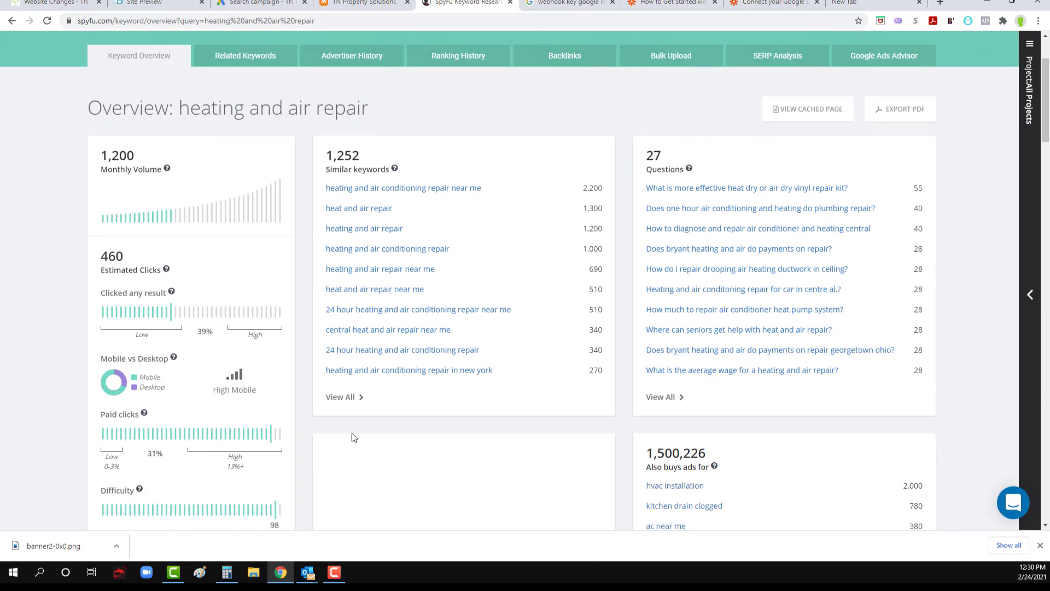
{"action": "left_click", "coordinate": [348, 397]}
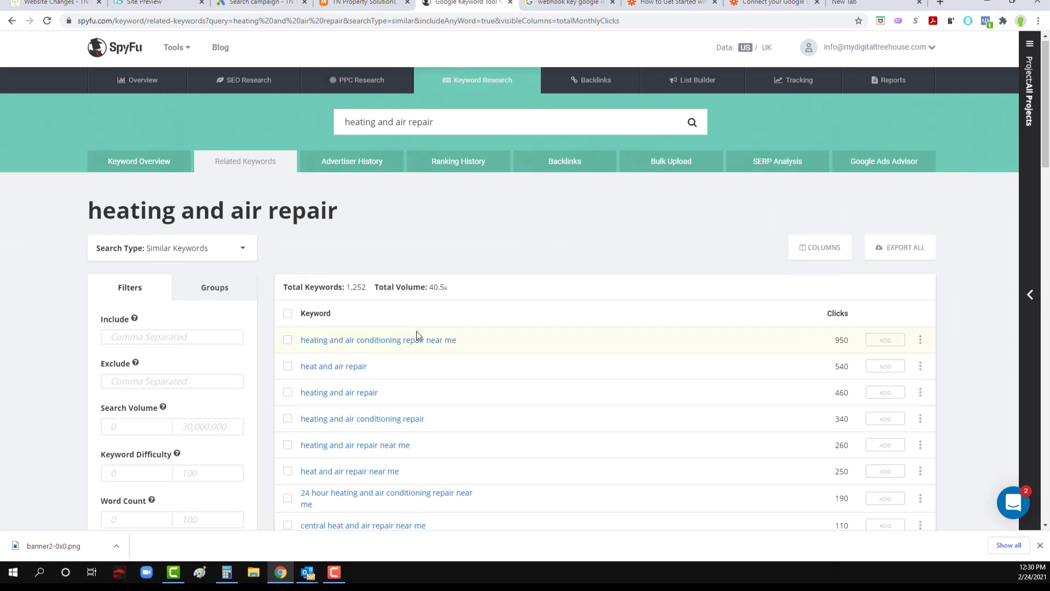
{"action": "scroll", "coordinate": [417, 334], "scroll_direction": "down", "scroll_amount": 1}
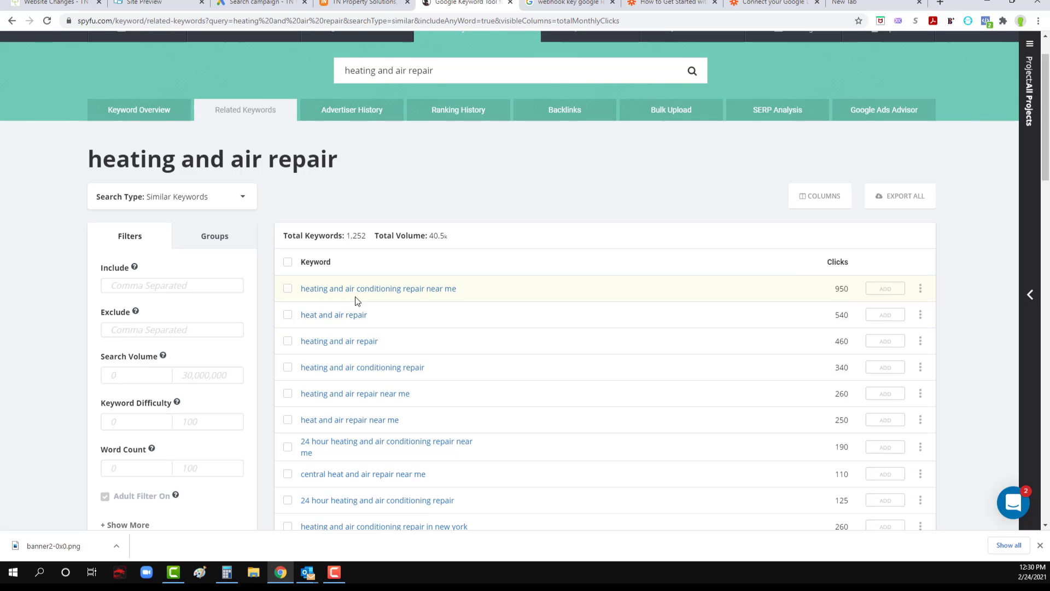
{"action": "scroll", "coordinate": [364, 316], "scroll_direction": "down", "scroll_amount": 3}
{"action": "scroll", "coordinate": [364, 317], "scroll_direction": "down", "scroll_amount": 4}
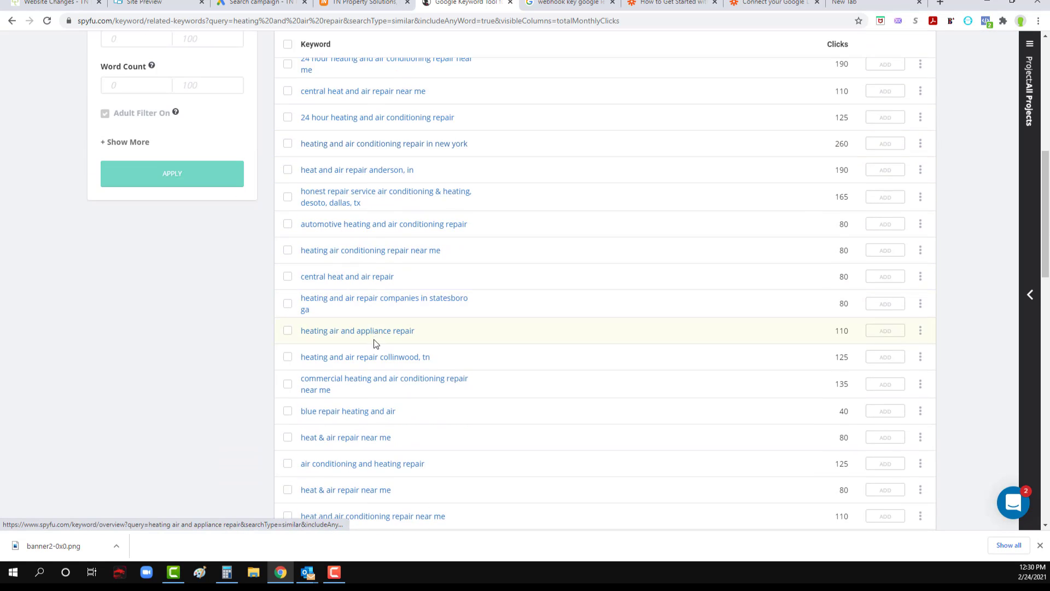
Step: Select all the listed similar keywords and export the selection as a CSV file
{"action": "scroll", "coordinate": [380, 357], "scroll_direction": "up", "scroll_amount": 8}
{"action": "left_click", "coordinate": [287, 316]}
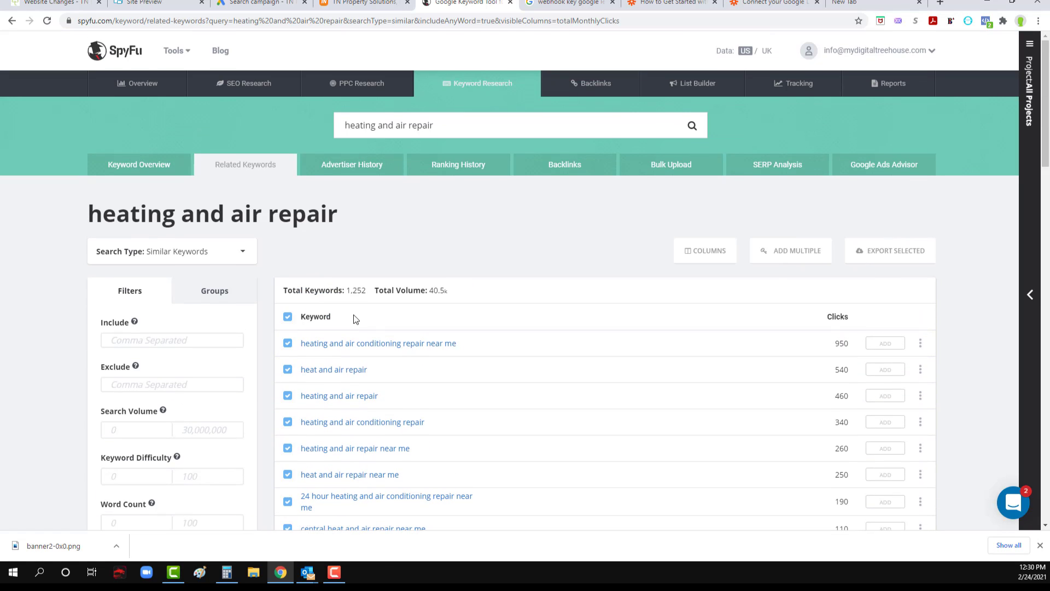
{"action": "left_click", "coordinate": [896, 255]}
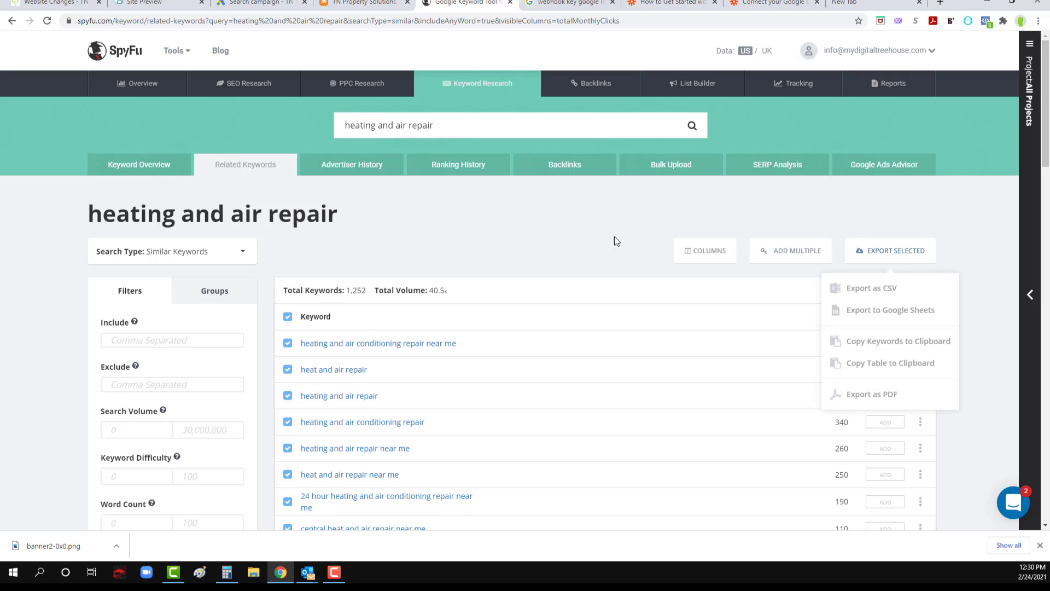
{"action": "left_click", "coordinate": [860, 289]}
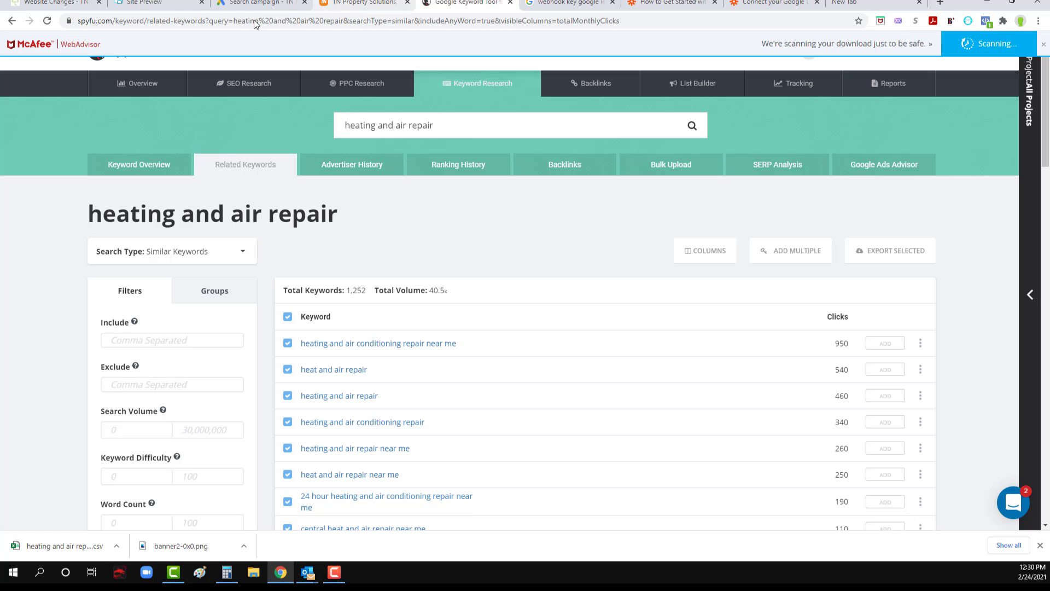
Step: Open the exported "heating and air repair" CSV file in Excel and look over its keyword data
{"action": "left_click", "coordinate": [69, 547]}
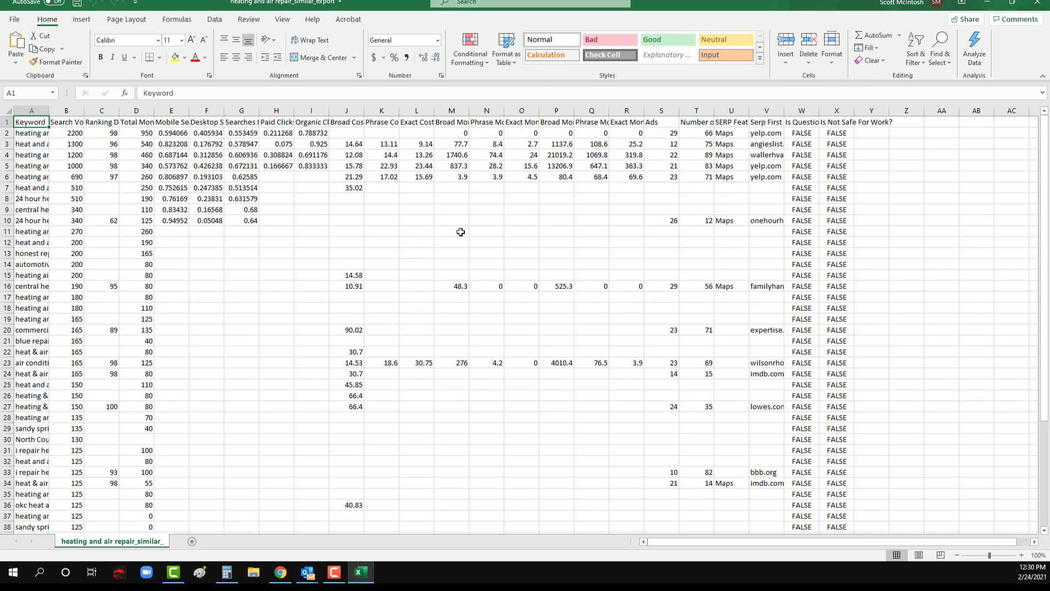
{"action": "scroll", "coordinate": [460, 244], "scroll_direction": "down", "scroll_amount": 9}
{"action": "scroll", "coordinate": [433, 268], "scroll_direction": "up", "scroll_amount": 5}
{"action": "scroll", "coordinate": [433, 269], "scroll_direction": "up", "scroll_amount": 4}
Step: Format the entire exported keyword range, including its header row, as a table with a light style with a green header
{"action": "left_click_drag", "start_coordinate": [27, 122], "coordinate": [872, 514]}
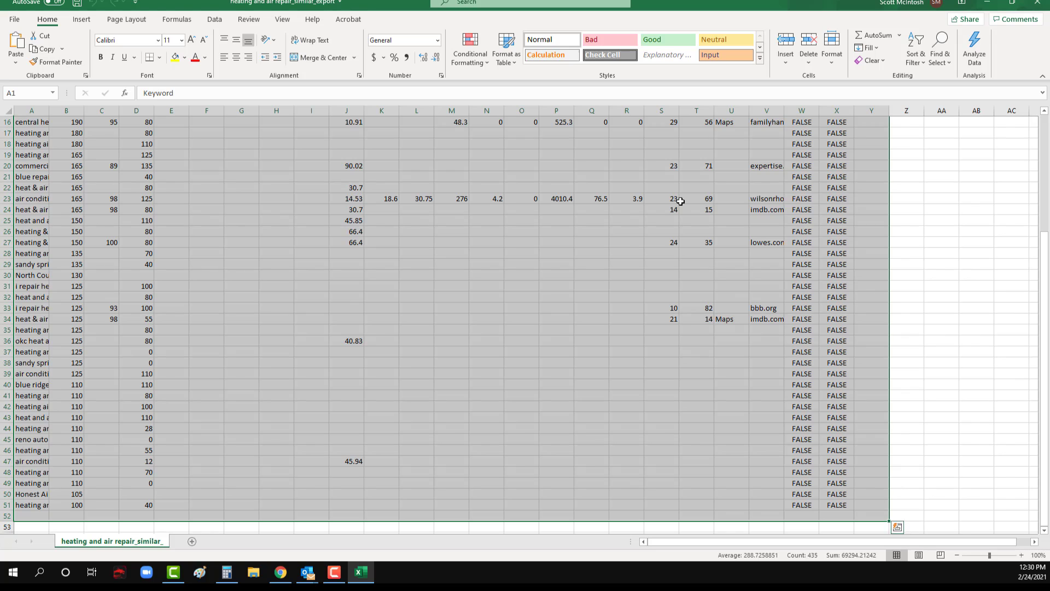
{"action": "left_click", "coordinate": [503, 59]}
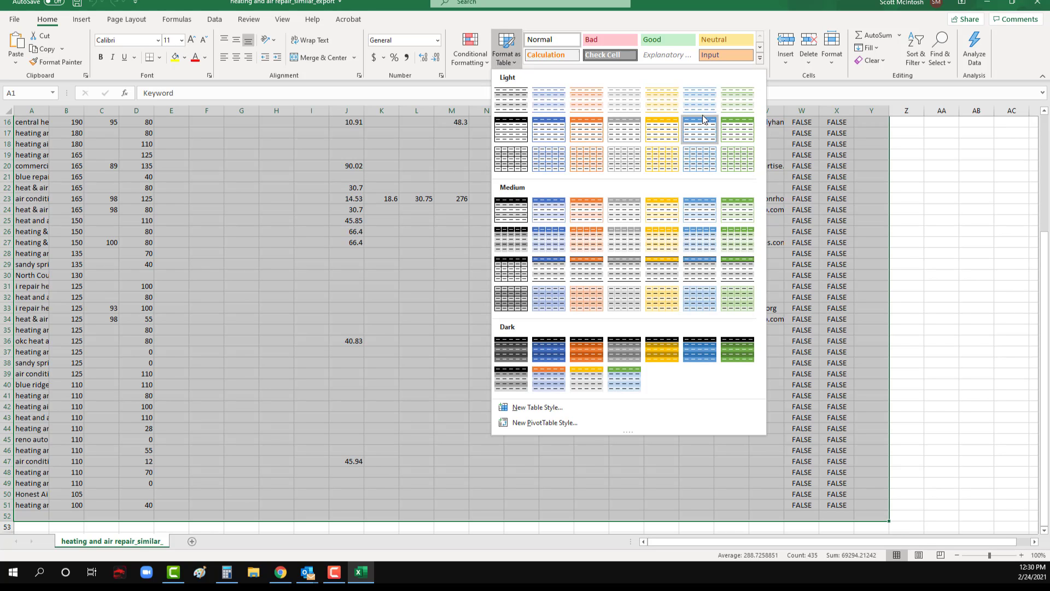
{"action": "left_click", "coordinate": [736, 129]}
{"action": "left_click", "coordinate": [517, 298]}
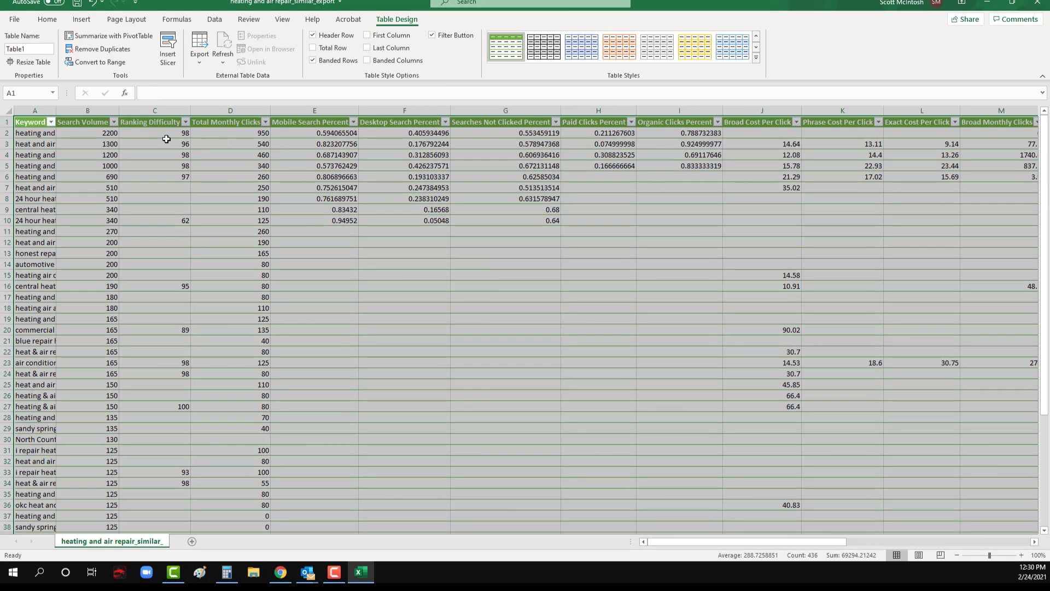
{"action": "left_click", "coordinate": [65, 142]}
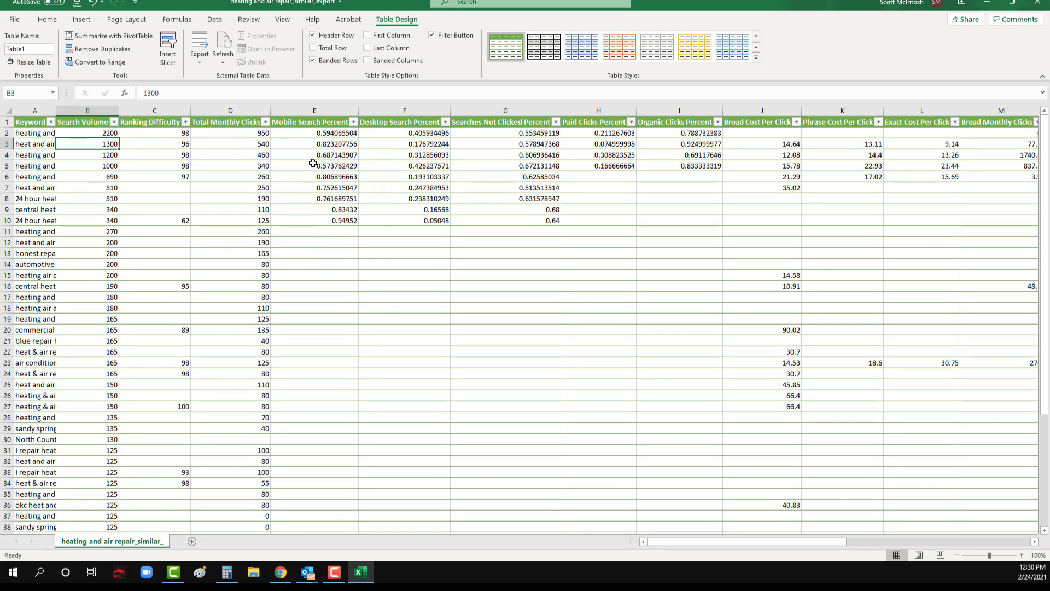
Step: Apply percent formatting to the columns from Mobile Search Percent through Organic Clicks Percent
{"action": "left_click_drag", "start_coordinate": [322, 105], "coordinate": [690, 109]}
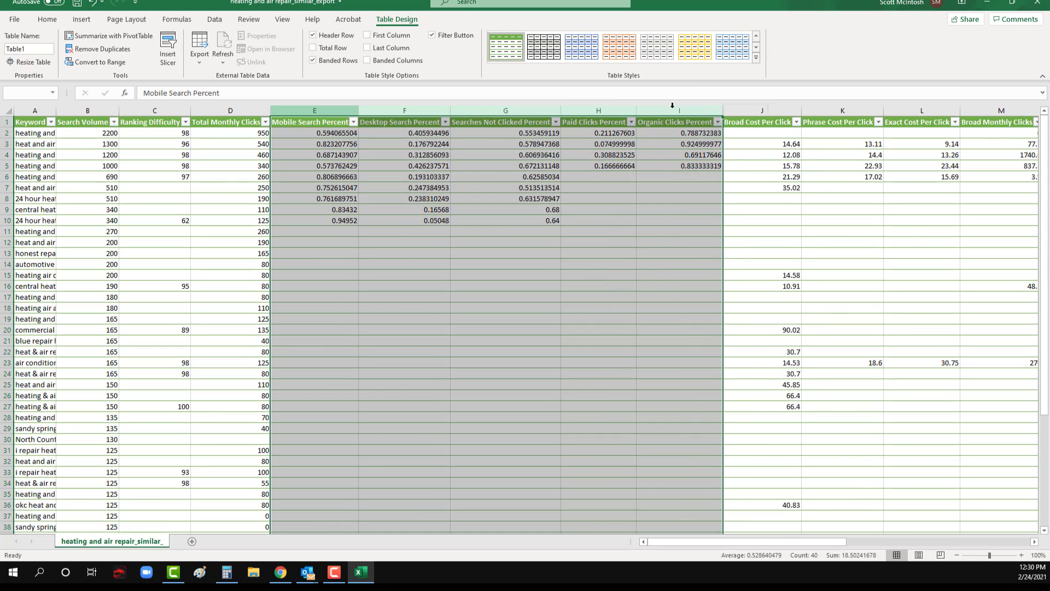
{"action": "left_click", "coordinate": [47, 19]}
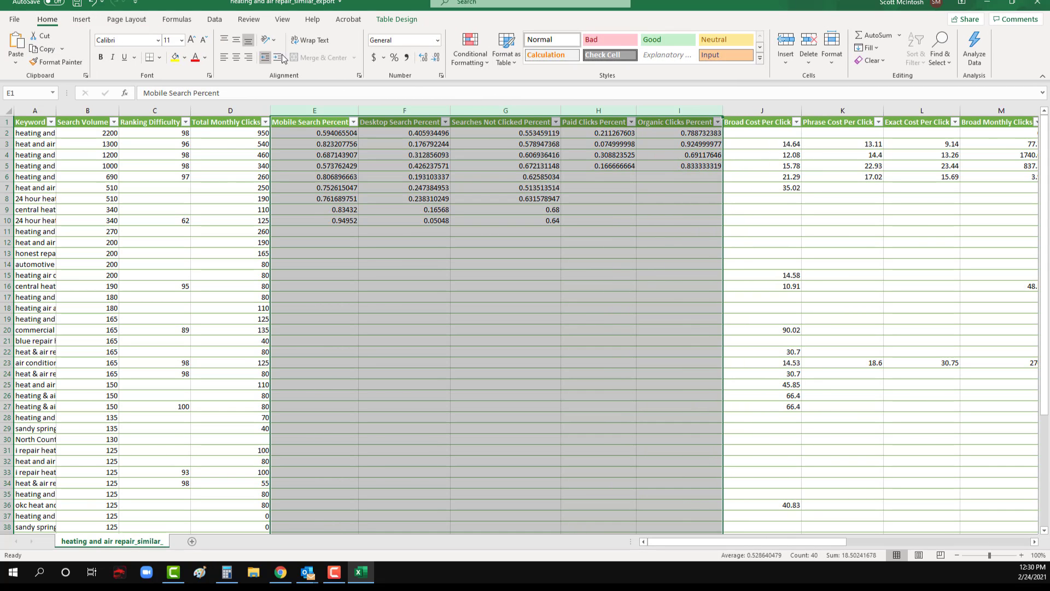
{"action": "left_click", "coordinate": [394, 58]}
{"action": "left_click", "coordinate": [610, 305]}
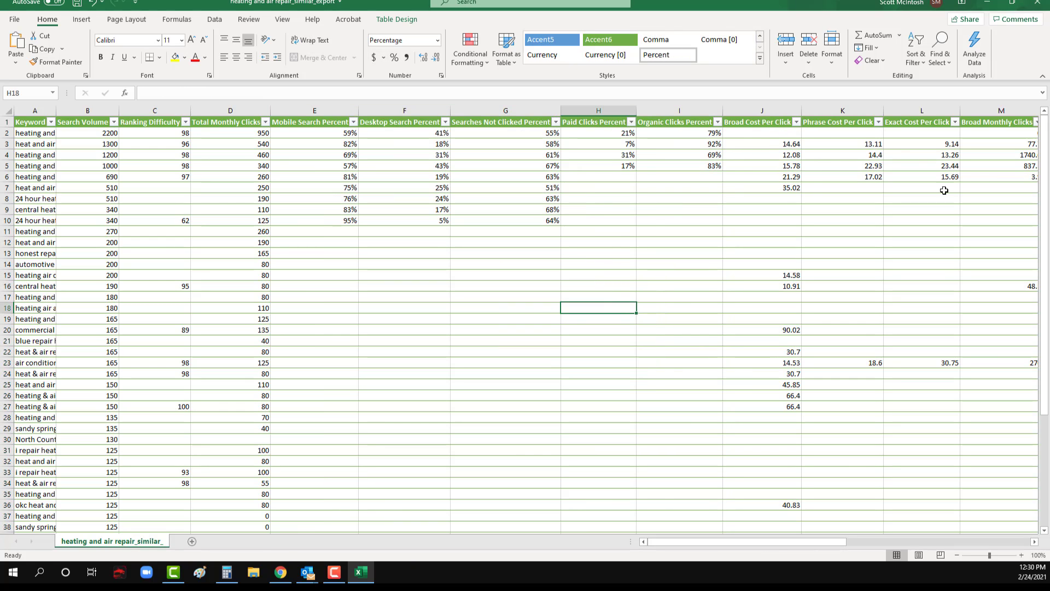
Step: Apply dollar accounting format to cost-per-click cells J3:L7 and the Broad Cost Per Click cells J15:J36
{"action": "mouse_move", "coordinate": [823, 540]}
{"action": "left_mouse_down"}
{"action": "mouse_move", "coordinate": [961, 547]}
{"action": "mouse_move", "coordinate": [820, 544]}
{"action": "left_mouse_up"}
{"action": "mouse_move", "coordinate": [784, 146]}
{"action": "left_mouse_down"}
{"action": "mouse_move", "coordinate": [825, 180]}
{"action": "mouse_move", "coordinate": [920, 188]}
{"action": "left_mouse_up"}
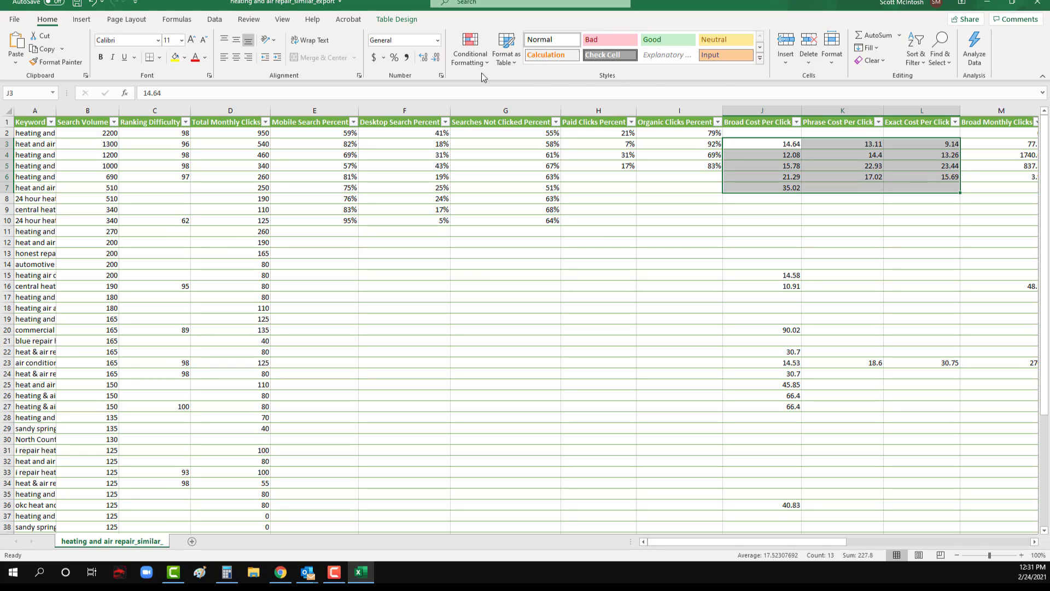
{"action": "left_click", "coordinate": [374, 57]}
{"action": "left_click", "coordinate": [789, 255]}
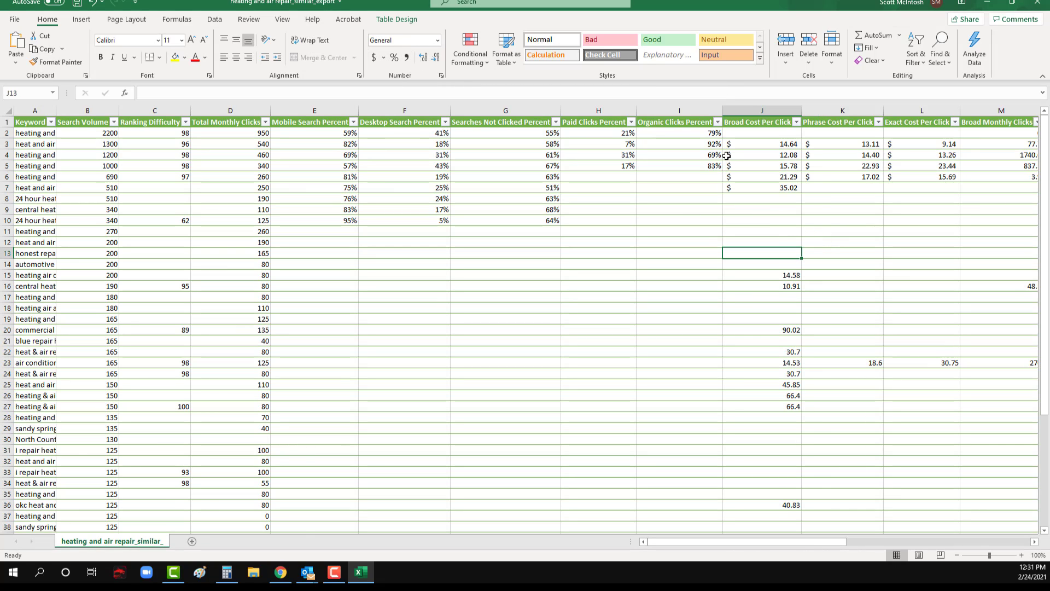
{"action": "left_click", "coordinate": [757, 184]}
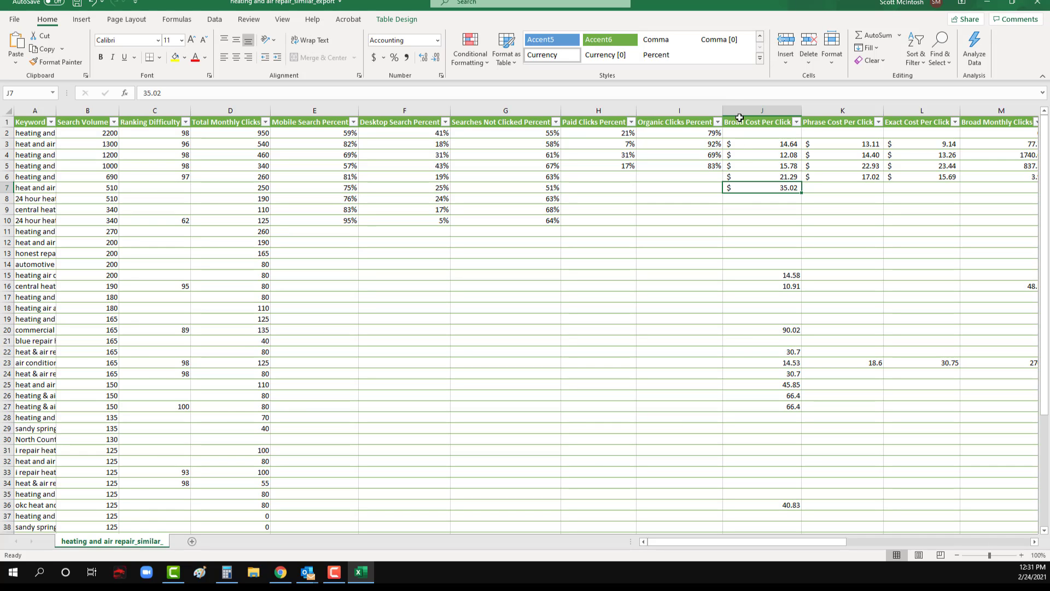
{"action": "left_click", "coordinate": [776, 273]}
{"action": "left_click_drag", "start_coordinate": [789, 341], "coordinate": [792, 504]}
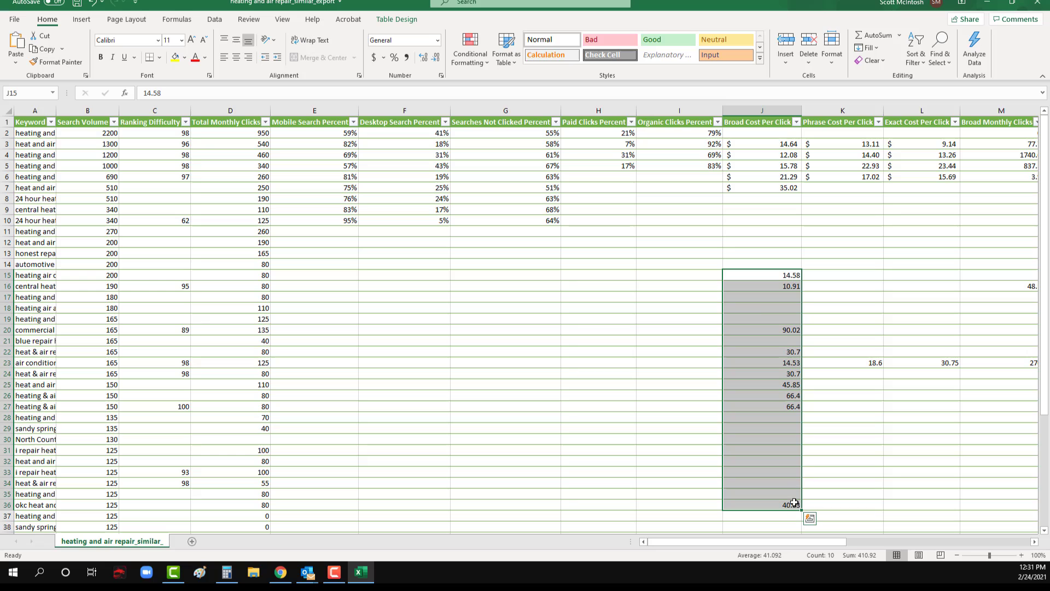
{"action": "left_click", "coordinate": [374, 57]}
{"action": "left_click", "coordinate": [651, 426]}
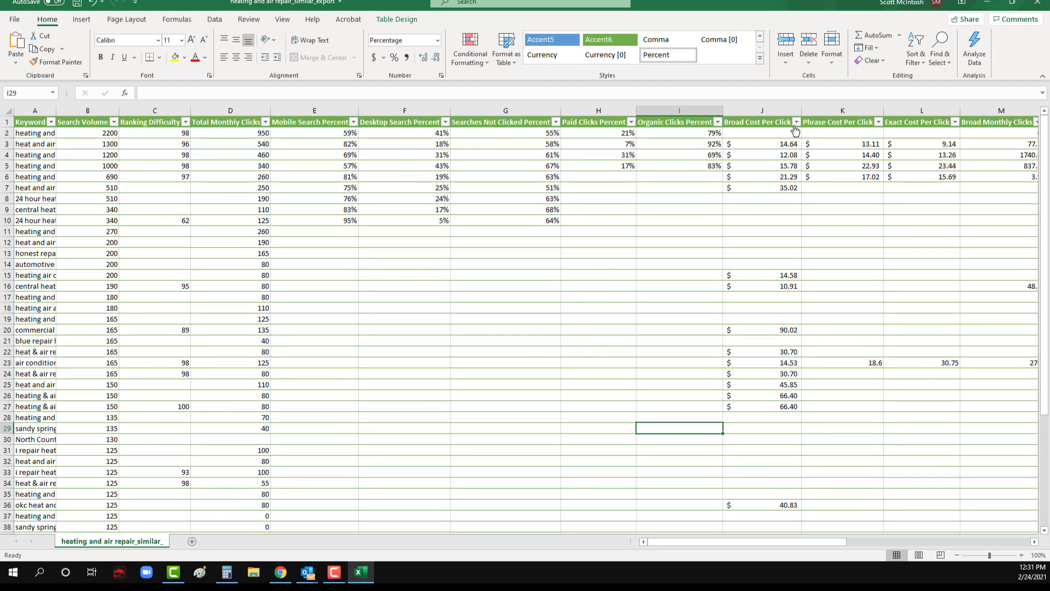
Step: Fit the Keyword column's width to its contents and look through the full keyword list
{"action": "left_click_drag", "start_coordinate": [793, 542], "coordinate": [780, 550]}
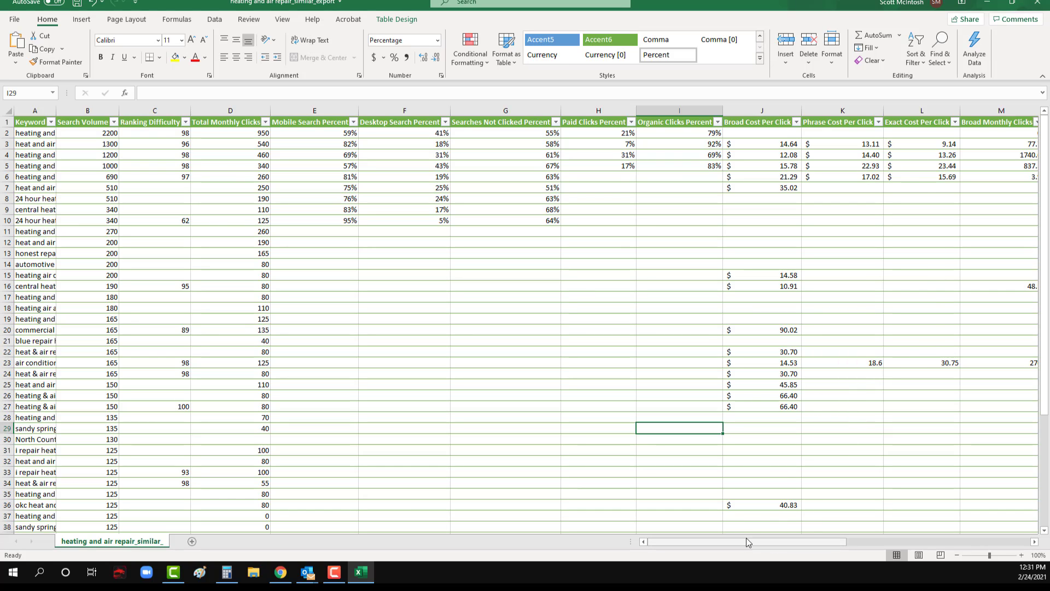
{"action": "left_click_drag", "start_coordinate": [746, 541], "coordinate": [682, 543]}
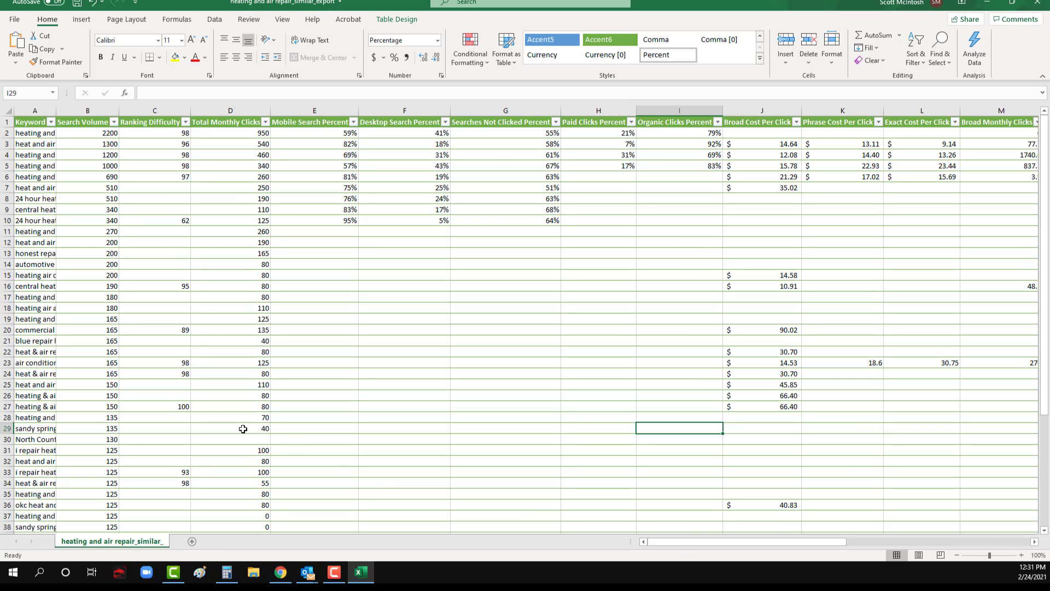
{"action": "double_click", "coordinate": [55, 112]}
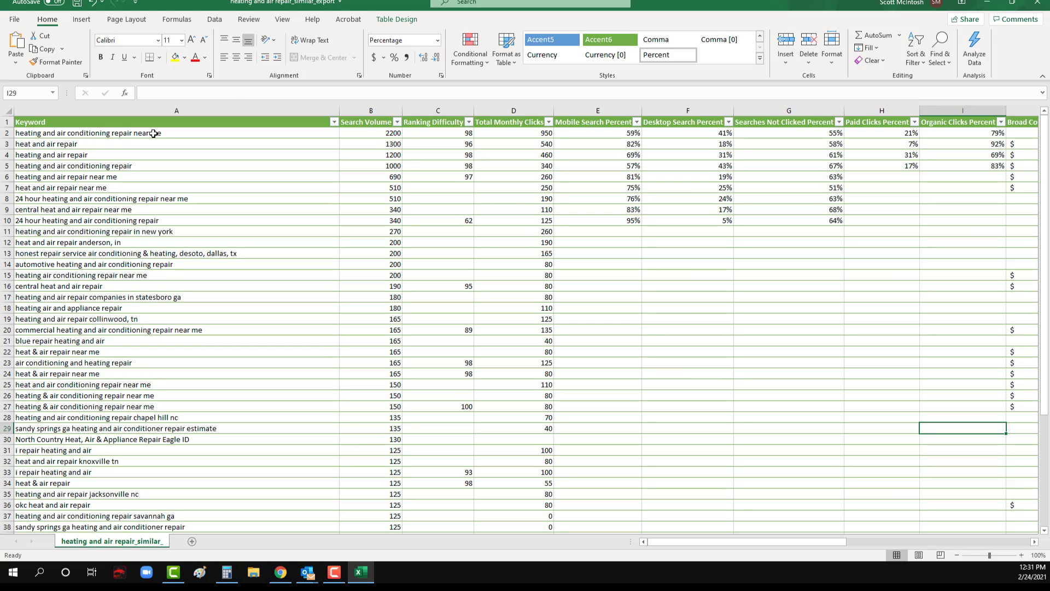
{"action": "left_click_drag", "start_coordinate": [153, 133], "coordinate": [159, 496]}
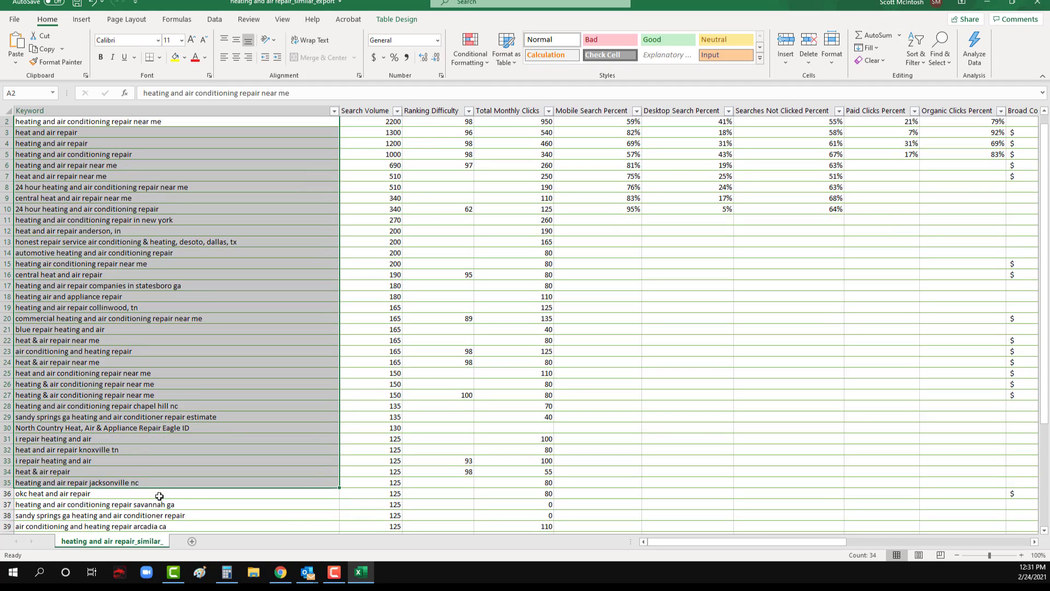
{"action": "scroll", "coordinate": [116, 405], "scroll_direction": "down", "scroll_amount": 2}
{"action": "scroll", "coordinate": [116, 403], "scroll_direction": "up", "scroll_amount": 2}
{"action": "left_click", "coordinate": [116, 398]}
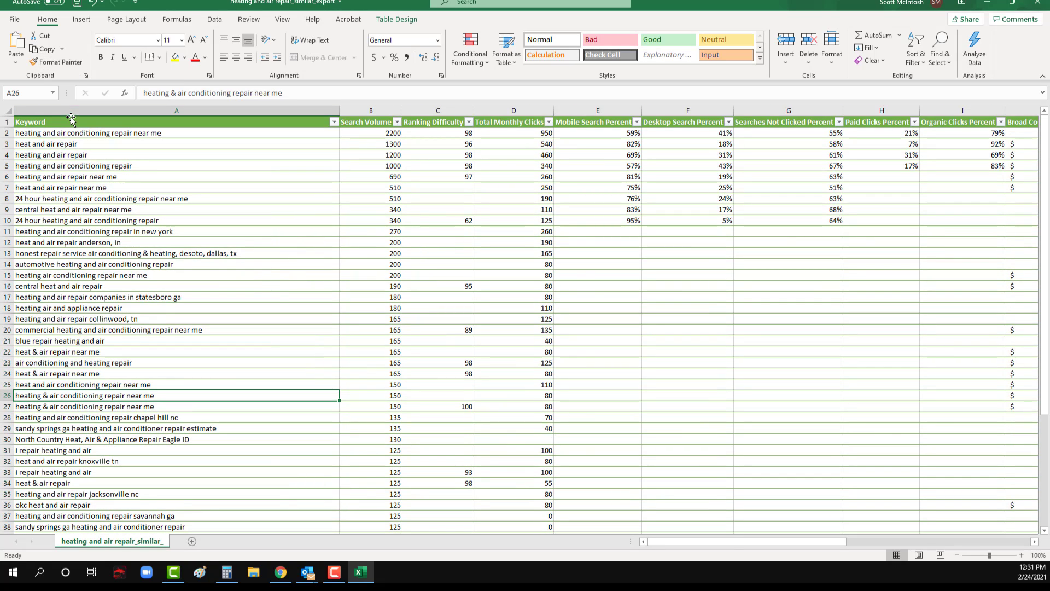
Step: Delete rows 11 to 13, containing the New York, Anderson and DeSoto/Dallas location keywords
{"action": "left_click_drag", "start_coordinate": [71, 133], "coordinate": [71, 234]}
{"action": "left_click", "coordinate": [31, 236]}
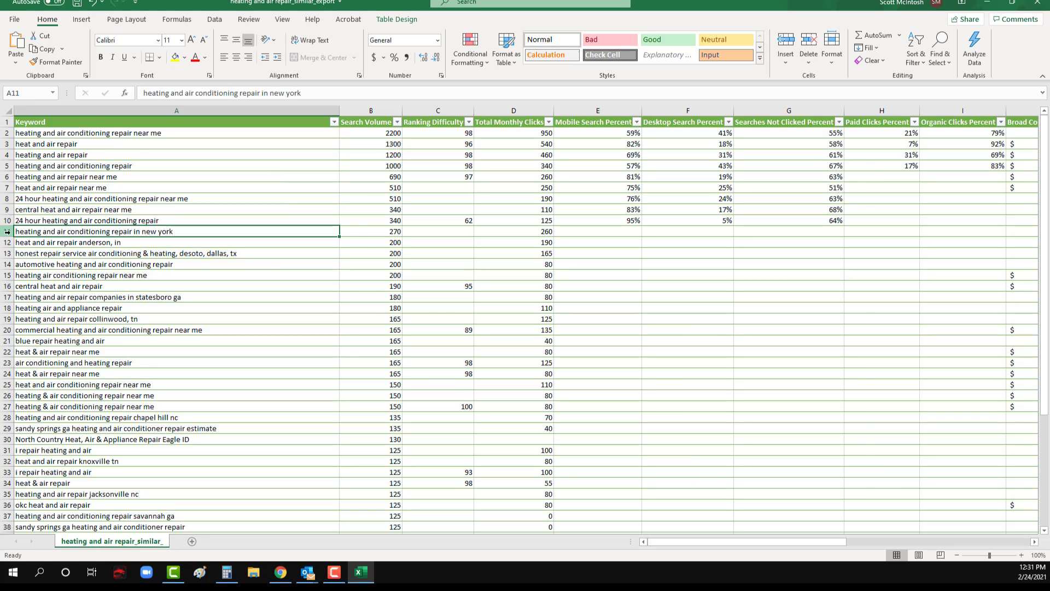
{"action": "left_click_drag", "start_coordinate": [8, 231], "coordinate": [10, 255]}
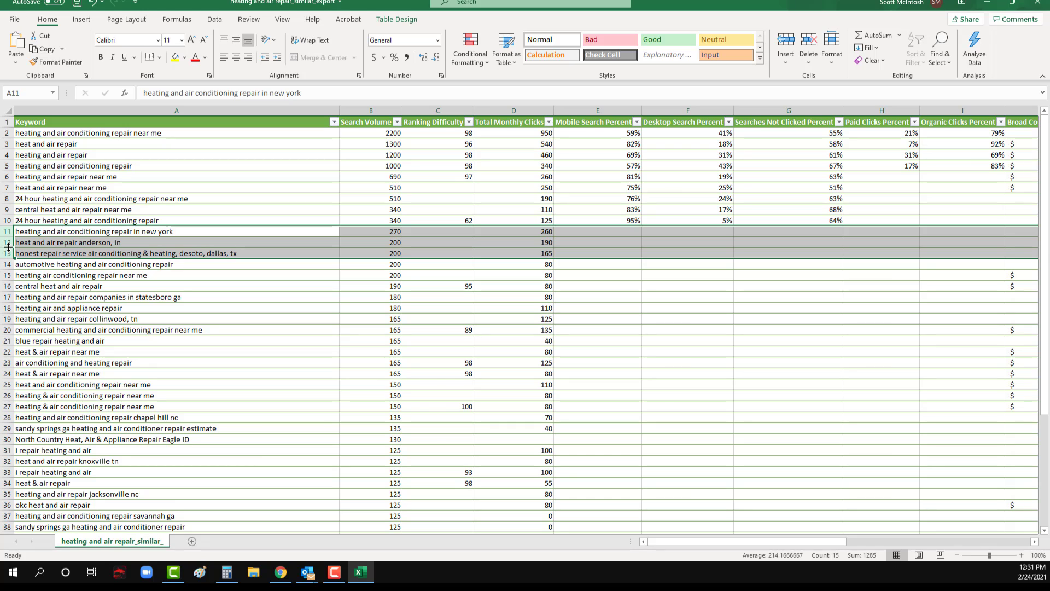
{"action": "right_click", "coordinate": [8, 245]}
{"action": "left_click", "coordinate": [39, 350]}
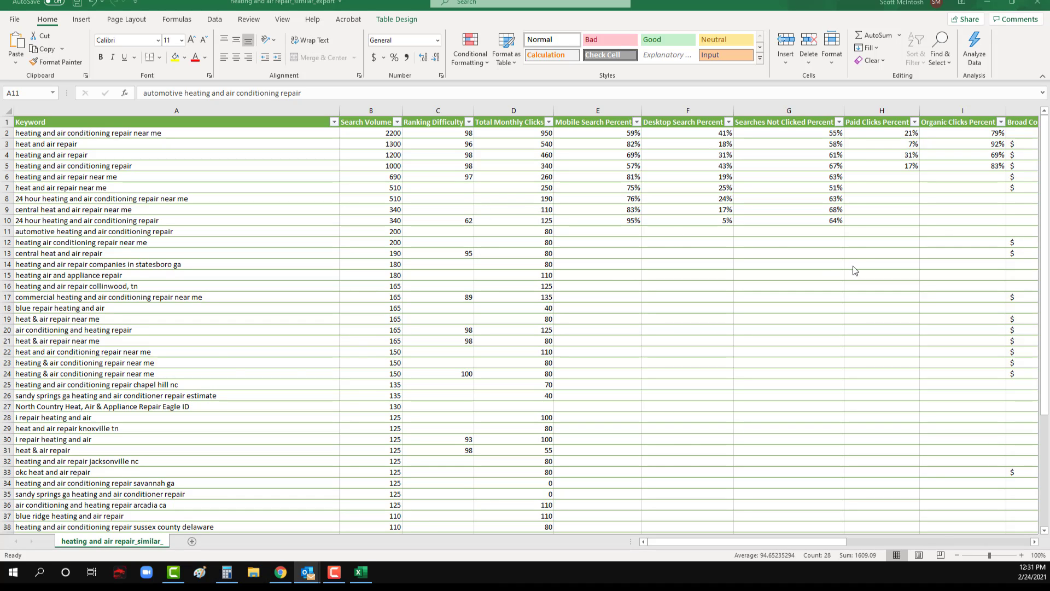
Step: Delete the row for the keyword "automotive heating and air conditioning repair"
{"action": "left_click", "coordinate": [38, 237]}
{"action": "left_click", "coordinate": [28, 235]}
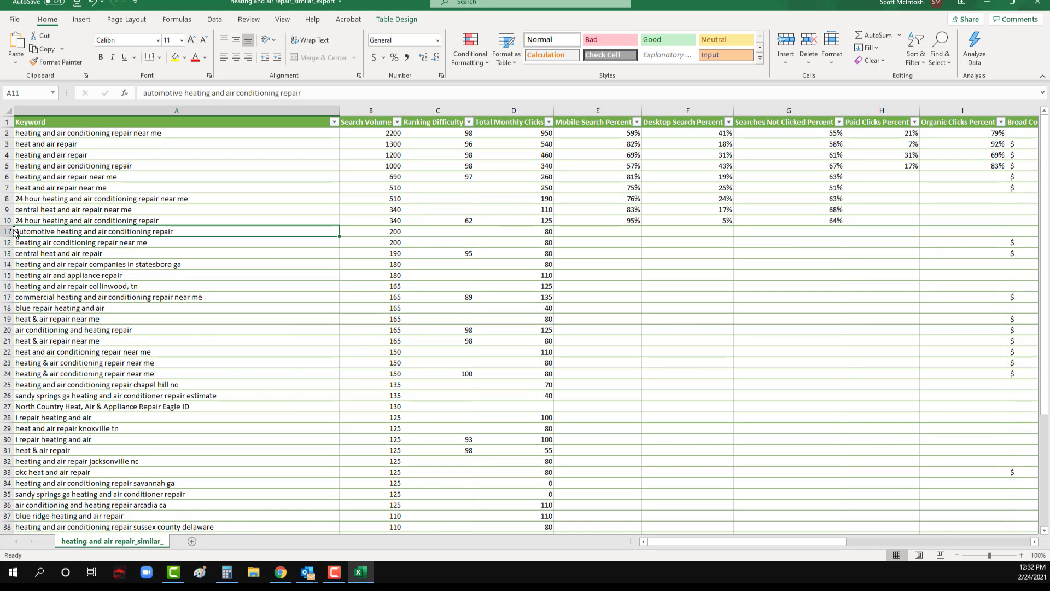
{"action": "right_click", "coordinate": [7, 232]}
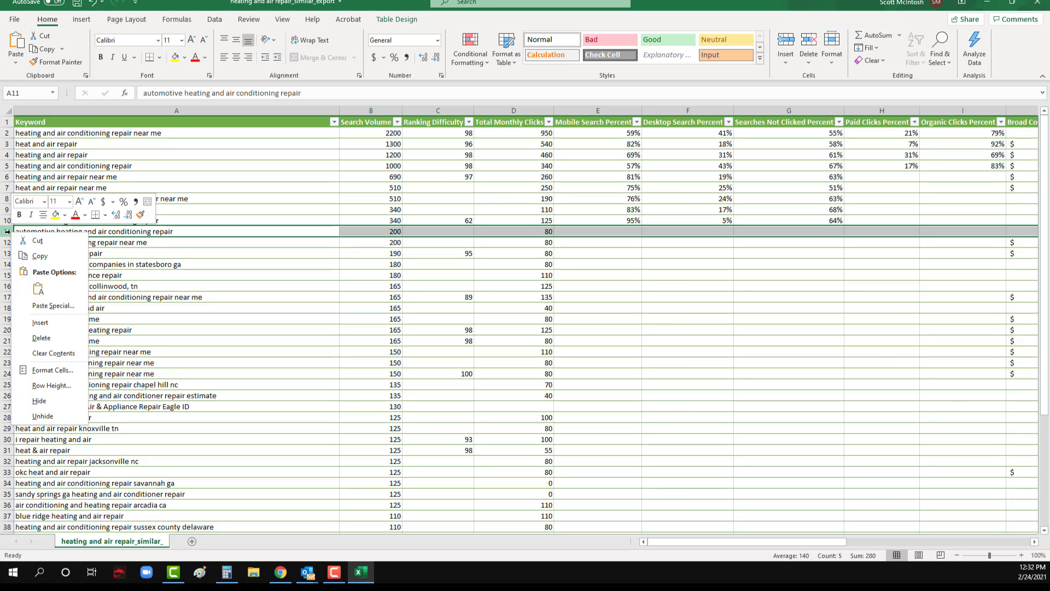
{"action": "left_click", "coordinate": [36, 339]}
{"action": "left_click", "coordinate": [70, 299]}
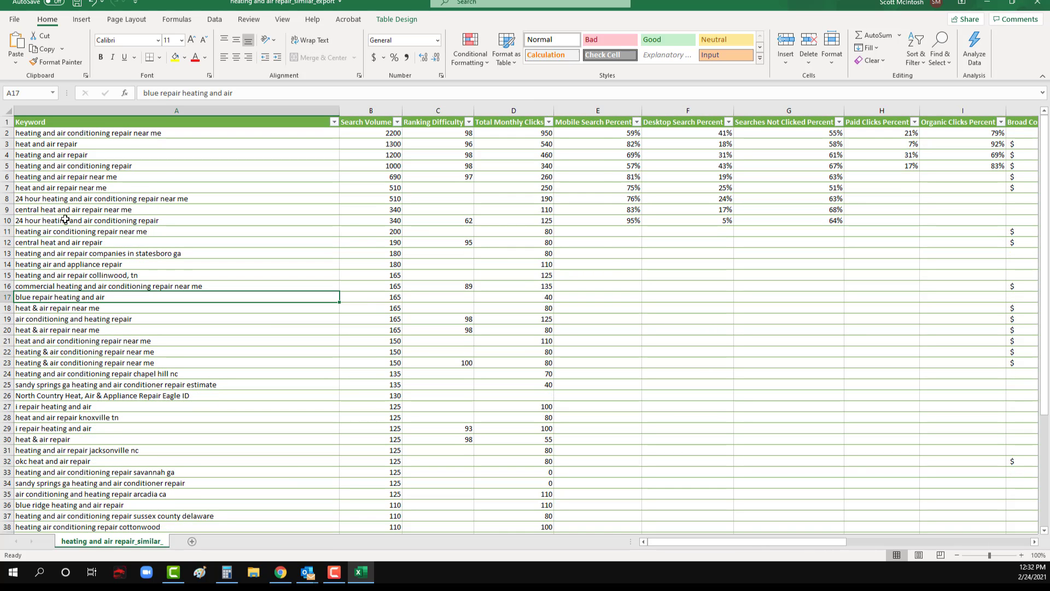
Step: Delete the rows for the out-of-area keywords mentioning "statesboro ga" and "collinwood, tn"
{"action": "left_click", "coordinate": [41, 241]}
{"action": "left_click", "coordinate": [6, 243]}
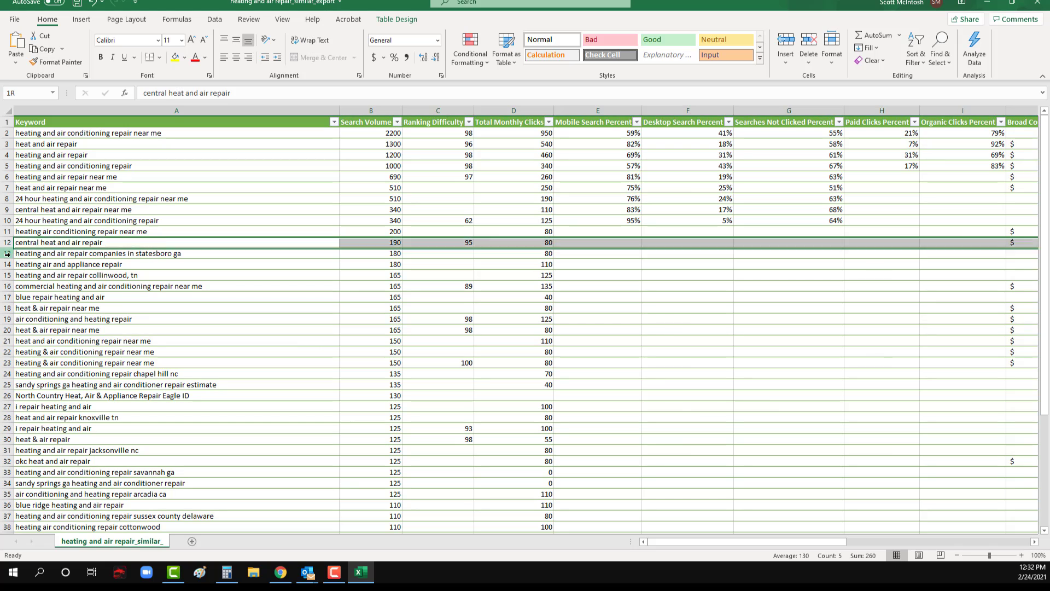
{"action": "left_click", "coordinate": [6, 254]}
{"action": "right_click", "coordinate": [4, 254]}
{"action": "left_click", "coordinate": [38, 362]}
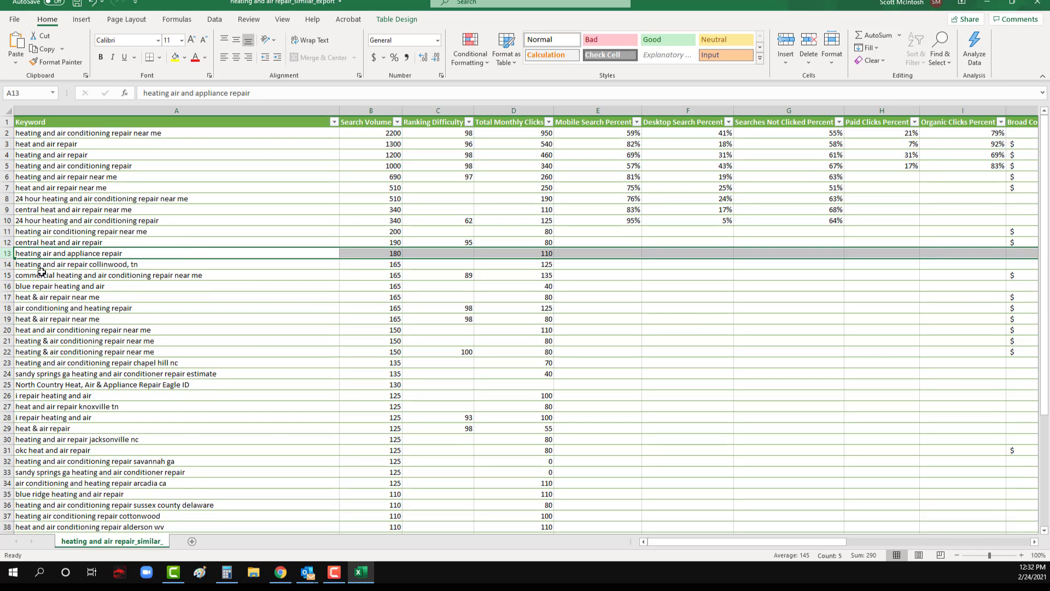
{"action": "left_click", "coordinate": [8, 265]}
{"action": "right_click", "coordinate": [8, 264]}
{"action": "left_click", "coordinate": [39, 370]}
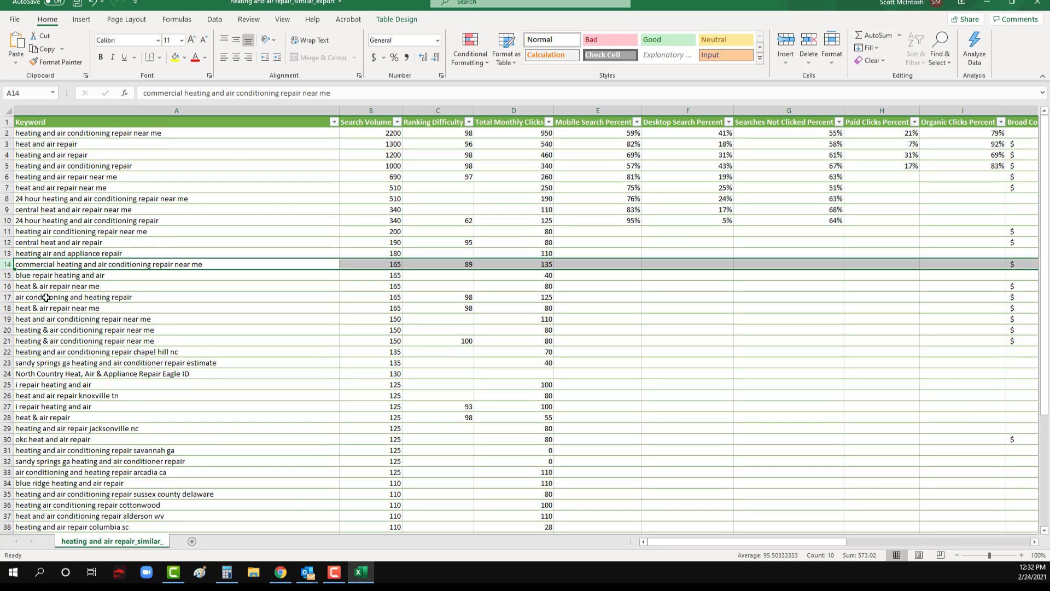
Step: Delete the rows for "commercial heating and air conditioning repair near me" and "blue repair heating and air"
{"action": "left_click", "coordinate": [46, 297]}
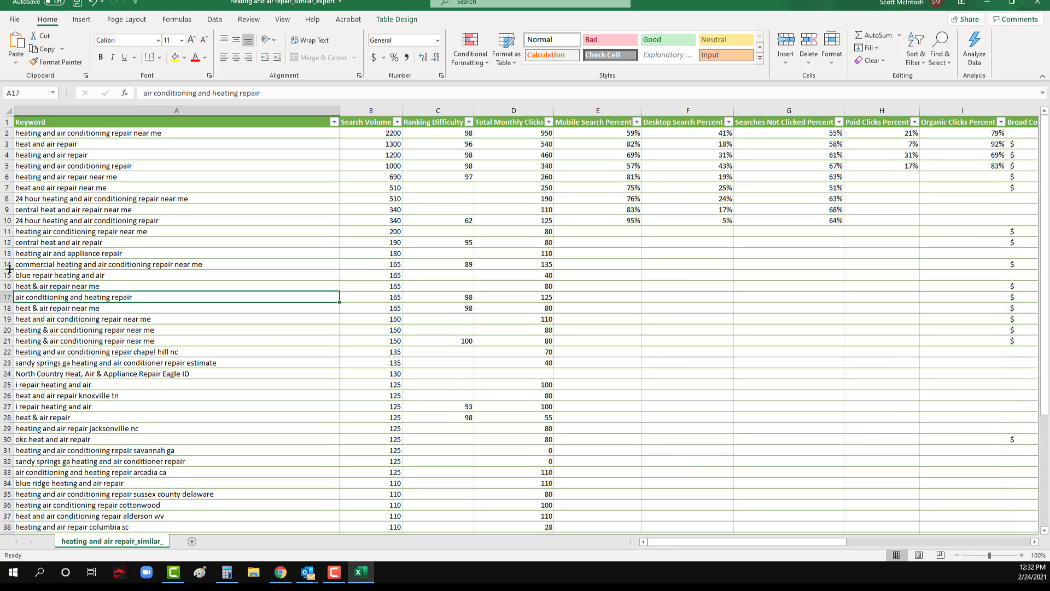
{"action": "left_click_drag", "start_coordinate": [8, 264], "coordinate": [9, 275]}
{"action": "right_click", "coordinate": [9, 275]}
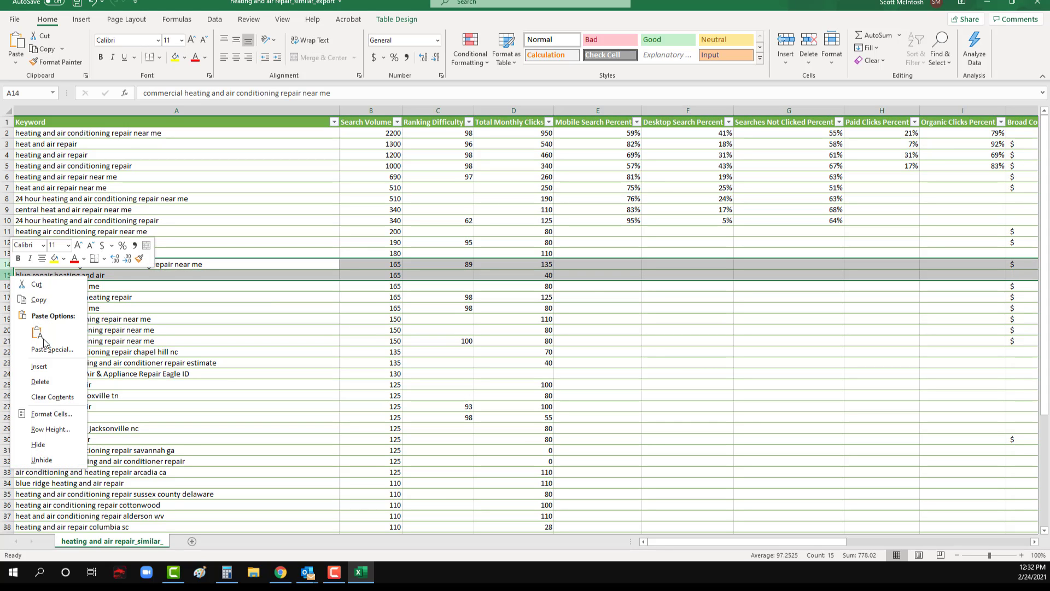
{"action": "left_click", "coordinate": [38, 381]}
{"action": "left_click", "coordinate": [50, 308]}
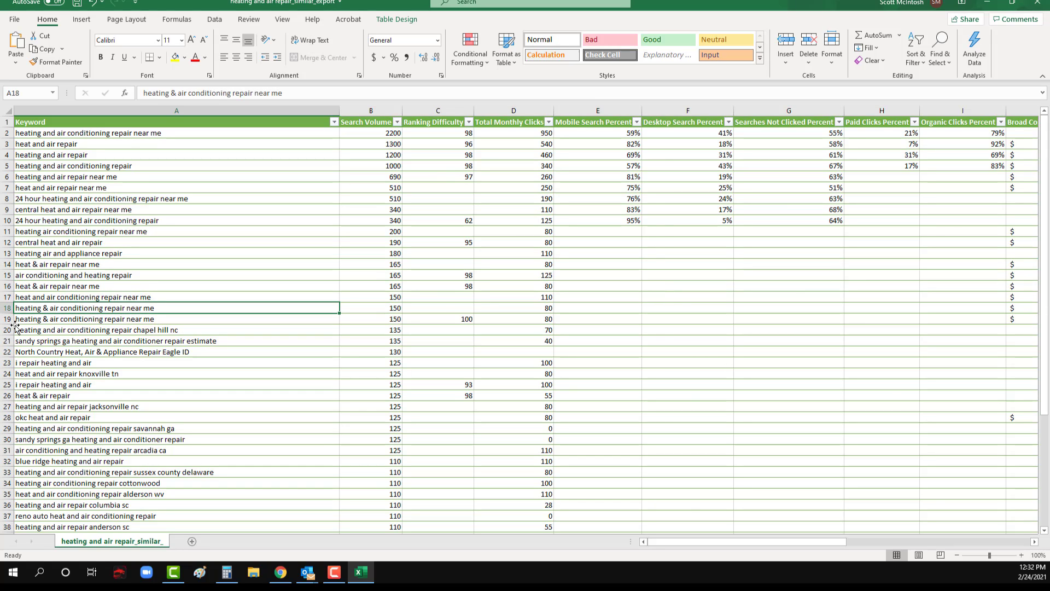
Step: Delete rows 20 to 25, from the "chapel hill nc" keyword through the second "i repair heating and air"
{"action": "left_click_drag", "start_coordinate": [9, 330], "coordinate": [5, 387]}
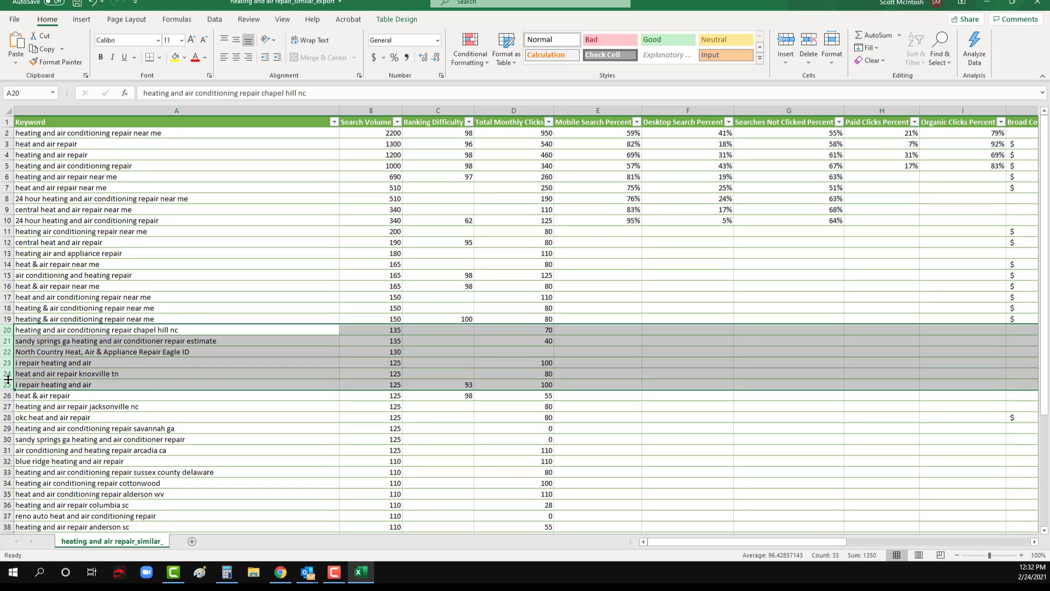
{"action": "right_click", "coordinate": [6, 380]}
{"action": "left_click", "coordinate": [36, 293]}
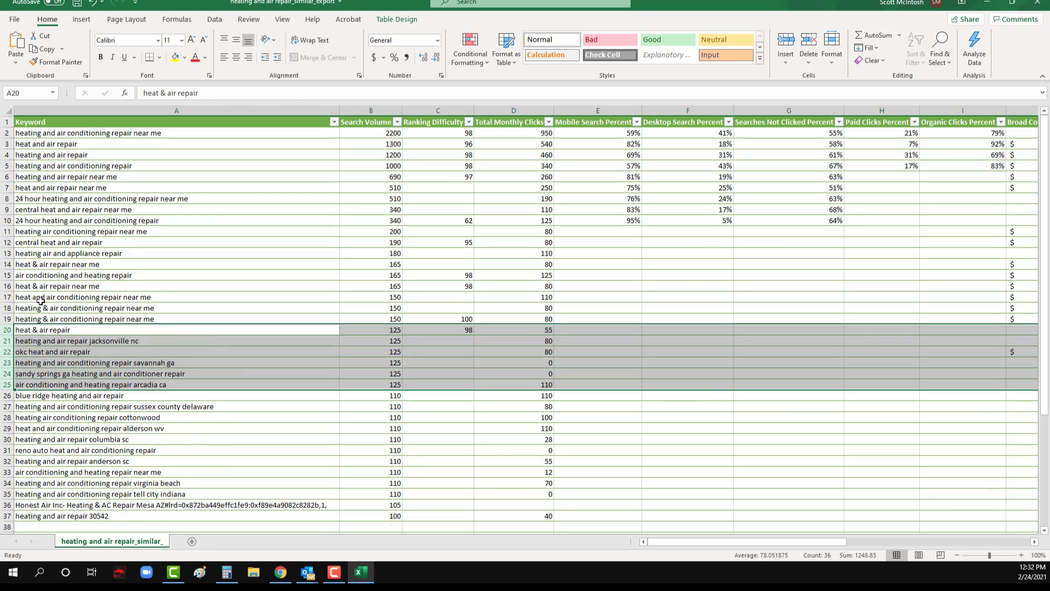
{"action": "left_click", "coordinate": [79, 422]}
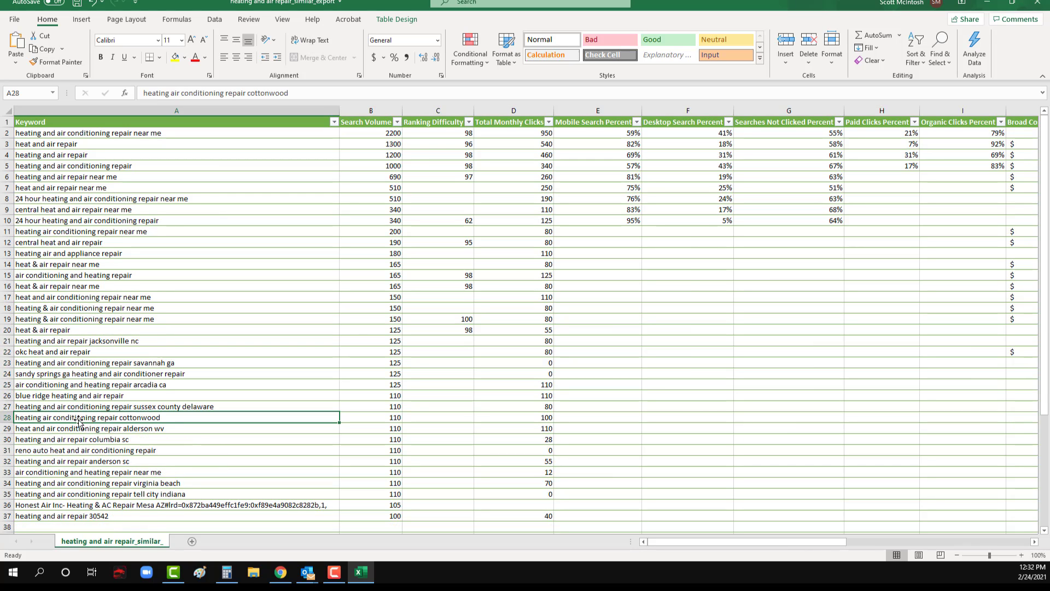
Step: Copy the keywords in A2:A20, from "heating and air conditioning repair near me" to "heat & air repair"
{"action": "left_click", "coordinate": [52, 330]}
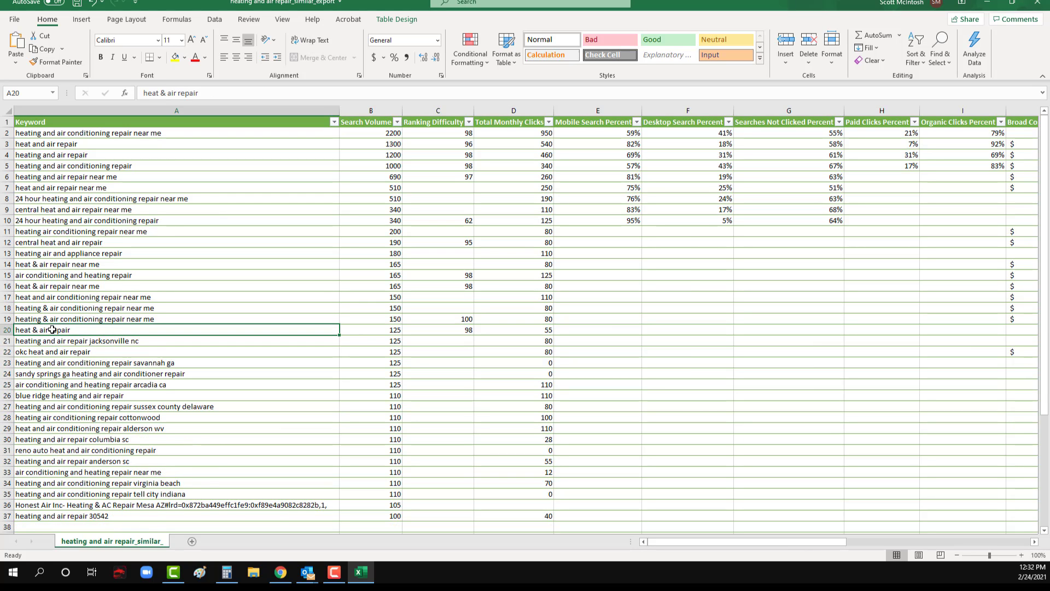
{"action": "left_click_drag", "start_coordinate": [52, 329], "coordinate": [70, 129]}
{"action": "key", "text": "ctrl+c"}
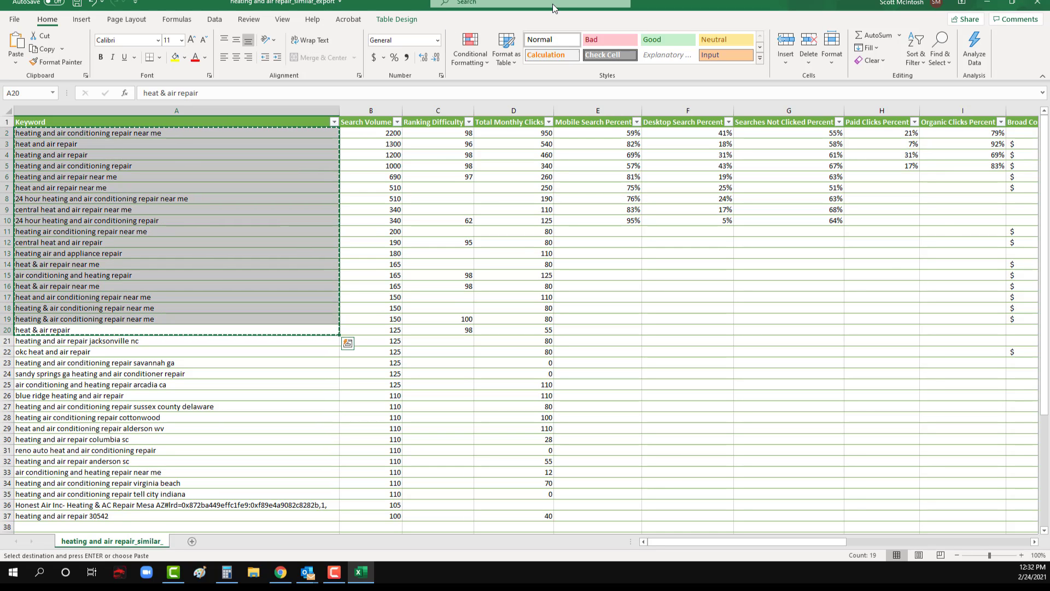
Step: Paste the copied heating and air repair keywords at the end of the HVAC ad group's keyword list in Google Ads
{"action": "left_click", "coordinate": [985, 3]}
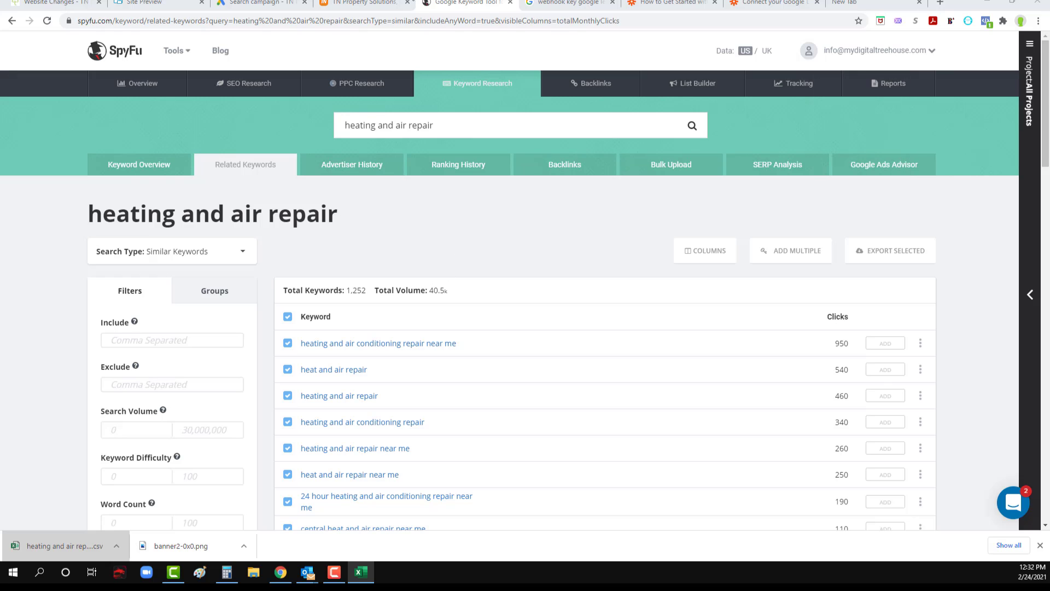
{"action": "left_click", "coordinate": [235, 3]}
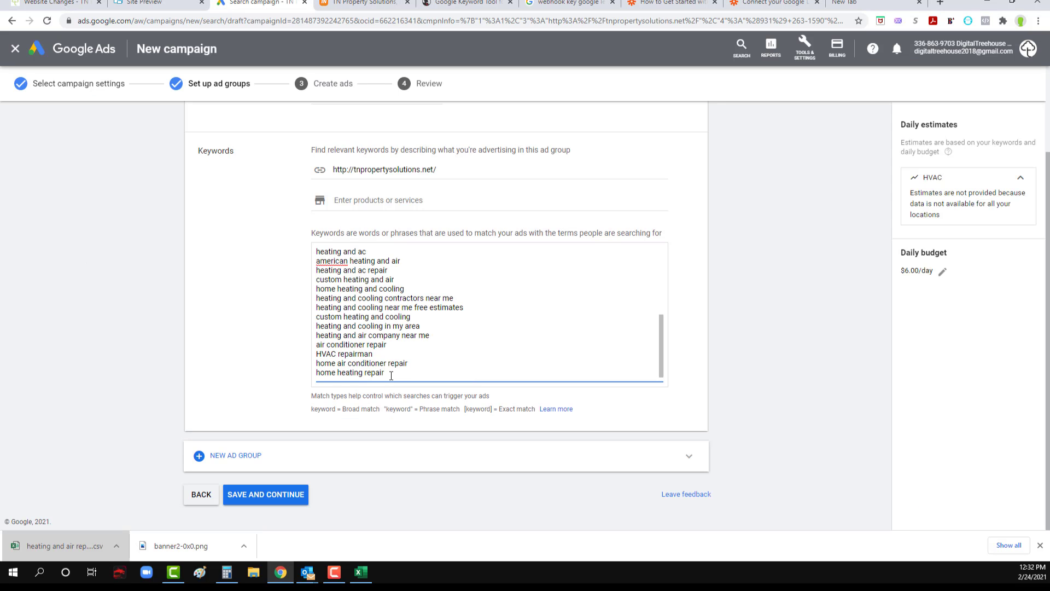
{"action": "key", "text": "ctrl+v"}
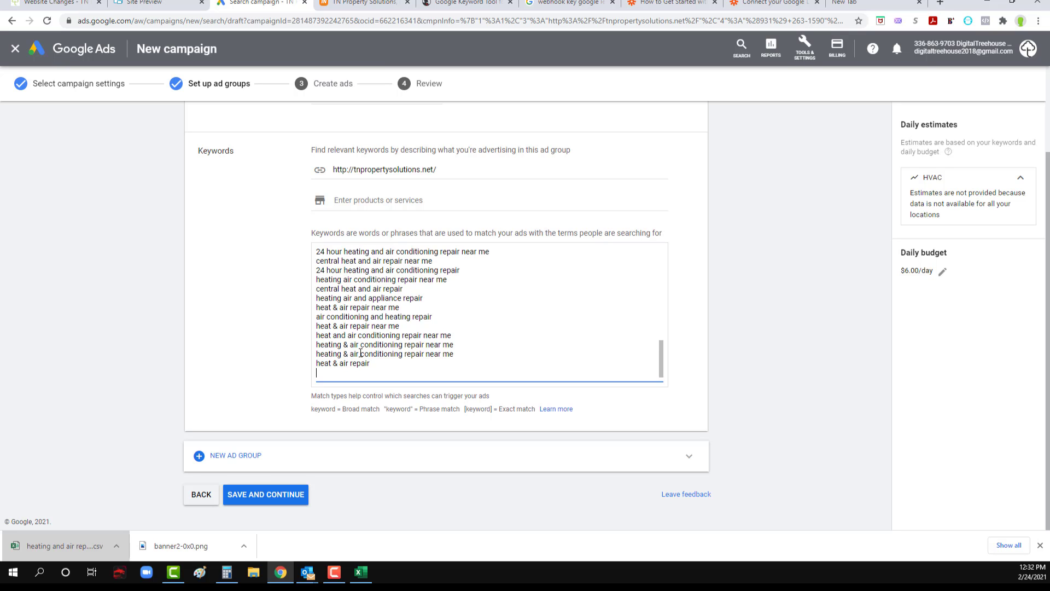
{"action": "scroll", "coordinate": [361, 353], "scroll_direction": "up", "scroll_amount": 10}
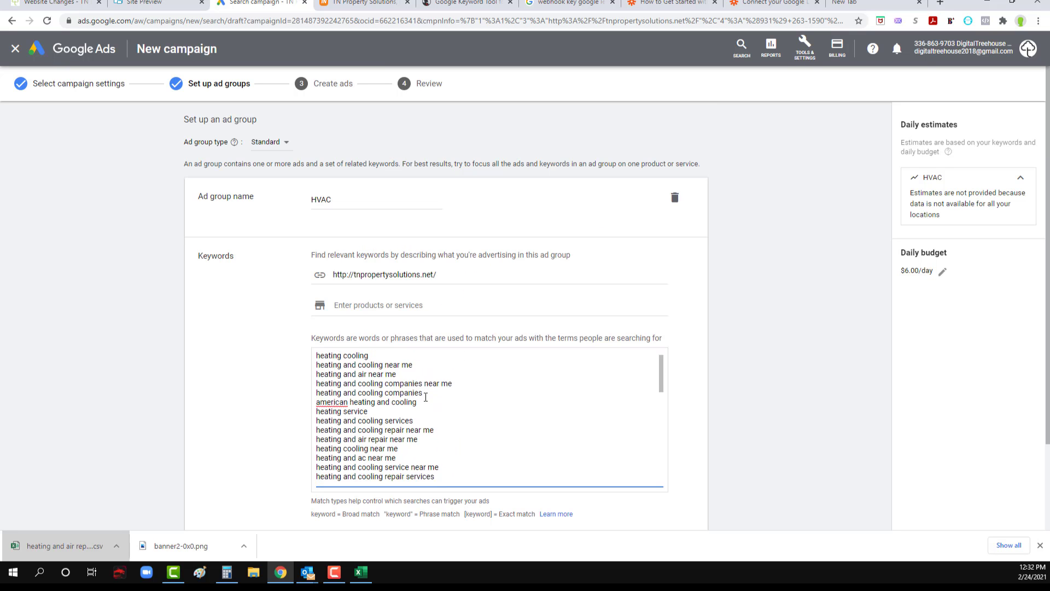
{"action": "scroll", "coordinate": [426, 397], "scroll_direction": "down", "scroll_amount": 3}
{"action": "scroll", "coordinate": [248, 379], "scroll_direction": "down", "scroll_amount": 2}
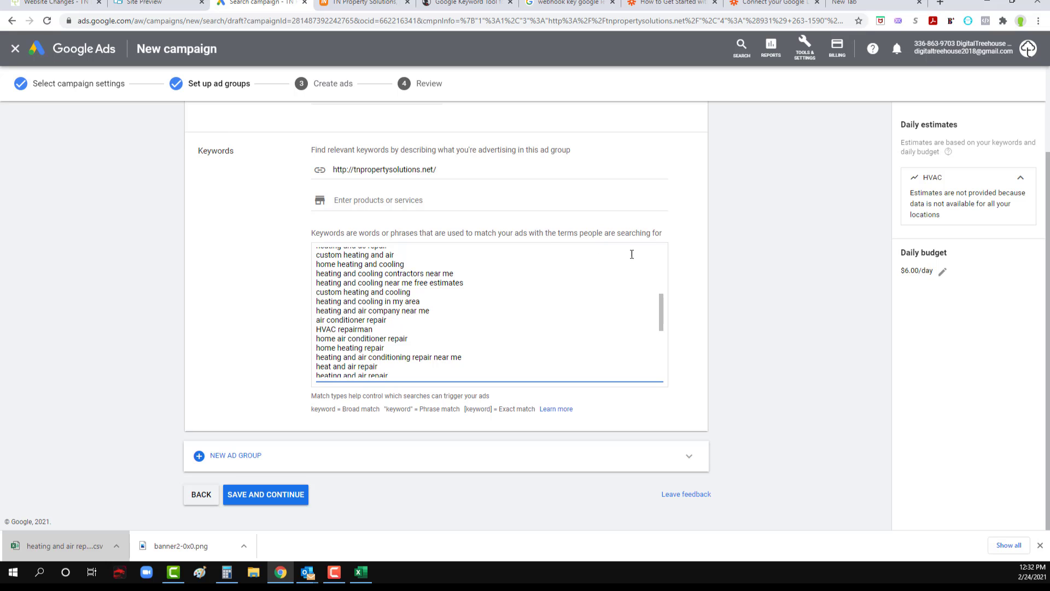
{"action": "left_click", "coordinate": [372, 206]}
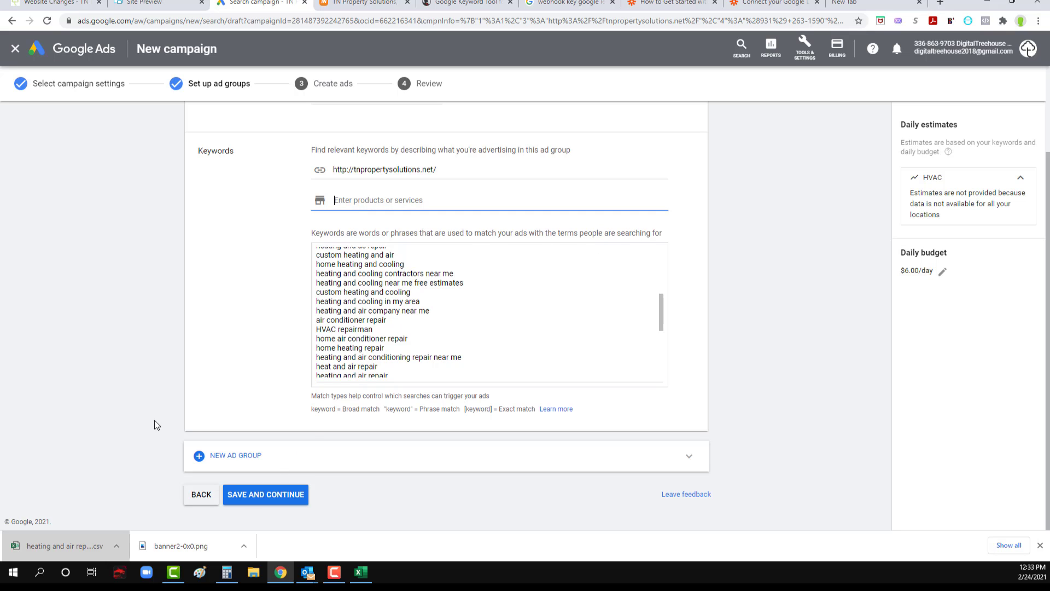
{"action": "scroll", "coordinate": [137, 400], "scroll_direction": "up", "scroll_amount": 2}
{"action": "scroll", "coordinate": [139, 399], "scroll_direction": "down", "scroll_amount": 2}
{"action": "left_click", "coordinate": [234, 459]}
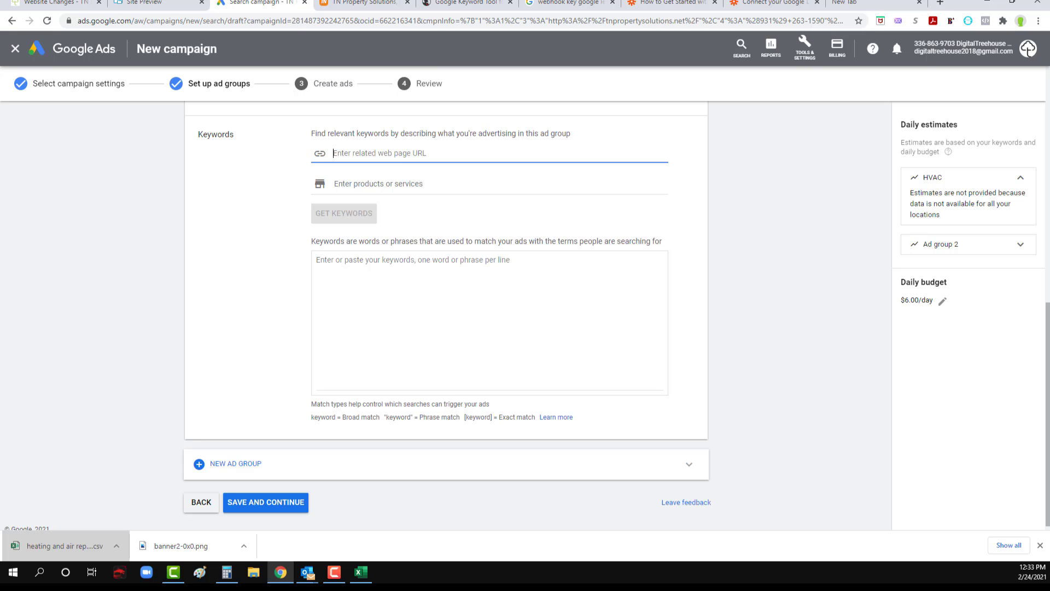
{"action": "left_click", "coordinate": [356, 3]}
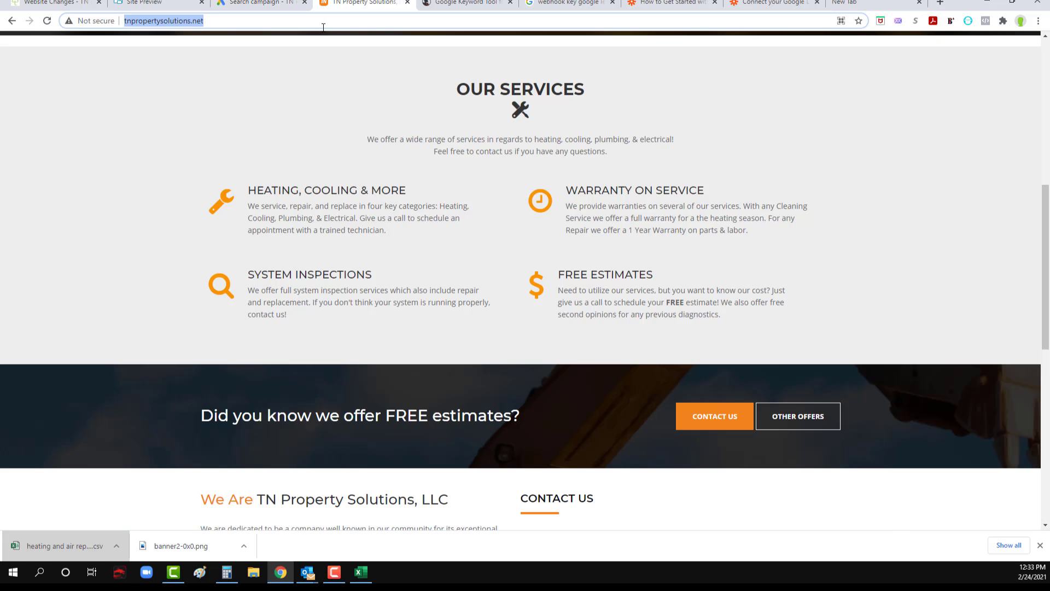
{"action": "left_click", "coordinate": [257, 3]}
{"action": "key", "text": "ctrl+v"}
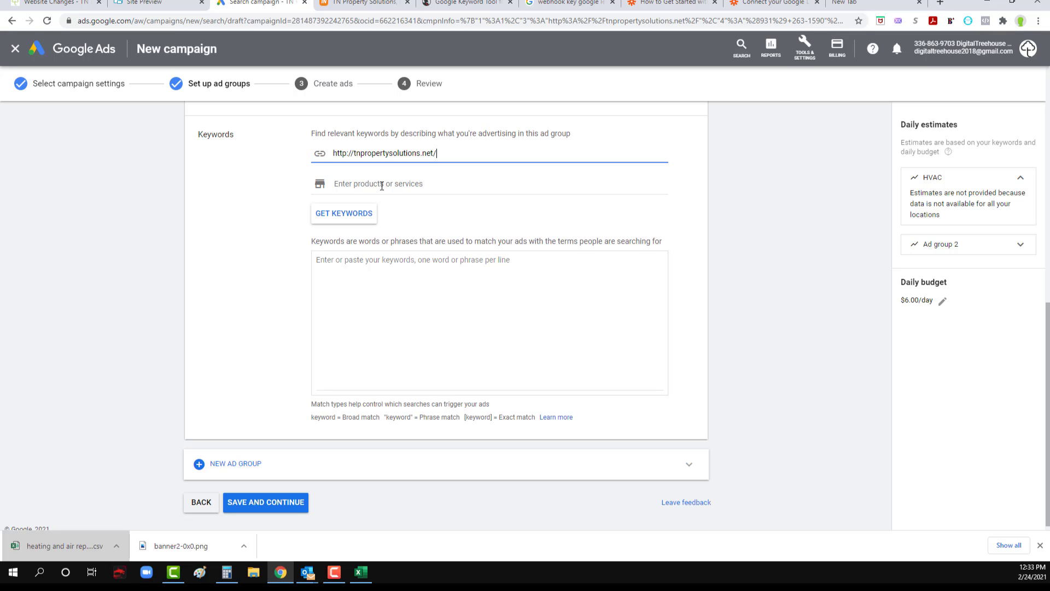
Step: Enter "Plumbing" as the new ad group's product or service and request keyword suggestions
{"action": "left_click", "coordinate": [381, 186]}
{"action": "type", "text": "Plumbing"}
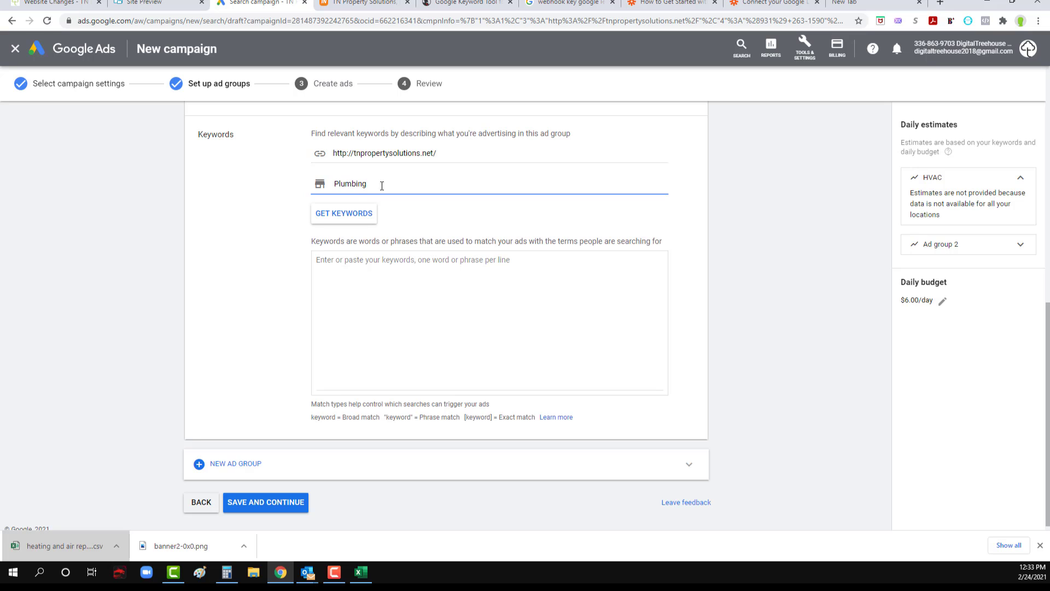
{"action": "left_click", "coordinate": [350, 213]}
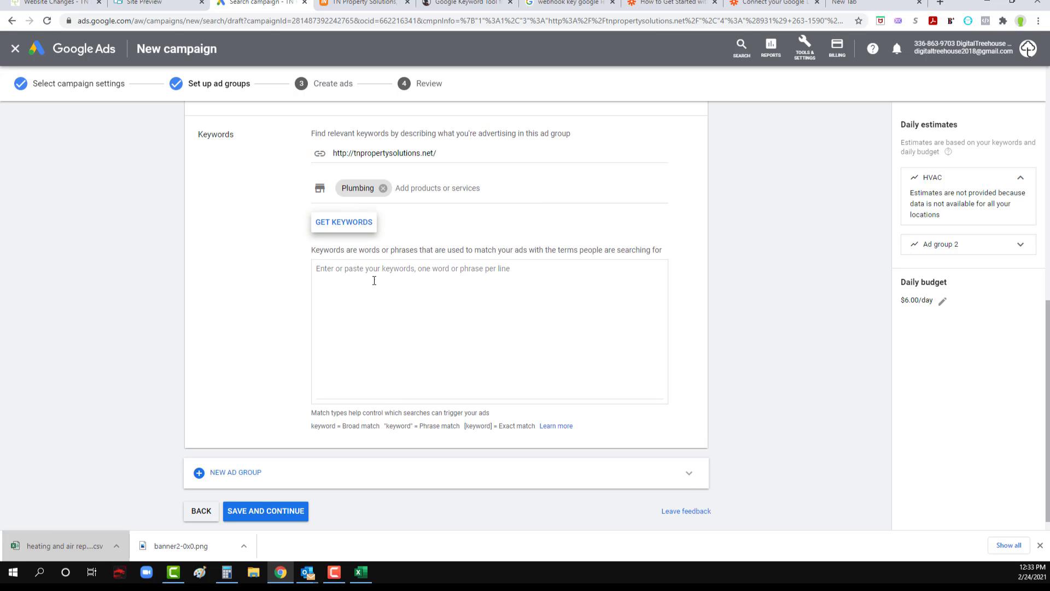
{"action": "left_click", "coordinate": [340, 223]}
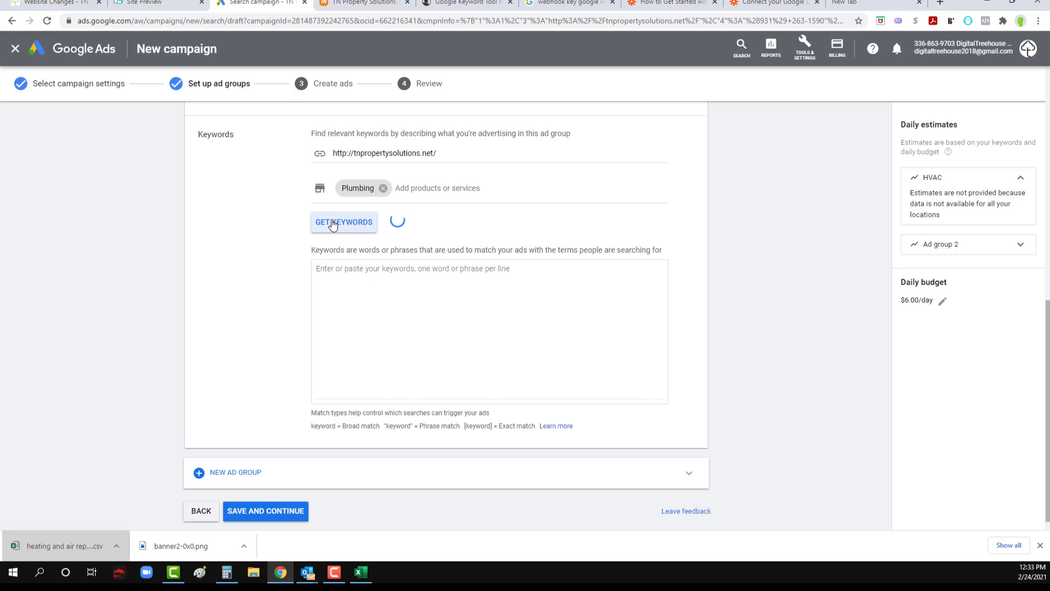
Step: Switch to SpyFu and search its related keywords for "plumber"
{"action": "left_click", "coordinate": [462, 3]}
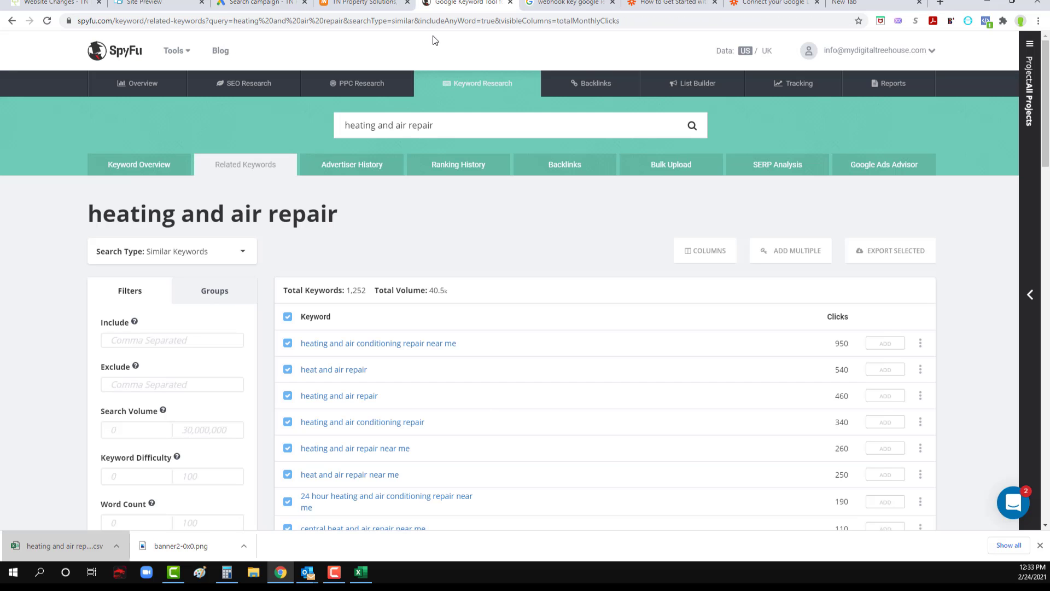
{"action": "triple_click", "coordinate": [409, 134]}
{"action": "type", "text": "plumber"}
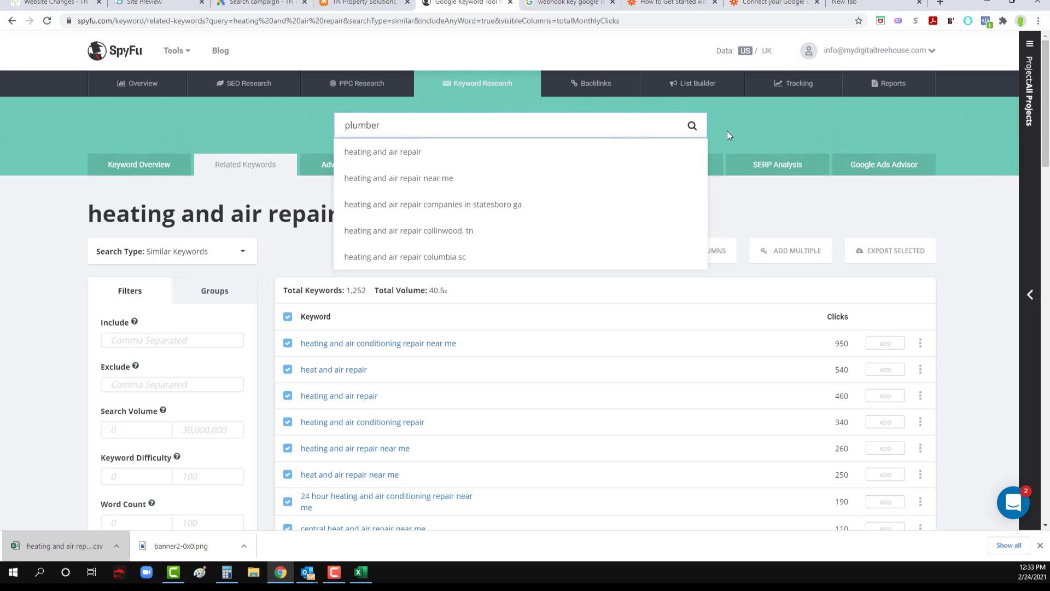
{"action": "left_click", "coordinate": [692, 126]}
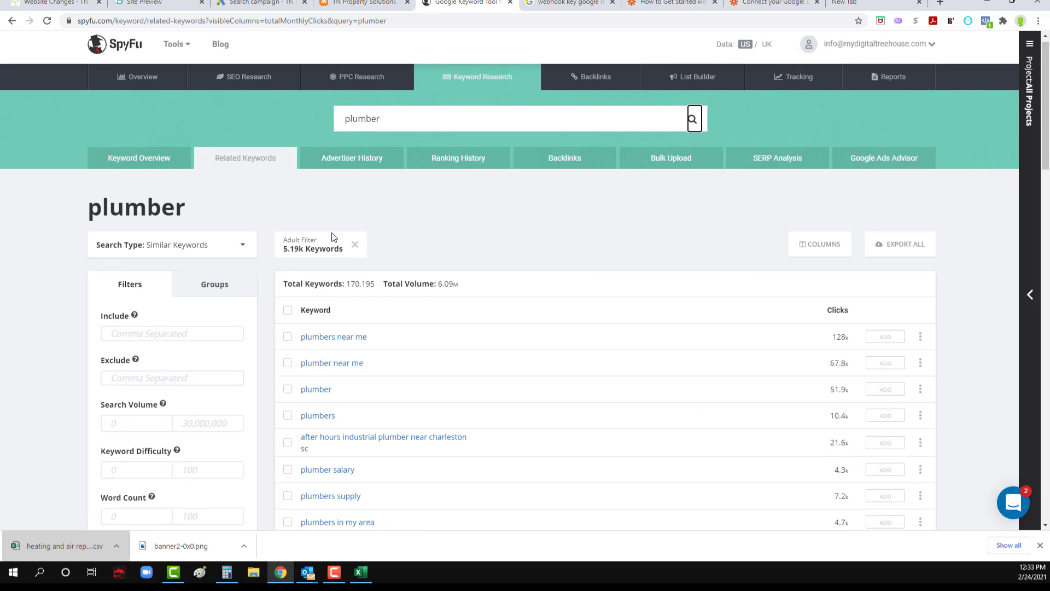
Step: Select the keywords "plumbers near me", "plumber near me", "plumber", "plumbers" and "plumbers in my area"
{"action": "scroll", "coordinate": [328, 284], "scroll_direction": "down", "scroll_amount": 3}
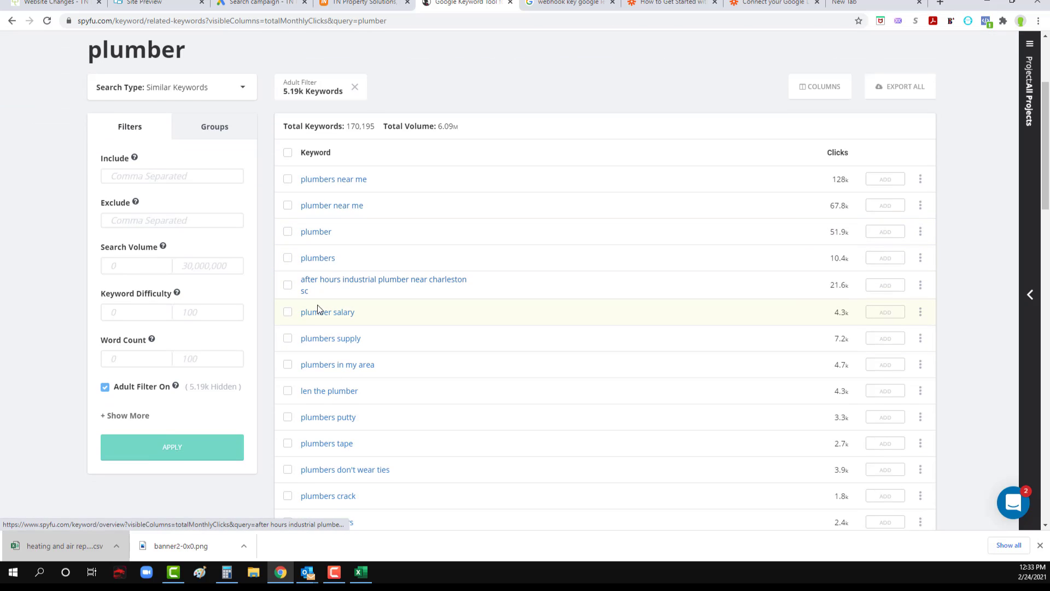
{"action": "left_click", "coordinate": [288, 257]}
{"action": "left_click", "coordinate": [287, 231]}
{"action": "left_click", "coordinate": [288, 205]}
{"action": "left_click", "coordinate": [287, 179]}
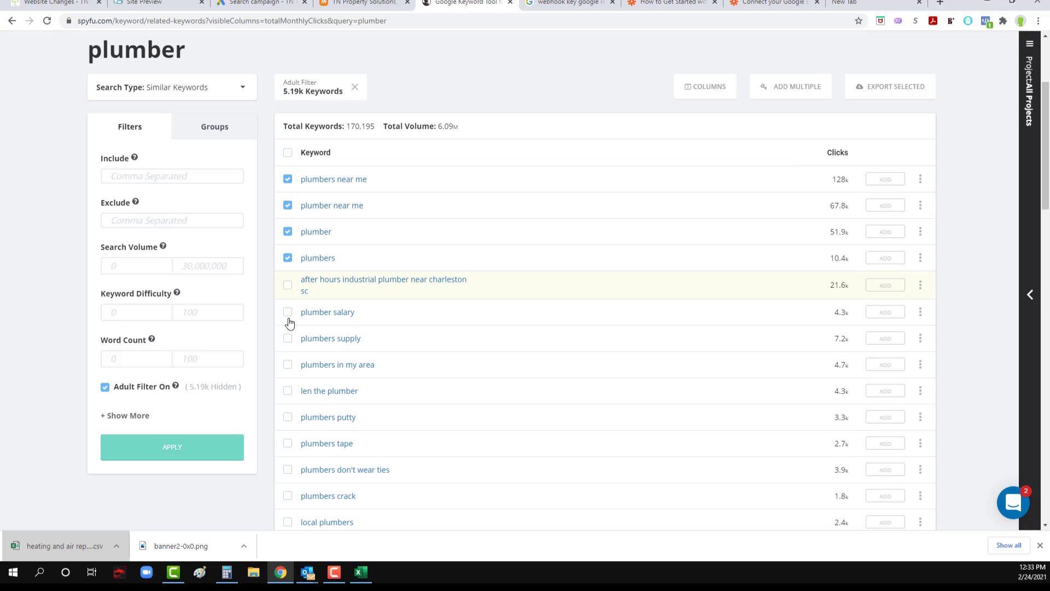
{"action": "left_click", "coordinate": [288, 364]}
Step: Add "24 hour plumber", "emergency plumber" and "local plumber" to the selected keywords
{"action": "scroll", "coordinate": [290, 416], "scroll_direction": "down", "scroll_amount": 3}
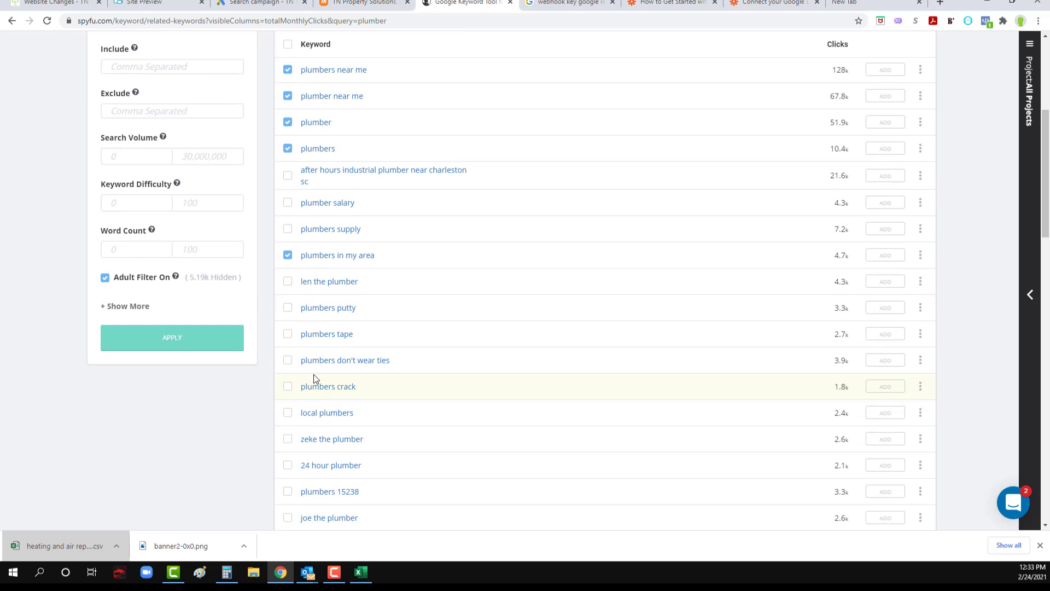
{"action": "scroll", "coordinate": [313, 374], "scroll_direction": "down", "scroll_amount": 2}
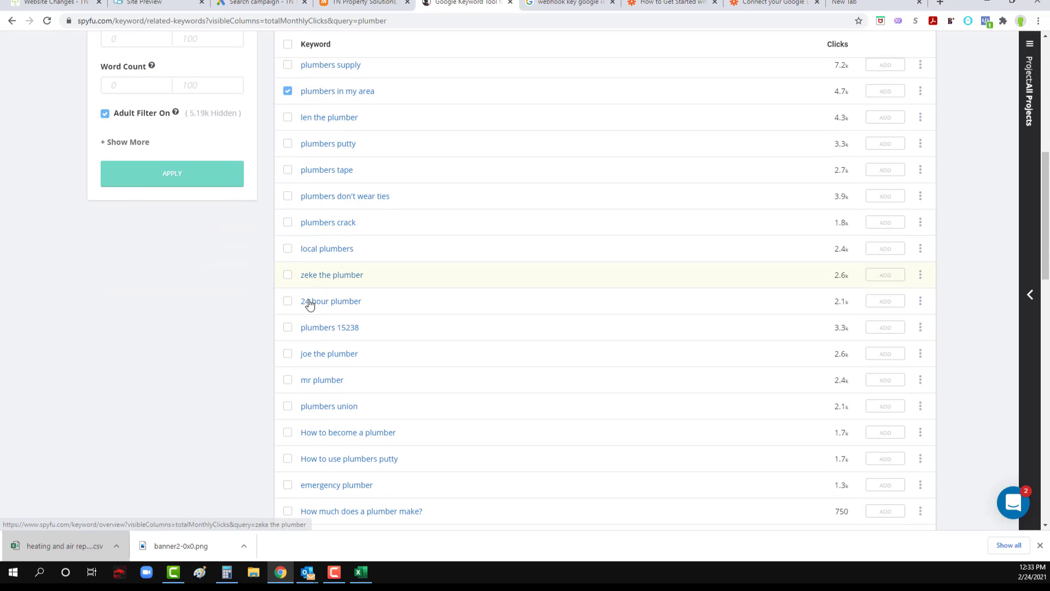
{"action": "left_click", "coordinate": [288, 306]}
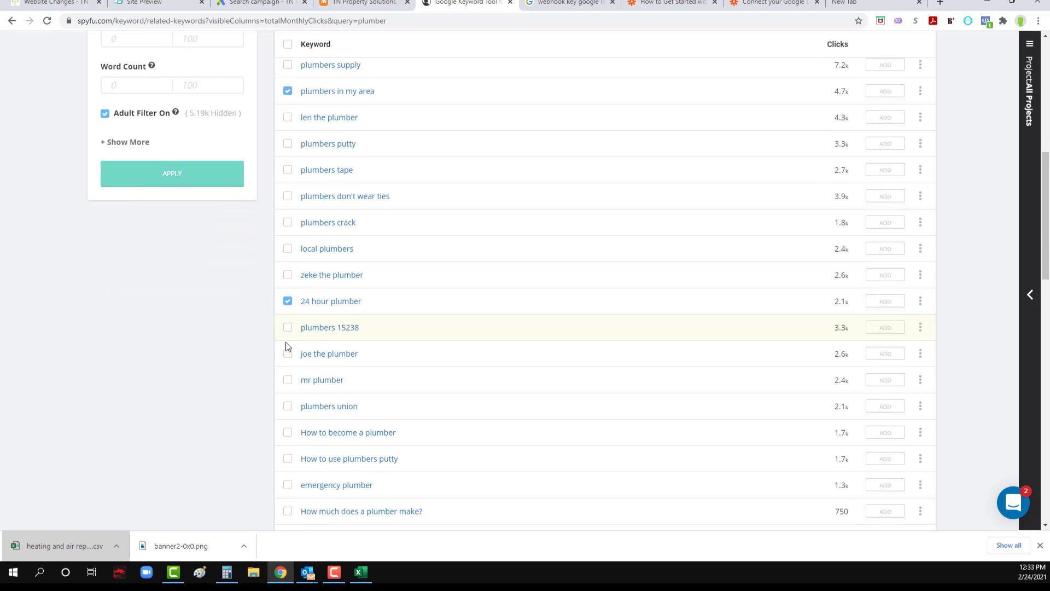
{"action": "scroll", "coordinate": [290, 393], "scroll_direction": "down", "scroll_amount": 1}
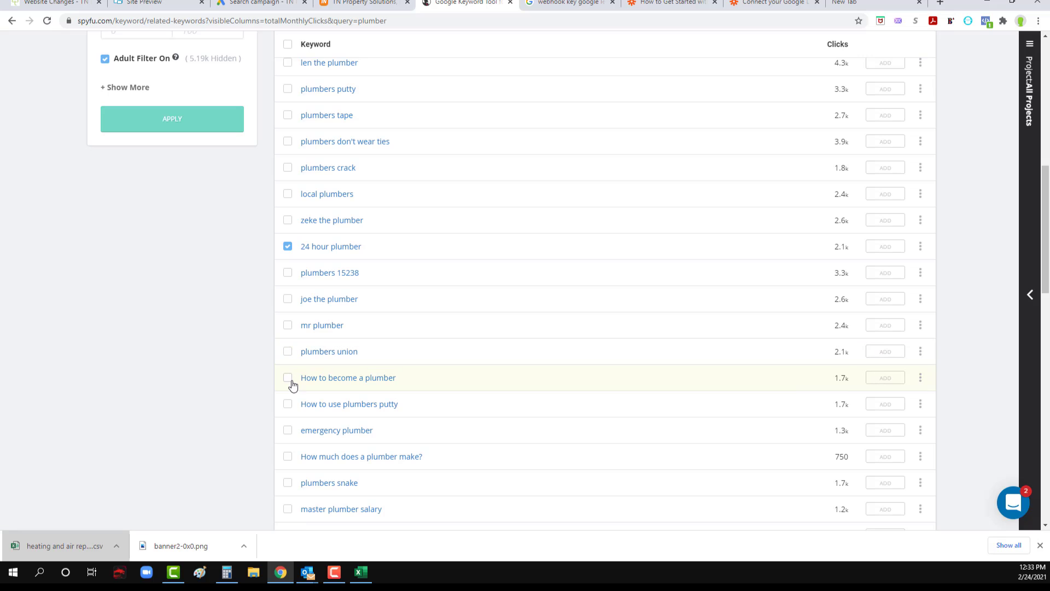
{"action": "left_click", "coordinate": [288, 430]}
{"action": "scroll", "coordinate": [316, 476], "scroll_direction": "down", "scroll_amount": 2}
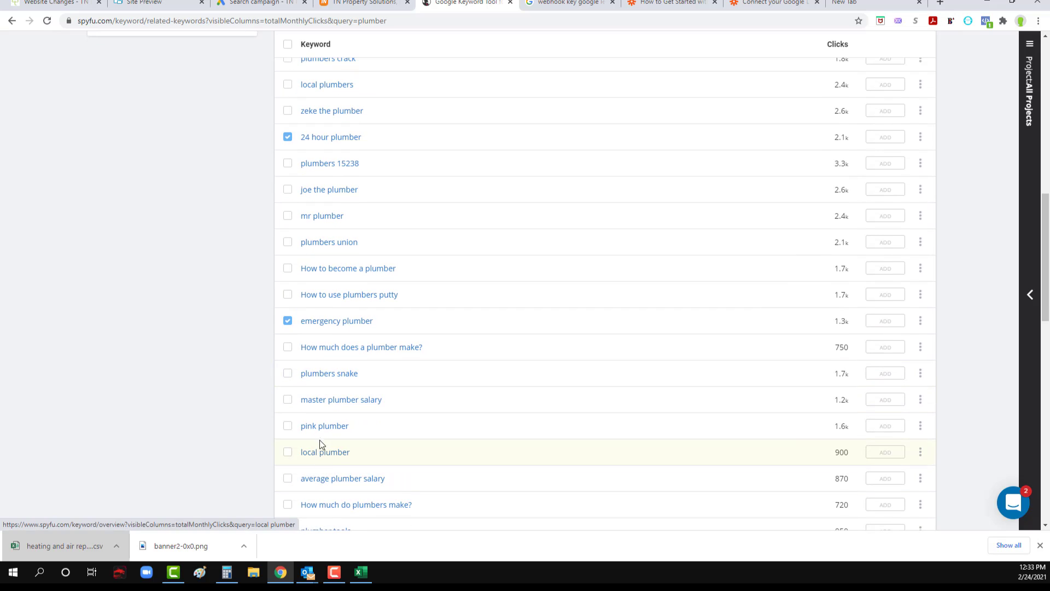
{"action": "left_click", "coordinate": [288, 453]}
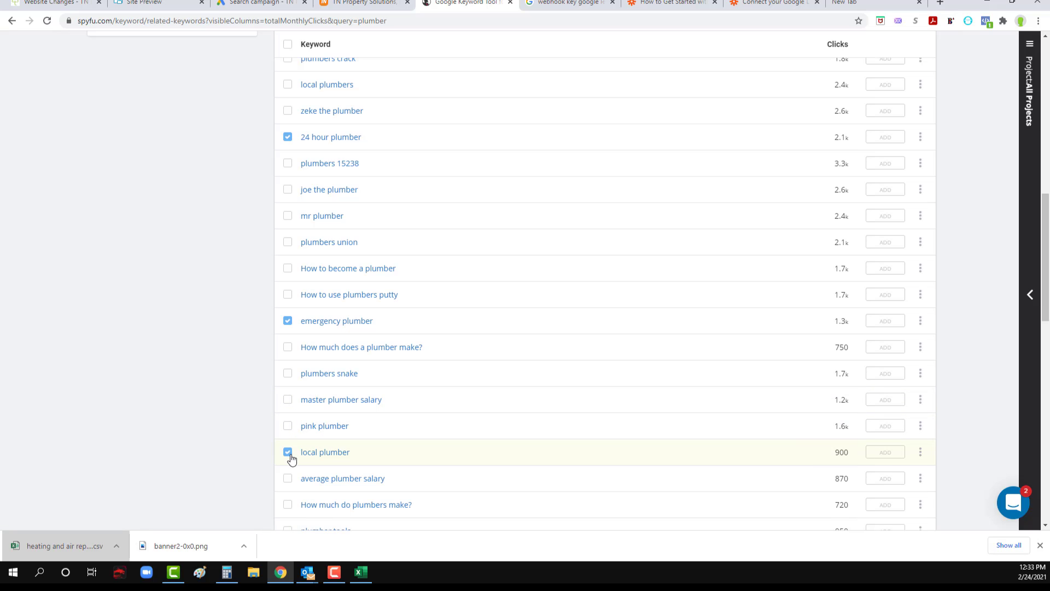
Step: Add "plumbers near me now", "best plumbers near me", "emergency plumber near me" and "local plumbers near me" to the selected keywords
{"action": "scroll", "coordinate": [293, 458], "scroll_direction": "down", "scroll_amount": 2}
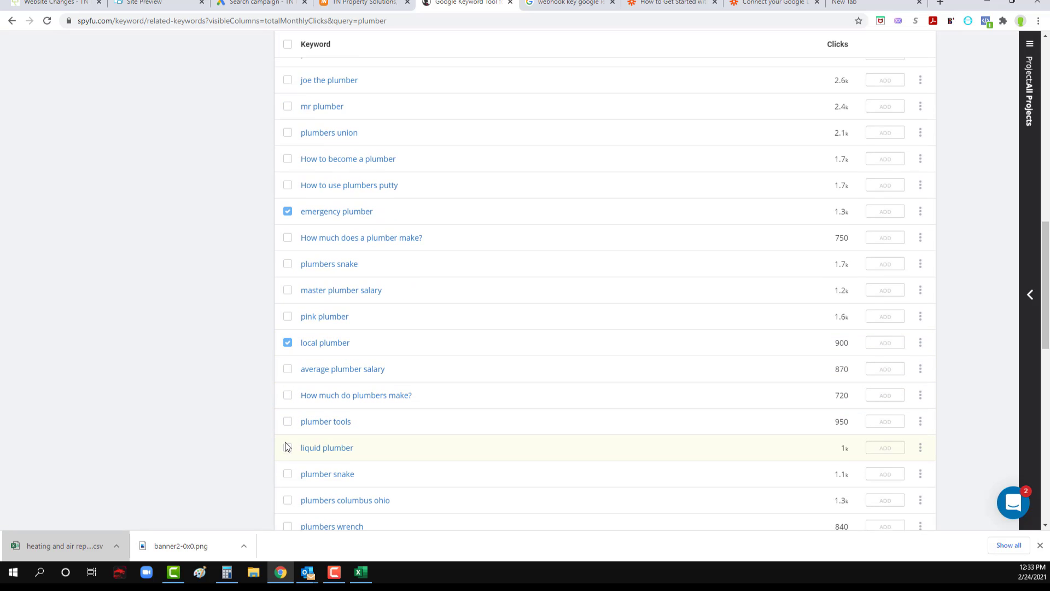
{"action": "scroll", "coordinate": [289, 476], "scroll_direction": "down", "scroll_amount": 4}
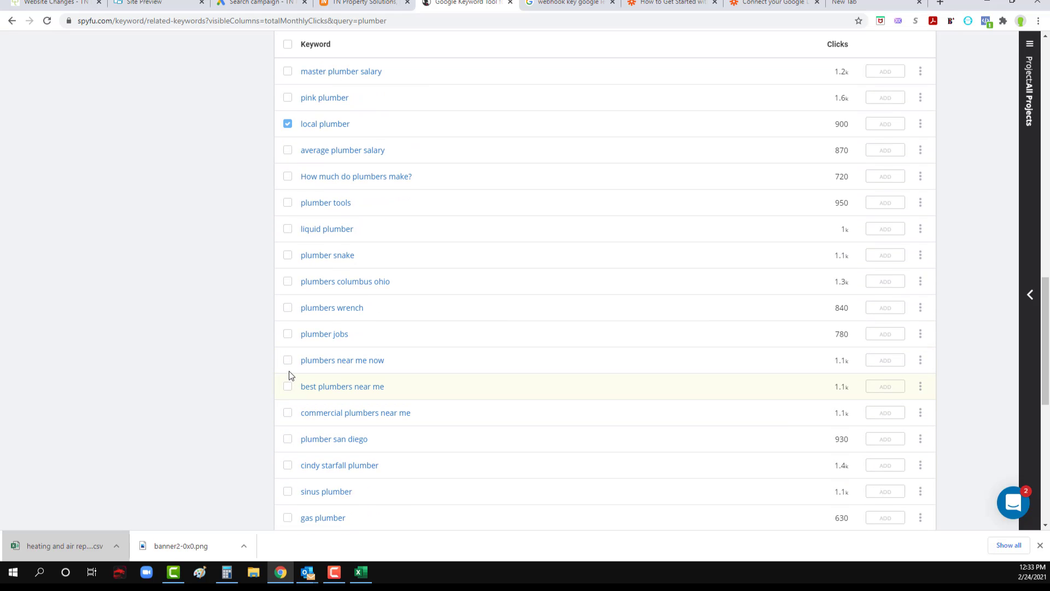
{"action": "left_click", "coordinate": [288, 360]}
{"action": "left_click", "coordinate": [288, 387]}
{"action": "scroll", "coordinate": [296, 463], "scroll_direction": "down", "scroll_amount": 3}
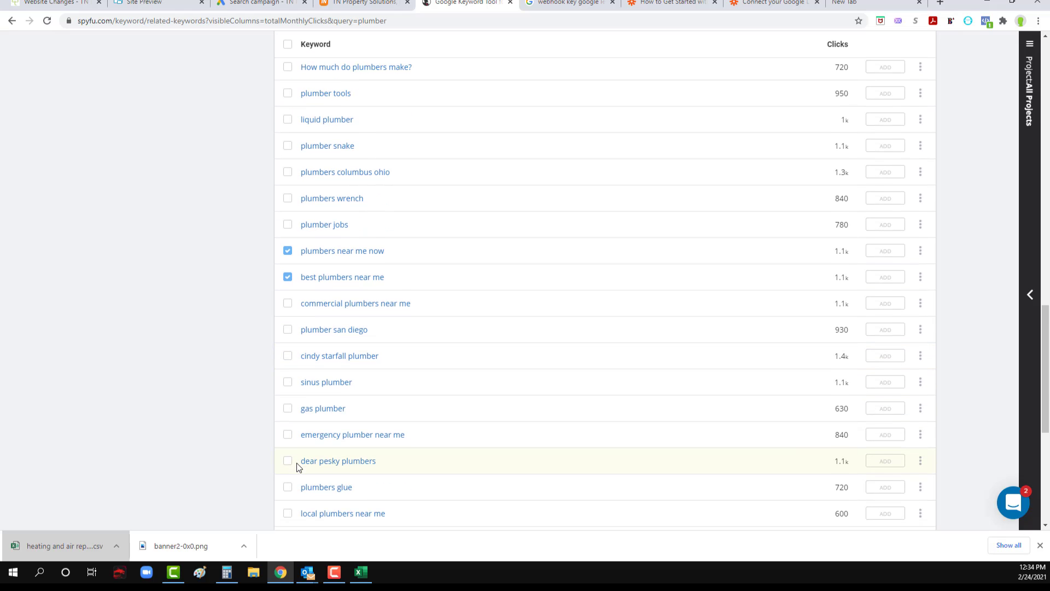
{"action": "left_click", "coordinate": [287, 381]}
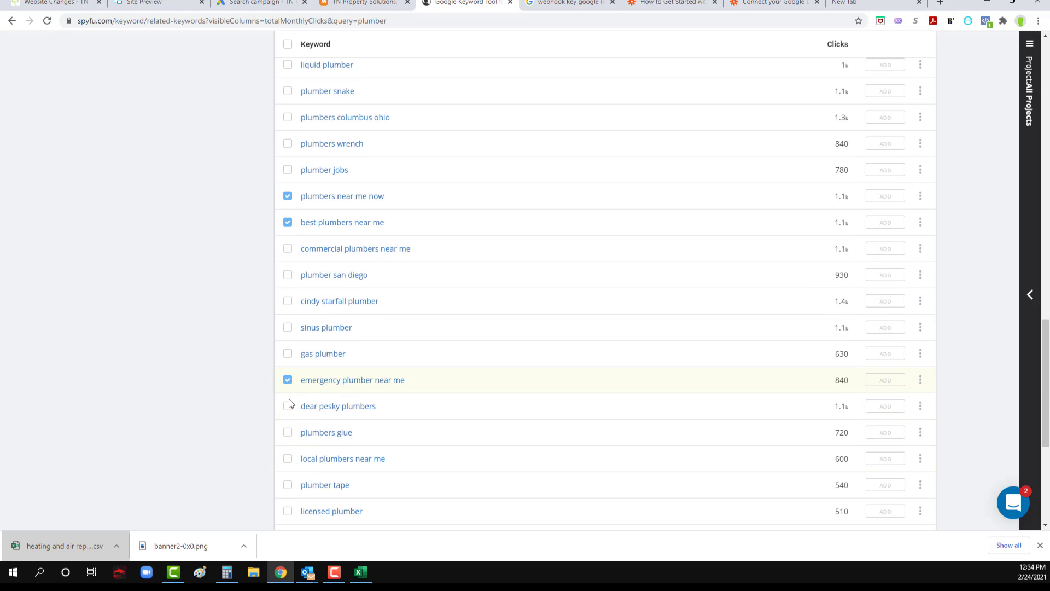
{"action": "left_click", "coordinate": [288, 459]}
{"action": "scroll", "coordinate": [315, 465], "scroll_direction": "down", "scroll_amount": 2}
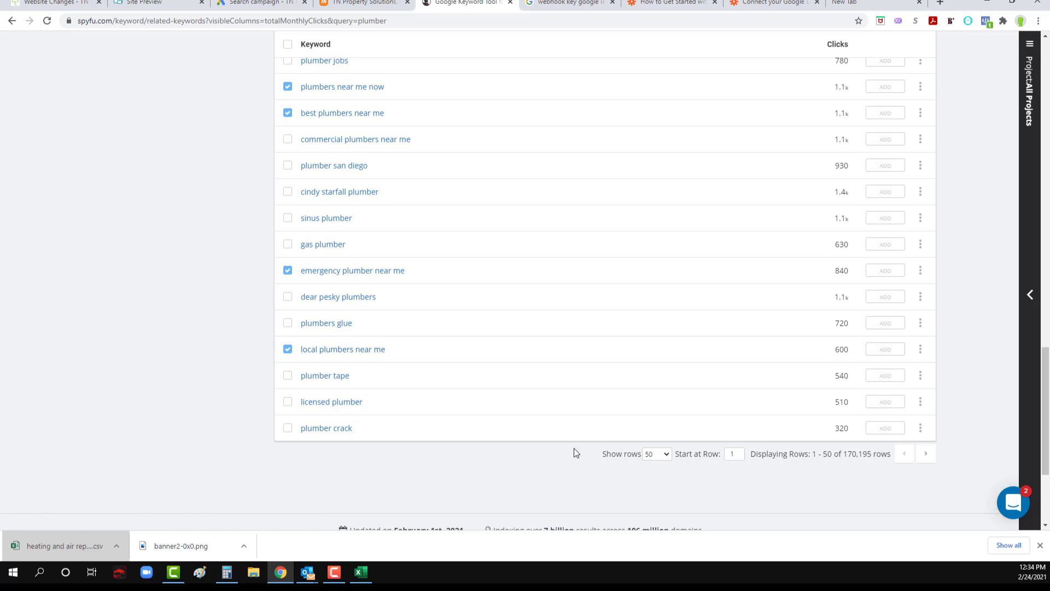
Step: Export the selected plumber keywords from SpyFu and open the exported file in Excel
{"action": "scroll", "coordinate": [664, 392], "scroll_direction": "up", "scroll_amount": 20}
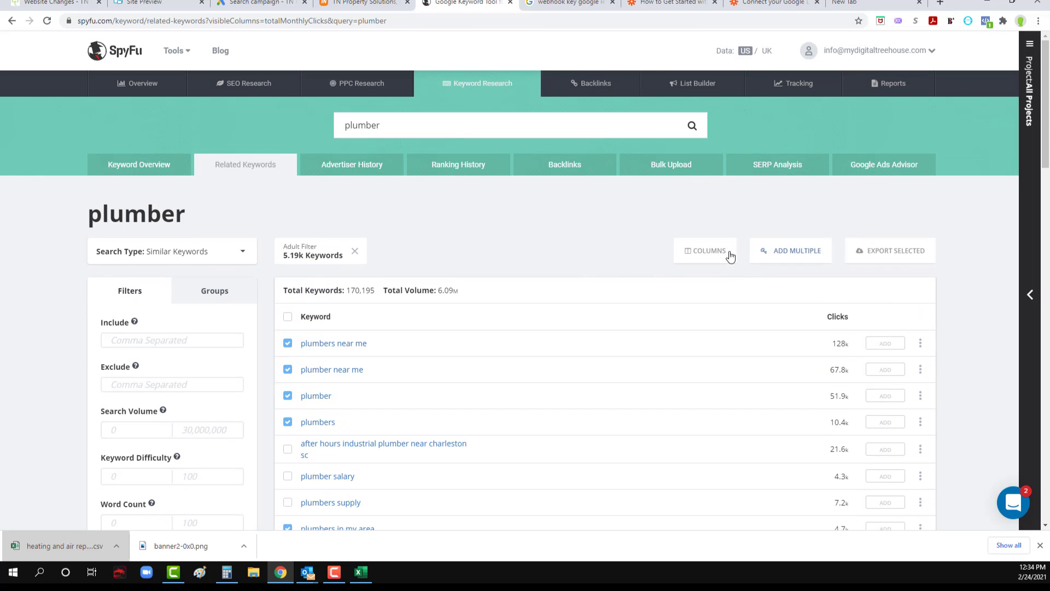
{"action": "left_click", "coordinate": [878, 251]}
{"action": "left_click", "coordinate": [862, 292]}
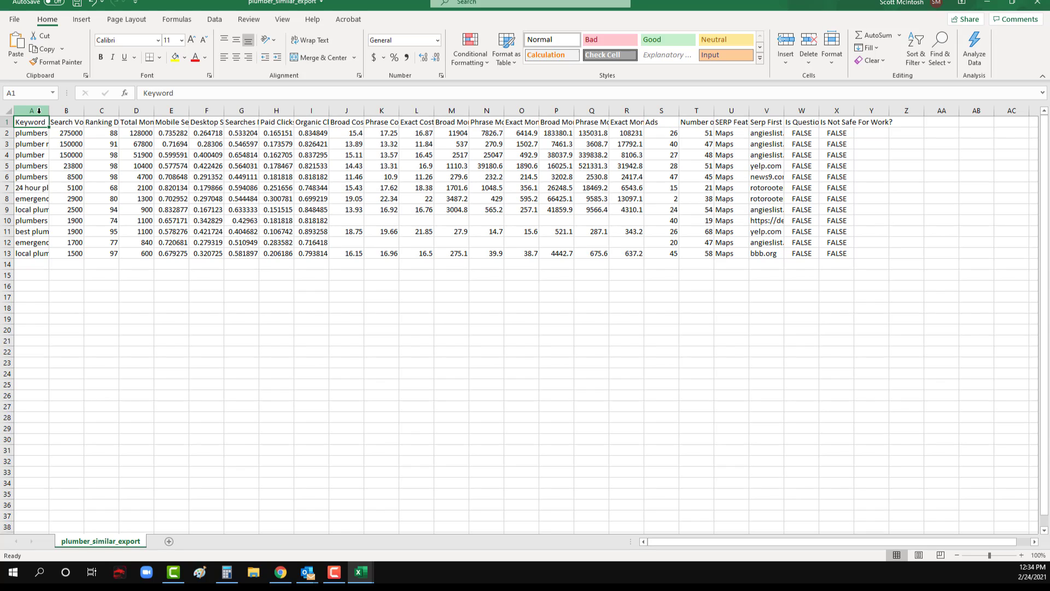
Step: Format A1:X13 as a table in the light green style with a solid green header, and fit the Keyword column to its contents
{"action": "left_click_drag", "start_coordinate": [38, 111], "coordinate": [871, 110]}
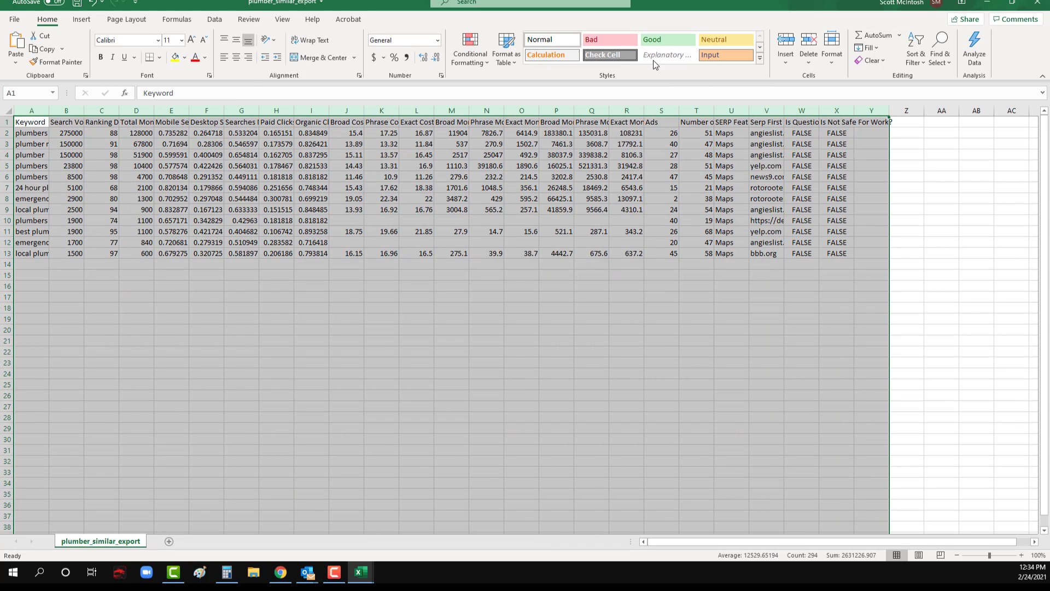
{"action": "left_click", "coordinate": [125, 196]}
{"action": "left_click_drag", "start_coordinate": [34, 125], "coordinate": [826, 255]}
{"action": "left_click", "coordinate": [501, 60]}
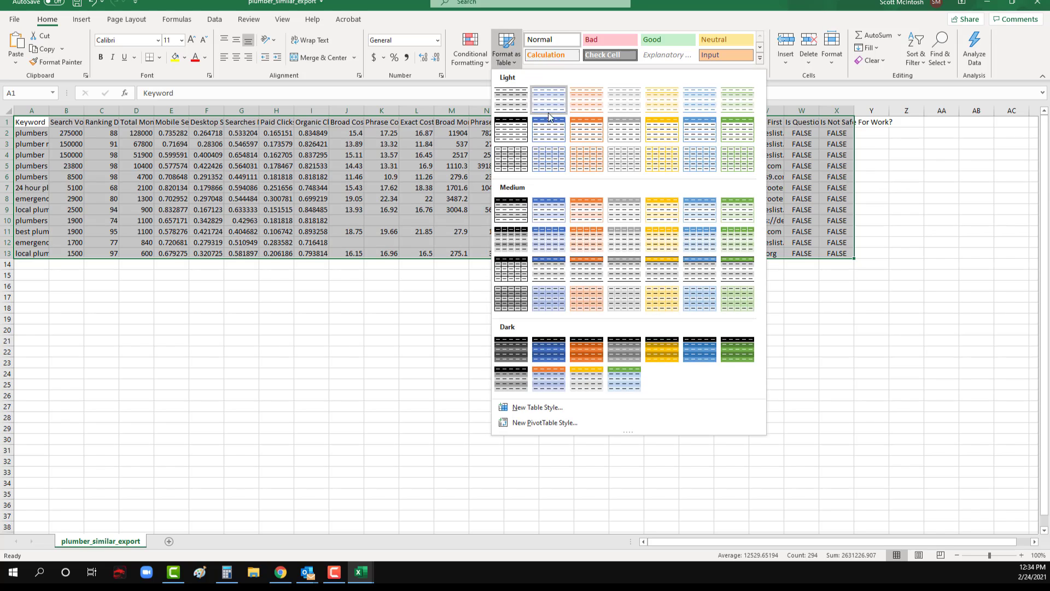
{"action": "left_click", "coordinate": [737, 137]}
{"action": "left_click", "coordinate": [507, 302]}
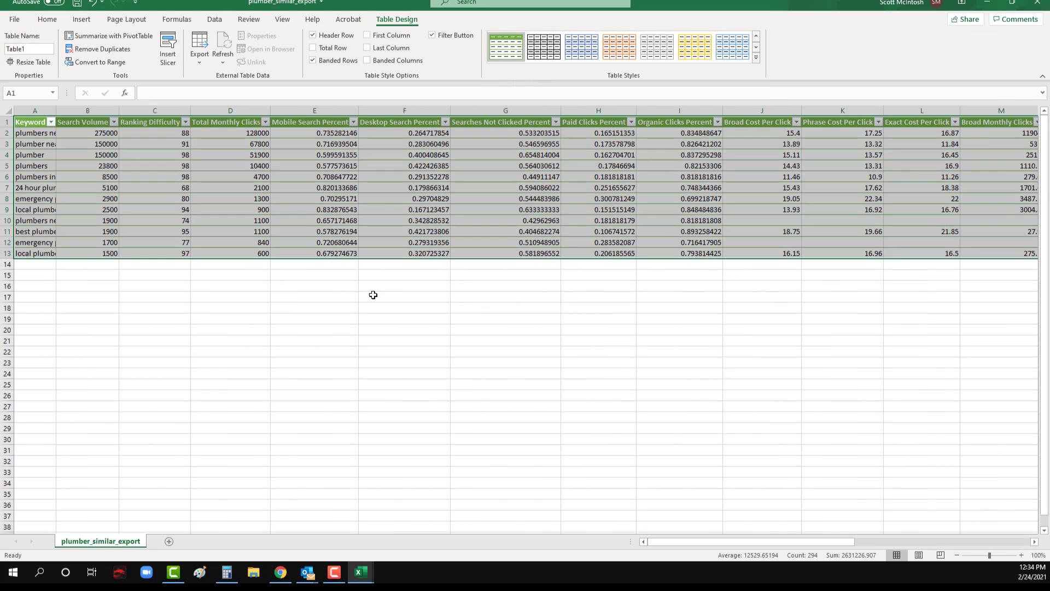
{"action": "left_click", "coordinate": [373, 295]}
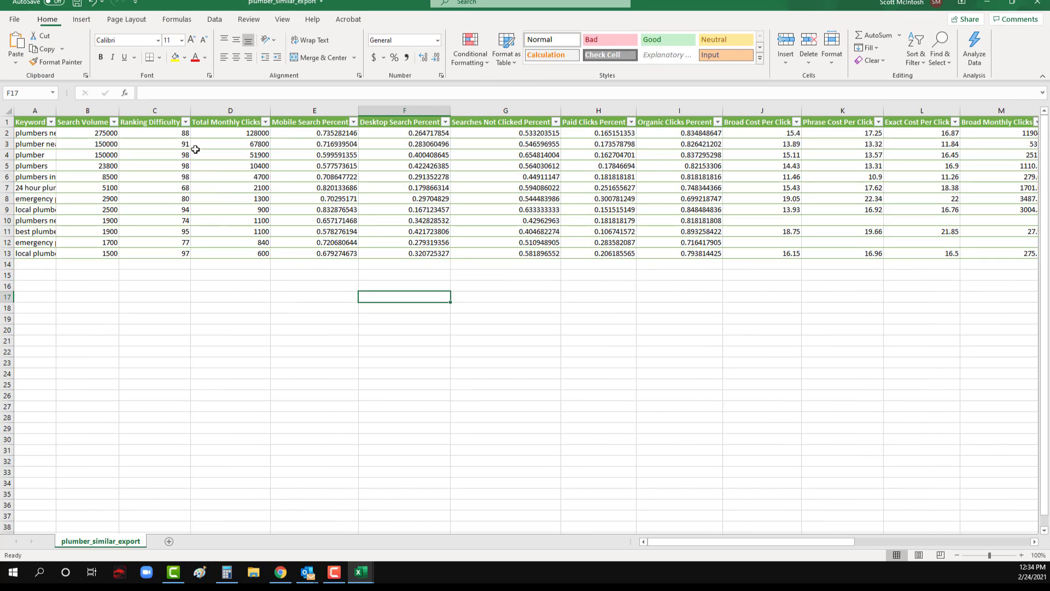
{"action": "double_click", "coordinate": [56, 108]}
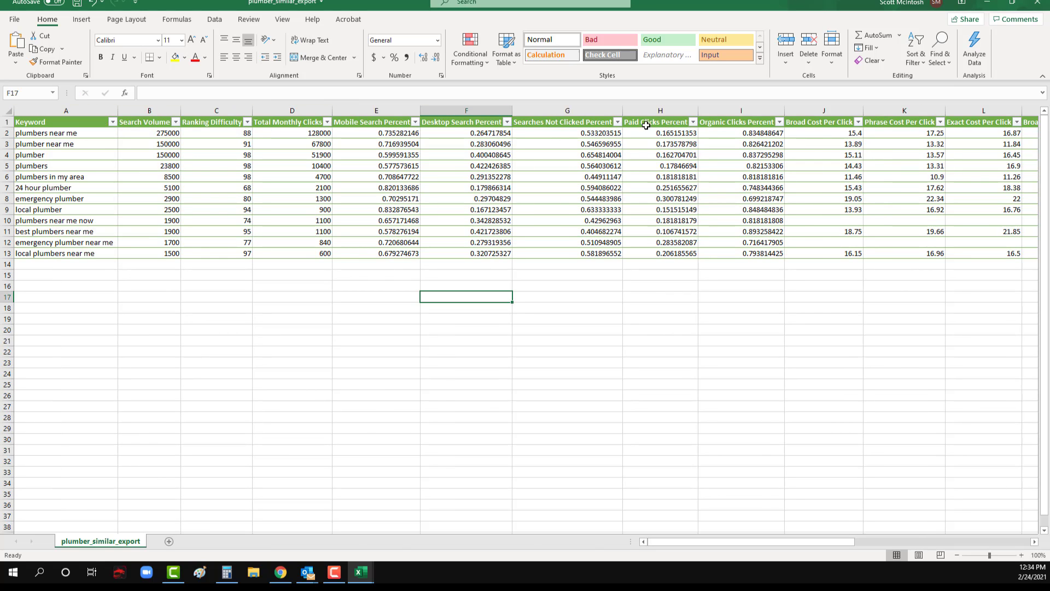
Step: Apply the dollar accounting number format to the Broad, Phrase and Exact Cost Per Click columns
{"action": "left_click", "coordinate": [817, 113]}
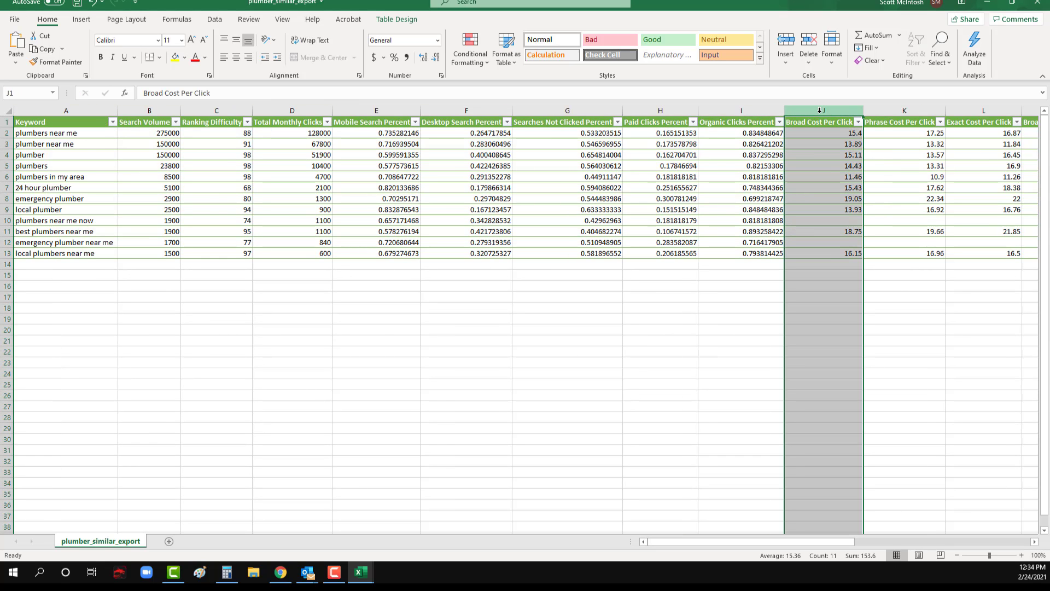
{"action": "left_click_drag", "start_coordinate": [820, 110], "coordinate": [980, 107]}
{"action": "left_click", "coordinate": [375, 56]}
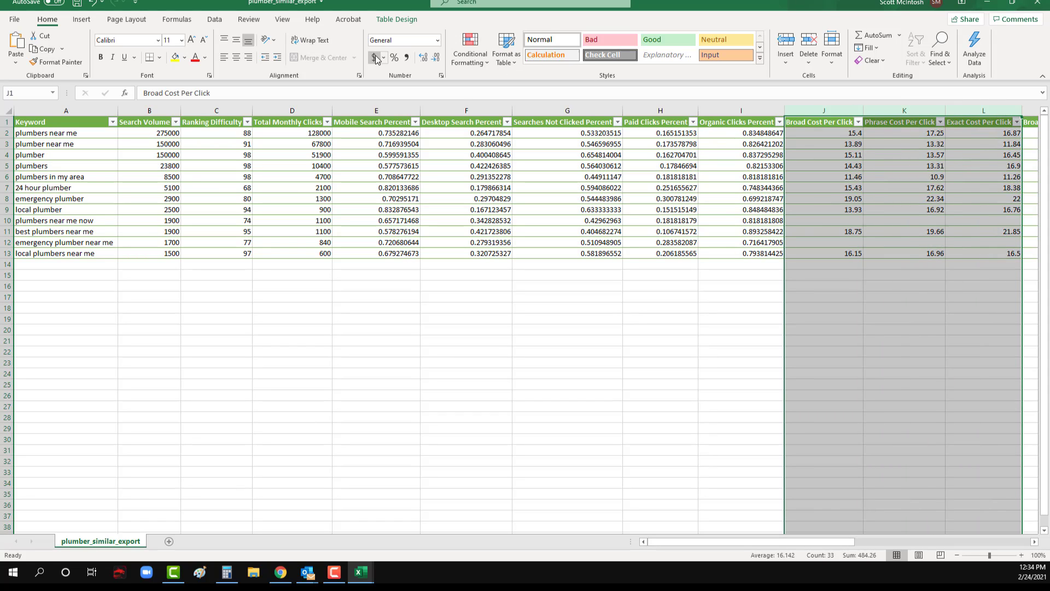
{"action": "left_click", "coordinate": [902, 179]}
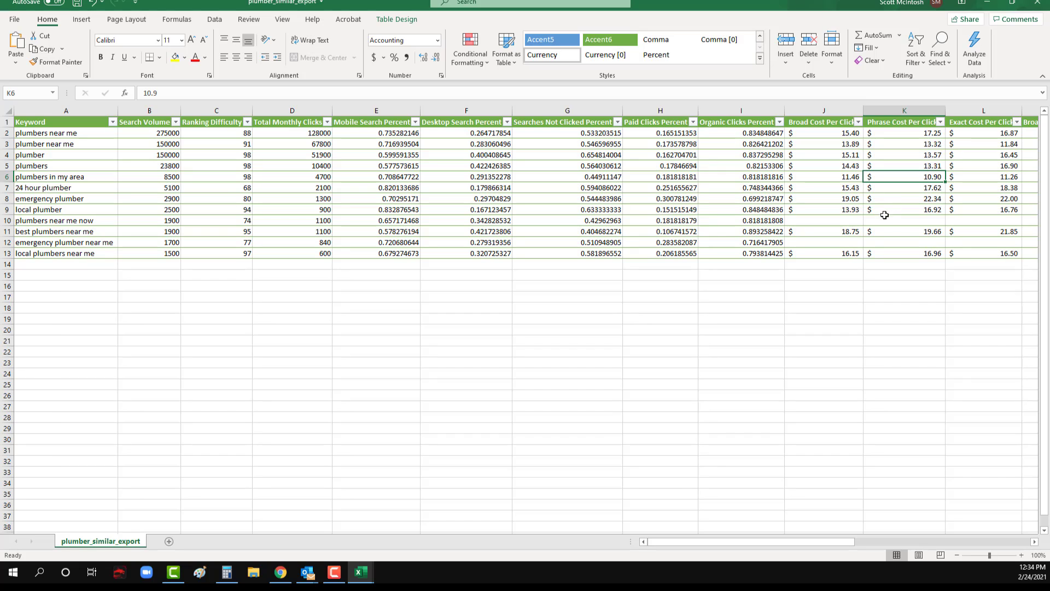
{"action": "left_click", "coordinate": [683, 264]}
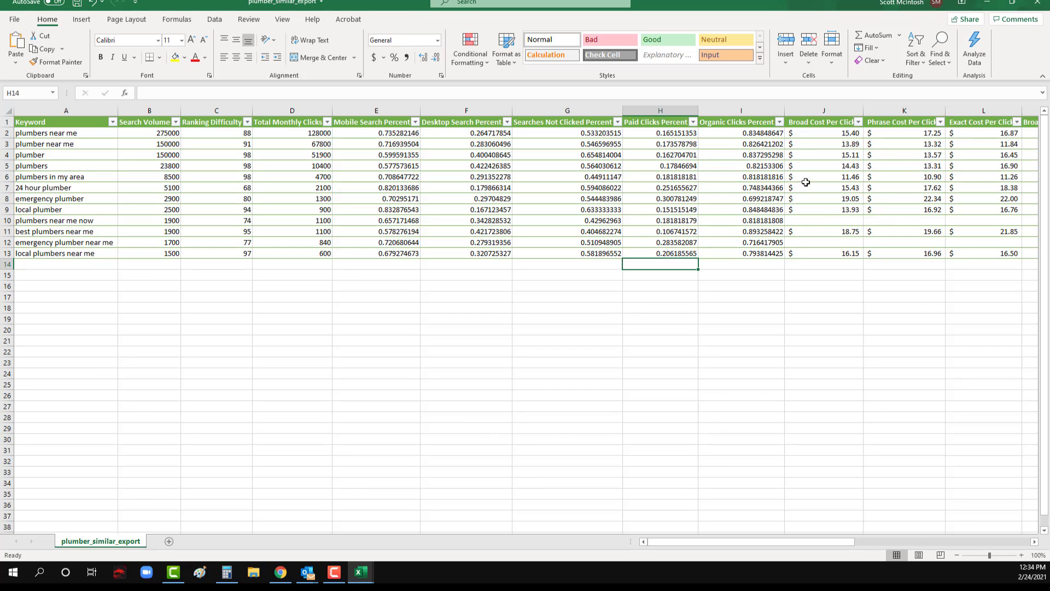
Step: Copy the twelve plumber keywords in A2:A13, minimize the Excel workbook and switch to the Google Ads campaign draft
{"action": "left_click_drag", "start_coordinate": [59, 138], "coordinate": [50, 251]}
{"action": "key", "text": "ctrl+c"}
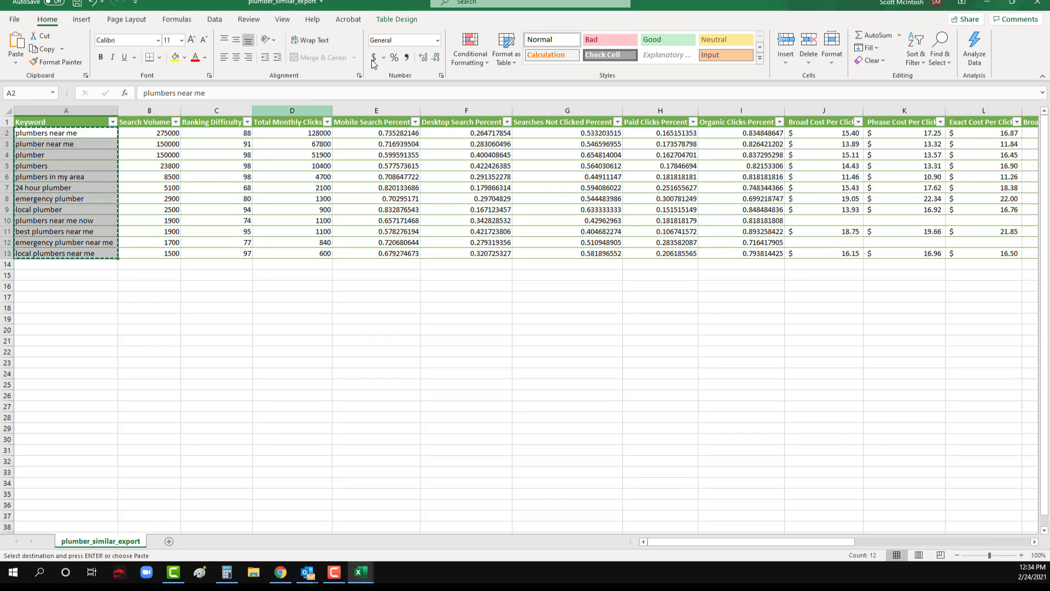
{"action": "key", "text": "alt+Tab"}
{"action": "left_click_drag", "start_coordinate": [0, 151], "coordinate": [629, 280]}
{"action": "left_click", "coordinate": [988, 3]}
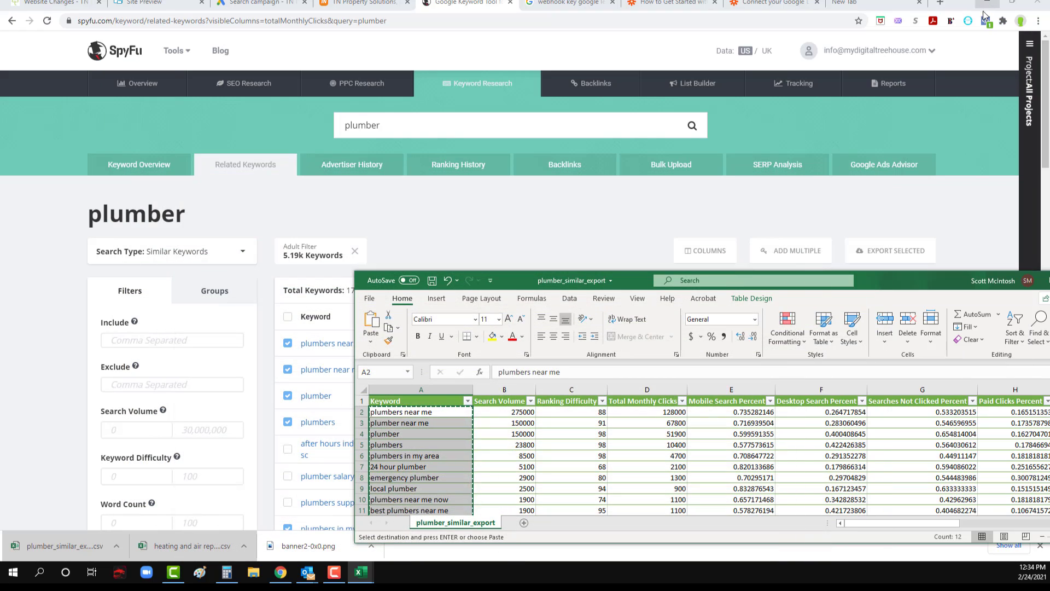
{"action": "left_click_drag", "start_coordinate": [910, 286], "coordinate": [680, 341]}
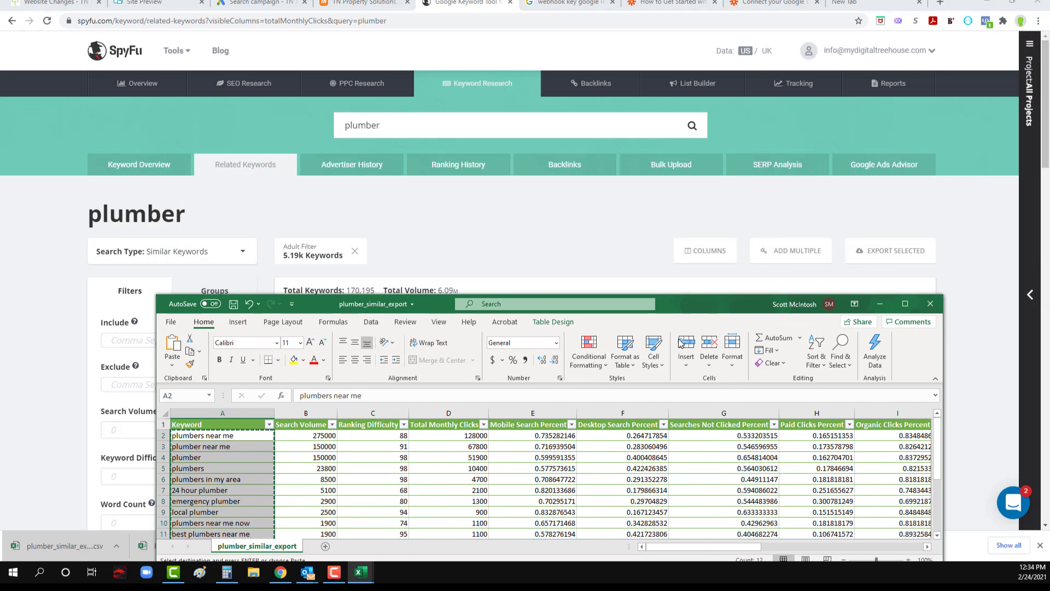
{"action": "left_click", "coordinate": [879, 303]}
{"action": "left_click", "coordinate": [270, 3]}
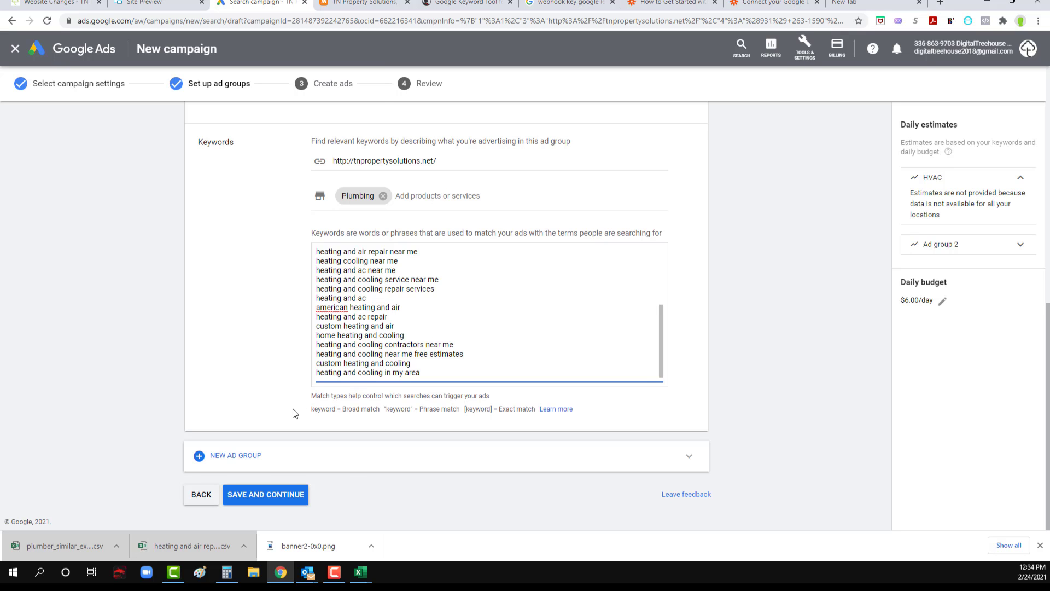
Step: Replace all keywords in Ad group 2 with the copied plumber keywords, then save and continue to ad creation
{"action": "scroll", "coordinate": [276, 390], "scroll_direction": "up", "scroll_amount": 8}
{"action": "scroll", "coordinate": [277, 389], "scroll_direction": "down", "scroll_amount": 6}
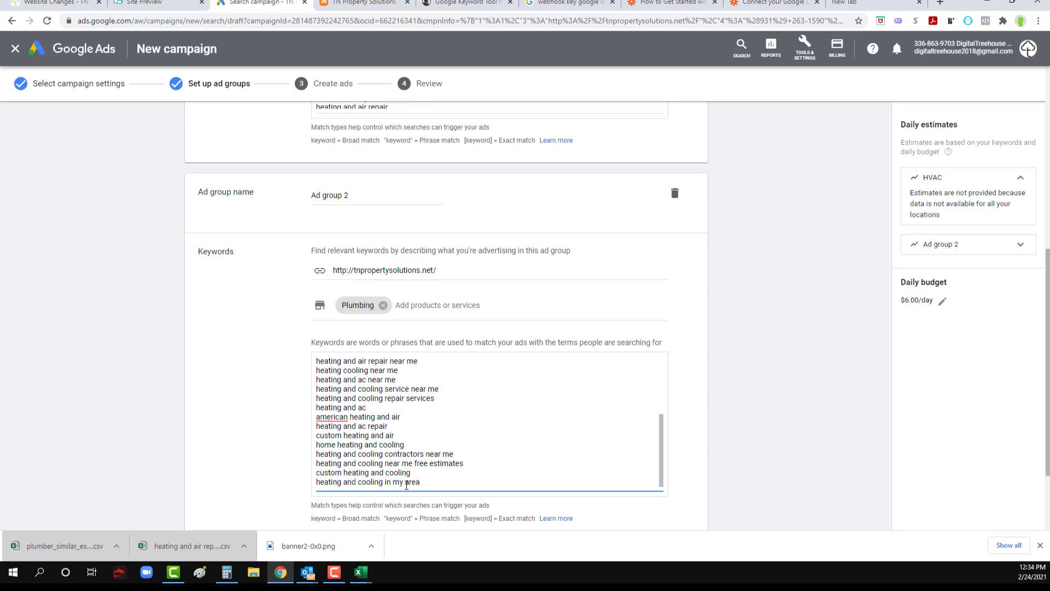
{"action": "left_click_drag", "start_coordinate": [316, 358], "coordinate": [463, 389]}
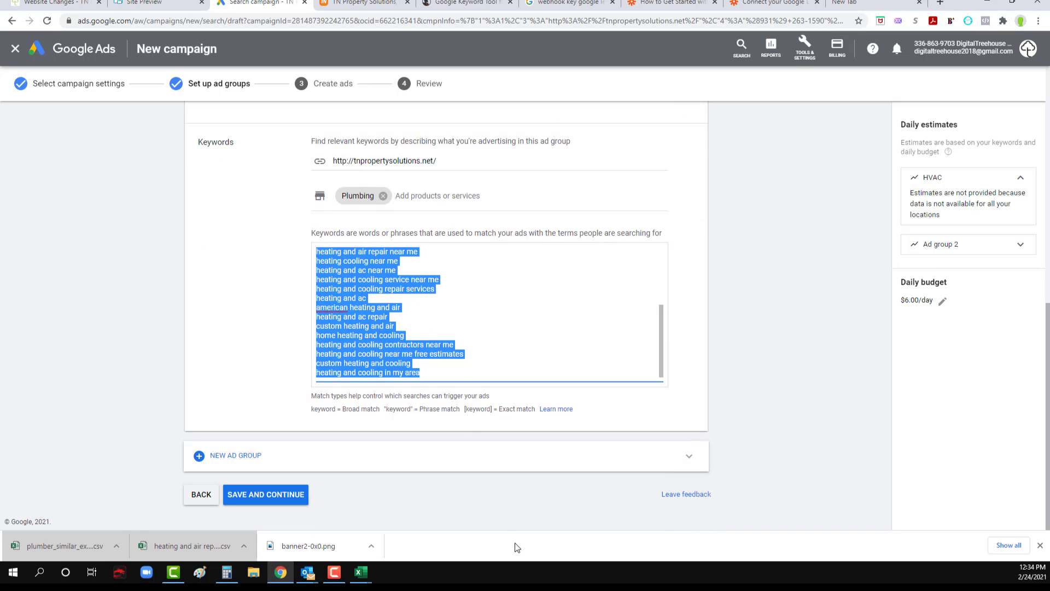
{"action": "key", "text": "ctrl+v"}
{"action": "scroll", "coordinate": [448, 362], "scroll_direction": "up", "scroll_amount": 5}
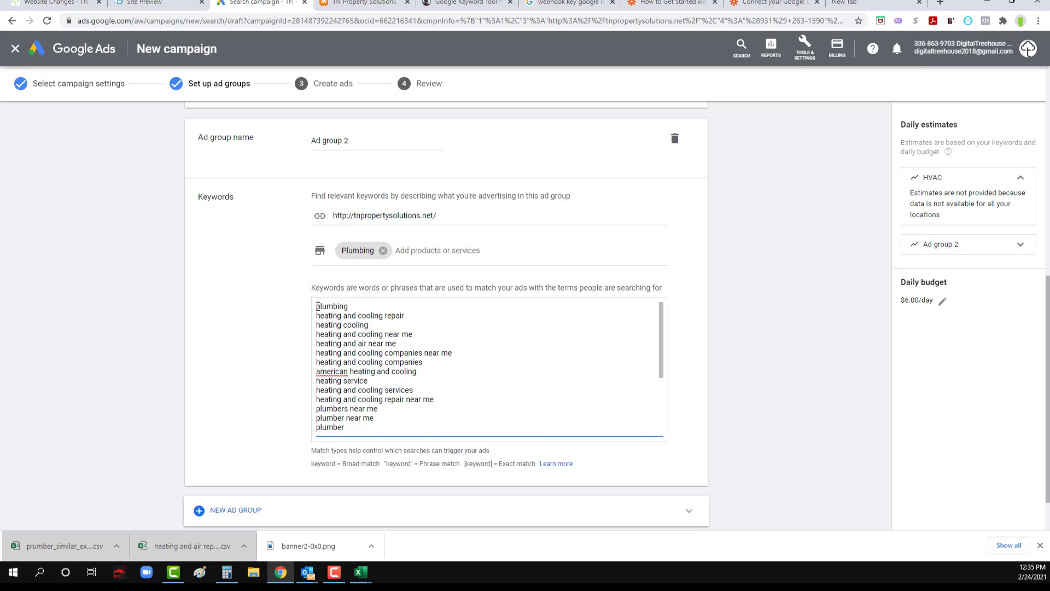
{"action": "left_click_drag", "start_coordinate": [317, 307], "coordinate": [470, 472]}
{"action": "key", "text": "BackSpace"}
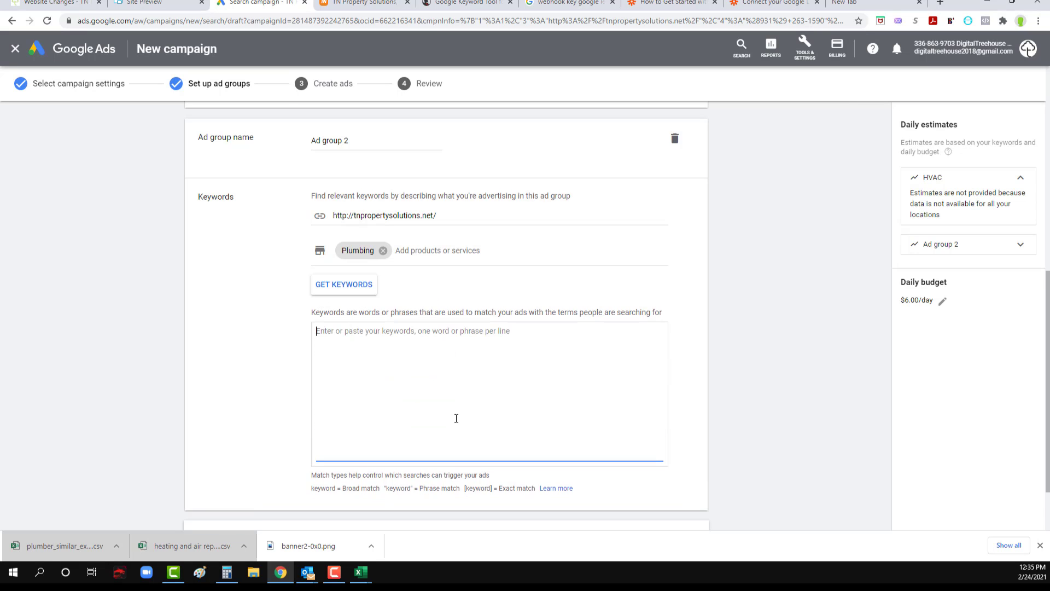
{"action": "key", "text": "ctrl+v"}
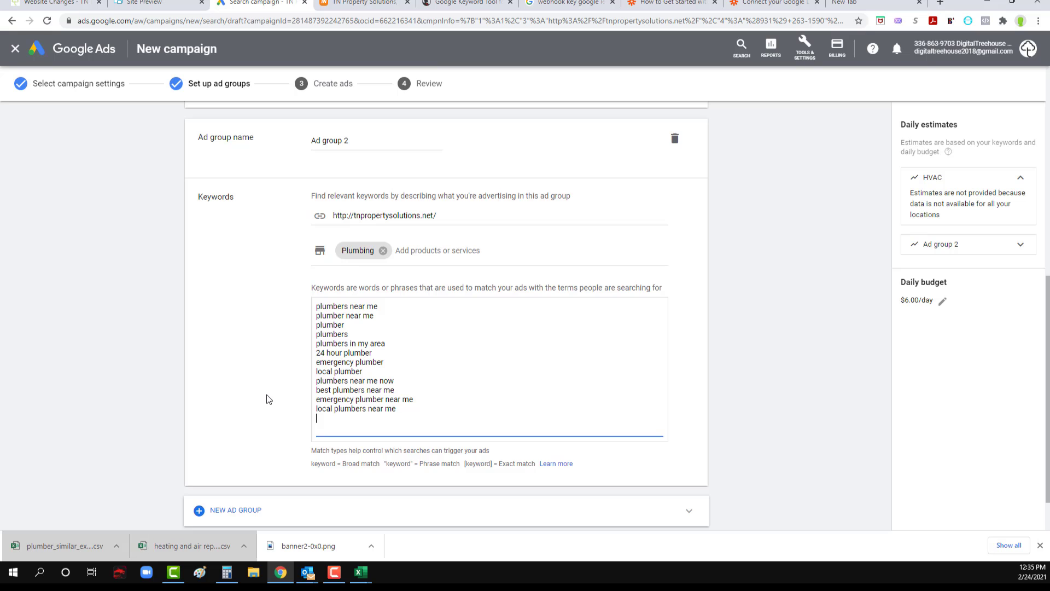
{"action": "scroll", "coordinate": [267, 395], "scroll_direction": "down", "scroll_amount": 1}
{"action": "left_click", "coordinate": [275, 497]}
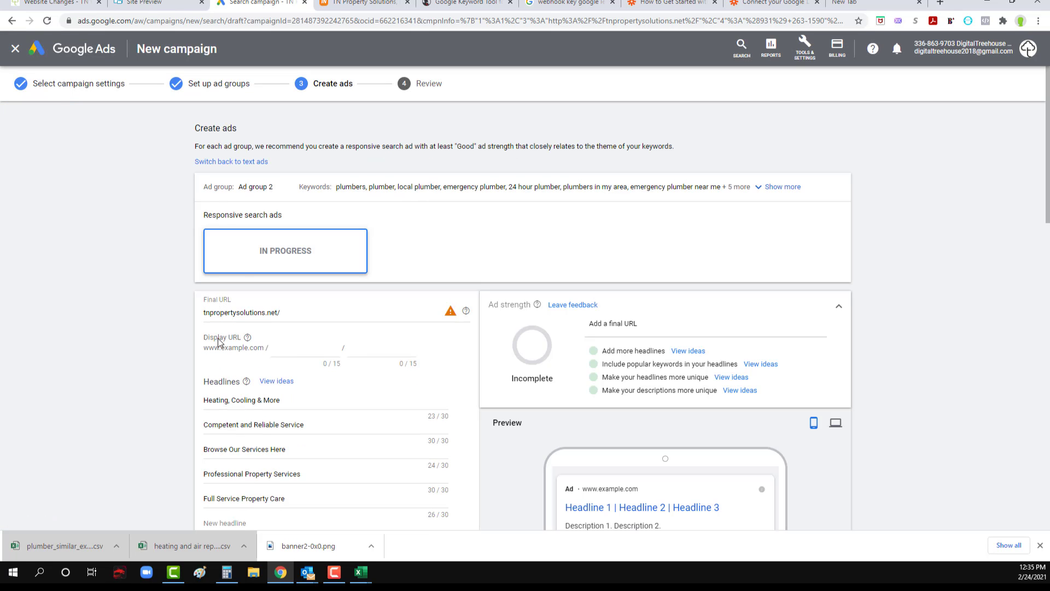
{"action": "scroll", "coordinate": [118, 339], "scroll_direction": "down", "scroll_amount": 2}
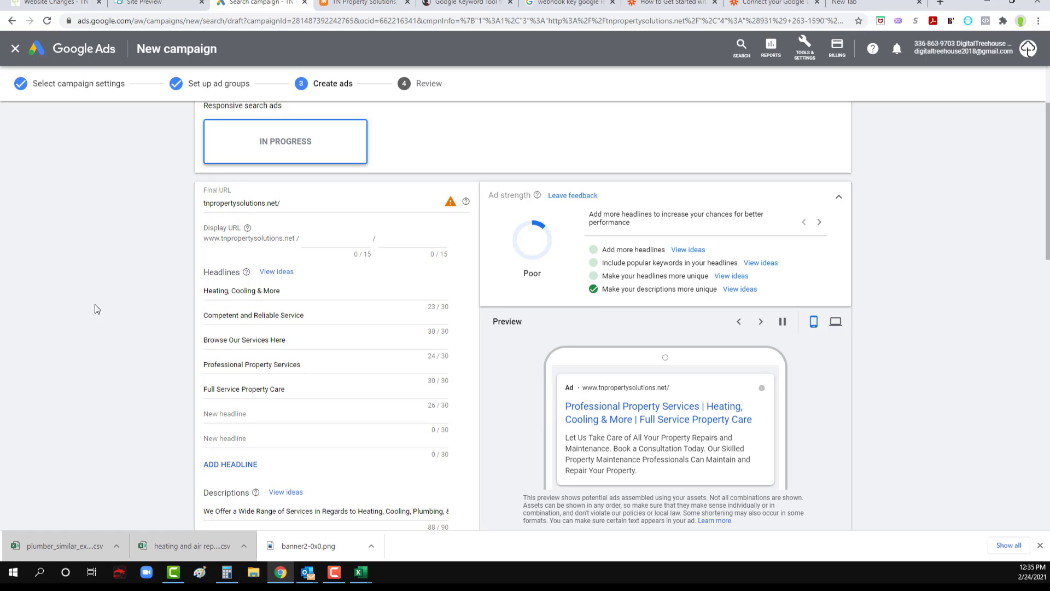
{"action": "scroll", "coordinate": [688, 451], "scroll_direction": "down", "scroll_amount": 1}
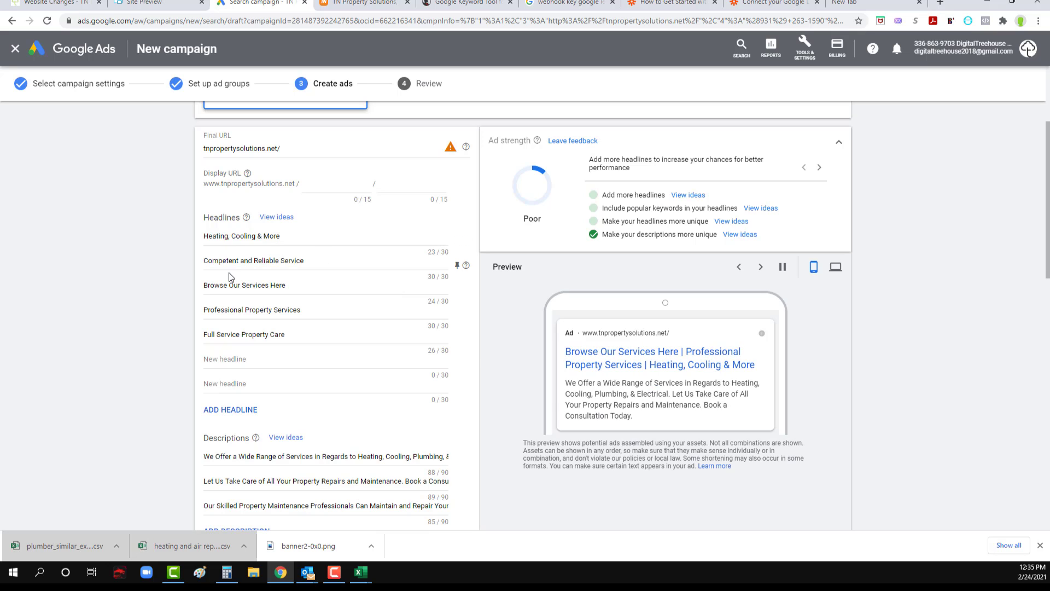
{"action": "scroll", "coordinate": [230, 277], "scroll_direction": "up", "scroll_amount": 2}
{"action": "mouse_move", "coordinate": [451, 259]}
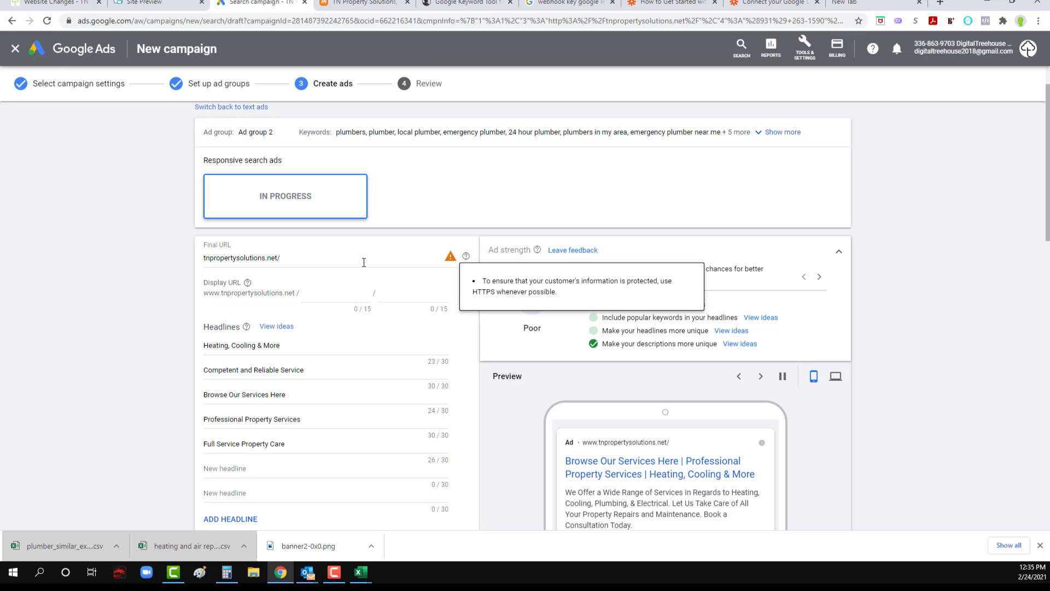
{"action": "left_click", "coordinate": [289, 268]}
{"action": "left_click", "coordinate": [350, 5]}
{"action": "left_click", "coordinate": [314, 19]}
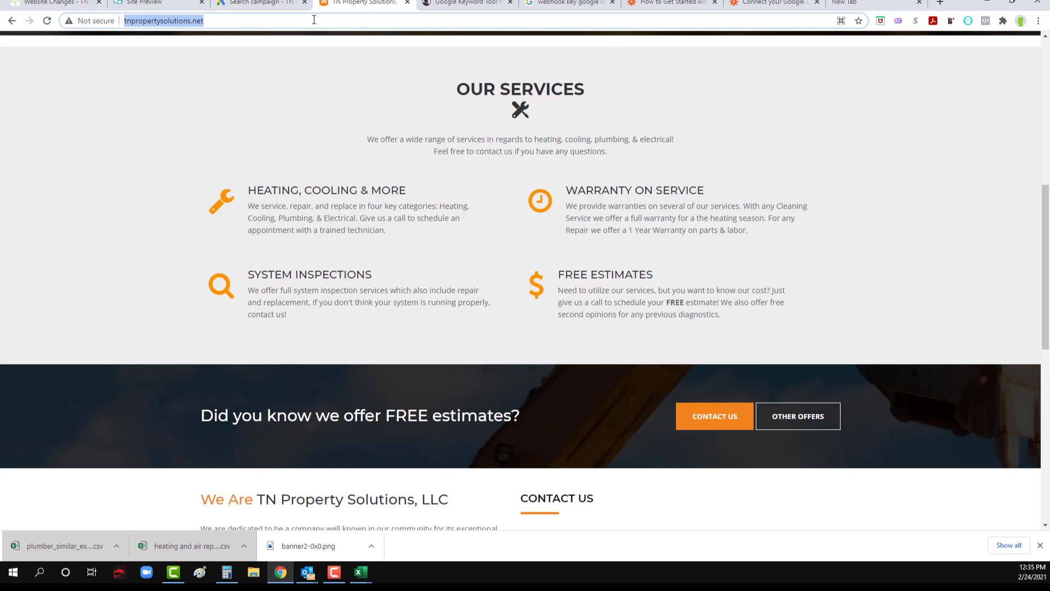
{"action": "left_click", "coordinate": [257, 4]}
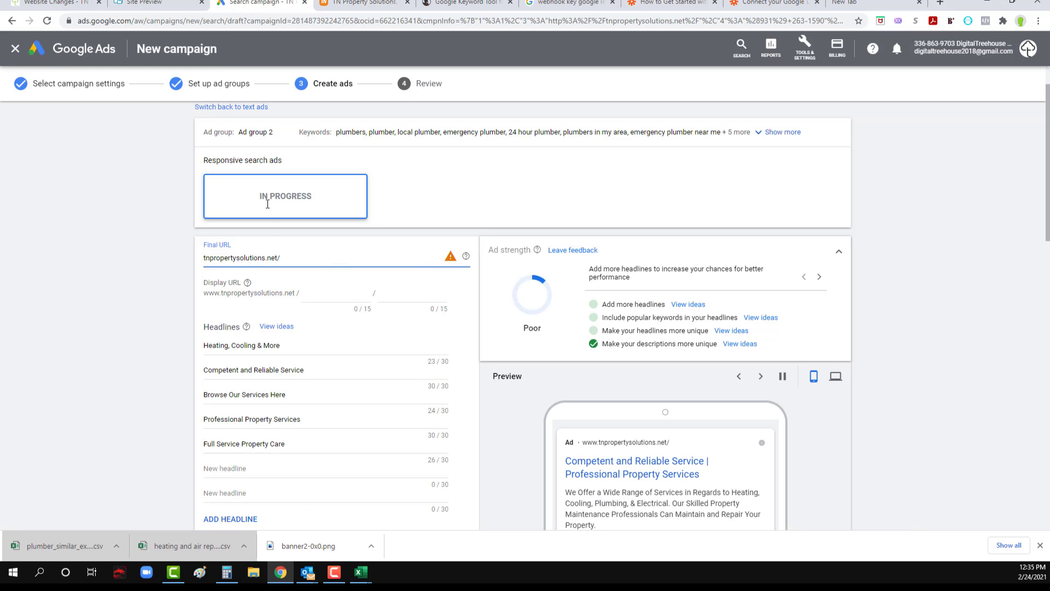
{"action": "left_click_drag", "start_coordinate": [277, 258], "coordinate": [203, 258]}
{"action": "key", "text": "ctrl+v"}
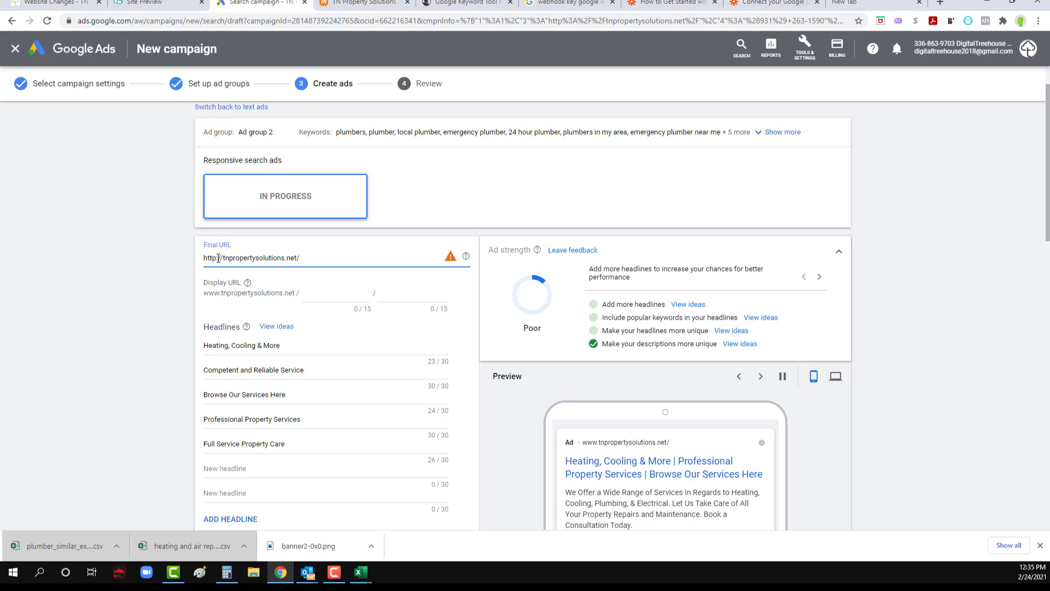
Step: Try changing the final URL to https and restore it to http
{"action": "left_click", "coordinate": [213, 258]}
{"action": "type", "text": "s"}
{"action": "left_click", "coordinate": [177, 261]}
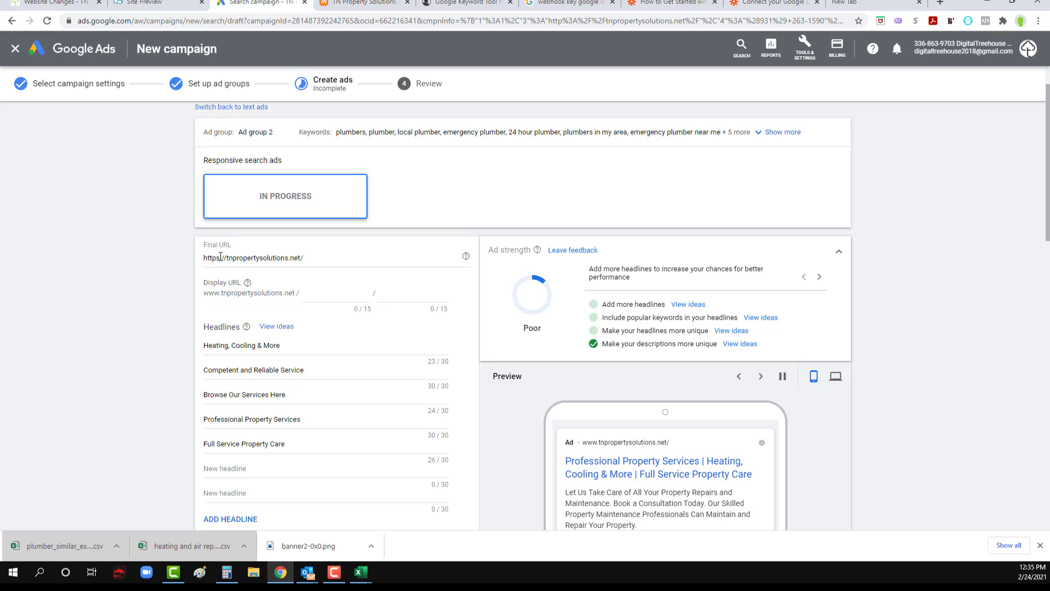
{"action": "left_click", "coordinate": [217, 257]}
{"action": "key", "text": "BackSpace"}
{"action": "left_click", "coordinate": [168, 260]}
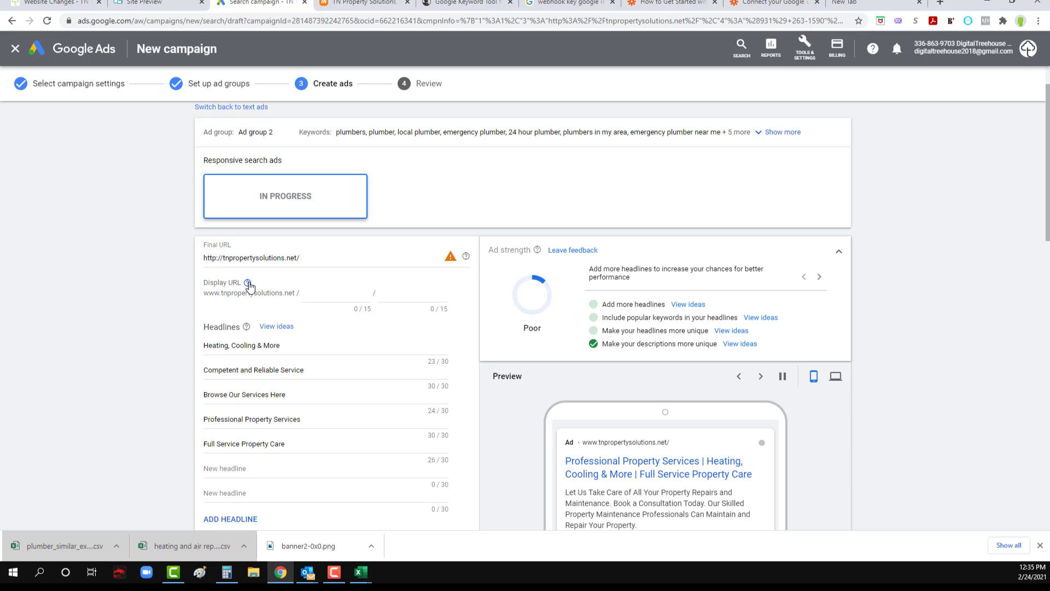
Step: Open the headline ideas and move the TN Property Solutions website tab into its own window
{"action": "scroll", "coordinate": [189, 332], "scroll_direction": "down", "scroll_amount": 1}
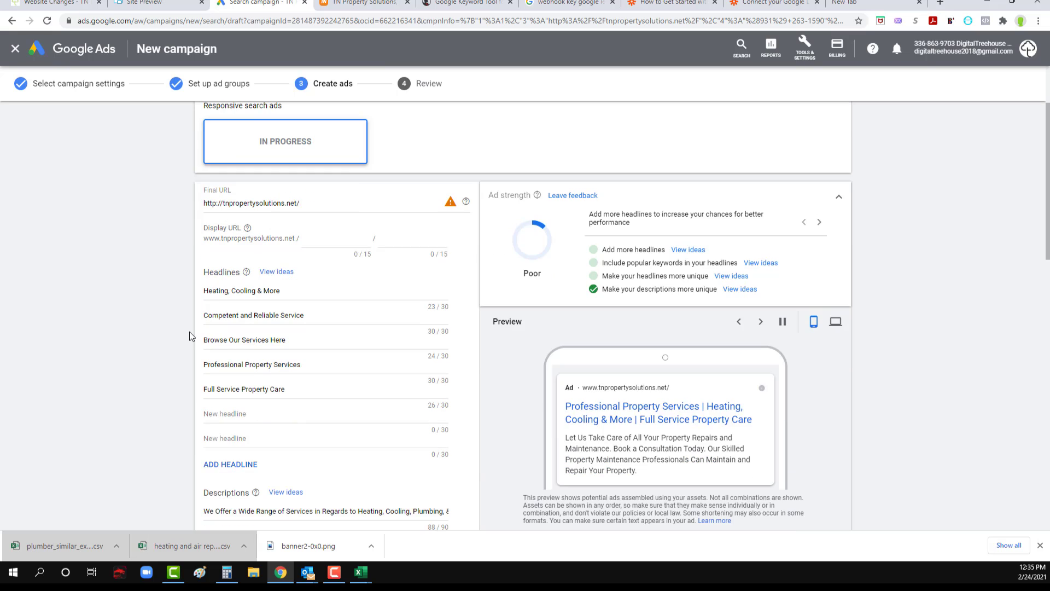
{"action": "left_click", "coordinate": [271, 275]}
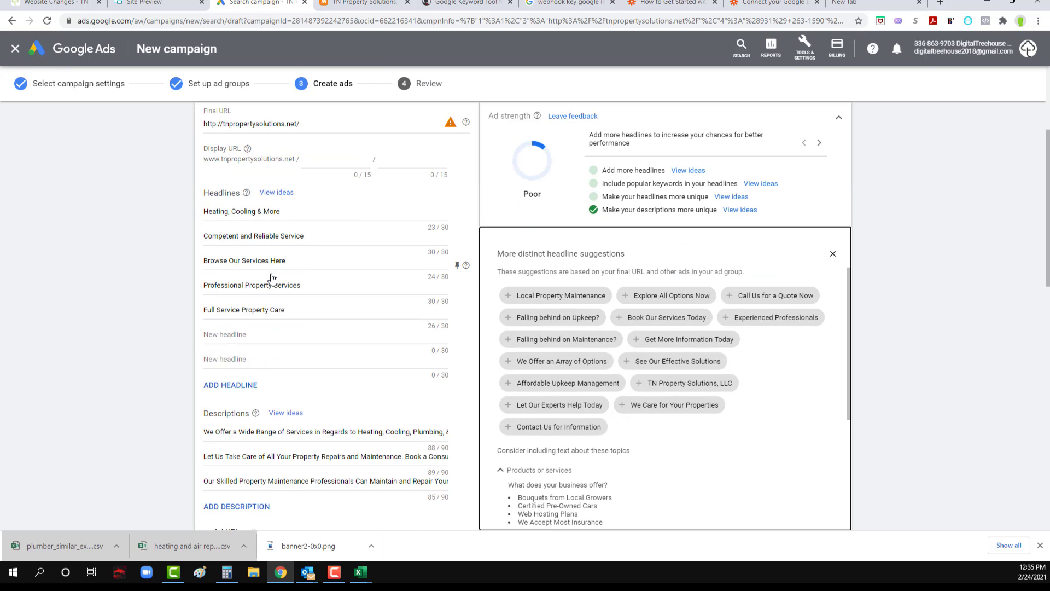
{"action": "left_click", "coordinate": [649, 404]}
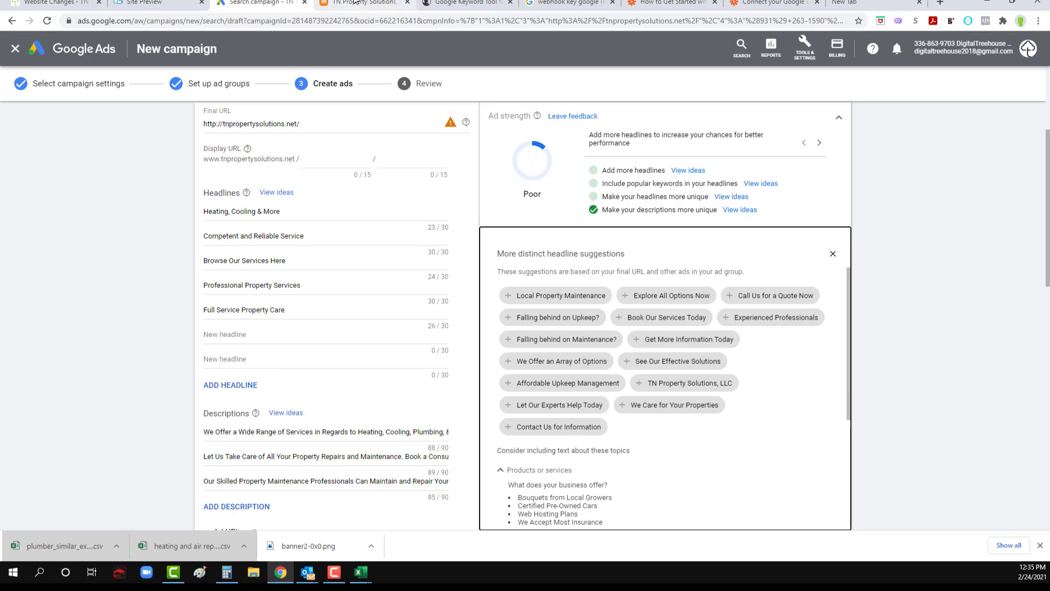
{"action": "left_click_drag", "start_coordinate": [356, 2], "coordinate": [0, 159]}
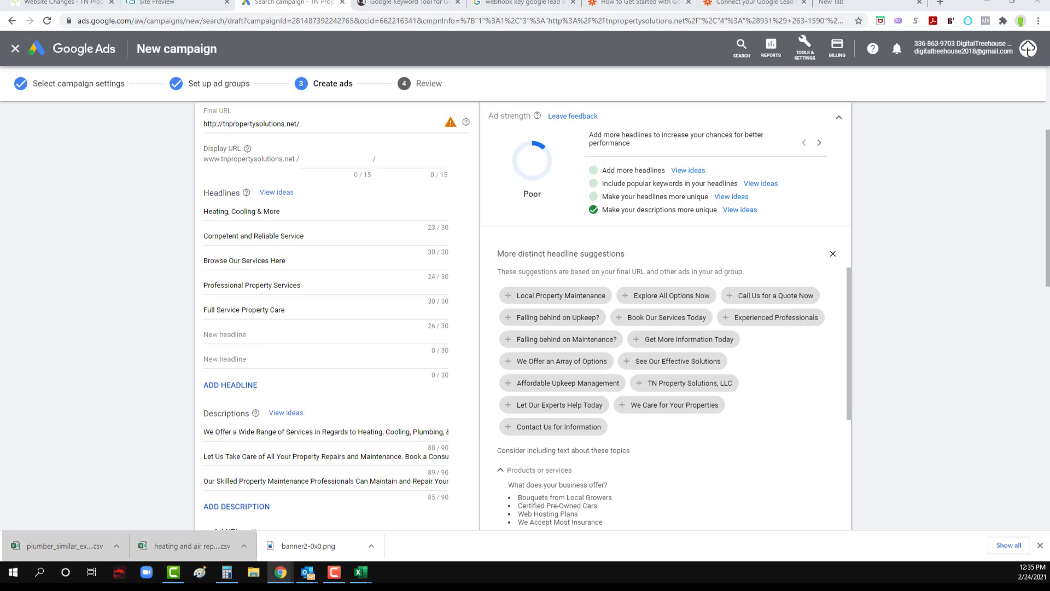
Step: Replace the headline "Competent and Reliable Service" with "Warranty On All HVAC Services"
{"action": "triple_click", "coordinate": [242, 237]}
{"action": "type", "text": "Wa"}
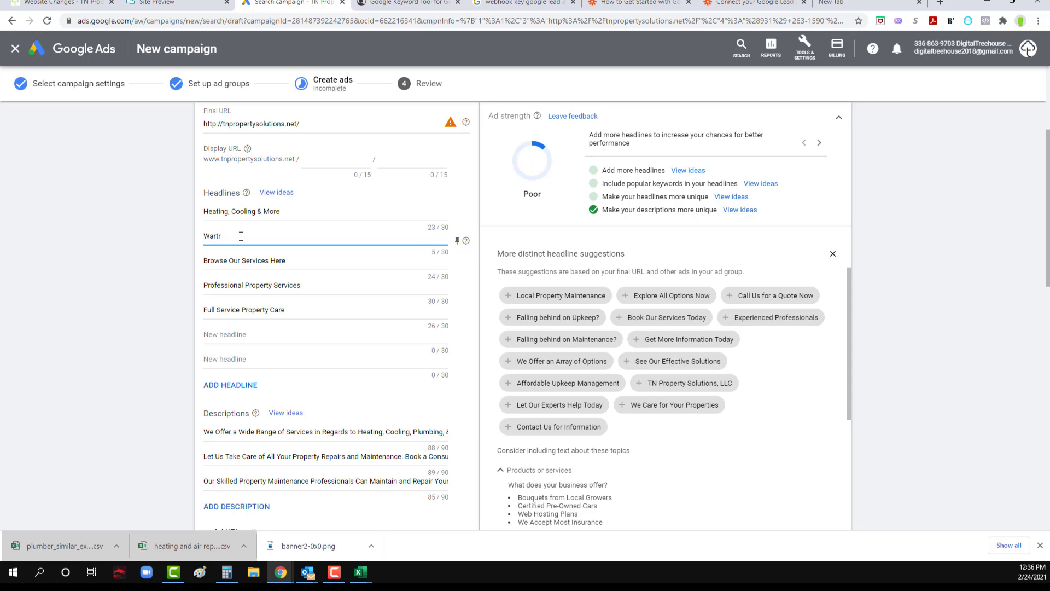
{"action": "type", "text": "rranty On All HVAC Services"}
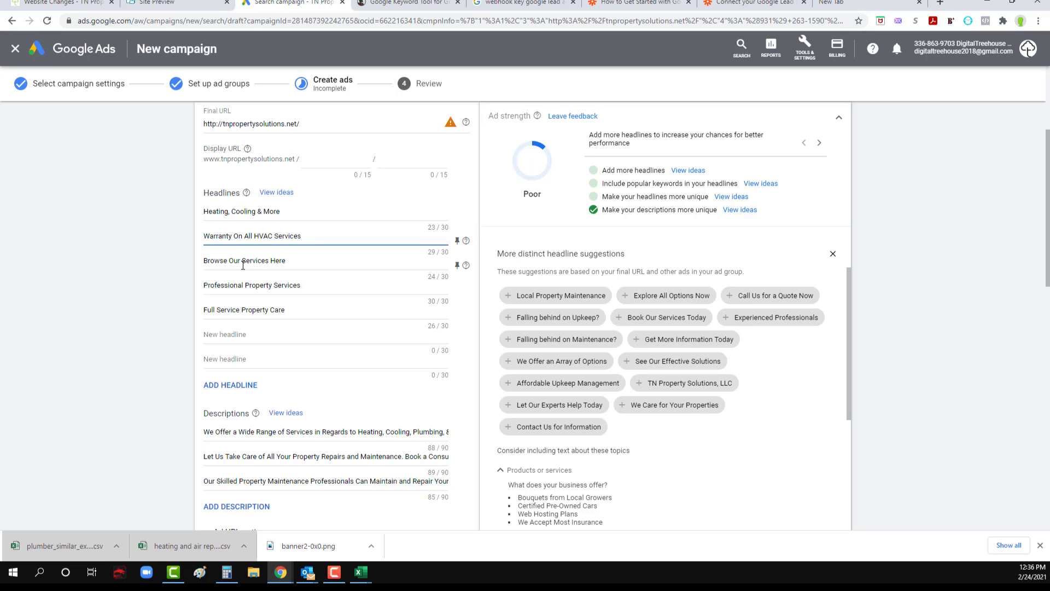
Step: Replace the headline "Browse Our Services Here" with "Heating and Air Installation"
{"action": "triple_click", "coordinate": [243, 261]}
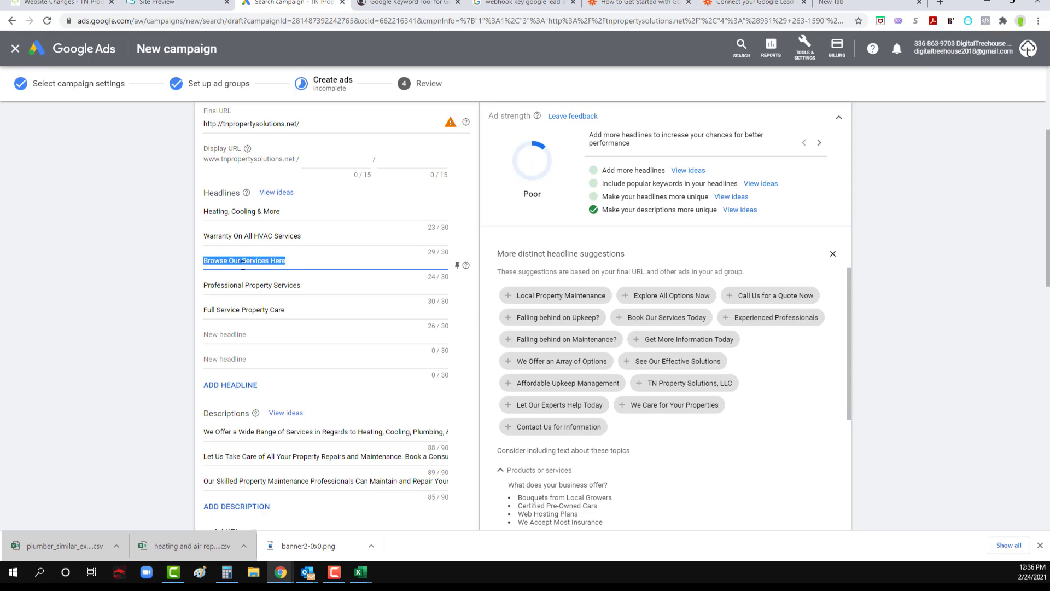
{"action": "type", "text": "Heating"}
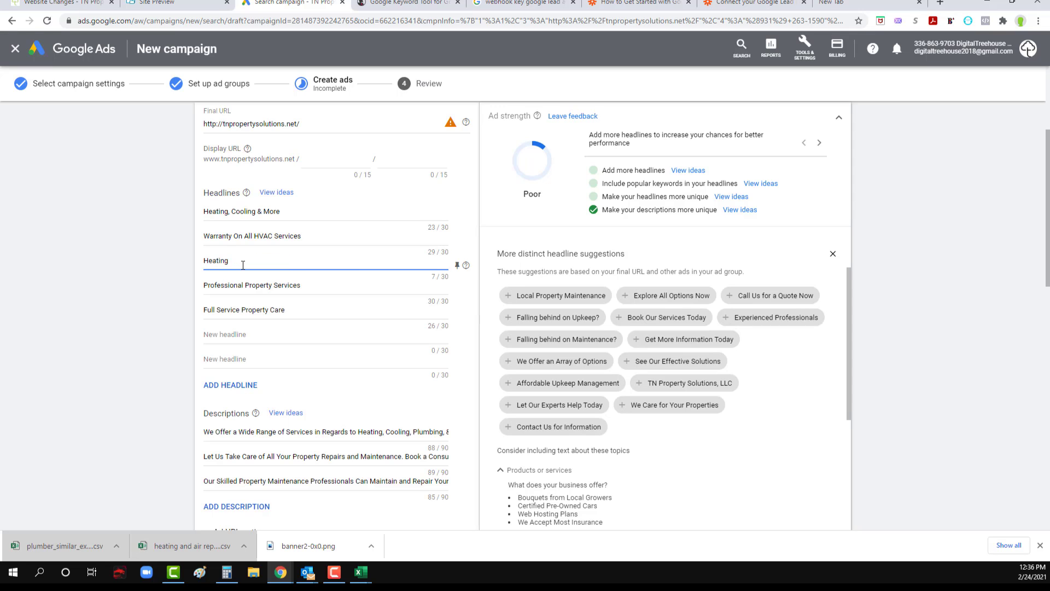
{"action": "type", "text": " and Air Repair"}
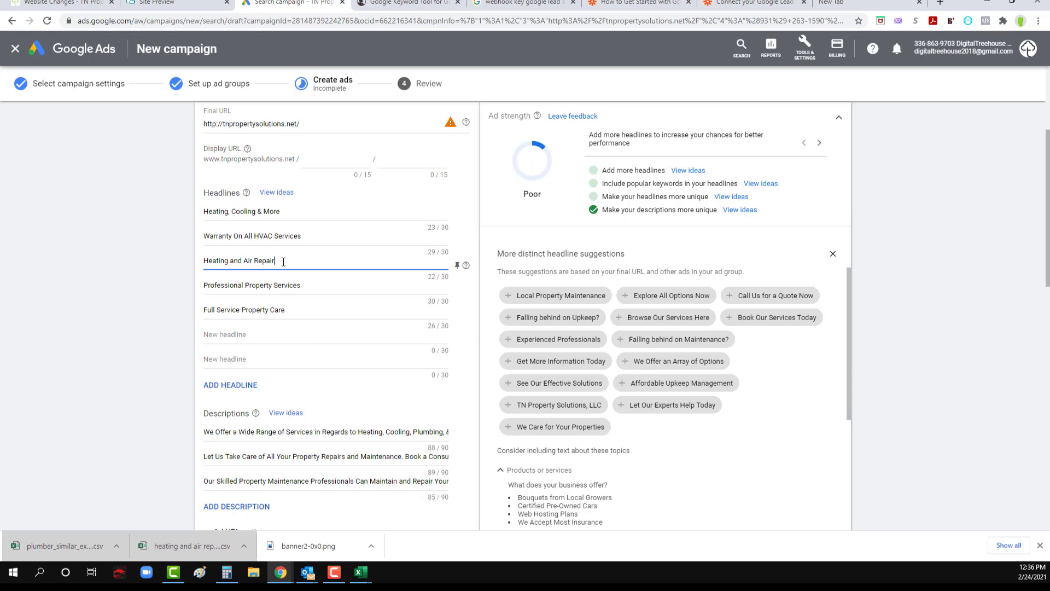
{"action": "left_click_drag", "start_coordinate": [284, 262], "coordinate": [255, 262]}
{"action": "type", "text": "Installation"}
Step: Replace the headline "Professional Property Services" with "Heating and Air Inspections"
{"action": "triple_click", "coordinate": [230, 286]}
{"action": "type", "text": "H"}
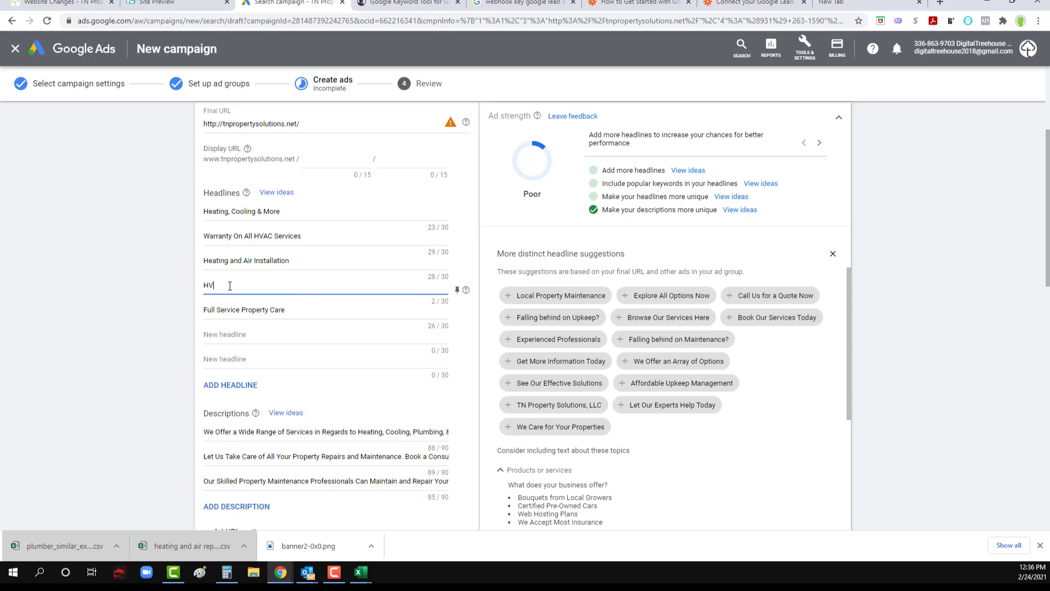
{"action": "type", "text": "V"}
{"action": "key", "text": "BackSpace"}
{"action": "type", "text": "eating and AireInspections"}
Step: Replace the headline "Full Service Property Care" with "Free Estimates"
{"action": "triple_click", "coordinate": [227, 310]}
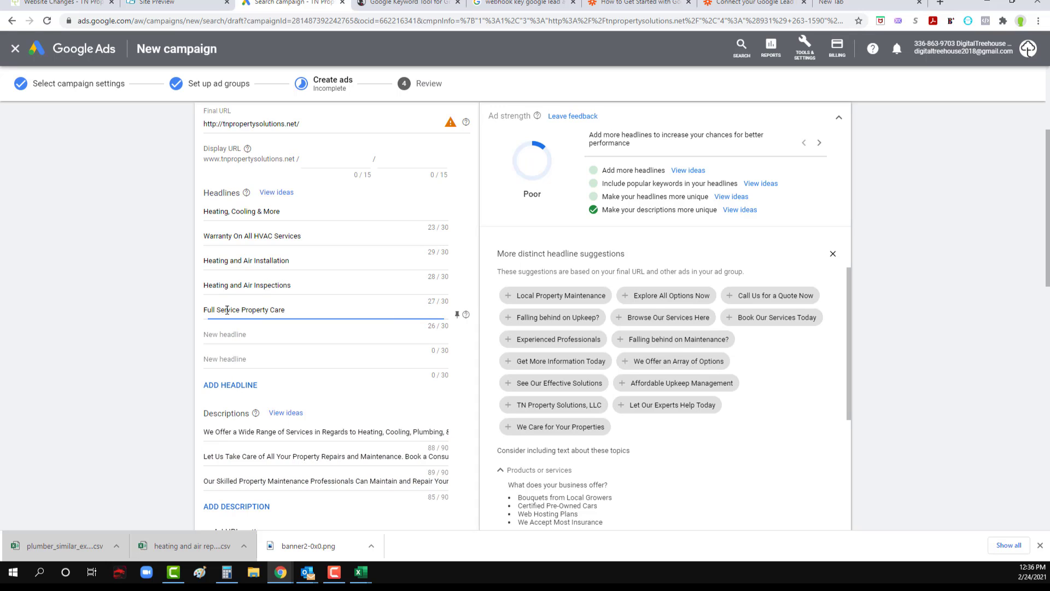
{"action": "type", "text": "Fre"}
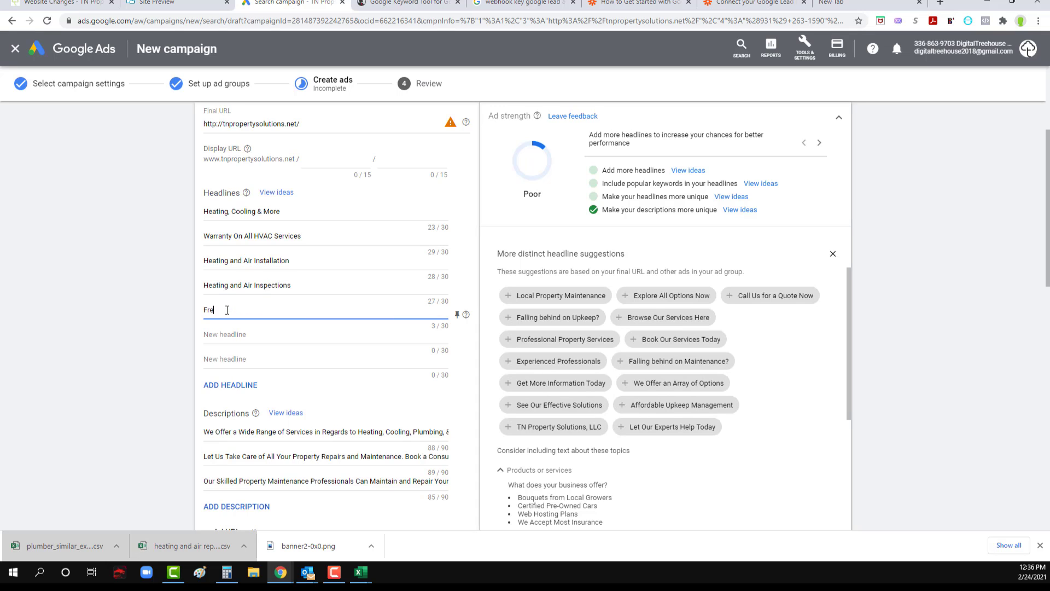
{"action": "type", "text": "e Estimates"}
Step: Add the headline "Financing Available" in the next empty headline field
{"action": "left_click", "coordinate": [246, 336]}
{"action": "type", "text": "Finac"}
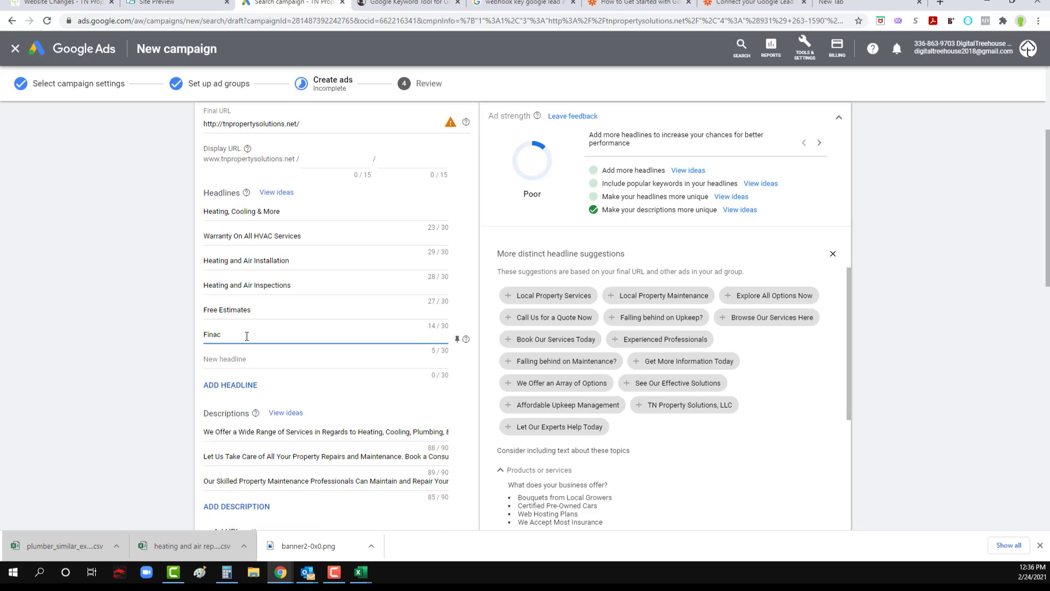
{"action": "type", "text": "nncing Availabin"}
Step: Edit the first description to end with "Heating, Cooling, and Plumbing", removing the electrical mention
{"action": "scroll", "coordinate": [269, 340], "scroll_direction": "down", "scroll_amount": 2}
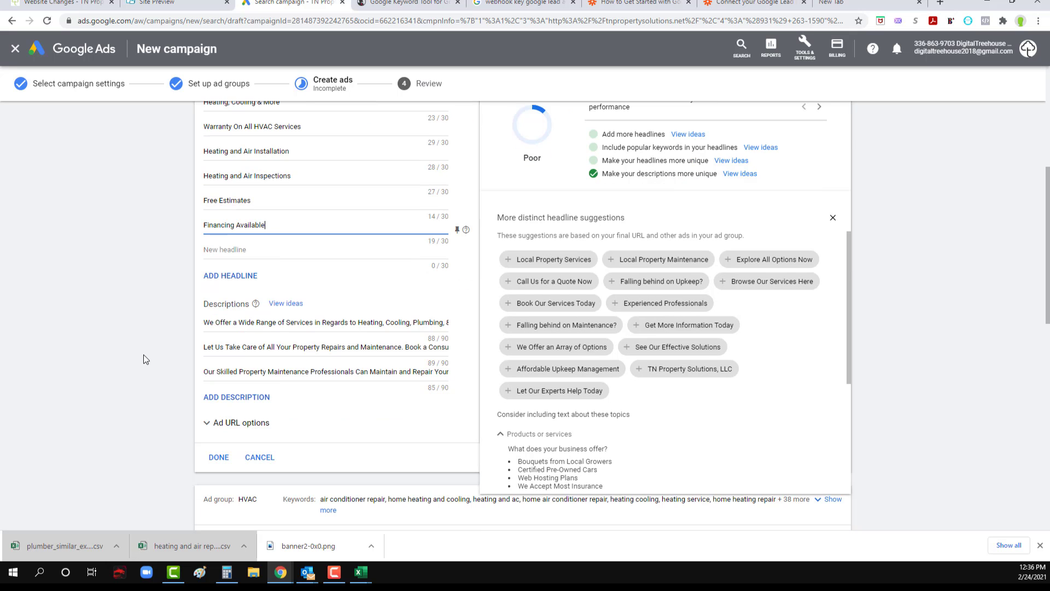
{"action": "left_click_drag", "start_coordinate": [280, 322], "coordinate": [447, 324]}
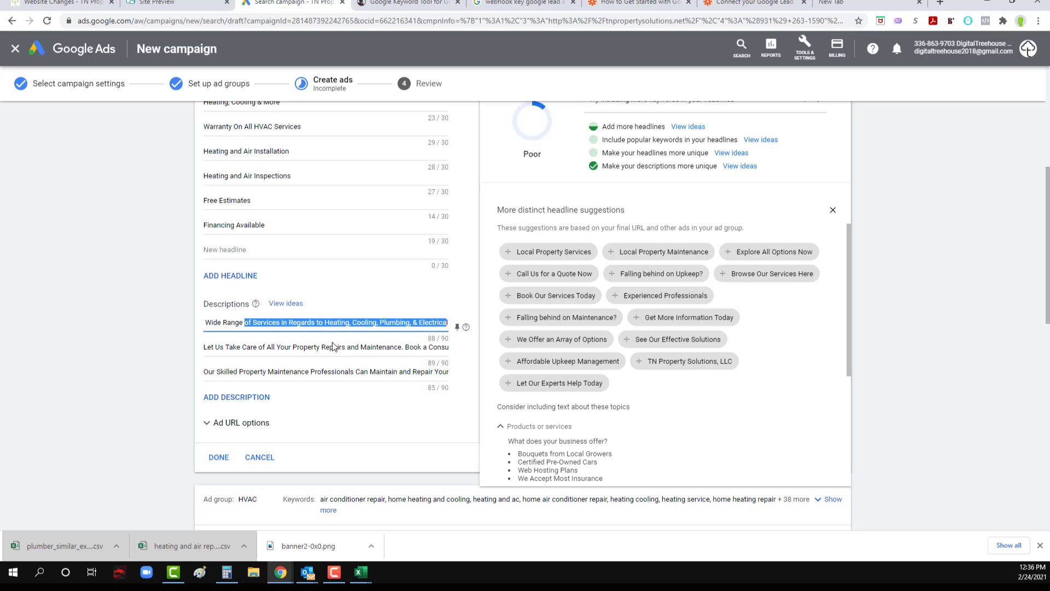
{"action": "left_click", "coordinate": [409, 323]}
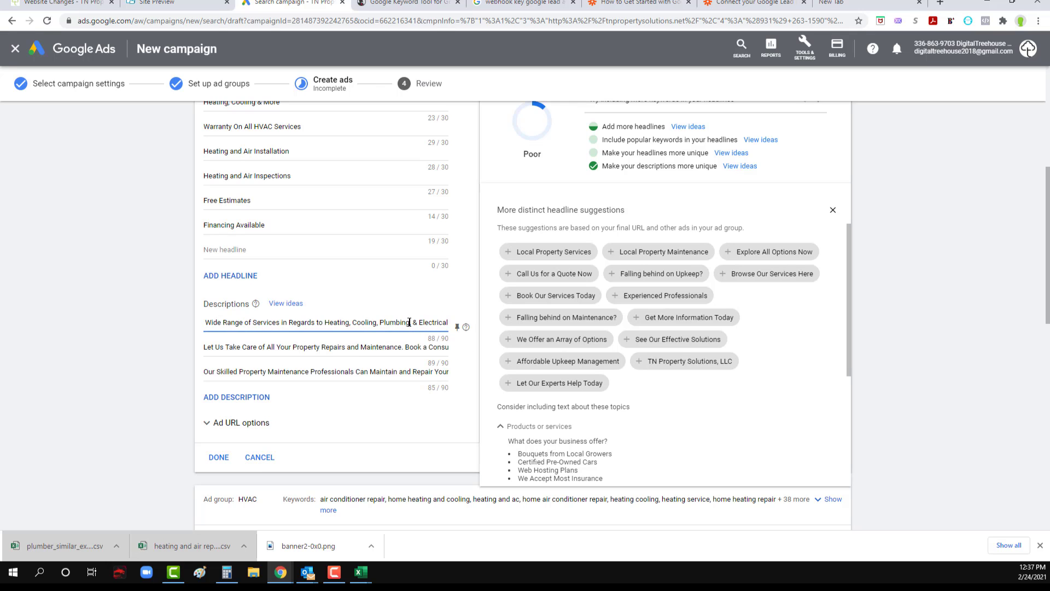
{"action": "key", "text": "shift+End"}
{"action": "key", "text": "Delete"}
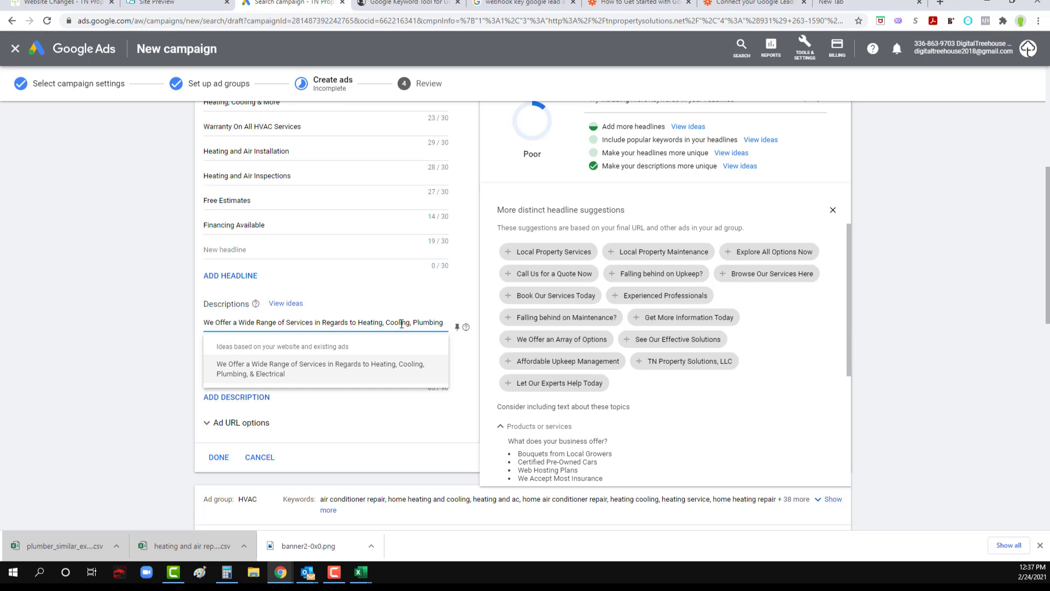
{"action": "type", "text": "and"}
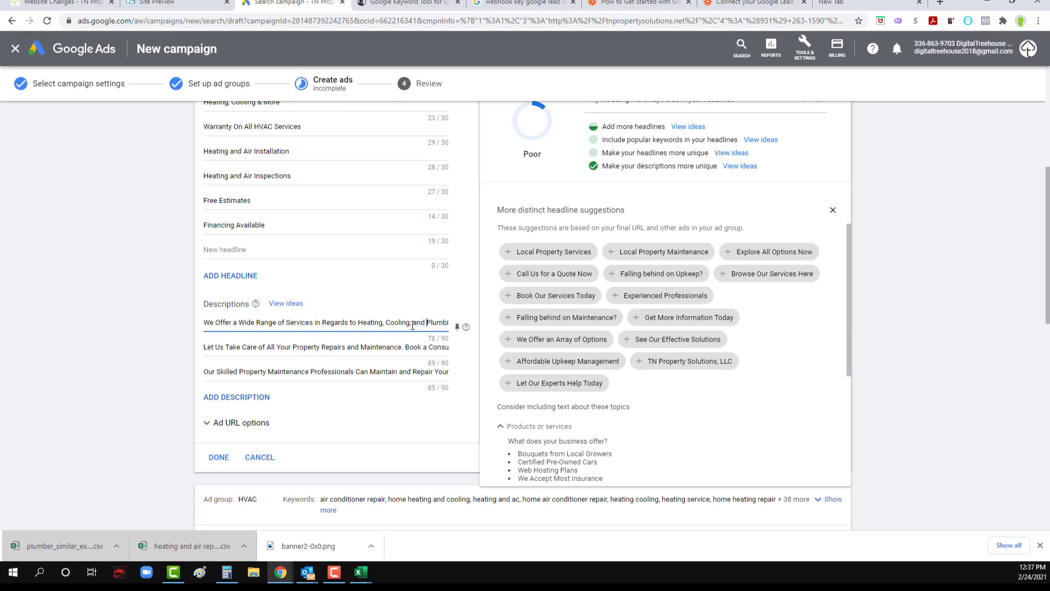
Step: Review the other two descriptions and copy the "We'll come out for free" ad sentence from the Website Changes notebook
{"action": "left_click_drag", "start_coordinate": [302, 349], "coordinate": [457, 351]}
{"action": "left_click", "coordinate": [256, 372]}
{"action": "triple_click", "coordinate": [256, 372]}
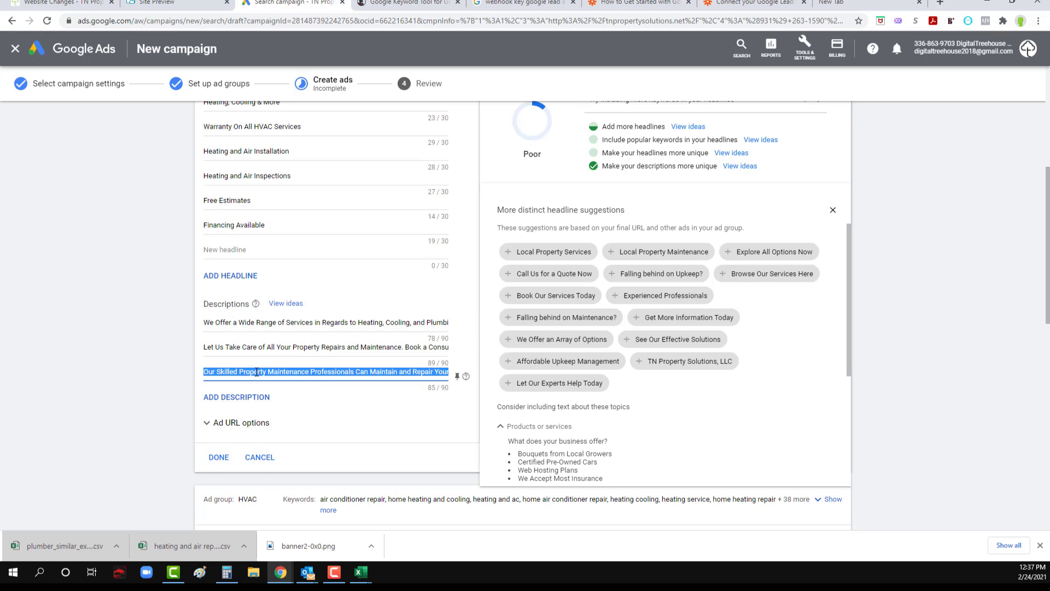
{"action": "left_click_drag", "start_coordinate": [323, 372], "coordinate": [457, 375]}
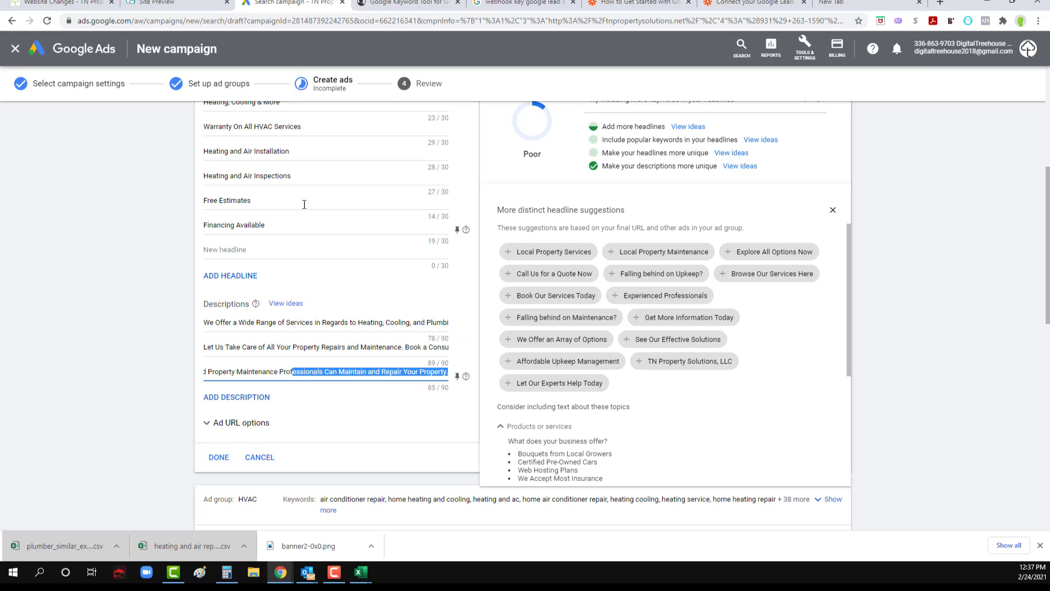
{"action": "left_click", "coordinate": [60, 4]}
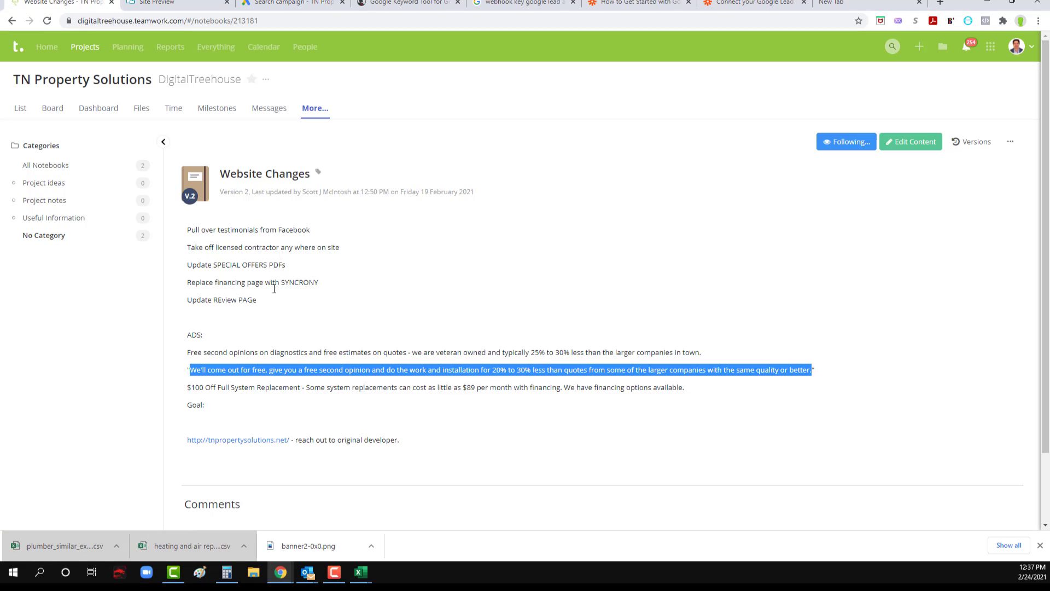
{"action": "left_click", "coordinate": [256, 369]}
{"action": "left_click_drag", "start_coordinate": [190, 370], "coordinate": [782, 372]}
{"action": "left_click", "coordinate": [198, 2]}
{"action": "left_click", "coordinate": [274, 3]}
Step: Close the headline suggestions and replace the second description with the copied "We'll come out for free" sentence
{"action": "scroll", "coordinate": [240, 186], "scroll_direction": "up", "scroll_amount": 3}
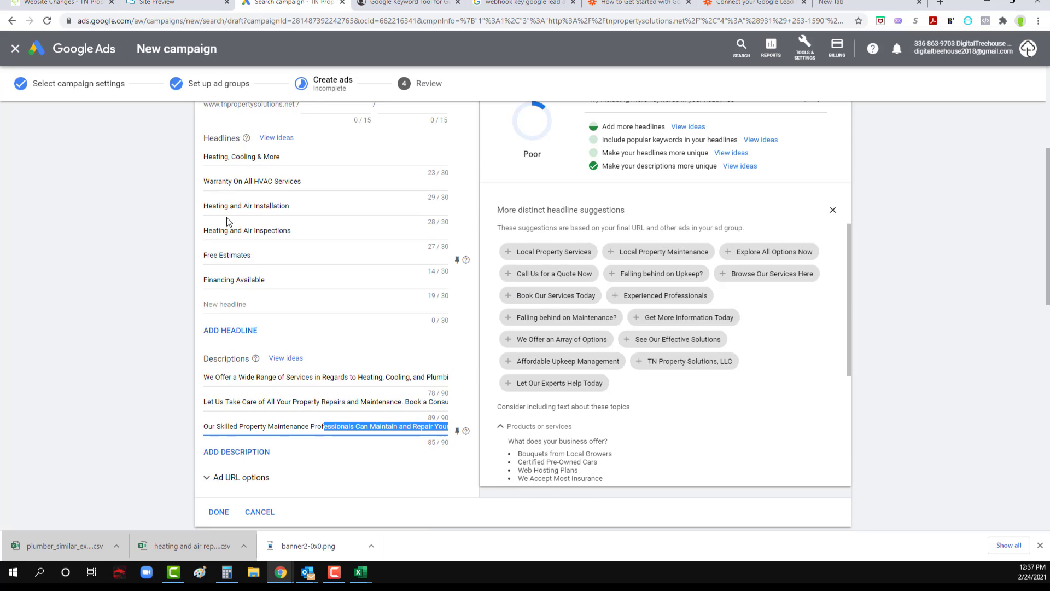
{"action": "scroll", "coordinate": [274, 299], "scroll_direction": "down", "scroll_amount": 3}
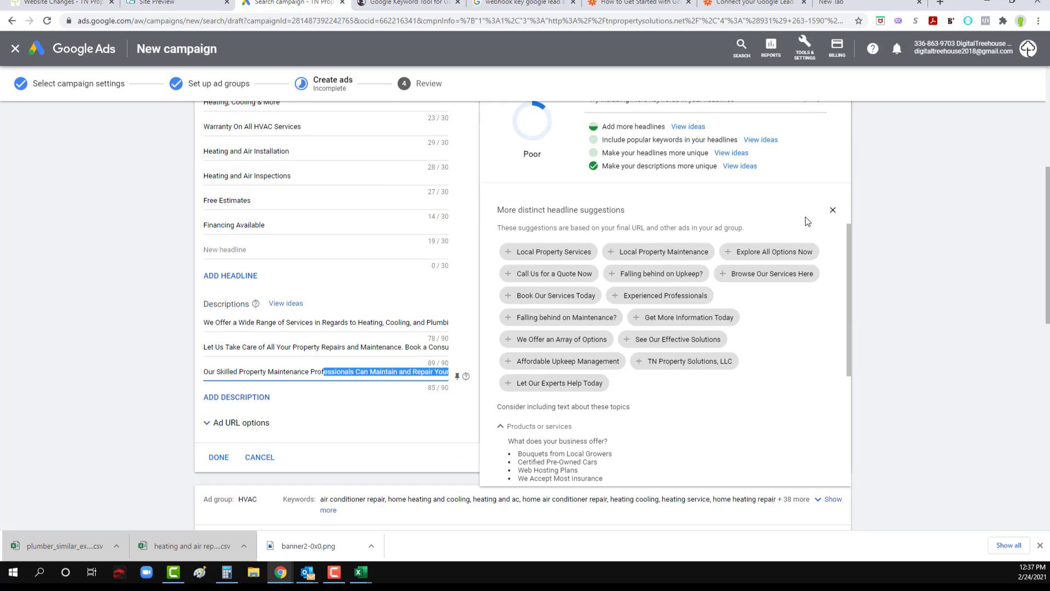
{"action": "left_click", "coordinate": [833, 211]}
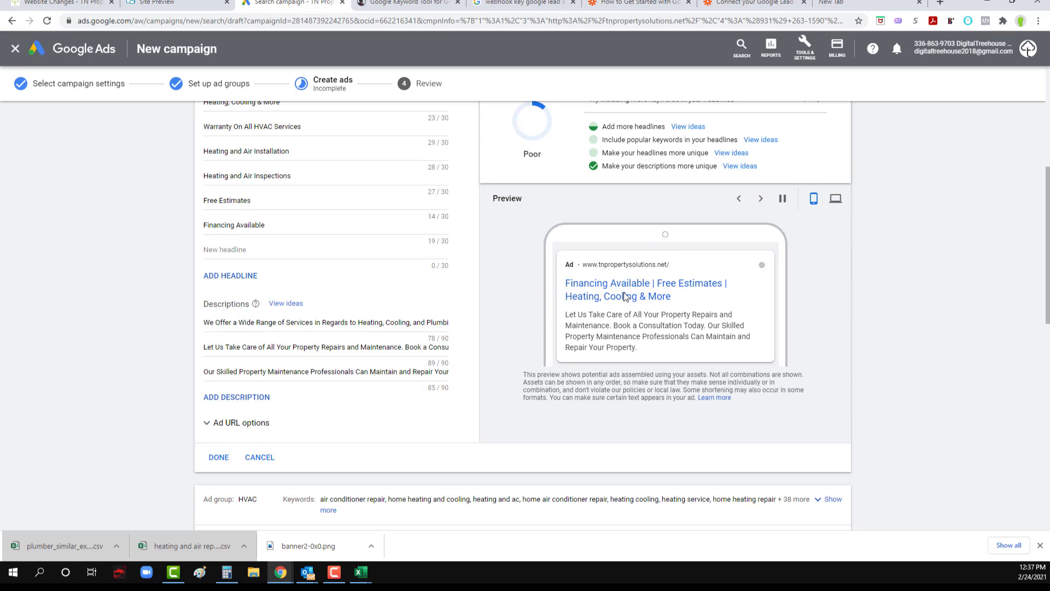
{"action": "scroll", "coordinate": [406, 328], "scroll_direction": "down", "scroll_amount": 1}
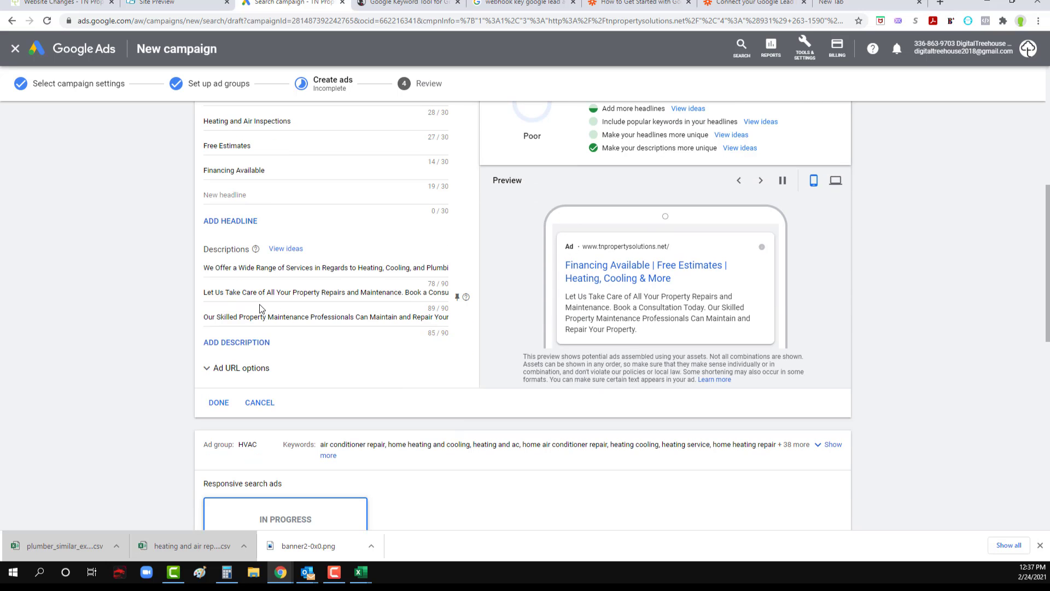
{"action": "triple_click", "coordinate": [247, 296]}
{"action": "key", "text": "ctrl+v"}
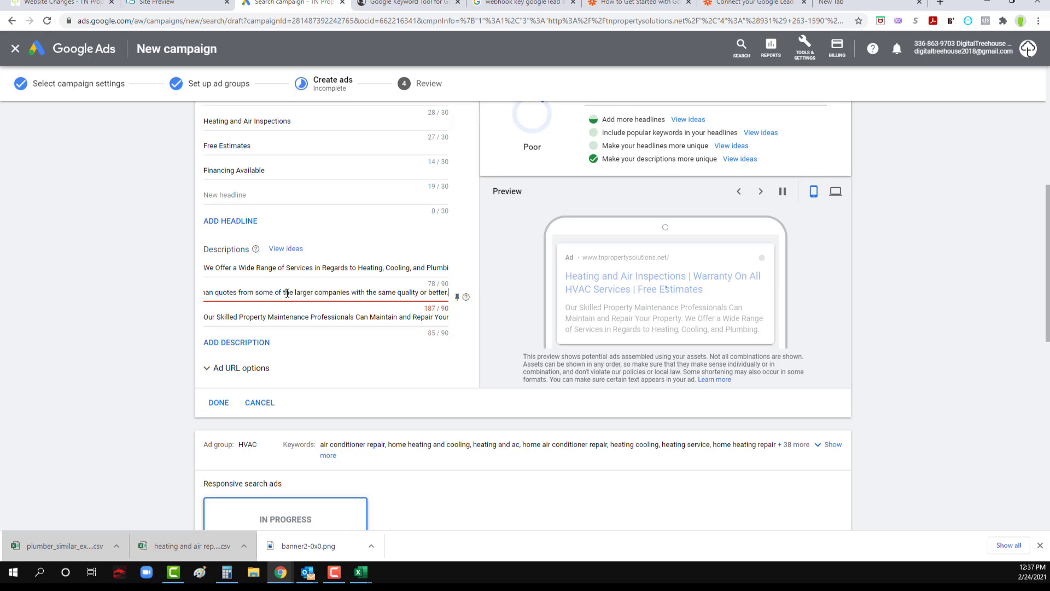
Step: Shorten the second description's price comparison to "less than larger companies", removing "quotes from some of the"
{"action": "left_click_drag", "start_coordinate": [283, 294], "coordinate": [193, 294]}
{"action": "key", "text": "BackSpace"}
{"action": "left_click", "coordinate": [221, 291]}
{"action": "mouse_move", "coordinate": [359, 292]}
{"action": "left_mouse_down"}
{"action": "mouse_move", "coordinate": [439, 294]}
{"action": "mouse_move", "coordinate": [368, 293]}
{"action": "left_mouse_up"}
{"action": "left_click", "coordinate": [408, 294]}
{"action": "key", "text": "BackSpace"}
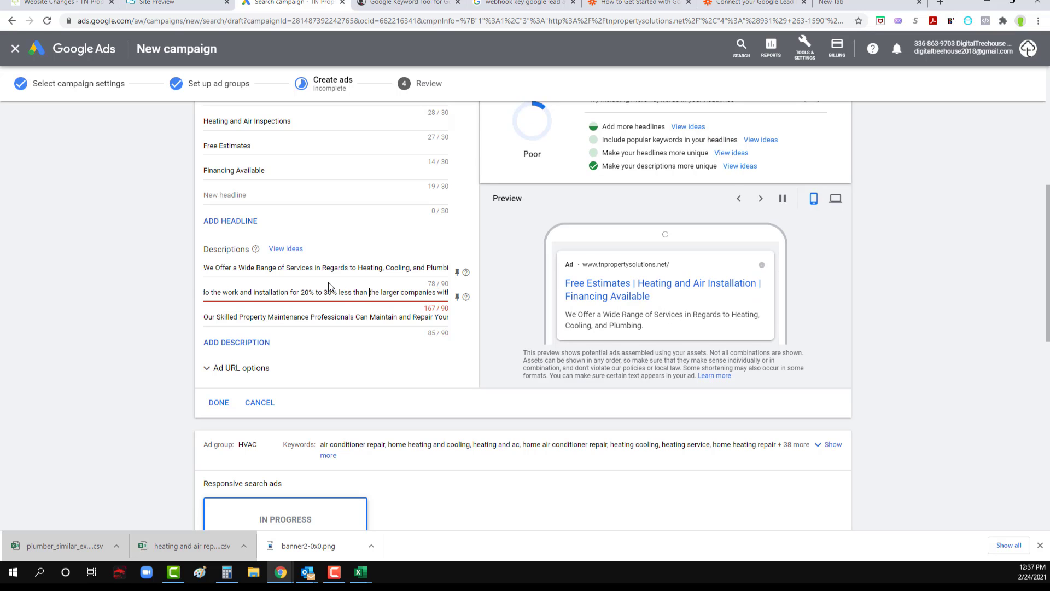
{"action": "left_click", "coordinate": [381, 293]}
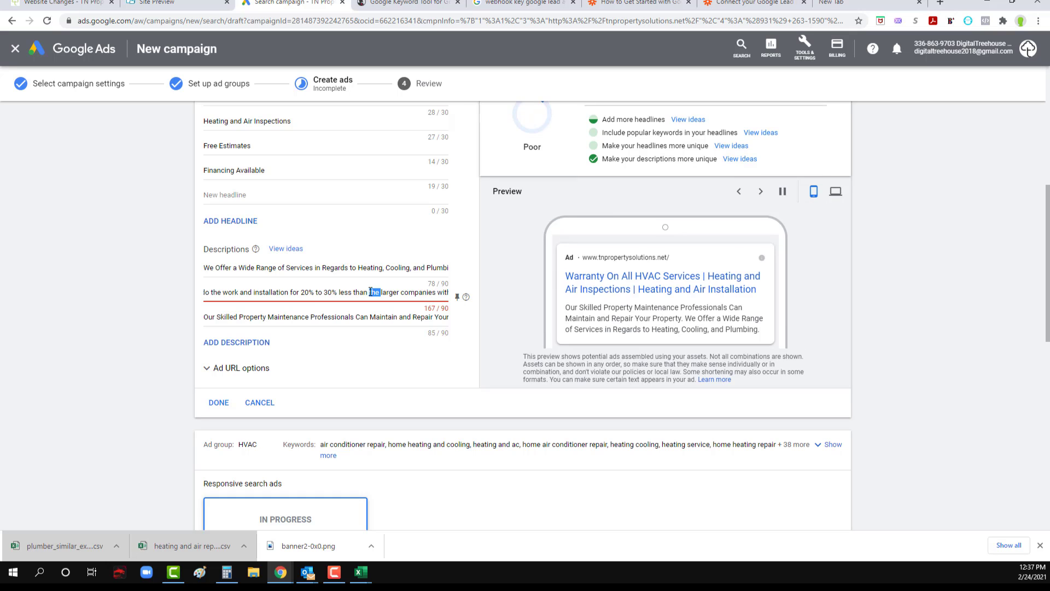
{"action": "key", "text": "BackSpace"}
{"action": "key", "text": "BackSpace"}
{"action": "key", "text": "BackSpace"}
{"action": "key", "text": "BackSpace"}
Step: Remove "with the same quality or better" from the second description so it ends with "larger companies."
{"action": "left_click_drag", "start_coordinate": [382, 293], "coordinate": [458, 298]}
{"action": "left_click", "coordinate": [395, 293]}
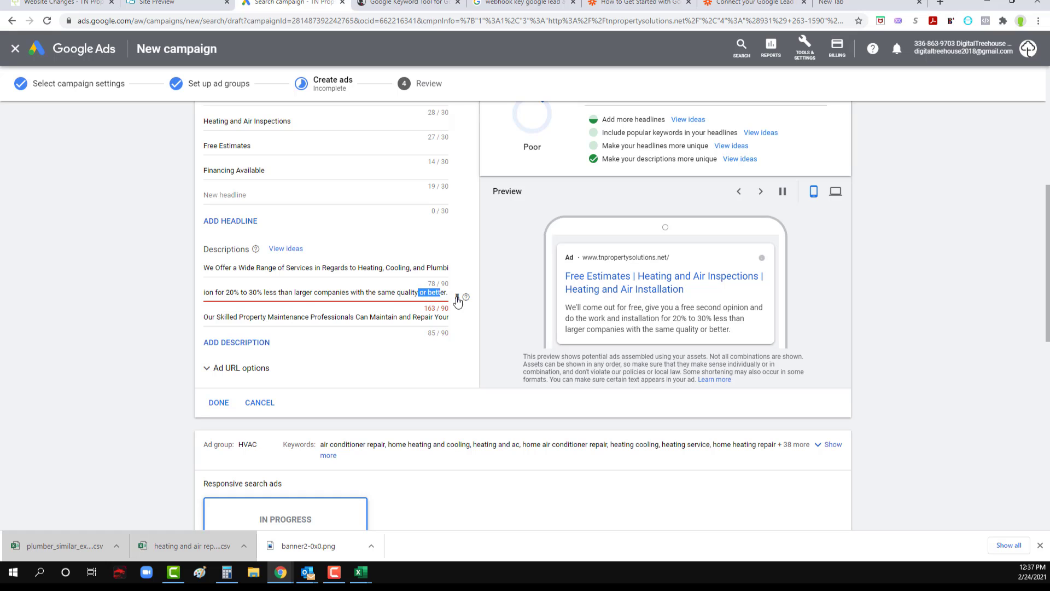
{"action": "key", "text": "BackSpace"}
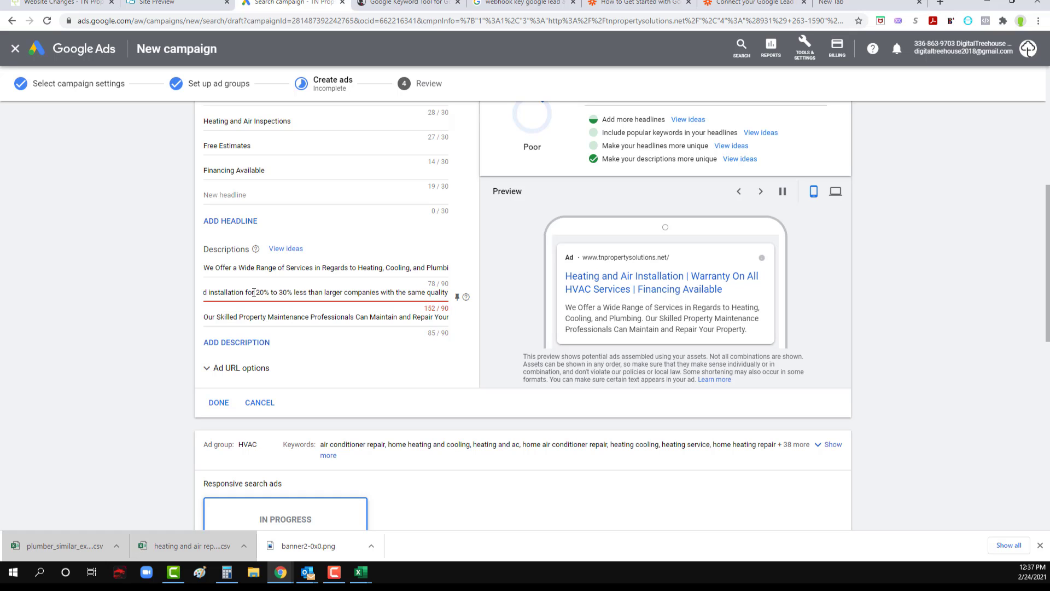
{"action": "left_click_drag", "start_coordinate": [256, 294], "coordinate": [156, 294]}
{"action": "left_click_drag", "start_coordinate": [335, 294], "coordinate": [385, 292]}
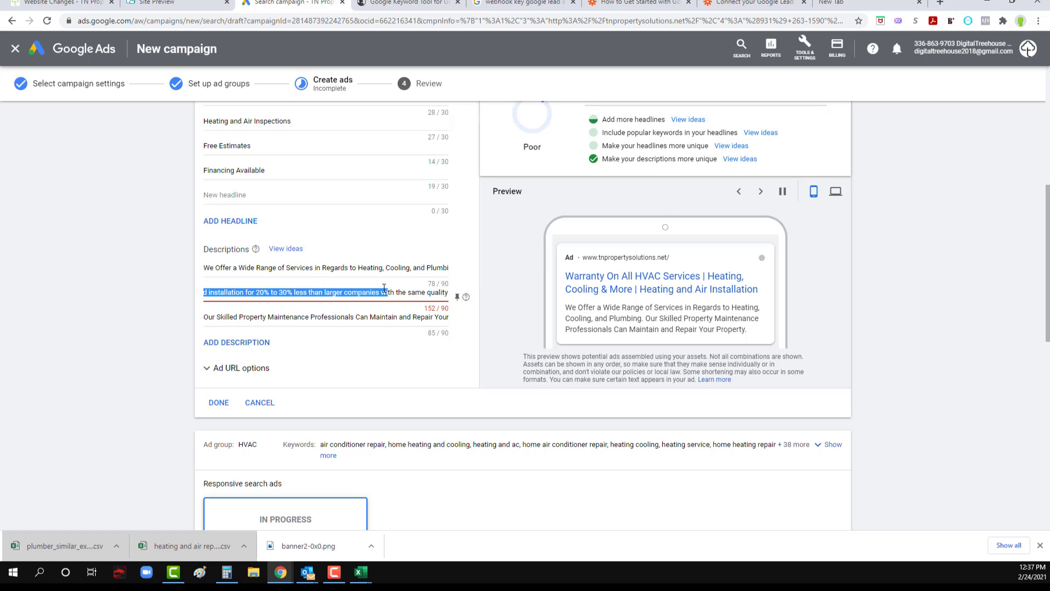
{"action": "left_click", "coordinate": [383, 293]}
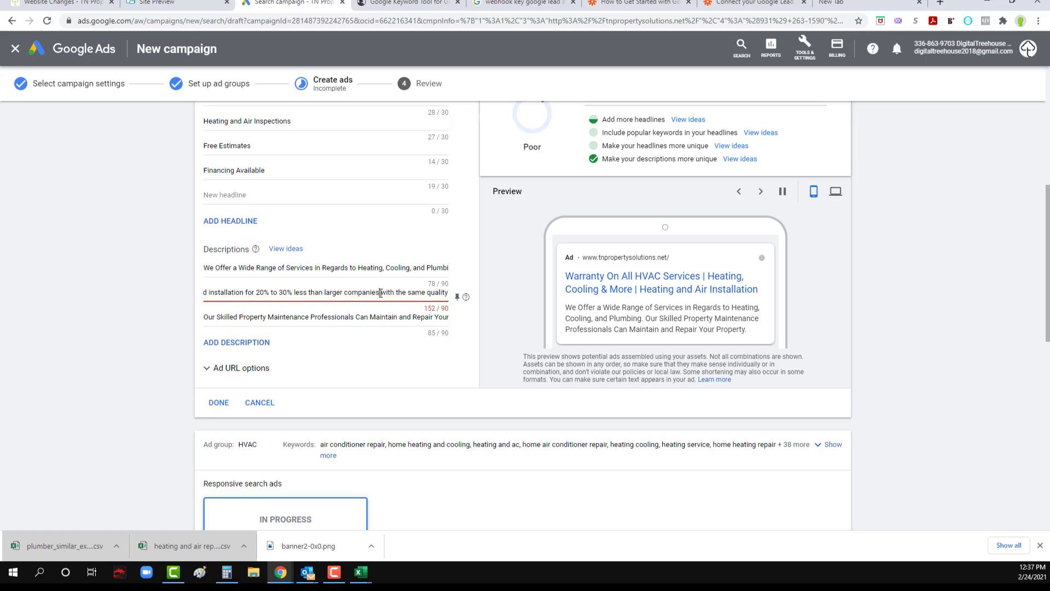
{"action": "type", "text": ","}
{"action": "left_click_drag", "start_coordinate": [380, 293], "coordinate": [480, 301]}
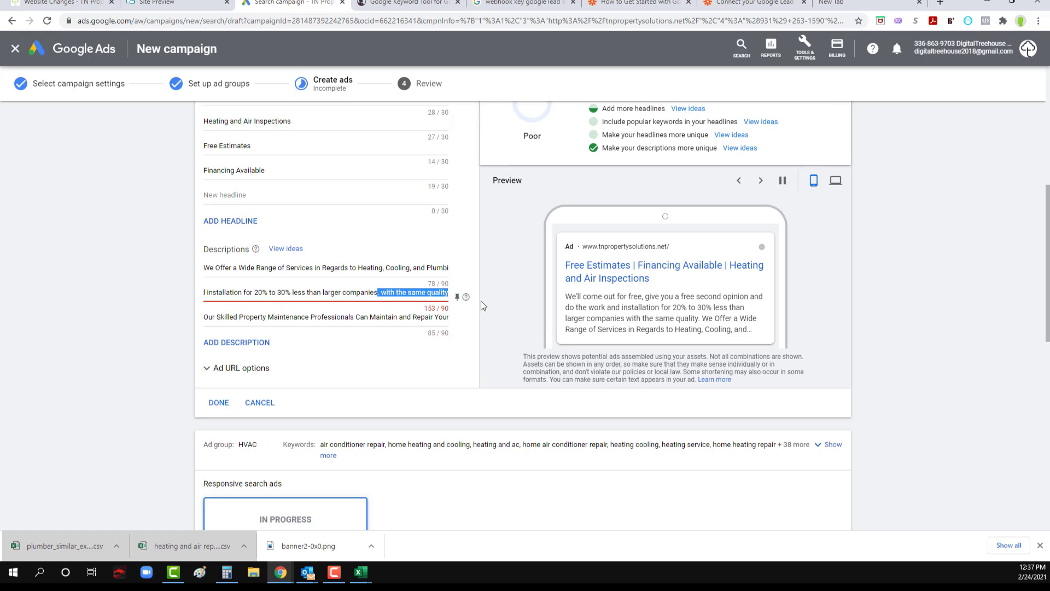
{"action": "type", "text": "."}
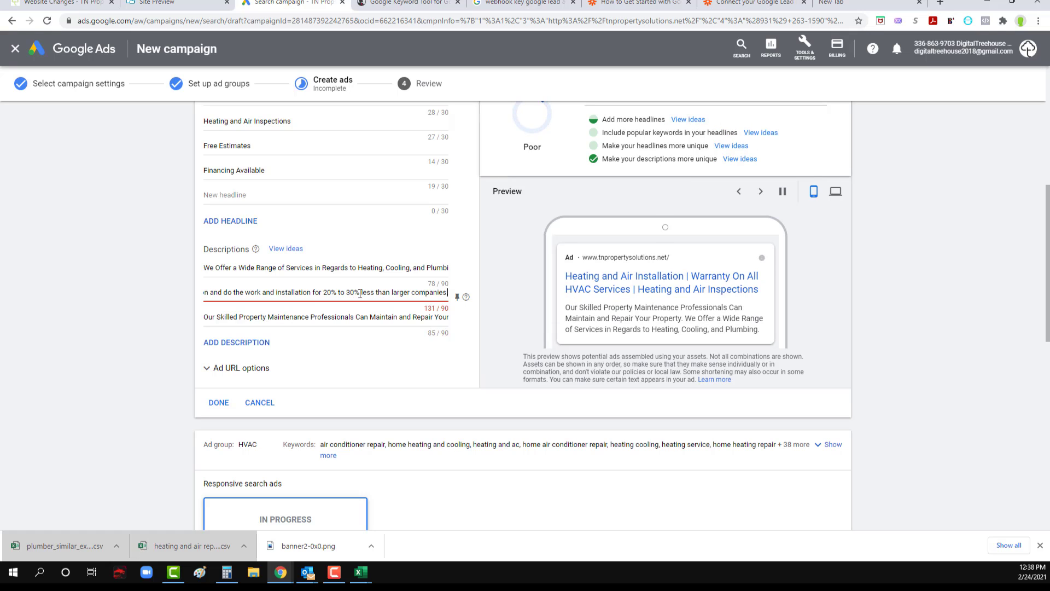
Step: Change the second description's offer to "20% less" and replace its opening with "Free visit,"
{"action": "left_click_drag", "start_coordinate": [360, 294], "coordinate": [340, 293]}
{"action": "key", "text": "BackSpace"}
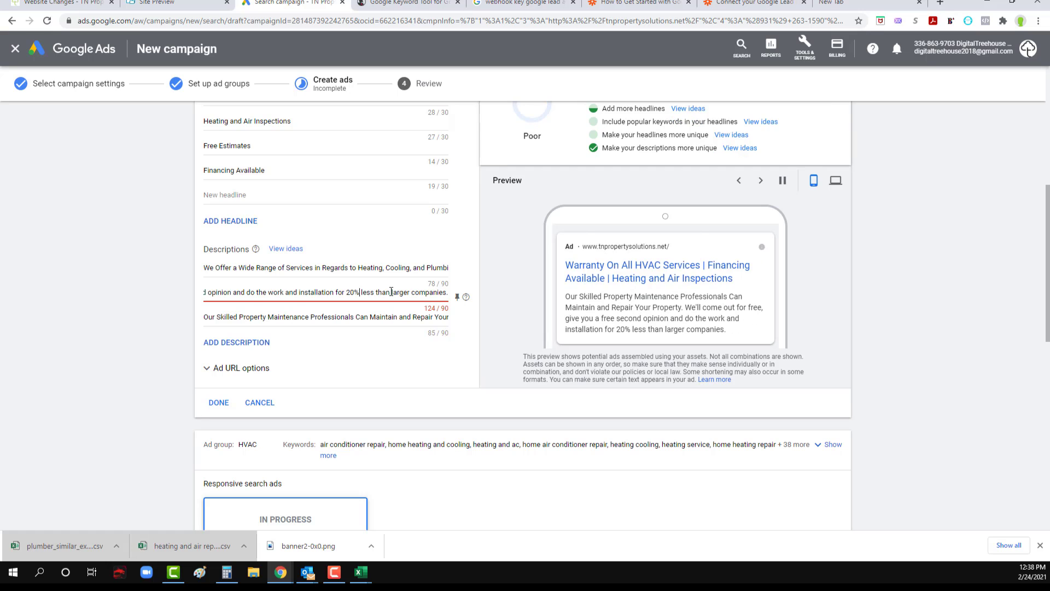
{"action": "triple_click", "coordinate": [331, 294]}
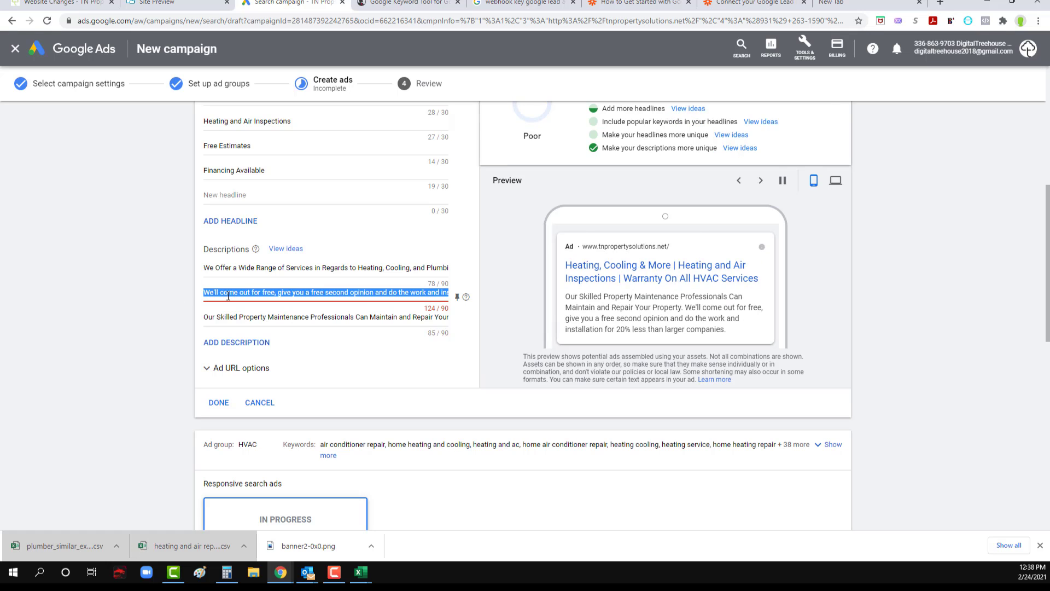
{"action": "left_click", "coordinate": [251, 294]}
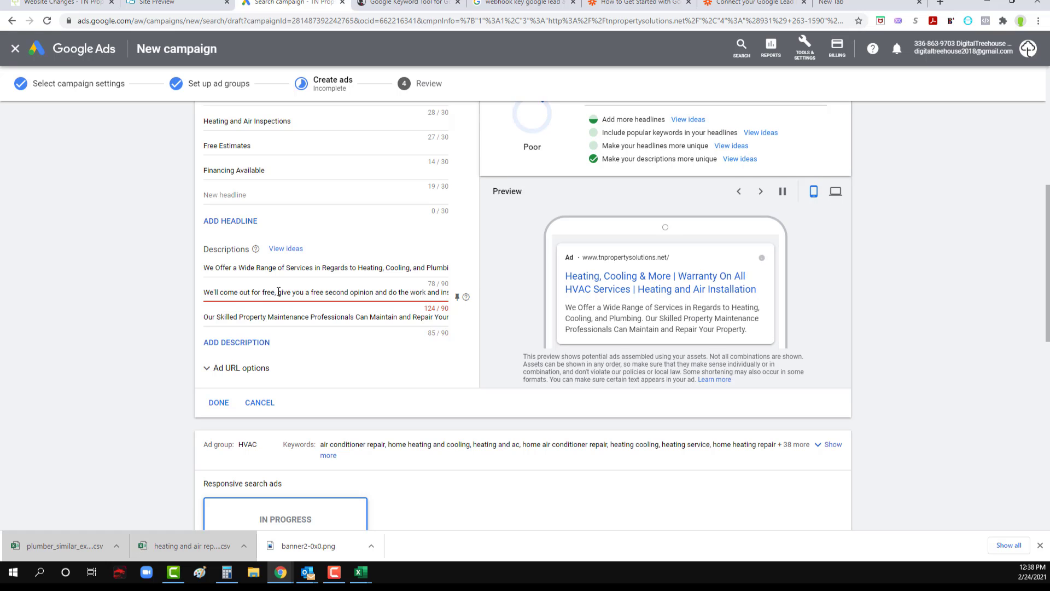
{"action": "left_click_drag", "start_coordinate": [312, 293], "coordinate": [173, 292]}
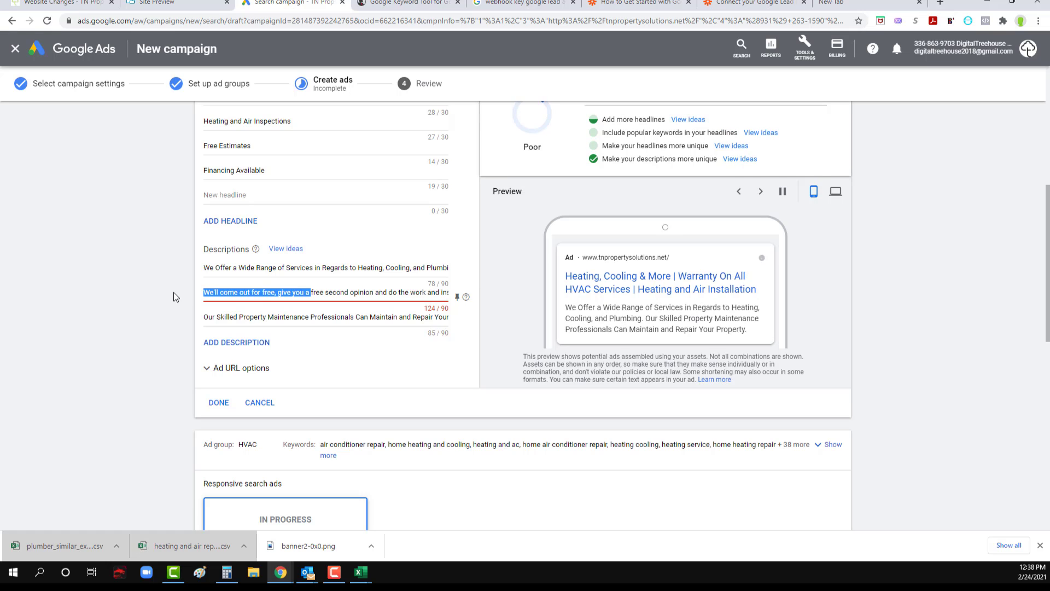
{"action": "type", "text": "Free visit,"}
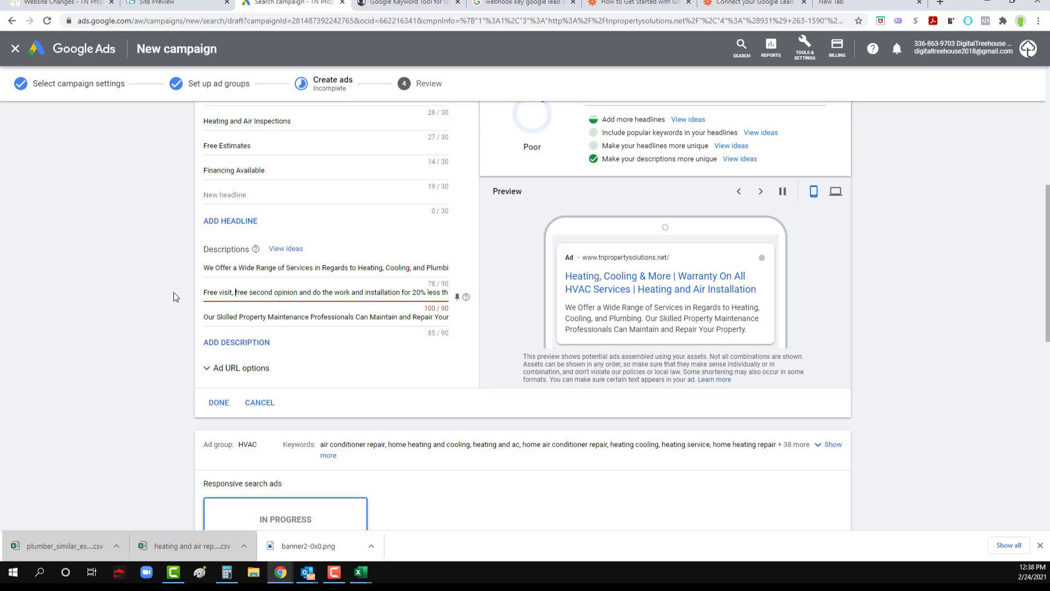
Step: Reword the second description to "Free visit, free second opinions, prices for 20% less than larger companies."
{"action": "left_click", "coordinate": [298, 291]}
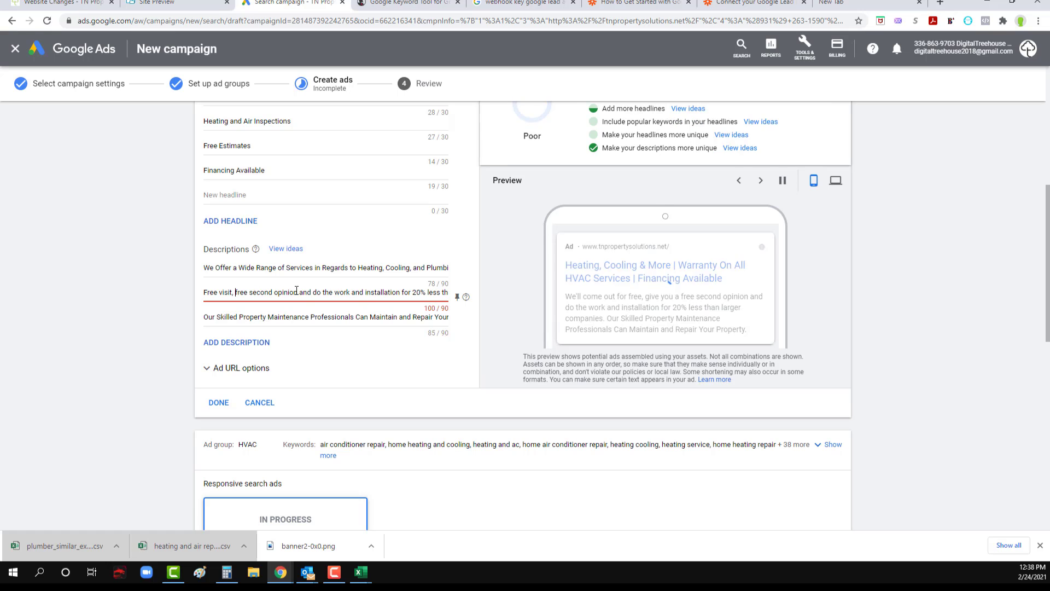
{"action": "type", "text": "s"}
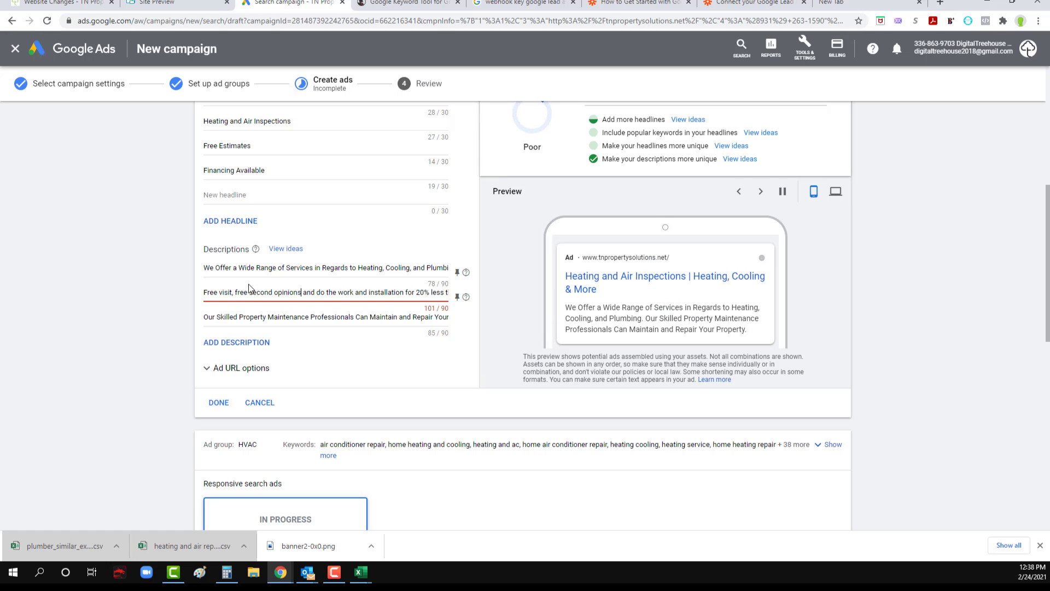
{"action": "type", "text": ", price"}
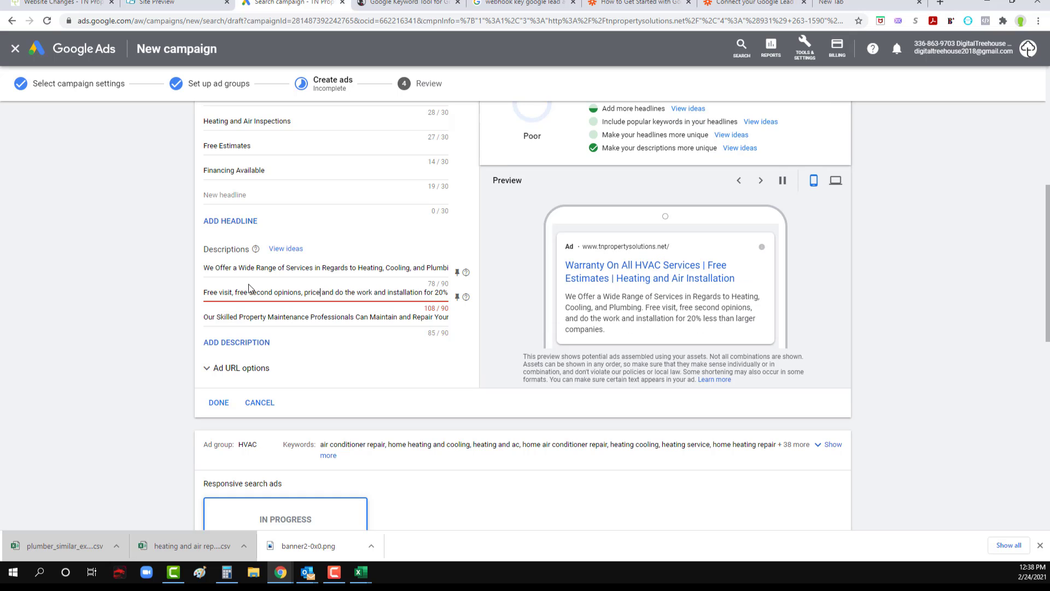
{"action": "type", "text": "s"}
{"action": "left_click_drag", "start_coordinate": [427, 292], "coordinate": [327, 292]}
{"action": "key", "text": "BackSpace"}
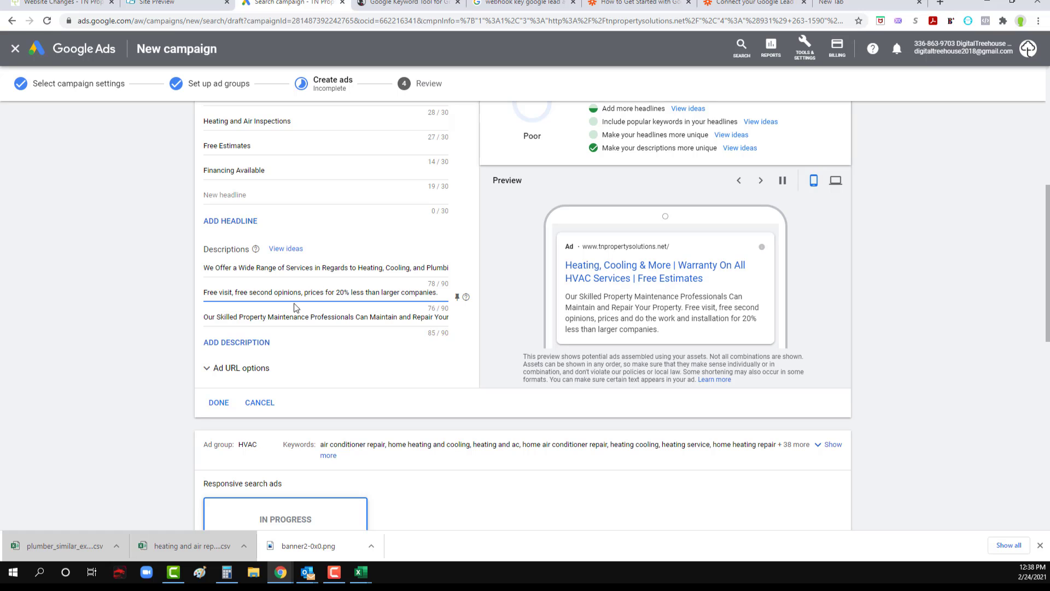
{"action": "left_click_drag", "start_coordinate": [408, 293], "coordinate": [462, 296]}
{"action": "left_click", "coordinate": [409, 292]}
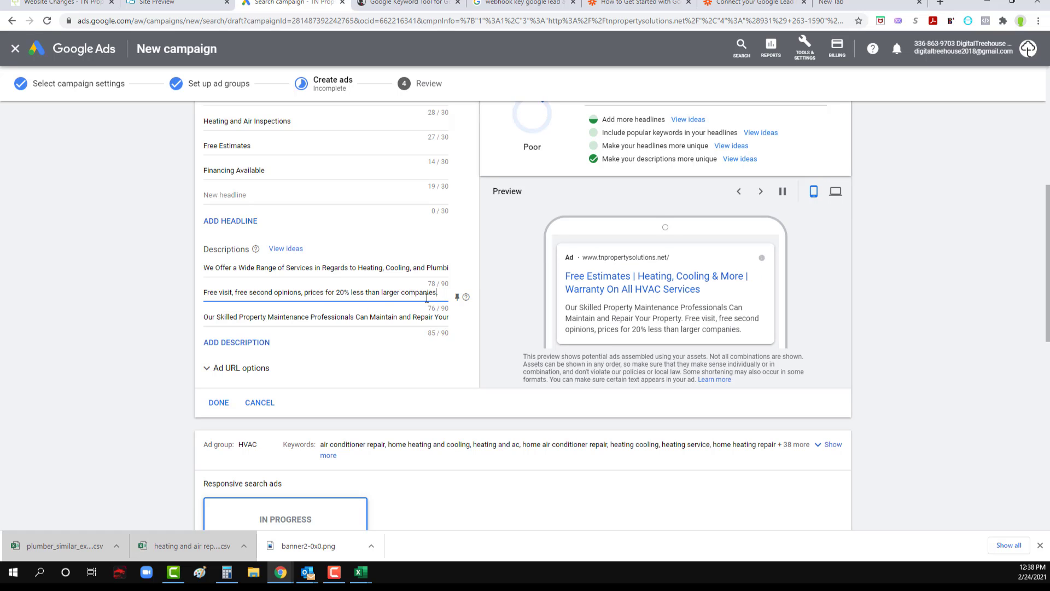
{"action": "key", "text": "BackSpace"}
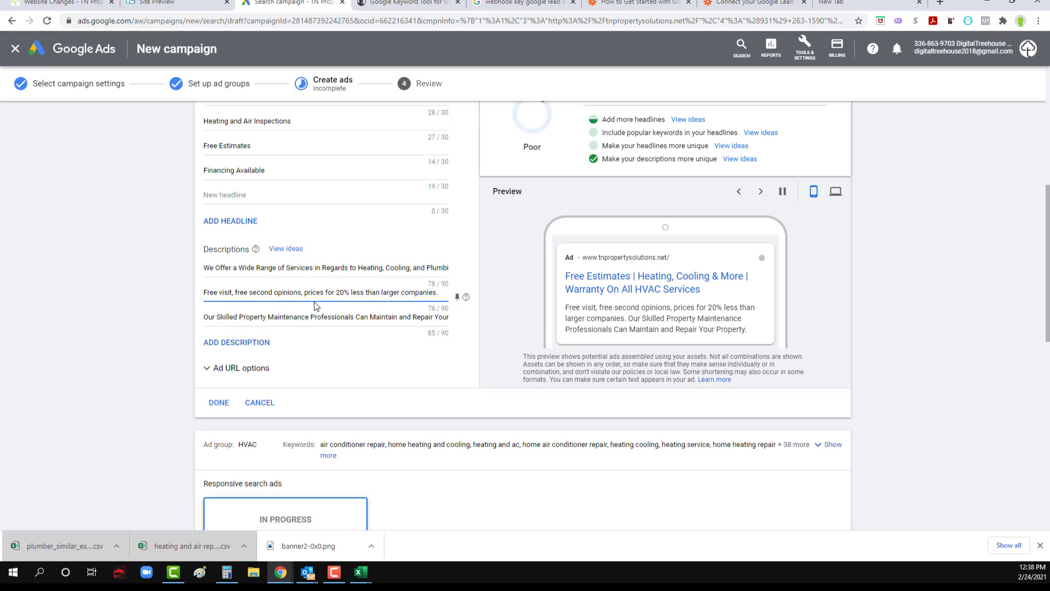
{"action": "left_click_drag", "start_coordinate": [268, 295], "coordinate": [202, 294]}
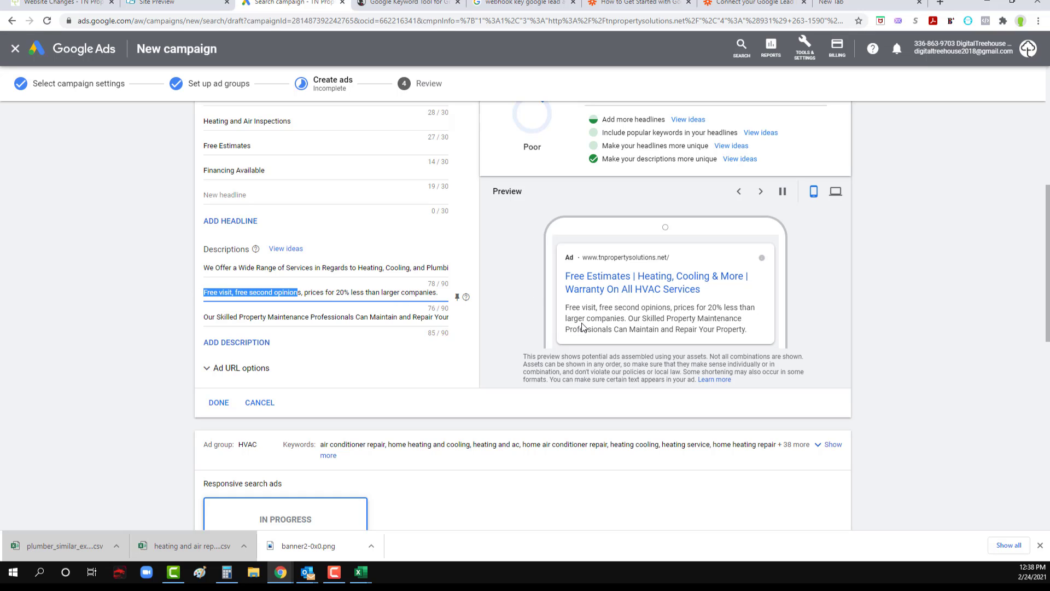
Step: Clear the third description of the responsive search ad, removing both the property maintenance text and the "Rest Easy" suggestion
{"action": "left_click_drag", "start_coordinate": [448, 317], "coordinate": [264, 317]}
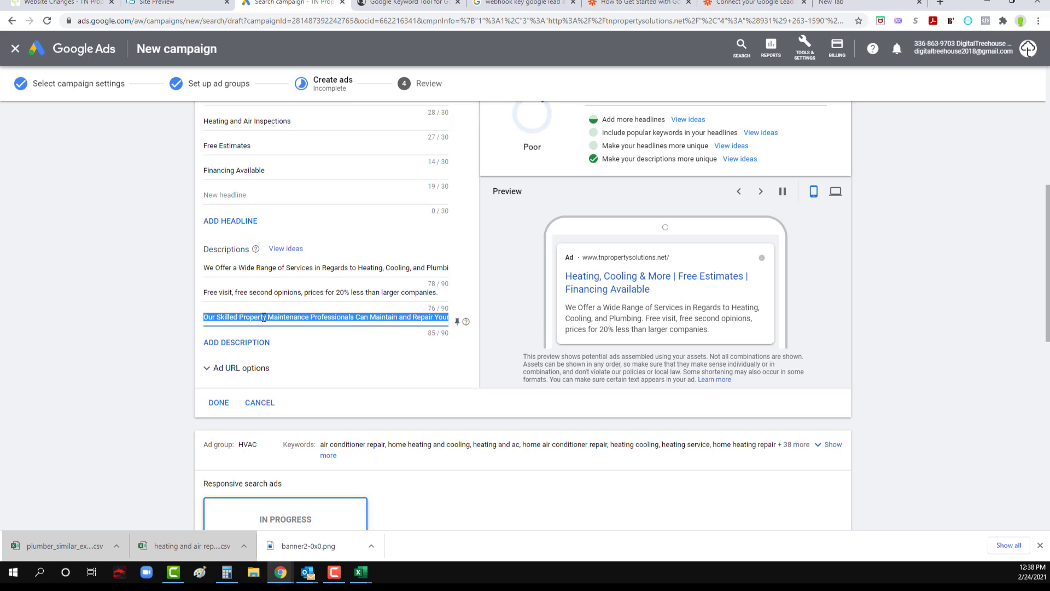
{"action": "key", "text": "BackSpace"}
{"action": "left_click", "coordinate": [327, 365]}
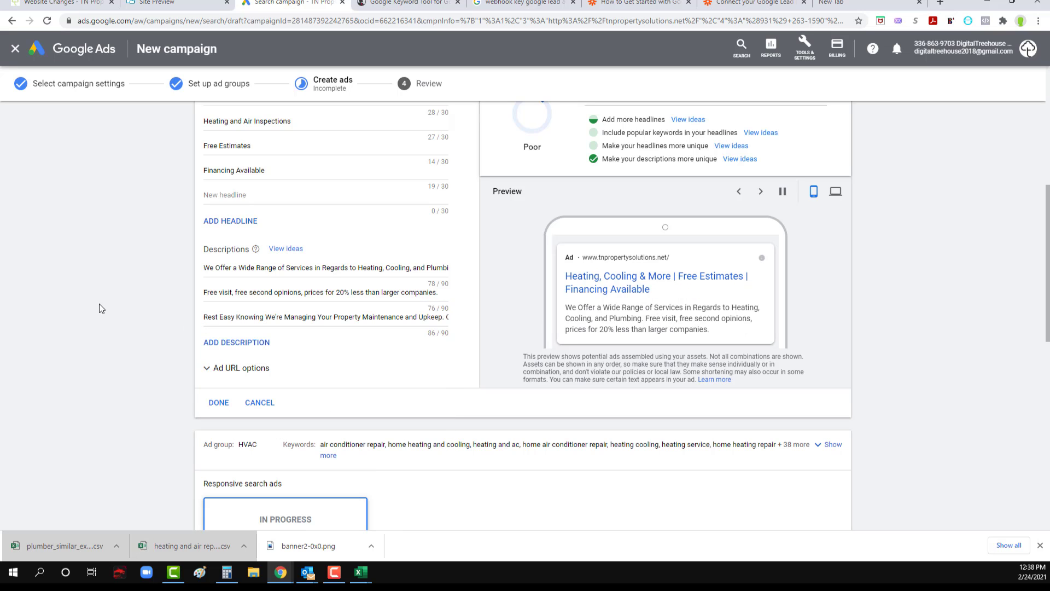
{"action": "triple_click", "coordinate": [257, 318]}
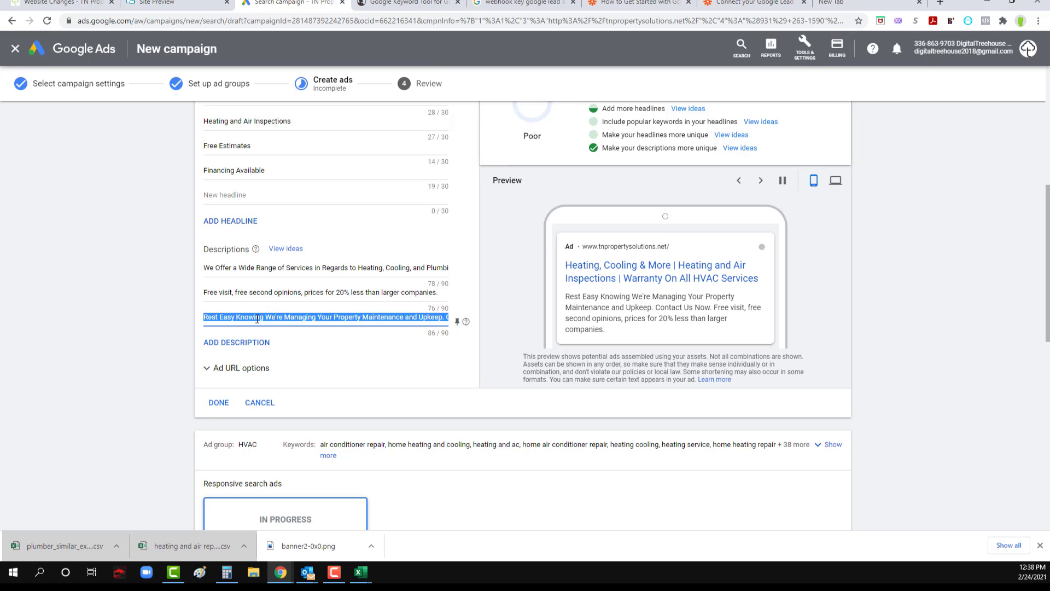
{"action": "key", "text": "BackSpace"}
{"action": "left_click", "coordinate": [138, 289]}
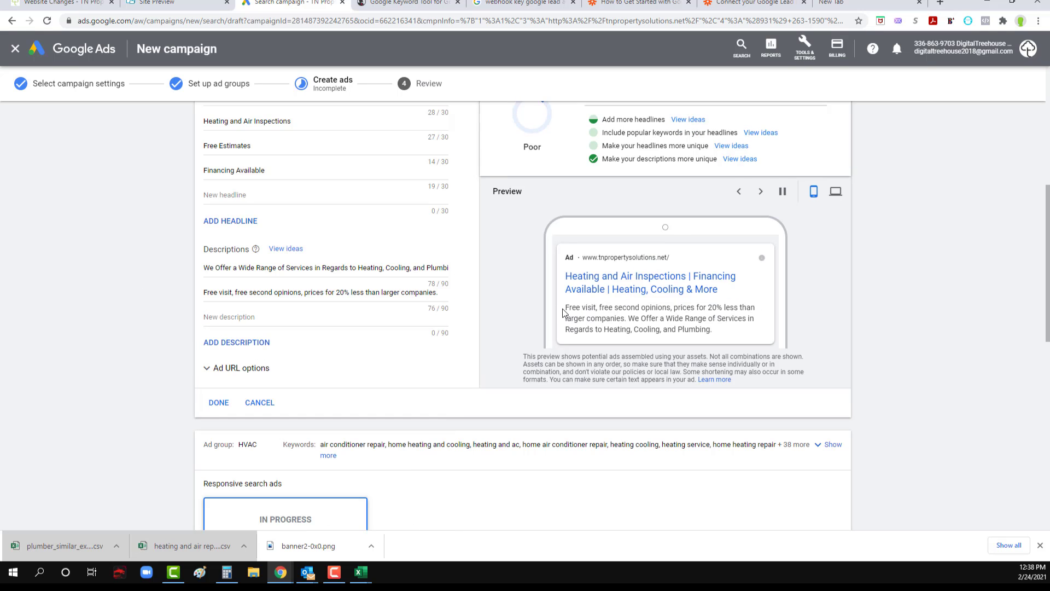
Step: Add "TN Property Solutions" as a new headline below "Financing Available"
{"action": "scroll", "coordinate": [153, 361], "scroll_direction": "up", "scroll_amount": 4}
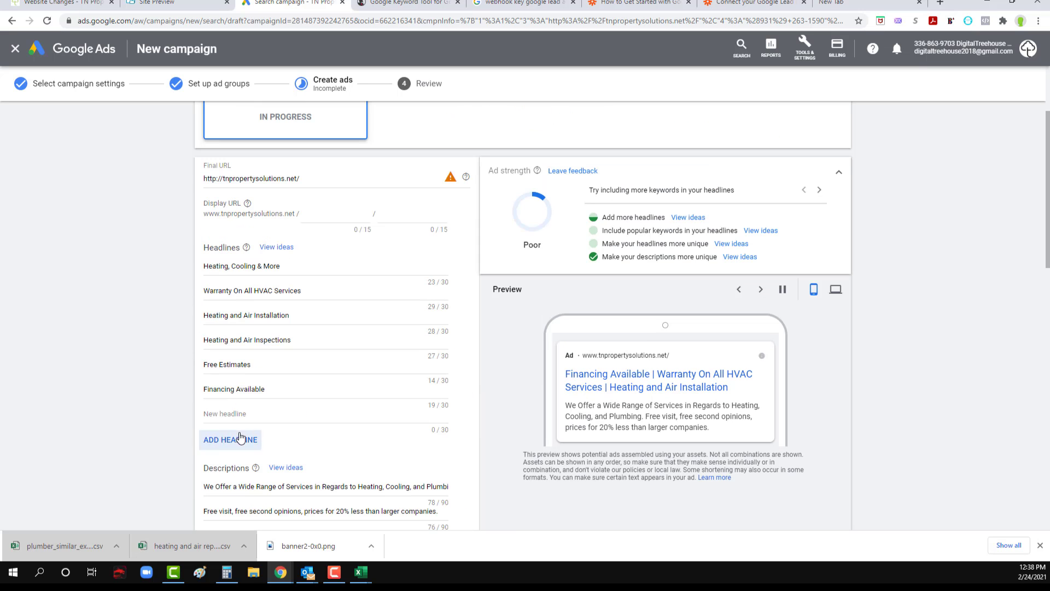
{"action": "left_click", "coordinate": [242, 415]}
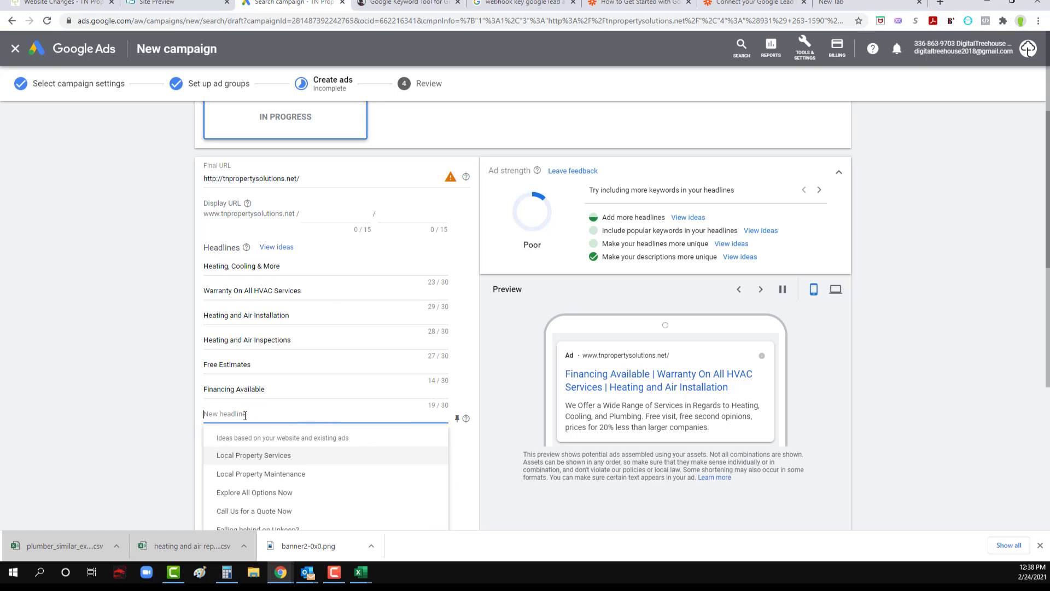
{"action": "type", "text": "TN P"}
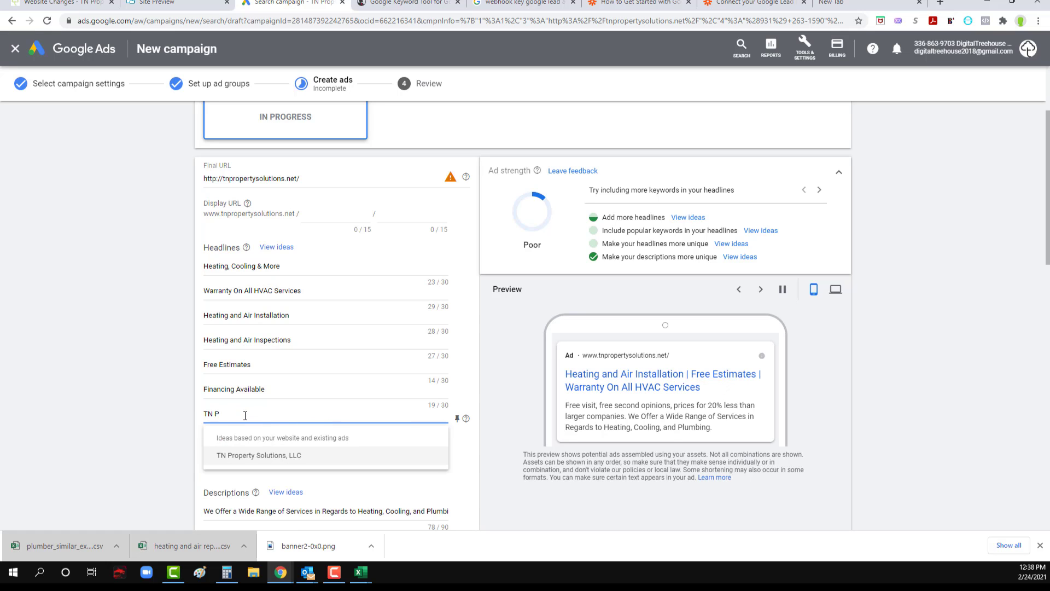
{"action": "type", "text": "roperty Solutions"}
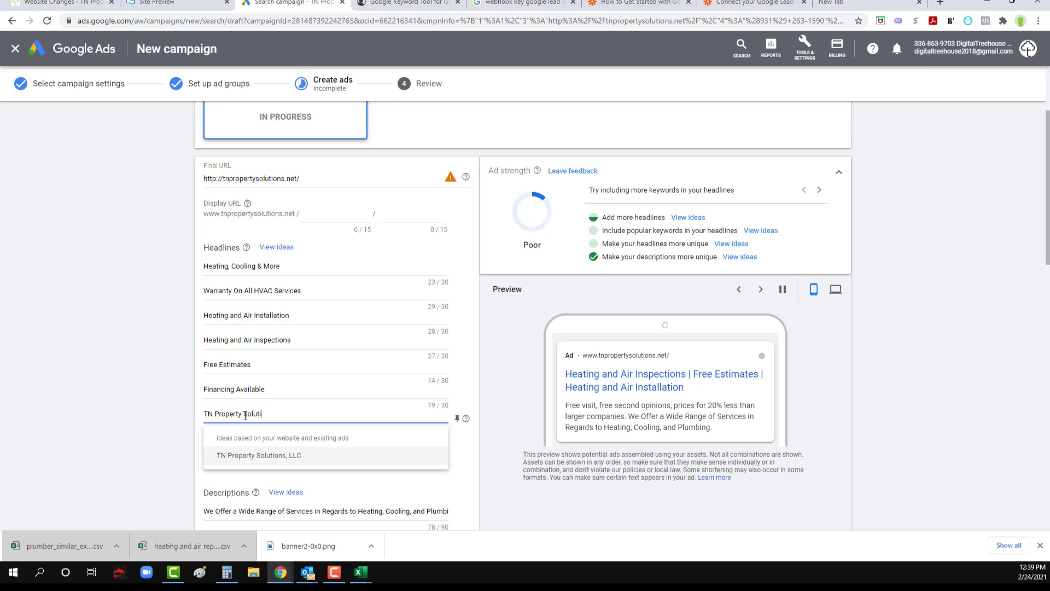
{"action": "left_click", "coordinate": [104, 392]}
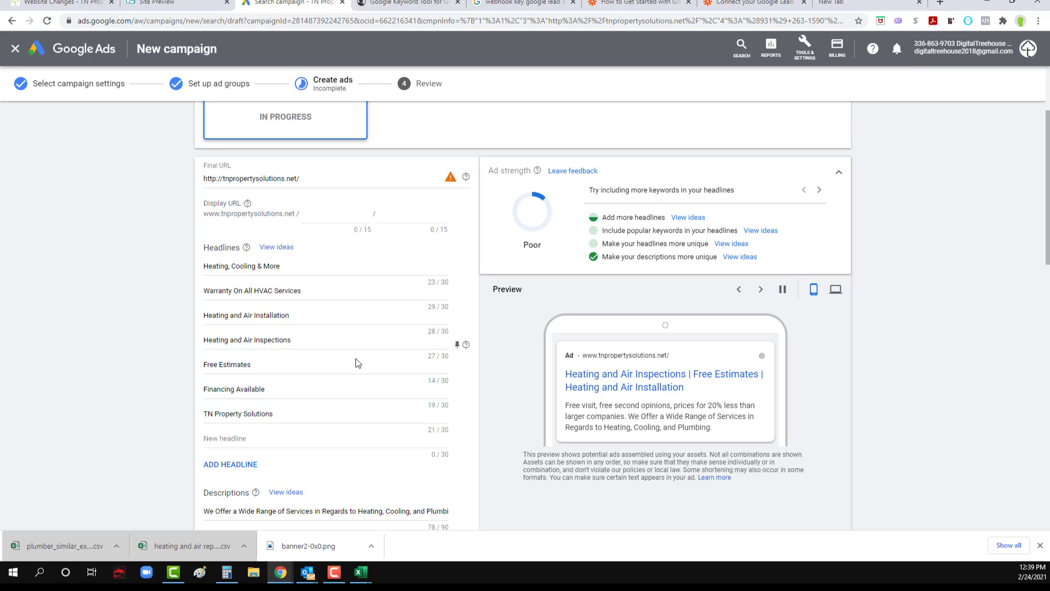
{"action": "scroll", "coordinate": [299, 340], "scroll_direction": "up", "scroll_amount": 2}
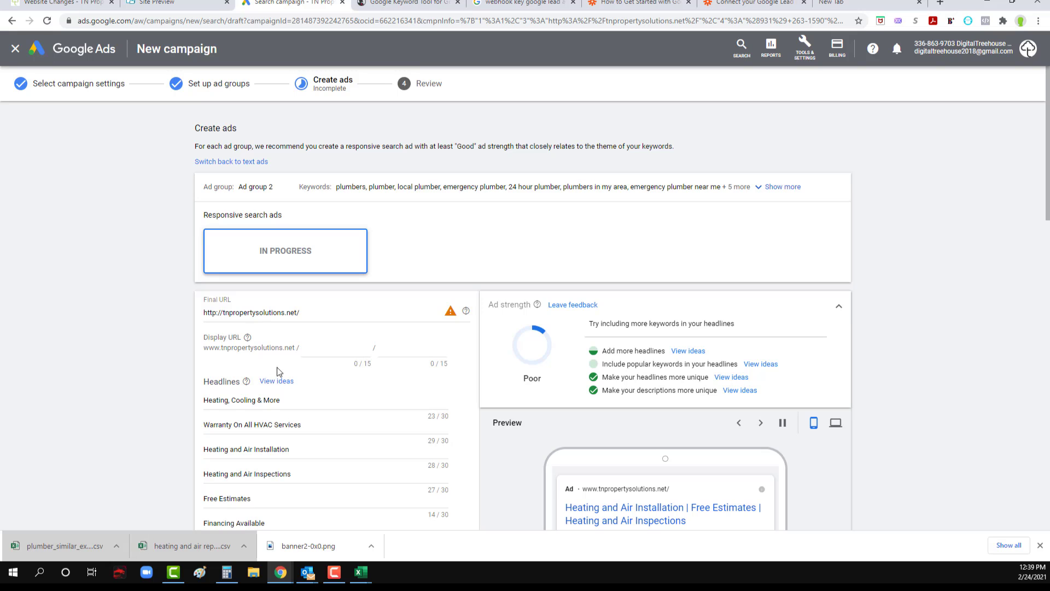
{"action": "scroll", "coordinate": [234, 369], "scroll_direction": "down", "scroll_amount": 2}
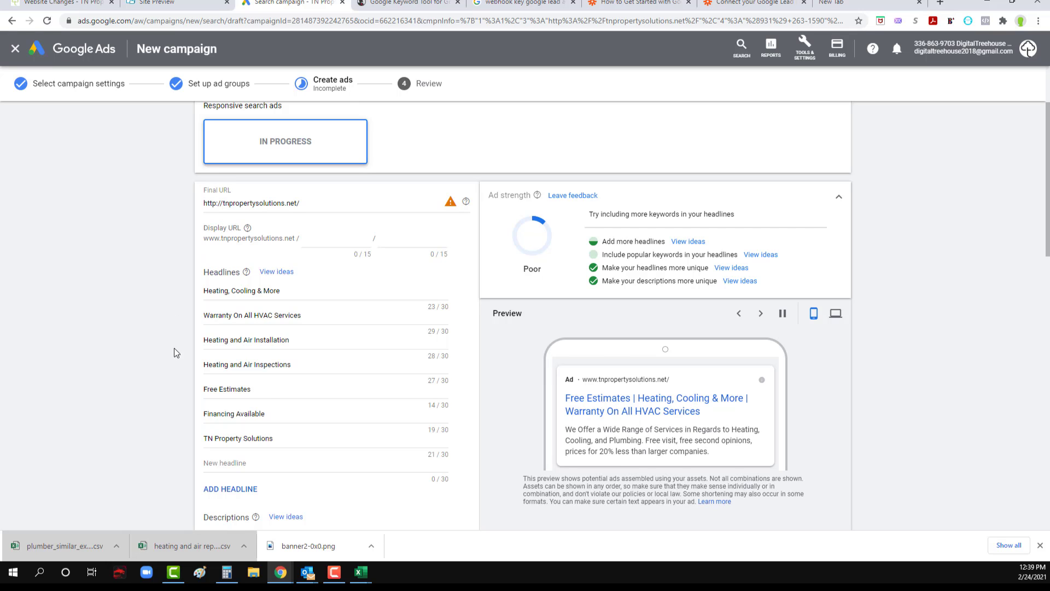
{"action": "scroll", "coordinate": [176, 356], "scroll_direction": "down", "scroll_amount": 1}
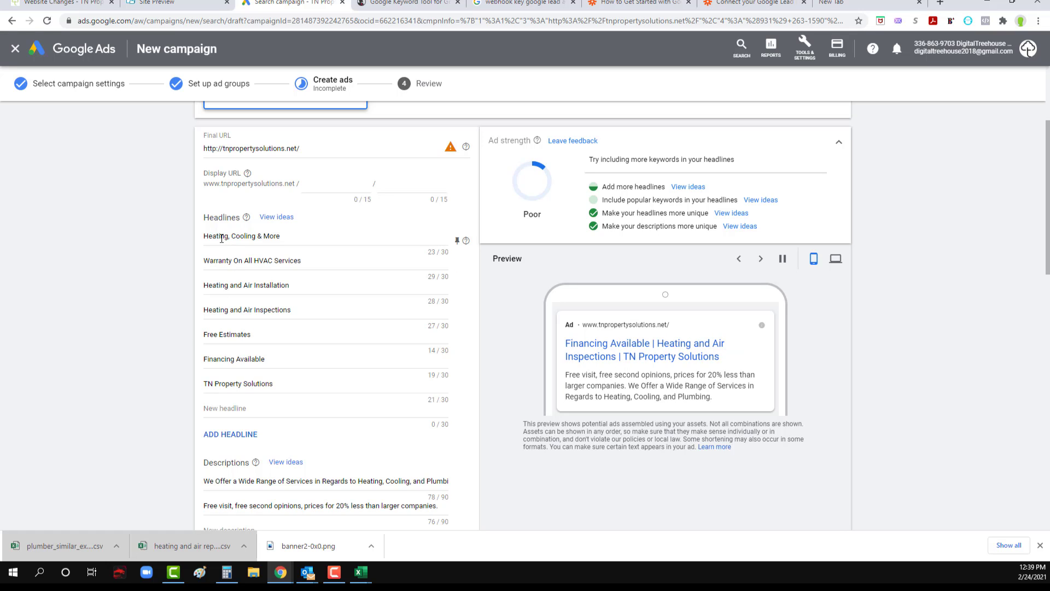
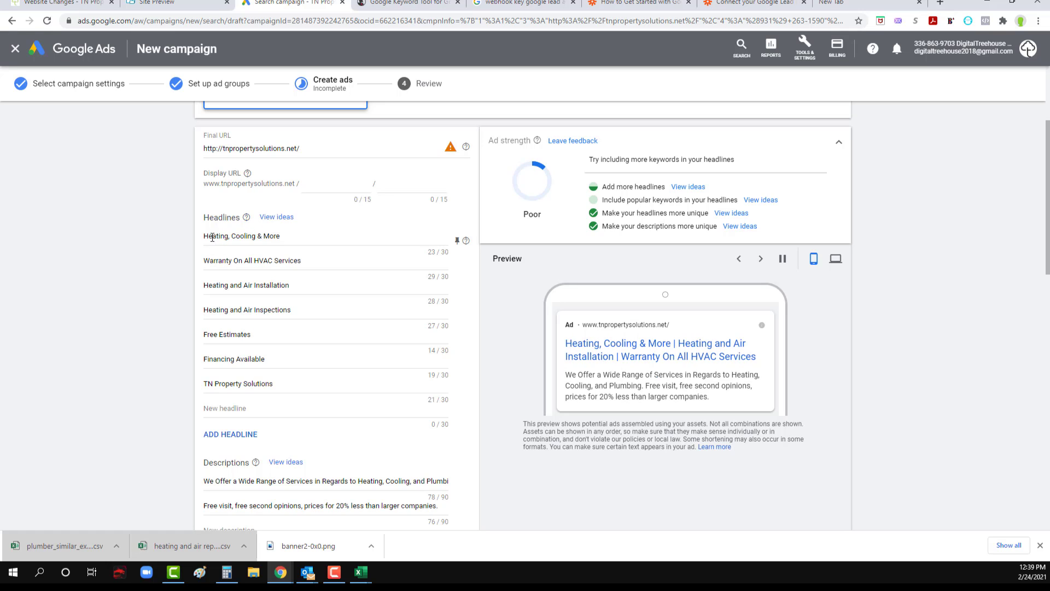
Step: Try "Heating, Cooling & Plumbing" as the first headline and change its ending back to "More"
{"action": "left_click_drag", "start_coordinate": [264, 236], "coordinate": [288, 237]}
{"action": "left_click", "coordinate": [256, 236]}
{"action": "type", "text": "P"}
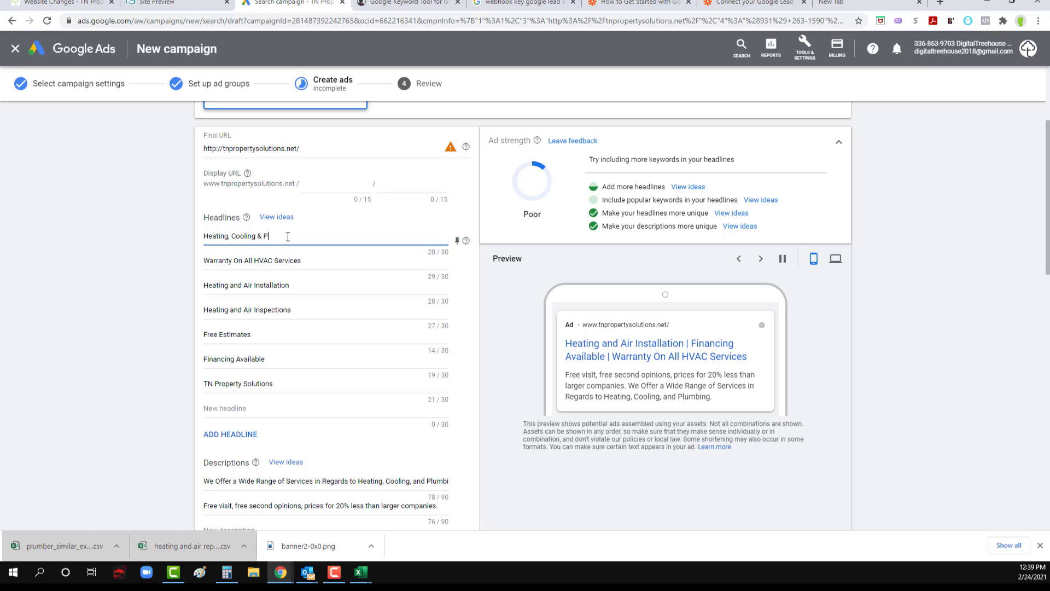
{"action": "type", "text": "lumbing"}
{"action": "left_click_drag", "start_coordinate": [310, 237], "coordinate": [264, 235]}
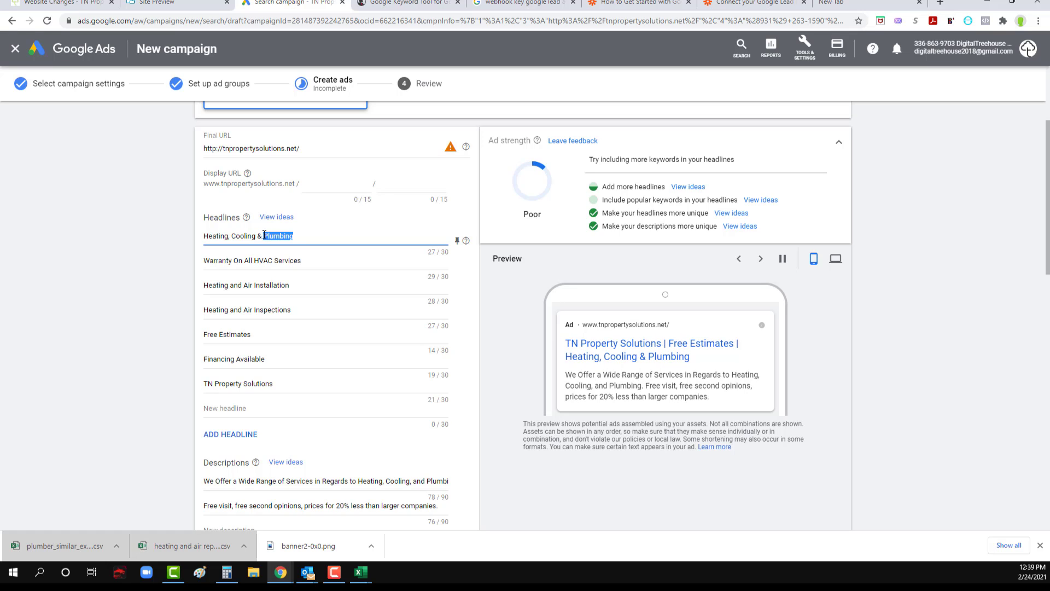
{"action": "type", "text": "More"}
Step: Reword the first headline to "Heating & Cooling Services"
{"action": "left_click", "coordinate": [260, 236]}
{"action": "type", "text": "Services"}
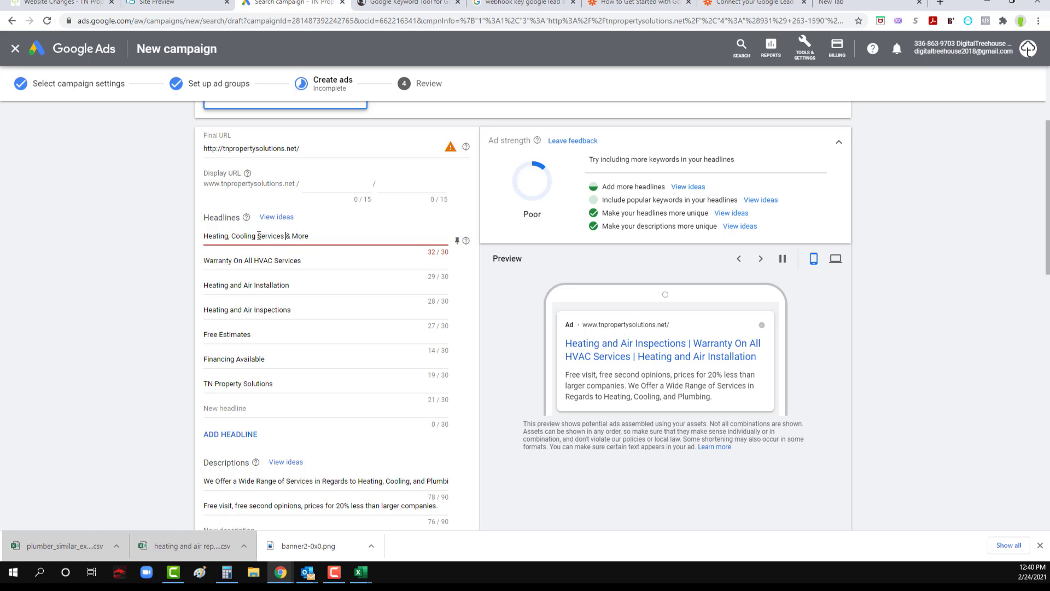
{"action": "left_click_drag", "start_coordinate": [284, 236], "coordinate": [337, 239]}
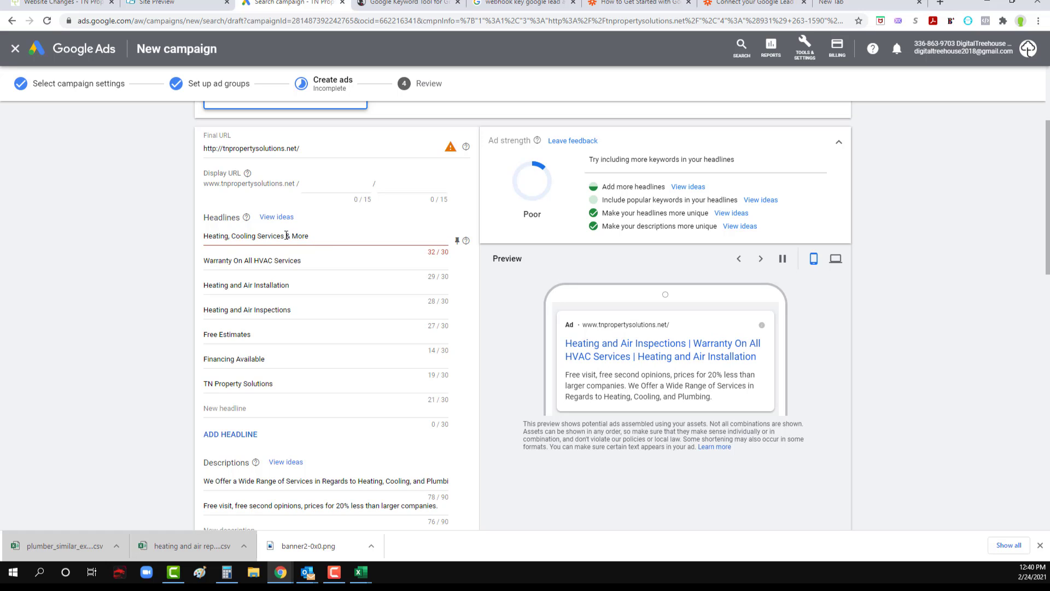
{"action": "key", "text": "BackSpace"}
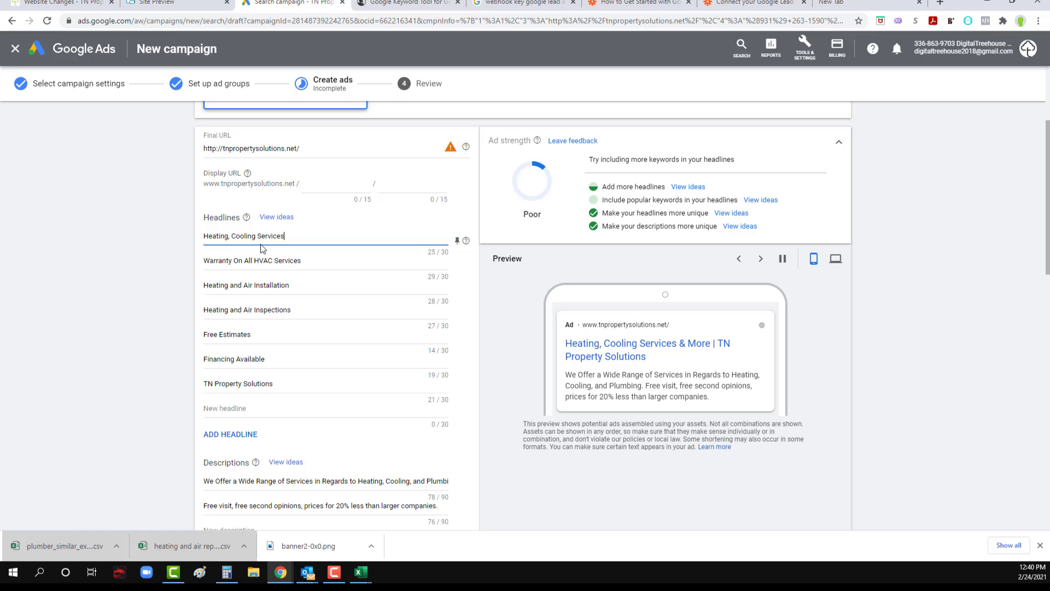
{"action": "left_click", "coordinate": [230, 236]}
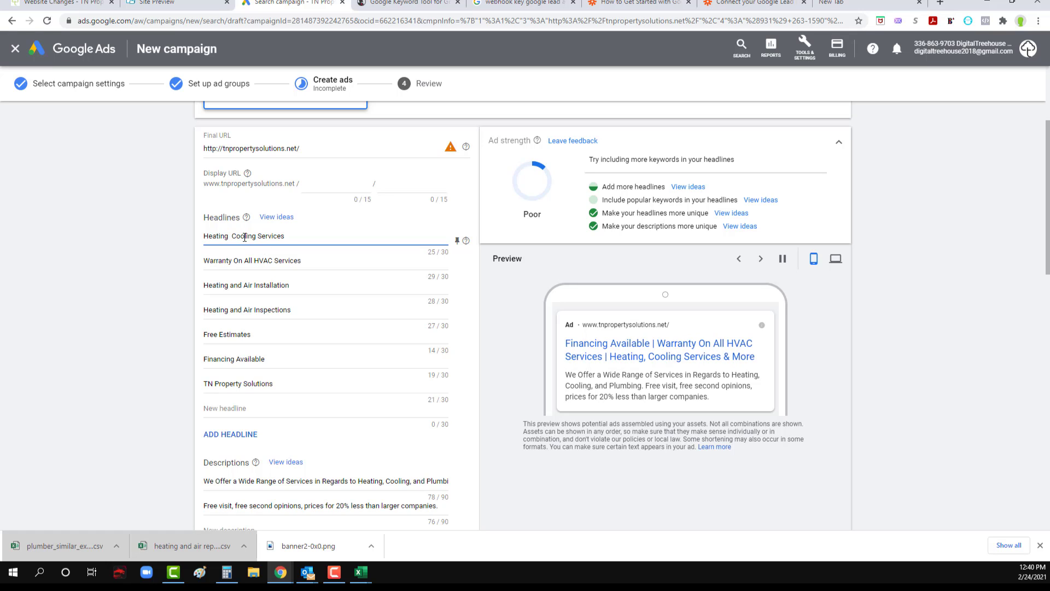
{"action": "type", "text": "&"}
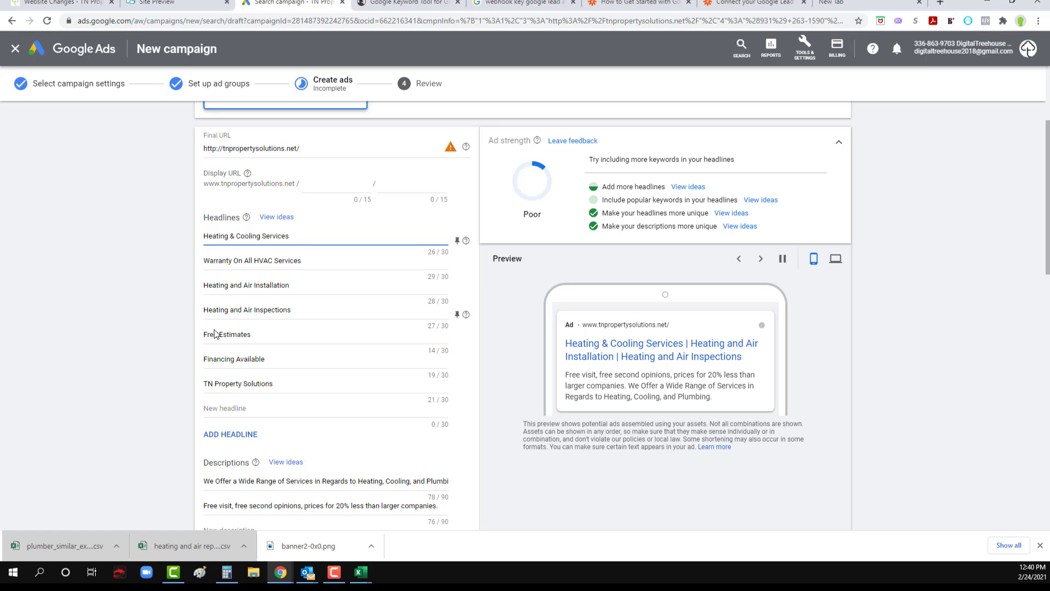
Step: Make the words "offer" and "wide" lowercase in the first description
{"action": "scroll", "coordinate": [237, 368], "scroll_direction": "down", "scroll_amount": 2}
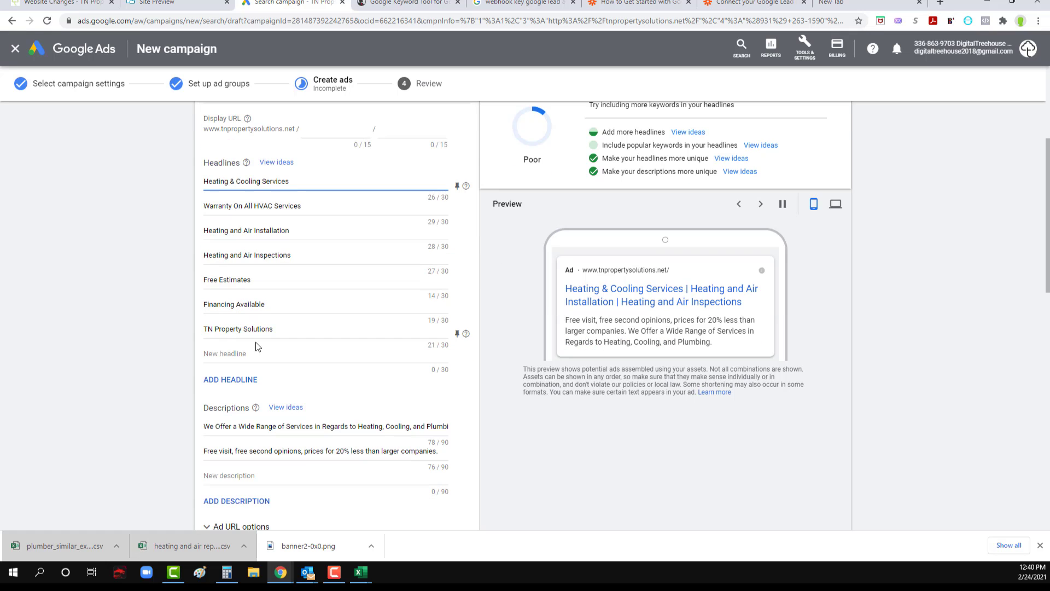
{"action": "left_click_drag", "start_coordinate": [282, 373], "coordinate": [443, 373]}
{"action": "left_click", "coordinate": [399, 373]}
{"action": "mouse_move", "coordinate": [215, 375]}
{"action": "left_mouse_down"}
{"action": "mouse_move", "coordinate": [169, 376]}
{"action": "mouse_move", "coordinate": [201, 375]}
{"action": "left_mouse_up"}
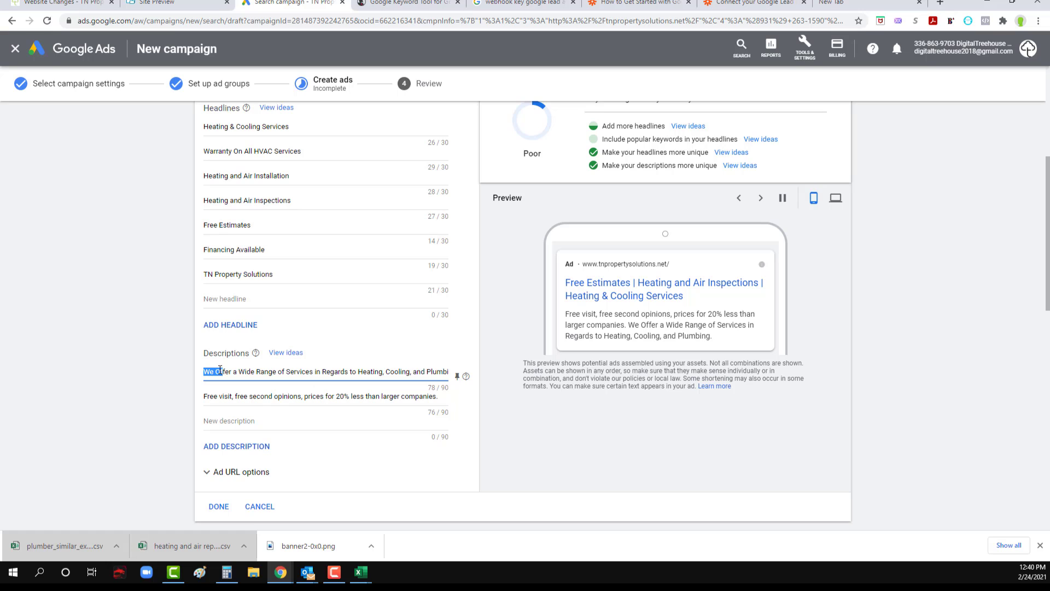
{"action": "left_click", "coordinate": [224, 372]}
{"action": "key", "text": "BackSpace"}
{"action": "type", "text": "o"}
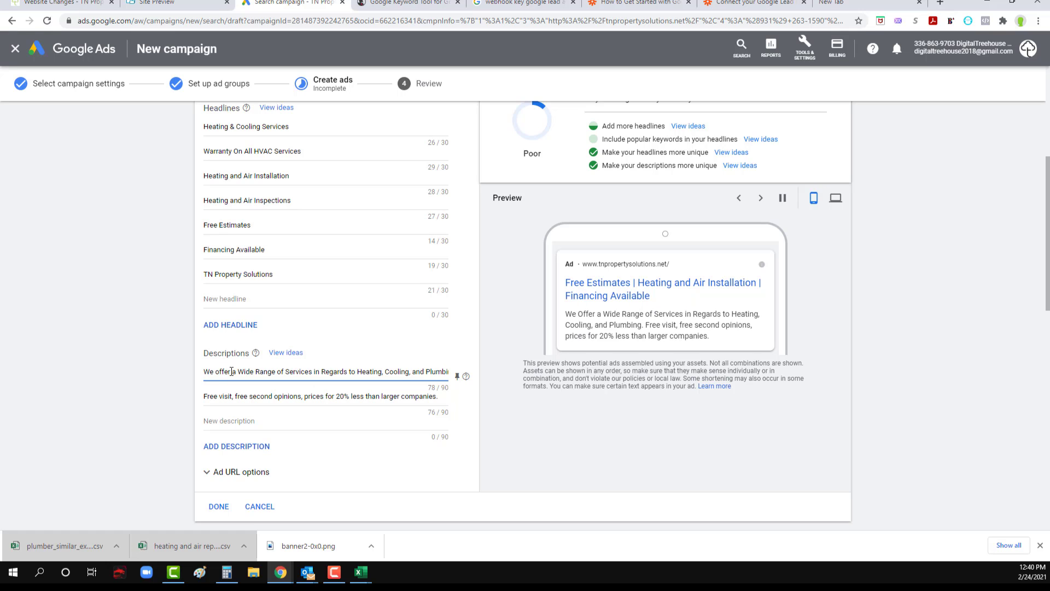
{"action": "left_click", "coordinate": [244, 371]}
{"action": "key", "text": "BackSpace"}
{"action": "type", "text": "w"}
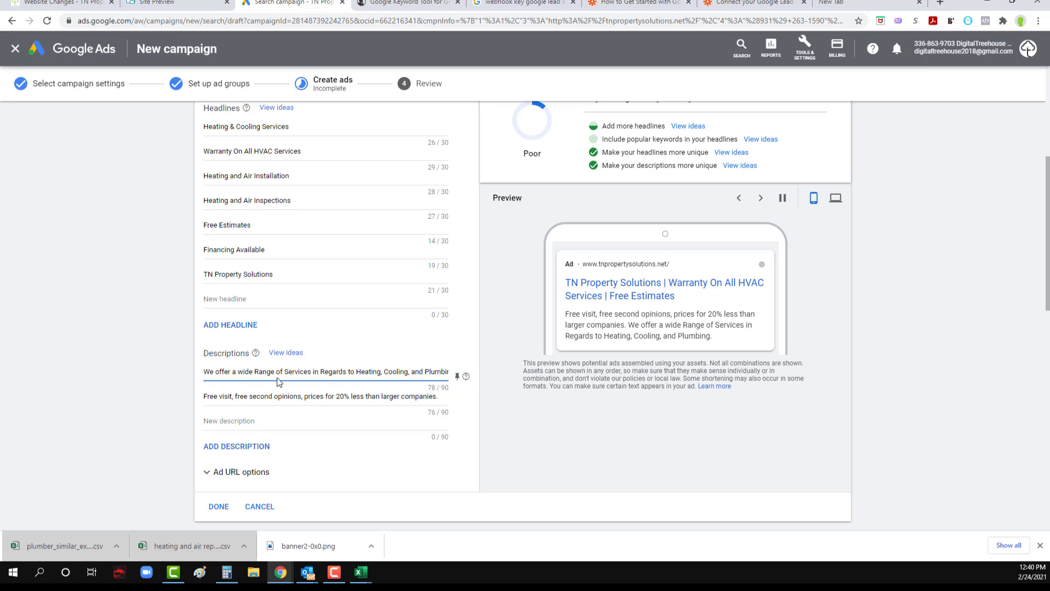
Step: Make the words "range", "services" and "regards" lowercase in the first description
{"action": "left_click", "coordinate": [260, 372]}
{"action": "key", "text": "BackSpace"}
{"action": "type", "text": "r"}
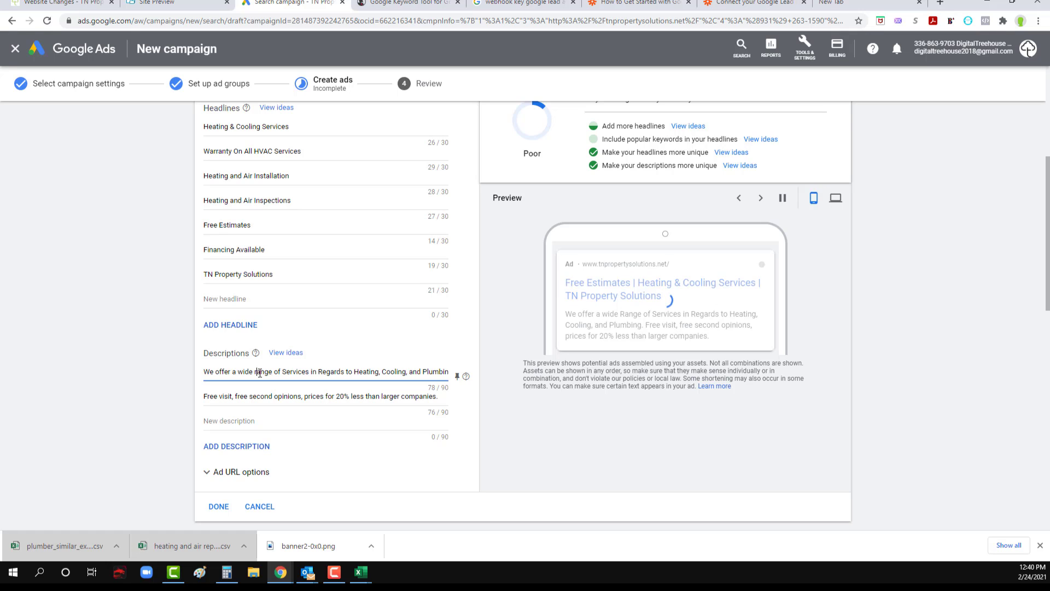
{"action": "left_click", "coordinate": [286, 372]}
{"action": "key", "text": "BackSpace"}
{"action": "type", "text": "s"}
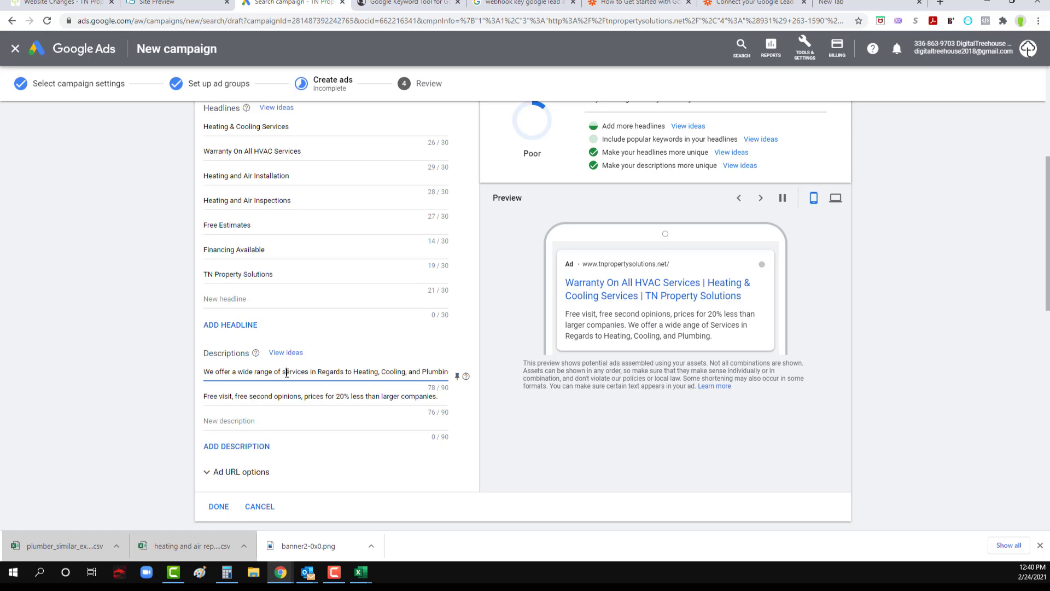
{"action": "left_click", "coordinate": [322, 372]}
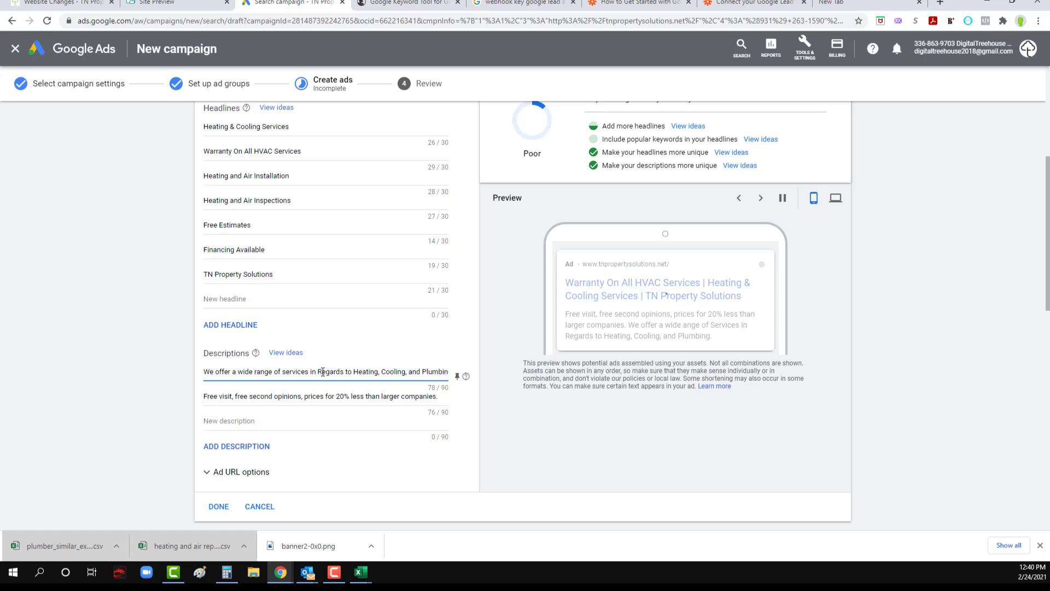
{"action": "key", "text": "BackSpace"}
{"action": "type", "text": "r"}
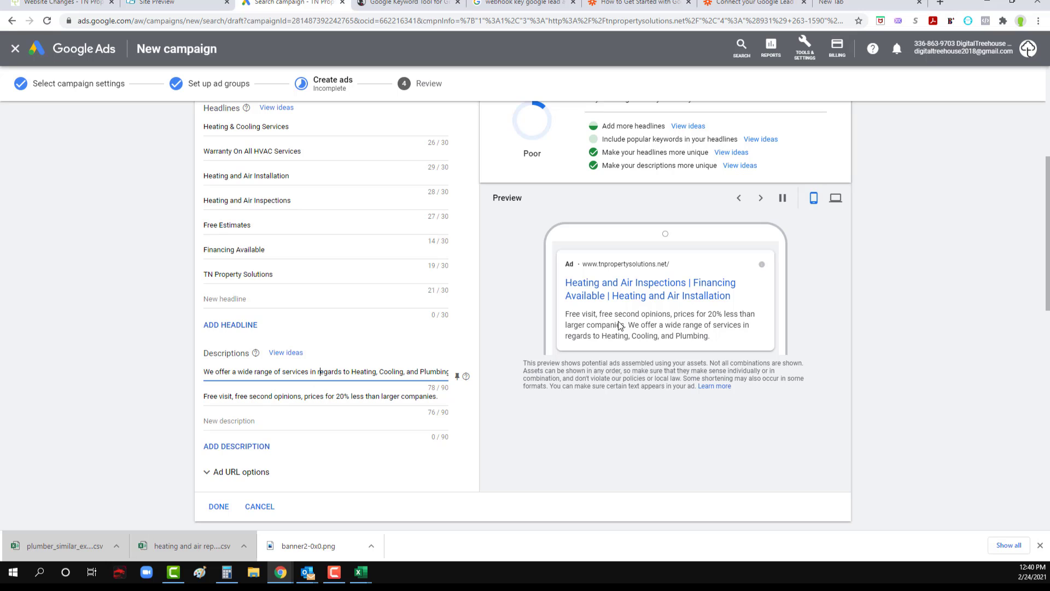
Step: Add a period after "Plumbing" in the first description and try a "Call us" call to action behind it
{"action": "scroll", "coordinate": [342, 394], "scroll_direction": "down", "scroll_amount": 2}
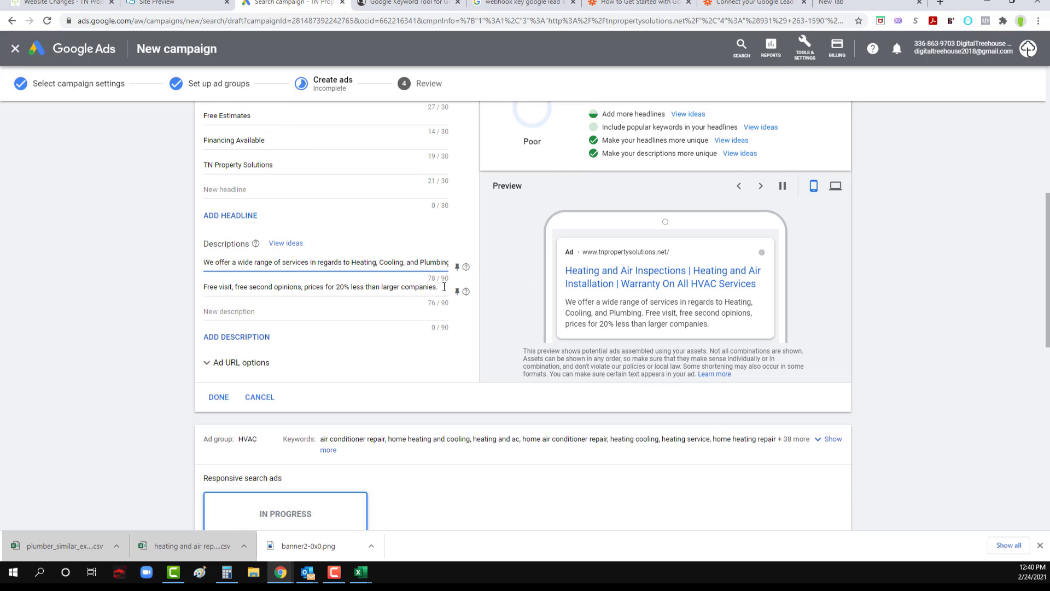
{"action": "mouse_move", "coordinate": [431, 262]}
{"action": "left_mouse_down"}
{"action": "mouse_move", "coordinate": [460, 268]}
{"action": "mouse_move", "coordinate": [451, 267]}
{"action": "left_mouse_up"}
{"action": "left_click", "coordinate": [445, 262]}
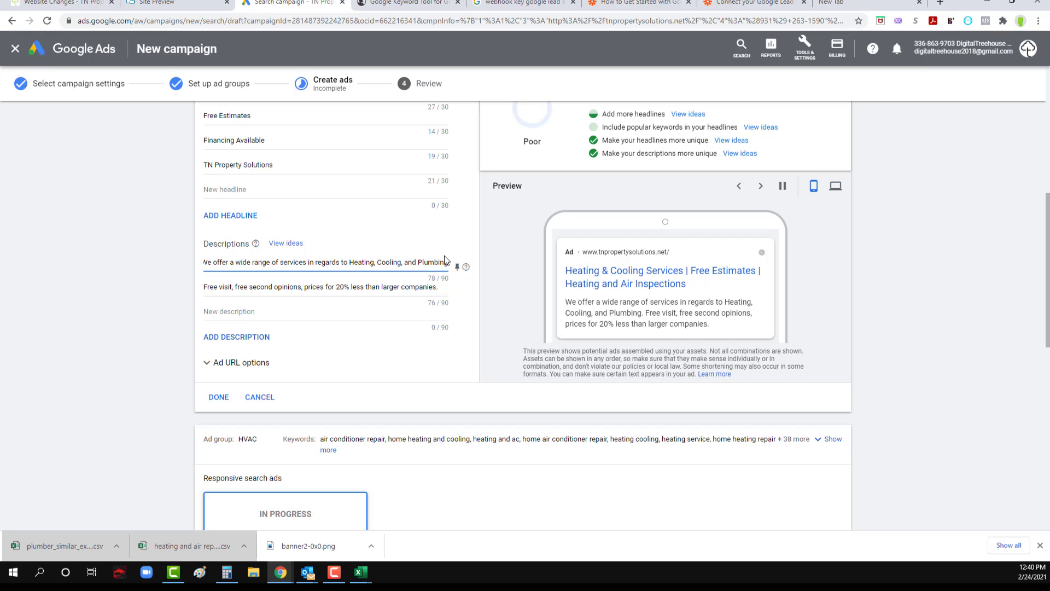
{"action": "type", "text": ". Call "}
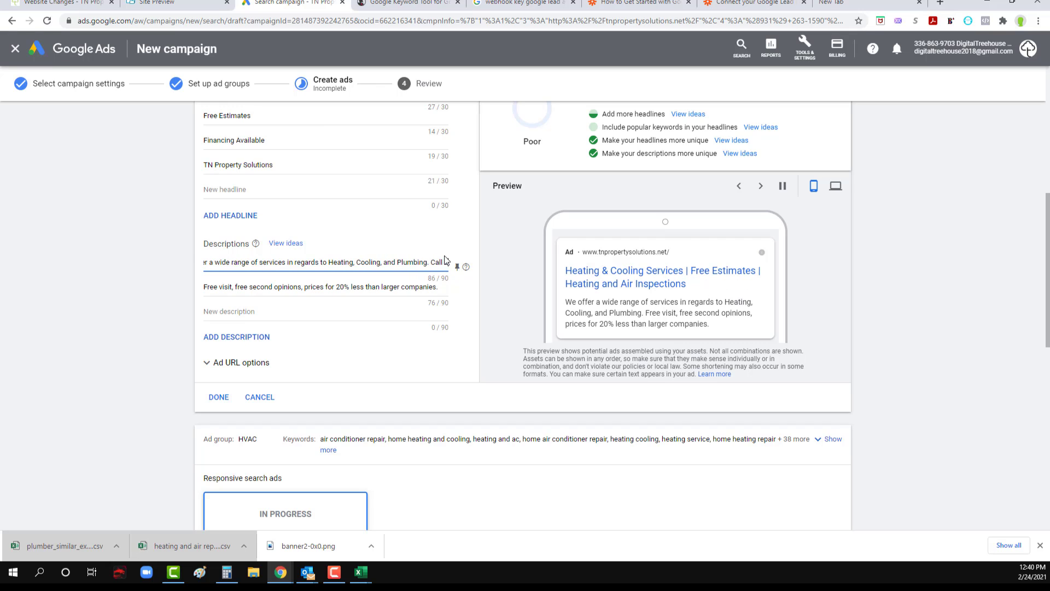
{"action": "type", "text": "u"}
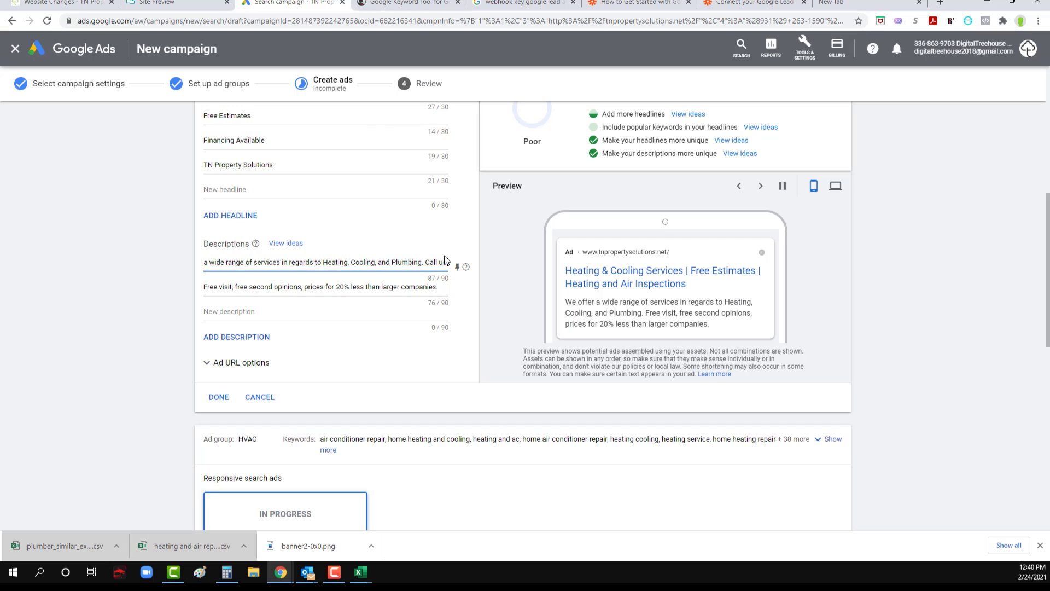
{"action": "type", "text": "s no"}
{"action": "key", "text": "BackSpace"}
{"action": "key", "text": "BackSpace"}
{"action": "key", "text": "BackSpace"}
{"action": "key", "text": "BackSpace"}
{"action": "key", "text": "BackSpace"}
{"action": "key", "text": "BackSpace"}
{"action": "key", "text": "BackSpace"}
{"action": "key", "text": "BackSpace"}
{"action": "key", "text": "BackSpace"}
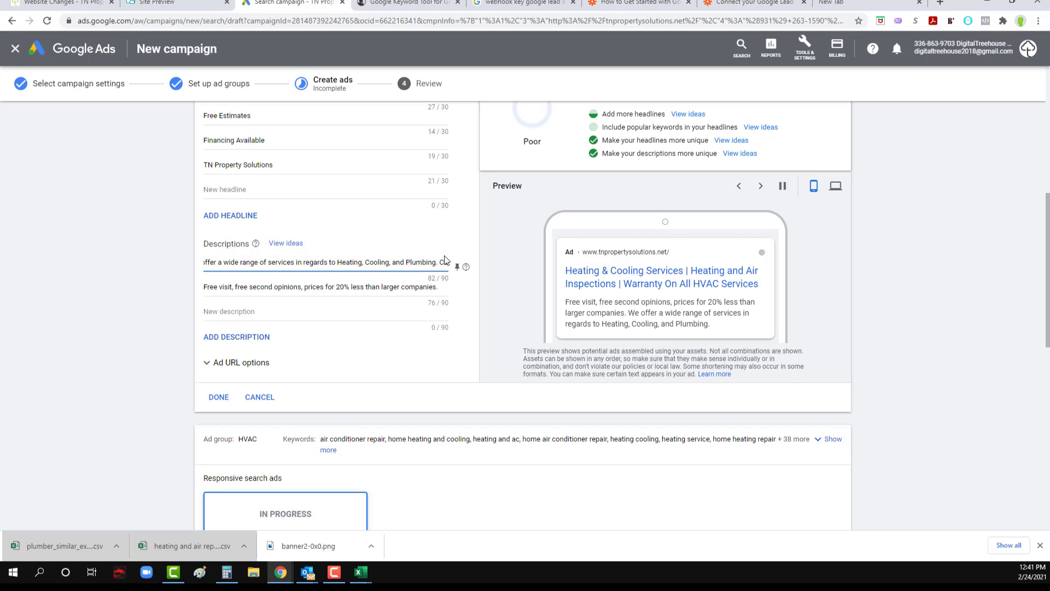
Step: Try "Contact us" as the first description's closing call to action and remove it again
{"action": "type", "text": "ontact us"}
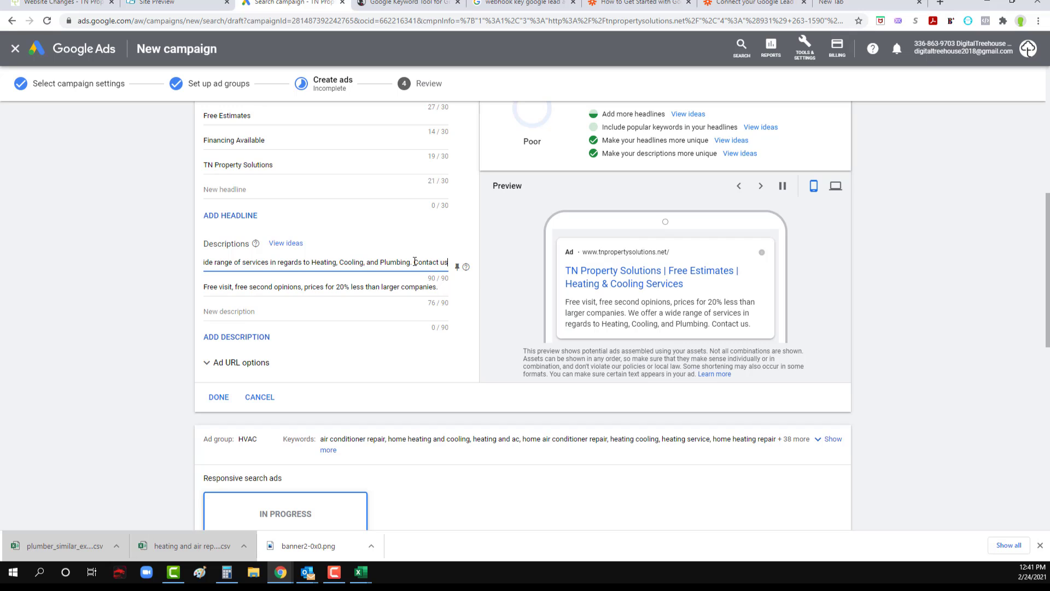
{"action": "left_click_drag", "start_coordinate": [415, 262], "coordinate": [469, 272]}
{"action": "mouse_move", "coordinate": [466, 268]}
{"action": "key", "text": "BackSpace"}
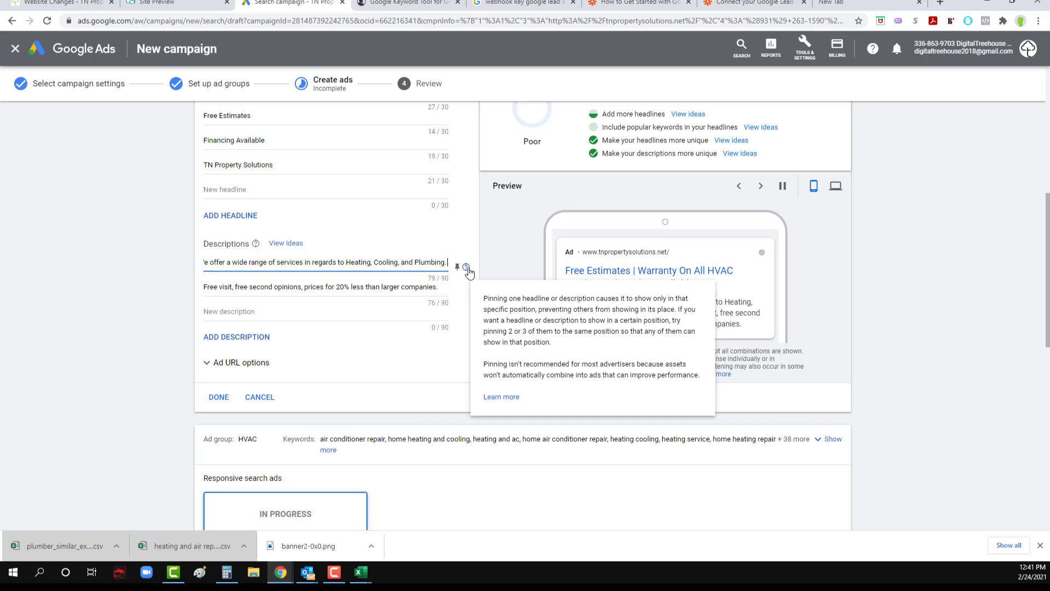
Step: Insert "and" before "prices" in the second description and save the responsive search ad for Ad group 2
{"action": "left_click", "coordinate": [359, 286]}
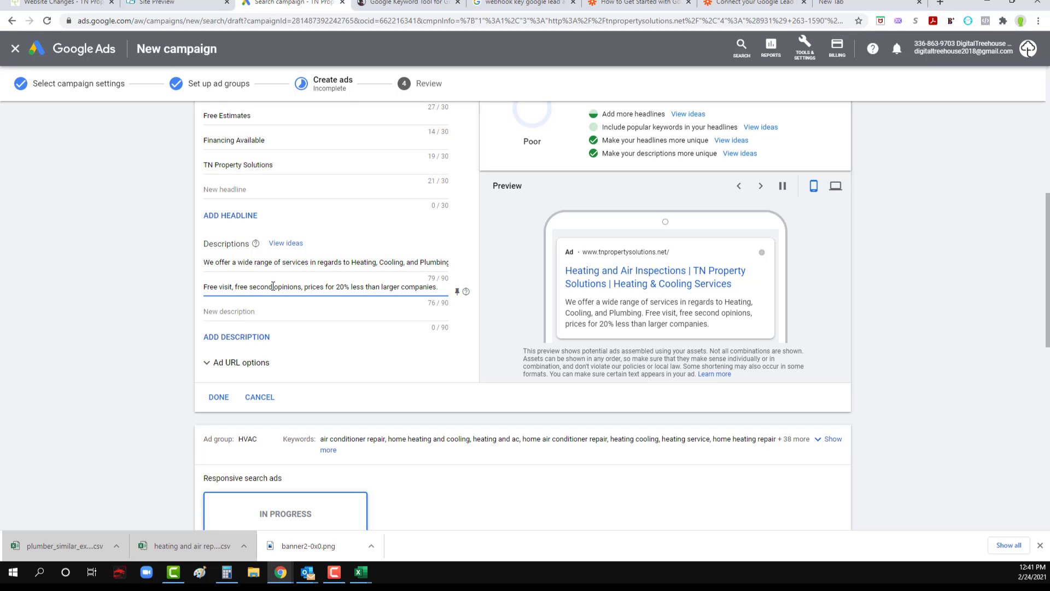
{"action": "left_click", "coordinate": [305, 288]}
{"action": "type", "text": "and"}
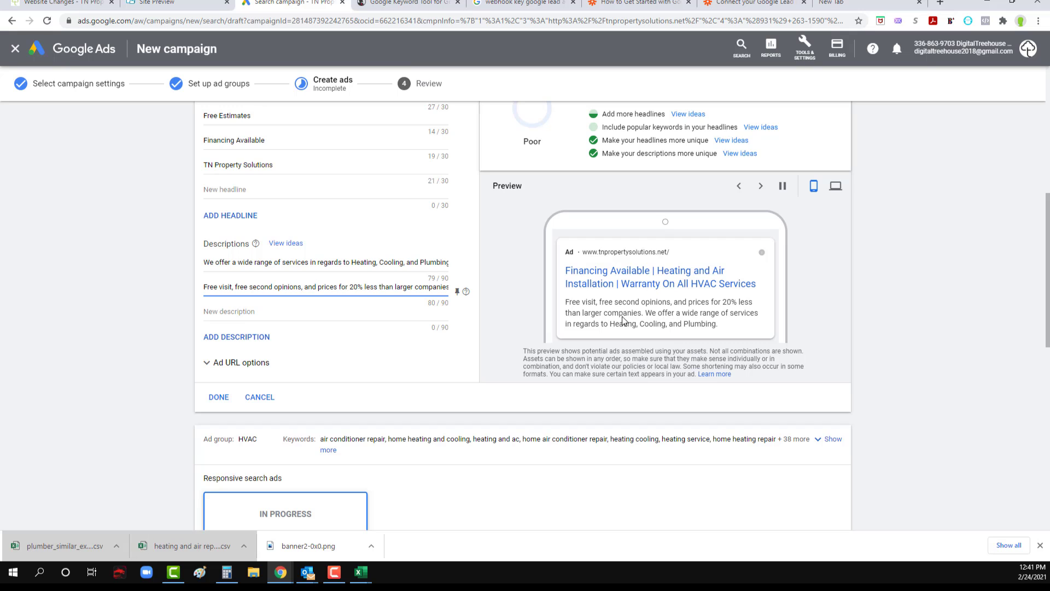
{"action": "scroll", "coordinate": [124, 372], "scroll_direction": "down", "scroll_amount": 3}
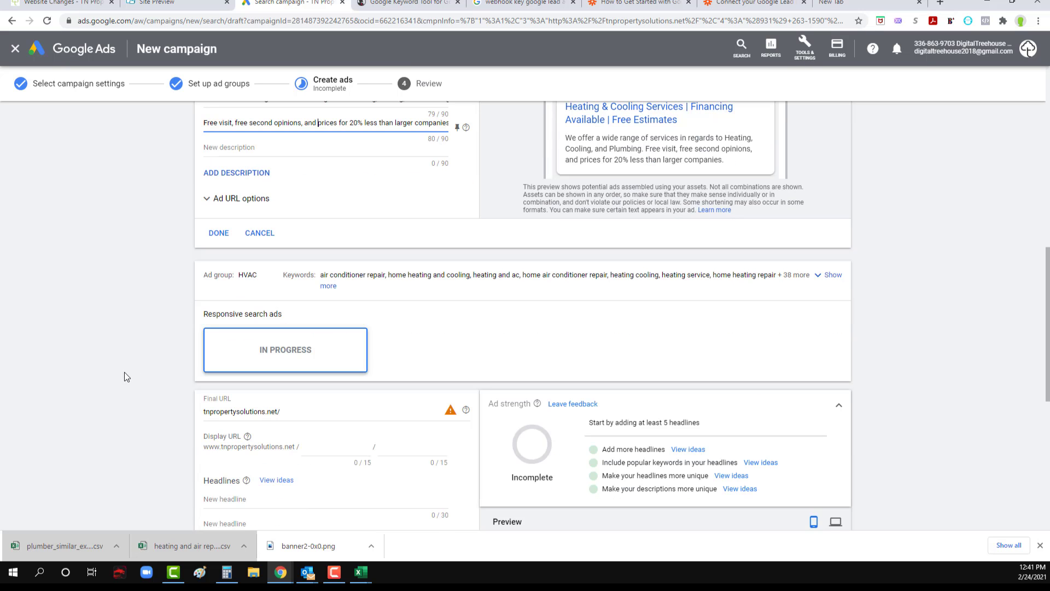
{"action": "left_click", "coordinate": [218, 232]}
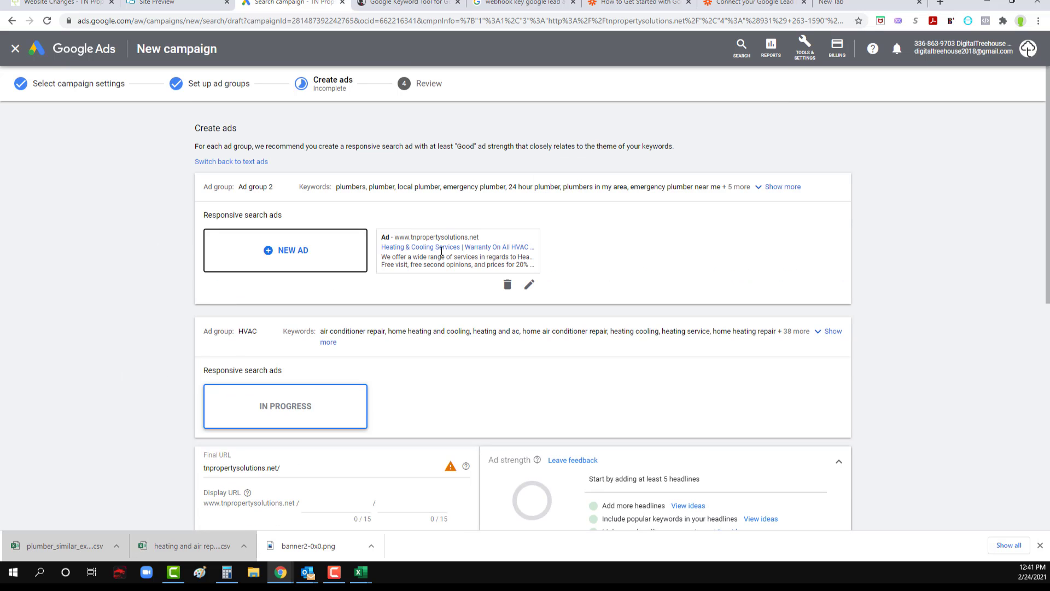
Step: Reopen the saved responsive search ad of Ad group 2 for editing
{"action": "scroll", "coordinate": [113, 356], "scroll_direction": "down", "scroll_amount": 1}
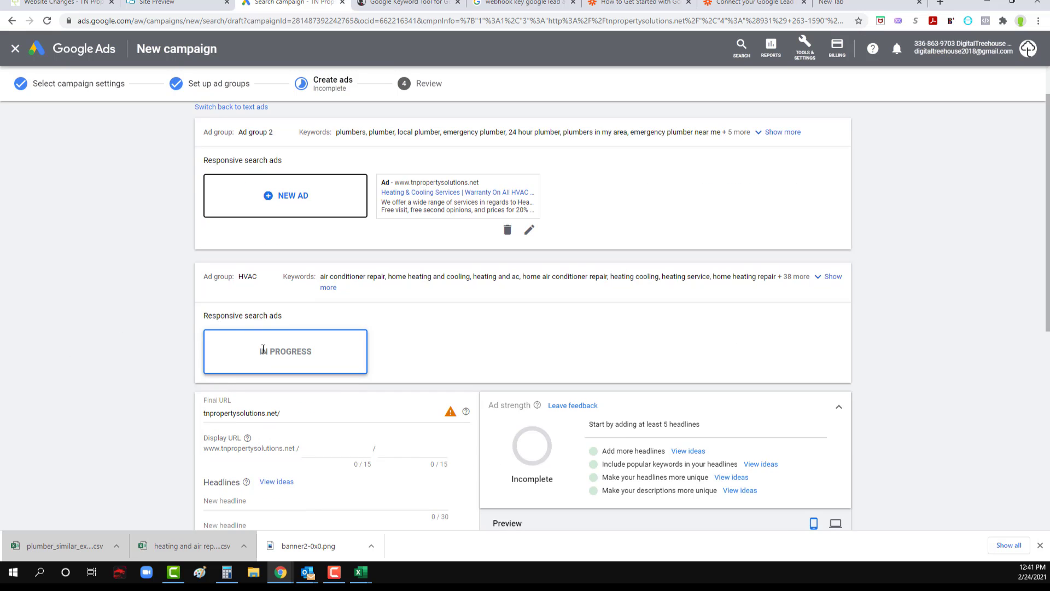
{"action": "scroll", "coordinate": [263, 349], "scroll_direction": "down", "scroll_amount": 2}
{"action": "scroll", "coordinate": [305, 281], "scroll_direction": "down", "scroll_amount": 2}
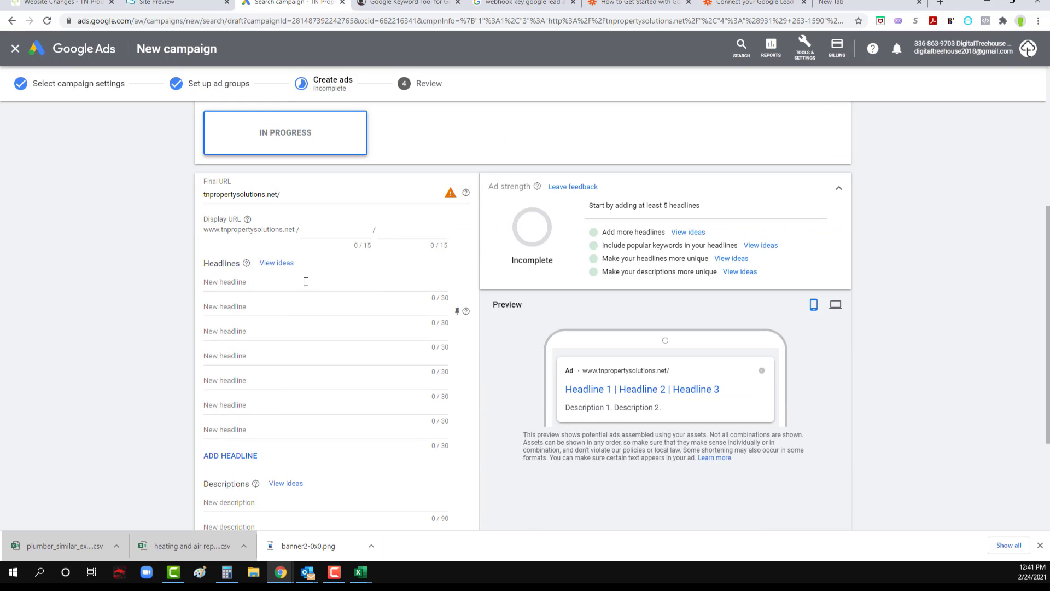
{"action": "scroll", "coordinate": [242, 312], "scroll_direction": "up", "scroll_amount": 4}
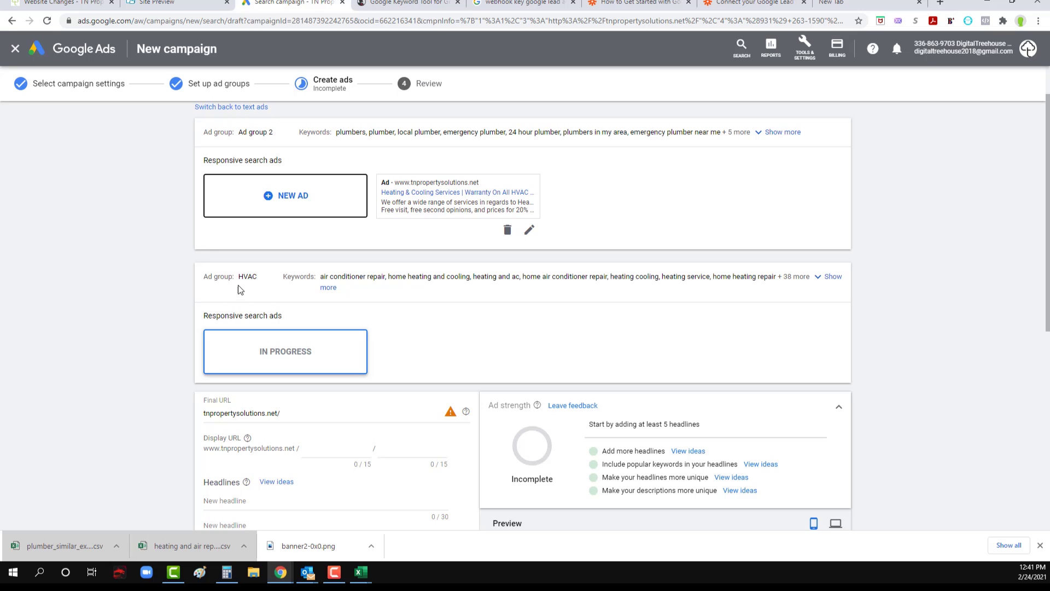
{"action": "scroll", "coordinate": [238, 282], "scroll_direction": "up", "scroll_amount": 1}
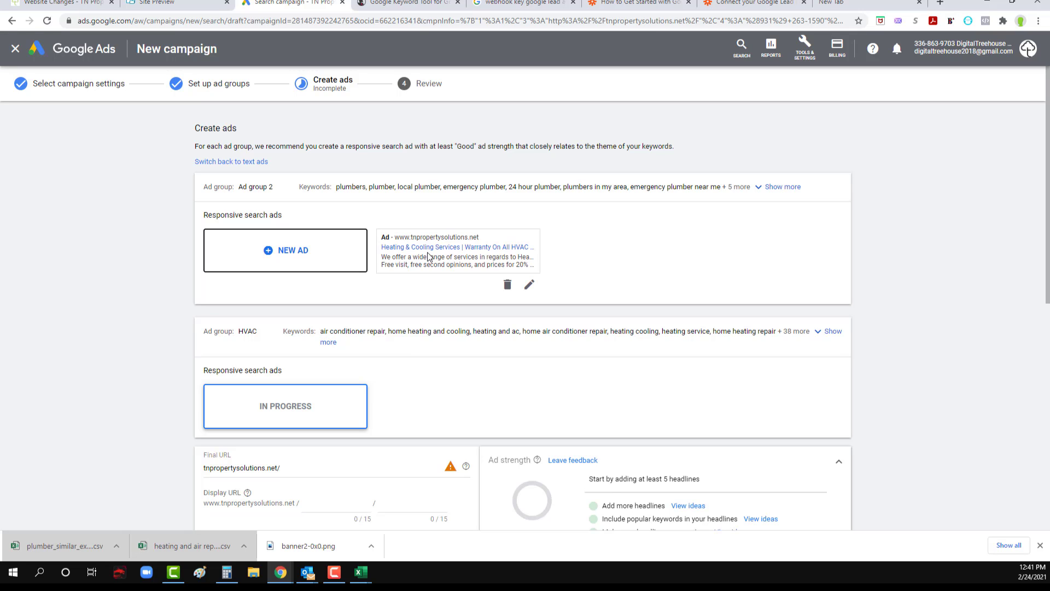
{"action": "scroll", "coordinate": [120, 364], "scroll_direction": "down", "scroll_amount": 2}
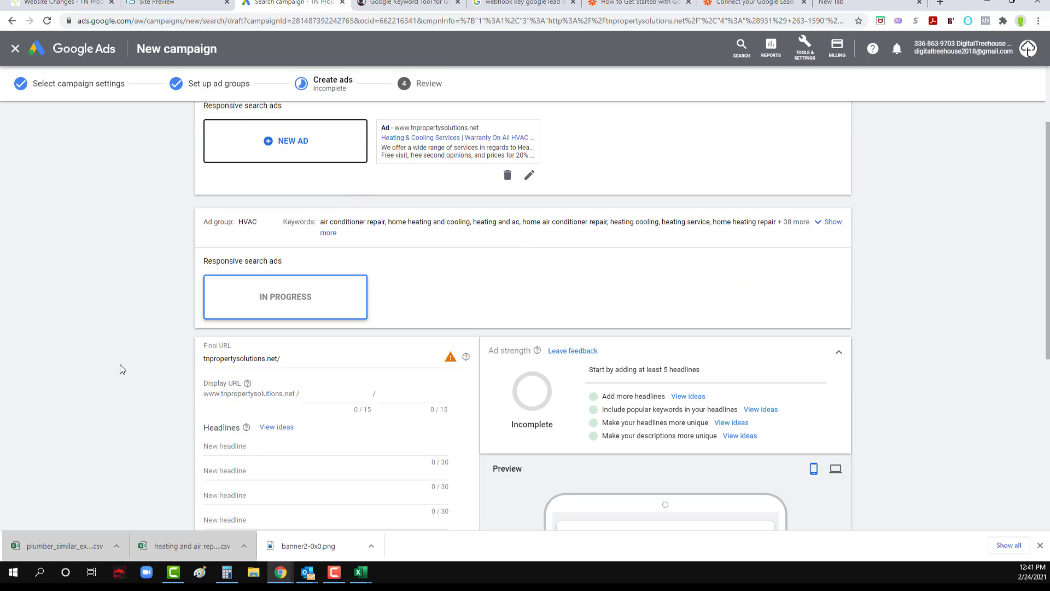
{"action": "left_click", "coordinate": [529, 176]}
{"action": "scroll", "coordinate": [171, 327], "scroll_direction": "down", "scroll_amount": 9}
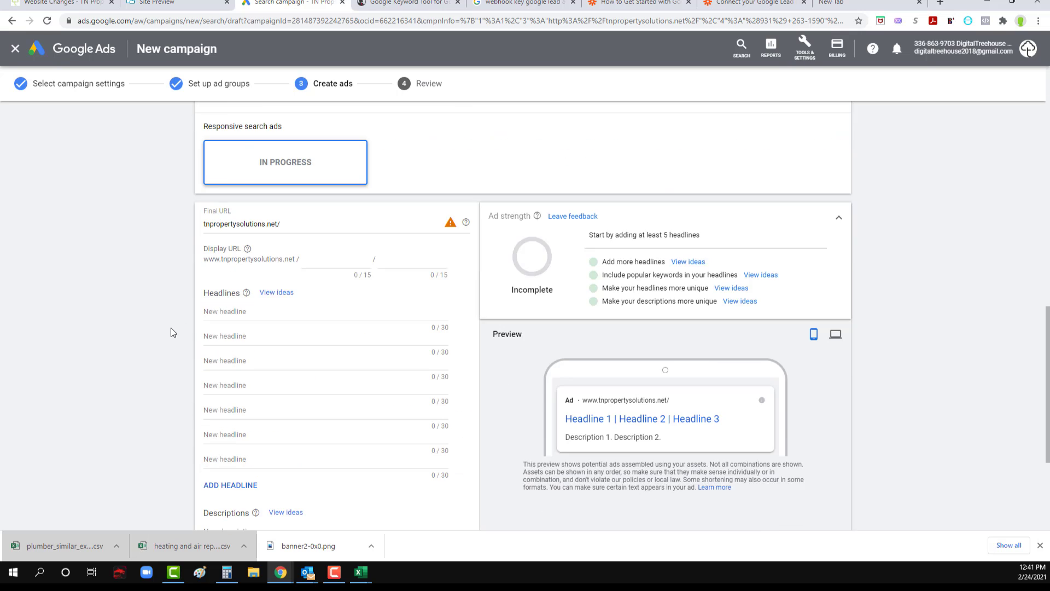
{"action": "scroll", "coordinate": [171, 327], "scroll_direction": "up", "scroll_amount": 10}
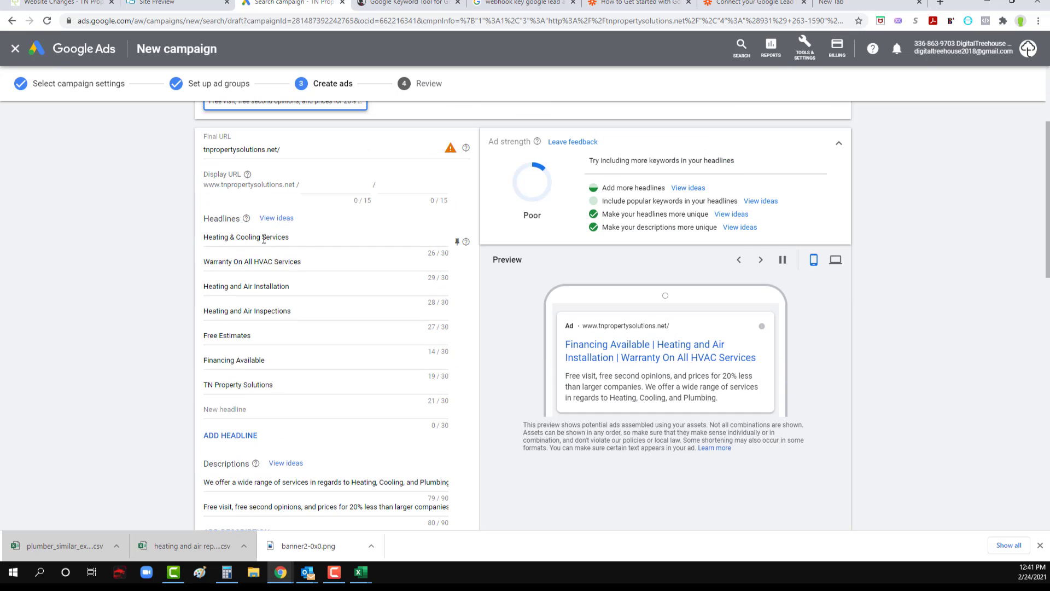
Step: Copy the headline "Heating & Cooling Services" from the Ad group 2 ad into the first headline of the HVAC ad
{"action": "triple_click", "coordinate": [263, 239]}
{"action": "key", "text": "ctrl+c"}
{"action": "scroll", "coordinate": [264, 318], "scroll_direction": "down", "scroll_amount": 9}
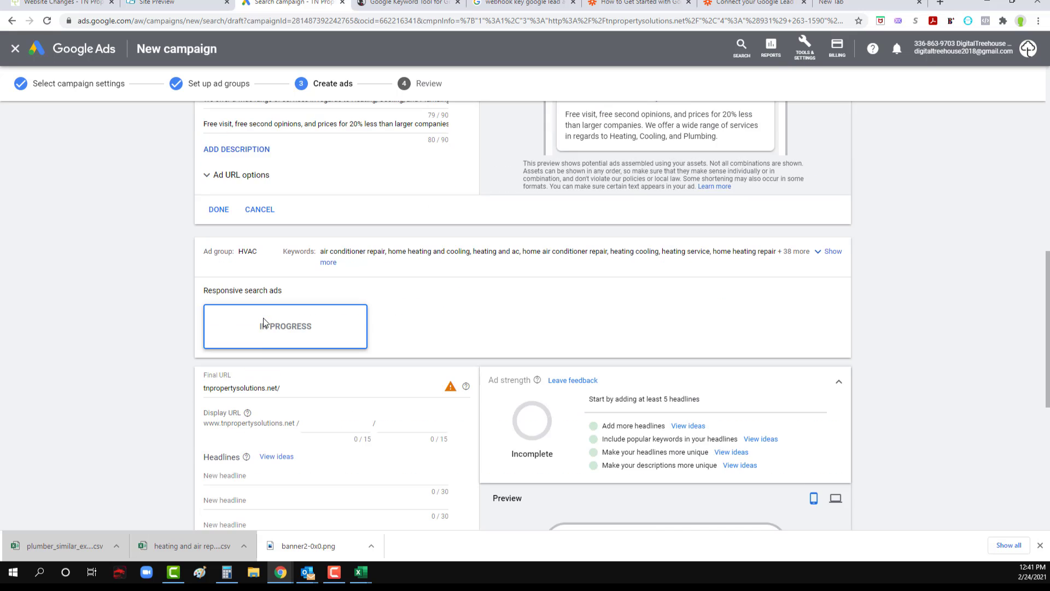
{"action": "left_click", "coordinate": [258, 366]}
{"action": "key", "text": "ctrl+v"}
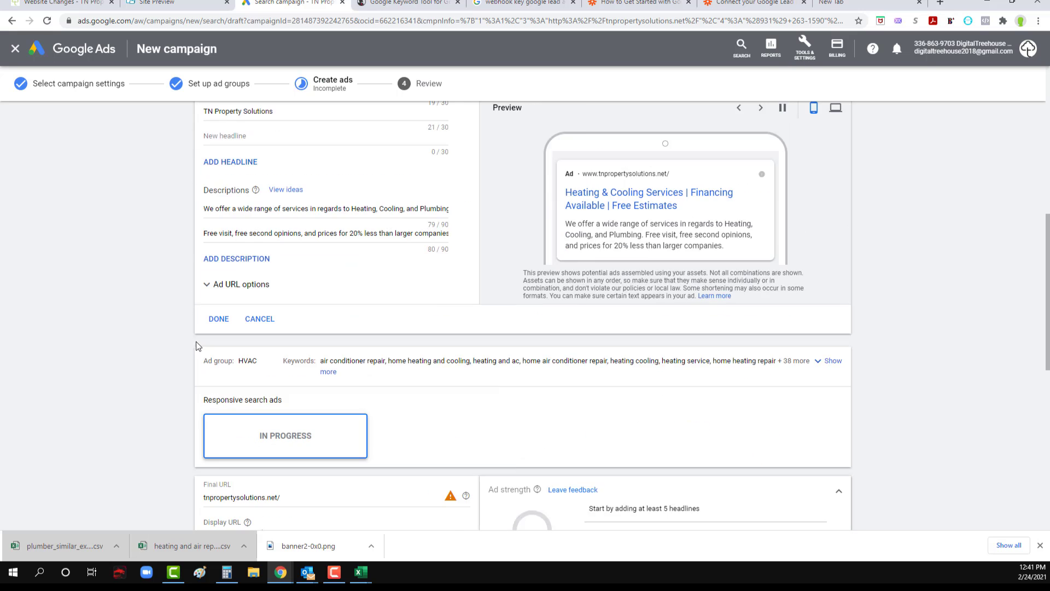
Step: Copy the remaining Ad group 2 headlines, including "Warranty On All HVAC Services" and "Heating and Air Installation", into the HVAC ad's headlines
{"action": "double_click", "coordinate": [263, 207]}
{"action": "scroll", "coordinate": [265, 204], "scroll_direction": "down", "scroll_amount": 7}
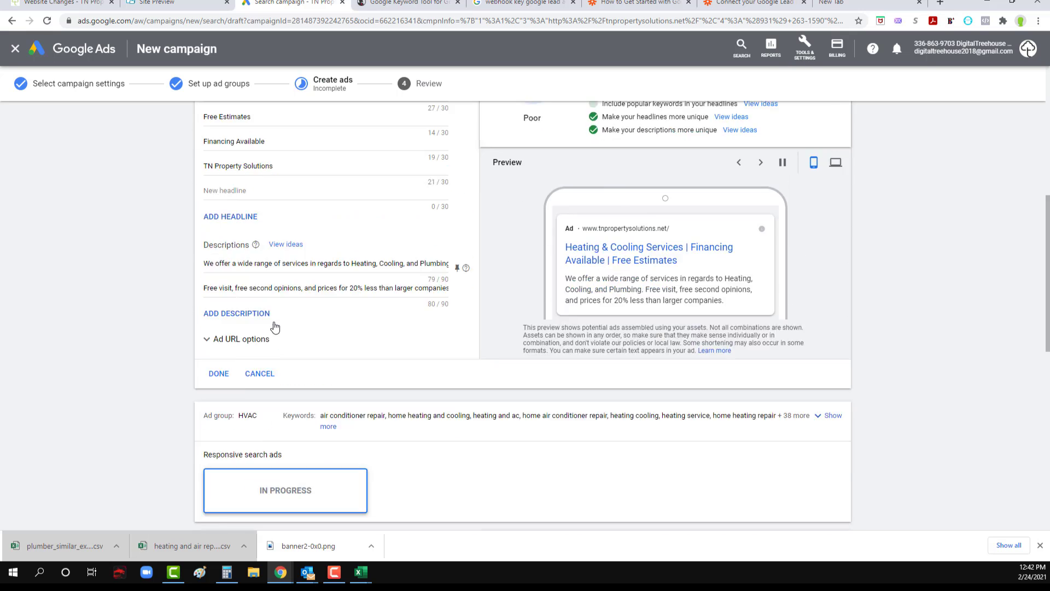
{"action": "left_click", "coordinate": [260, 443]}
{"action": "type", "text": "Warranty On All HVAC Services"}
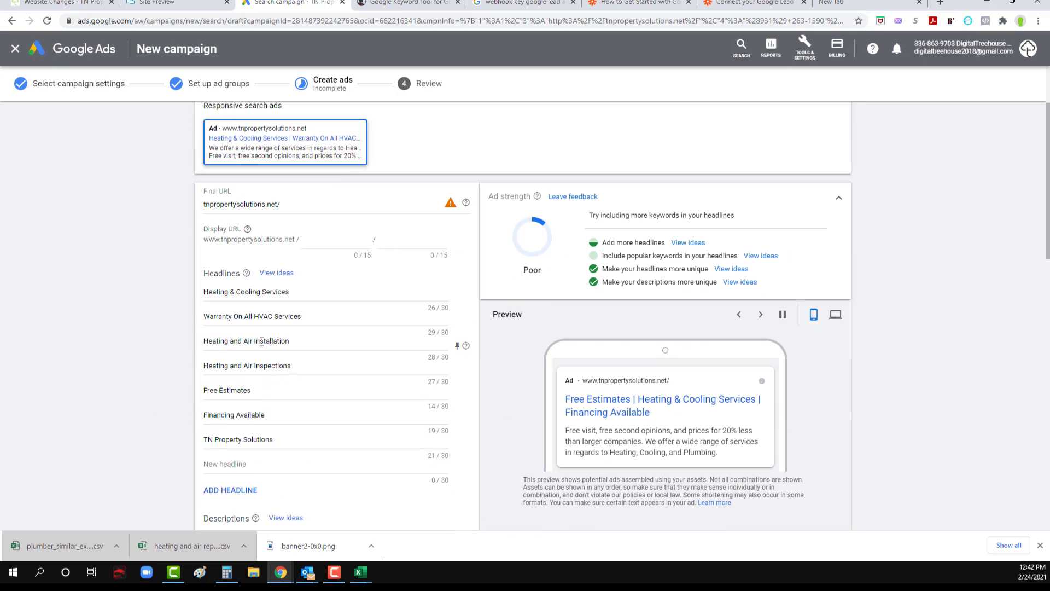
{"action": "triple_click", "coordinate": [260, 340]}
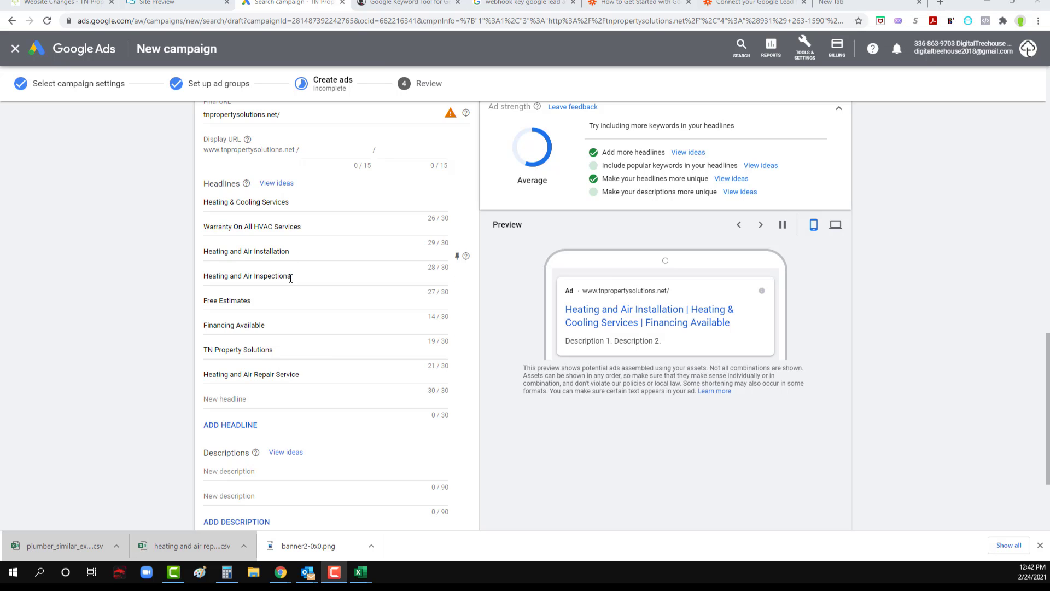
Step: Copy the first description, beginning "We offer a wide range of services", from the Ad group 2 ad into the HVAC ad's first description
{"action": "scroll", "coordinate": [117, 414], "scroll_direction": "down", "scroll_amount": 1}
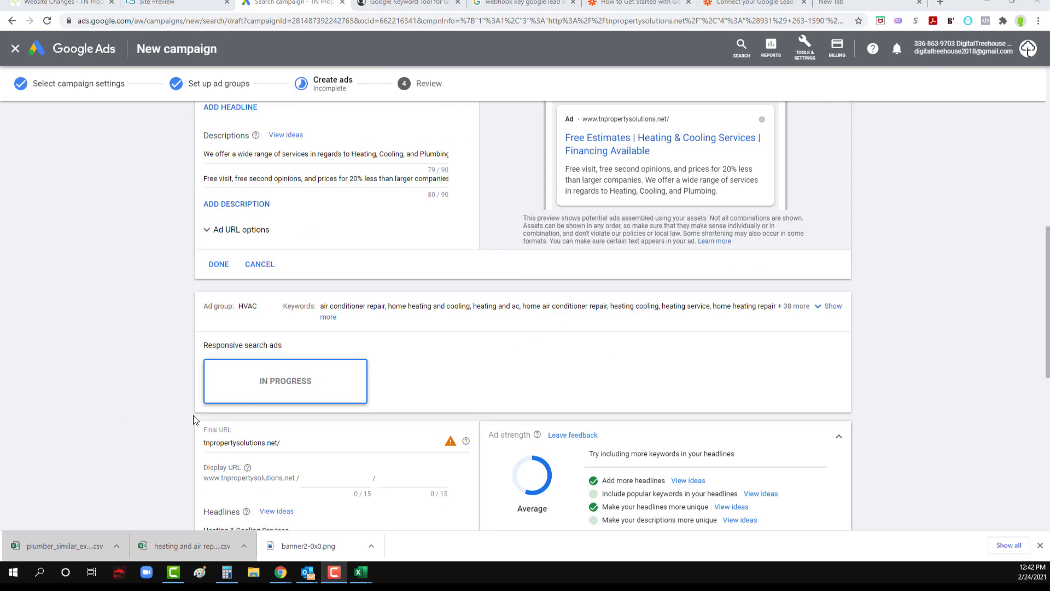
{"action": "scroll", "coordinate": [253, 267], "scroll_direction": "up", "scroll_amount": 1}
{"action": "triple_click", "coordinate": [253, 266]}
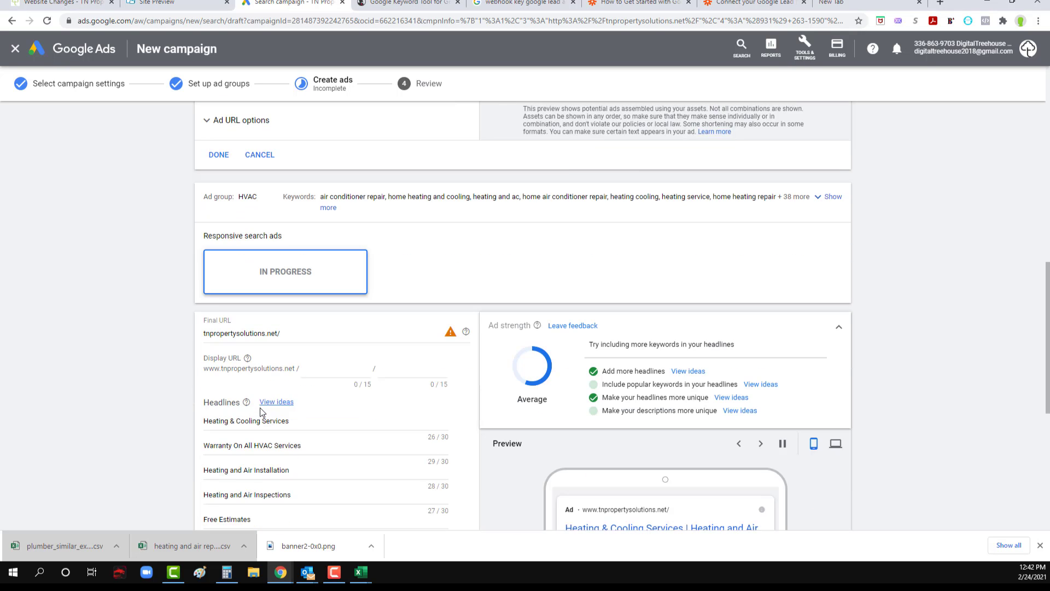
{"action": "scroll", "coordinate": [260, 408], "scroll_direction": "down", "scroll_amount": 5}
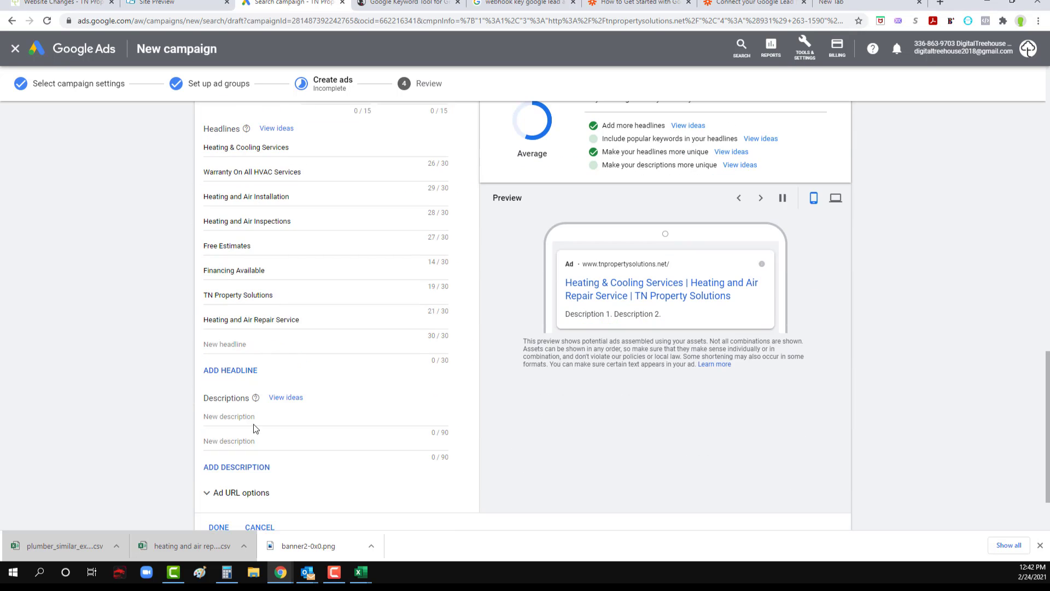
{"action": "left_click", "coordinate": [257, 418]}
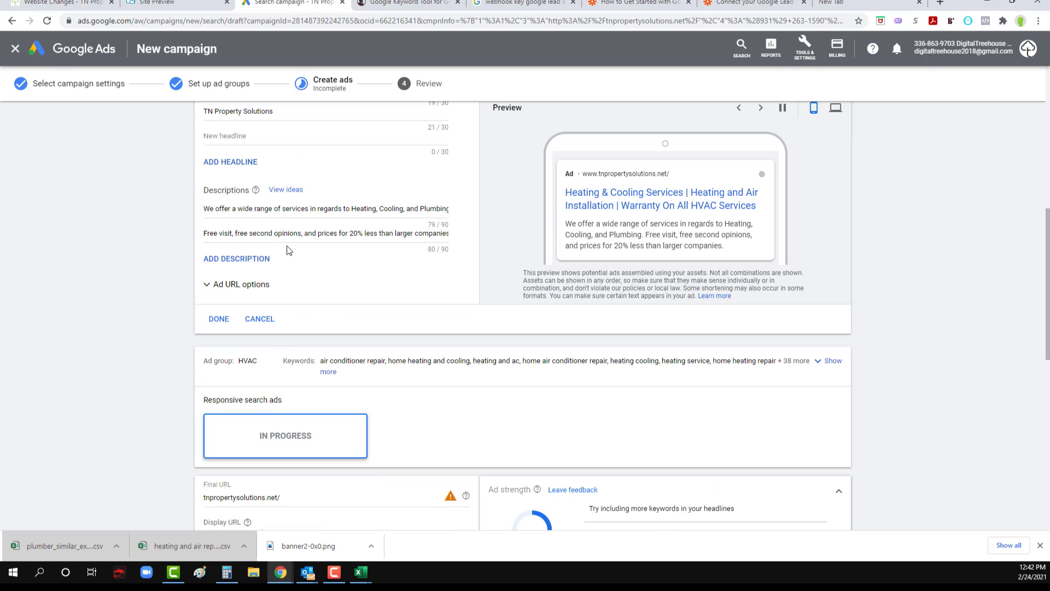
Step: Copy the second description, beginning "Free visit, free second opinions", from the Ad group 2 ad into the HVAC ad's second description
{"action": "double_click", "coordinate": [291, 234]}
{"action": "triple_click", "coordinate": [290, 234]}
{"action": "key", "text": "ctrl+c"}
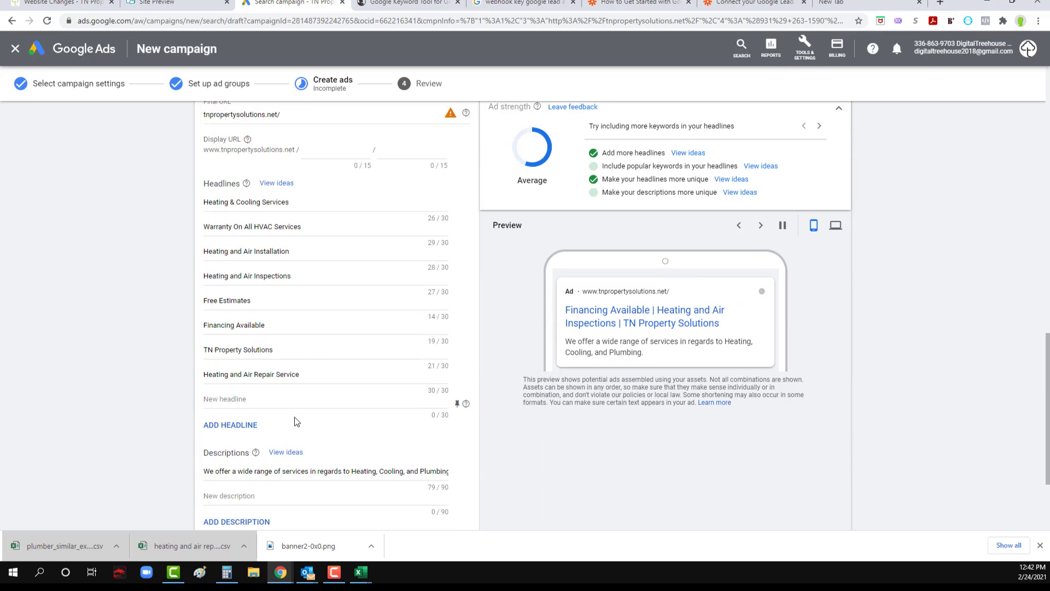
{"action": "scroll", "coordinate": [293, 420], "scroll_direction": "down", "scroll_amount": 1}
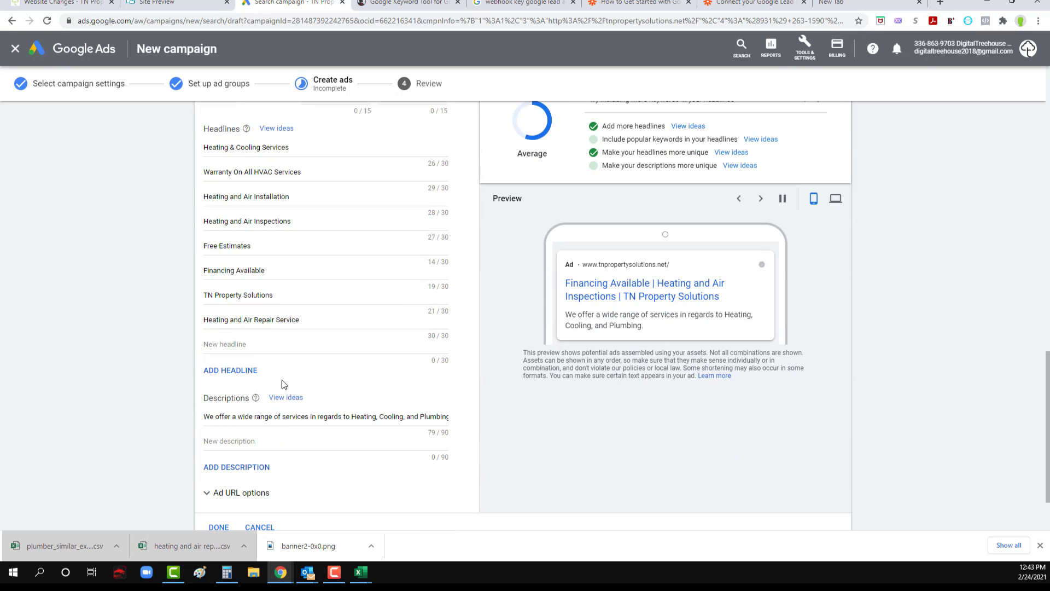
{"action": "left_click", "coordinate": [257, 442]}
{"action": "key", "text": "ctrl+v"}
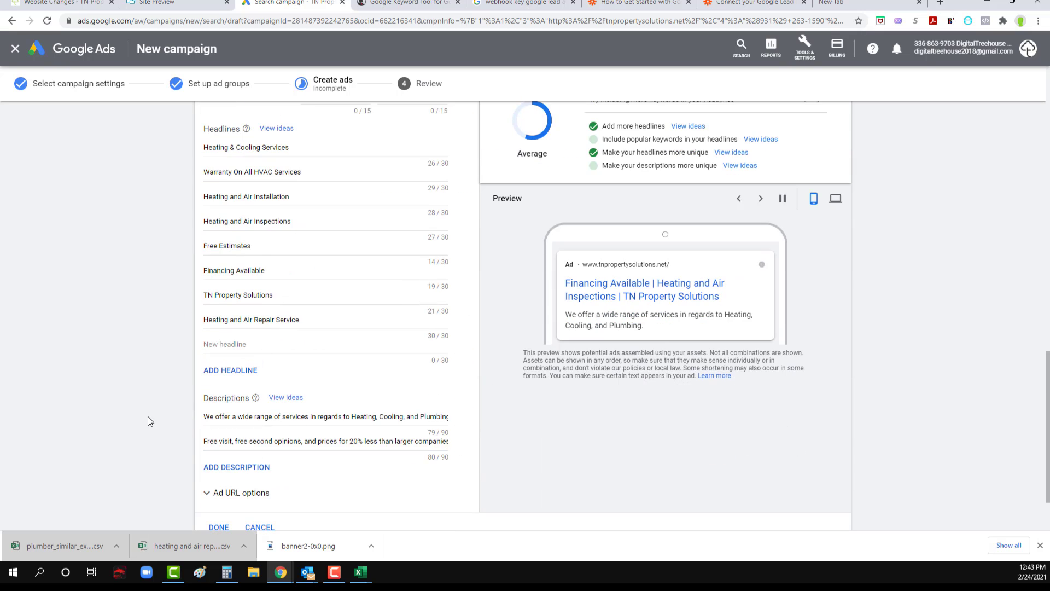
Step: Remove the trailing slash from the Ad group 2 ad's final URL so it reads tnpropertysolutions.net
{"action": "scroll", "coordinate": [335, 411], "scroll_direction": "down", "scroll_amount": 2}
{"action": "scroll", "coordinate": [323, 422], "scroll_direction": "down", "scroll_amount": 4}
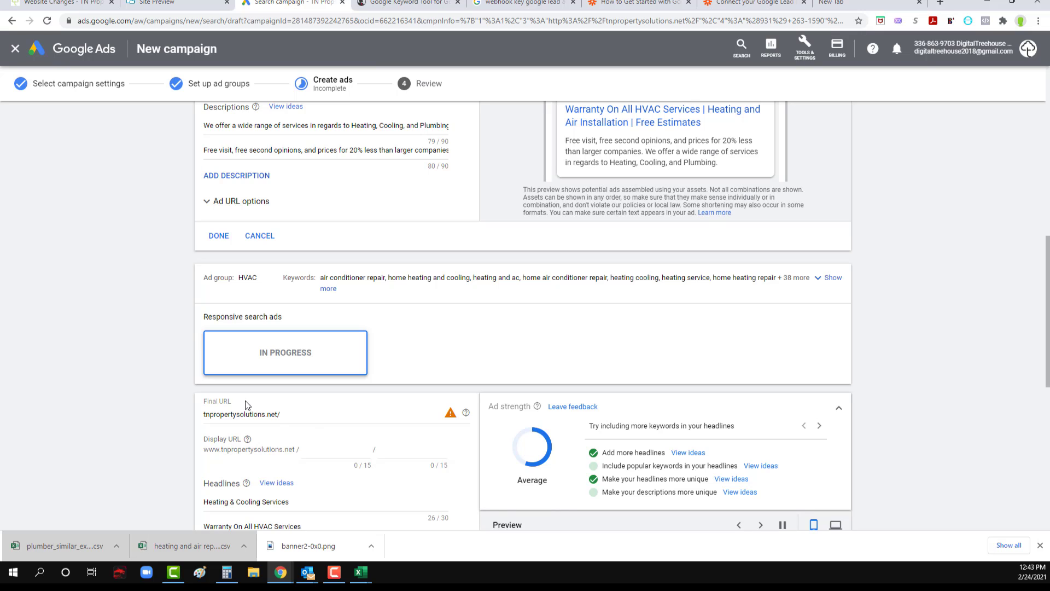
{"action": "scroll", "coordinate": [285, 416], "scroll_direction": "down", "scroll_amount": 6}
{"action": "scroll", "coordinate": [251, 402], "scroll_direction": "up", "scroll_amount": 3}
{"action": "left_click", "coordinate": [244, 229]}
{"action": "double_click", "coordinate": [244, 230]}
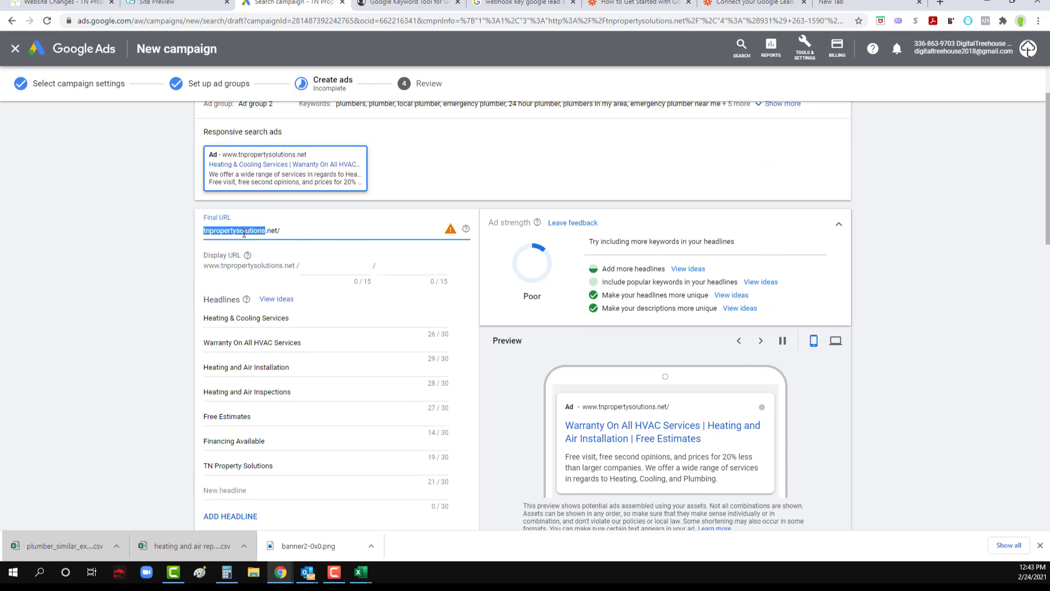
{"action": "scroll", "coordinate": [169, 276], "scroll_direction": "up", "scroll_amount": 2}
{"action": "scroll", "coordinate": [171, 276], "scroll_direction": "down", "scroll_amount": 4}
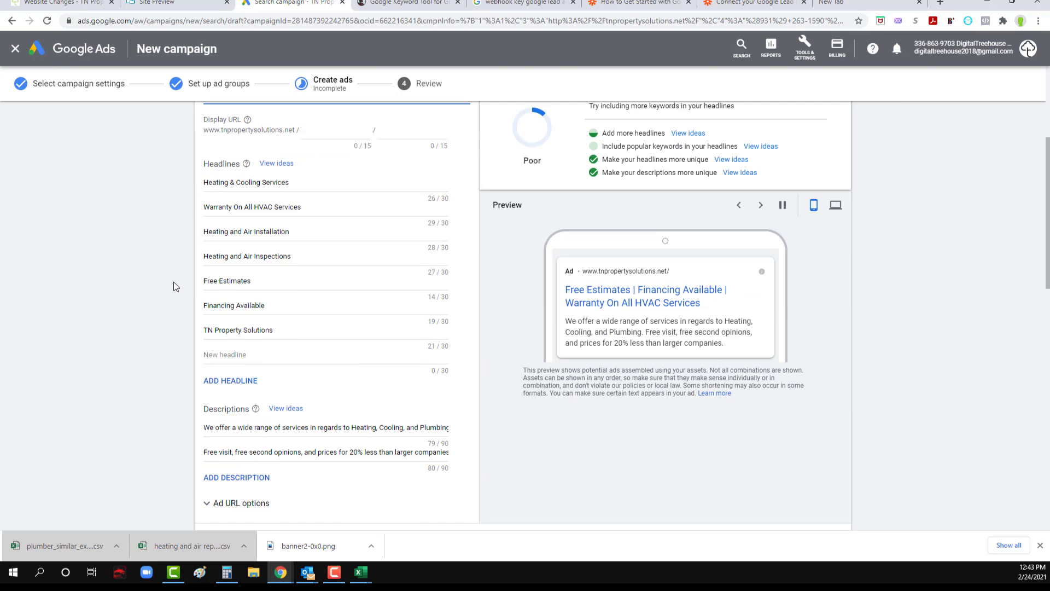
{"action": "scroll", "coordinate": [175, 293], "scroll_direction": "up", "scroll_amount": 3}
{"action": "left_click", "coordinate": [307, 262]}
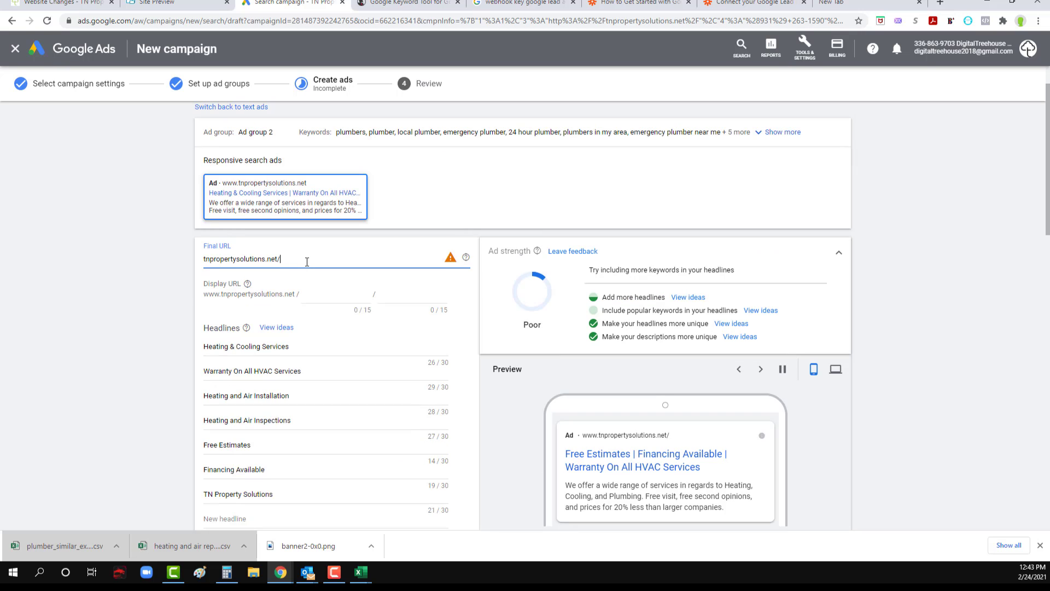
{"action": "left_click", "coordinate": [173, 313]}
Step: Set the HVAC ad's final URL to tnpropertysolutions.net without the trailing slash
{"action": "scroll", "coordinate": [172, 313], "scroll_direction": "down", "scroll_amount": 3}
{"action": "scroll", "coordinate": [192, 317], "scroll_direction": "up", "scroll_amount": 1}
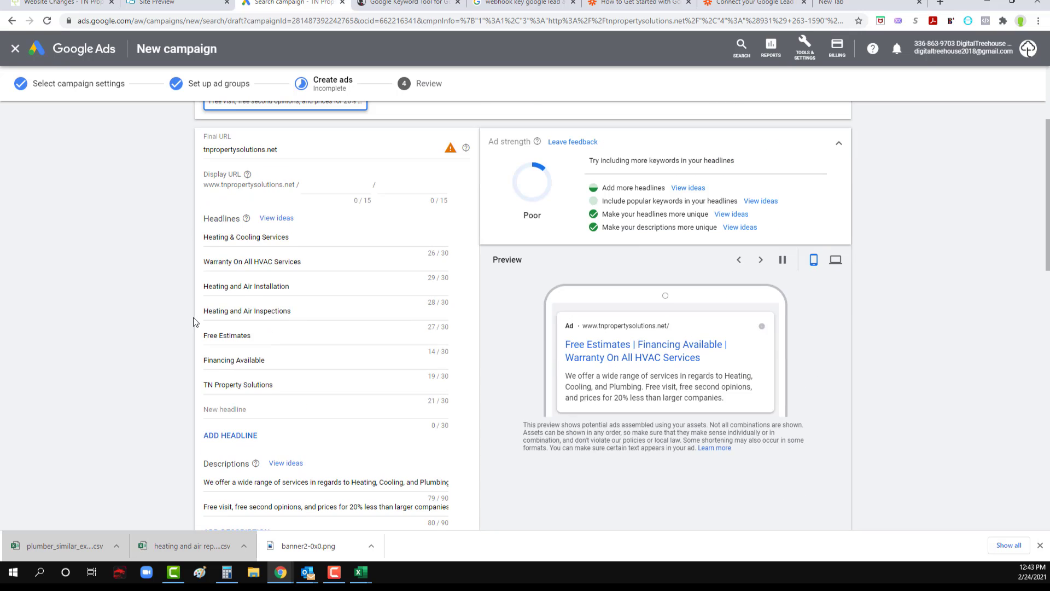
{"action": "scroll", "coordinate": [208, 345], "scroll_direction": "down", "scroll_amount": 3}
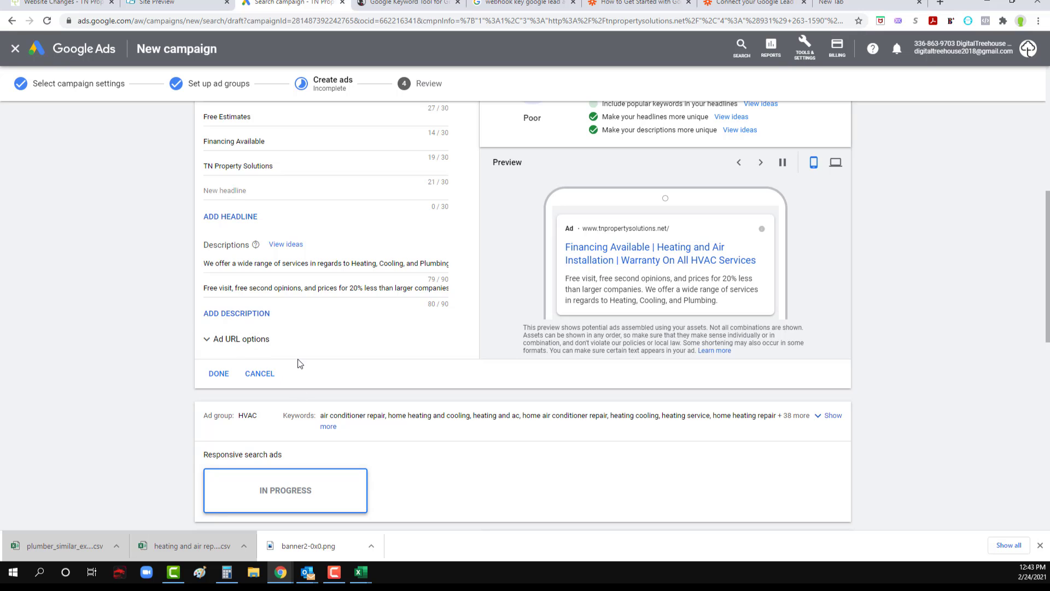
{"action": "scroll", "coordinate": [295, 373], "scroll_direction": "up", "scroll_amount": 1}
{"action": "scroll", "coordinate": [292, 366], "scroll_direction": "up", "scroll_amount": 5}
{"action": "scroll", "coordinate": [292, 366], "scroll_direction": "down", "scroll_amount": 12}
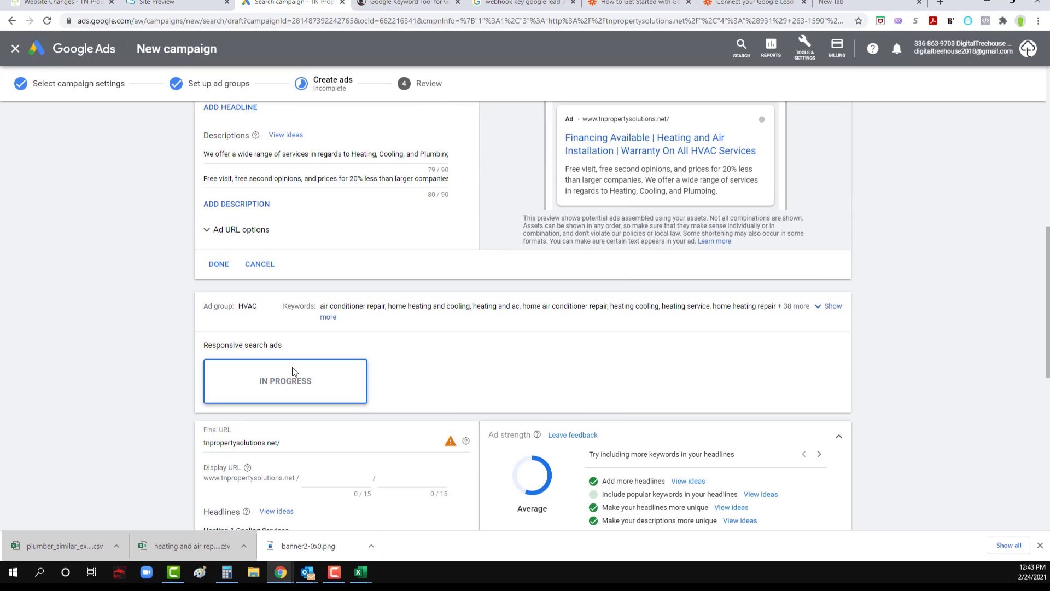
{"action": "left_click", "coordinate": [291, 280]}
{"action": "key", "text": "BackSpace"}
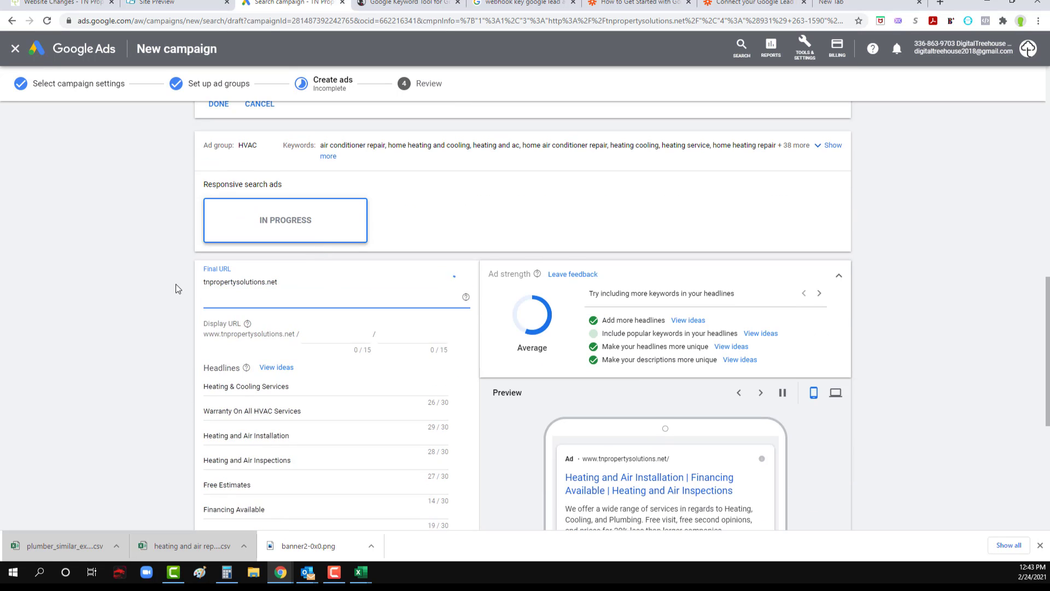
{"action": "left_click", "coordinate": [175, 284]}
Step: Replace the Ad group 2 ad's first headline with "Your Local Plumbing Expert" and shorten the second to "Warranty On All Services"
{"action": "scroll", "coordinate": [248, 296], "scroll_direction": "down", "scroll_amount": 2}
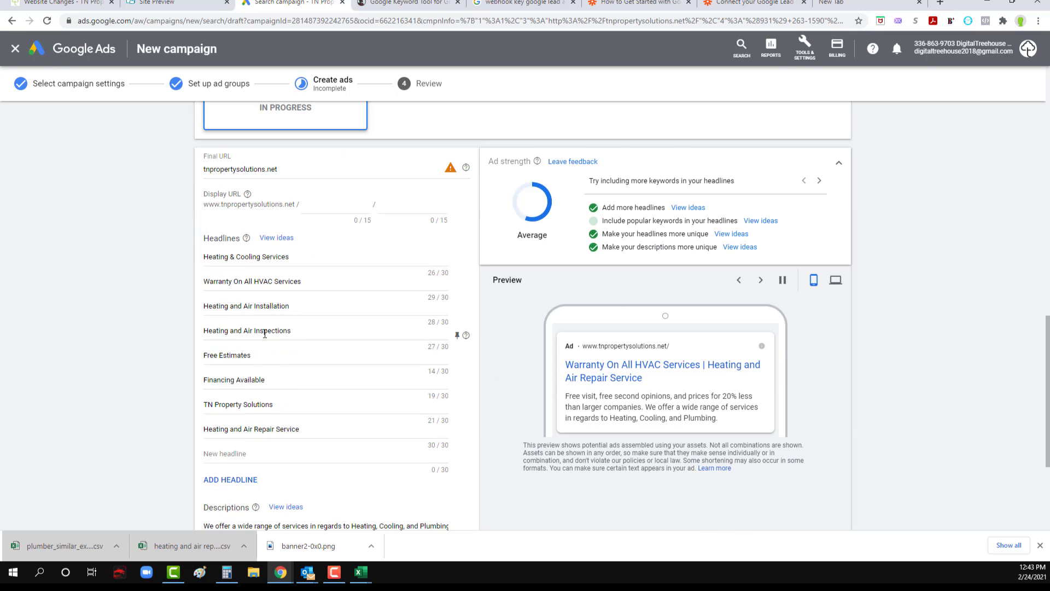
{"action": "scroll", "coordinate": [316, 356], "scroll_direction": "up", "scroll_amount": 3}
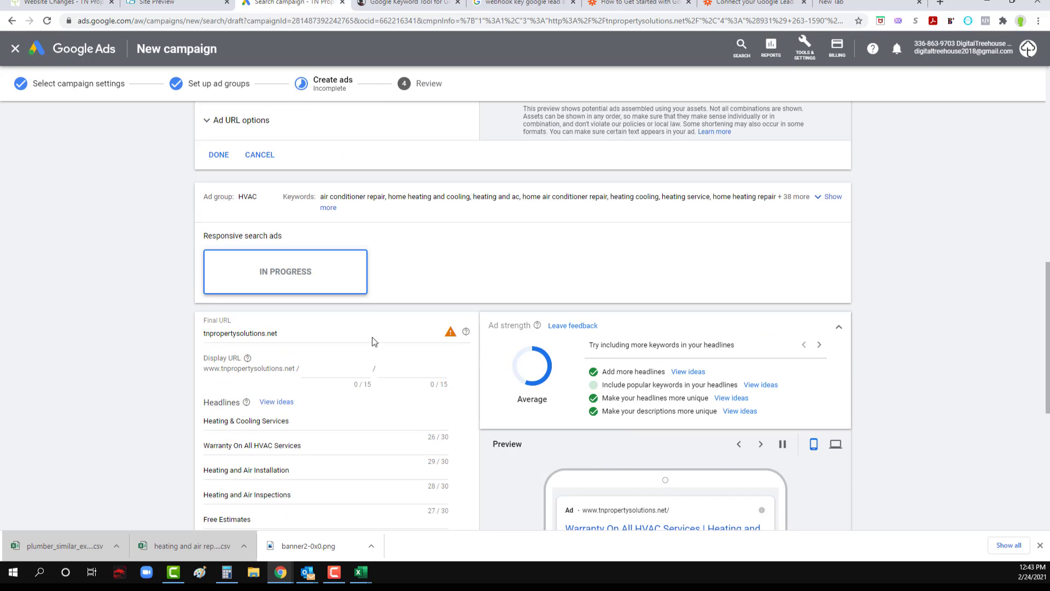
{"action": "scroll", "coordinate": [241, 273], "scroll_direction": "up", "scroll_amount": 9}
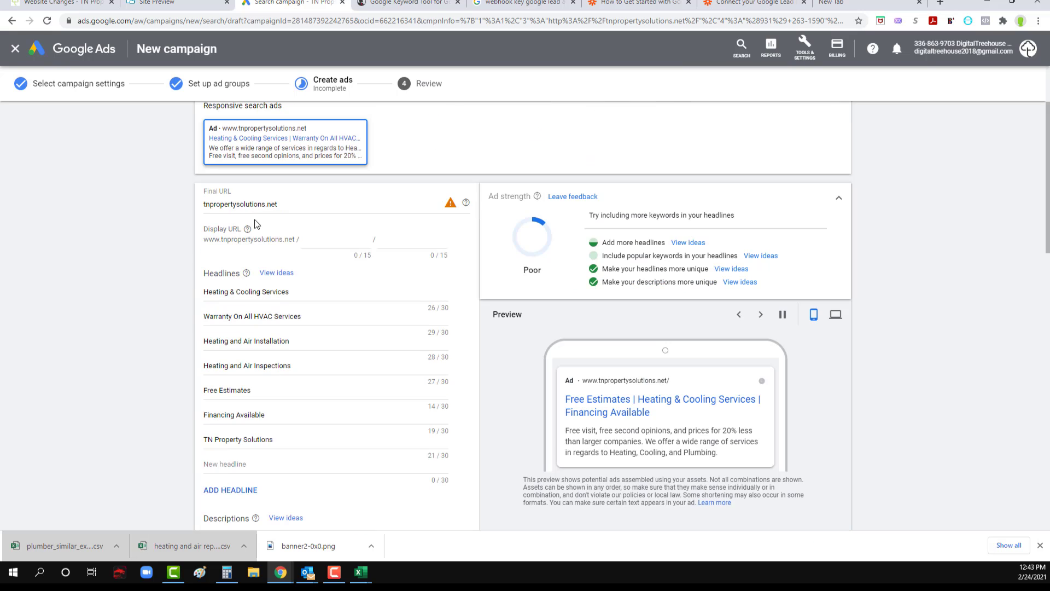
{"action": "scroll", "coordinate": [222, 191], "scroll_direction": "up", "scroll_amount": 2}
{"action": "left_click", "coordinate": [257, 187]}
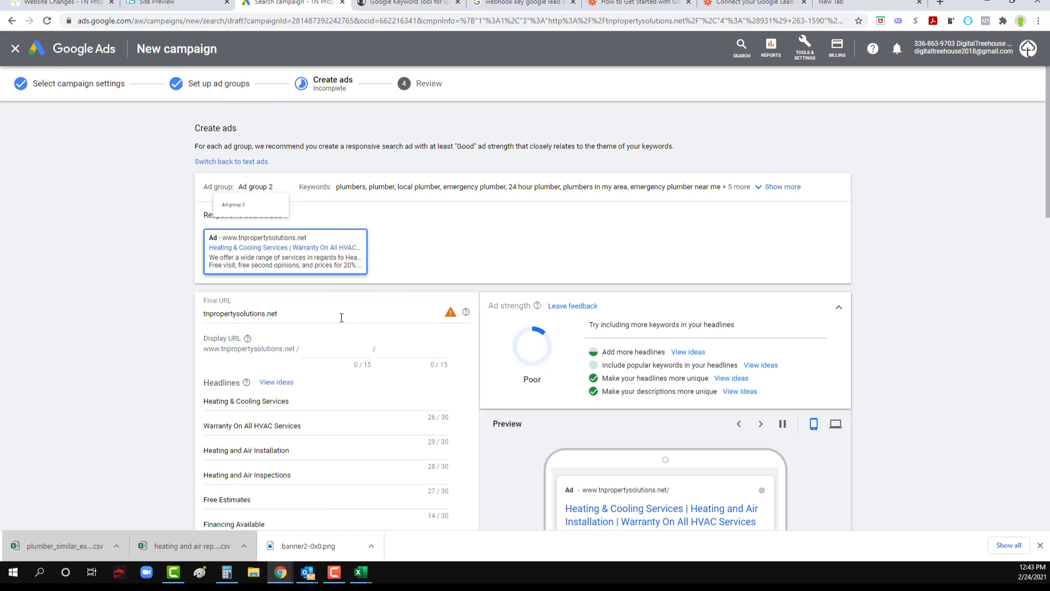
{"action": "scroll", "coordinate": [308, 382], "scroll_direction": "down", "scroll_amount": 1}
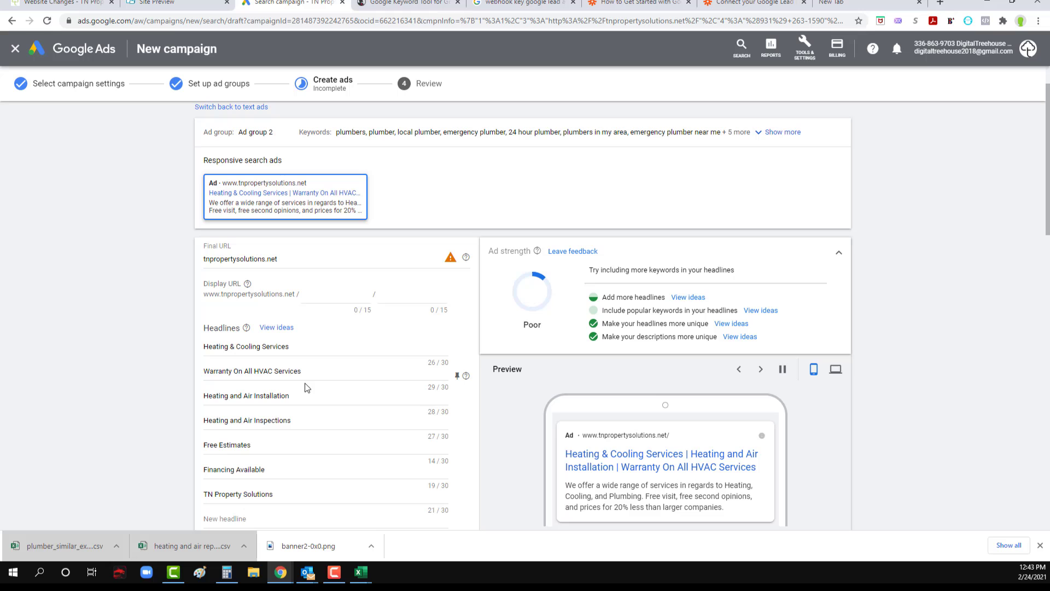
{"action": "triple_click", "coordinate": [264, 347]}
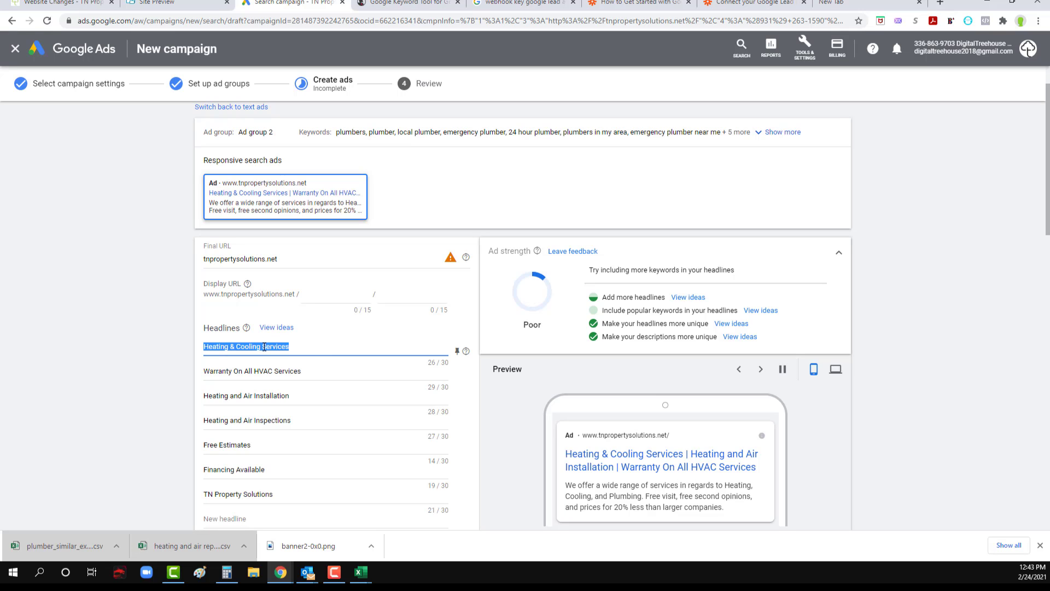
{"action": "type", "text": "Your L"}
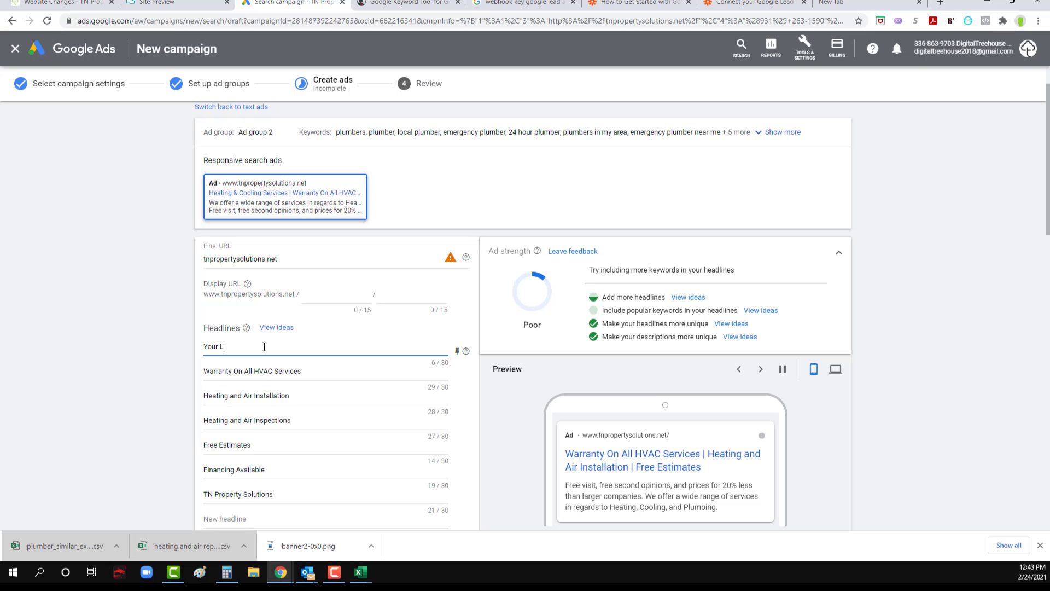
{"action": "type", "text": "ocal Plumb"}
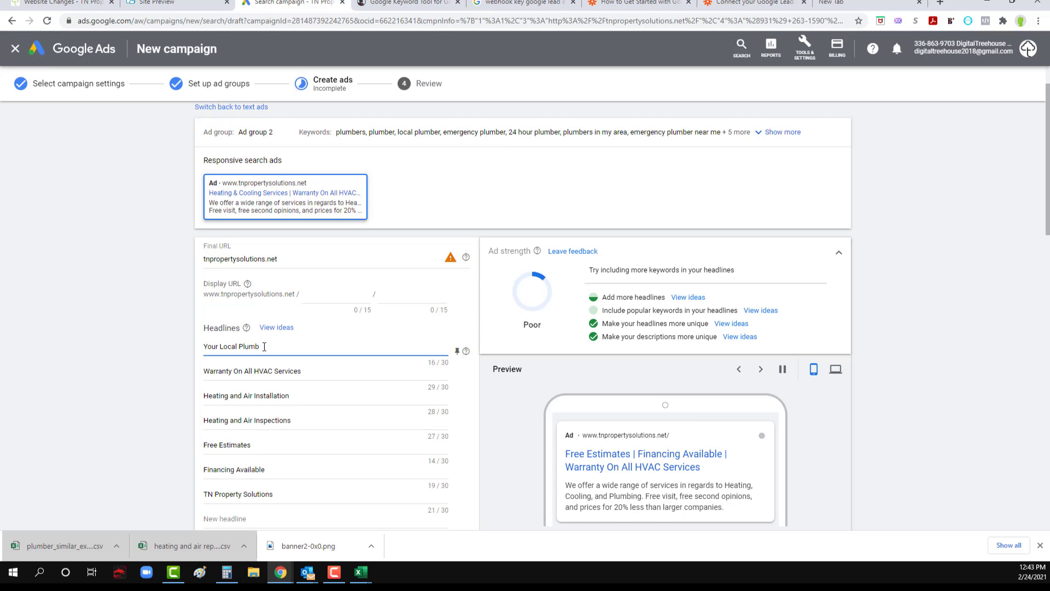
{"action": "type", "text": "erbing Expert"}
{"action": "double_click", "coordinate": [263, 371]}
{"action": "key", "text": "BackSpace"}
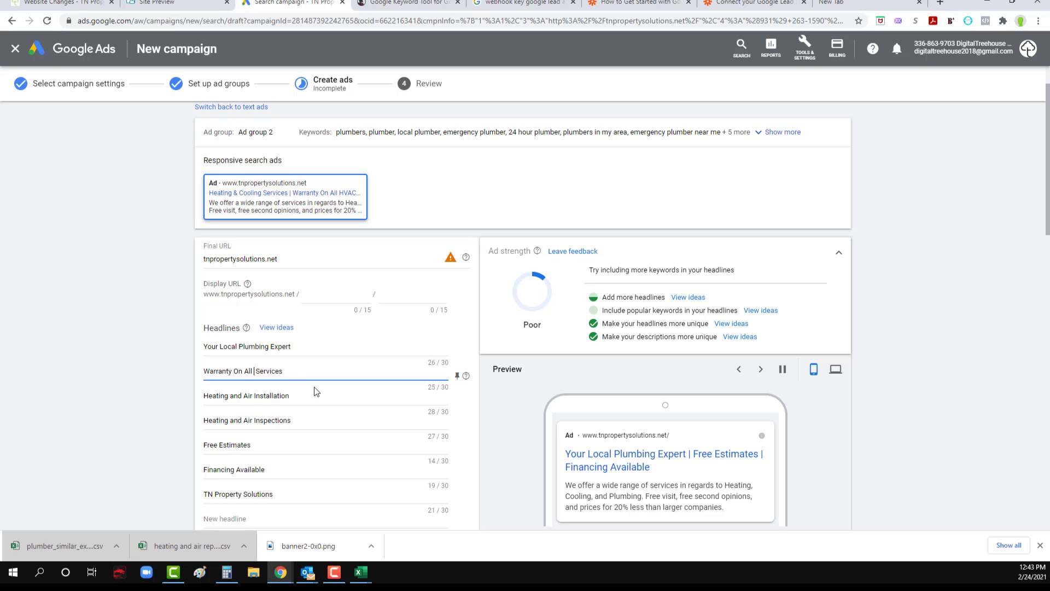
Step: Replace the Ad group 2 ad's third headline, "Heating and Air Installation", with "Let Me Fix Your Plumbing Issue"
{"action": "triple_click", "coordinate": [252, 395]}
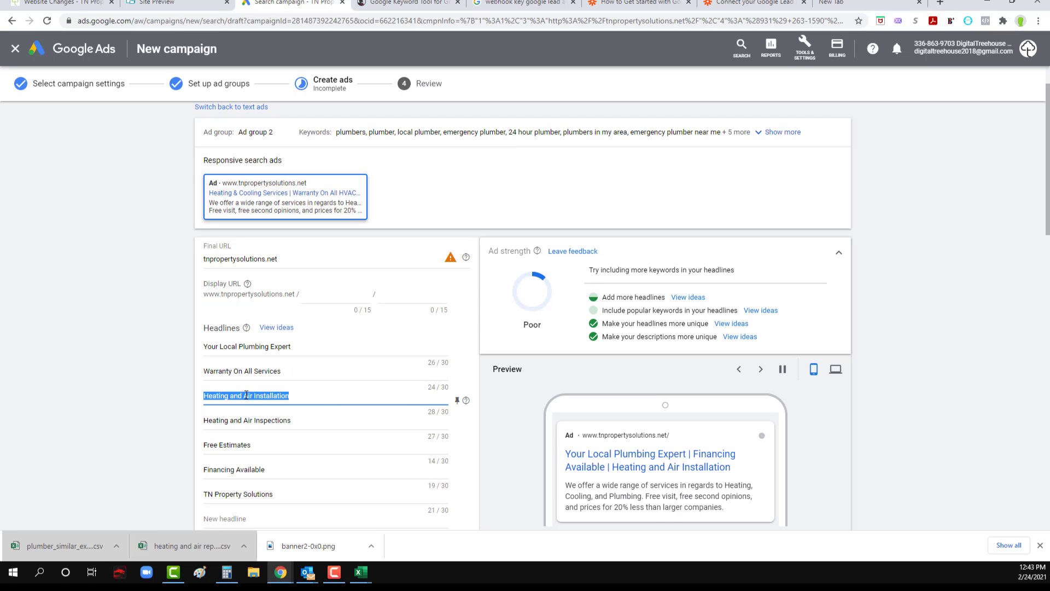
{"action": "type", "text": "New Plu"}
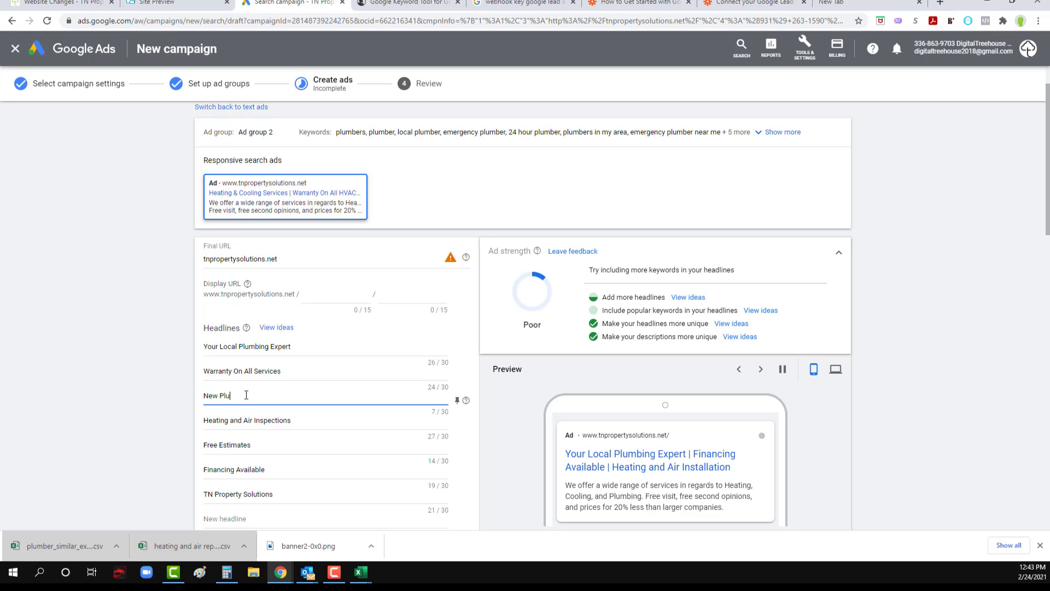
{"action": "key", "text": "BackSpace"}
{"action": "key", "text": "BackSpace"}
{"action": "key", "text": "BackSpace"}
{"action": "key", "text": "BackSpace"}
{"action": "key", "text": "BackSpace"}
{"action": "key", "text": "BackSpace"}
{"action": "key", "text": "BackSpace"}
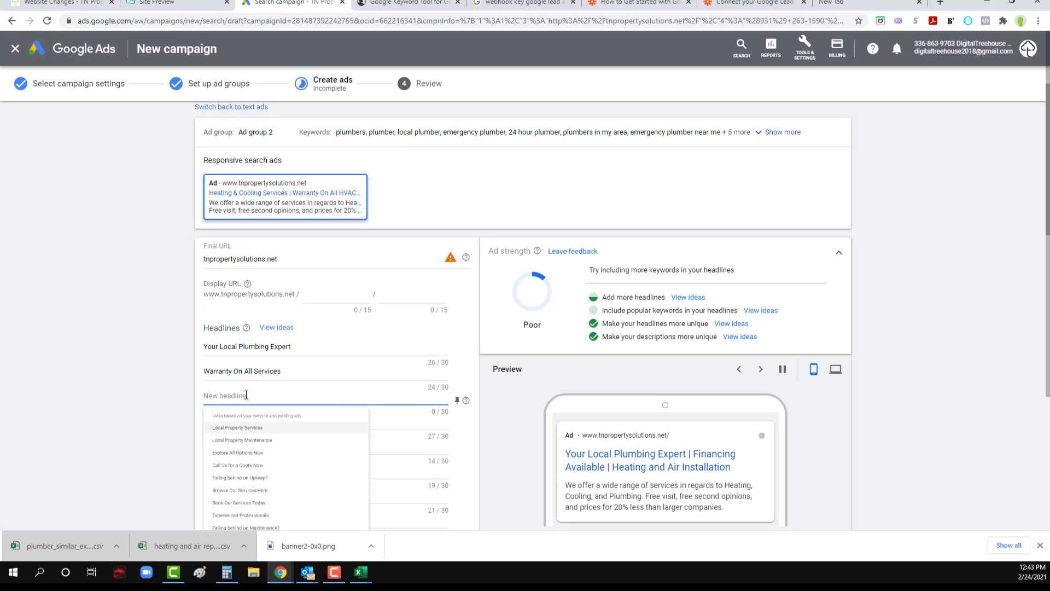
{"action": "type", "text": "Let"}
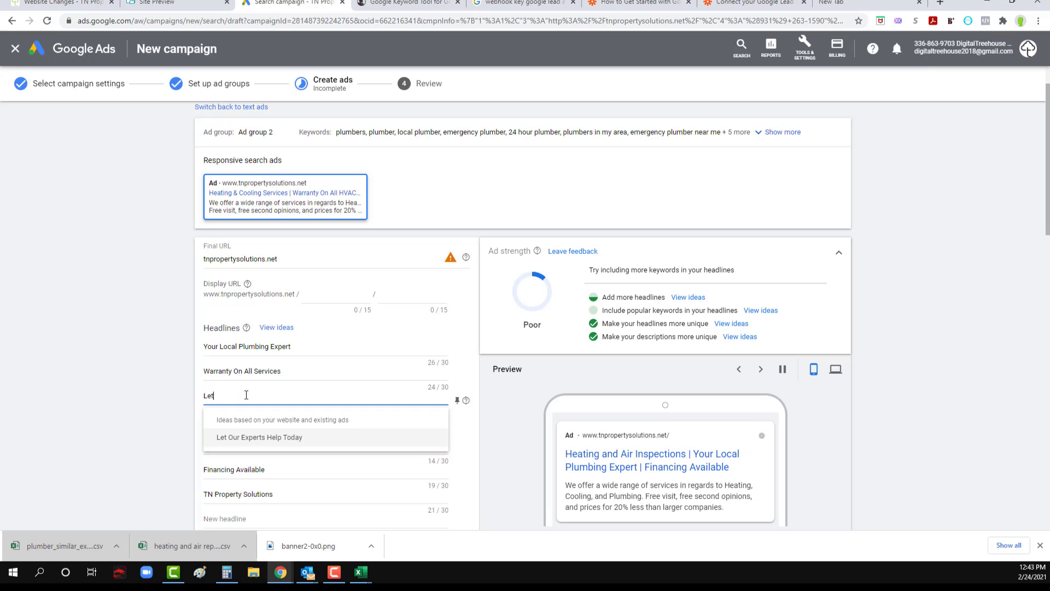
{"action": "type", "text": " Me Fix Your"}
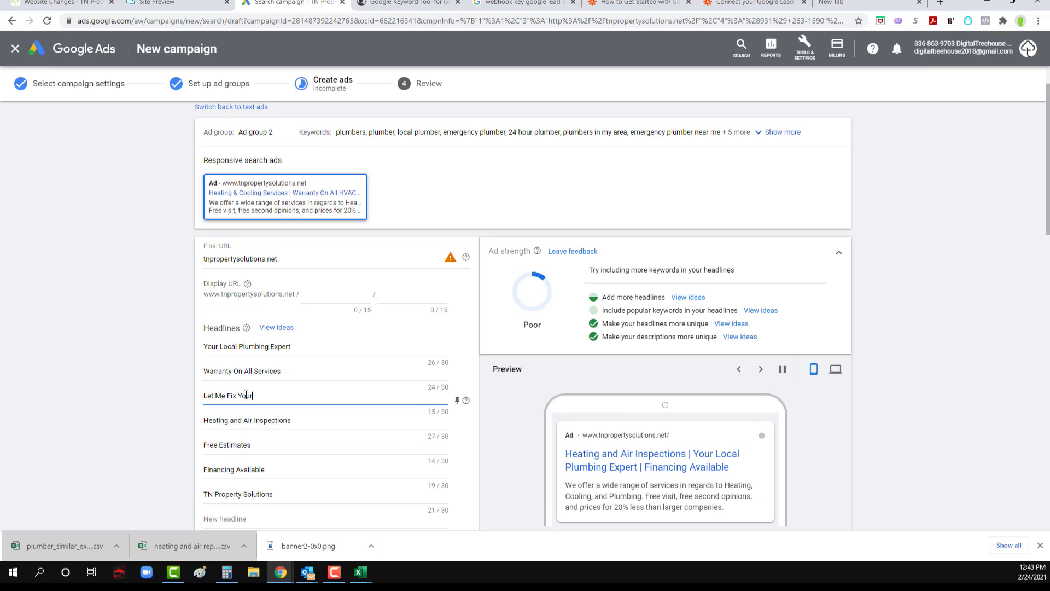
{"action": "type", "text": " Plumbing Is"}
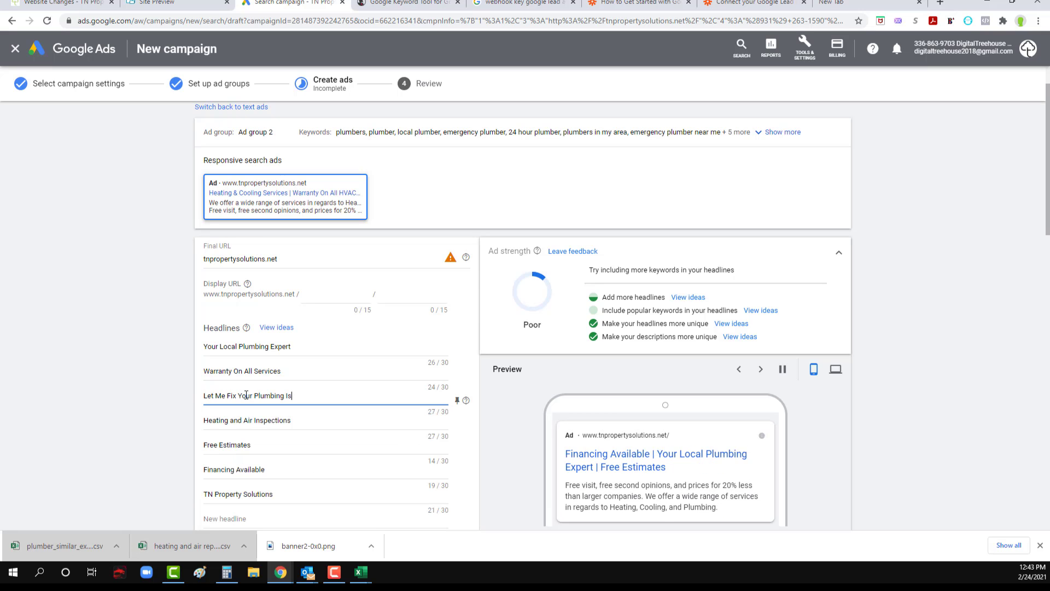
{"action": "type", "text": "sue"}
Step: Reword the opening of the third headline so it reads "I Can Fix Your Plumbing Issue"
{"action": "left_click_drag", "start_coordinate": [226, 396], "coordinate": [188, 394]}
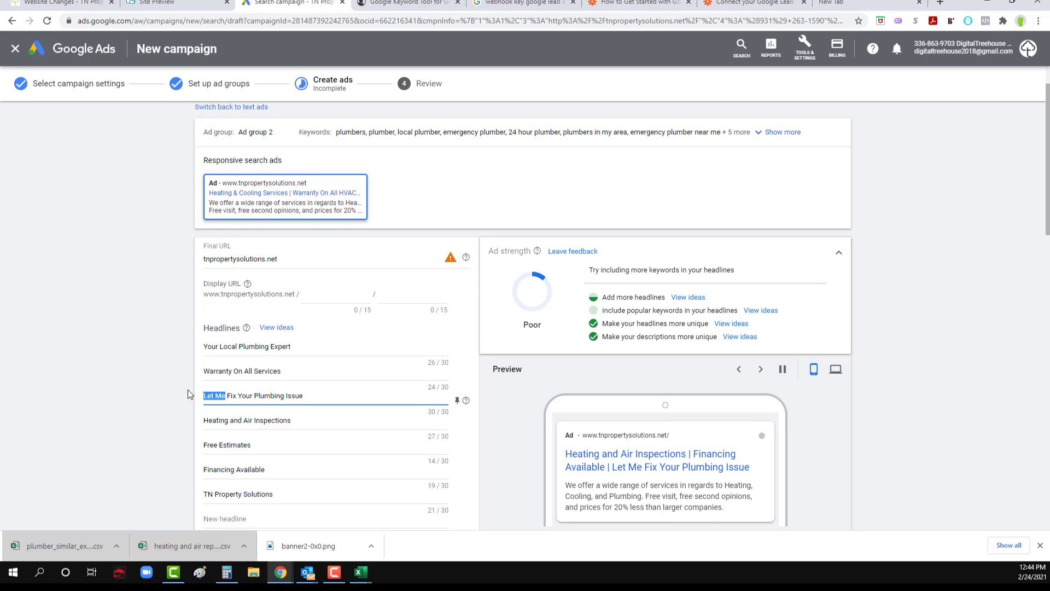
{"action": "type", "text": "I Ca"}
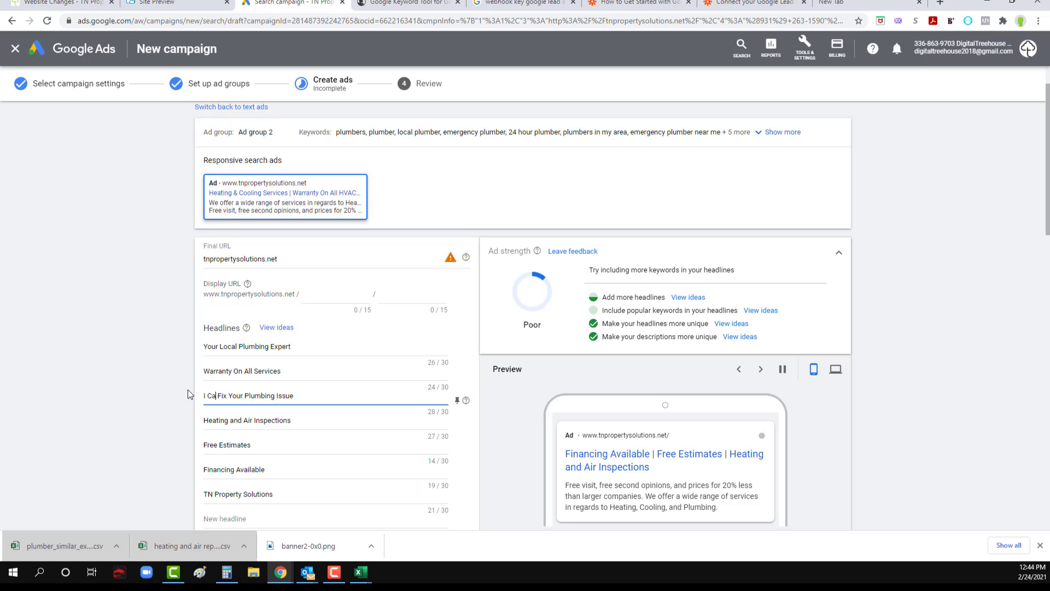
{"action": "type", "text": "n"}
Step: Replace the fourth headline, "Heating and Air Inspections", with "Plumbing Inspection and Repair"
{"action": "triple_click", "coordinate": [231, 421]}
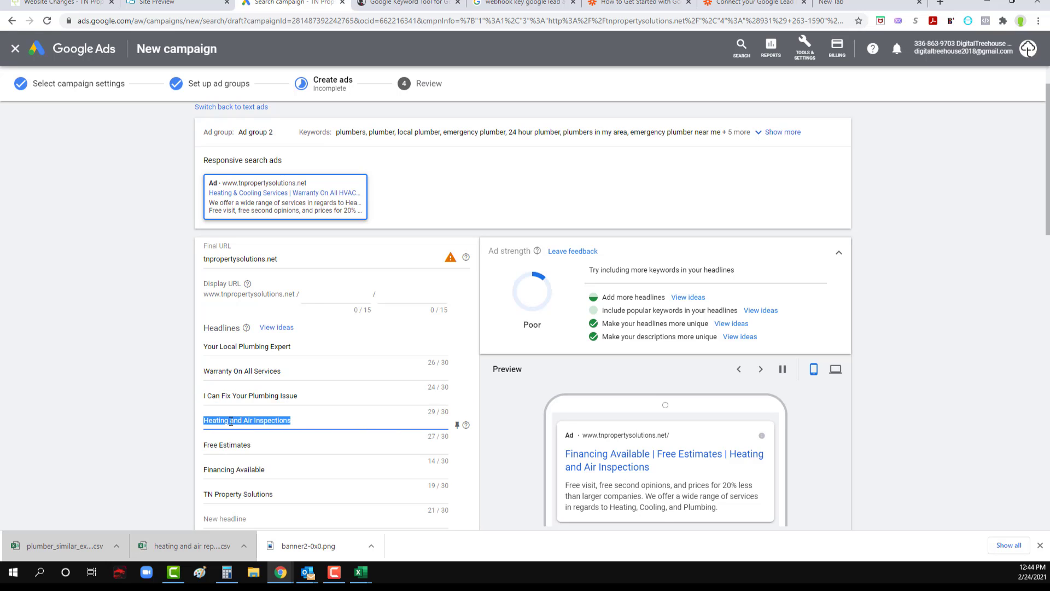
{"action": "type", "text": "Plumbe"}
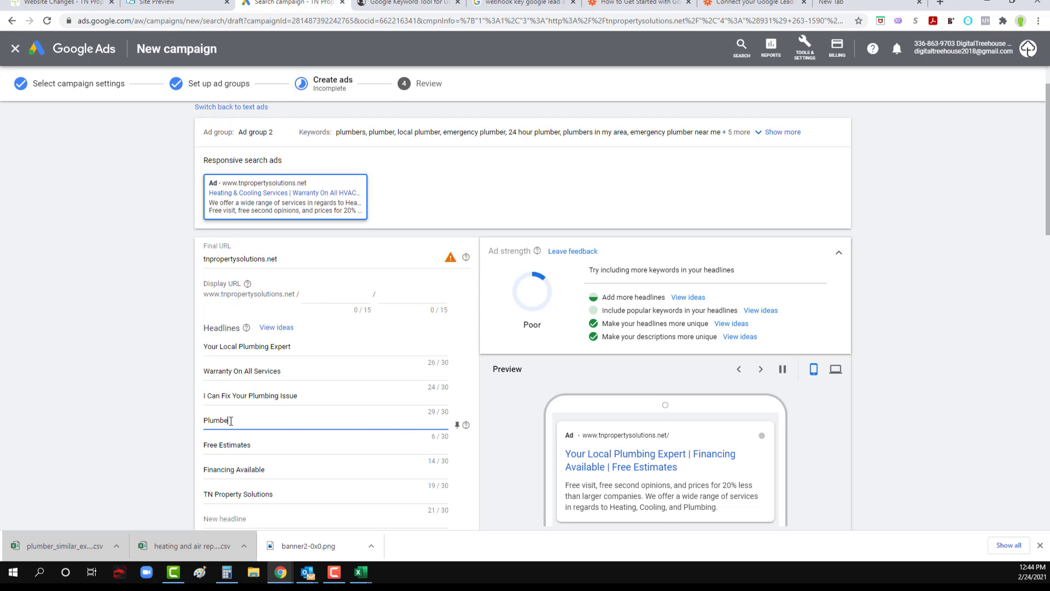
{"action": "key", "text": "BackSpace"}
{"action": "type", "text": "ing"}
{"action": "key", "text": "BackSpace"}
{"action": "key", "text": "BackSpace"}
{"action": "key", "text": "BackSpace"}
{"action": "type", "text": "Inspection a"}
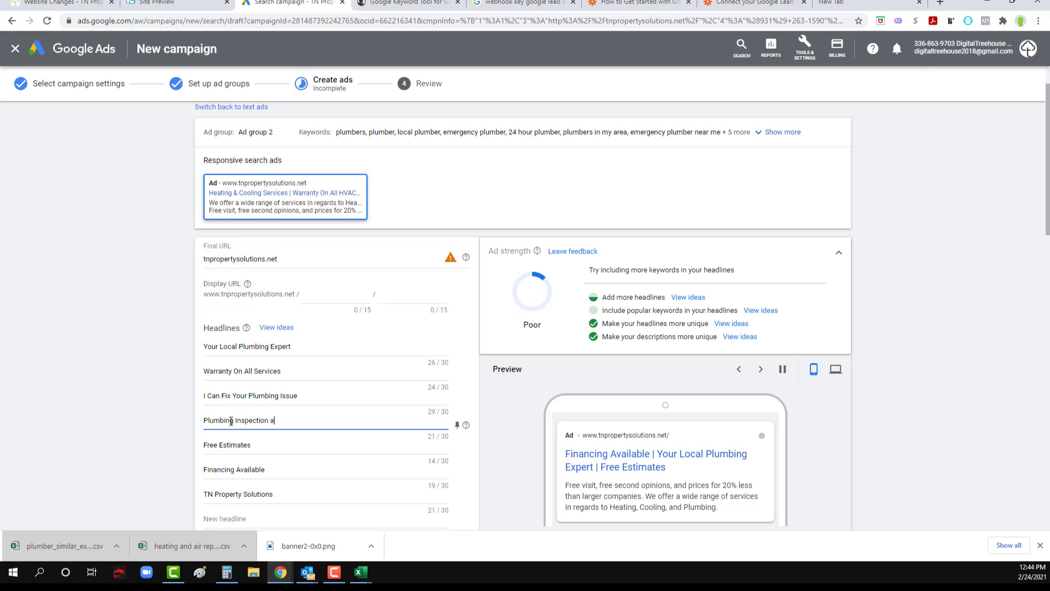
{"action": "type", "text": "nd Repair"}
Step: Change the first description's ending after "in regards" to "to inspect, fix or intall your plumbing."
{"action": "scroll", "coordinate": [231, 421], "scroll_direction": "down", "scroll_amount": 2}
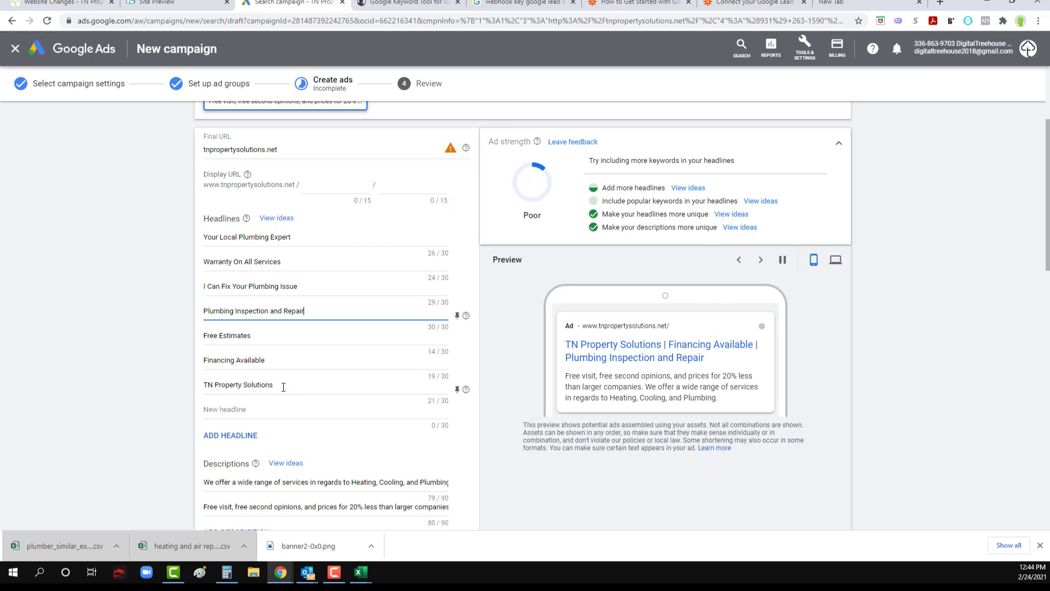
{"action": "scroll", "coordinate": [248, 386], "scroll_direction": "down", "scroll_amount": 1}
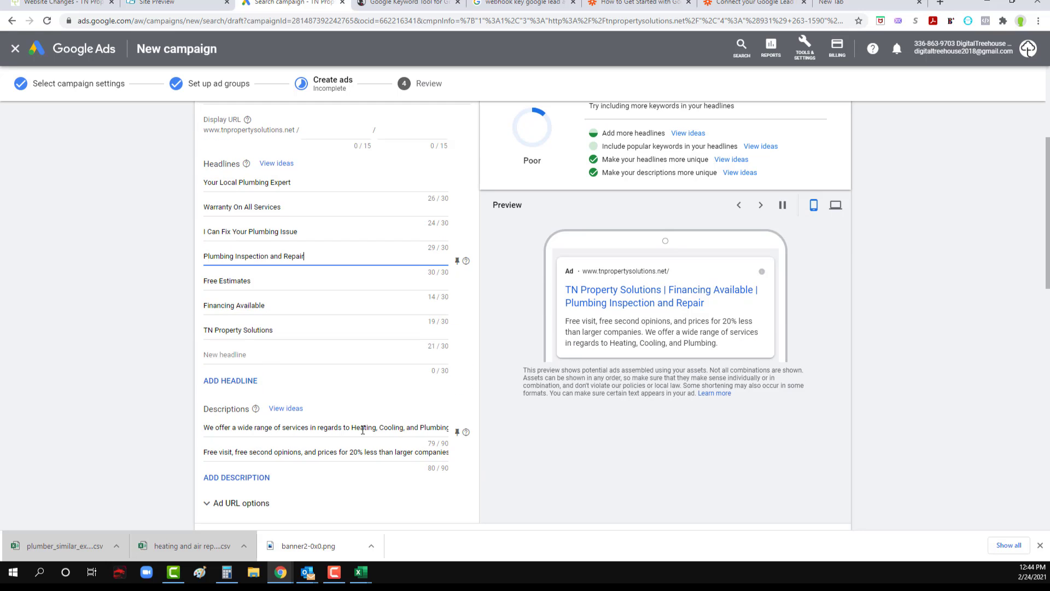
{"action": "left_click_drag", "start_coordinate": [353, 427], "coordinate": [445, 427]}
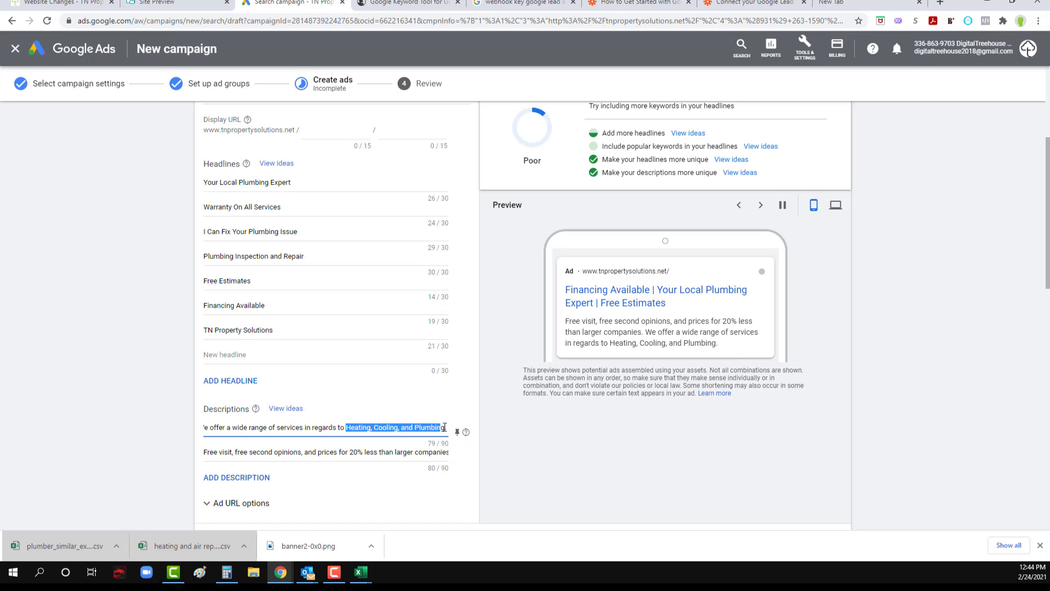
{"action": "left_click_drag", "start_coordinate": [338, 427], "coordinate": [465, 434]}
{"action": "key", "text": "BackSpace"}
{"action": "mouse_move", "coordinate": [466, 433]}
{"action": "type", "text": "to"}
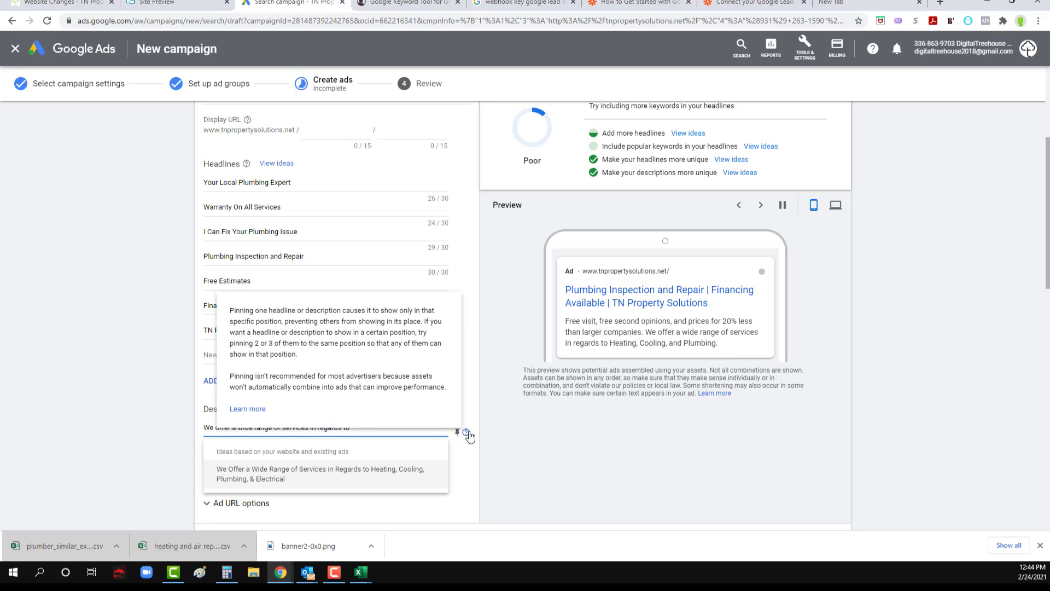
{"action": "type", "text": " inspect, fi"}
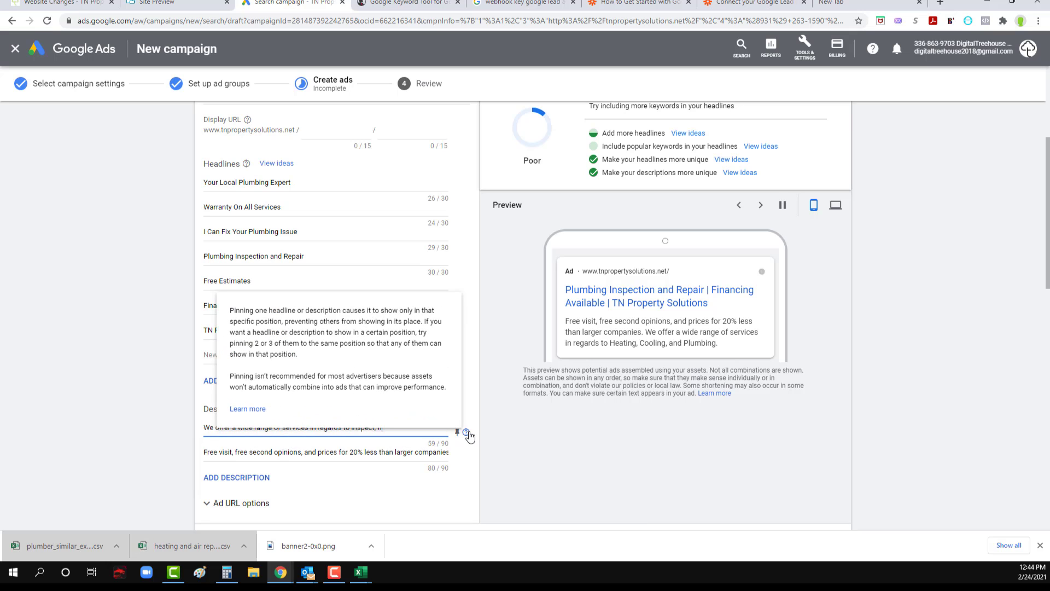
{"action": "type", "text": "x or instal"}
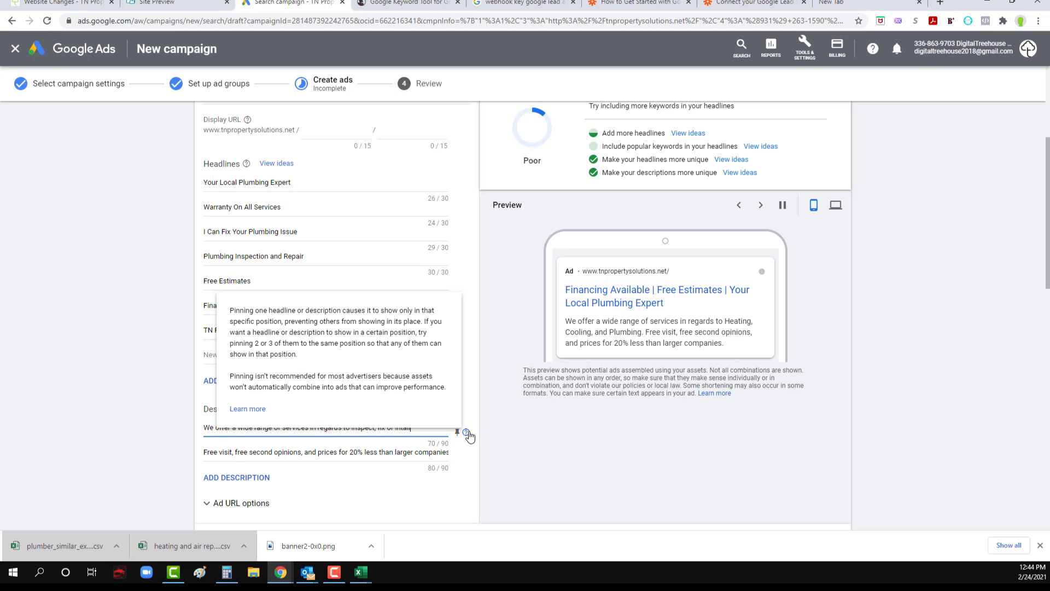
{"action": "type", "text": " your plumbing."}
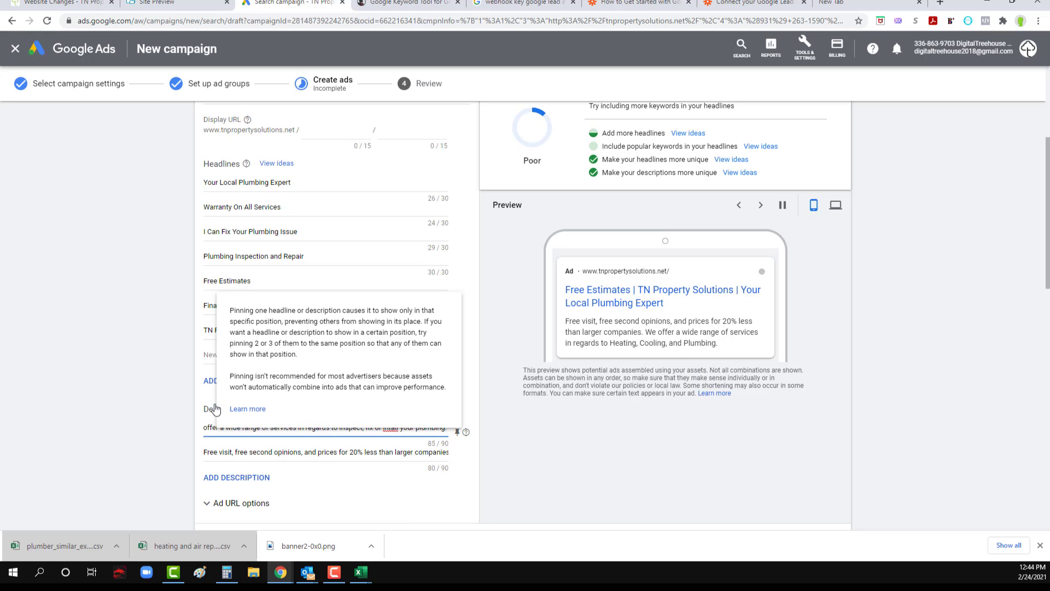
{"action": "left_click", "coordinate": [136, 389]}
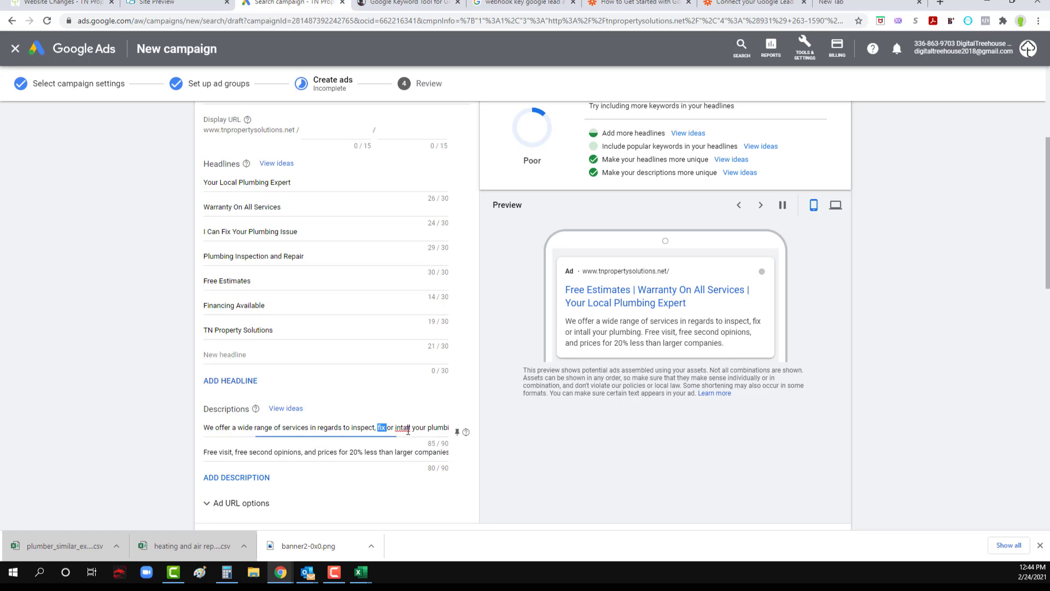
Step: Replace "services in regards to" in the first description with "plumbing services including"
{"action": "left_click_drag", "start_coordinate": [426, 428], "coordinate": [385, 429]}
{"action": "left_click", "coordinate": [385, 428]}
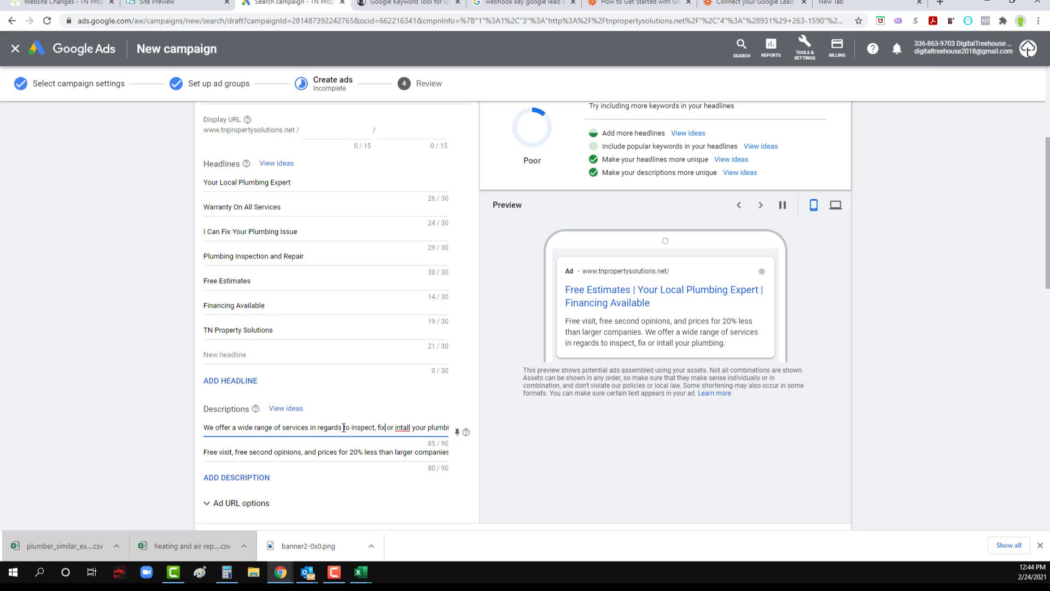
{"action": "left_click_drag", "start_coordinate": [351, 428], "coordinate": [283, 427]}
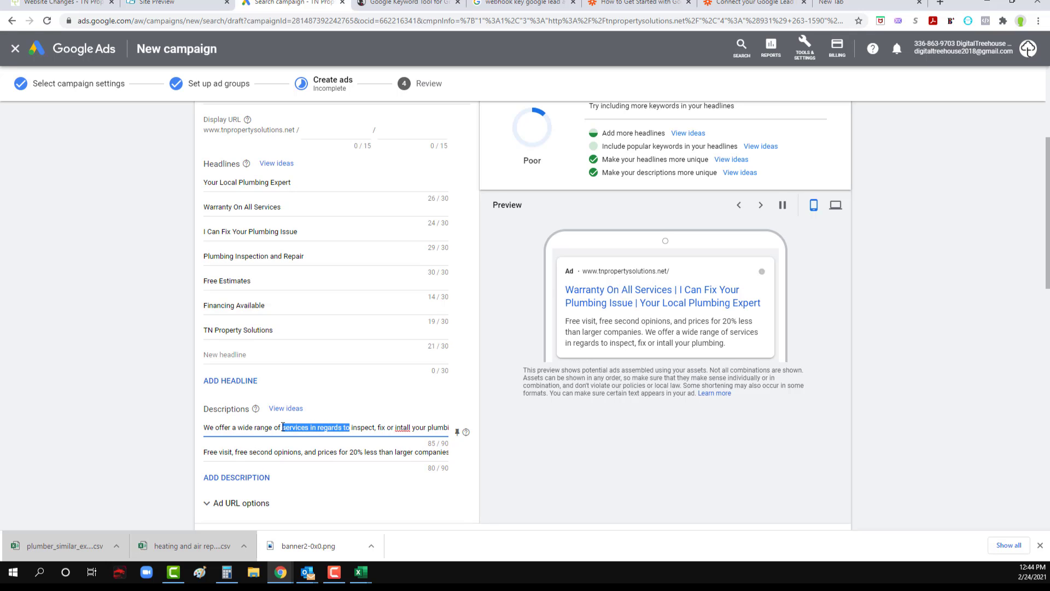
{"action": "type", "text": "plumbing servi"}
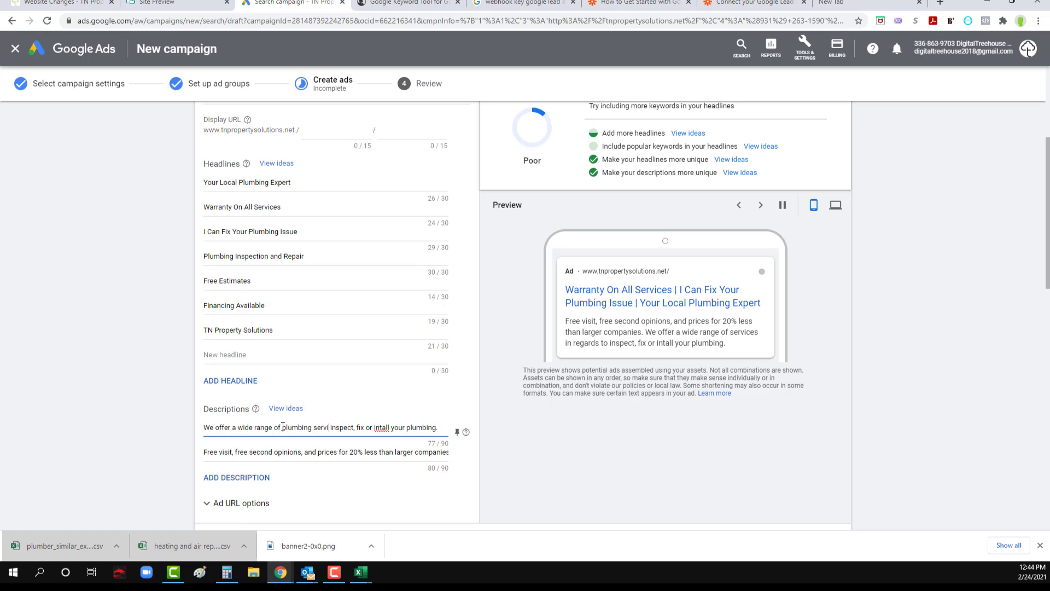
{"action": "type", "text": "ces including"}
Step: Change "including" in the first description to ", we will" and correct the misspelled "intall" to "install"
{"action": "left_click_drag", "start_coordinate": [371, 427], "coordinate": [341, 428]}
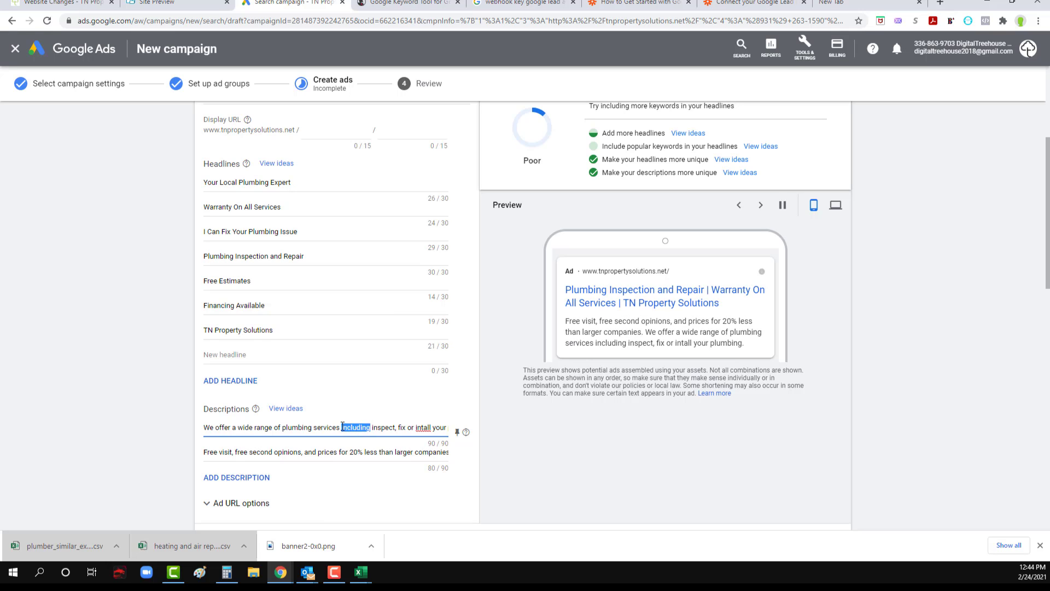
{"action": "key", "text": "BackSpace"}
{"action": "key", "text": "BackSpace"}
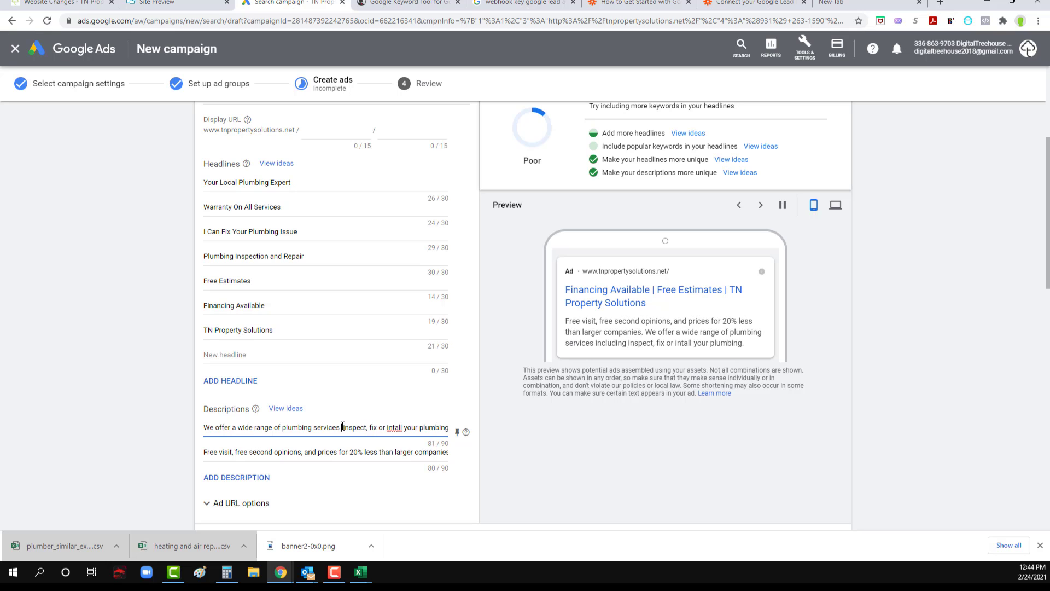
{"action": "type", "text": ", we will"}
{"action": "left_click", "coordinate": [416, 427]}
{"action": "type", "text": "s"}
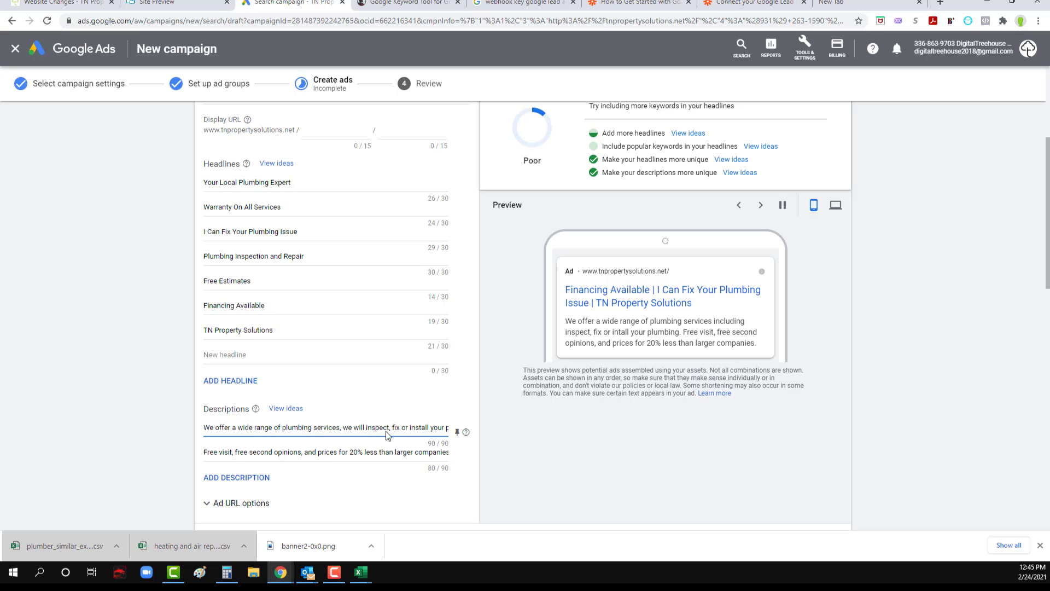
Step: Split the first description into two sentences so it reads "plumbing services. We will inspect", and check both descriptions to their ends
{"action": "left_click_drag", "start_coordinate": [395, 428], "coordinate": [435, 428]}
{"action": "left_click", "coordinate": [351, 428]}
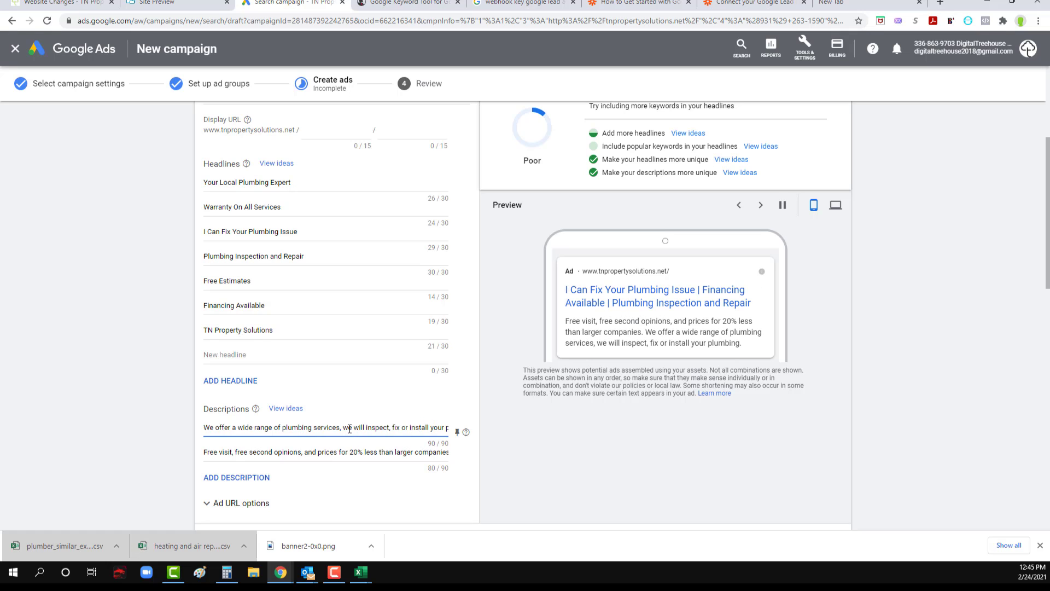
{"action": "key", "text": "BackSpace"}
{"action": "key", "text": "BackSpace"}
{"action": "key", "text": "BackSpace"}
{"action": "type", "text": ". W"}
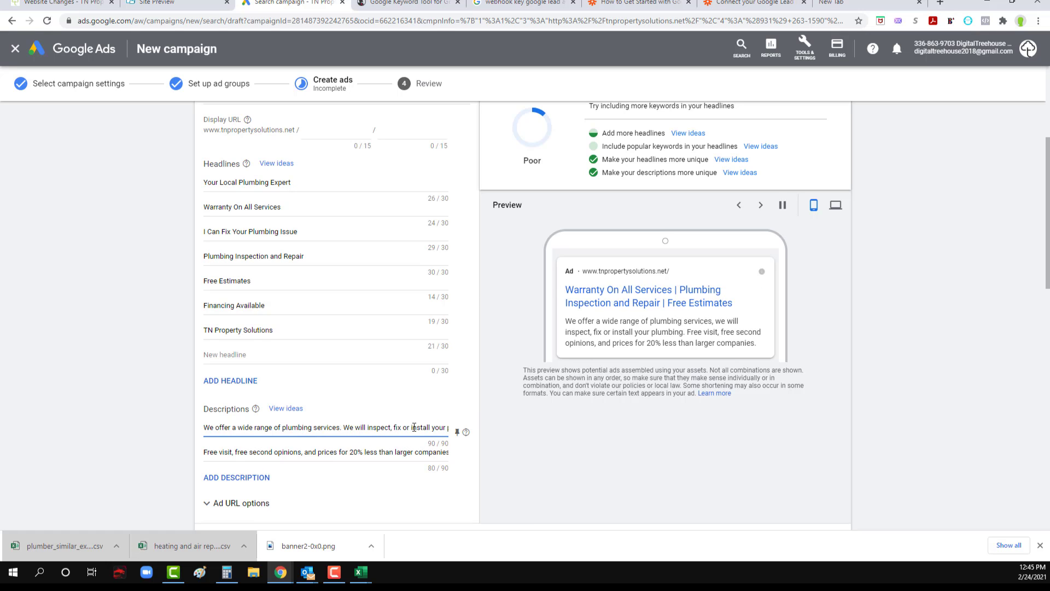
{"action": "left_click_drag", "start_coordinate": [414, 427], "coordinate": [463, 434]}
{"action": "left_click", "coordinate": [418, 429]}
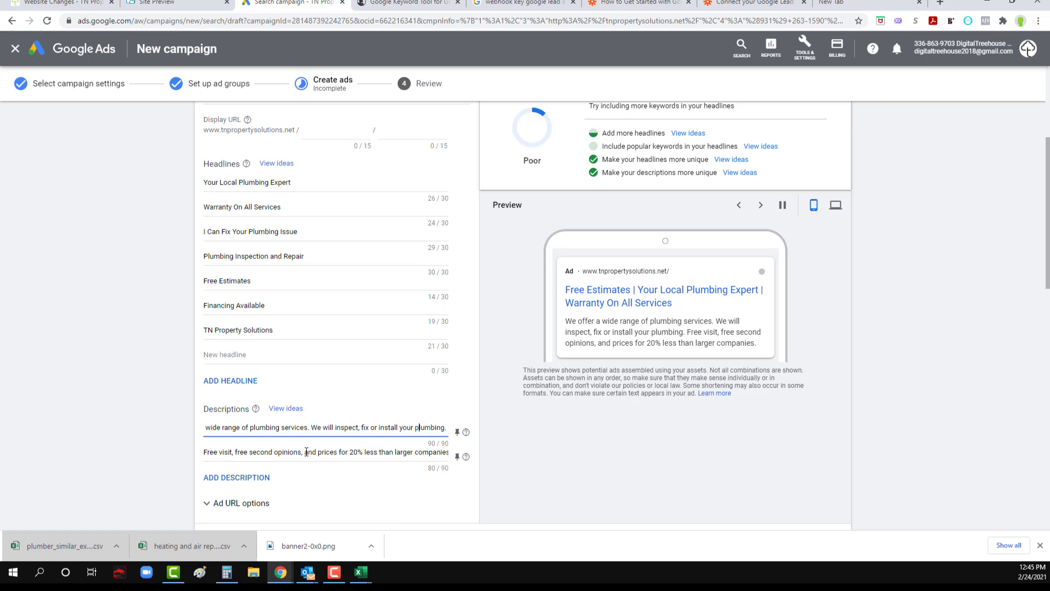
{"action": "left_click_drag", "start_coordinate": [380, 453], "coordinate": [467, 458]}
{"action": "left_click", "coordinate": [107, 440]}
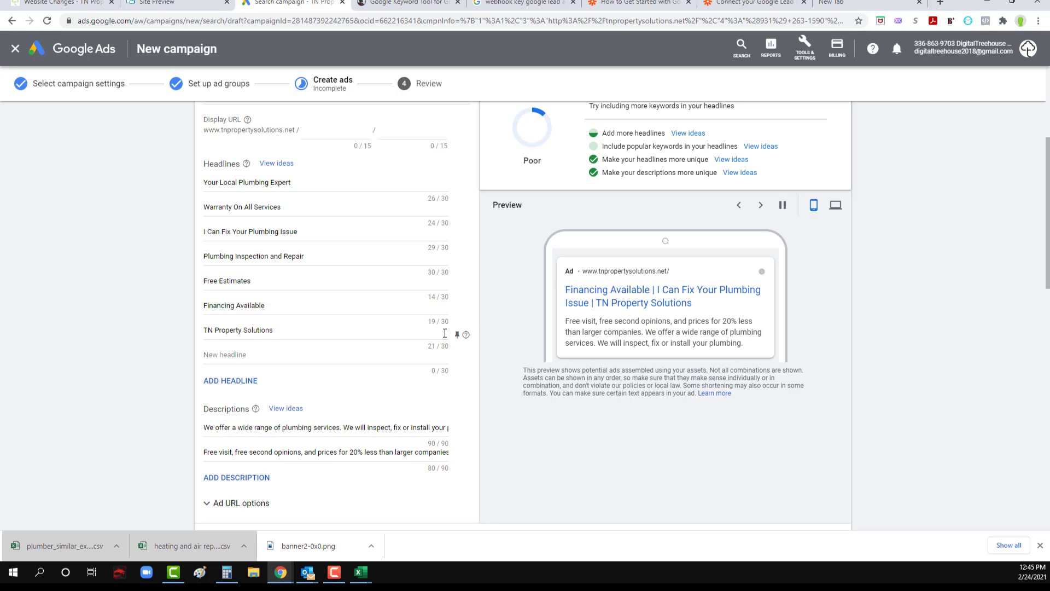
Step: Change "Can" to "Will" in the third headline so it reads "I Will Fix Your Plumbing Issue"
{"action": "left_click", "coordinate": [216, 232]}
{"action": "left_click_drag", "start_coordinate": [220, 232], "coordinate": [210, 233]}
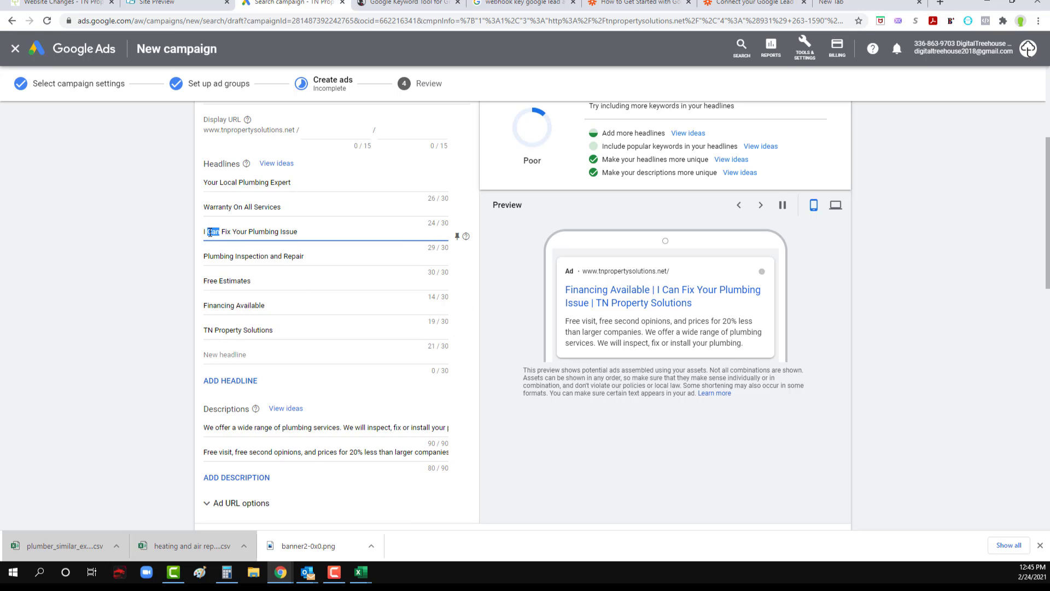
{"action": "type", "text": "Will"}
{"action": "left_click", "coordinate": [137, 242]}
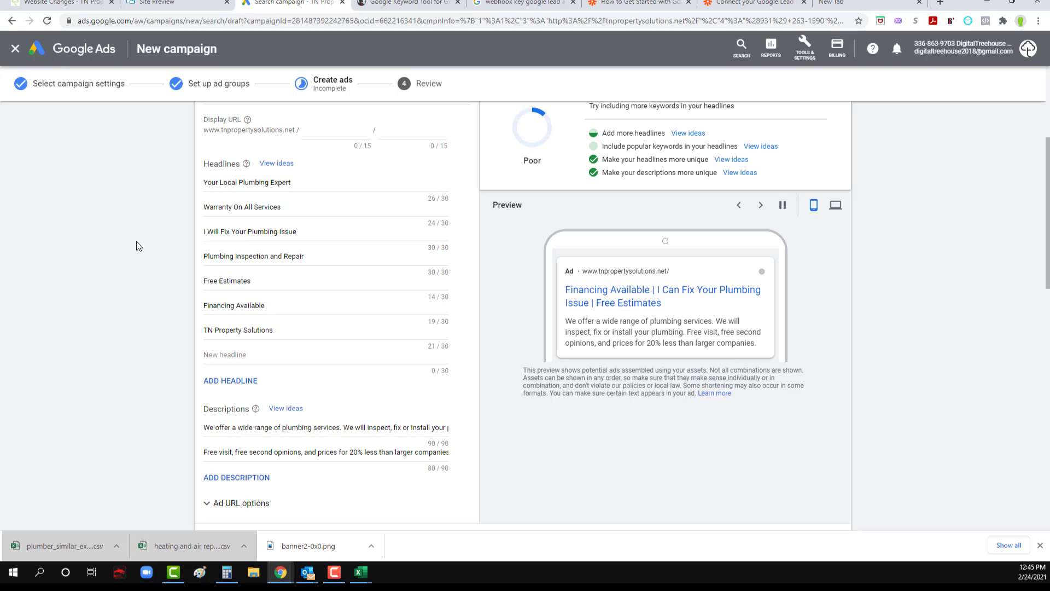
Step: Finish editing the Ad group 2 responsive search ad and the HVAC responsive search ad
{"action": "scroll", "coordinate": [317, 327], "scroll_direction": "down", "scroll_amount": 5}
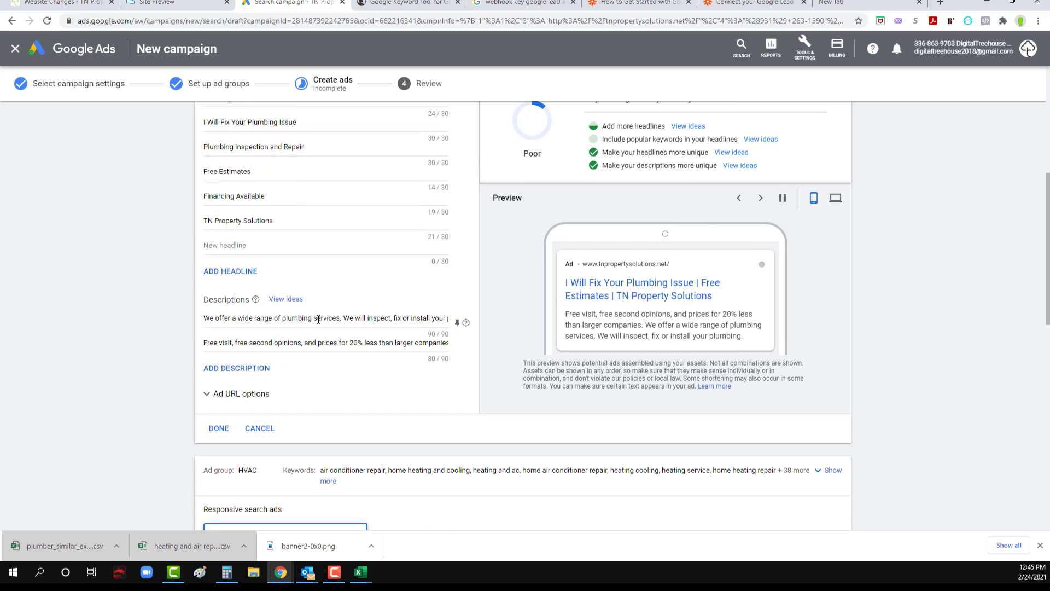
{"action": "left_click", "coordinate": [212, 264]}
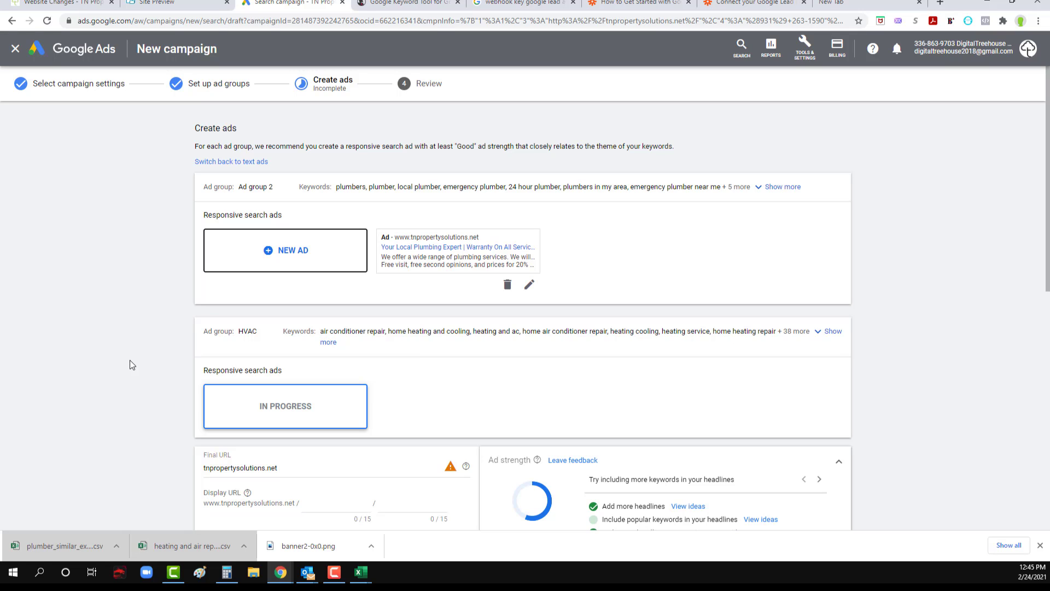
{"action": "scroll", "coordinate": [130, 360], "scroll_direction": "down", "scroll_amount": 3}
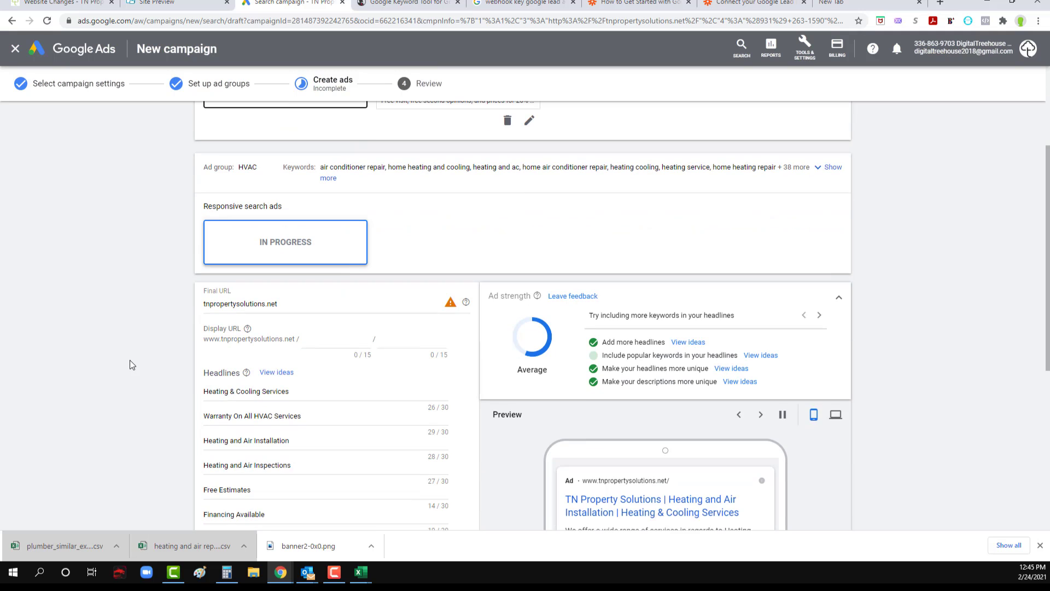
{"action": "scroll", "coordinate": [129, 360], "scroll_direction": "down", "scroll_amount": 6}
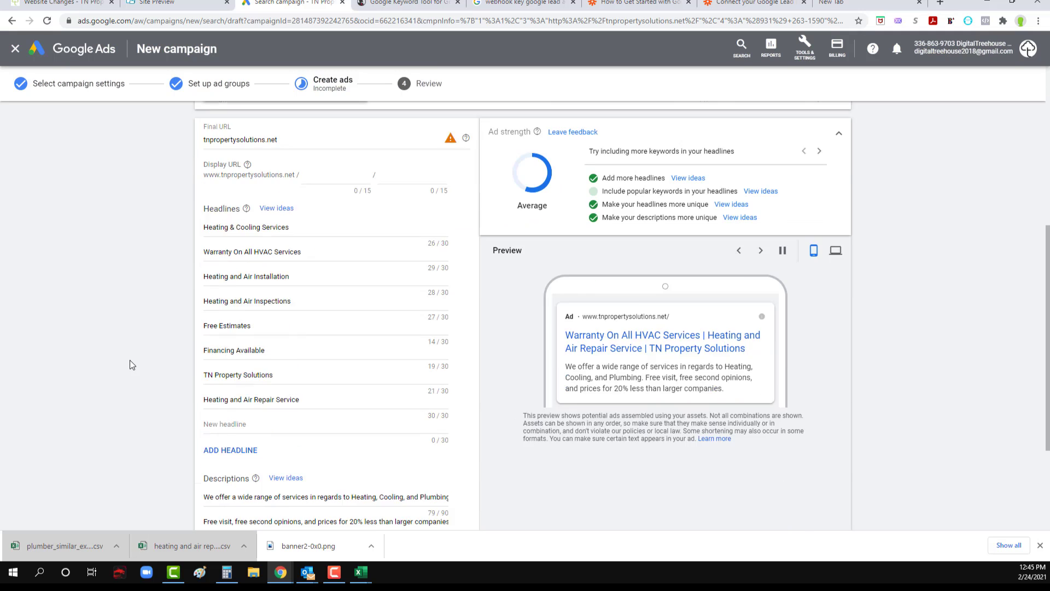
{"action": "left_click", "coordinate": [220, 446]}
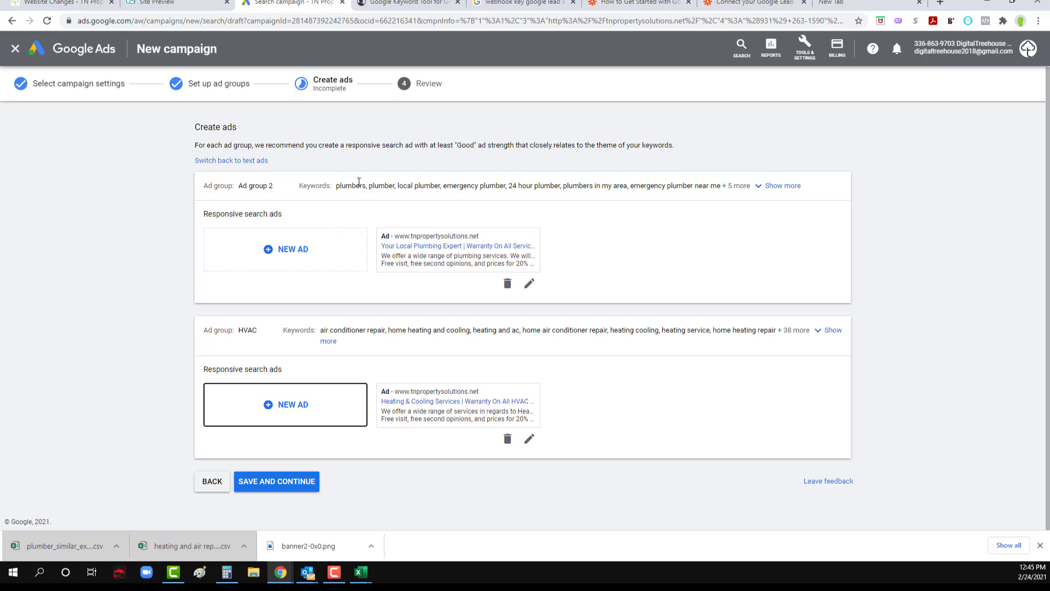
Step: Save the ads and publish the campaign, and open the published campaign's list of ads
{"action": "left_click", "coordinate": [280, 485]}
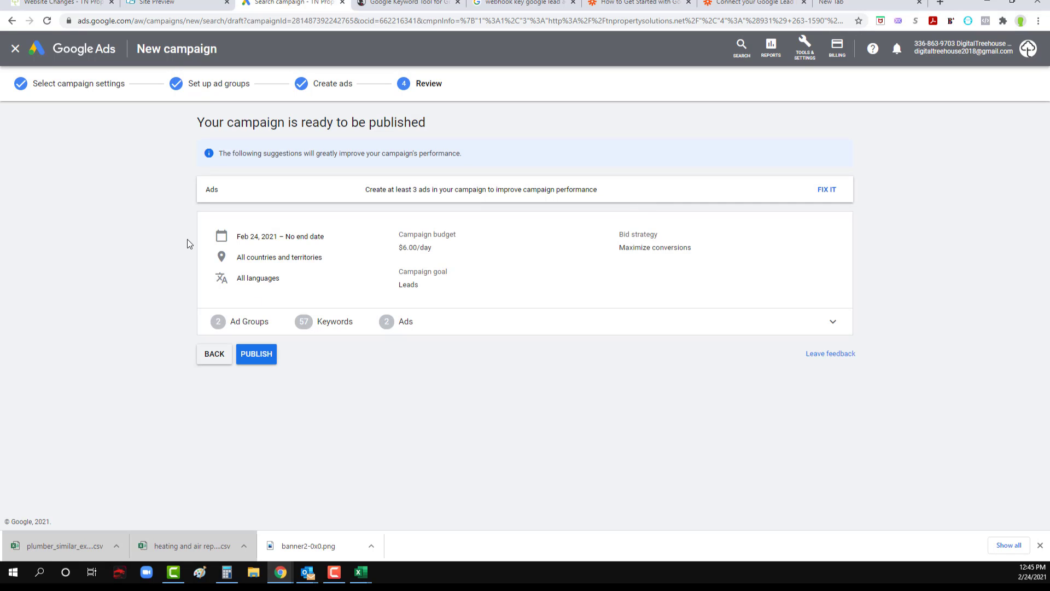
{"action": "left_click", "coordinate": [259, 355]}
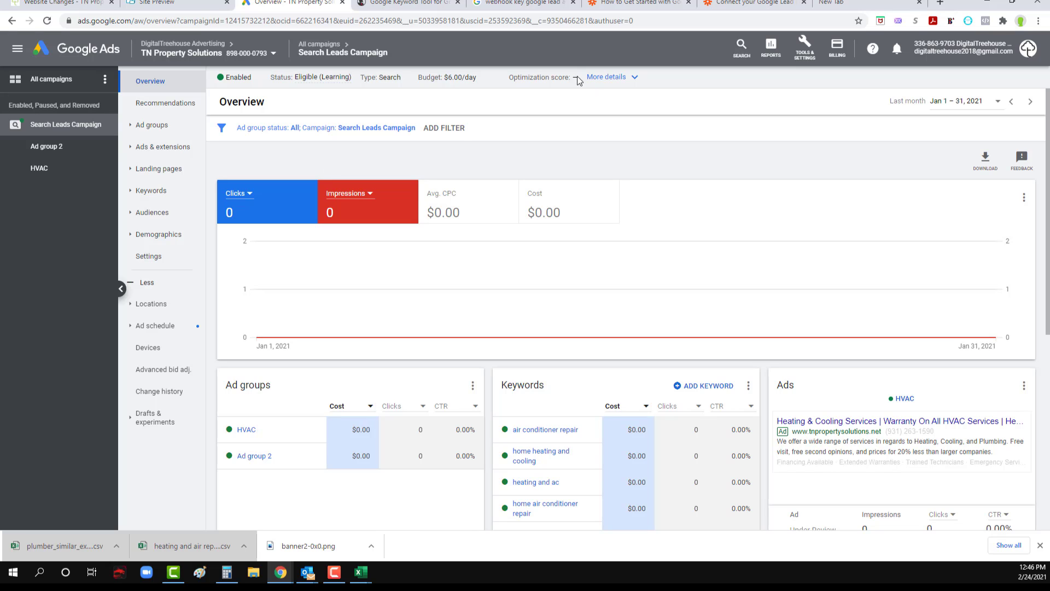
{"action": "mouse_move", "coordinate": [576, 76]}
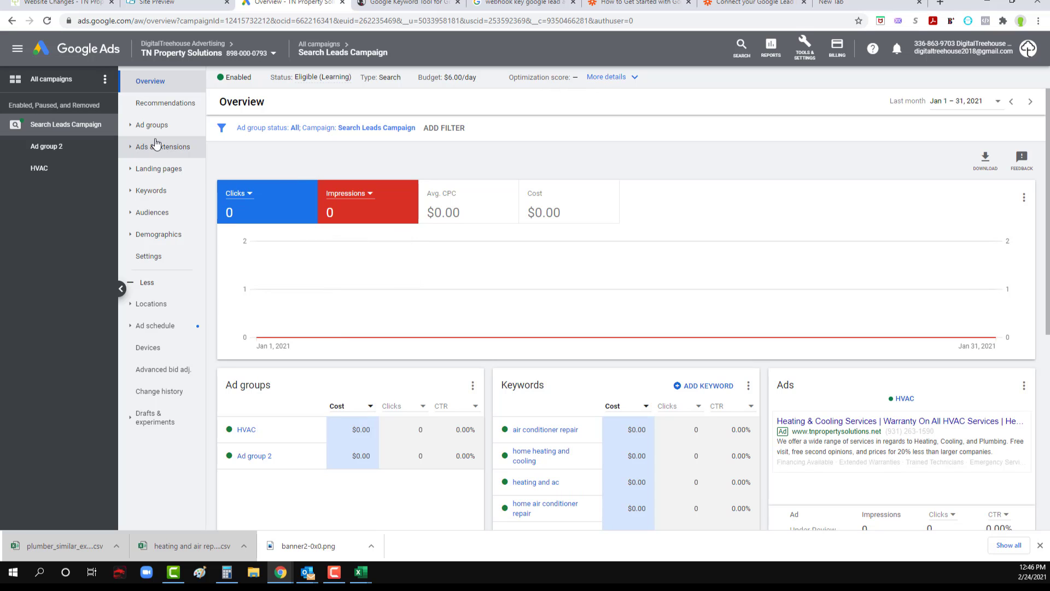
{"action": "left_click", "coordinate": [141, 148]}
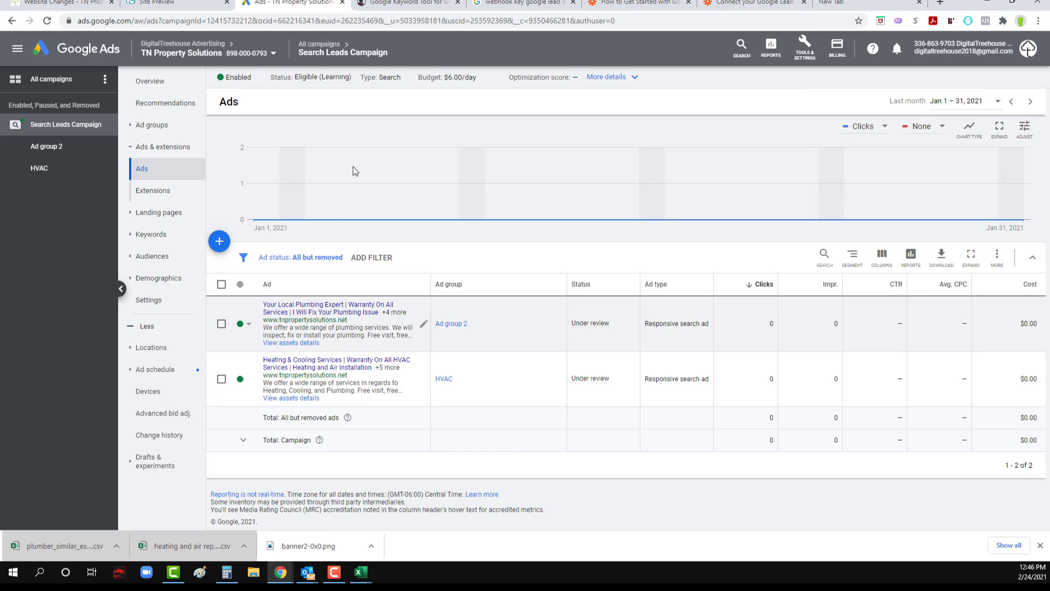
Step: Switch to SpyFu, open the advertiser history for "plumber", and show rooterman.com's September 2020 ad
{"action": "left_click", "coordinate": [403, 3]}
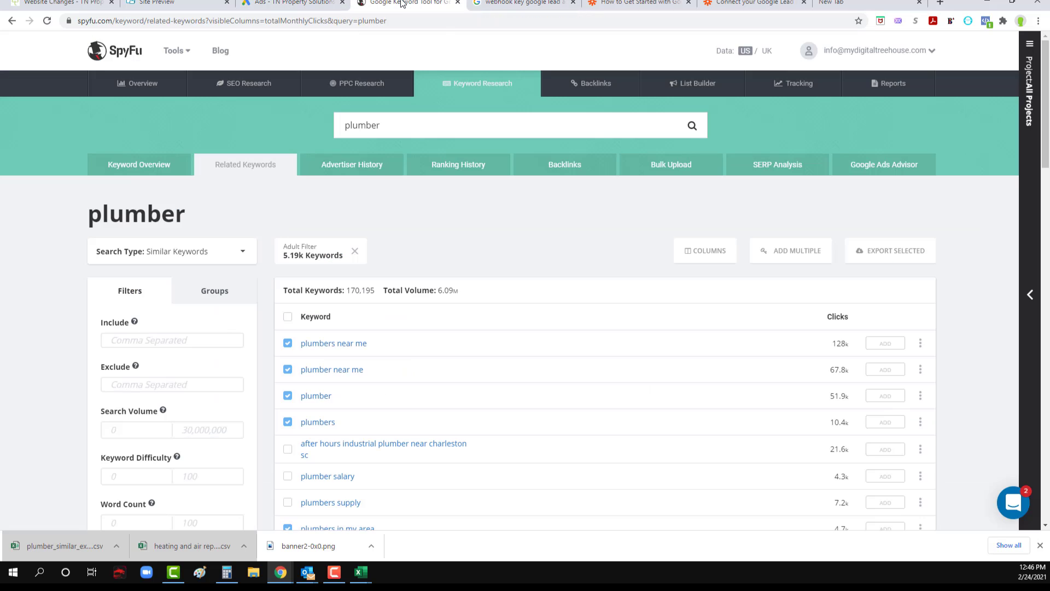
{"action": "left_click", "coordinate": [337, 174]}
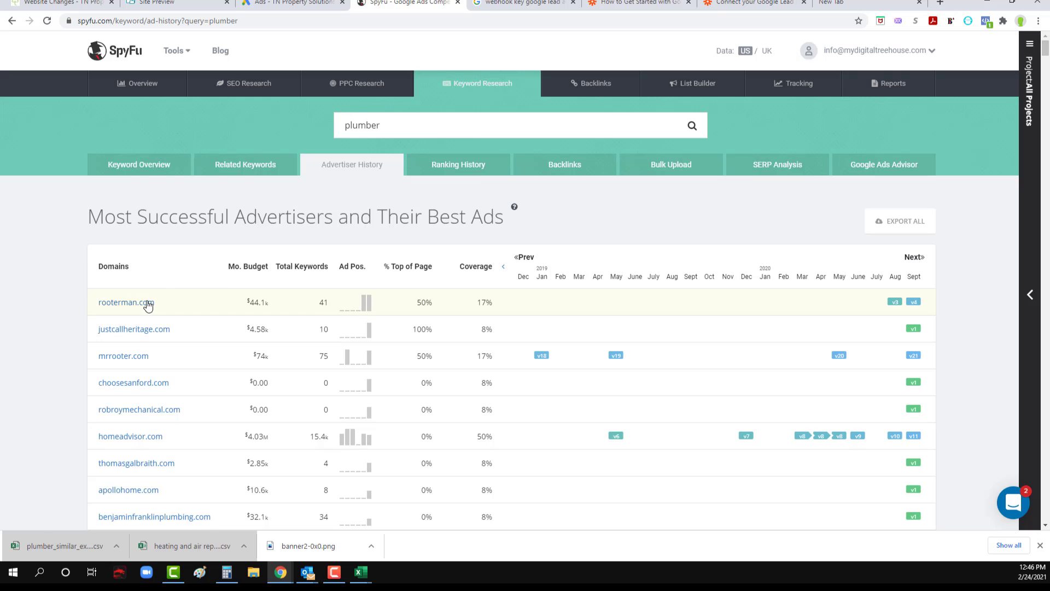
{"action": "left_click", "coordinate": [913, 302]}
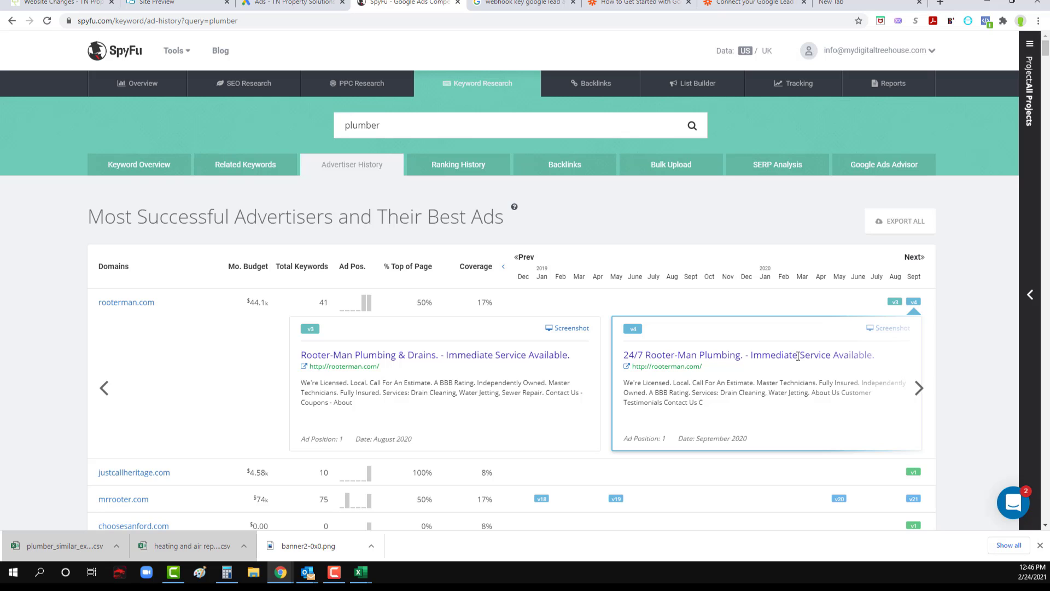
Step: Show mrrooter.com's September 2020 ad in the "plumber" advertiser history
{"action": "scroll", "coordinate": [376, 364], "scroll_direction": "down", "scroll_amount": 3}
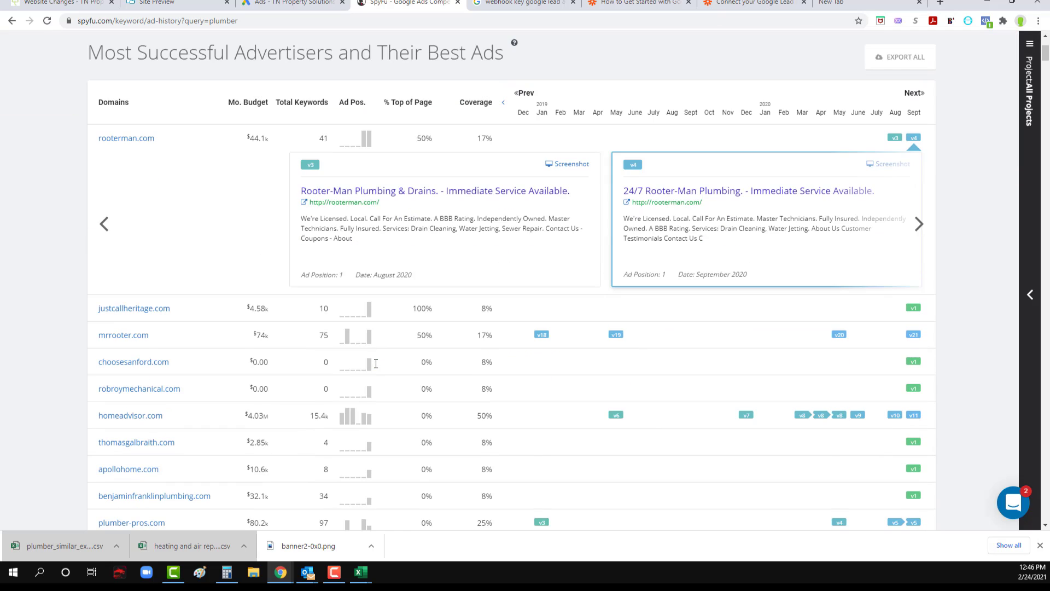
{"action": "left_click", "coordinate": [912, 335]}
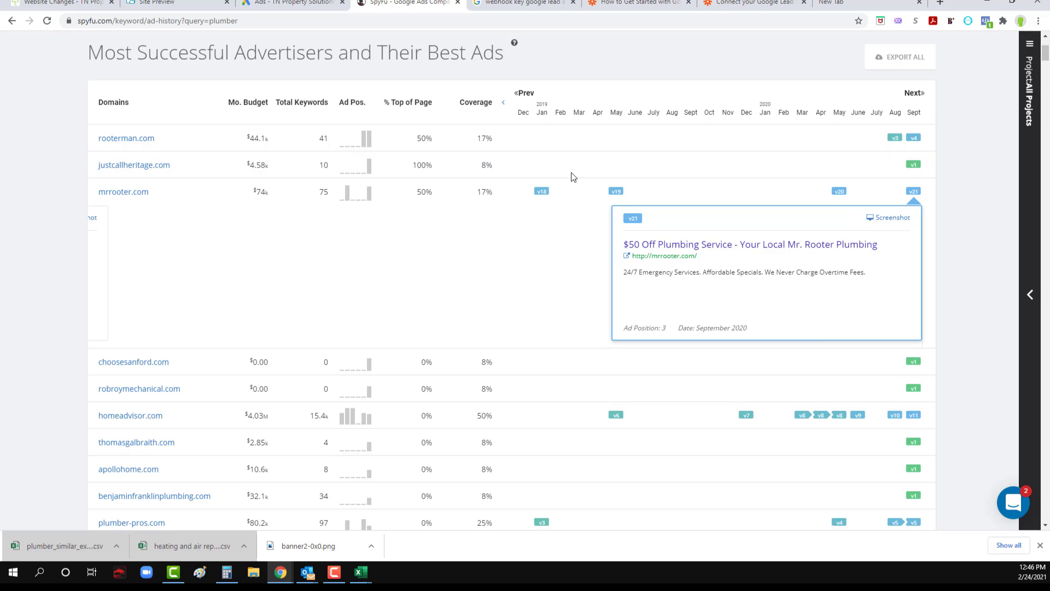
Step: Switch to Google Ads and review the campaign's callout, call and lead form extensions and the extension types available to add
{"action": "left_click", "coordinate": [298, 2]}
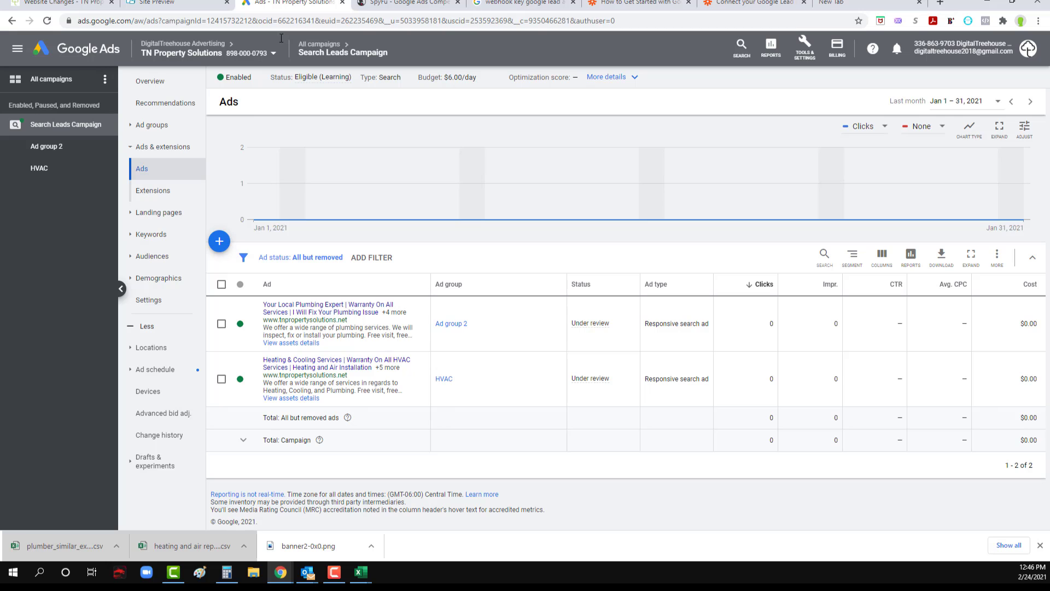
{"action": "left_click", "coordinate": [153, 191]}
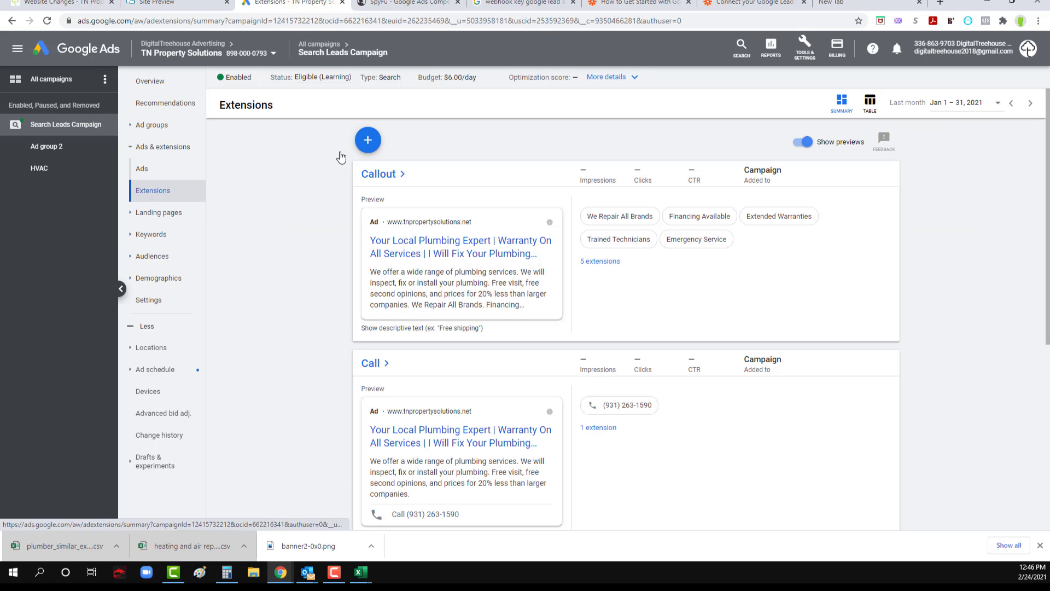
{"action": "scroll", "coordinate": [382, 180], "scroll_direction": "down", "scroll_amount": 3}
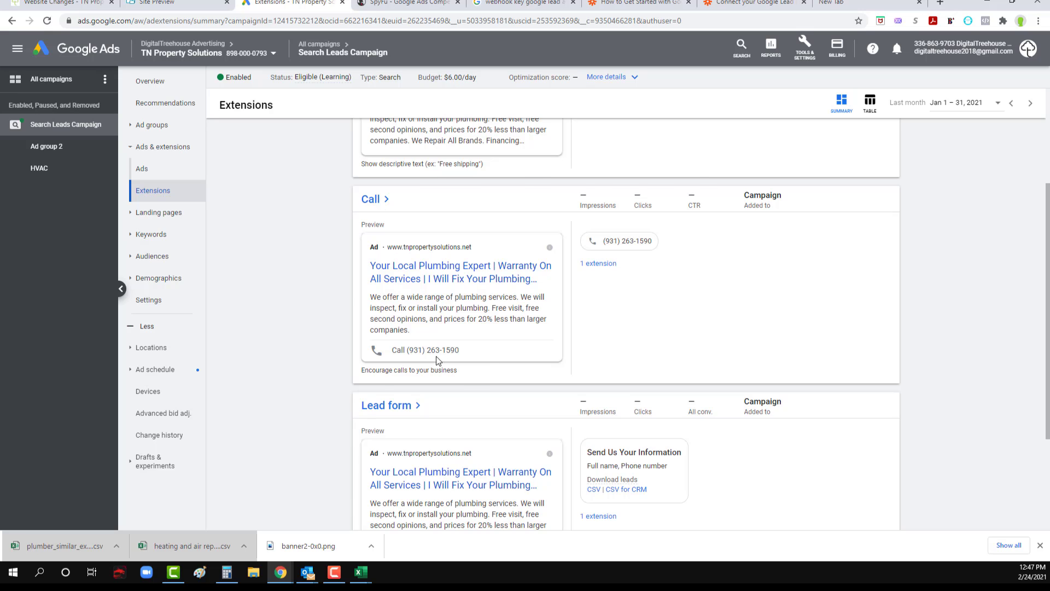
{"action": "scroll", "coordinate": [436, 358], "scroll_direction": "up", "scroll_amount": 2}
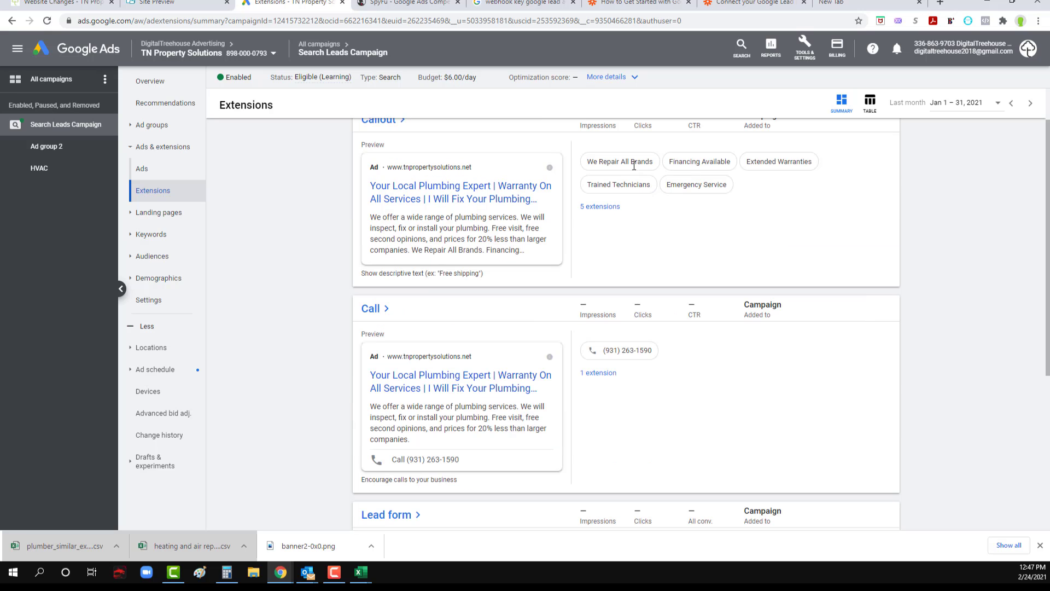
{"action": "scroll", "coordinate": [429, 356], "scroll_direction": "down", "scroll_amount": 5}
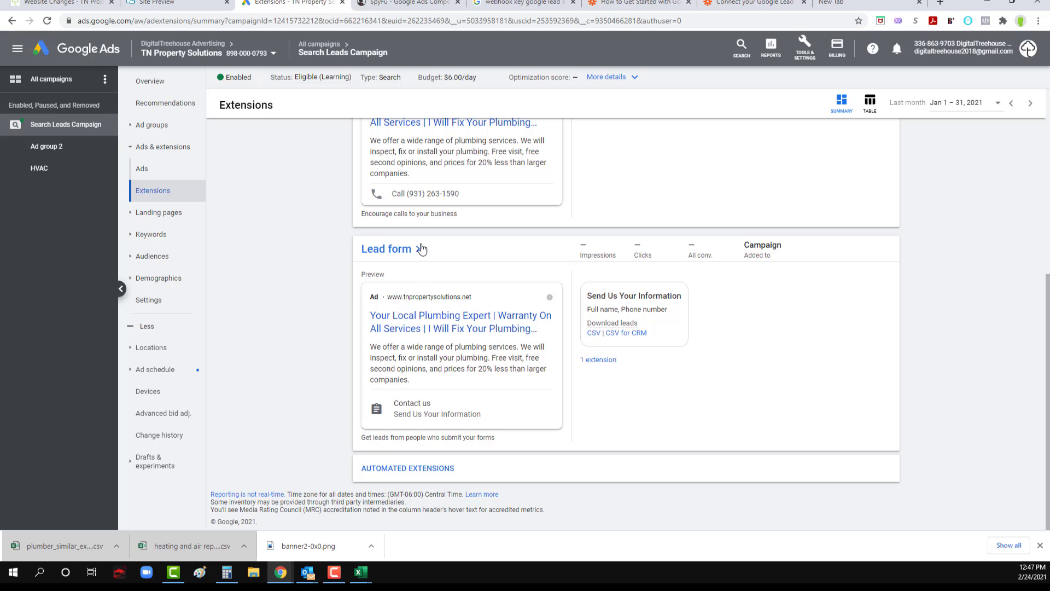
{"action": "scroll", "coordinate": [277, 356], "scroll_direction": "up", "scroll_amount": 6}
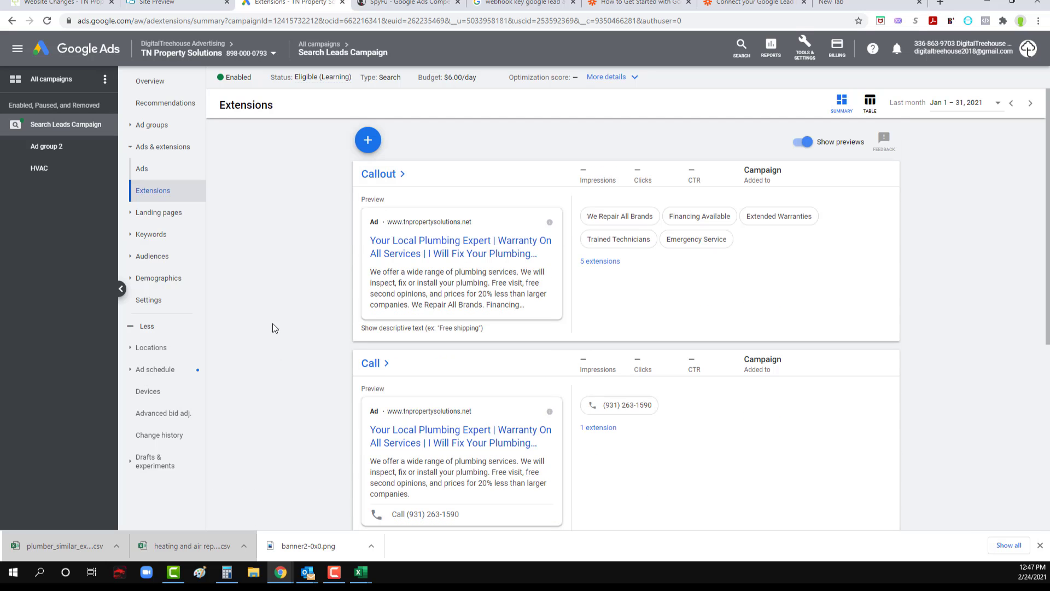
{"action": "left_click", "coordinate": [368, 142]}
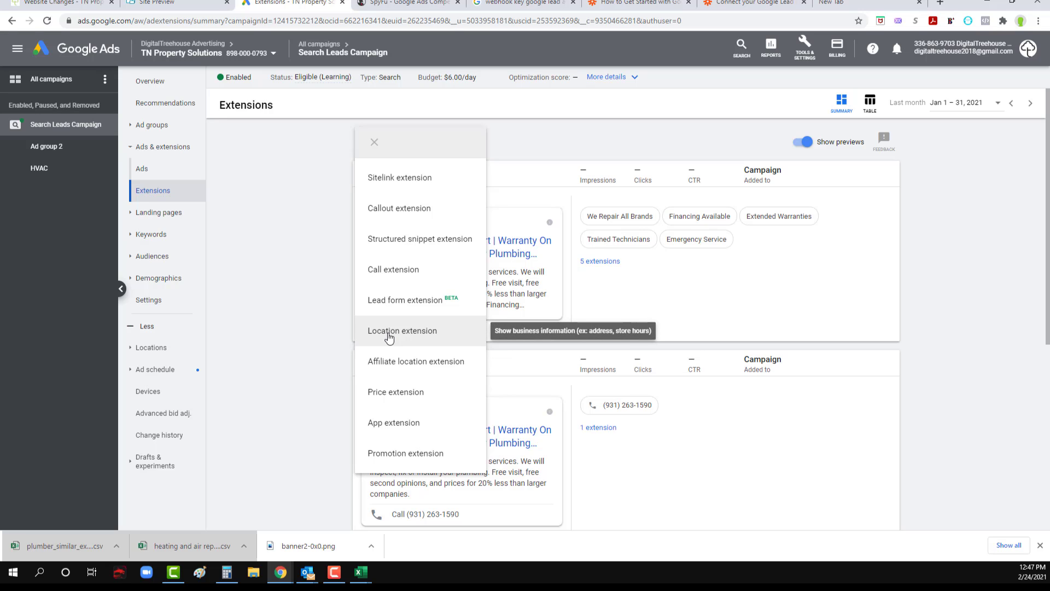
{"action": "left_click", "coordinate": [260, 307]}
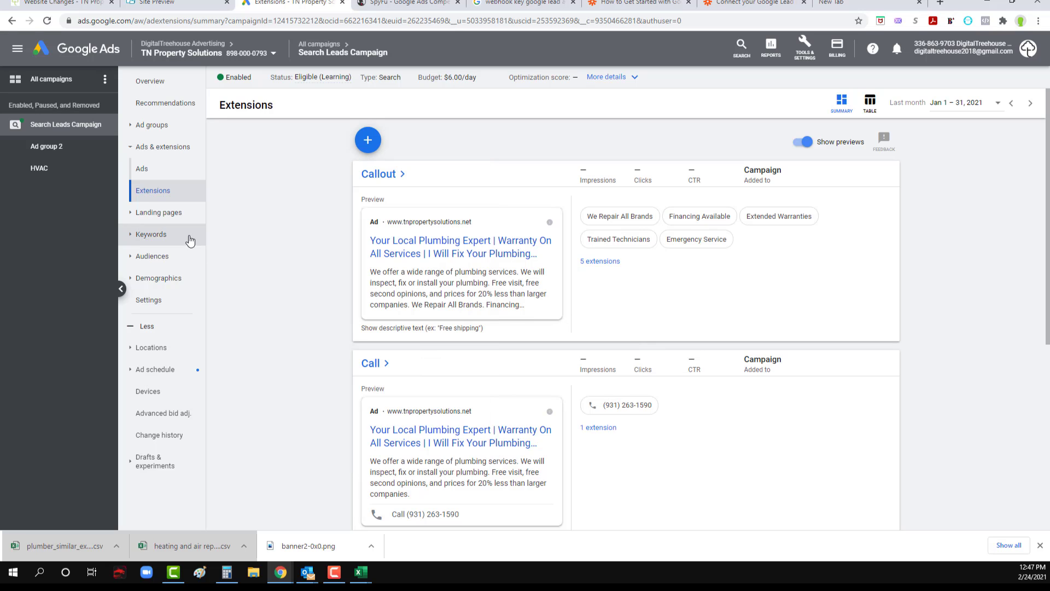
Step: Add automotive, car, truck, automobile and "tn property solutions" as campaign-level negative keywords for Search Leads Campaign and save them
{"action": "left_click", "coordinate": [141, 238]}
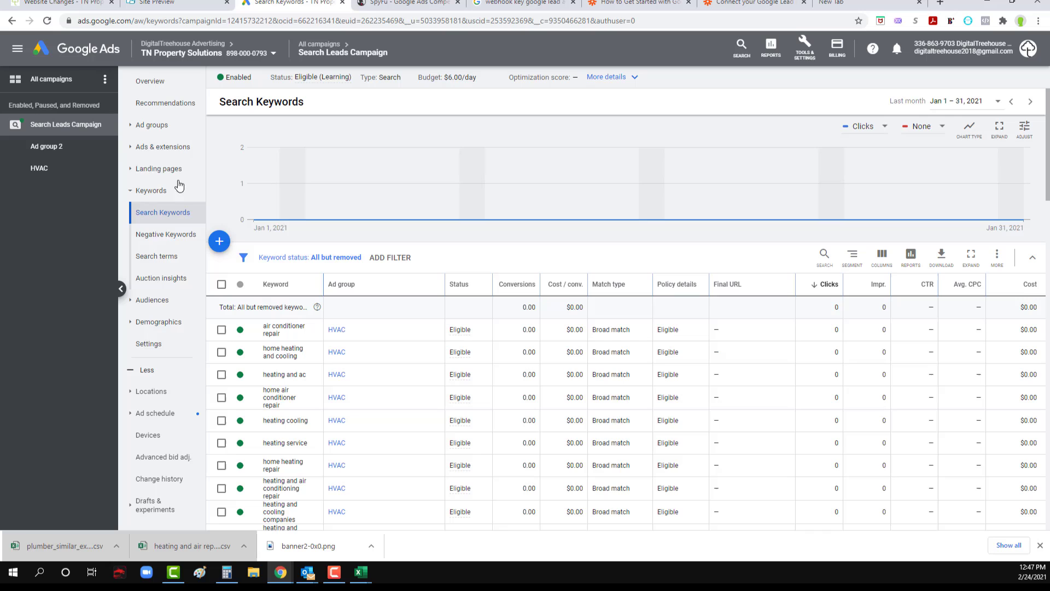
{"action": "left_click", "coordinate": [164, 237]}
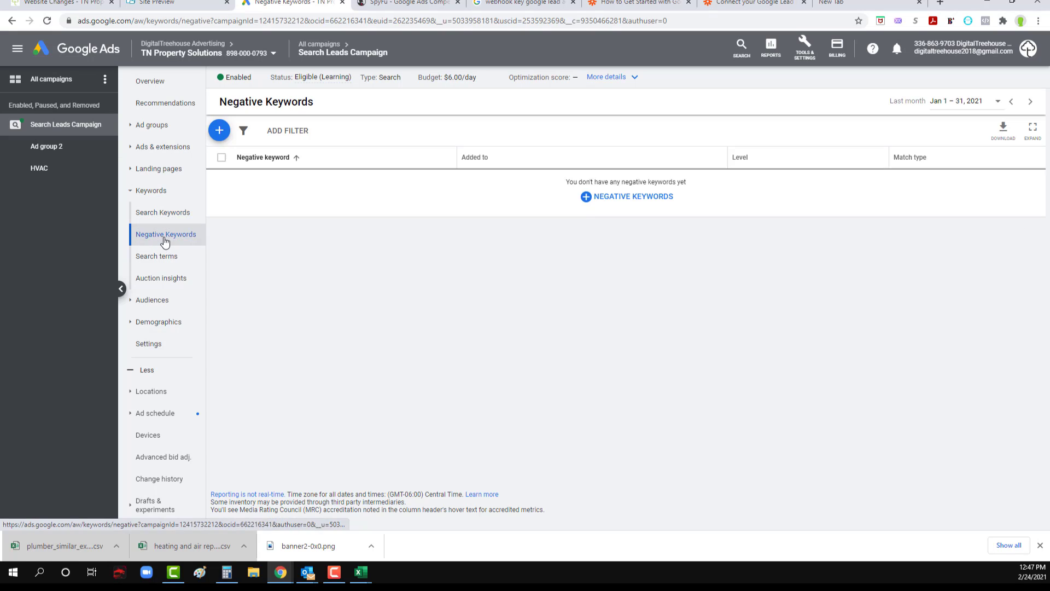
{"action": "left_click", "coordinate": [223, 135]}
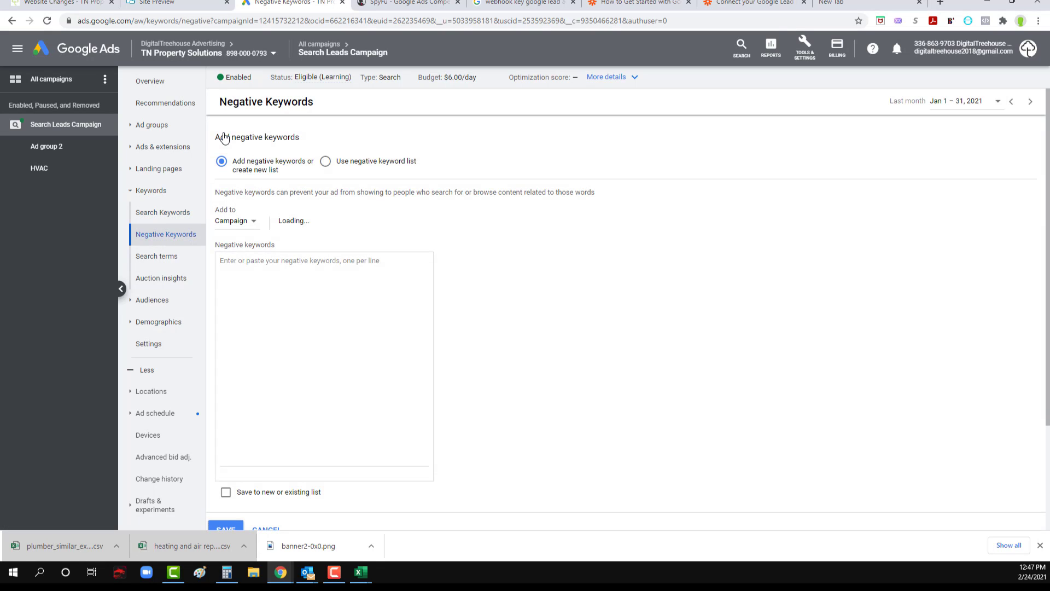
{"action": "left_click", "coordinate": [247, 224]}
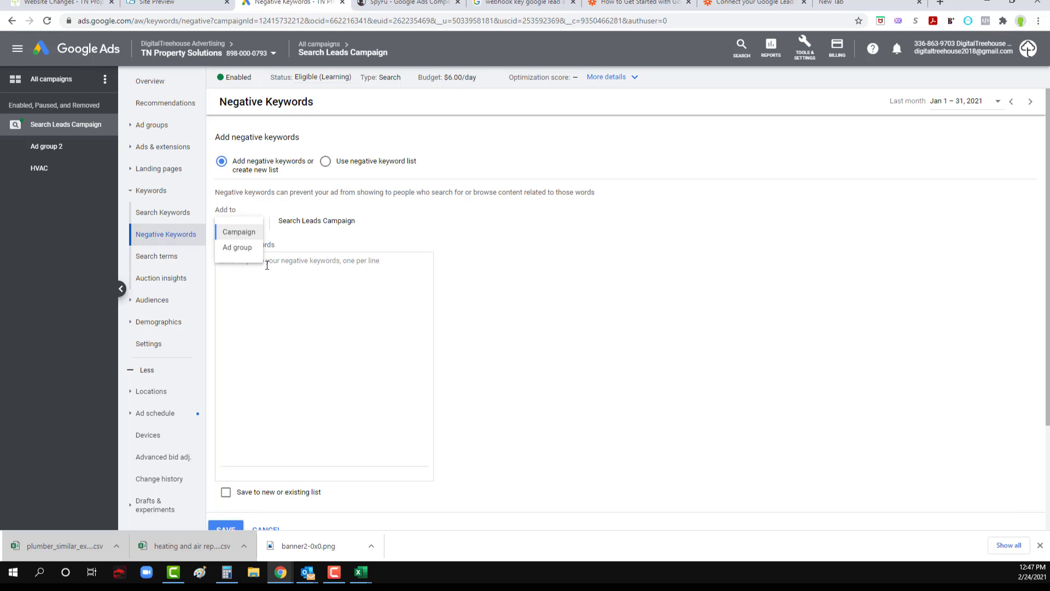
{"action": "left_click", "coordinate": [243, 233]}
{"action": "left_click", "coordinate": [268, 267]}
{"action": "type", "text": "automotive"}
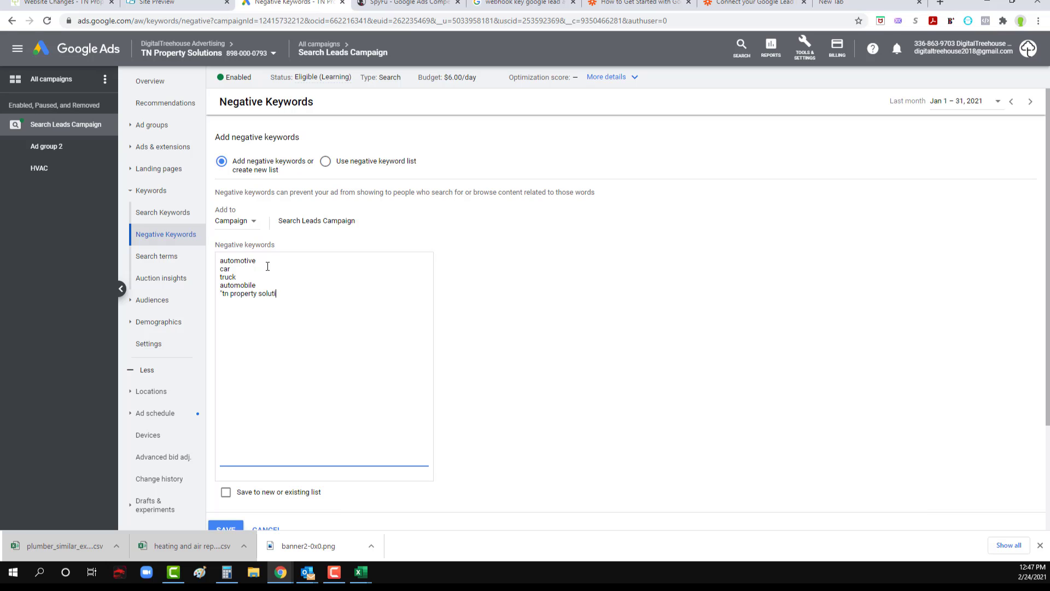
{"action": "scroll", "coordinate": [267, 266], "scroll_direction": "down", "scroll_amount": 1}
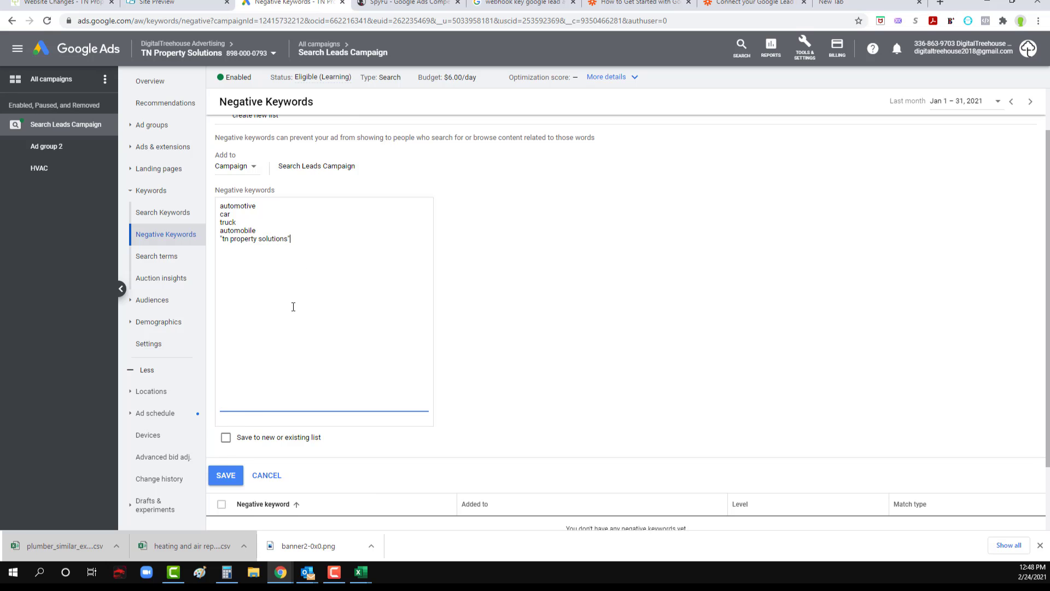
{"action": "scroll", "coordinate": [294, 306], "scroll_direction": "down", "scroll_amount": 2}
{"action": "left_click", "coordinate": [227, 395]}
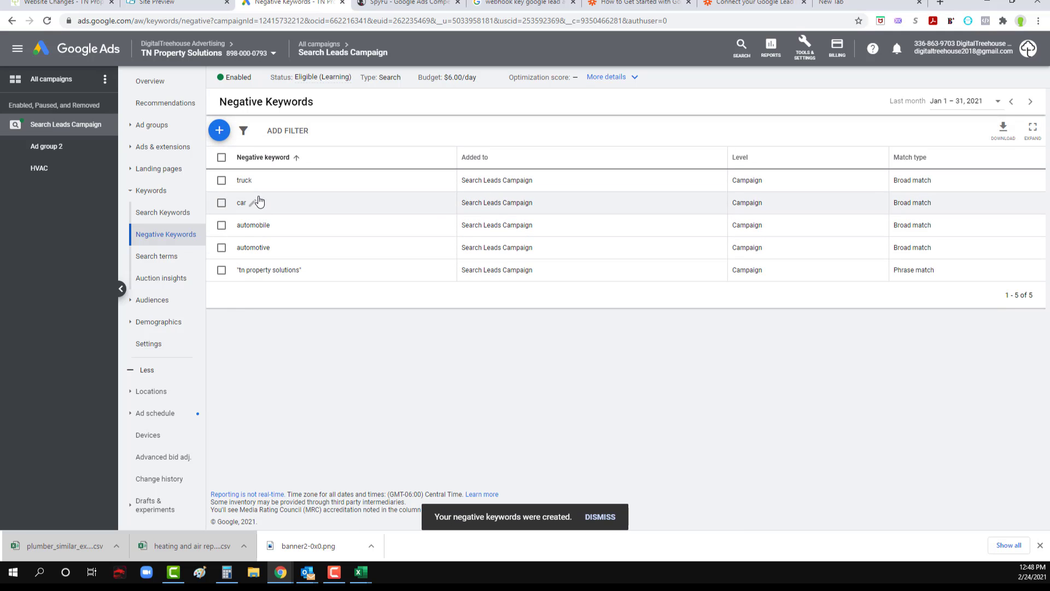
Step: Review the campaign's search terms, audiences, age demographics, targeted locations and ad schedule
{"action": "left_click", "coordinate": [164, 257]}
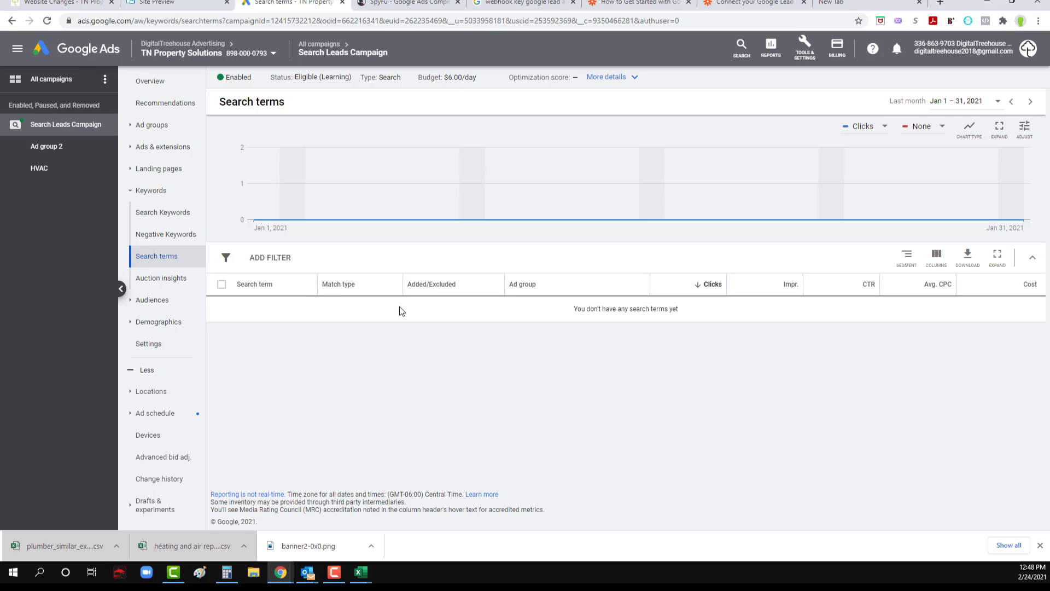
{"action": "left_click", "coordinate": [155, 300]}
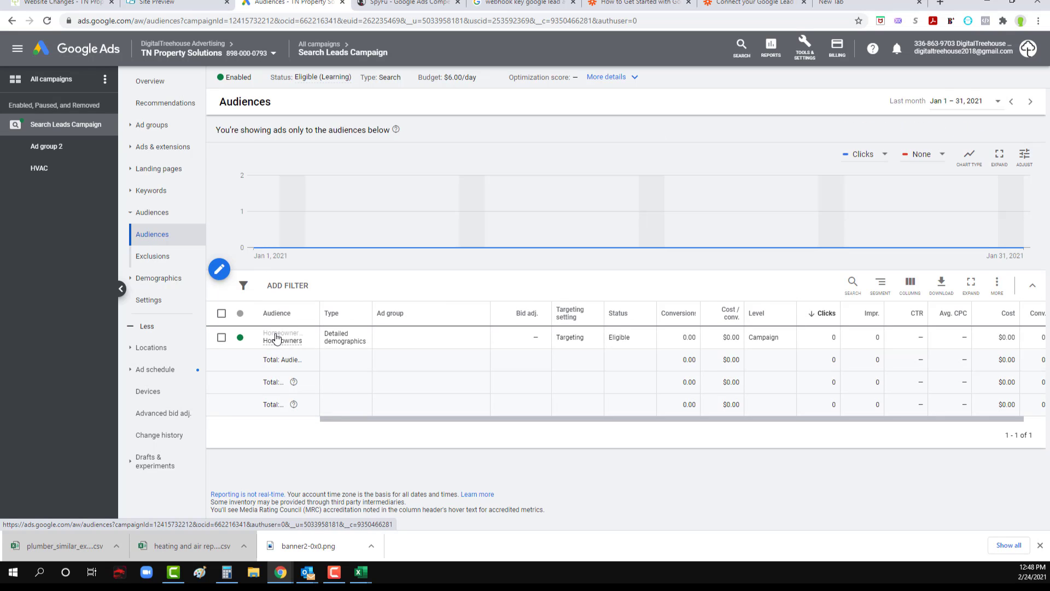
{"action": "left_click", "coordinate": [143, 279]}
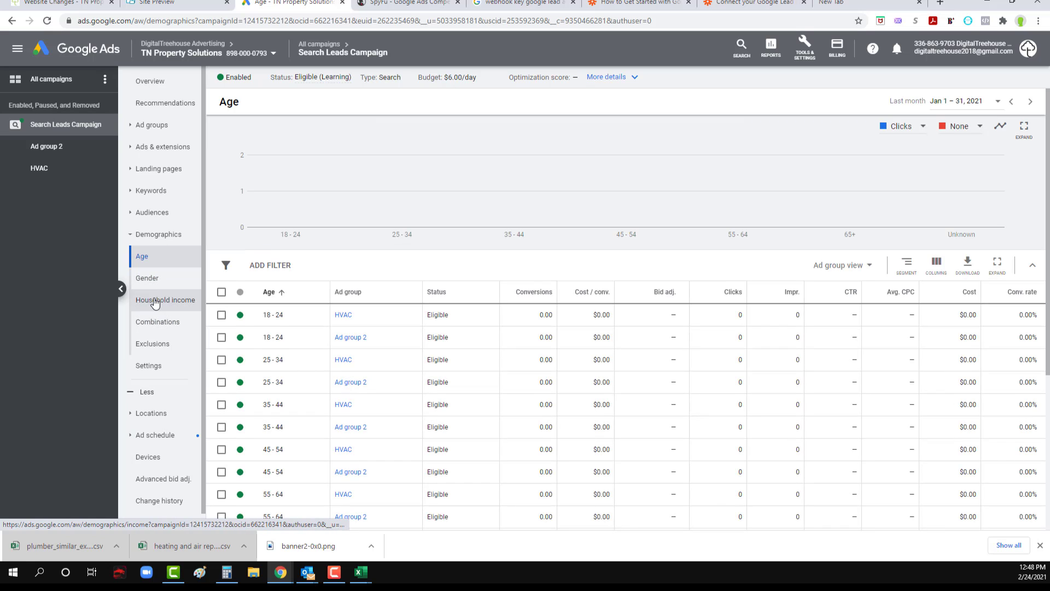
{"action": "left_click", "coordinate": [151, 399]}
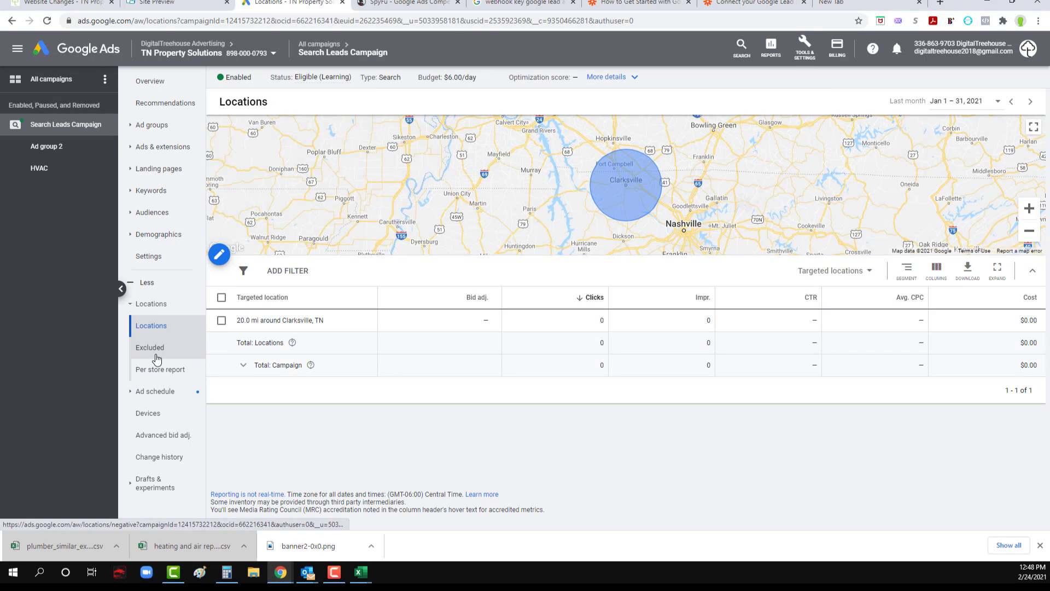
{"action": "left_click", "coordinate": [155, 392]}
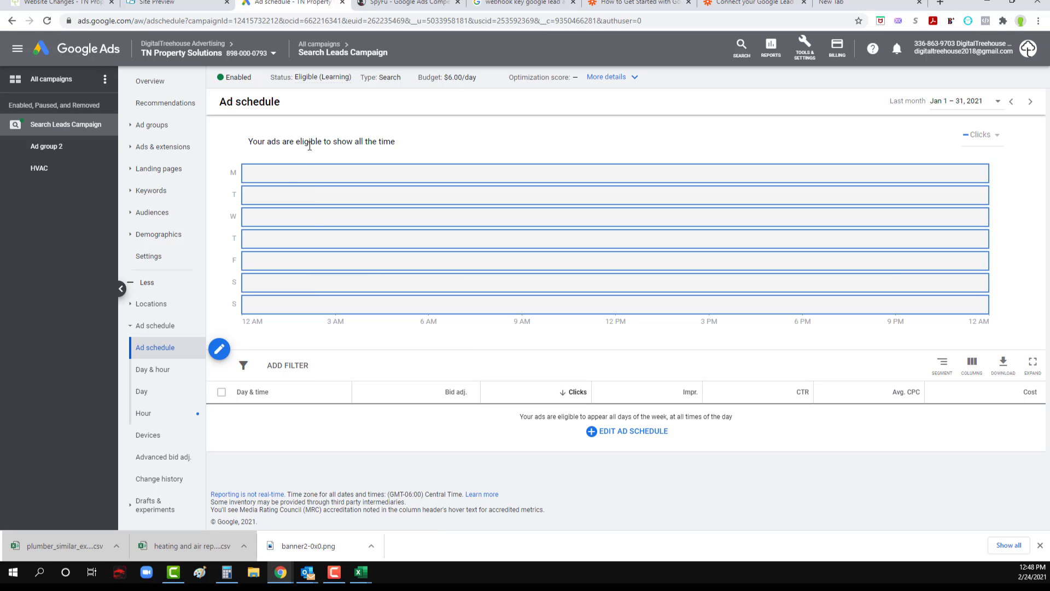
Step: Open the ad groups of Search Leads Campaign from the campaigns list and rename Ad group 2 as Plumbing
{"action": "left_click", "coordinate": [52, 147]}
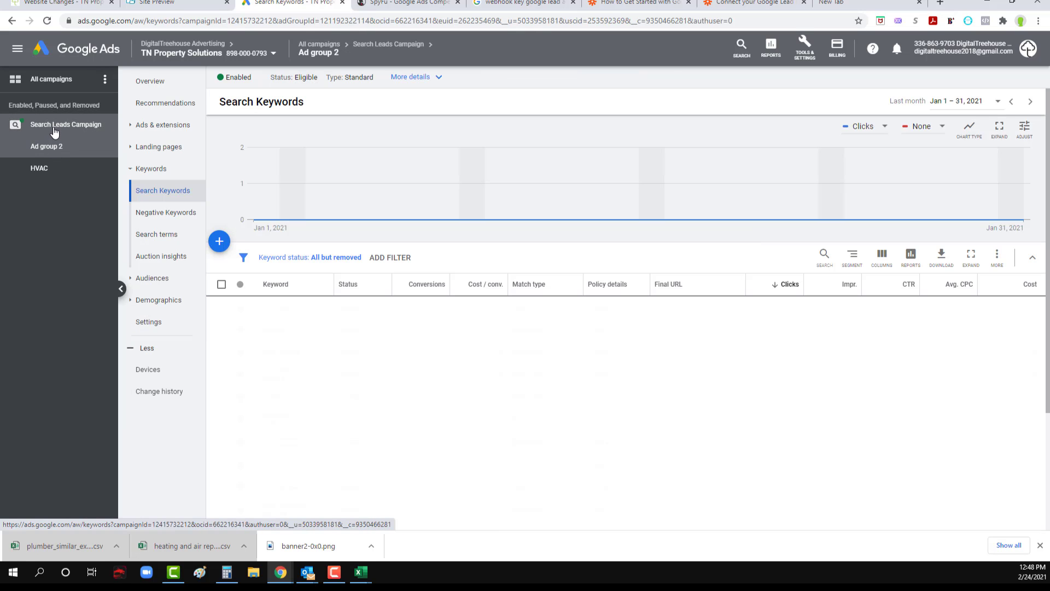
{"action": "left_click", "coordinate": [34, 130]}
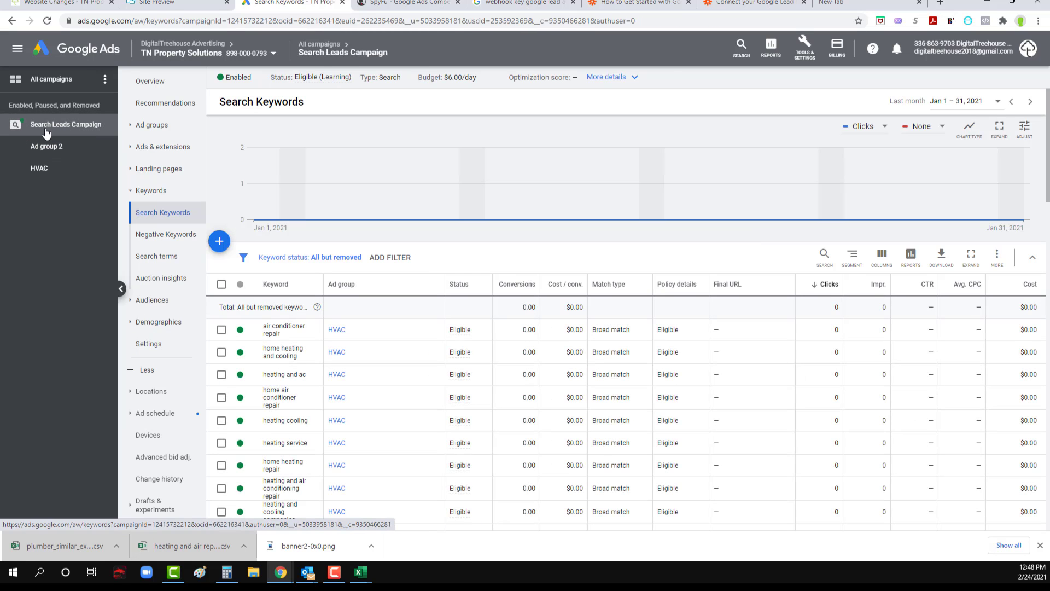
{"action": "left_click", "coordinate": [50, 80]}
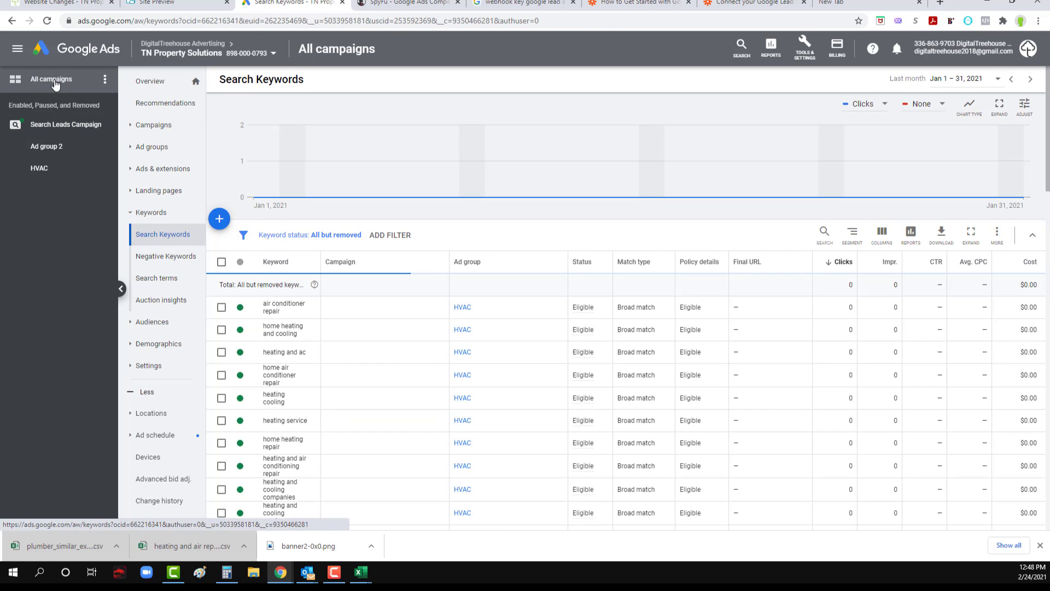
{"action": "left_click", "coordinate": [153, 126]}
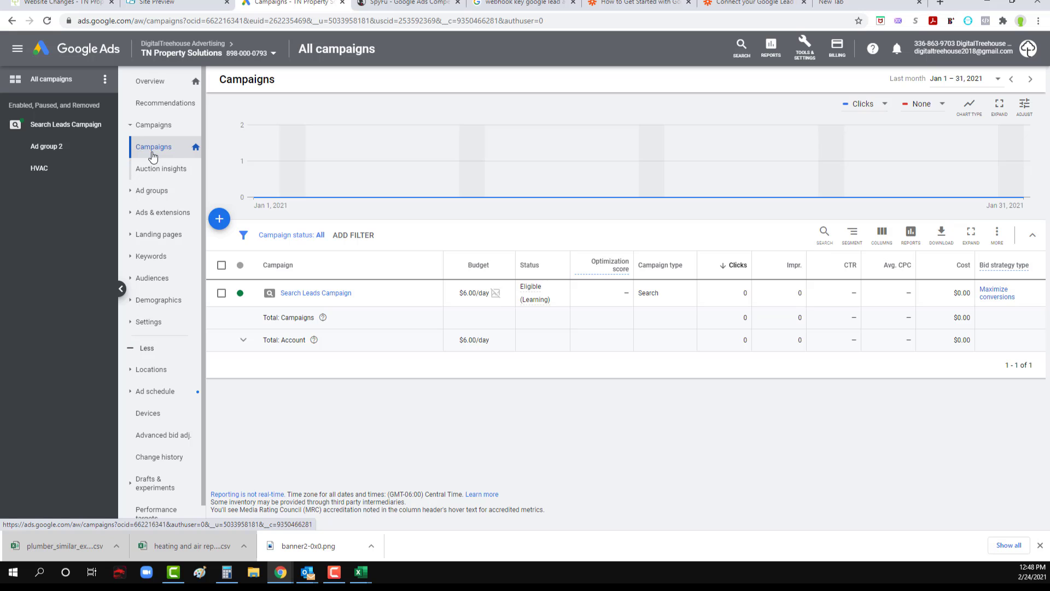
{"action": "left_click", "coordinate": [298, 293]}
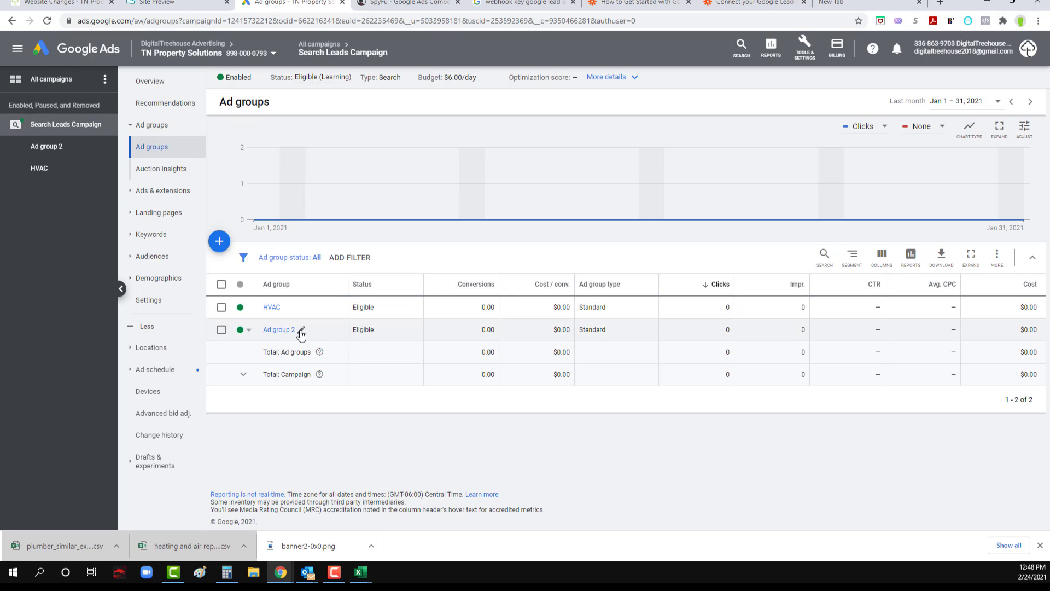
{"action": "left_click", "coordinate": [302, 330]}
{"action": "triple_click", "coordinate": [303, 345]}
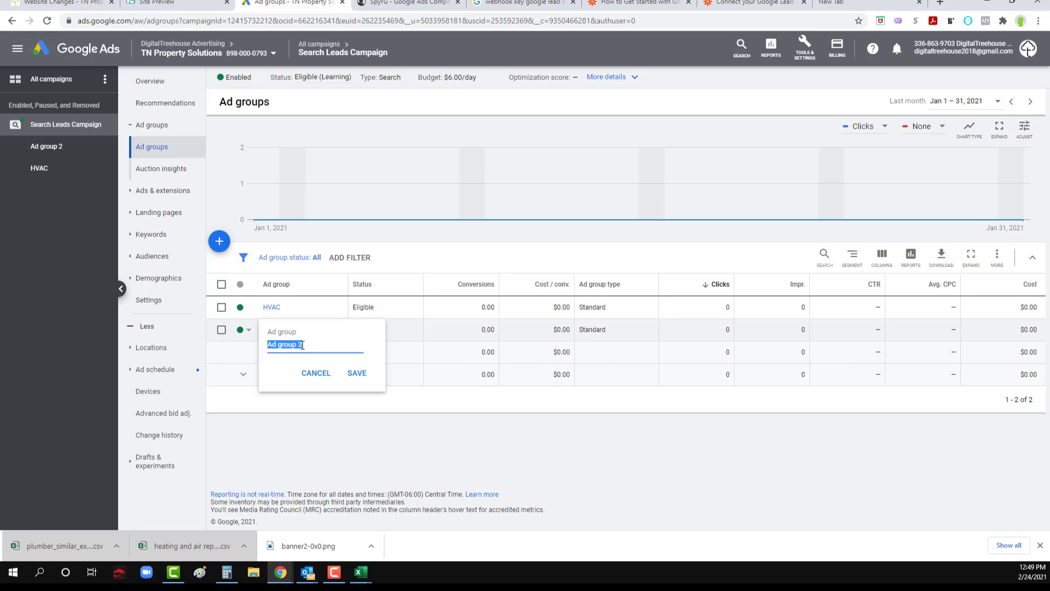
{"action": "type", "text": "Plumbing"}
{"action": "left_click", "coordinate": [356, 372]}
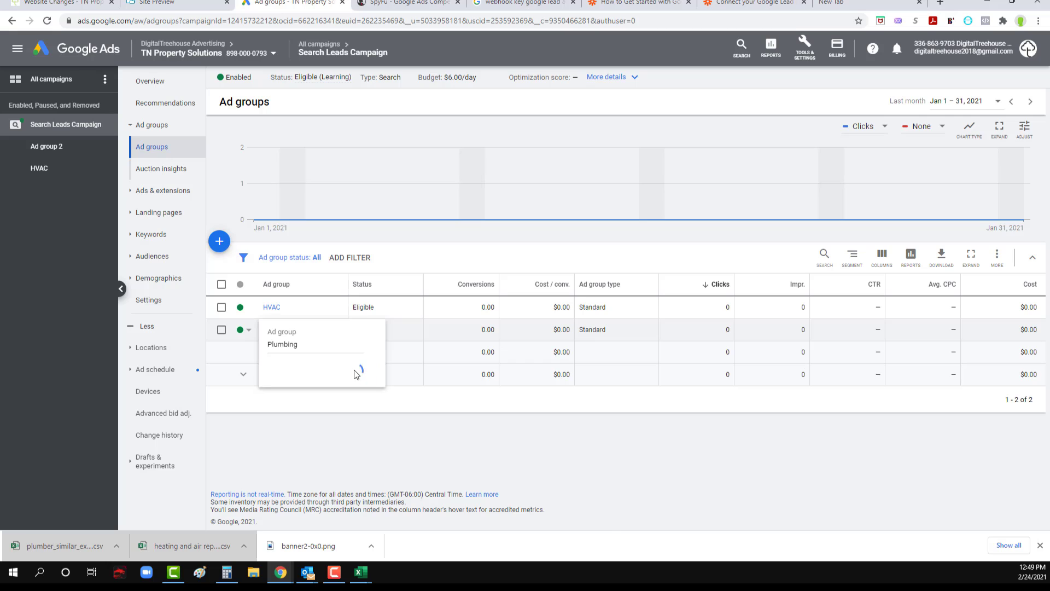